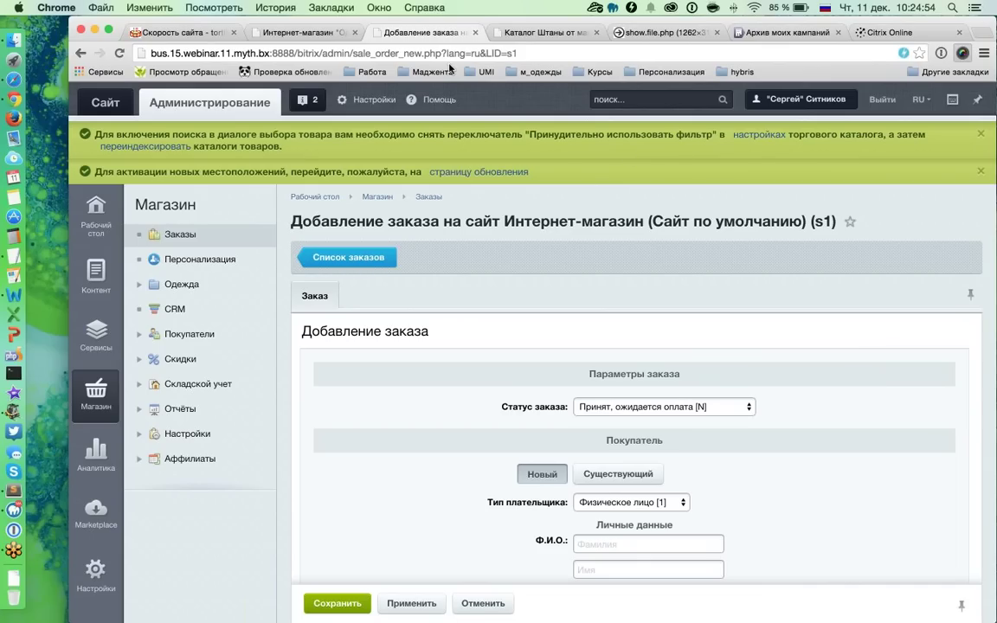
left_click(321, 35)
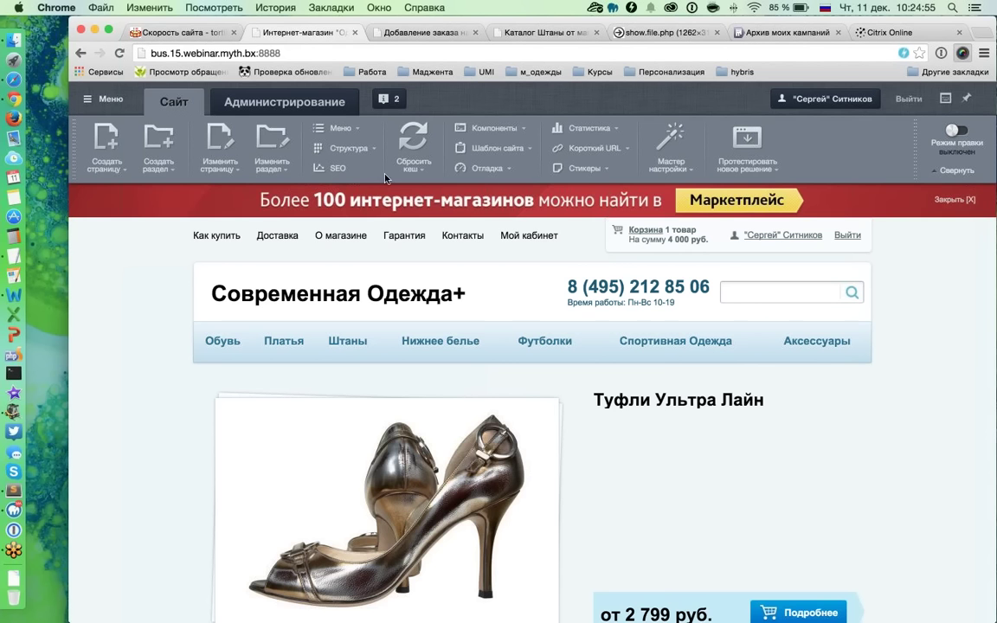
scroll(463, 290, "down", 15)
left_click(464, 291)
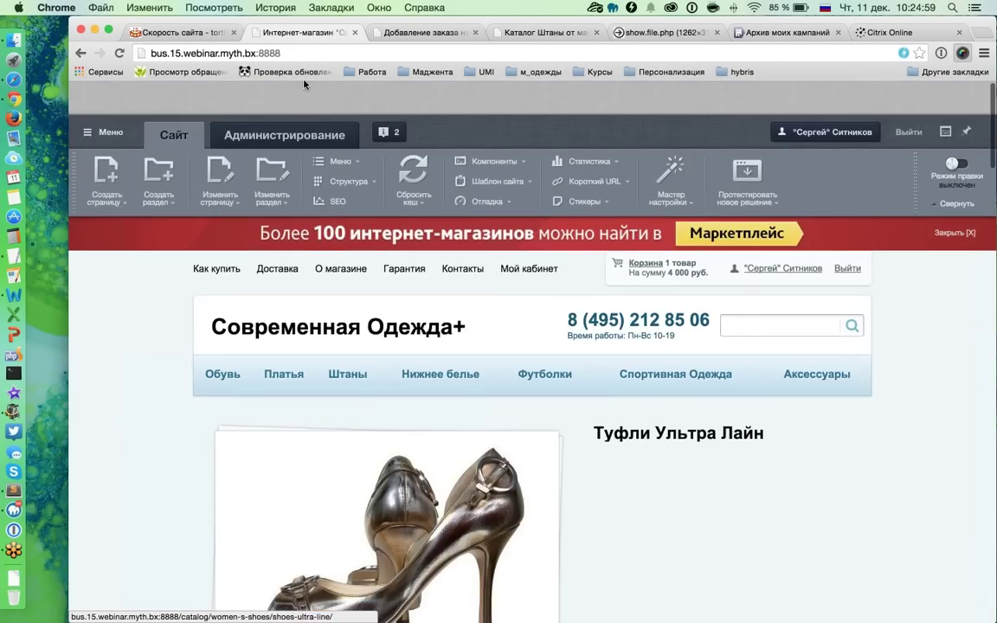
- Go to the store's Персонализация section in the administration area and play the 1C-Bitrix BigData video
left_click(429, 36)
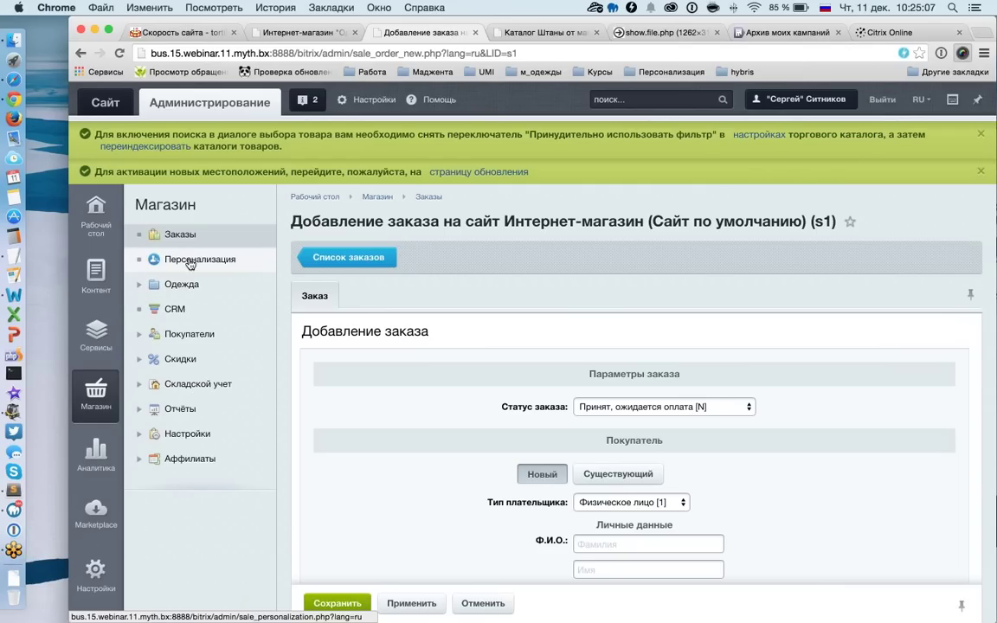
left_click(221, 263)
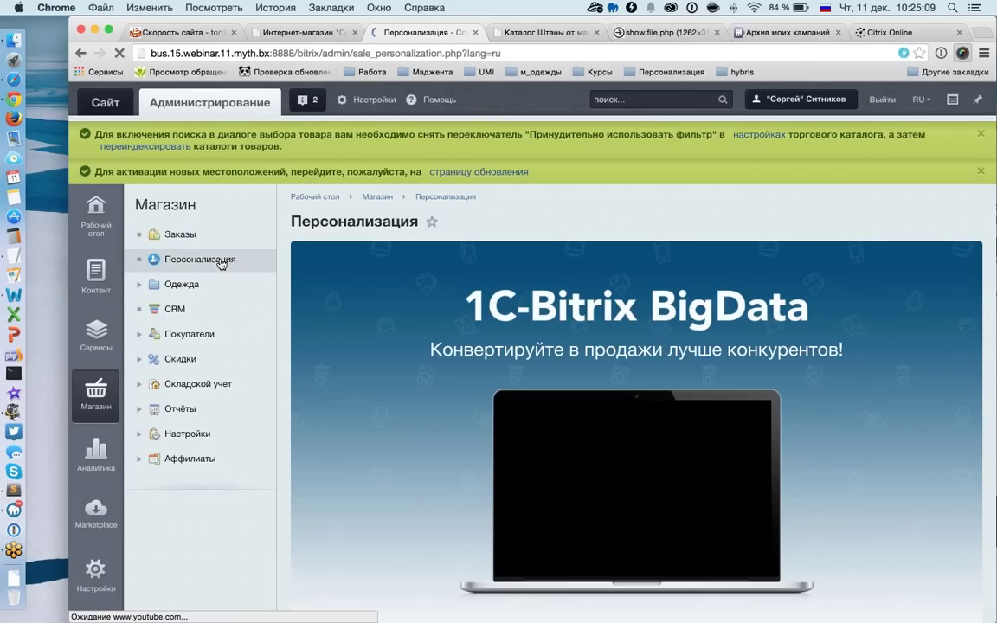
scroll(730, 303, "down", 2)
scroll(730, 303, "down", 4)
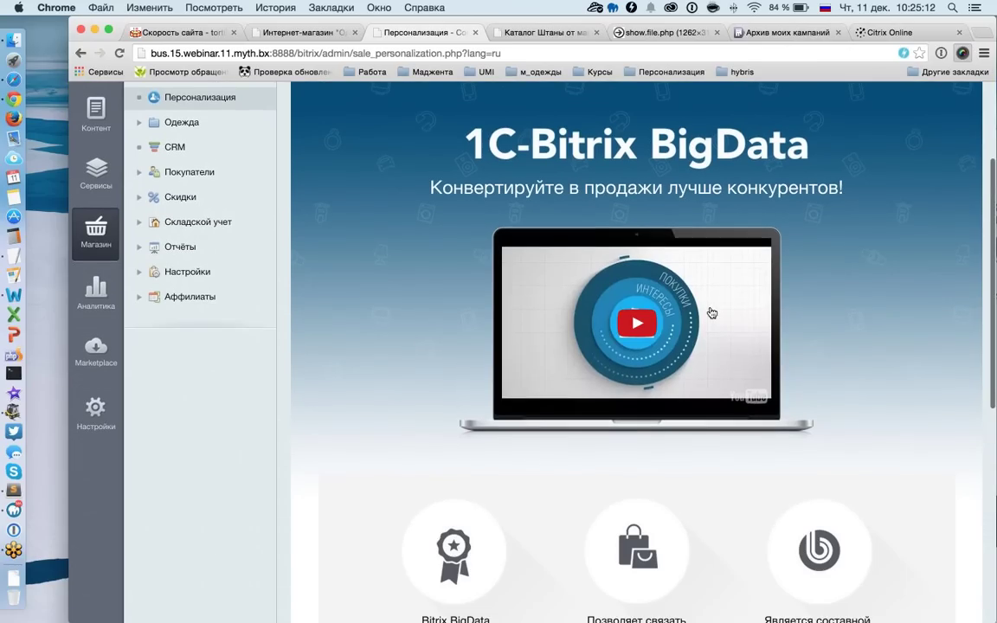
left_click(770, 314)
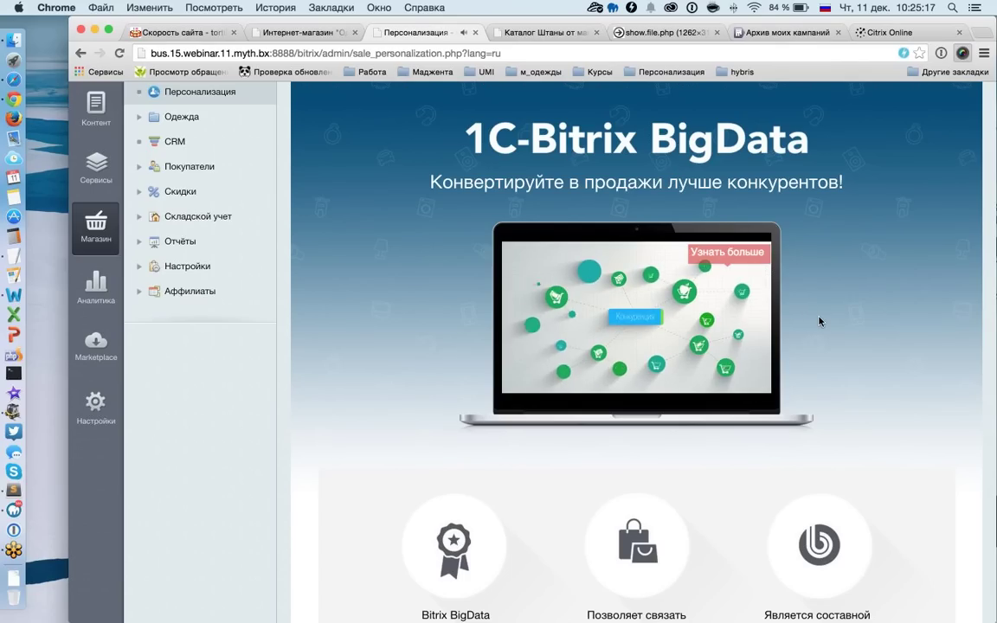
- Read through the checklist for enabling Bitrix BigData on the Персонализация page
scroll(820, 319, "down", 5)
scroll(820, 311, "down", 8)
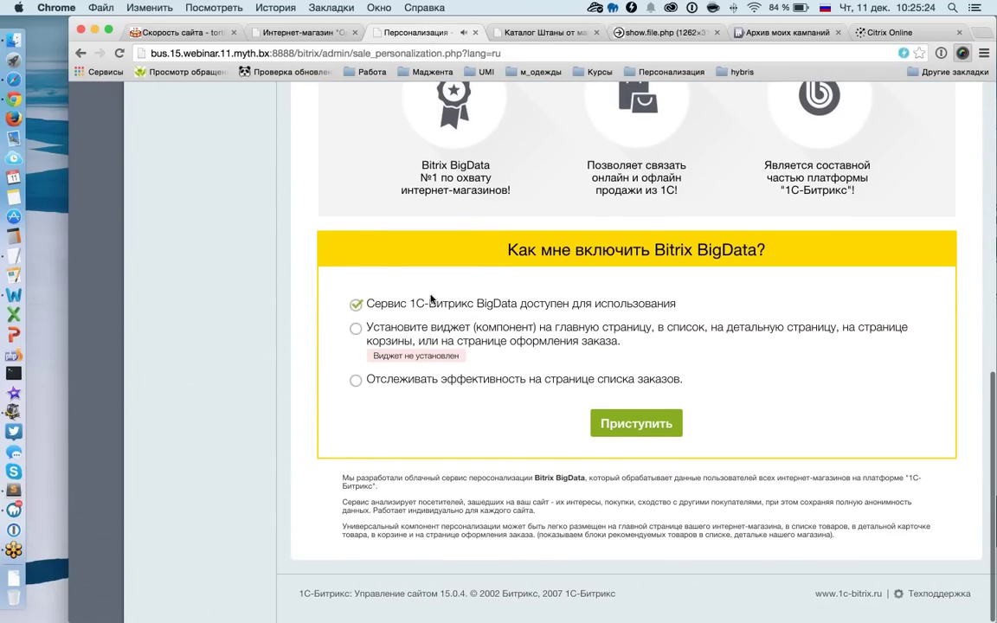
left_click_drag(365, 304, 679, 300)
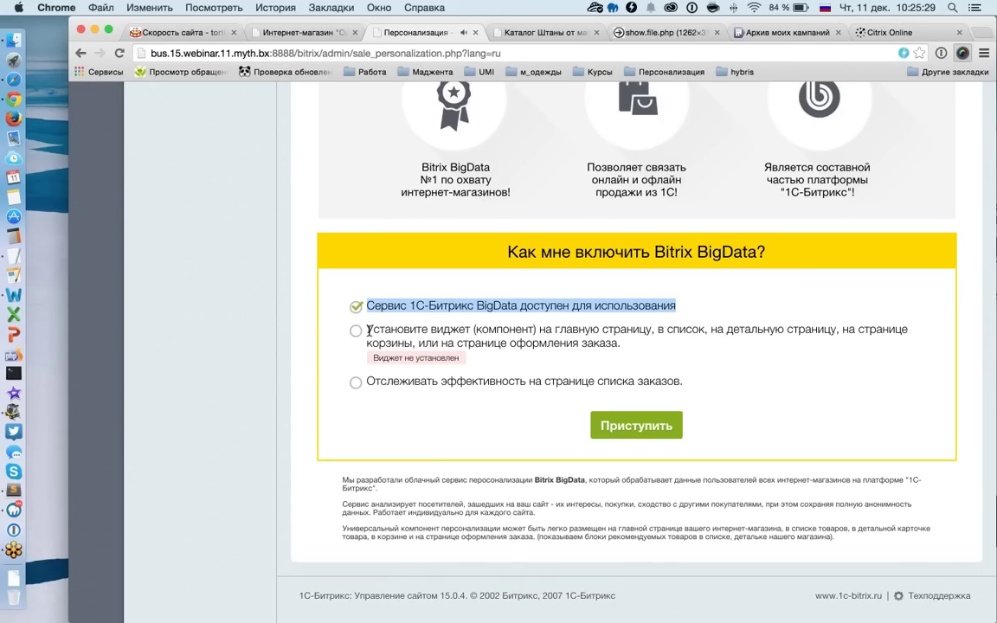
left_click_drag(365, 330, 620, 364)
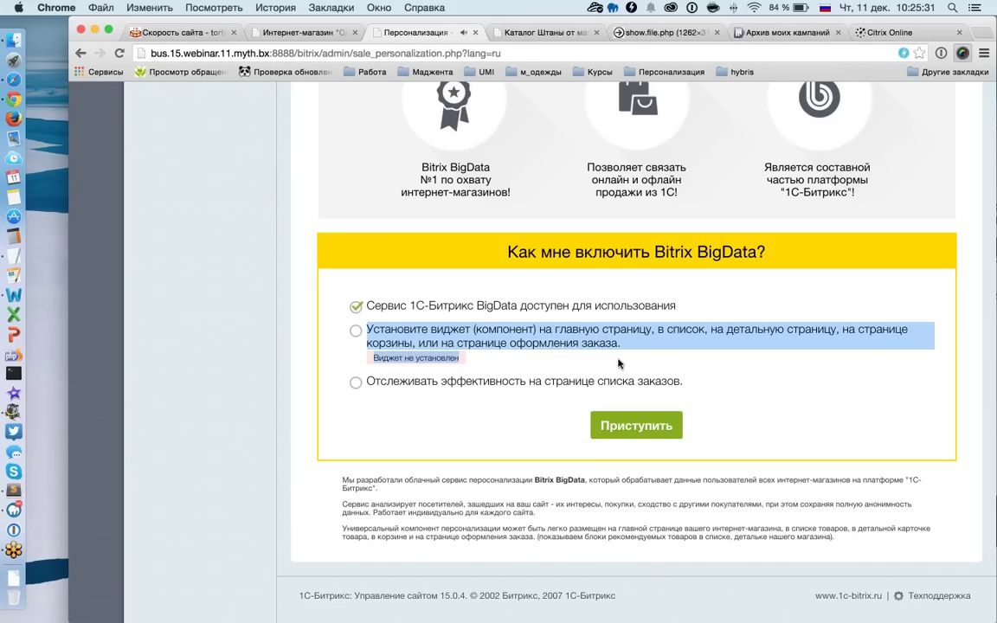
left_click_drag(366, 381, 690, 383)
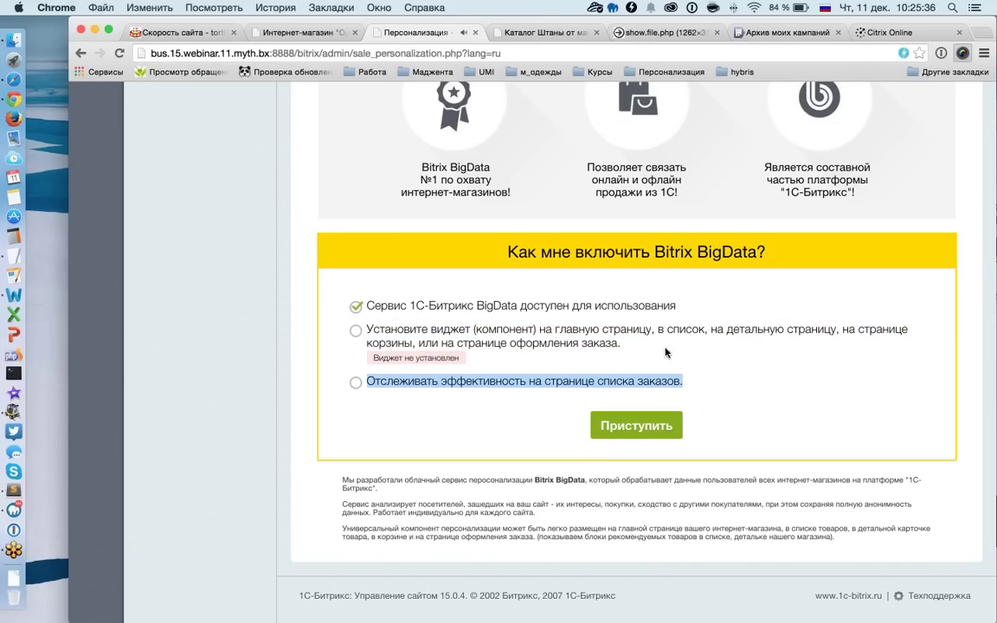
scroll(665, 344, "up", 10)
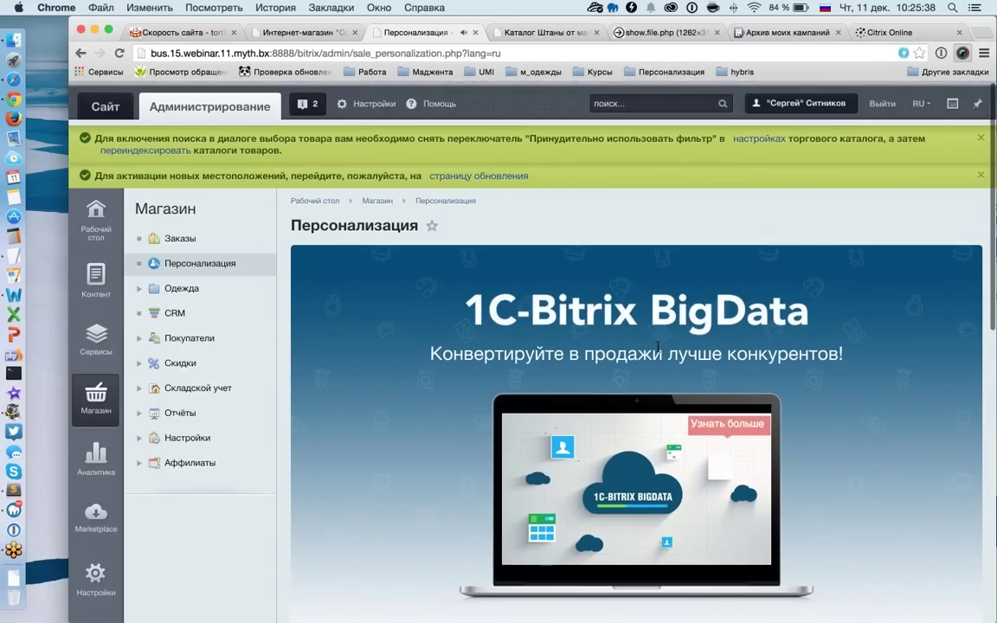
- Open the public home page of the site and look through its product blocks down to Лидеры продаж
left_click(121, 111)
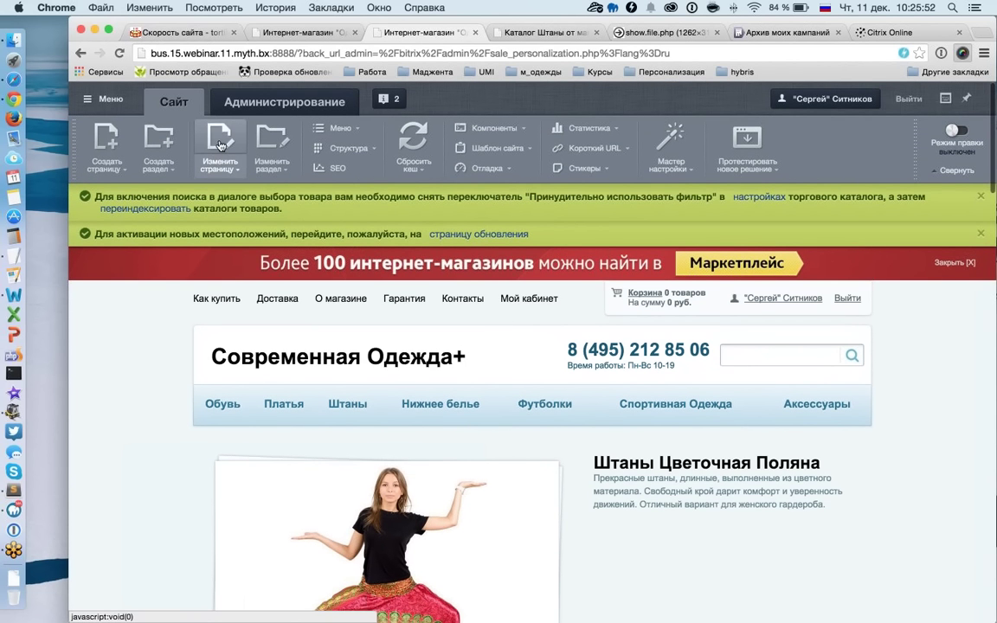
scroll(432, 373, "down", 10)
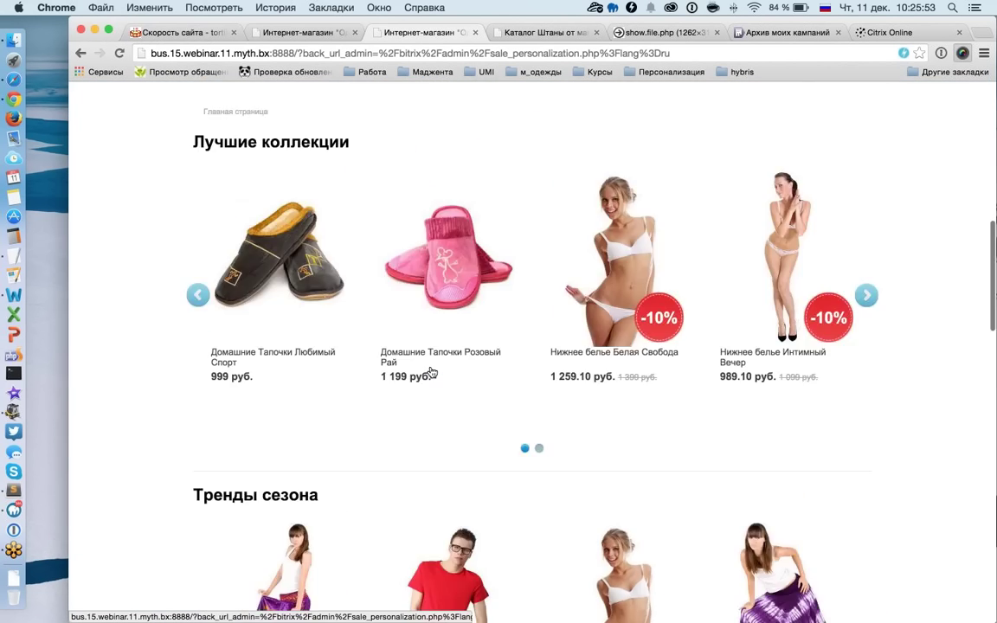
scroll(432, 372, "down", 5)
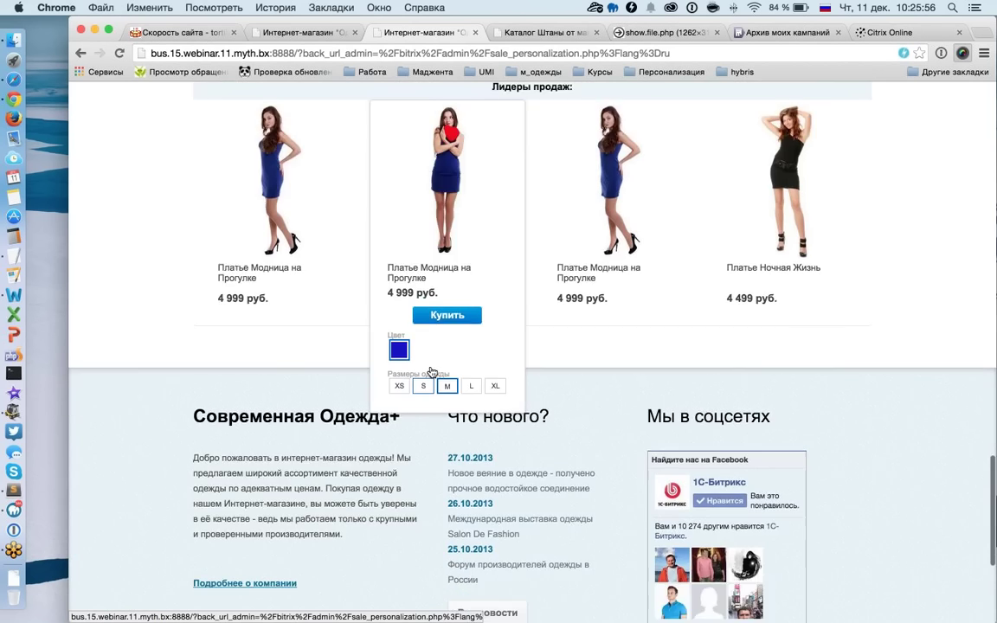
scroll(432, 372, "up", 15)
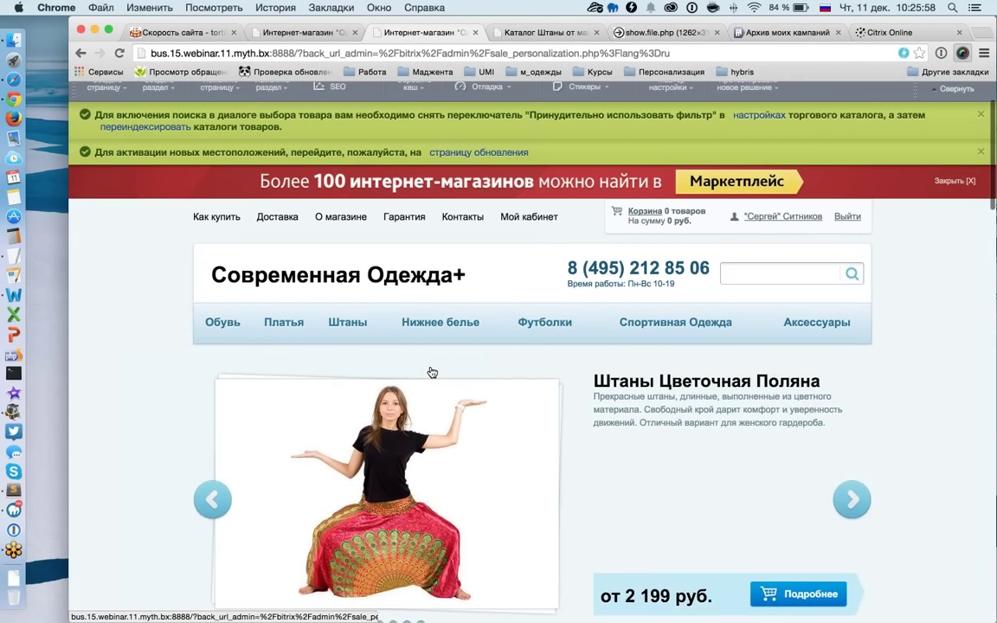
scroll(431, 370, "up", 2)
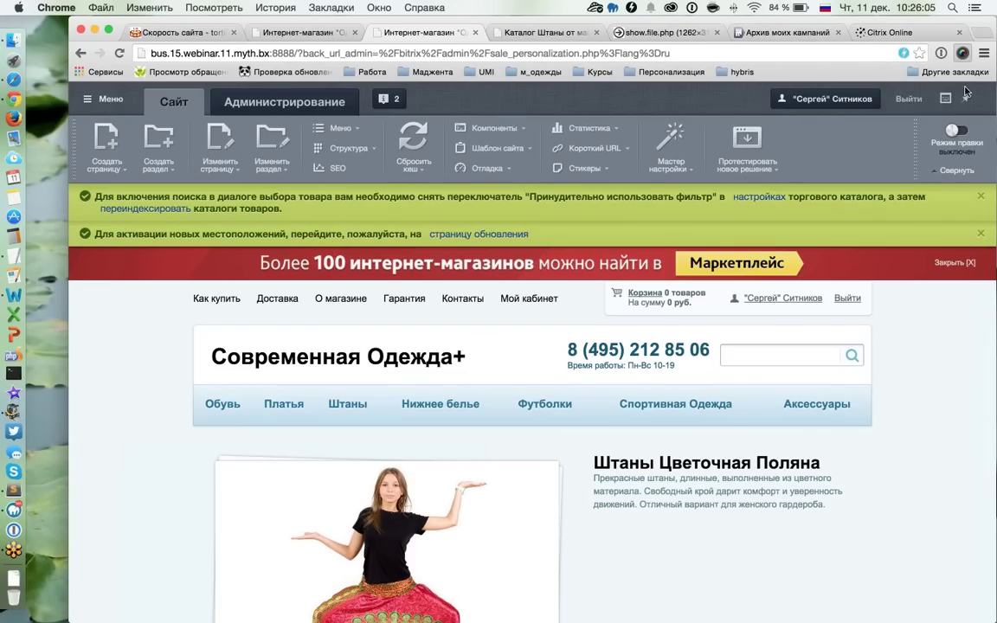
scroll(178, 397, "down", 1)
scroll(178, 397, "up", 1)
- Open the home page for editing and add a line of dashes below the Самые продаваемые товары component
left_click(216, 139)
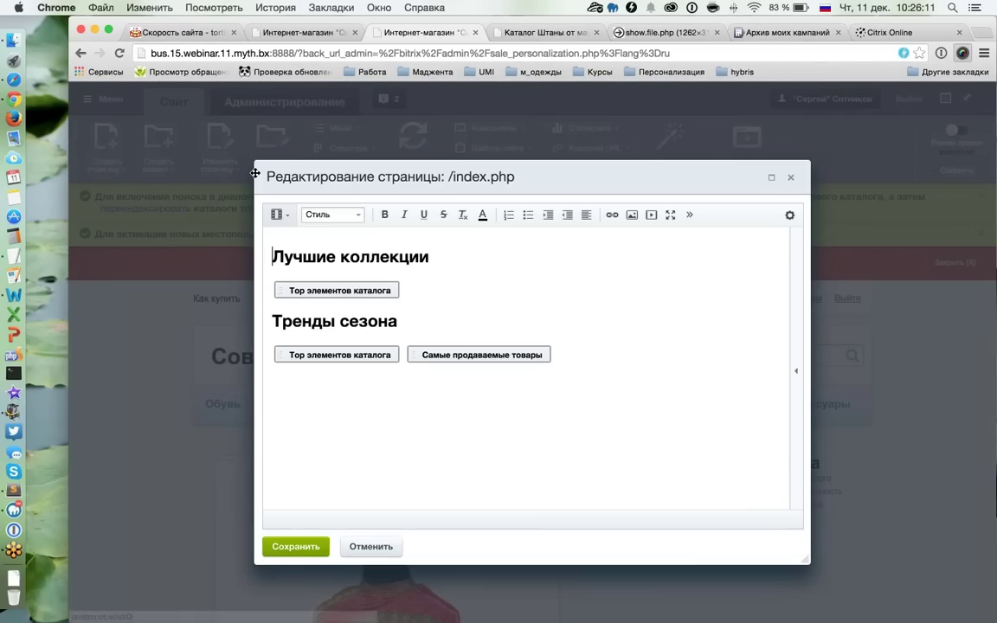
left_click(550, 393)
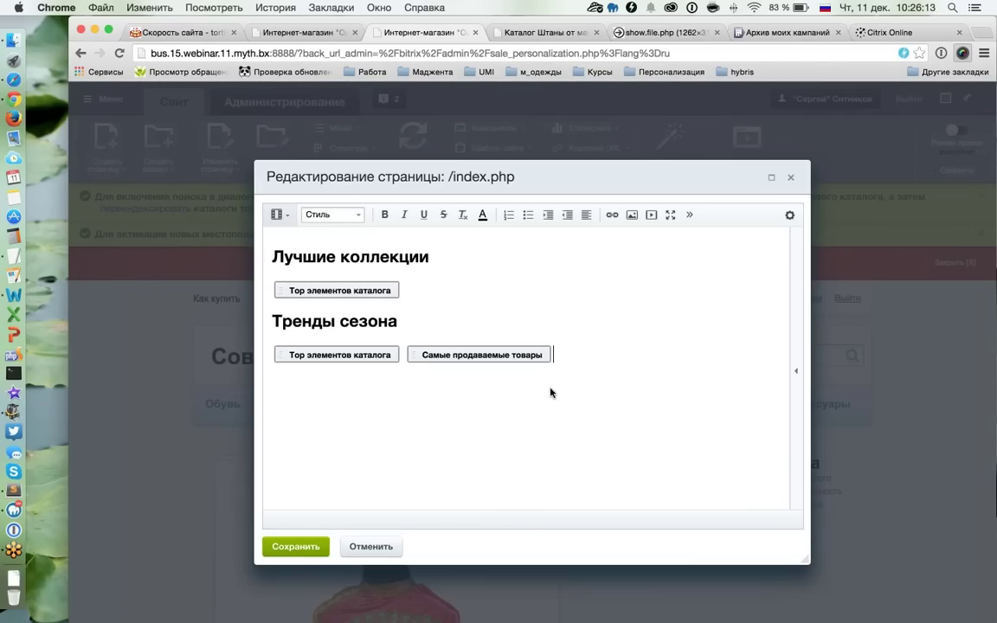
type("------")
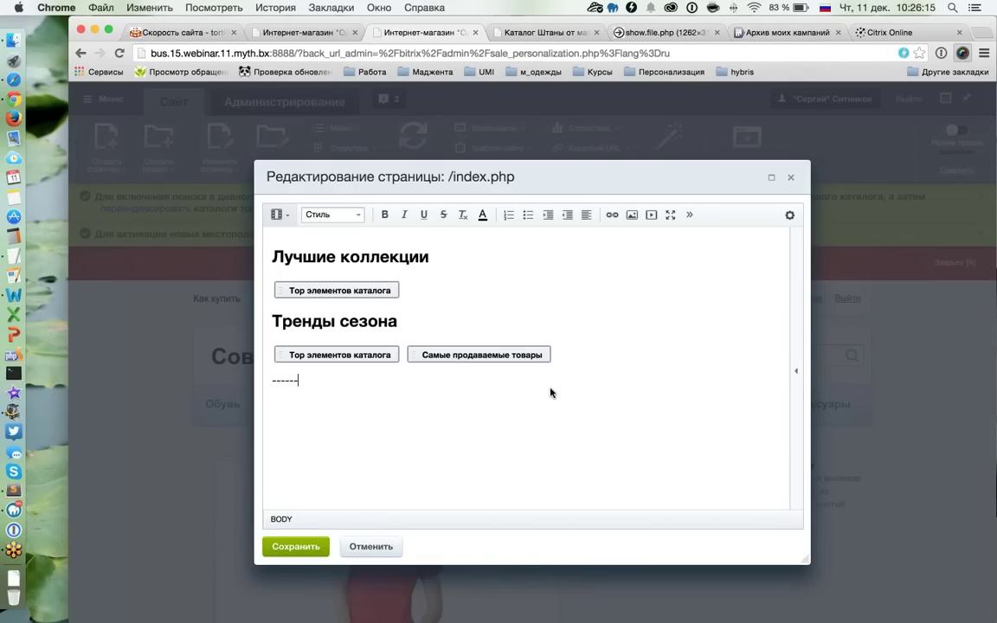
type("----------")
- Search the components for "big", insert Персональные рекомендации below the dashed line, and save the page
left_click(793, 376)
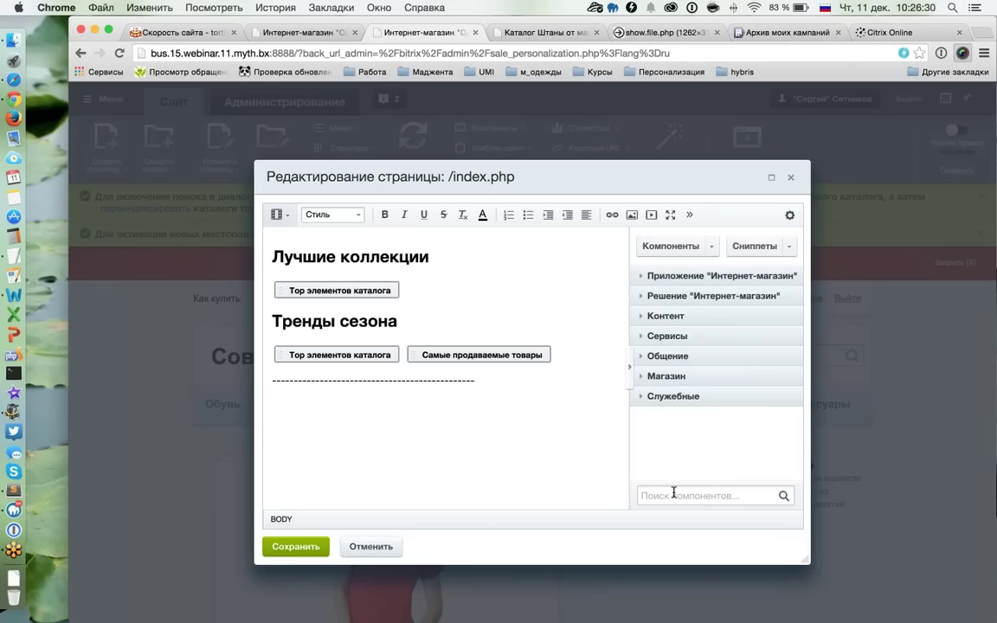
type("иш")
key("BackSpace")
key("BackSpace")
left_click(673, 492)
type("big")
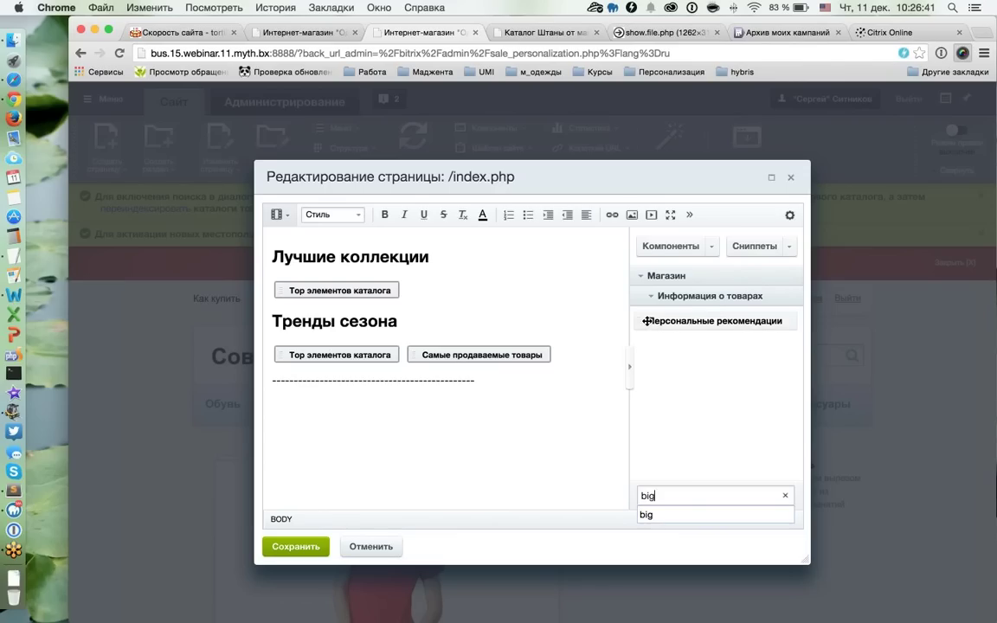
left_click_drag(750, 322, 290, 406)
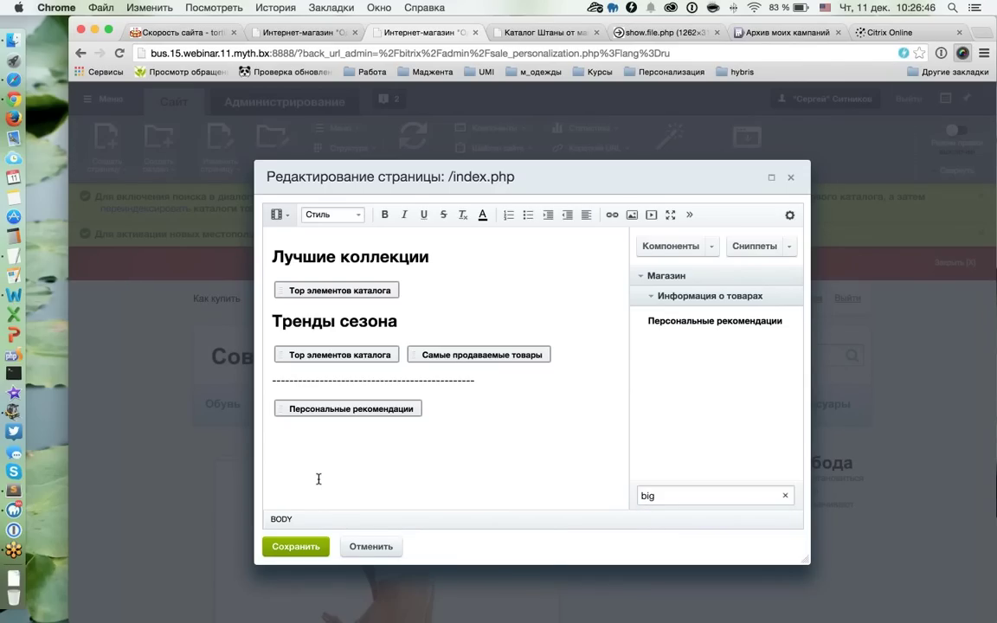
left_click(290, 547)
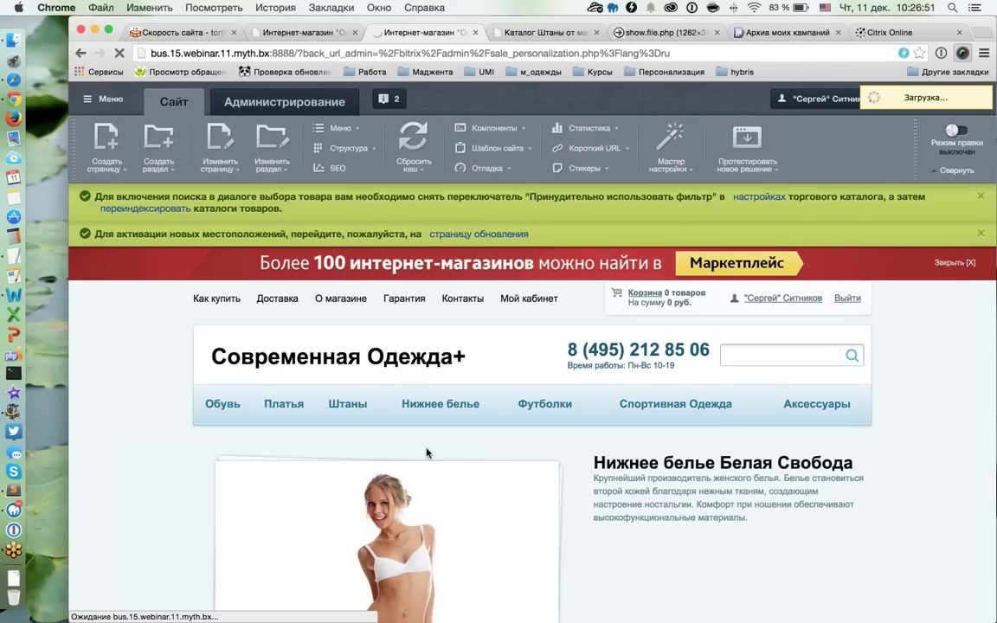
- Check the end of the saved home page, reload it, and turn on edit mode
scroll(350, 444, "down", 10)
scroll(350, 443, "down", 8)
scroll(327, 456, "up", 1)
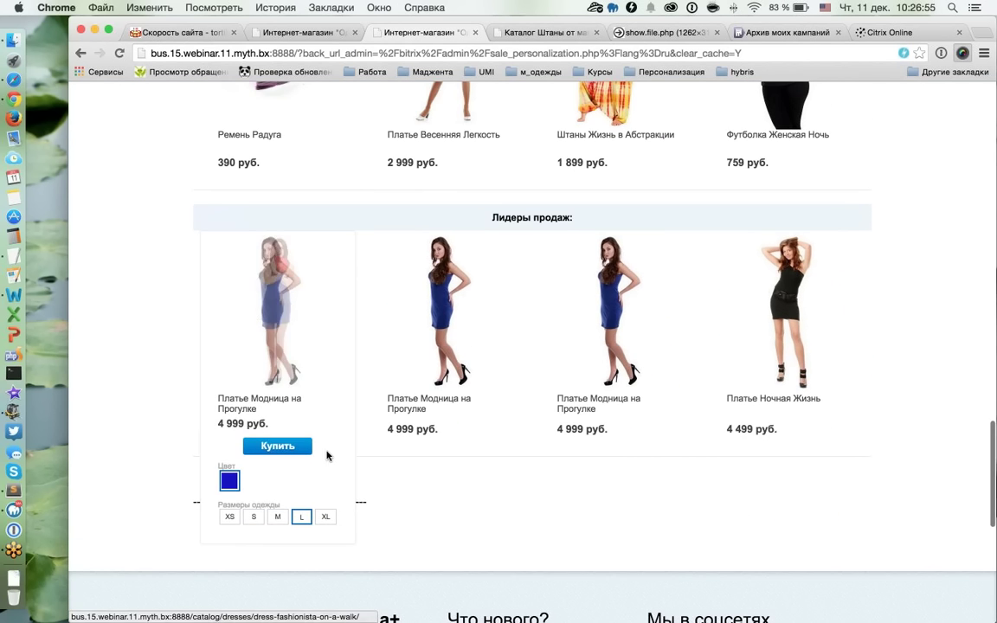
key("super+r")
left_click(941, 149)
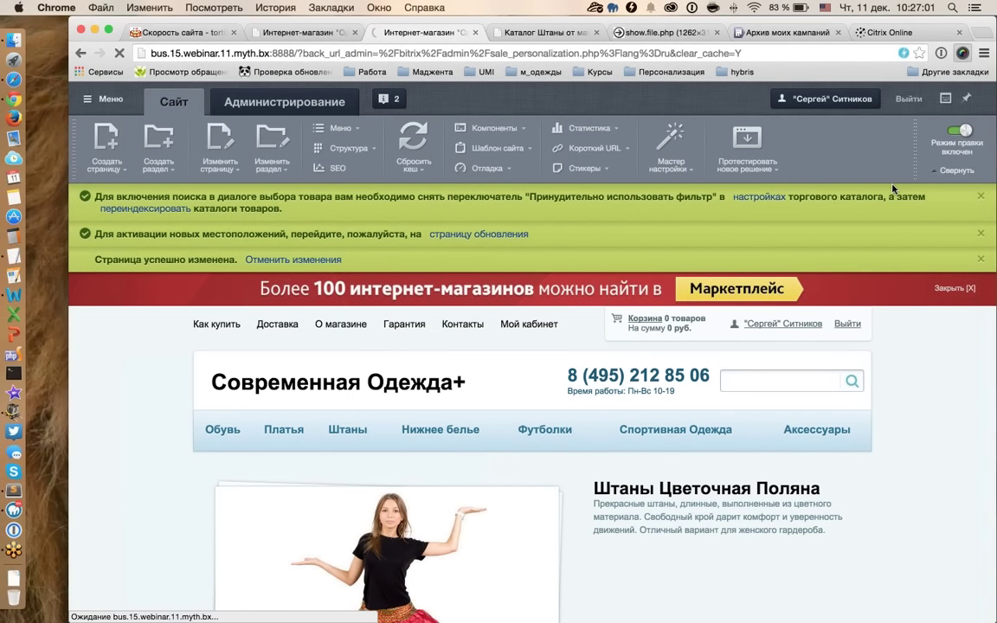
- Open the parameters of the Персональные рекомендации component below the dashed line and move the dialog higher
scroll(699, 398, "down", 3)
scroll(699, 398, "down", 5)
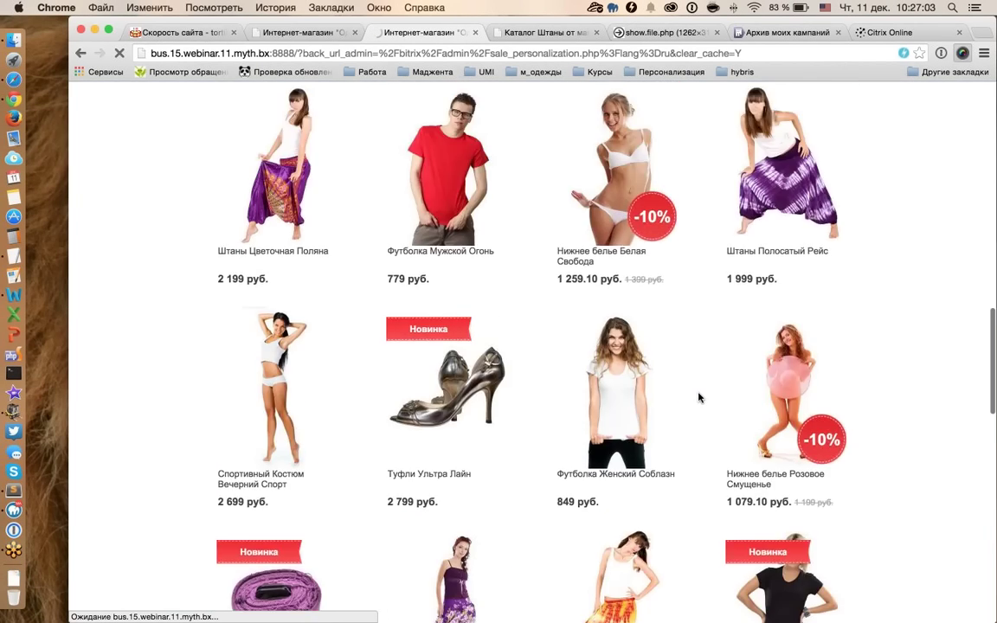
scroll(698, 398, "down", 10)
scroll(699, 398, "down", 9)
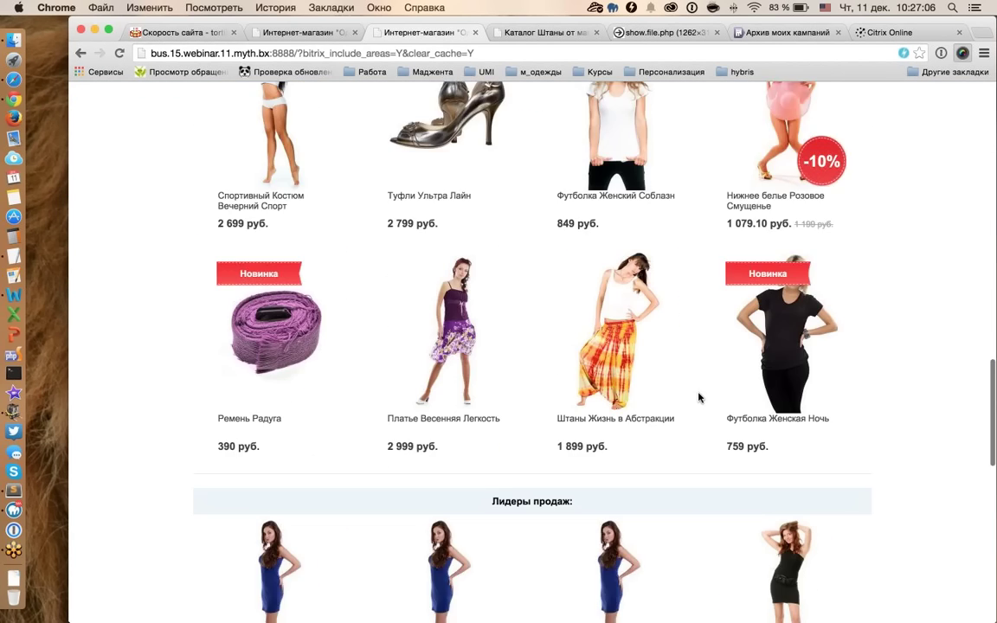
scroll(698, 398, "down", 1)
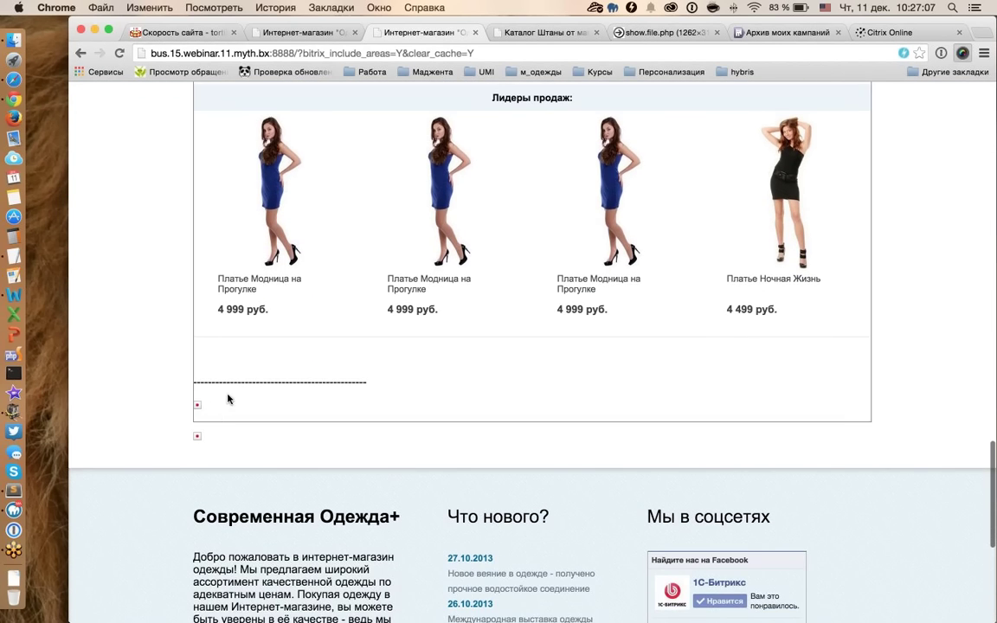
mouse_move(200, 396)
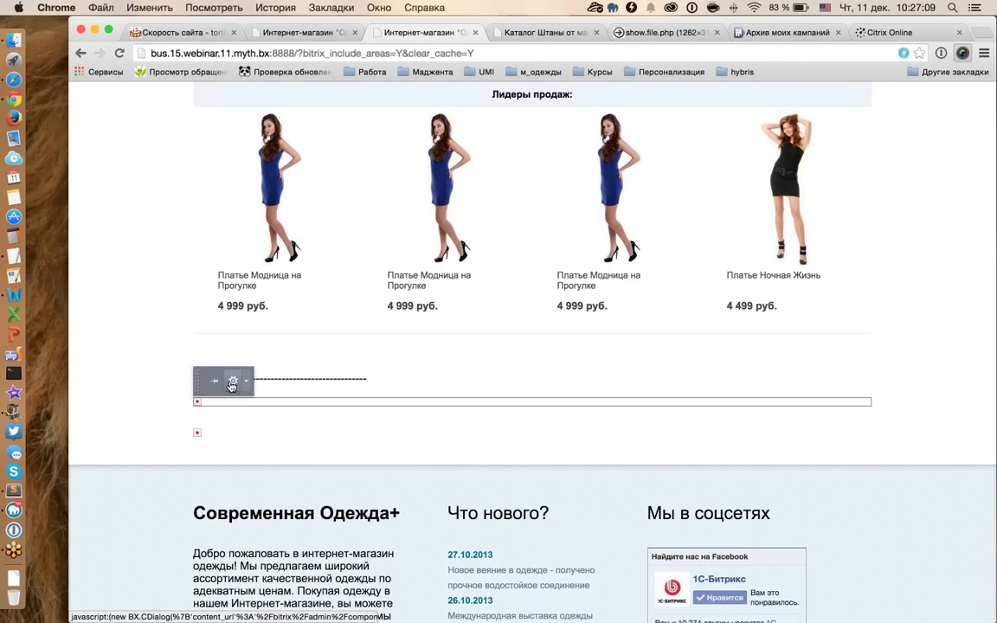
left_click(216, 378)
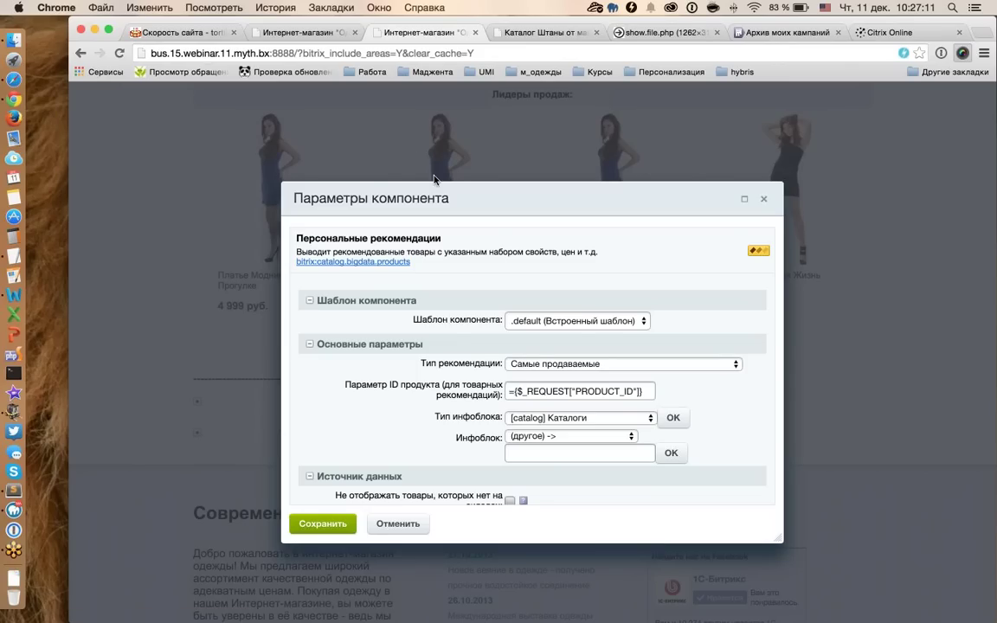
left_click_drag(442, 191, 426, 140)
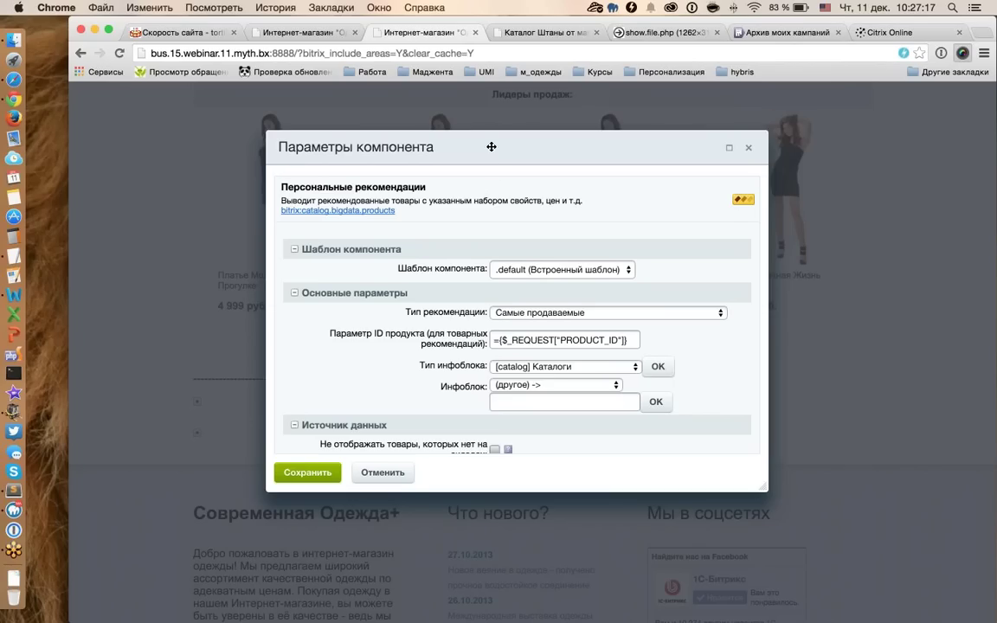
left_click_drag(491, 147, 483, 129)
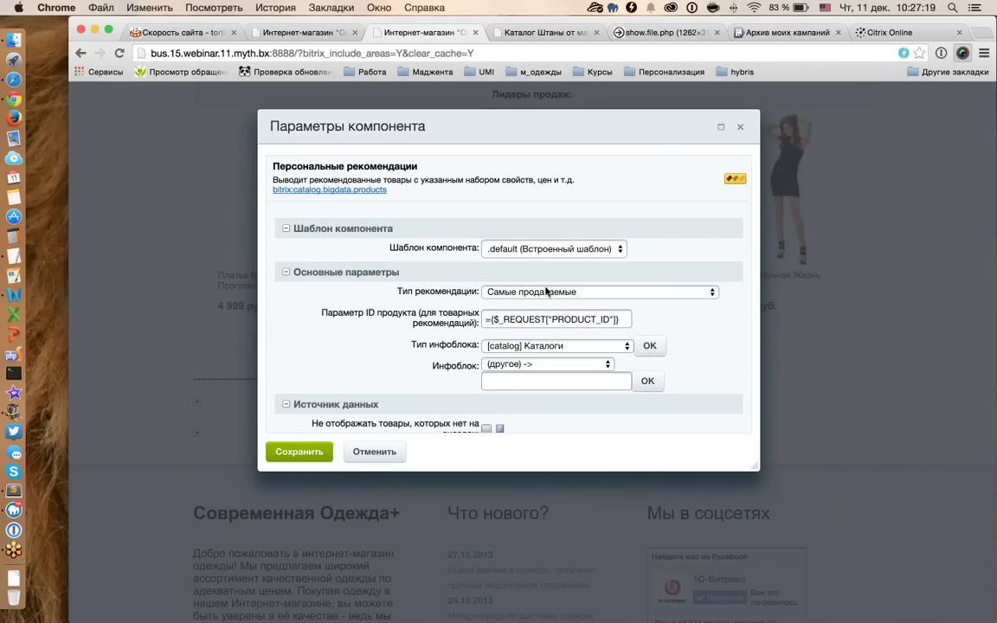
- Set the component's recommendation type to Любая рекомендация
left_click(504, 294)
left_click(384, 298)
left_click(540, 295)
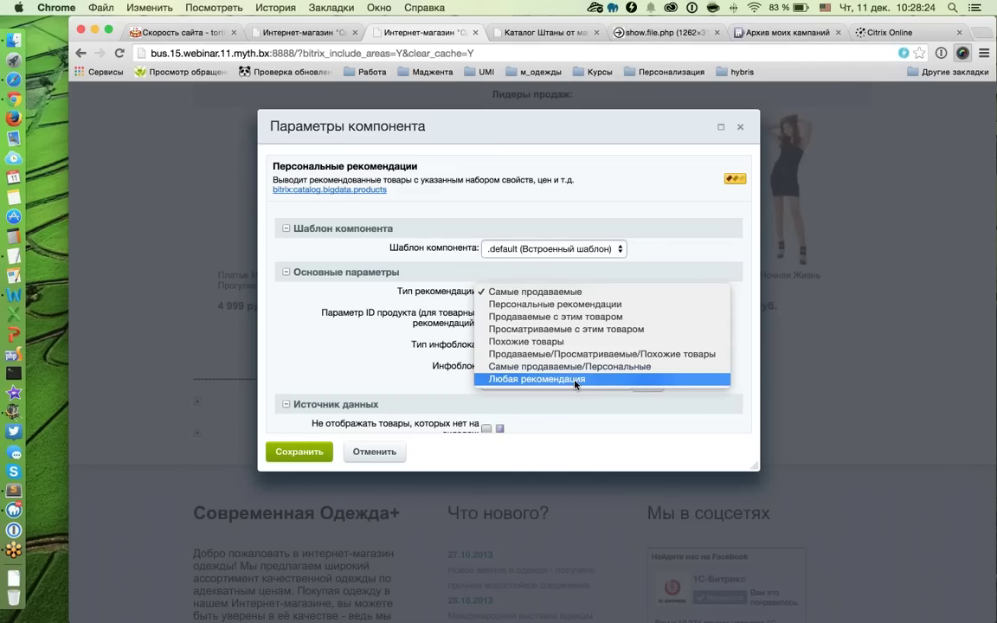
left_click(524, 384)
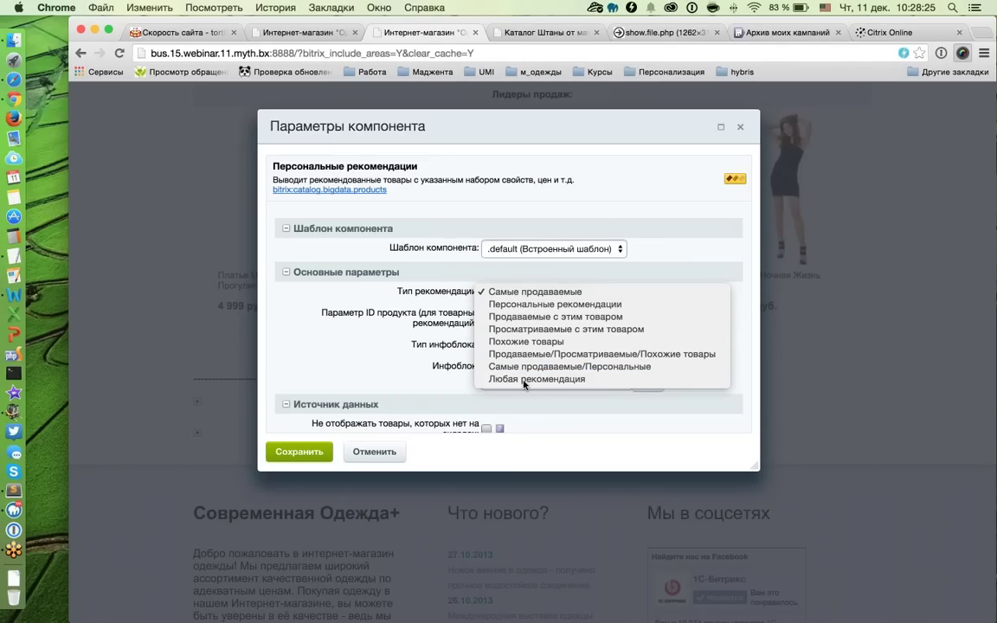
- Set the component's infoblock type to [catalog] Каталоги and its infoblock to [2] Одежда
scroll(367, 286, "down", 2)
left_click(527, 283)
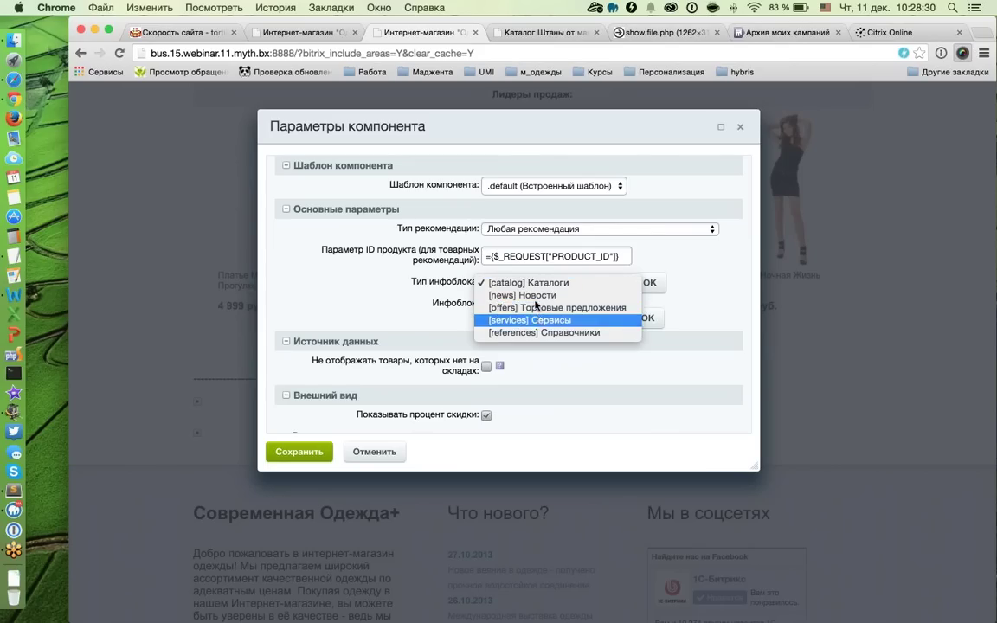
left_click(502, 284)
left_click(530, 312)
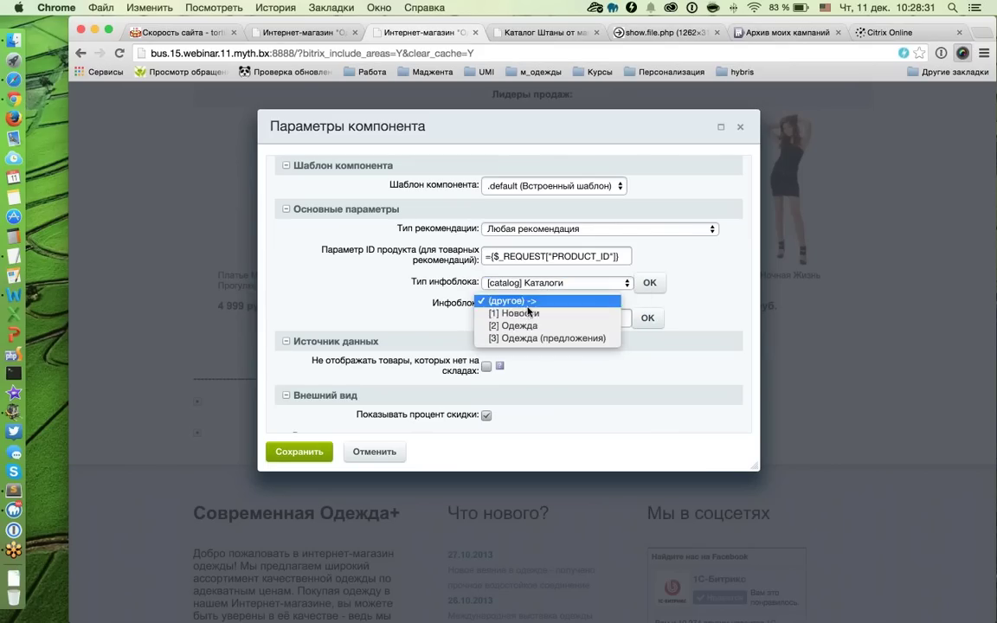
left_click(524, 326)
- Set the component to show 12 elements per page and 4 elements per row
scroll(401, 308, "down", 2)
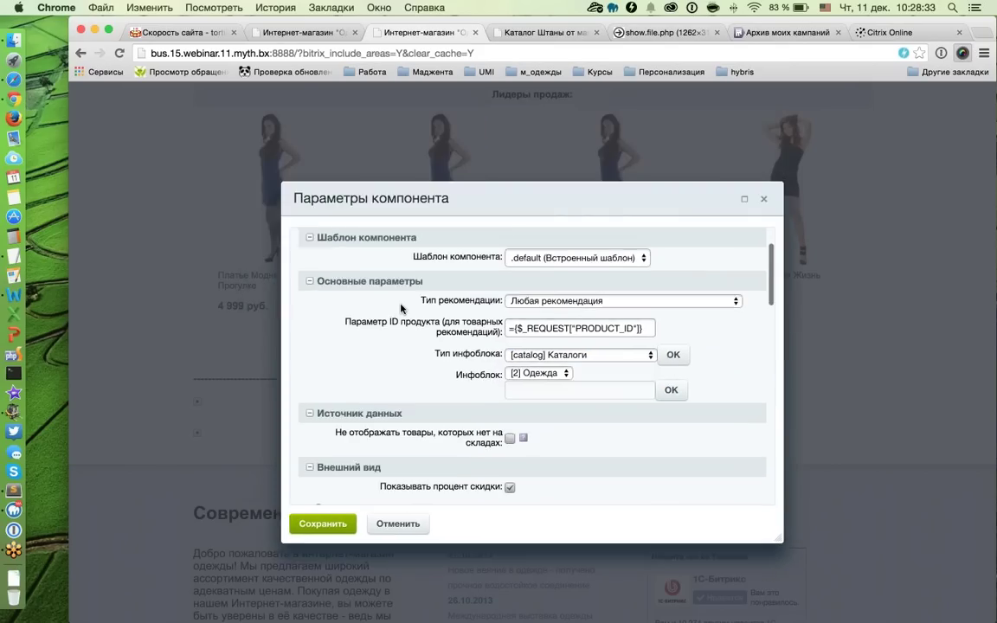
scroll(407, 329, "down", 6)
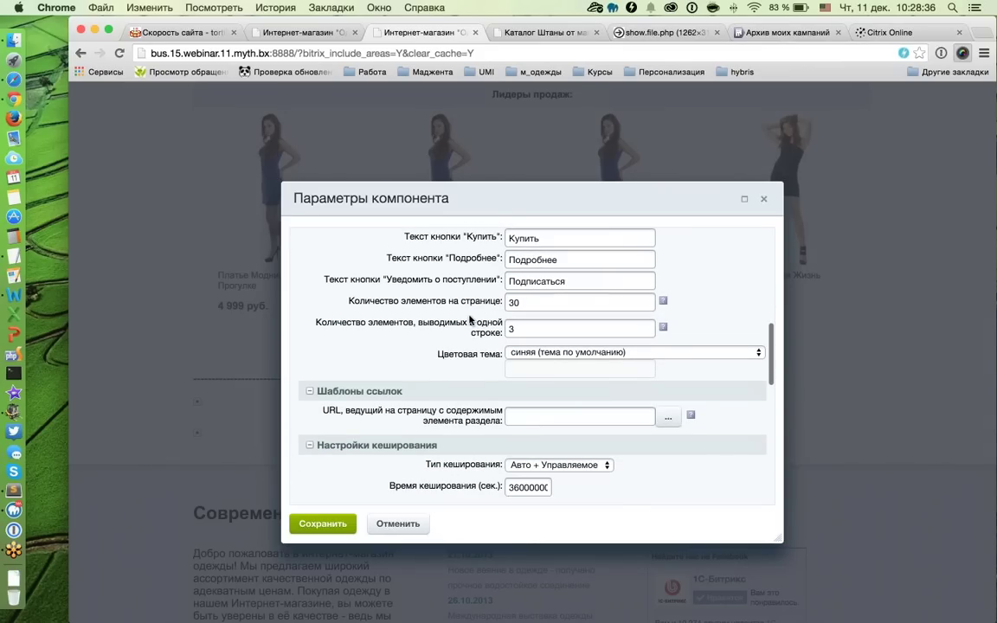
left_click(378, 301)
type("9")
key("Tab")
type("4")
scroll(348, 284, "down", 2)
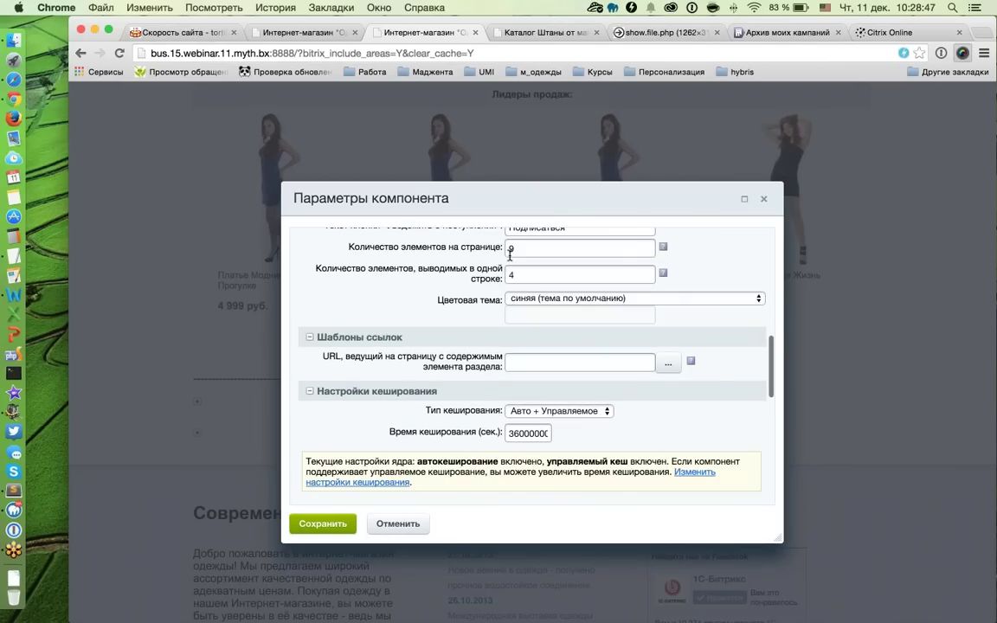
type("12")
scroll(430, 284, "down", 1)
left_click(546, 264)
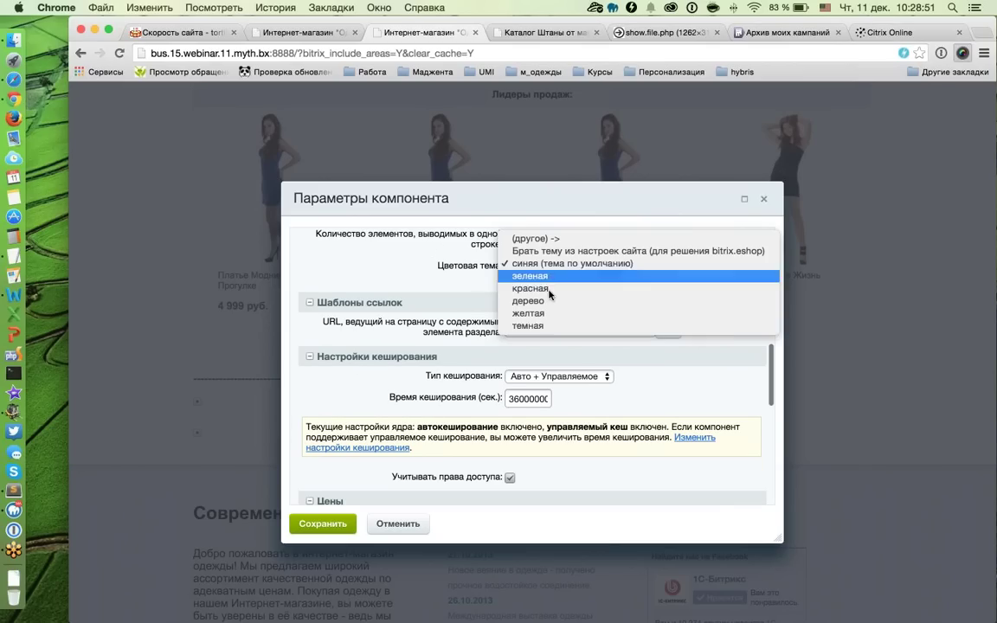
left_click(365, 323)
- Select [BASE] Розничная цена as the price type and enable showing the old price
scroll(365, 323, "down", 1)
scroll(519, 346, "down", 5)
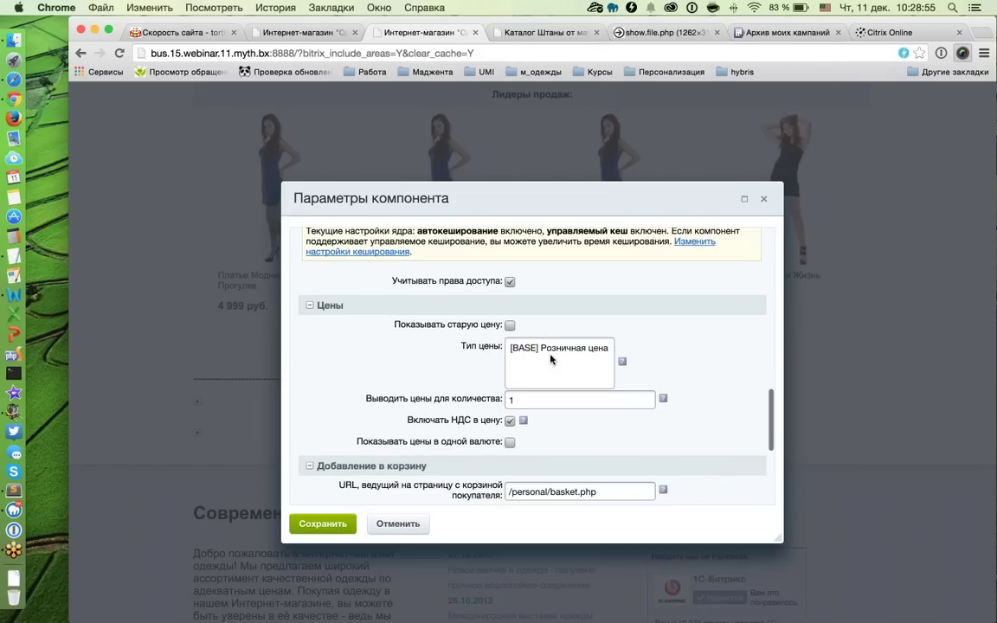
left_click(550, 351)
scroll(367, 361, "down", 3)
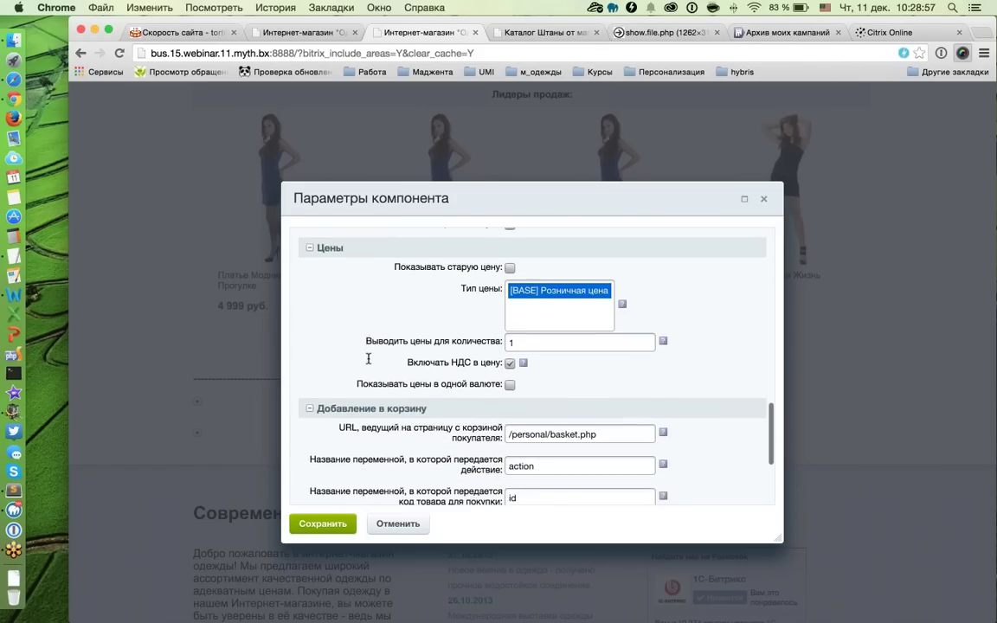
scroll(367, 356, "up", 1)
scroll(367, 355, "down", 1)
left_click(509, 259)
- Enable showing products of the Одежда catalog and select its display properties from [17][BRAND_REF] Бренд through [10][COLOR] Цвет
scroll(346, 334, "down", 8)
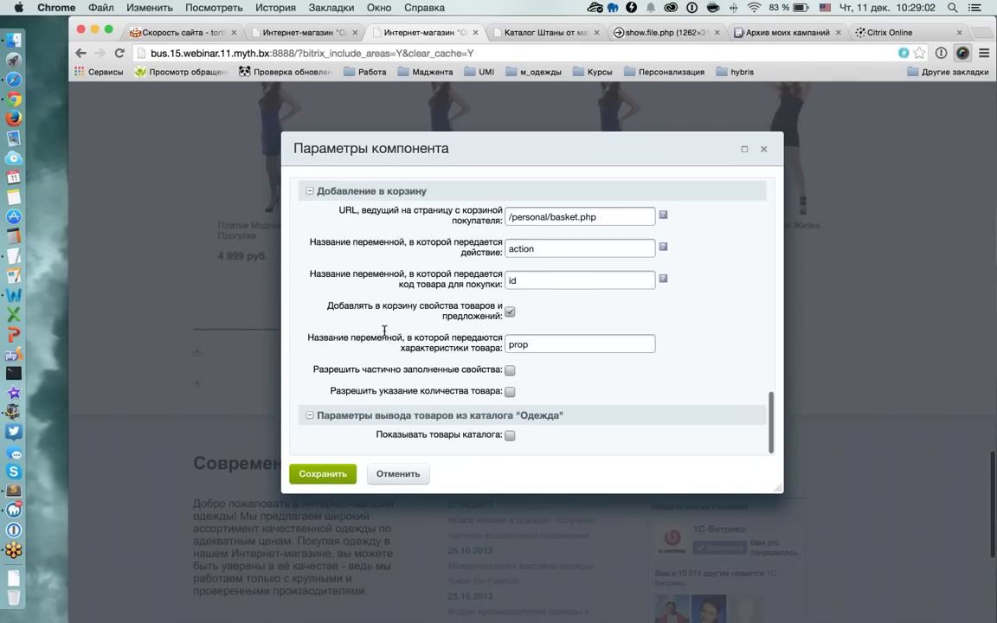
left_click(511, 430)
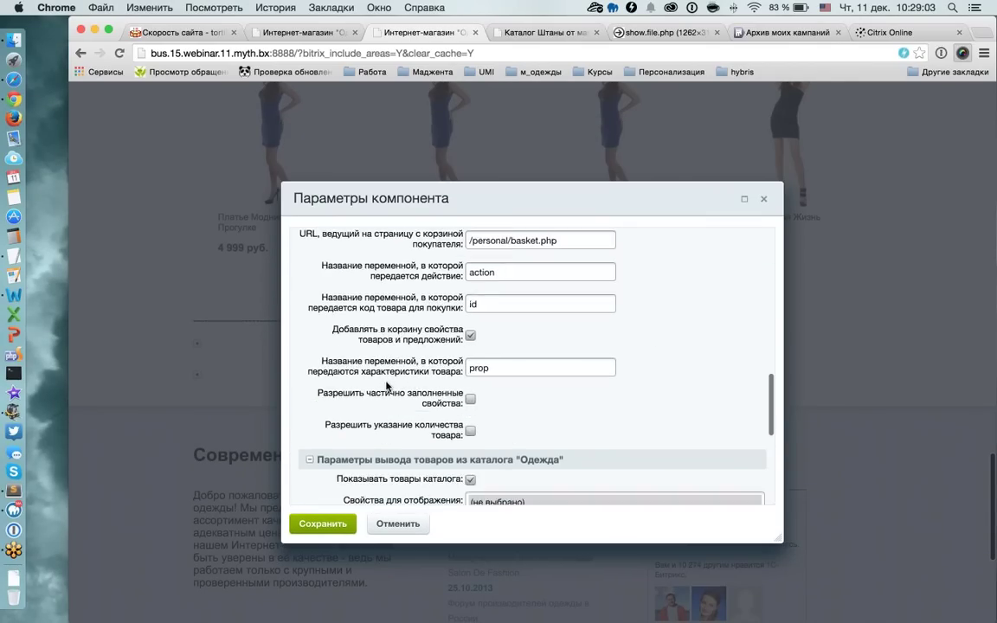
scroll(387, 382, "down", 2)
scroll(387, 382, "down", 4)
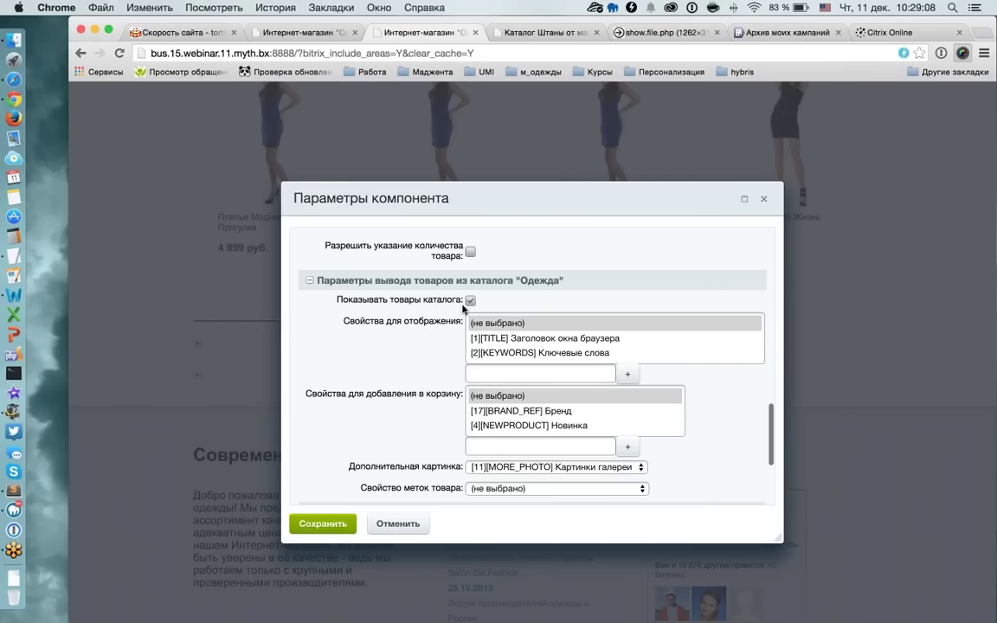
scroll(390, 318, "down", 1)
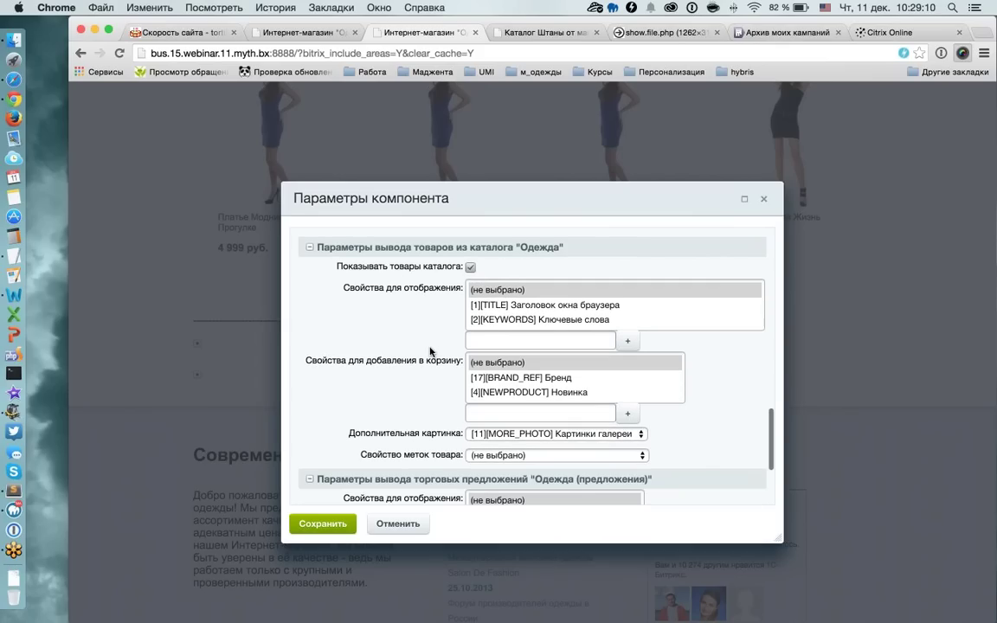
scroll(524, 319, "down", 3)
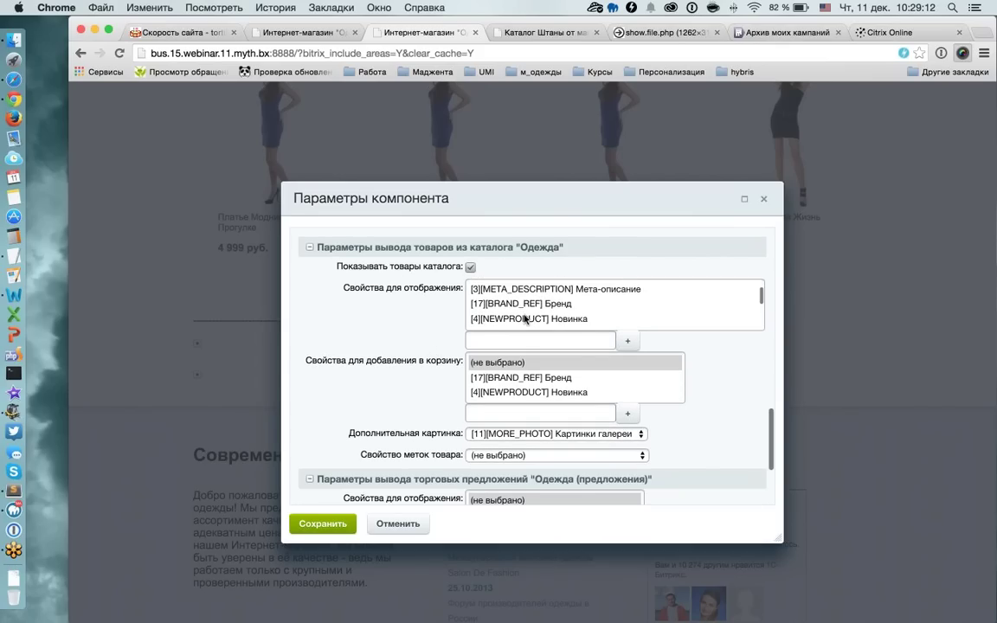
left_click_drag(535, 304, 512, 317)
scroll(527, 321, "down", 2)
scroll(538, 313, "down", 1)
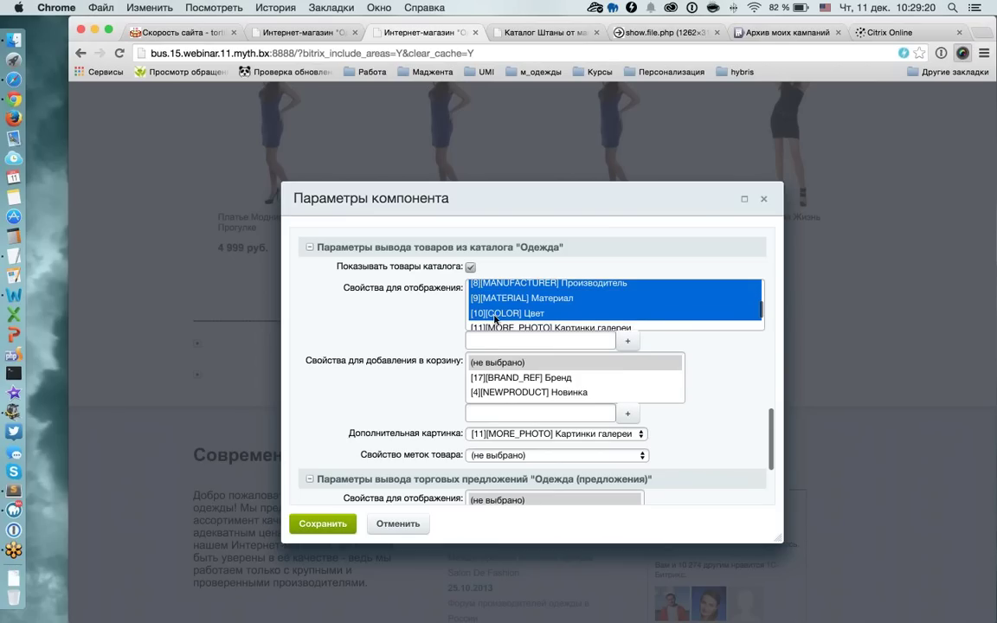
- Set the product label property of the Одежда catalog to [4][NEWPRODUCT] Новинка
scroll(417, 346, "down", 1)
scroll(425, 339, "down", 1)
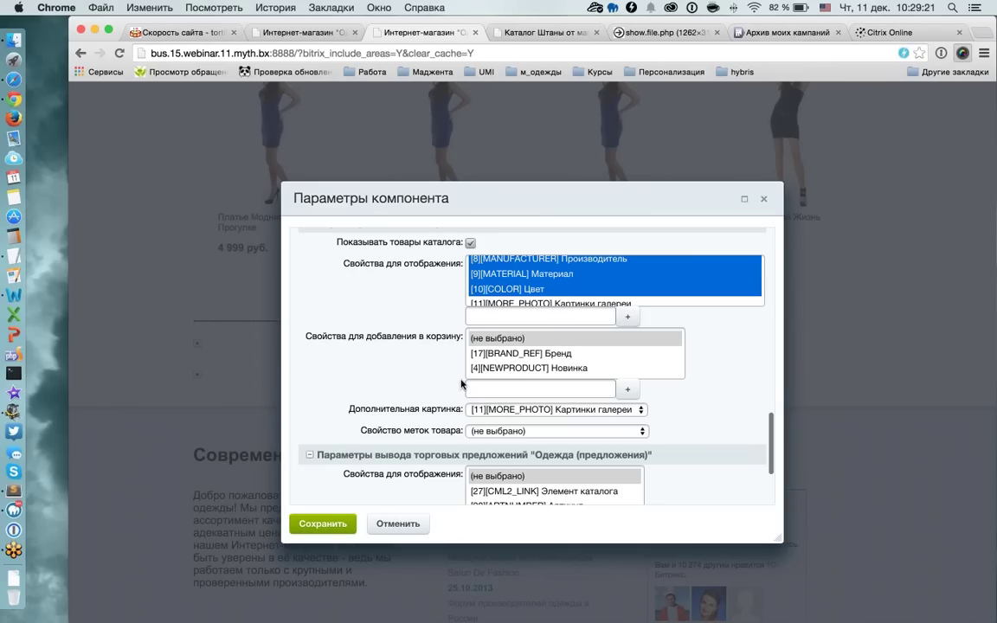
scroll(426, 331, "down", 1)
scroll(410, 404, "down", 2)
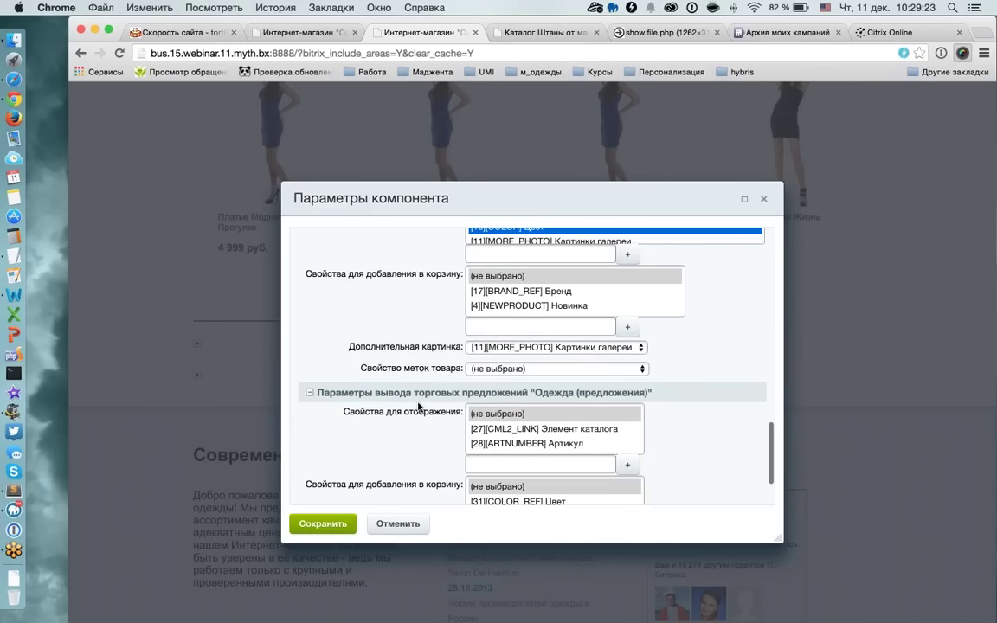
left_click(472, 370)
left_click(534, 381)
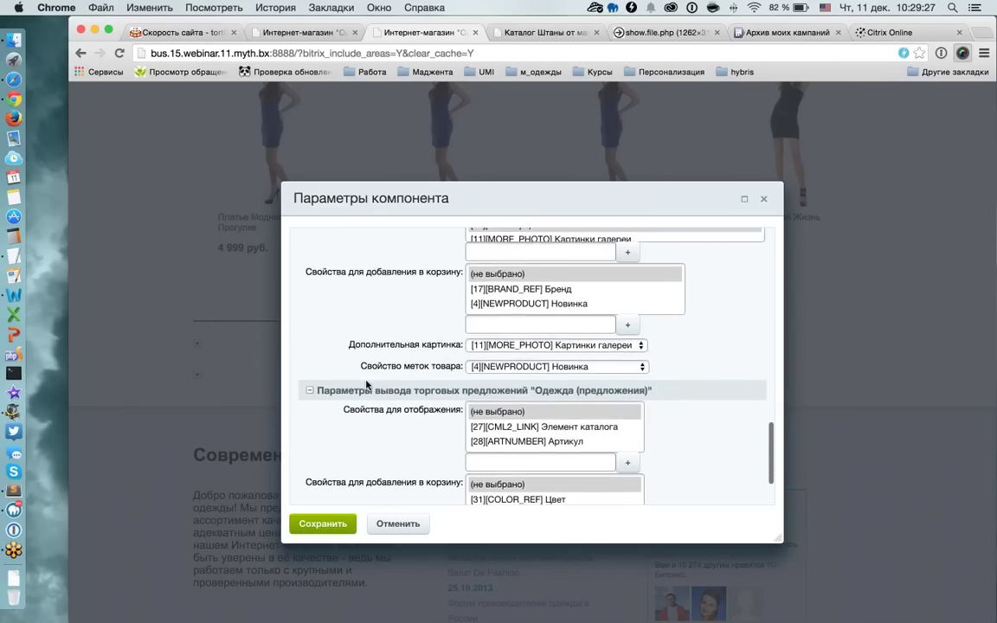
- Select the display properties for the Одежда (предложения) trade offers, starting from [28][ARTNUMBER] Артикул
scroll(467, 371, "down", 3)
scroll(481, 364, "down", 3)
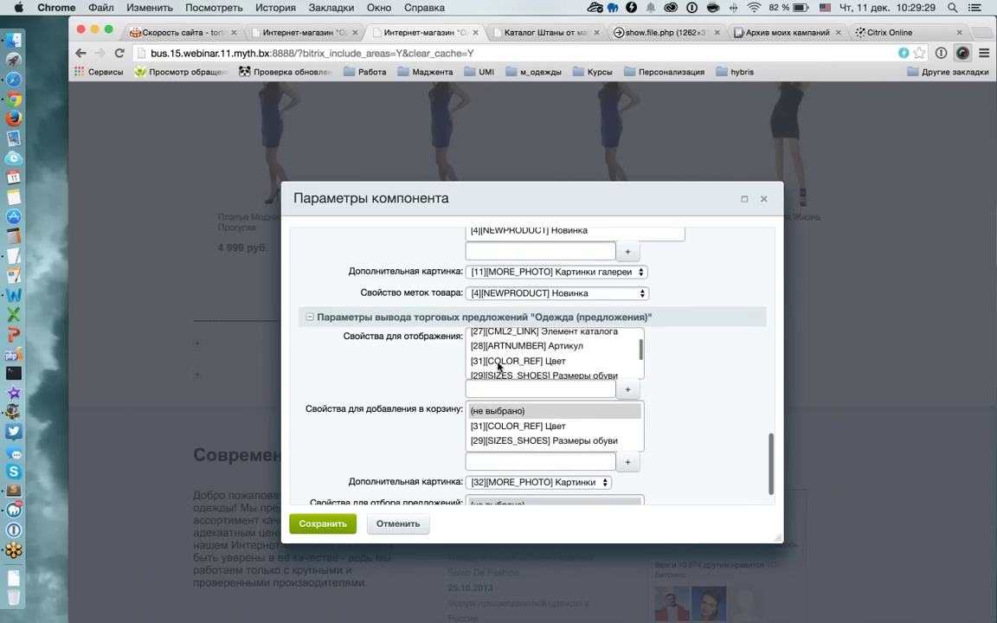
left_click(535, 339)
left_click_drag(537, 353, 454, 355)
scroll(538, 362, "down", 1)
- Select the trade offers' properties for adding to the cart and for offer selection, and save the component parameters
left_click(535, 374)
scroll(395, 398, "down", 1)
left_click_drag(524, 402, 532, 418)
scroll(536, 421, "down", 1)
left_click(323, 455)
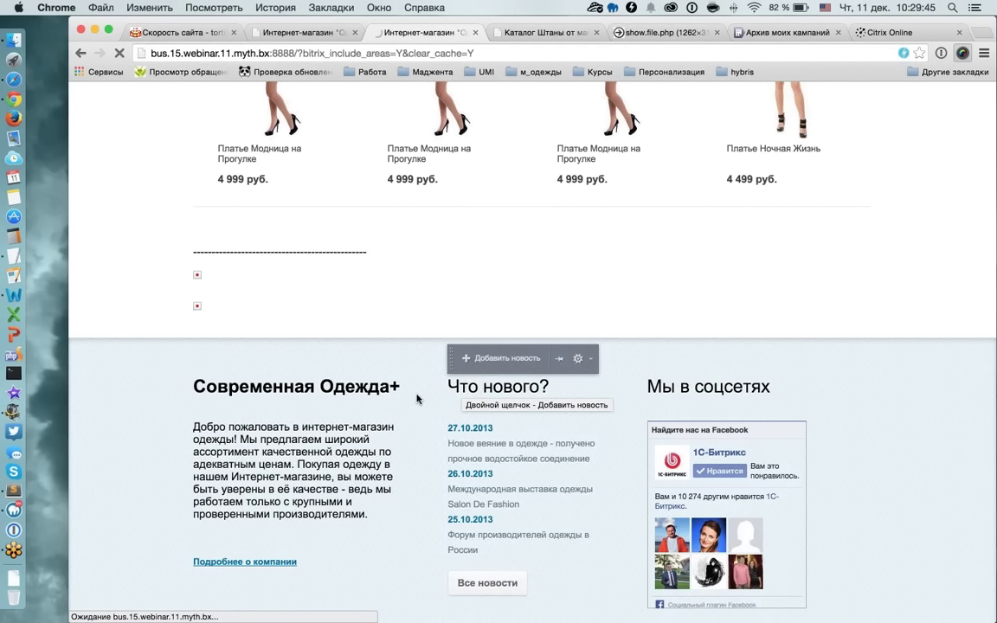
- Examine the products in the Персональные рекомендации block below the dashed line on the home page
scroll(175, 407, "down", 5)
scroll(176, 404, "down", 15)
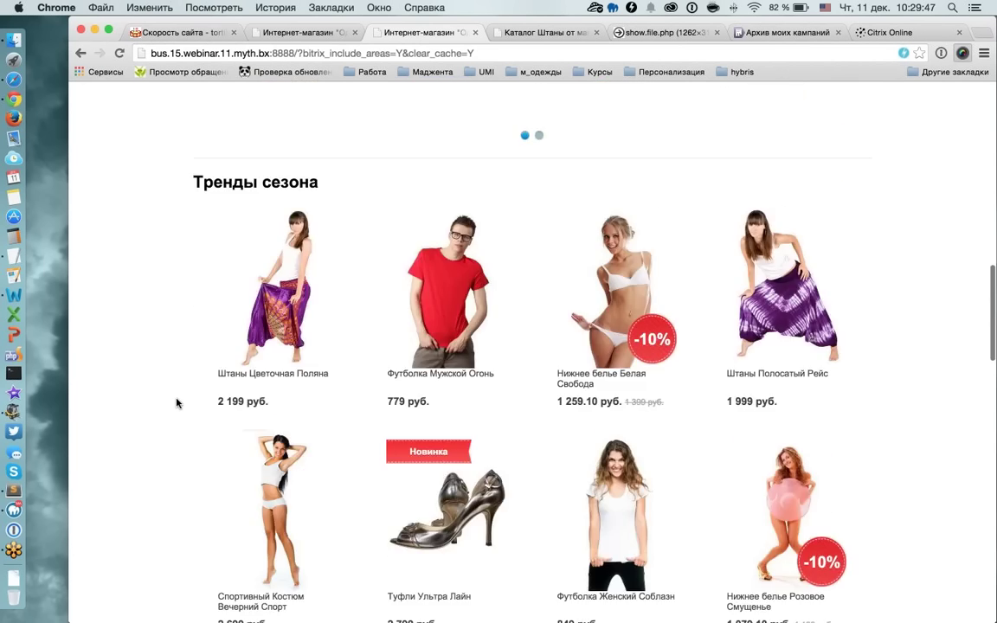
scroll(178, 403, "down", 5)
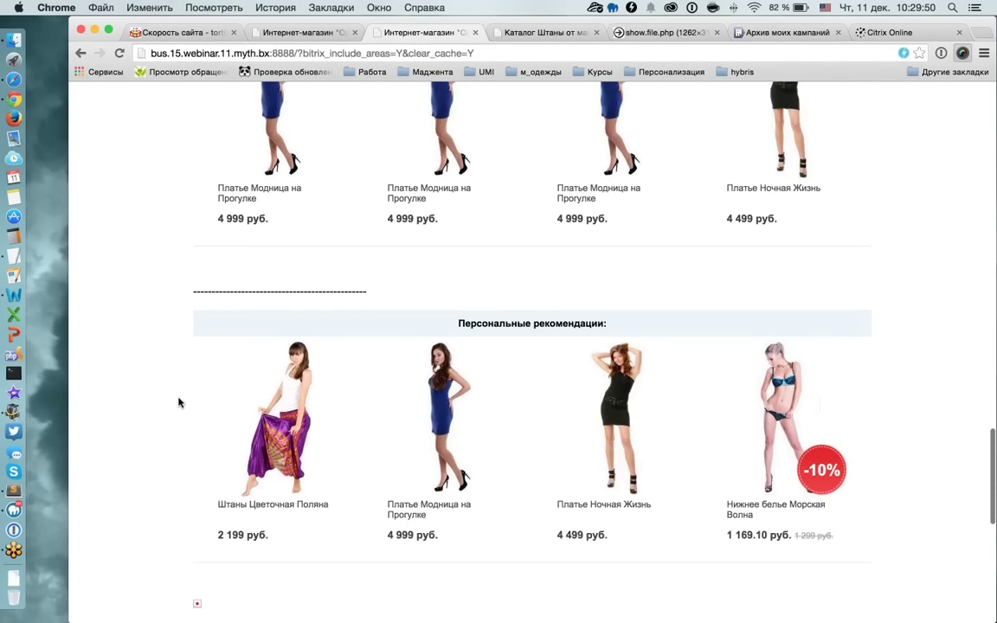
mouse_move(338, 390)
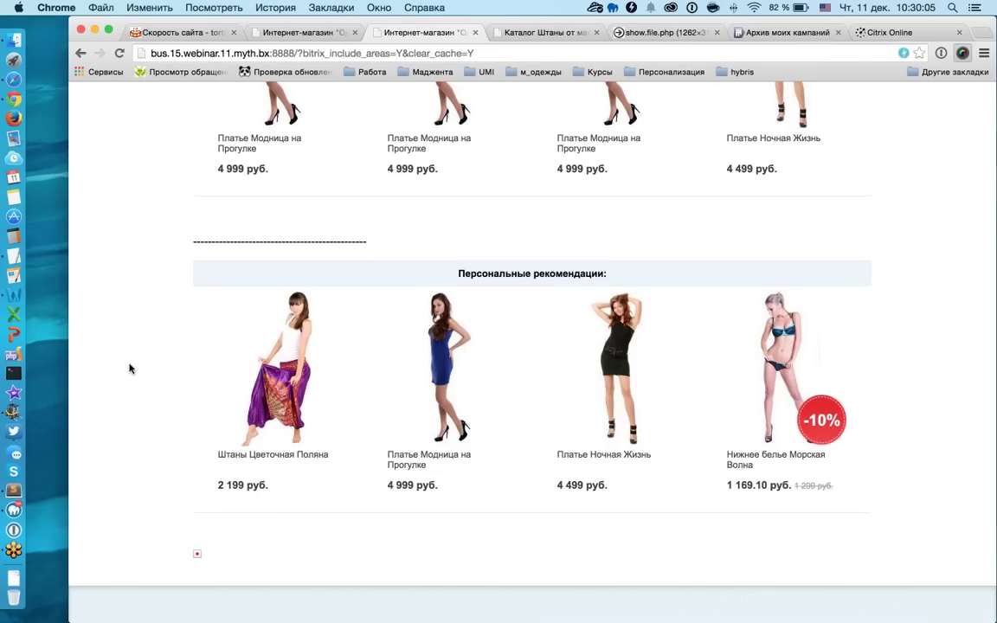
mouse_move(773, 347)
mouse_move(226, 410)
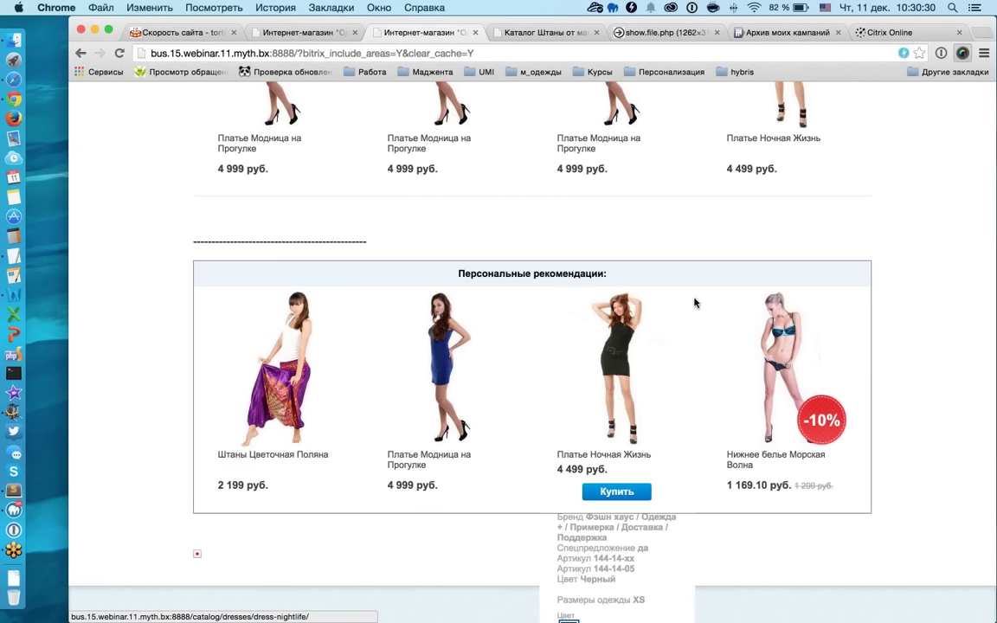
- Open the store's Персонализация page in the administration section and read the checklist for enabling Bitrix BigData
key("super+r")
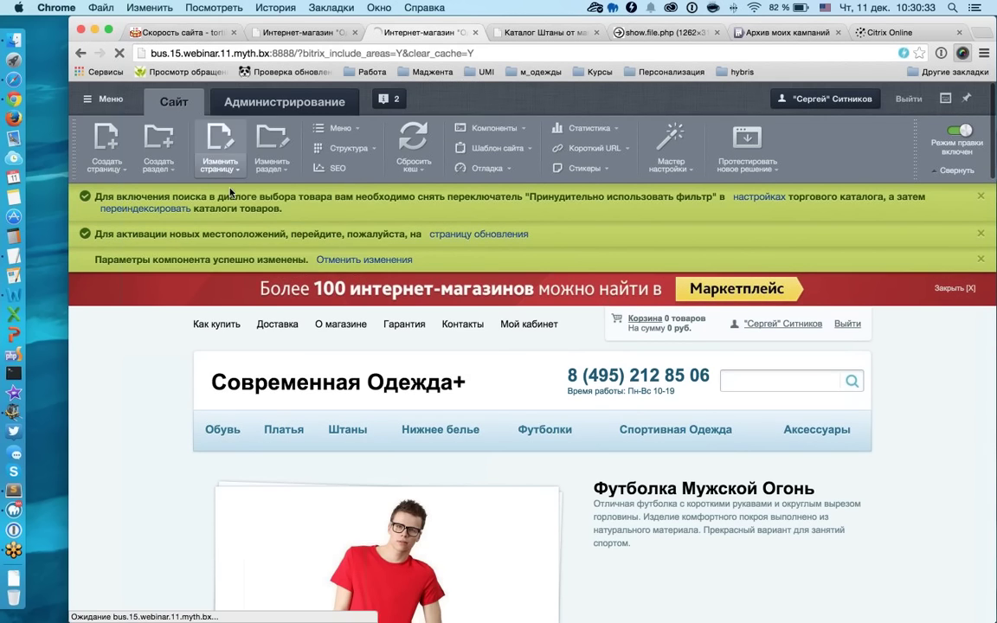
scroll(353, 329, "down", 10)
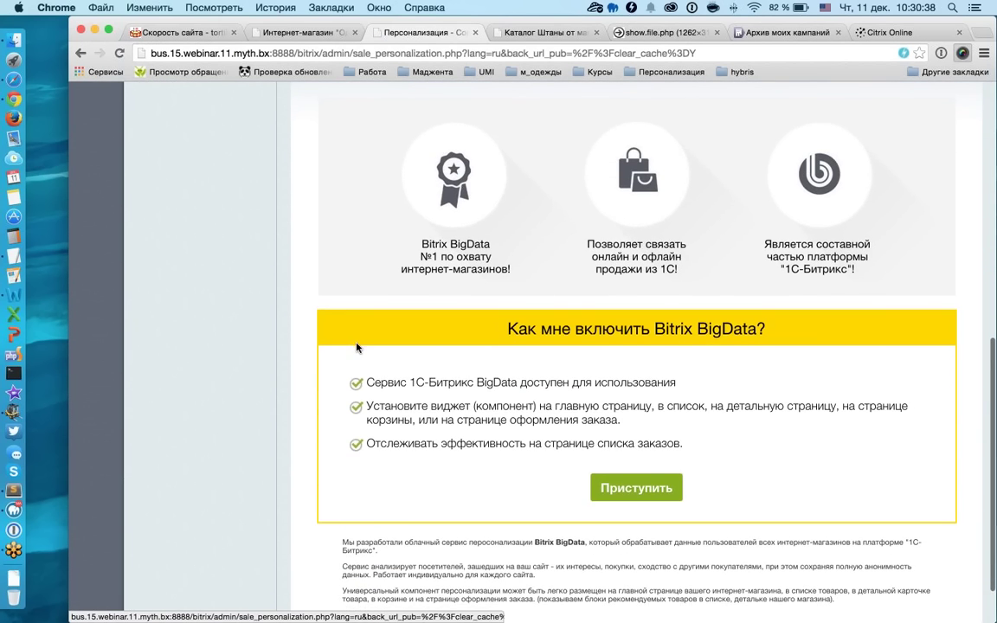
scroll(359, 338, "down", 2)
left_click_drag(371, 320, 697, 318)
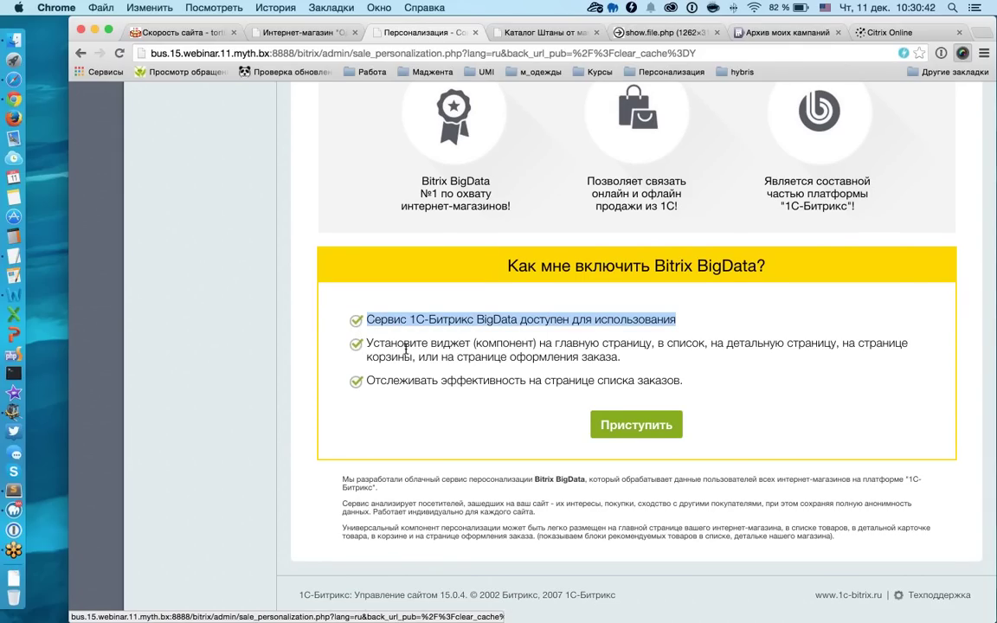
left_click_drag(366, 344, 554, 348)
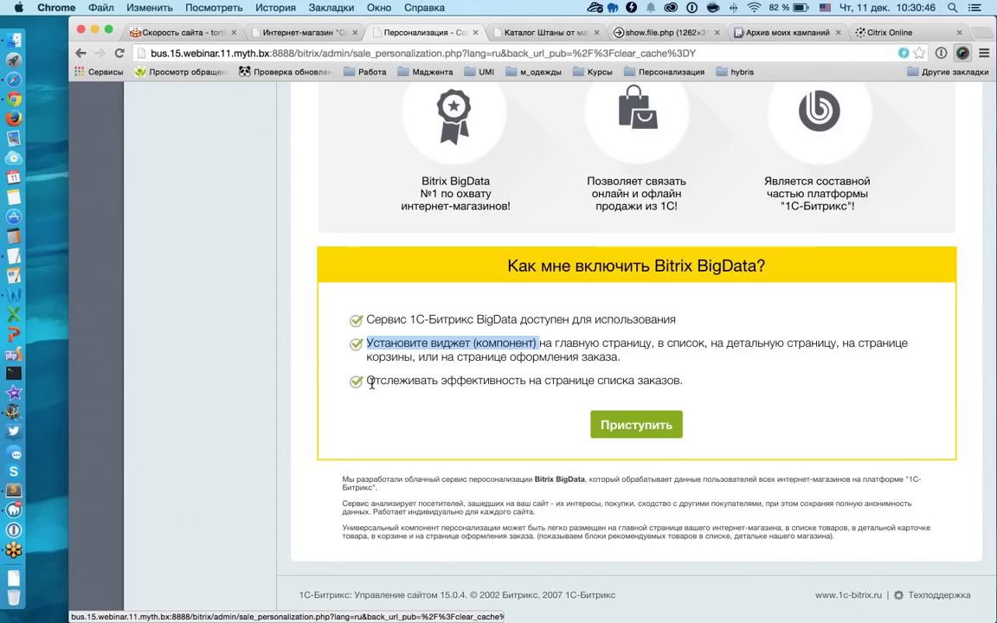
left_click_drag(367, 381, 691, 383)
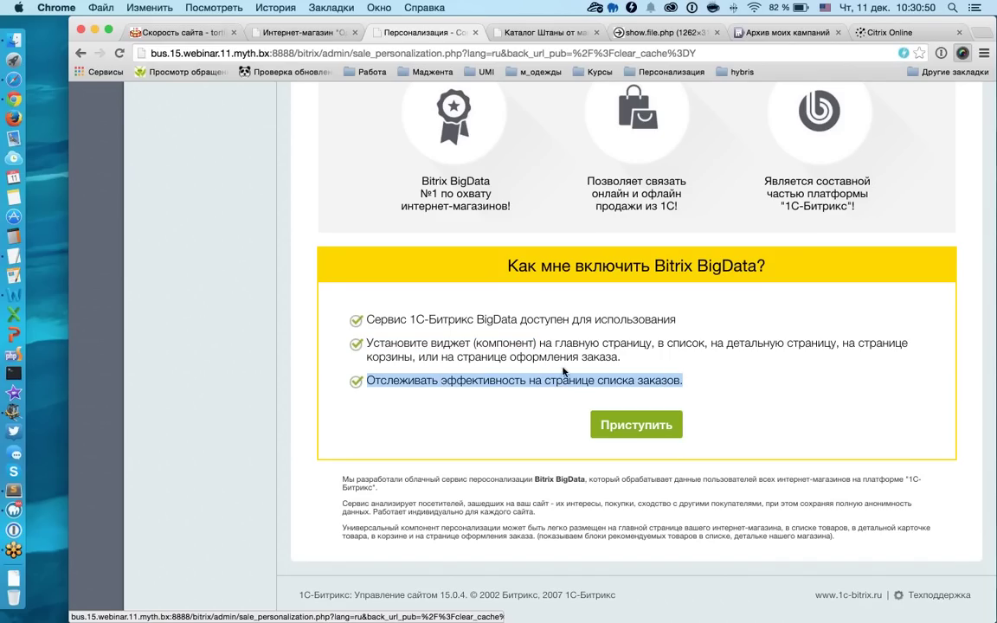
scroll(491, 293, "up", 5)
scroll(491, 293, "up", 3)
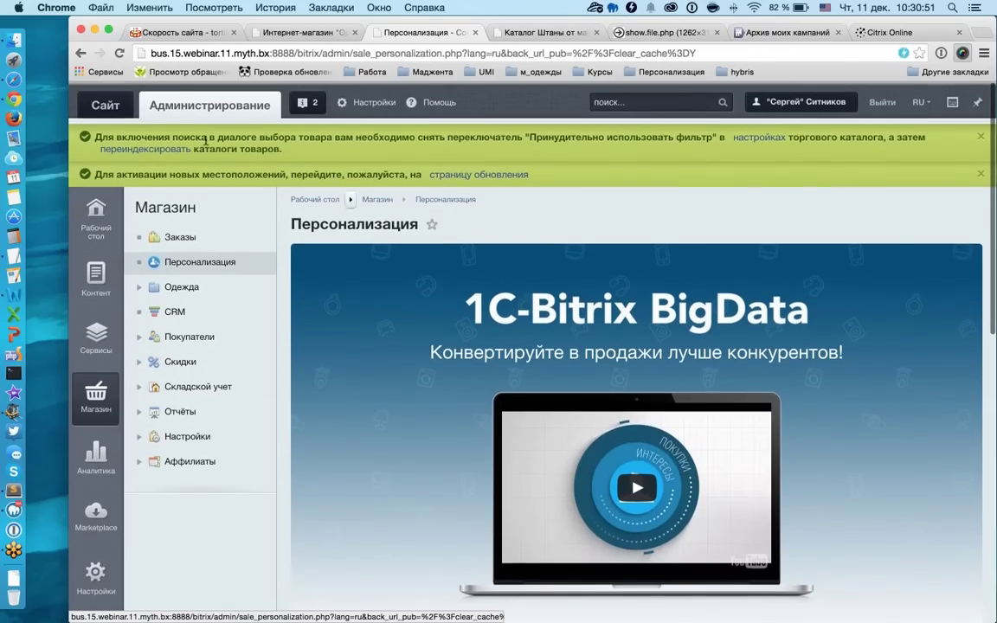
- Return to the public home page and find the Персональные рекомендации block
left_click(298, 195)
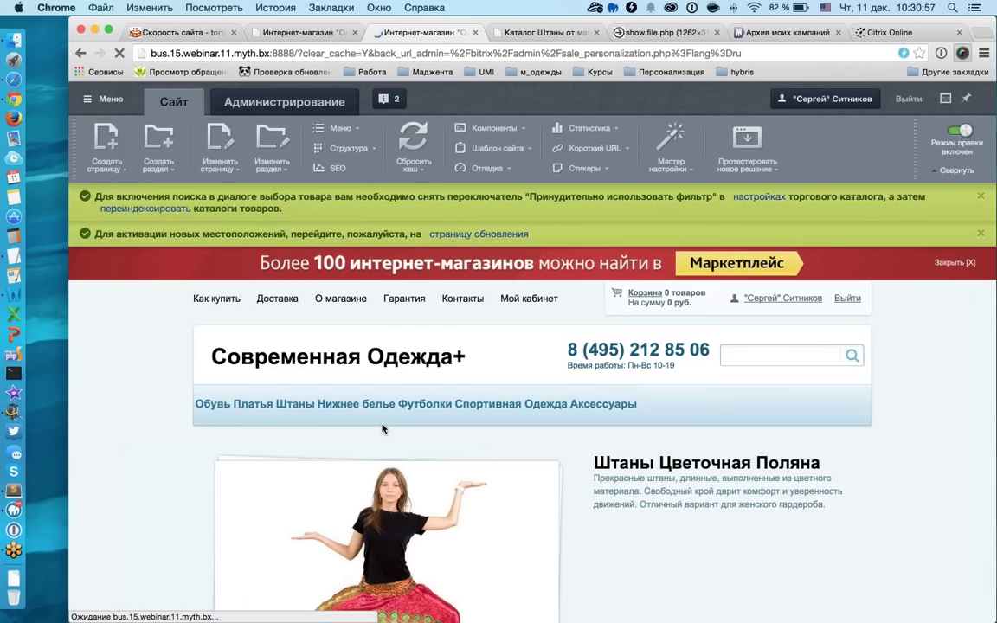
scroll(260, 398, "down", 12)
scroll(232, 399, "down", 10)
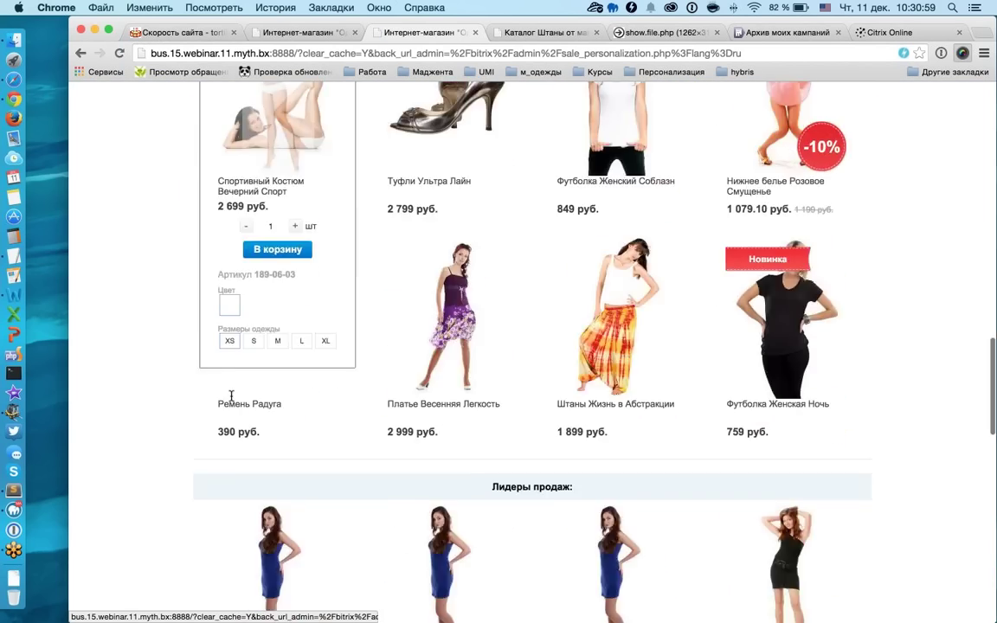
mouse_move(605, 409)
scroll(604, 410, "down", 5)
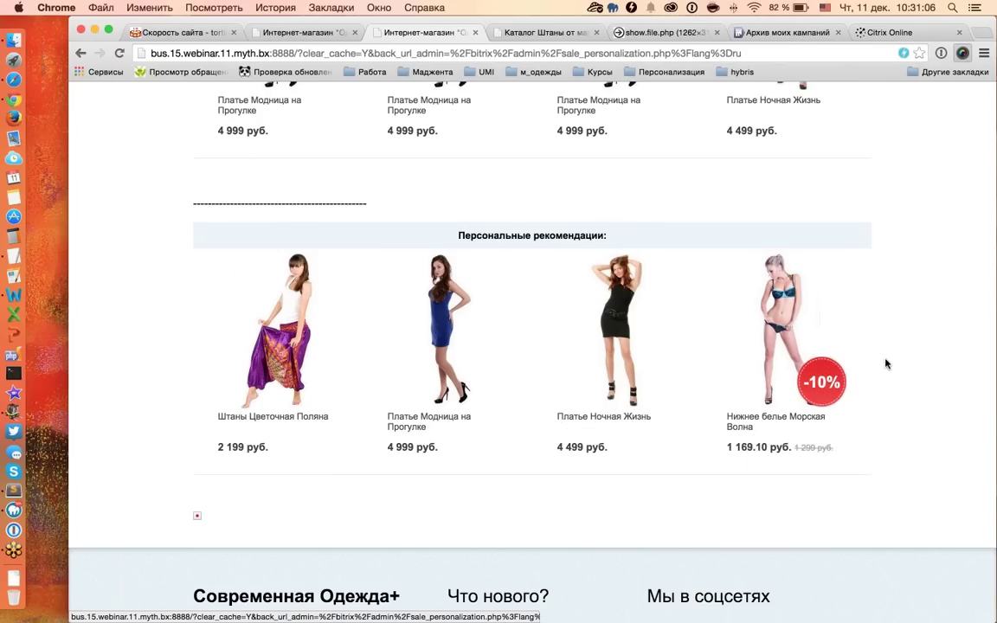
- Add the recommended Платье Ночная Жизнь to the cart and close the cart notification
mouse_move(741, 341)
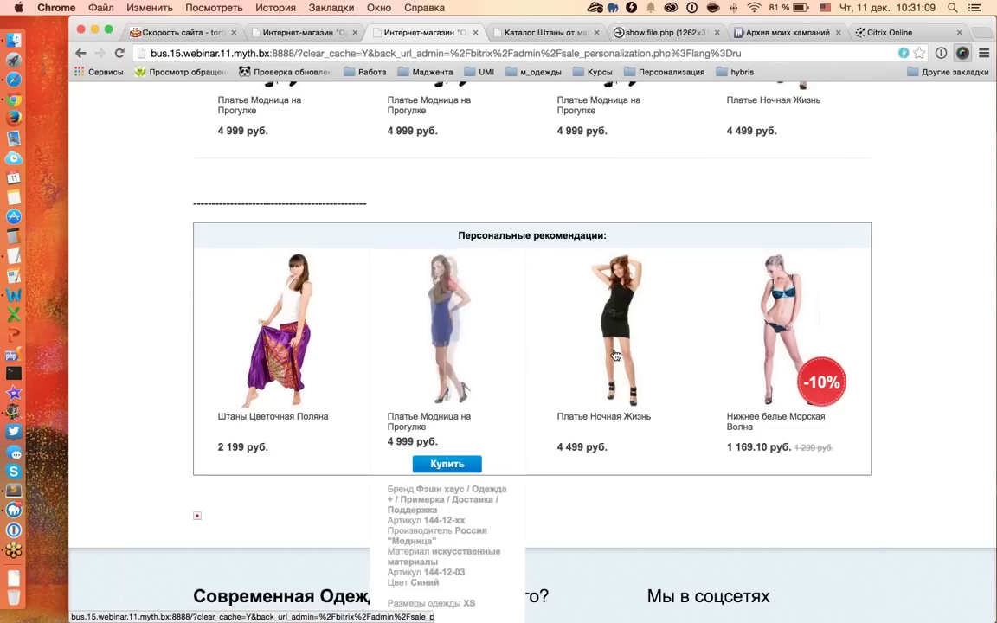
mouse_move(572, 381)
left_click(617, 453)
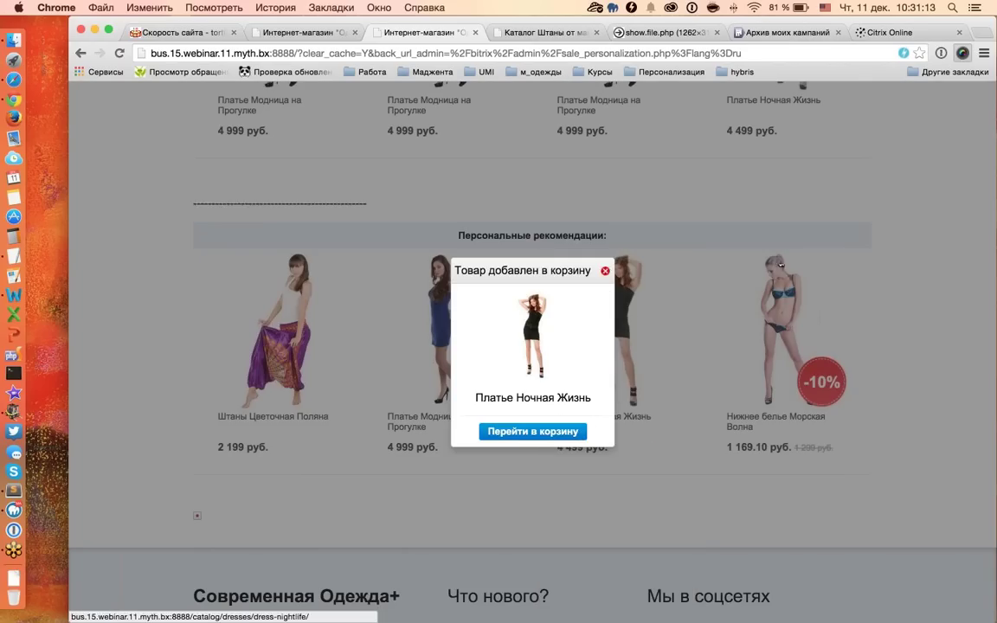
left_click(605, 270)
scroll(927, 233, "up", 15)
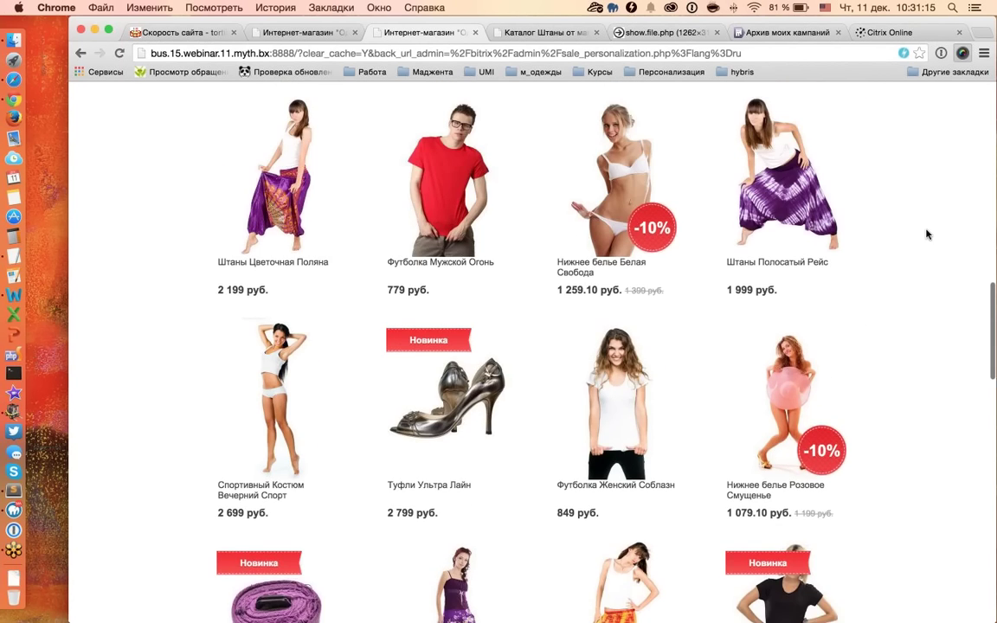
- Add Домашние Тапочки Любимый Спорт from the Лучшие коллекции block to the cart and proceed from the cart notification
scroll(779, 346, "up", 1)
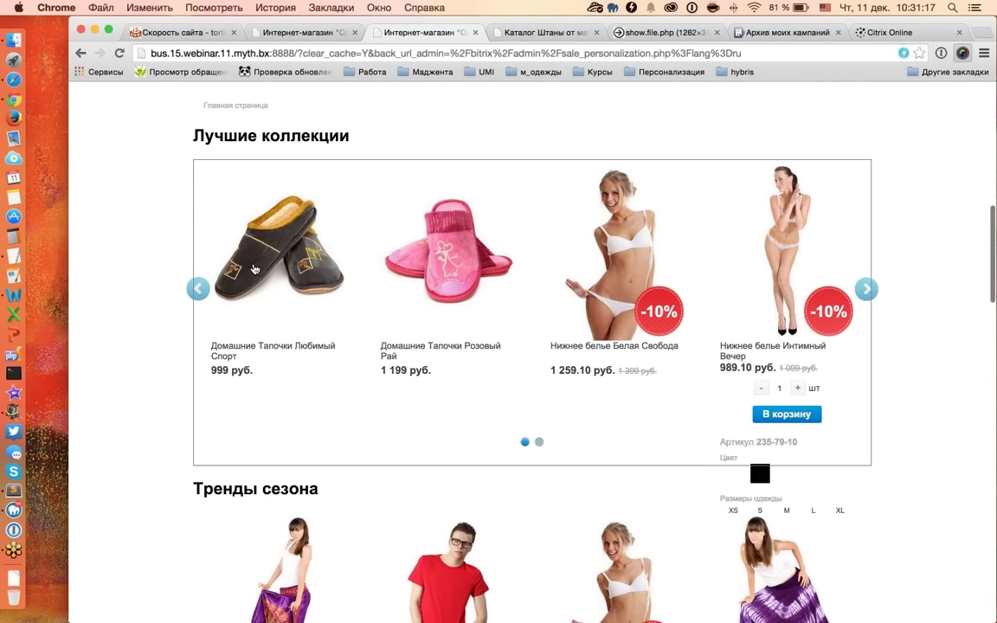
mouse_move(289, 336)
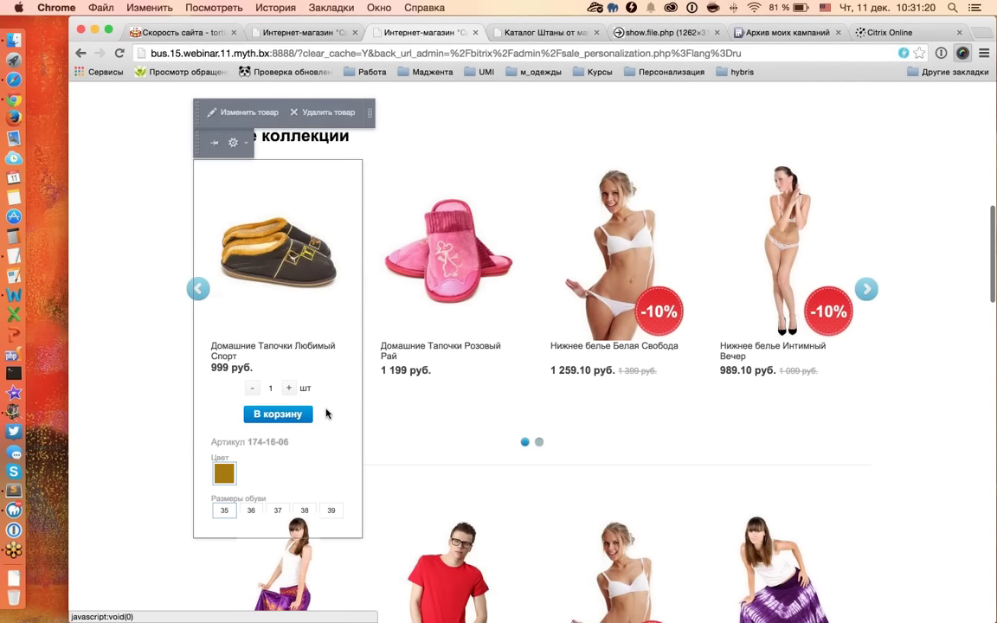
left_click(310, 413)
left_click(541, 441)
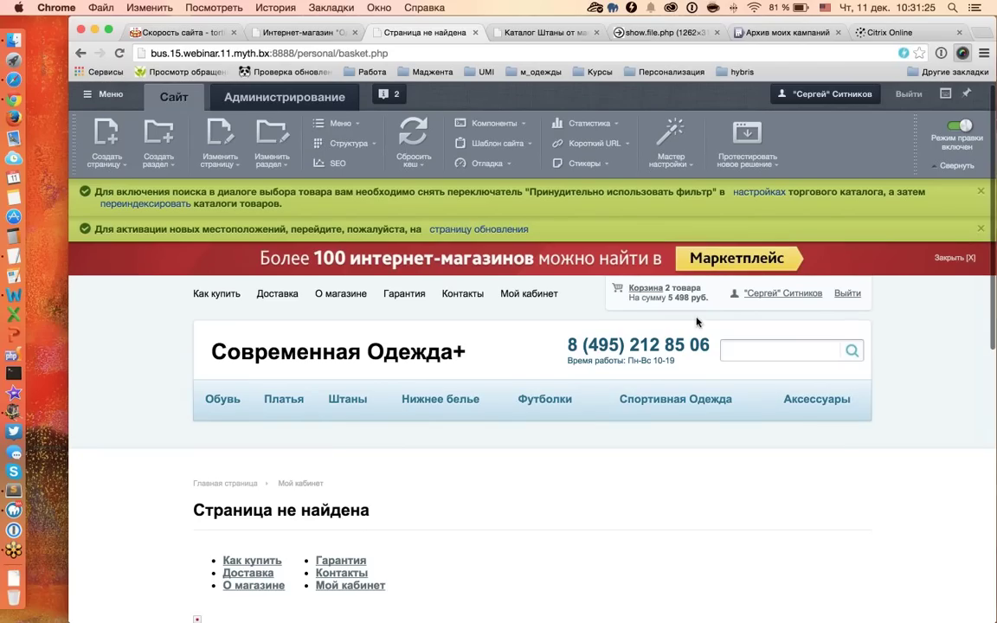
- Open the Корзина page from the site header and review the two products in it
left_click(669, 351)
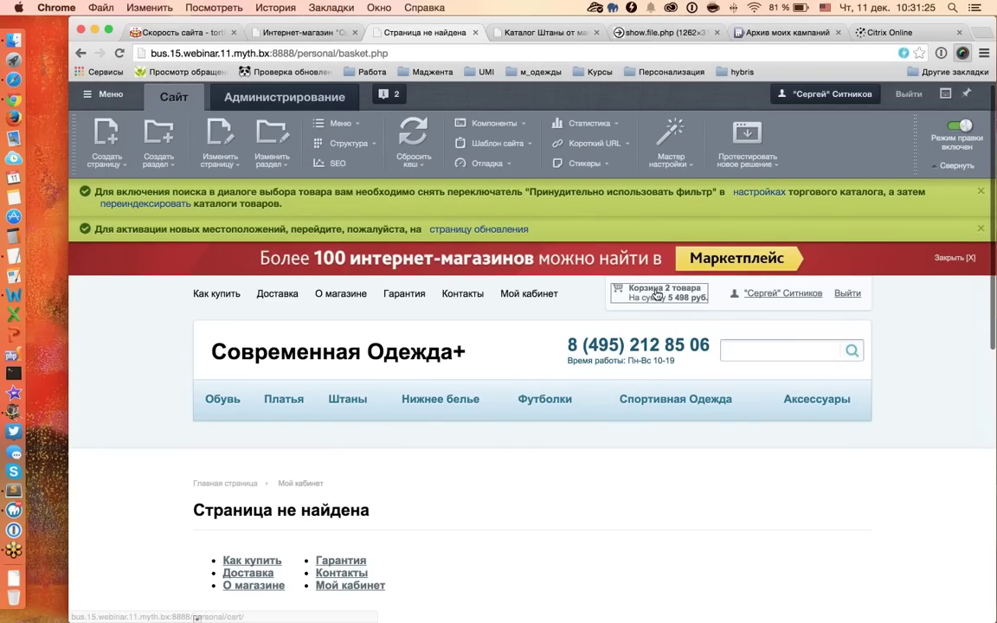
mouse_move(668, 357)
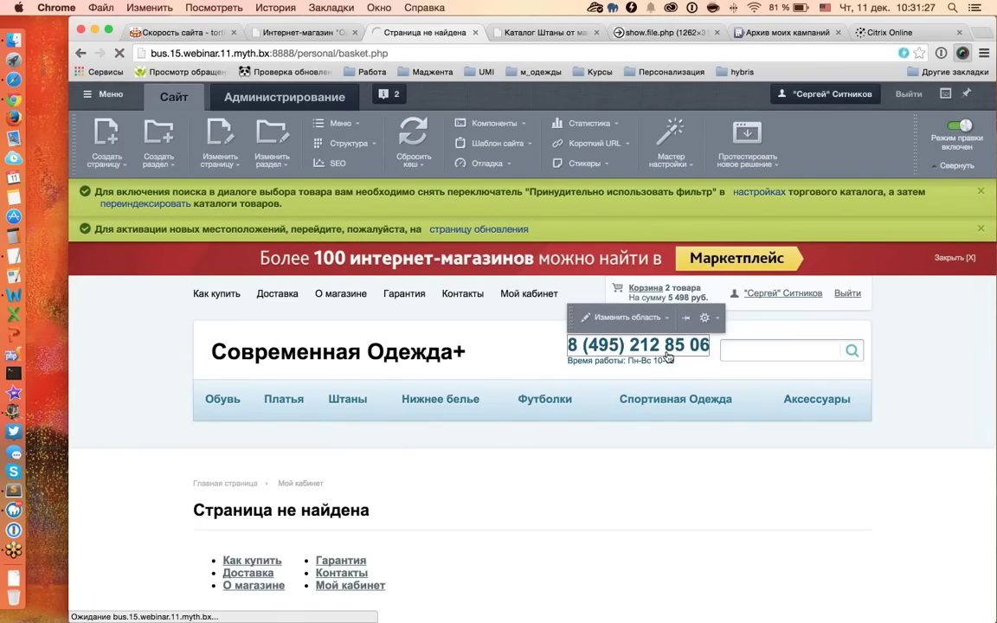
scroll(372, 446, "down", 5)
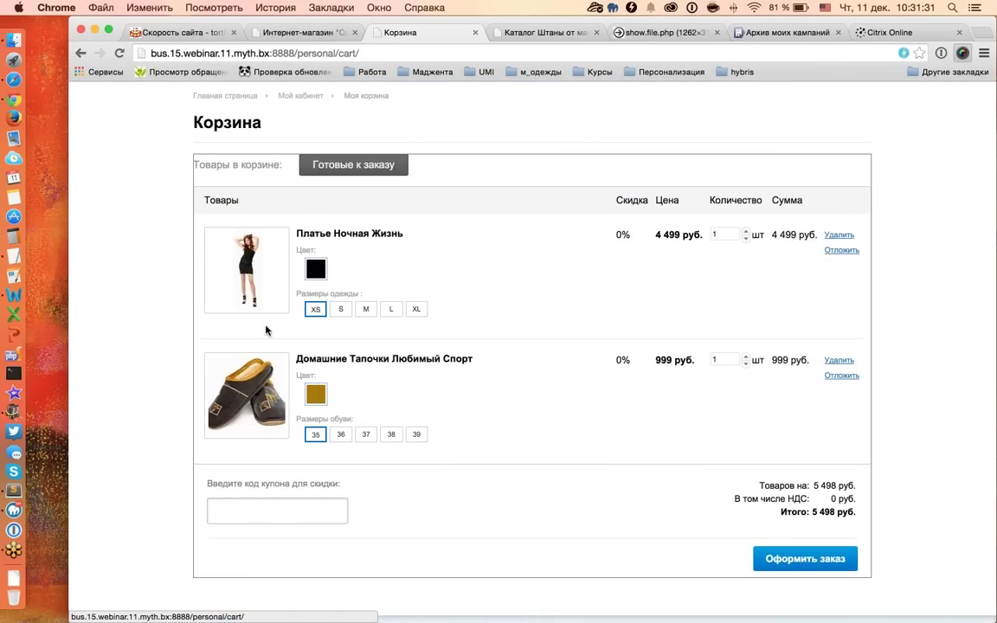
mouse_move(255, 314)
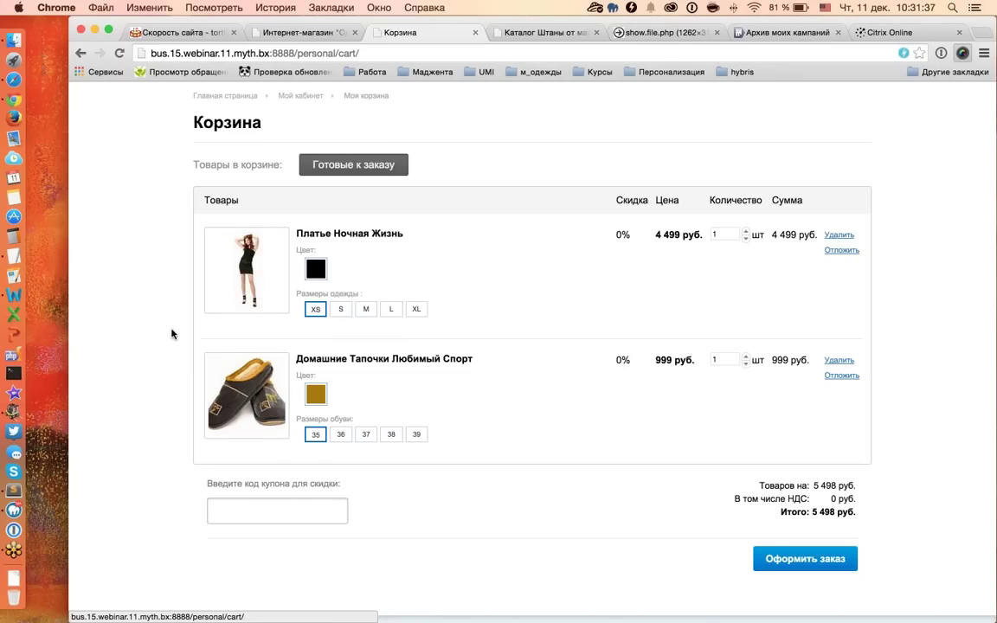
mouse_move(249, 403)
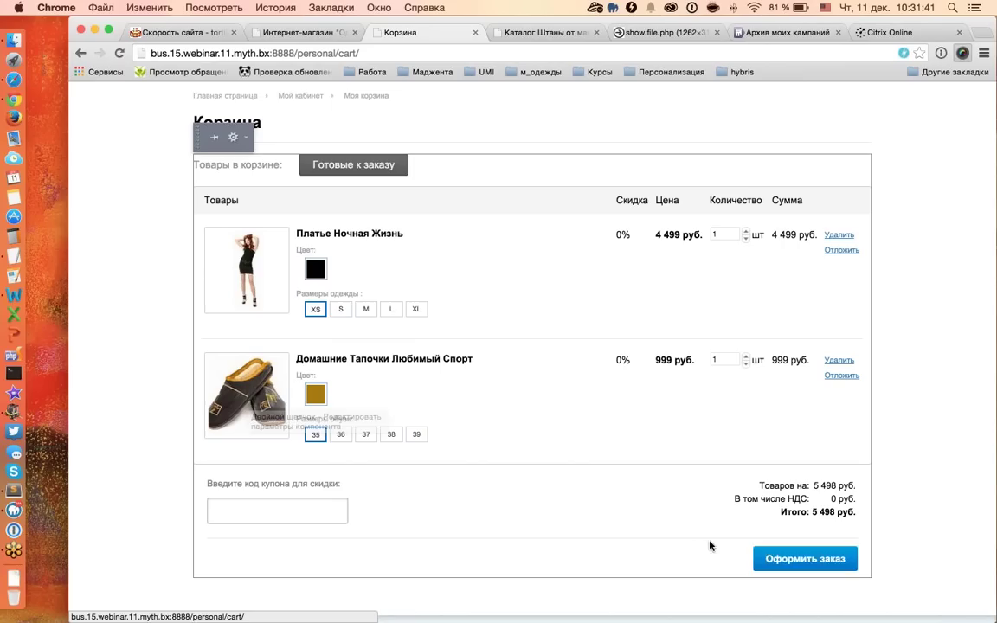
- Start checkout from the cart and fill in the buyer's phone number and delivery address
left_click(770, 558)
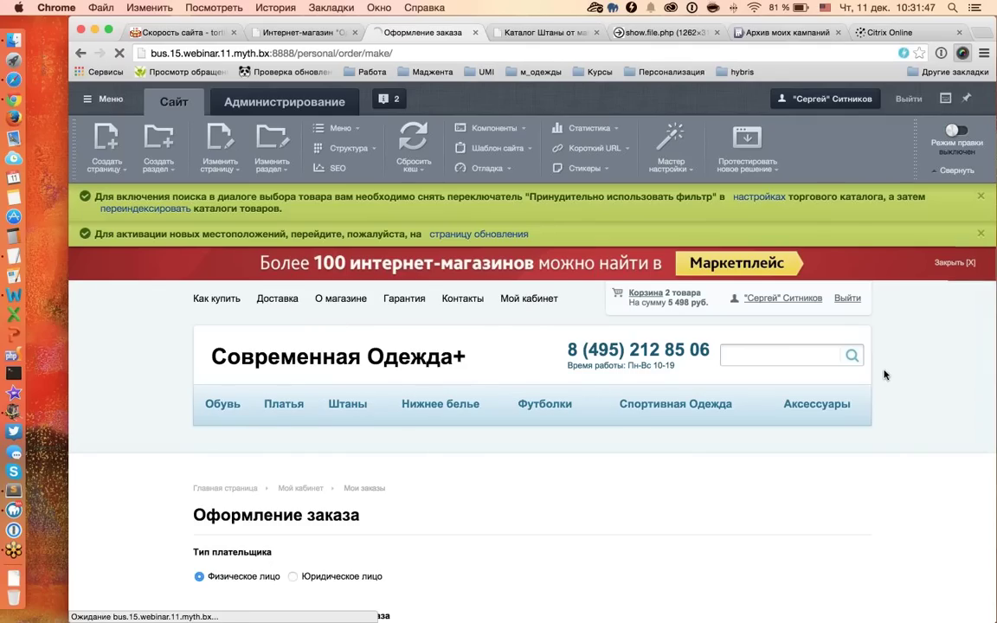
scroll(479, 519, "down", 3)
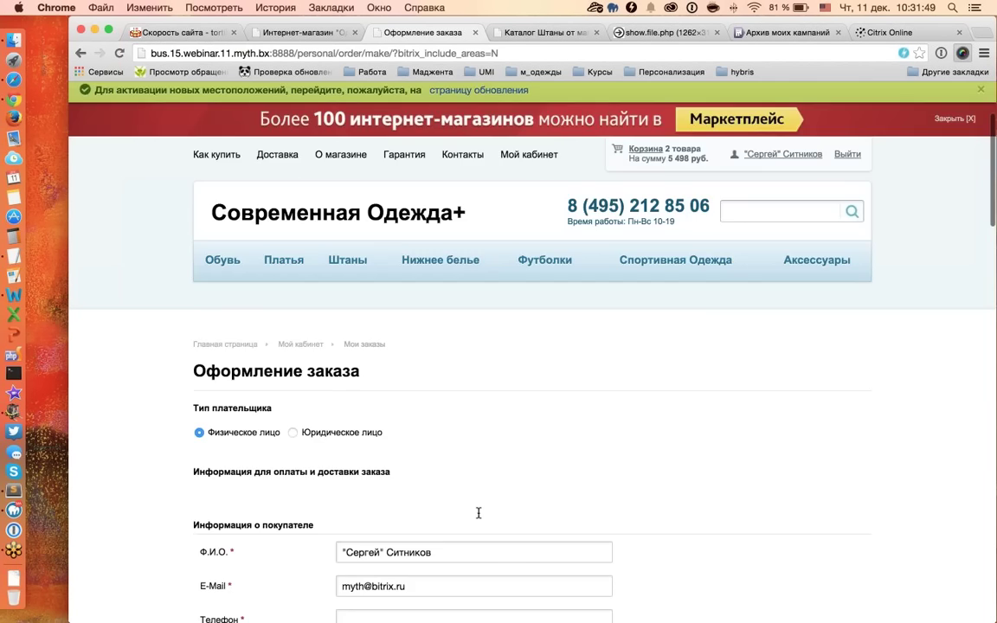
scroll(478, 513, "down", 3)
left_click(401, 364)
type("876543")
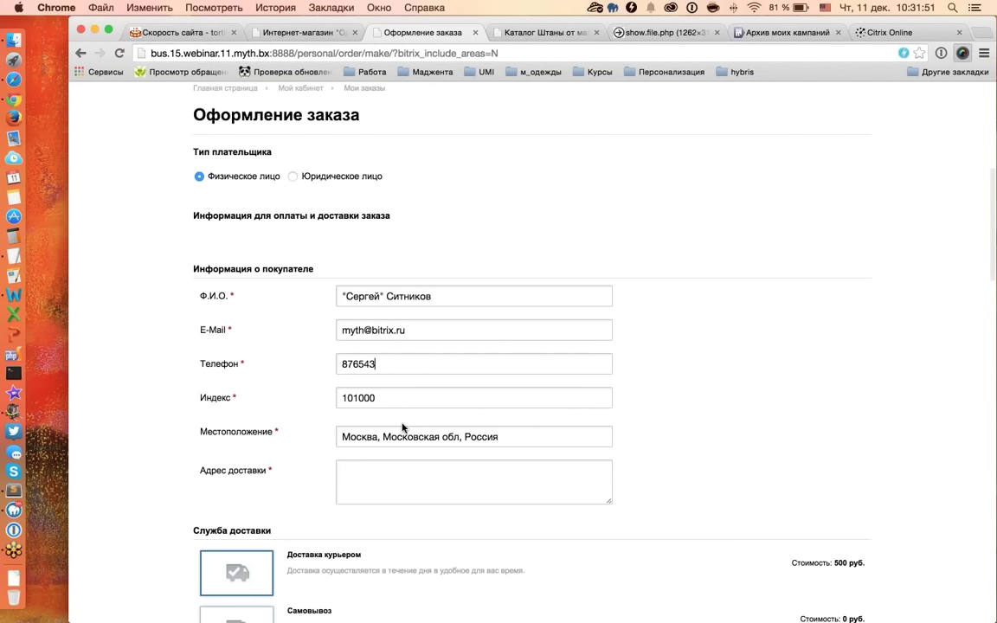
left_click(391, 480)
type("lkjhgfd")
- Submit the order, keeping the preselected delivery option and leaving the order comment empty
scroll(172, 416, "down", 1)
scroll(171, 416, "down", 15)
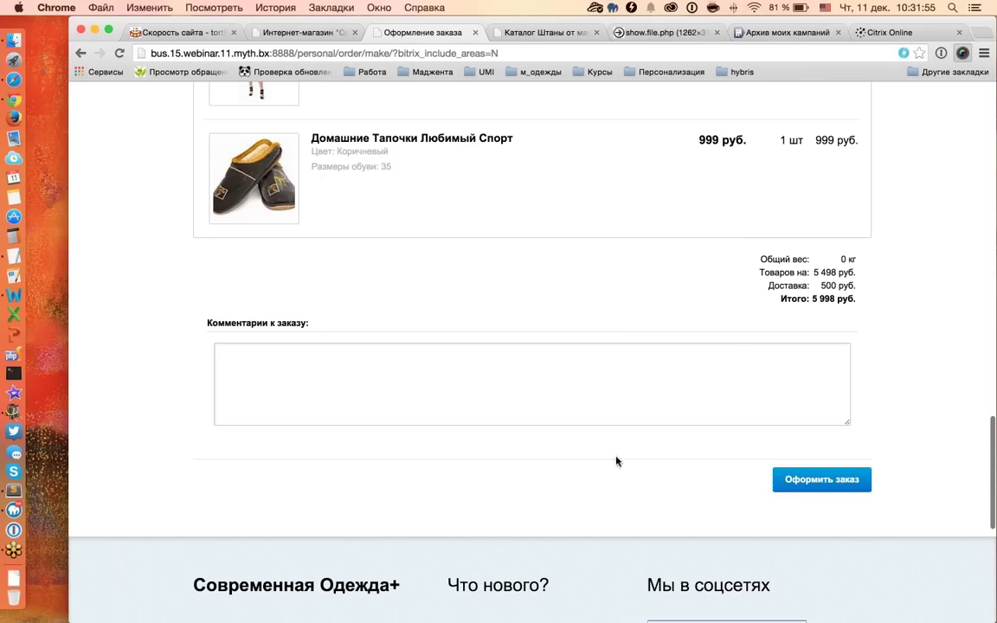
left_click(810, 481)
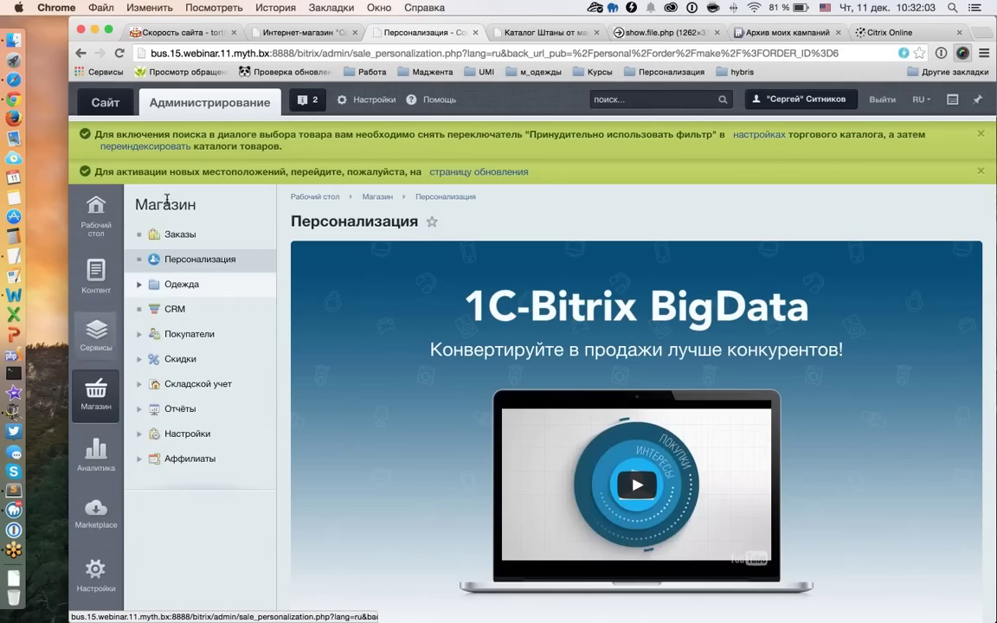
- Open the store's Заказы list in the administration section and show the browser in full screen
left_click(223, 241)
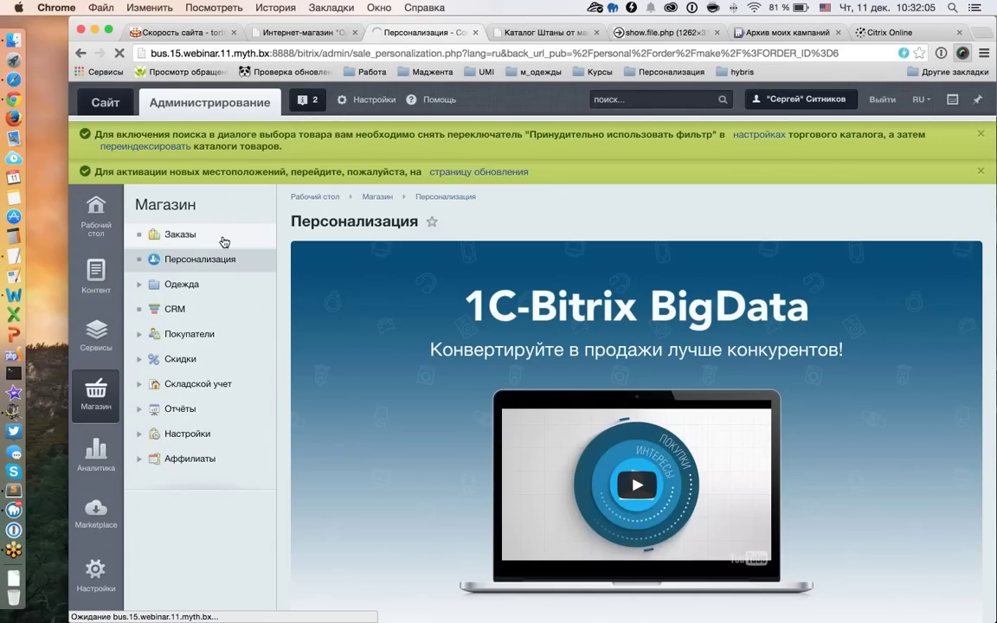
scroll(586, 478, "down", 2)
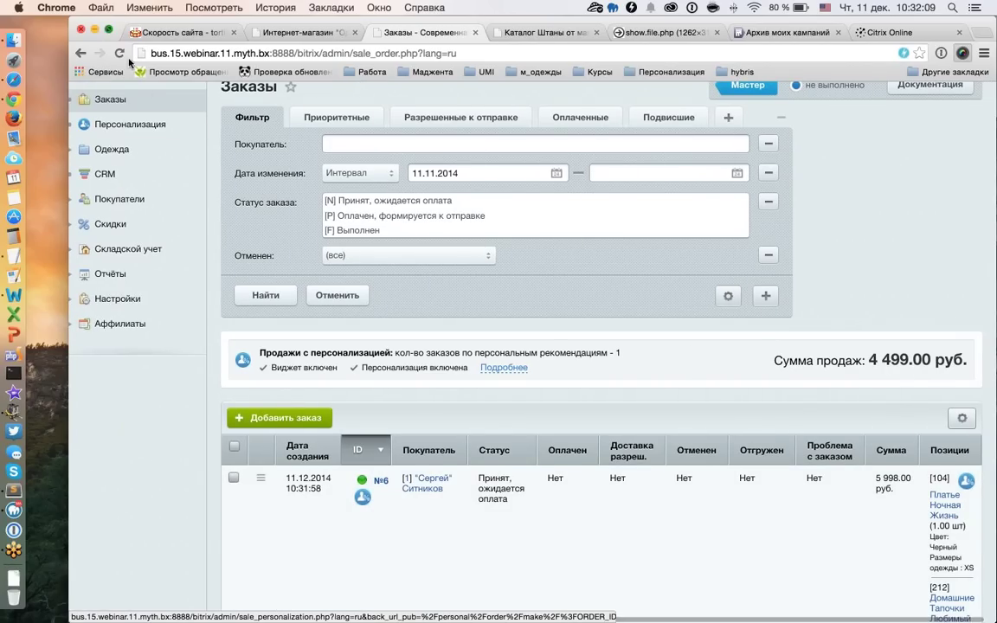
key("ctrl+super+f")
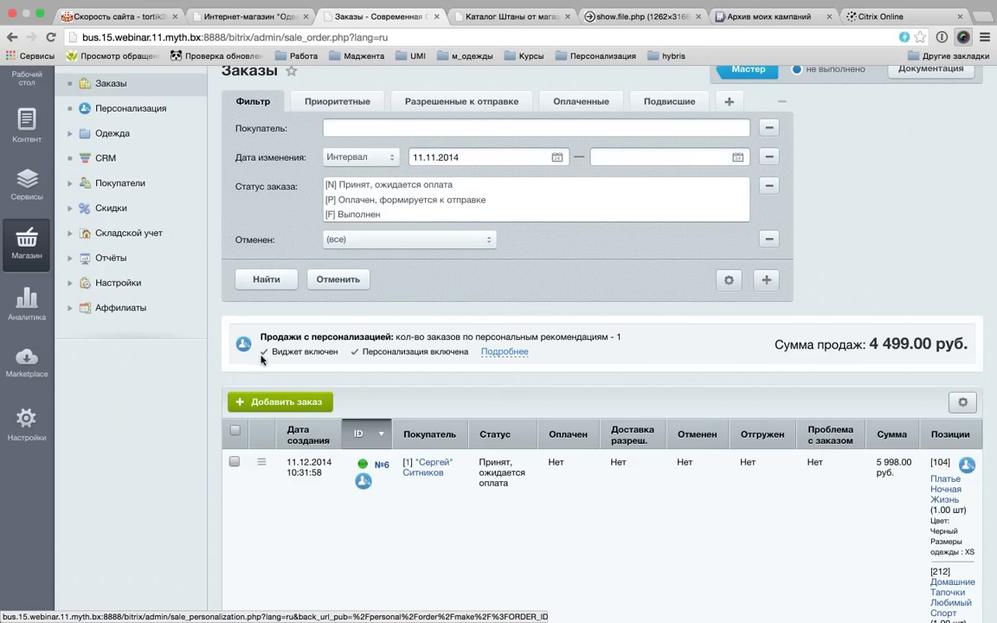
- Examine the Продажи с персонализацией summary above the orders: personalization status, number of recommended orders and sales sum
left_click_drag(272, 352, 455, 352)
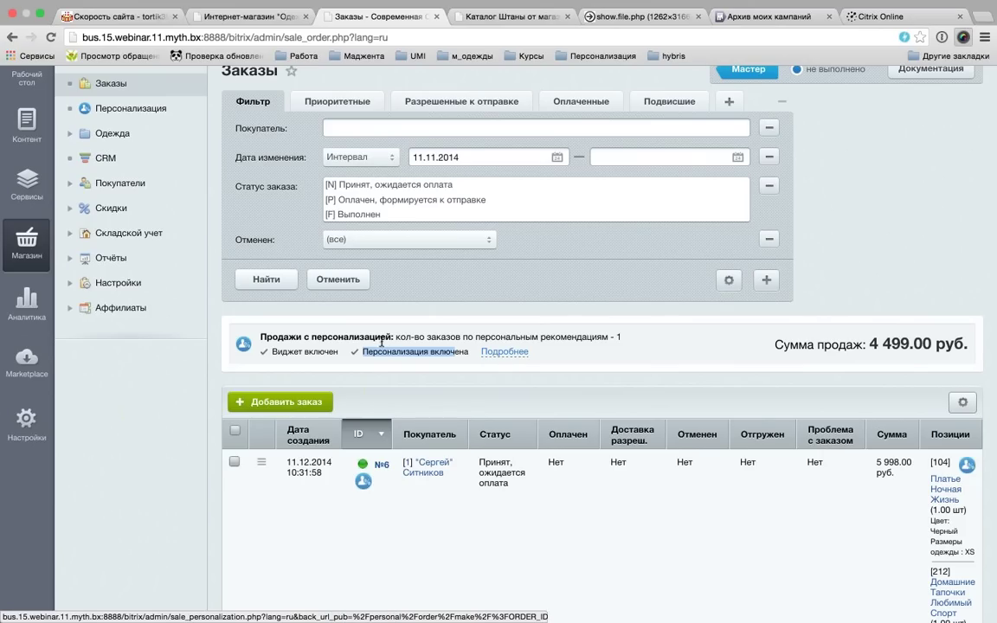
left_click_drag(350, 337, 504, 337)
left_click_drag(609, 337, 627, 336)
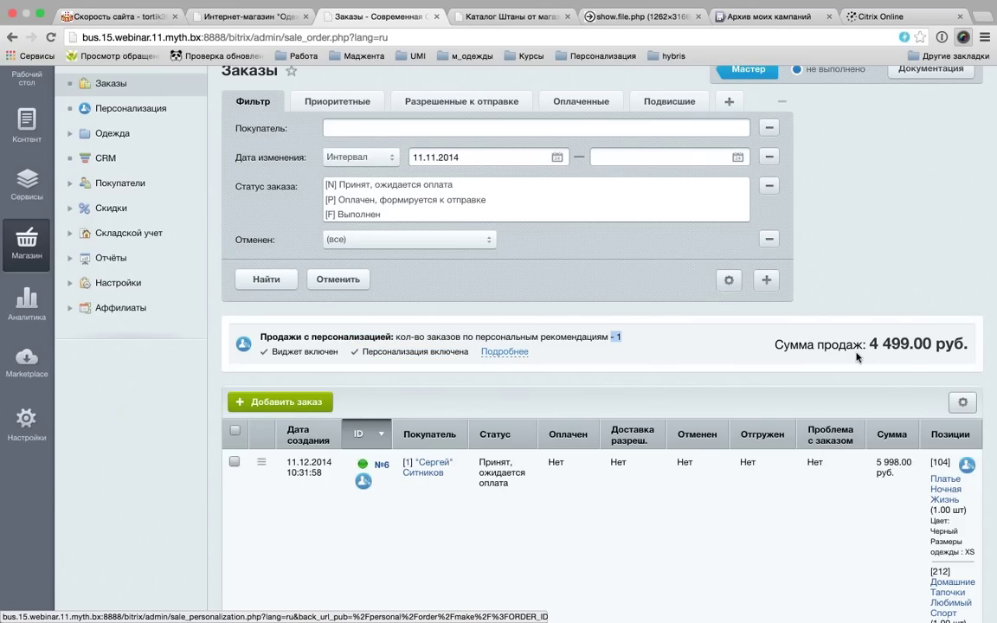
left_click_drag(868, 344, 945, 345)
scroll(692, 358, "down", 5)
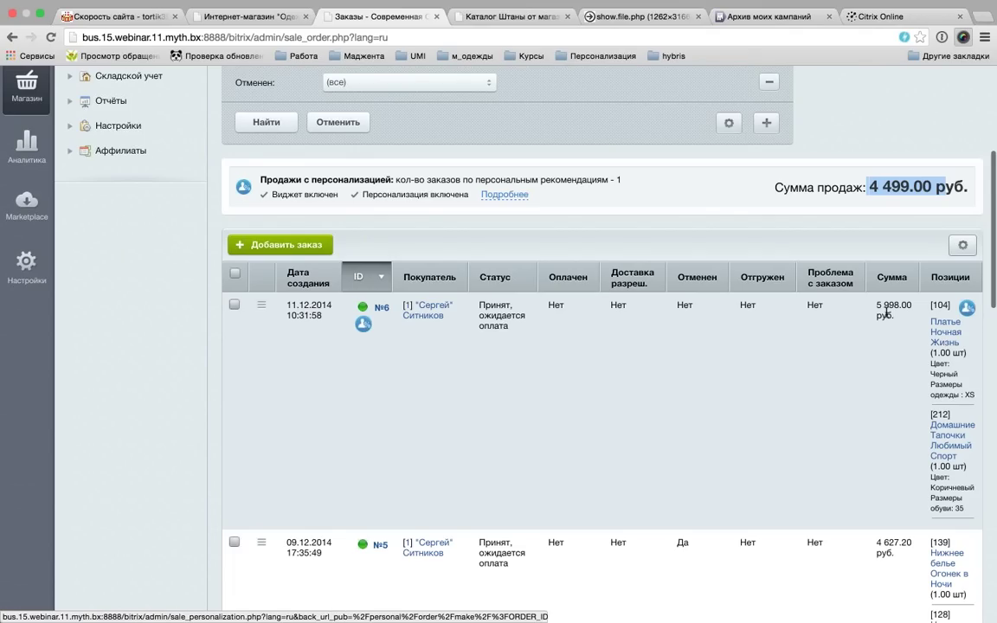
left_click_drag(881, 187, 923, 187)
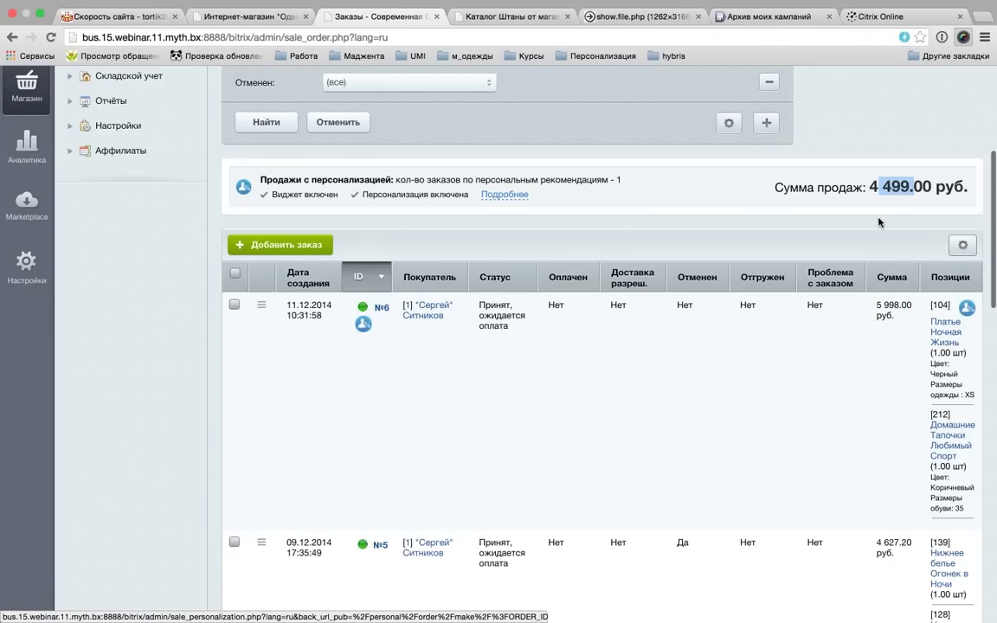
left_click(261, 304)
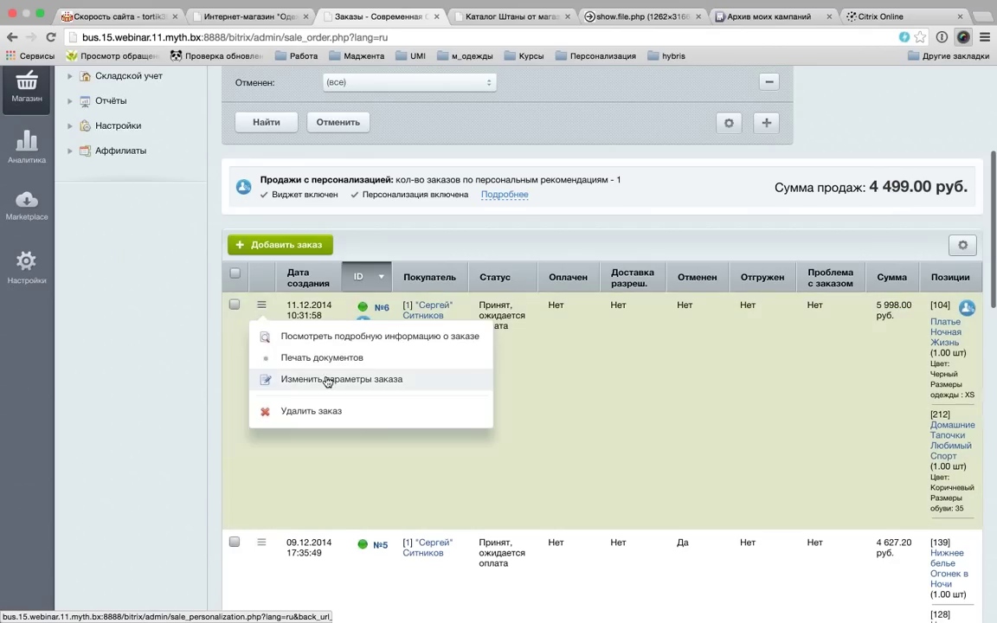
left_click(360, 374)
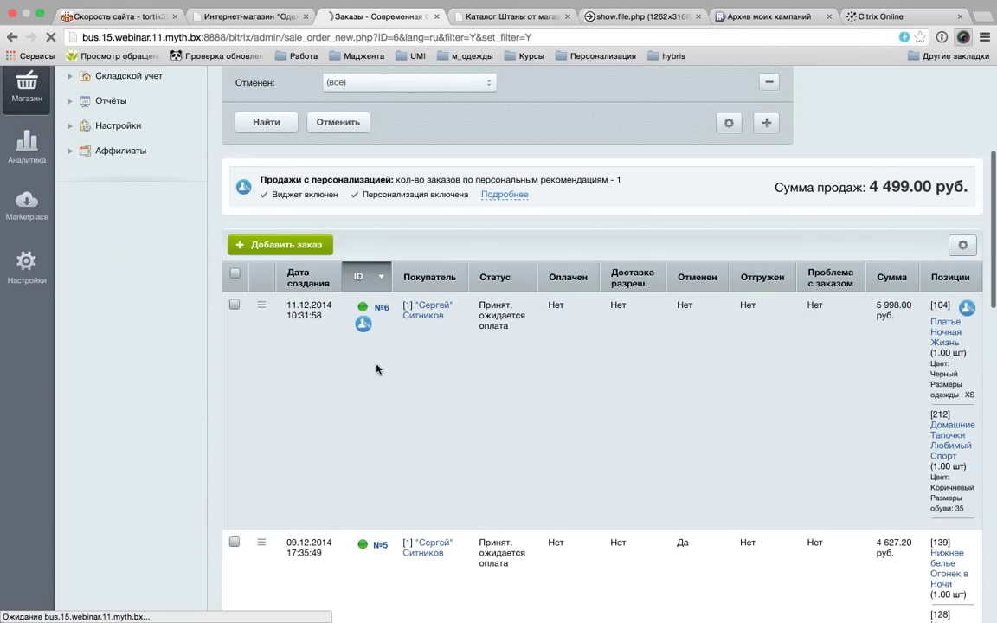
scroll(360, 390, "down", 10)
scroll(360, 391, "down", 5)
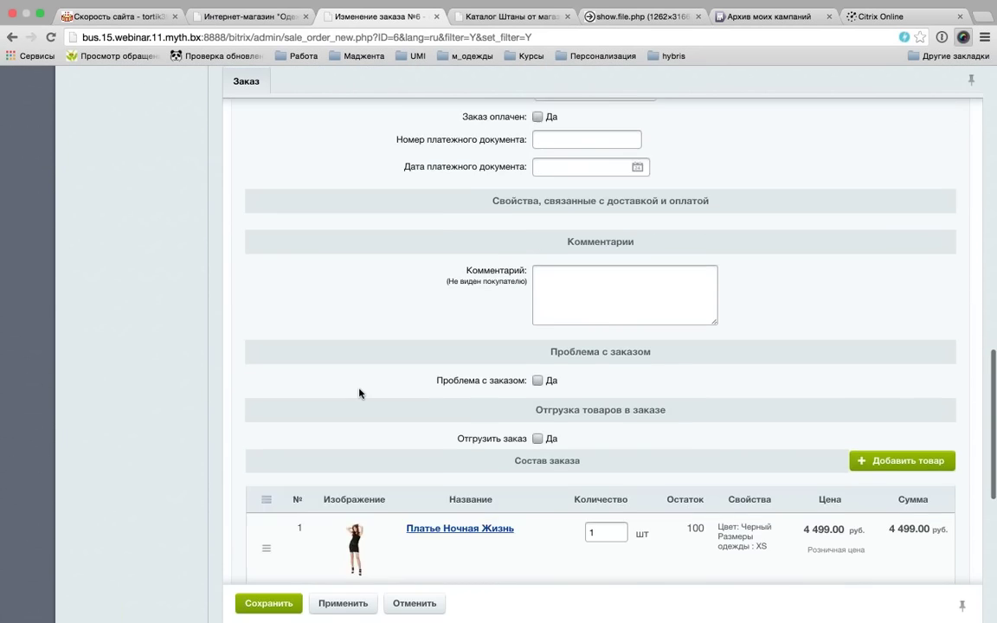
scroll(327, 268, "up", 15)
scroll(327, 268, "up", 2)
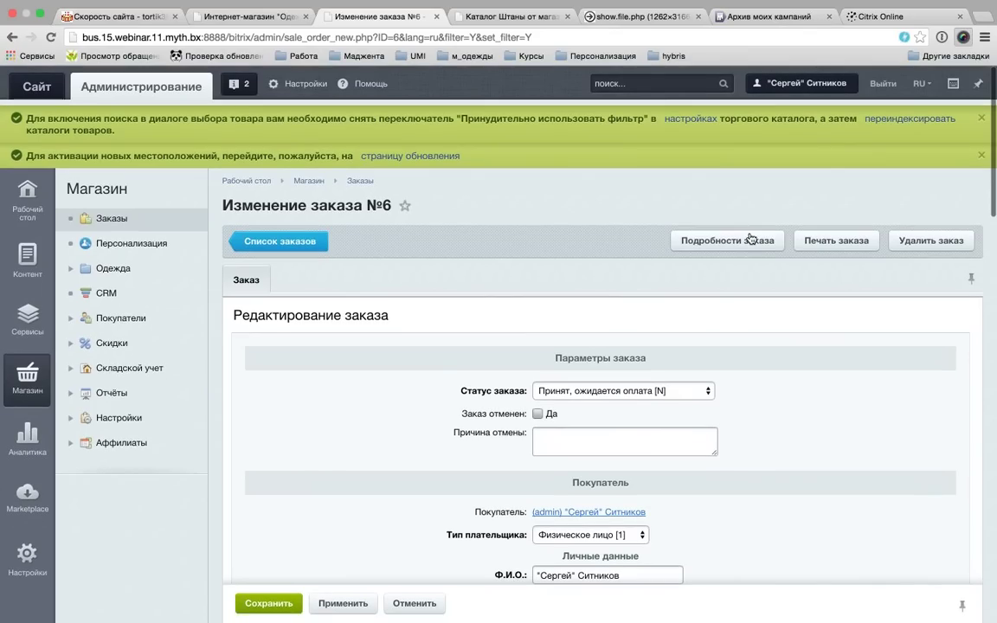
left_click(280, 241)
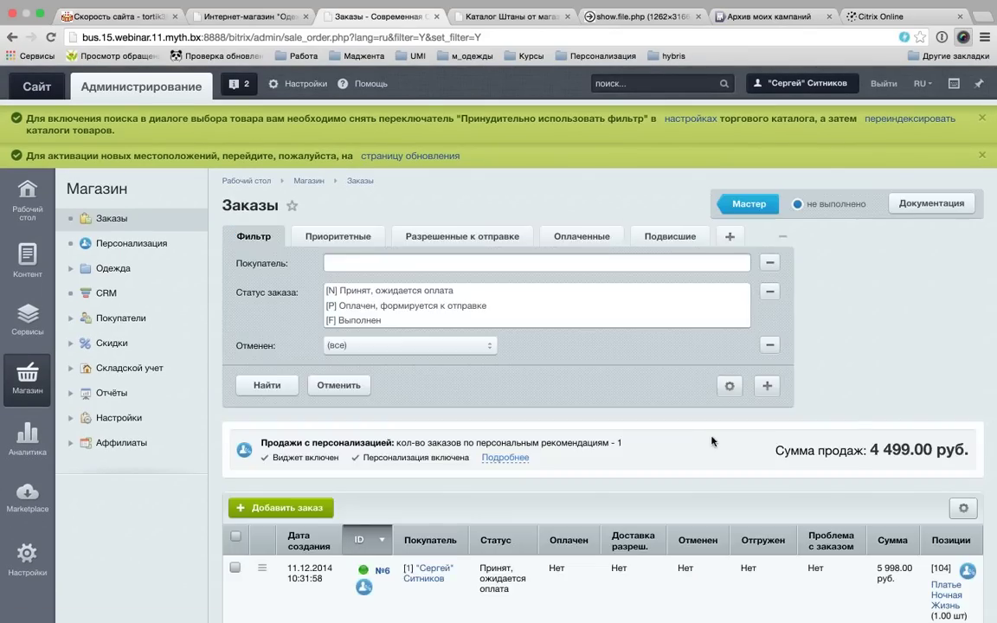
- Open the newest order's detailed information and check in Состав заказа which item is marked as a personal recommendation and its sum
scroll(329, 424, "down", 3)
left_click(262, 416)
left_click(313, 447)
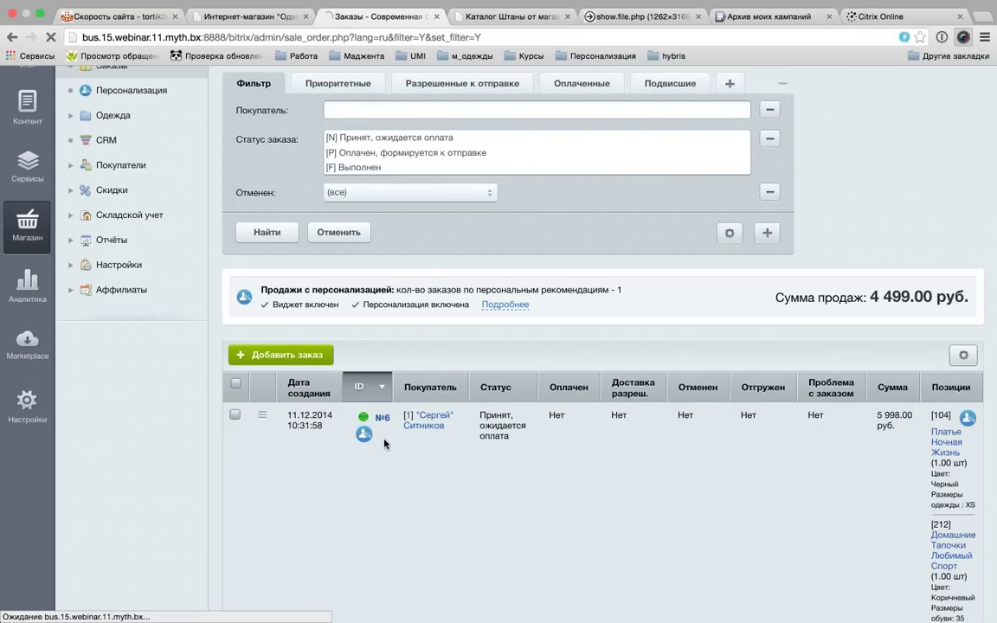
scroll(606, 348, "down", 15)
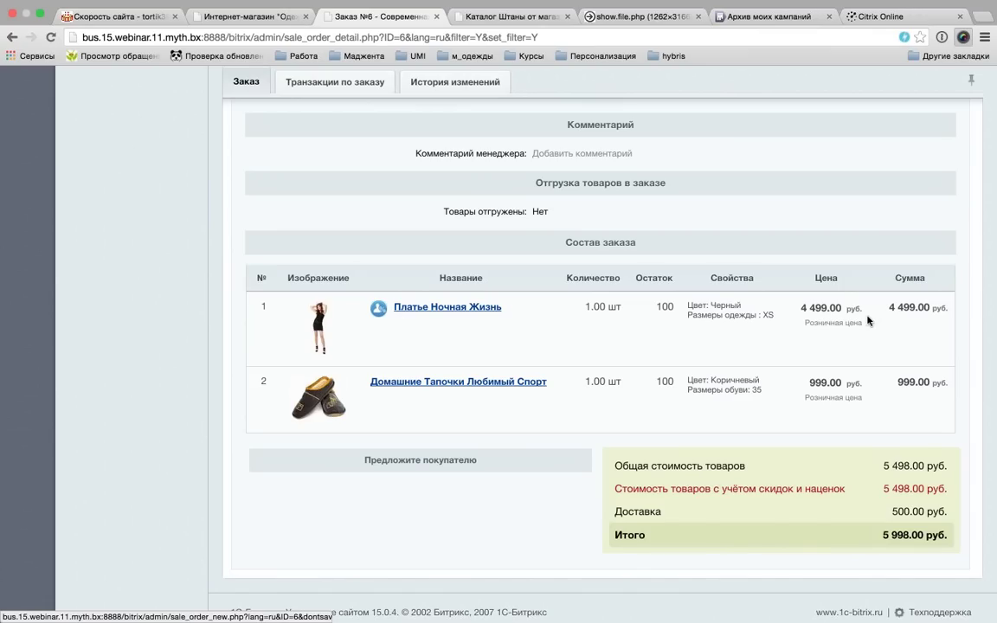
left_click_drag(891, 307, 947, 309)
scroll(414, 322, "up", 15)
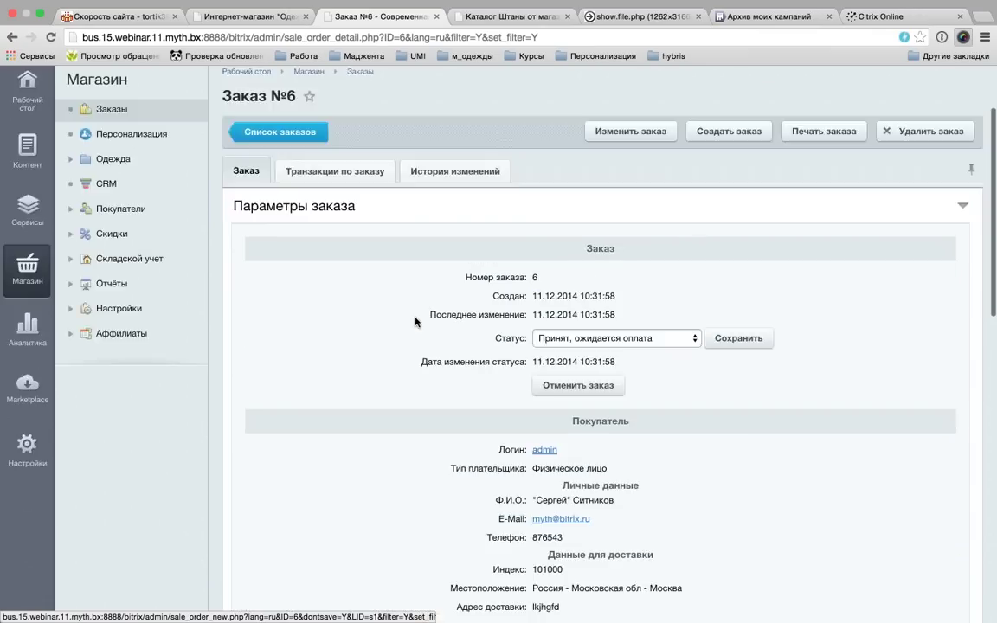
- Return to the orders list, check the personalized sales sum against the newest order, and exit full screen
left_click(310, 250)
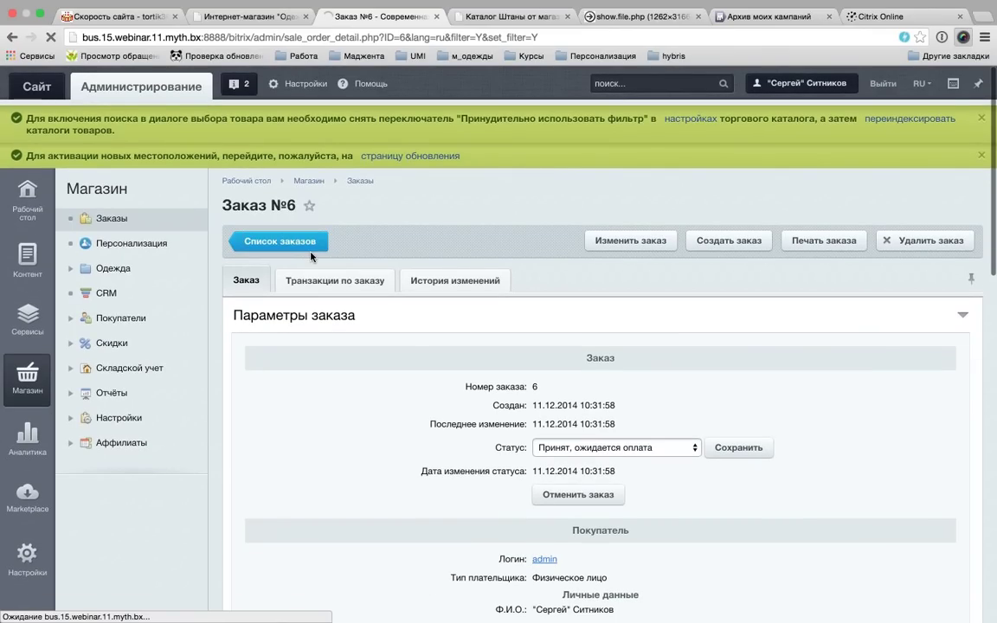
scroll(876, 421, "down", 1)
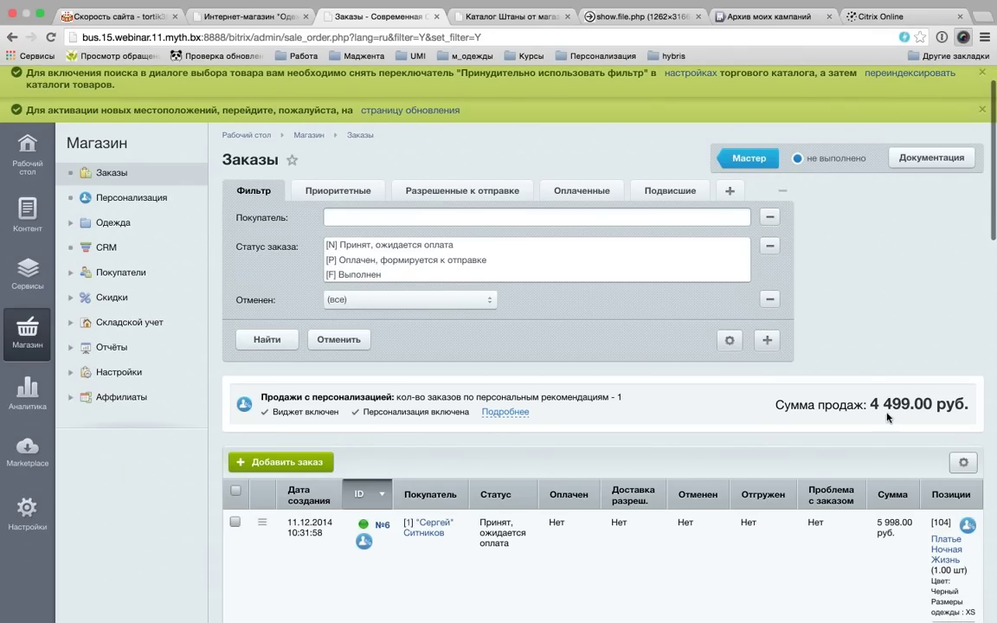
left_click_drag(870, 404, 967, 404)
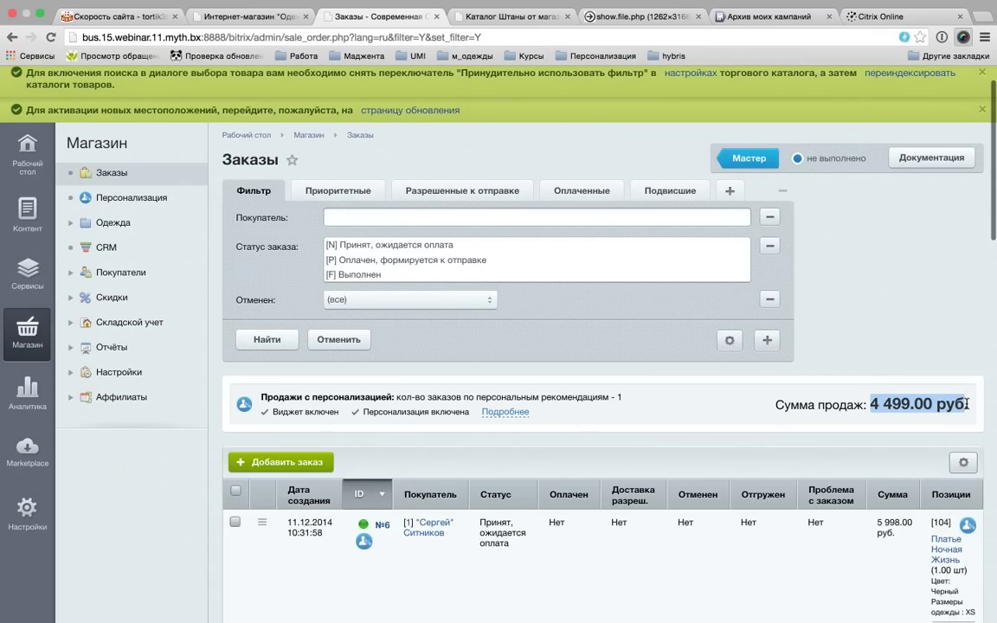
scroll(610, 424, "down", 1)
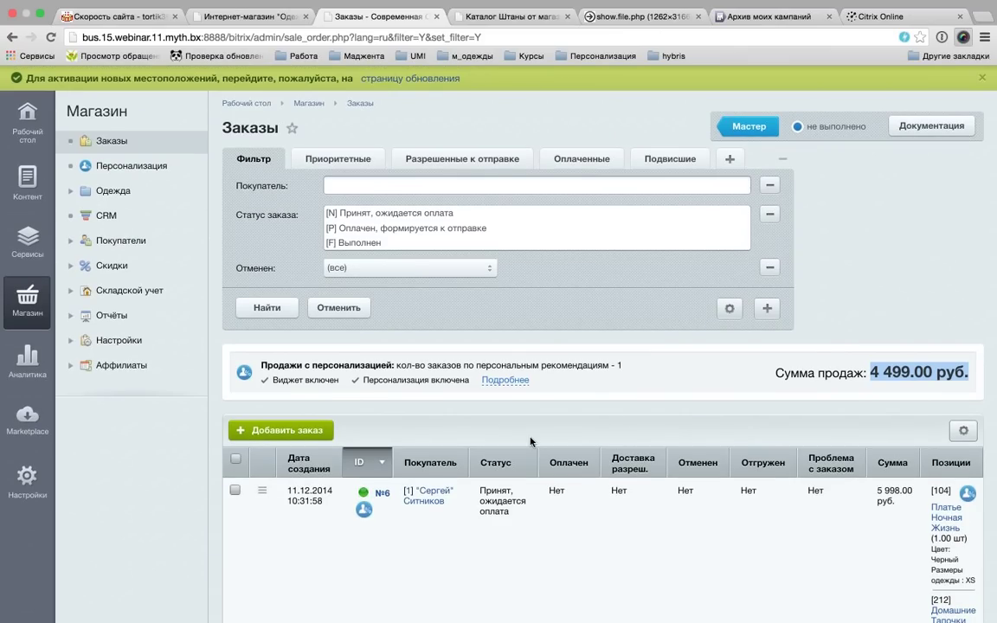
scroll(531, 441, "down", 2)
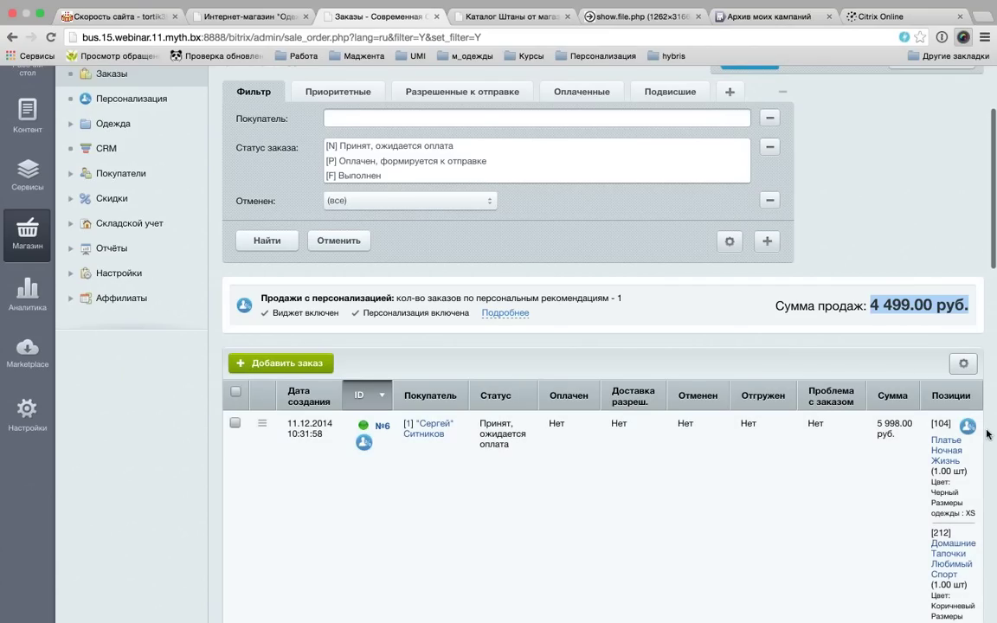
scroll(870, 254, "up", 2)
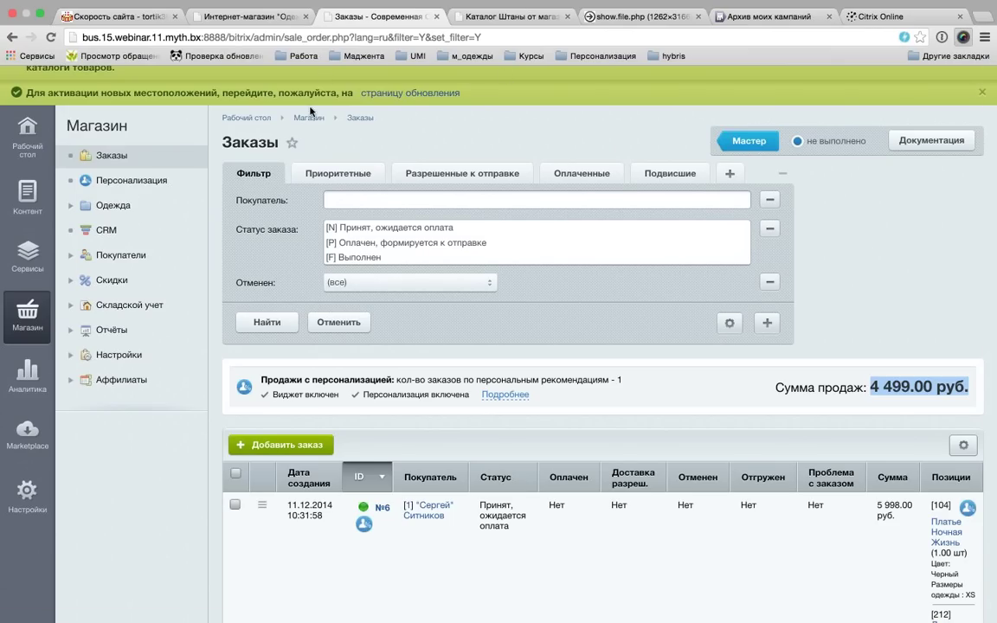
left_click(38, 15)
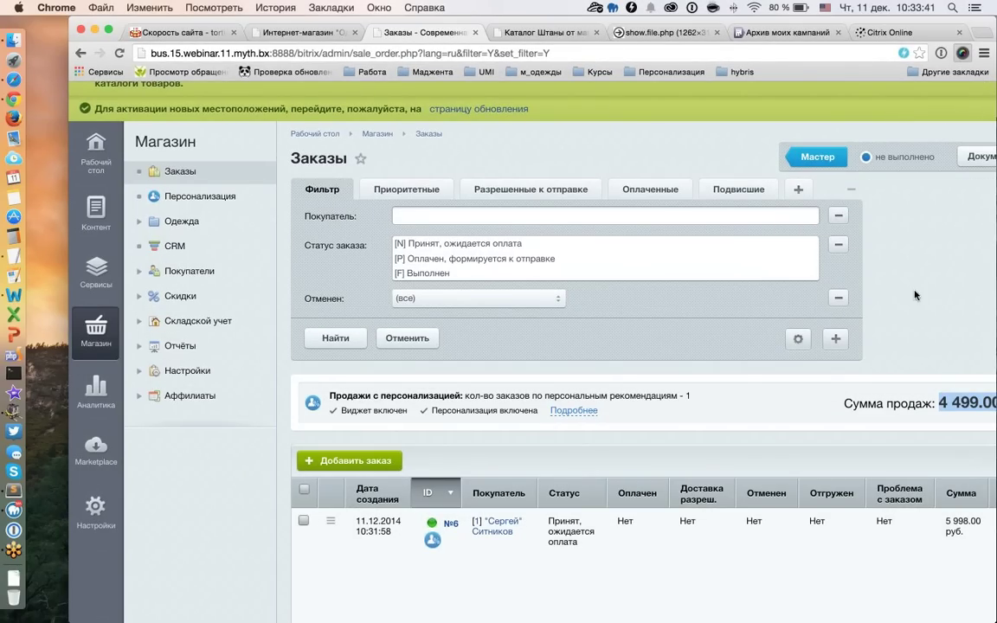
- Examine the personalized sales sum above the orders list alongside the newest order's amount and items
scroll(928, 318, "right", 2)
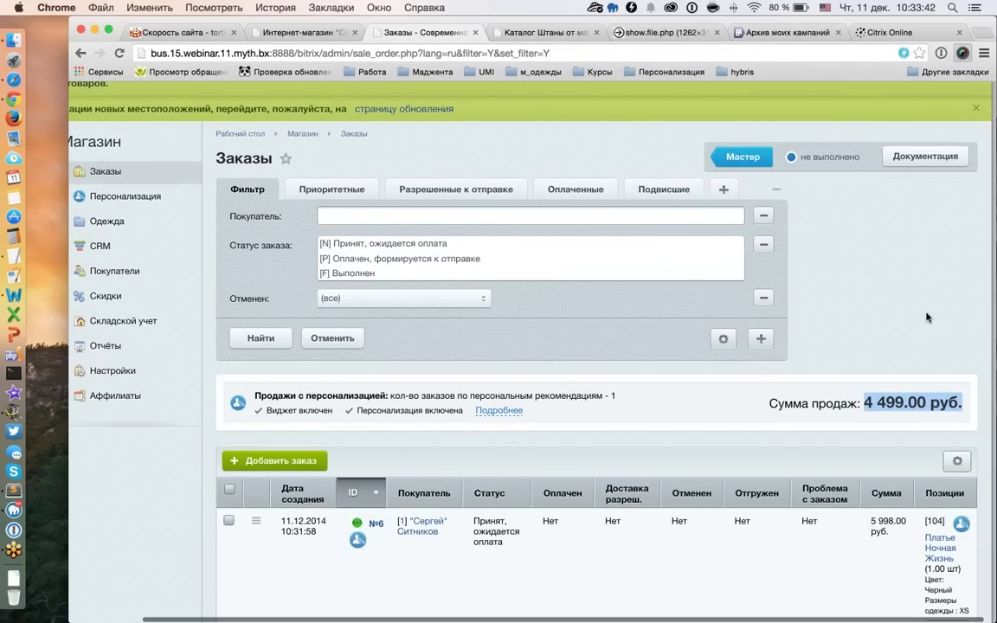
scroll(928, 319, "down", 3)
scroll(928, 319, "down", 1)
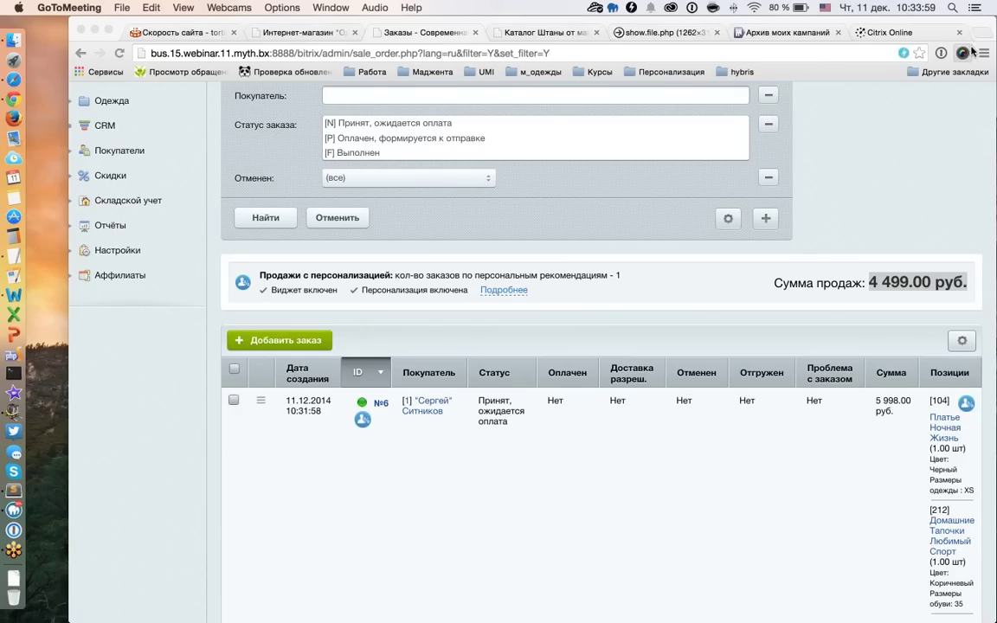
key("super+Tab")
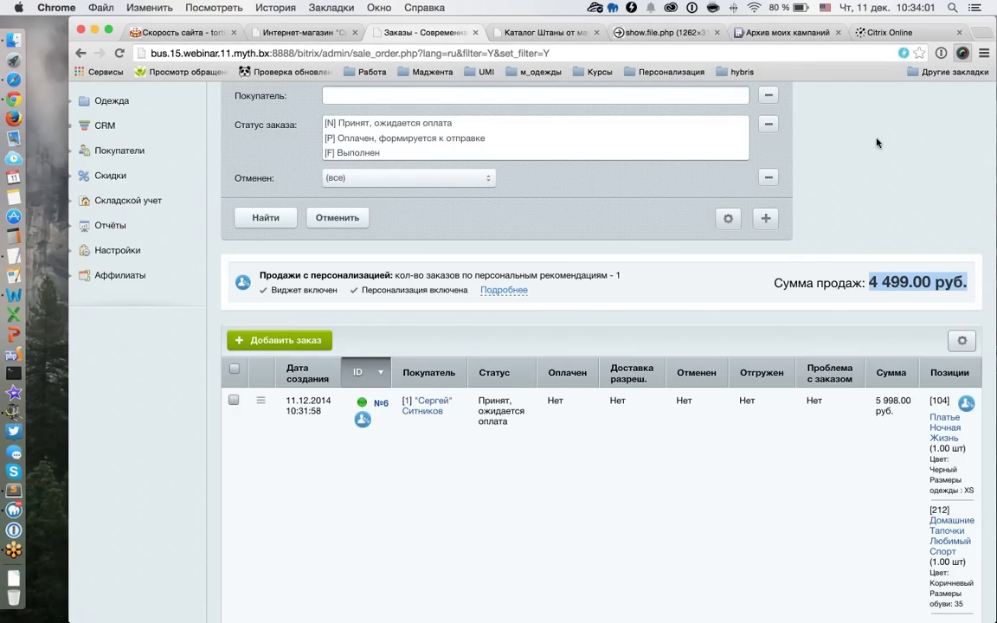
left_click(882, 286)
left_click_drag(871, 282, 967, 283)
left_click(889, 282)
left_click_drag(873, 281, 951, 295)
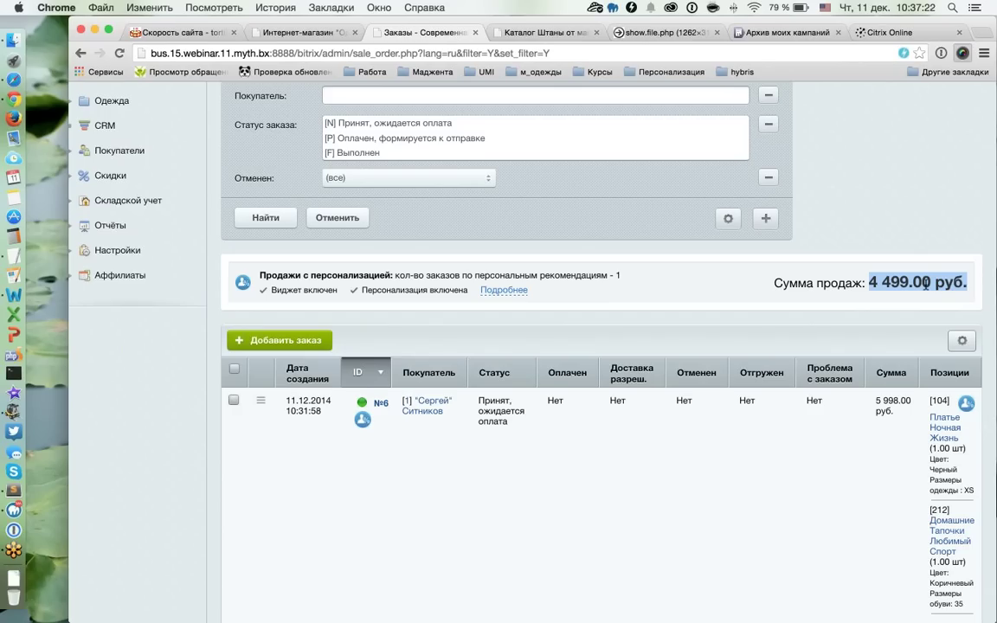
left_click(891, 286)
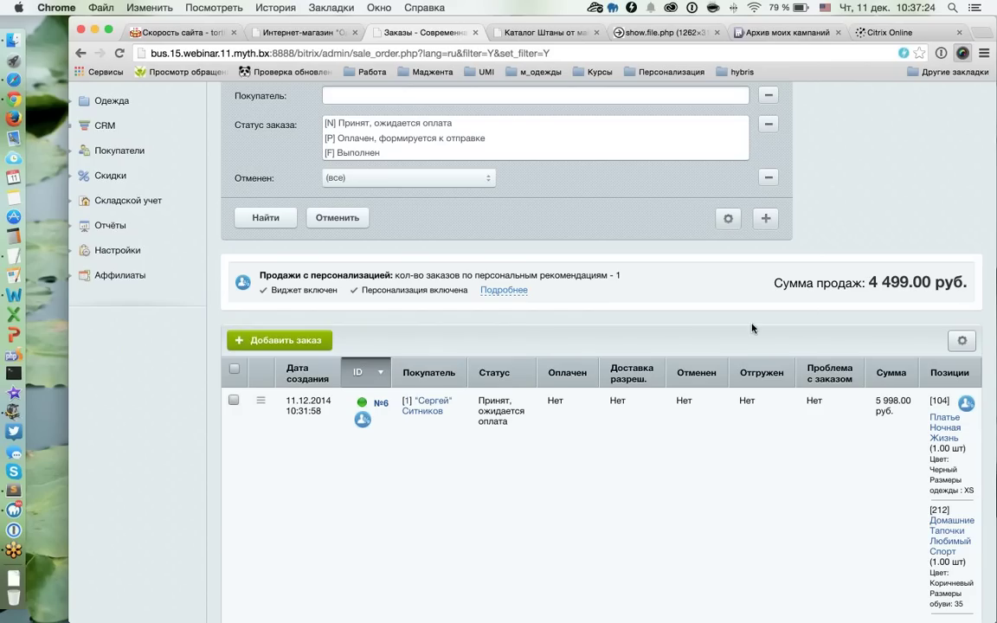
- Check the Итого RUB total below the orders list and compare it with the personalized sales sum
scroll(752, 328, "down", 15)
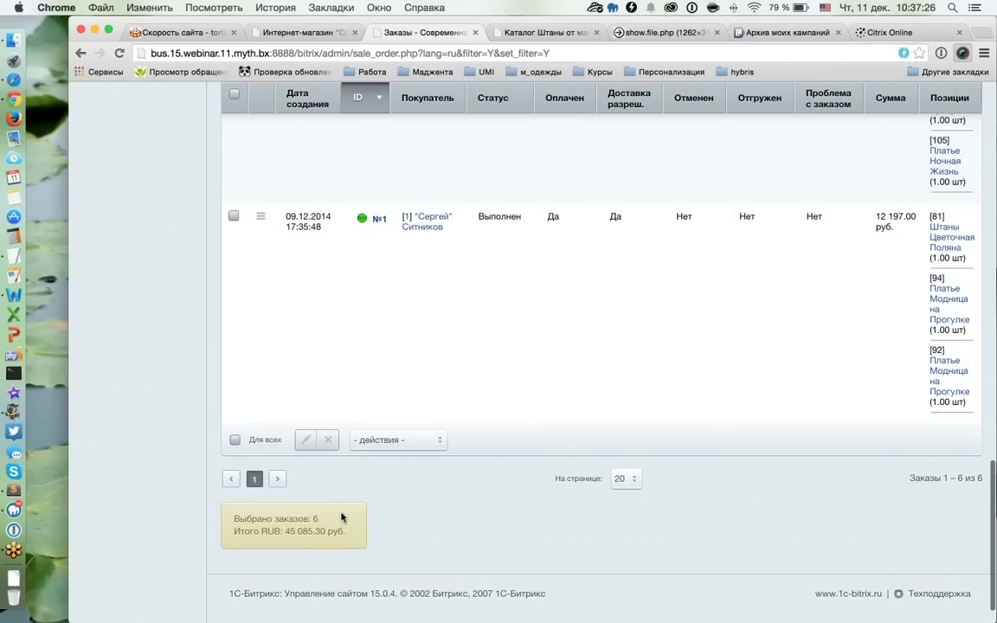
left_click_drag(285, 531, 341, 531)
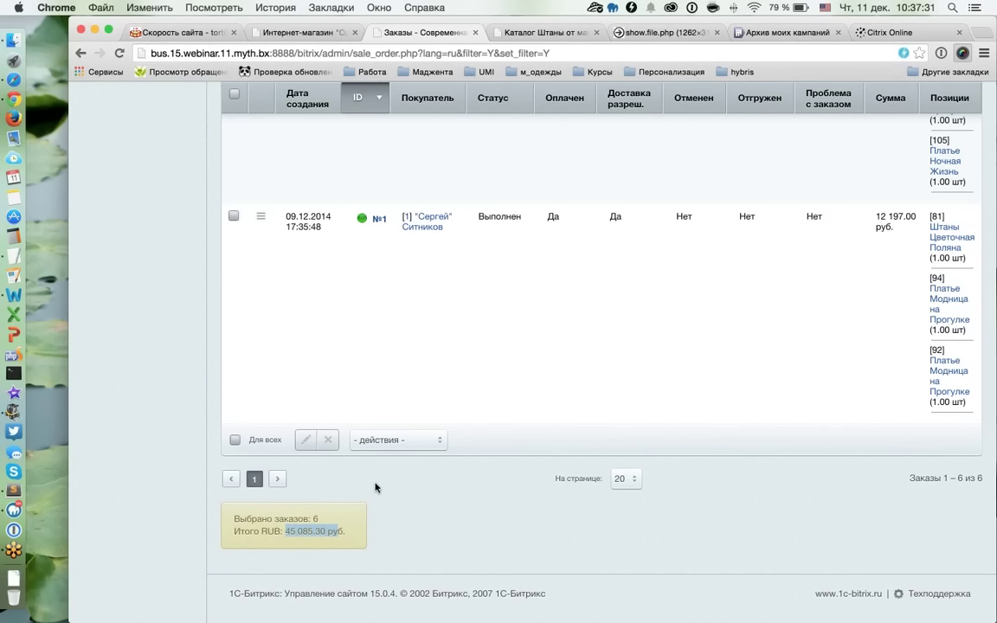
scroll(706, 306, "up", 15)
scroll(863, 487, "down", 1)
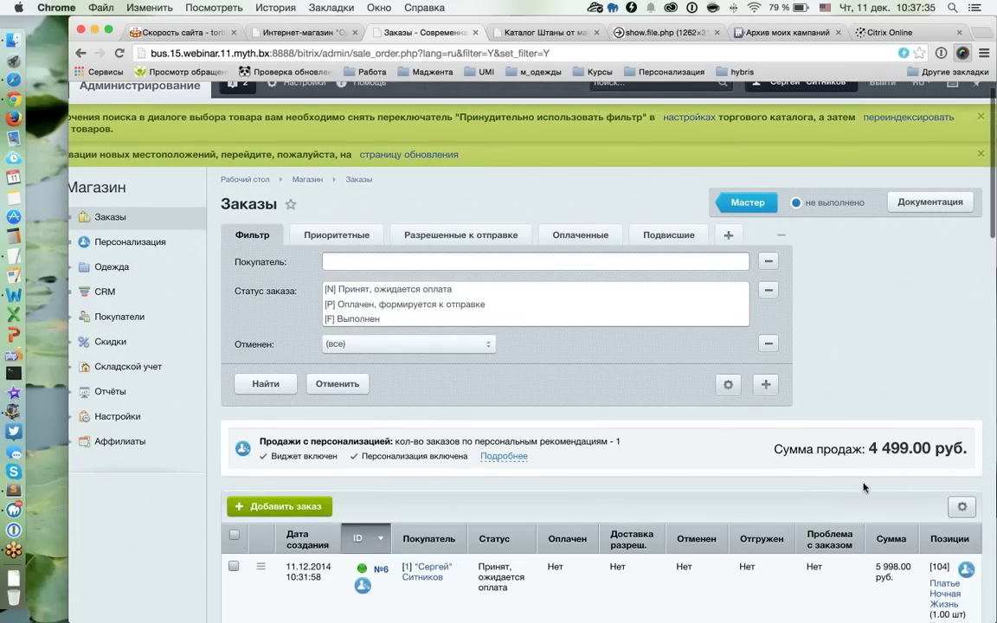
scroll(863, 488, "down", 3)
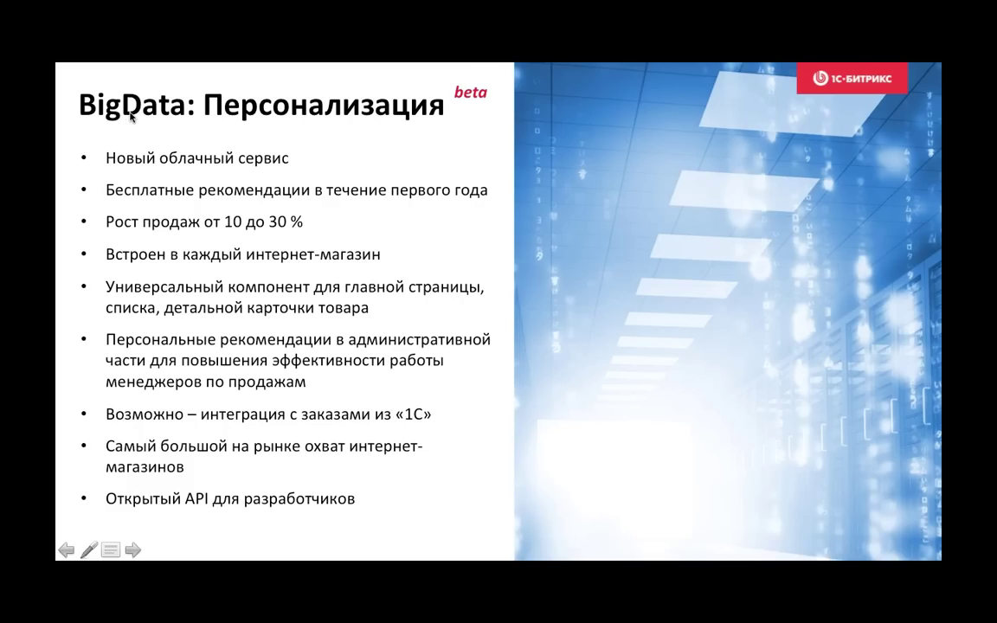
- Exit the running PowerPoint slide show, select slide 21 "Развиваем интернет-магазин", and start the show from it
key("Escape")
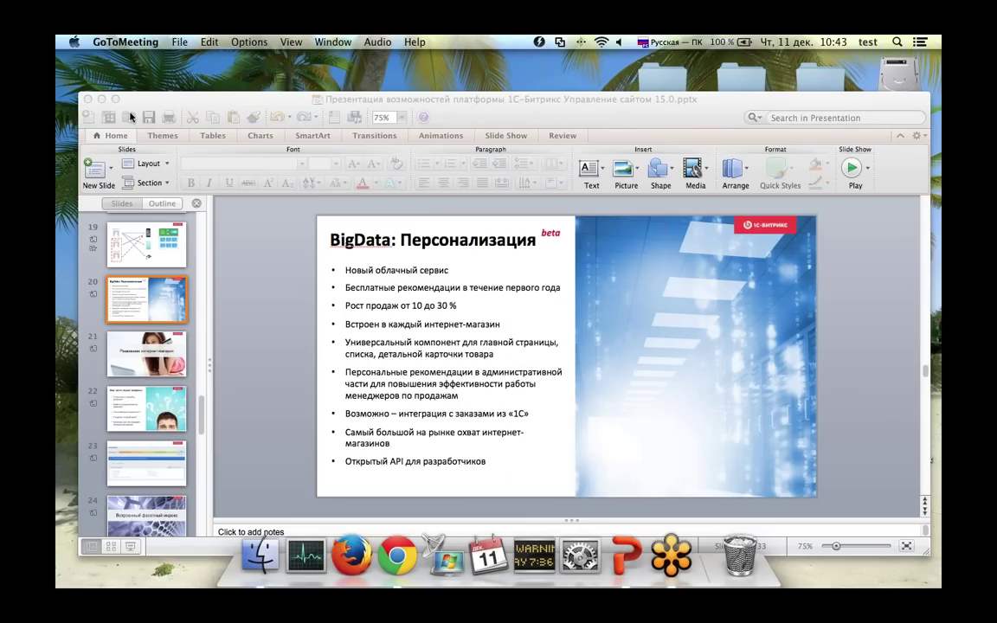
left_click(132, 116)
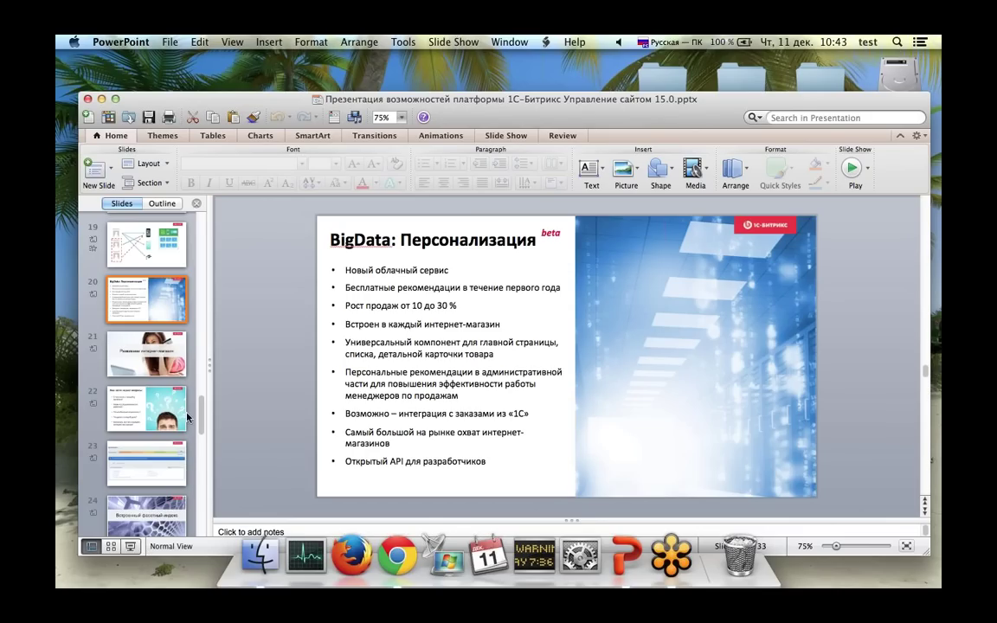
left_click(155, 355)
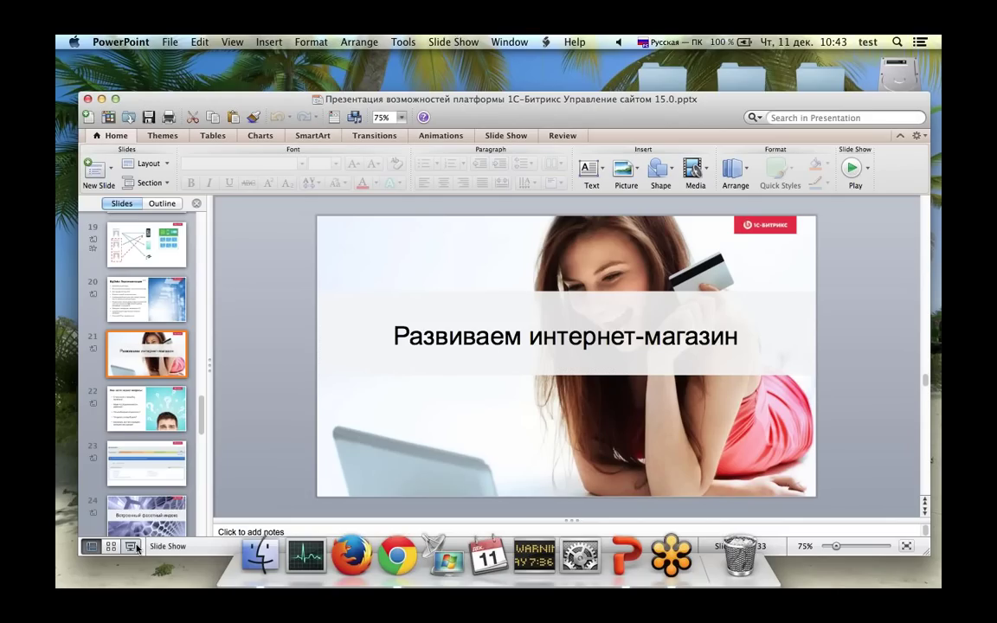
left_click(132, 547)
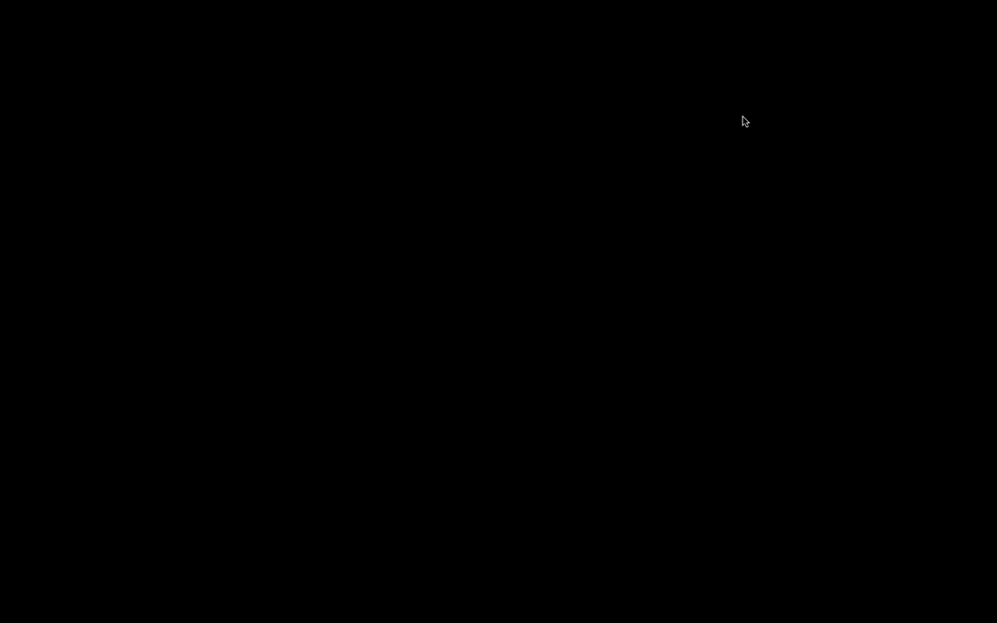
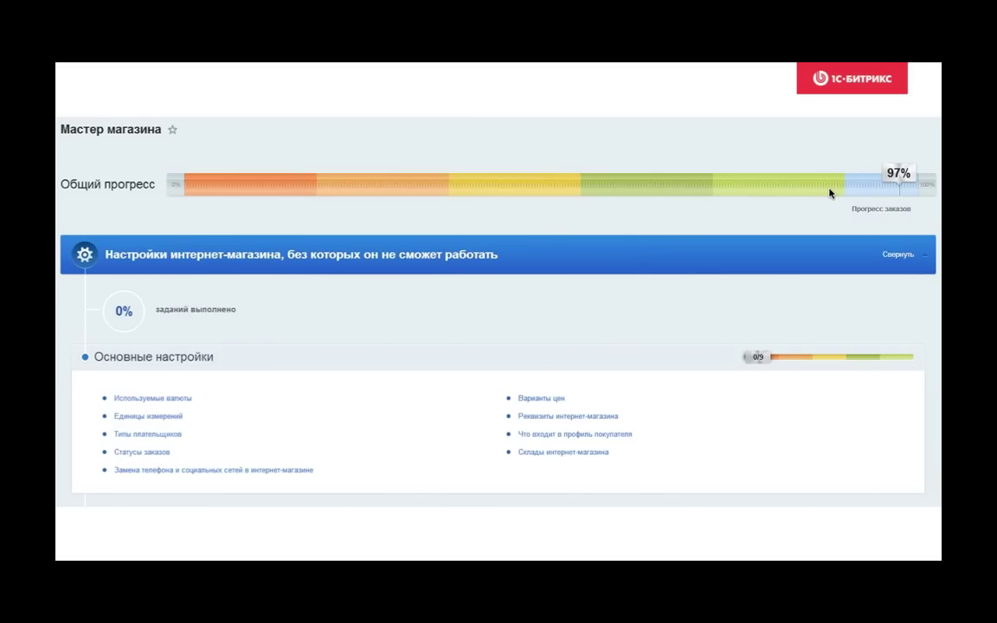
- Switch back to Chrome, show the Мастер task description for the Заказы page, and put the browser in full screen
key("super+Tab")
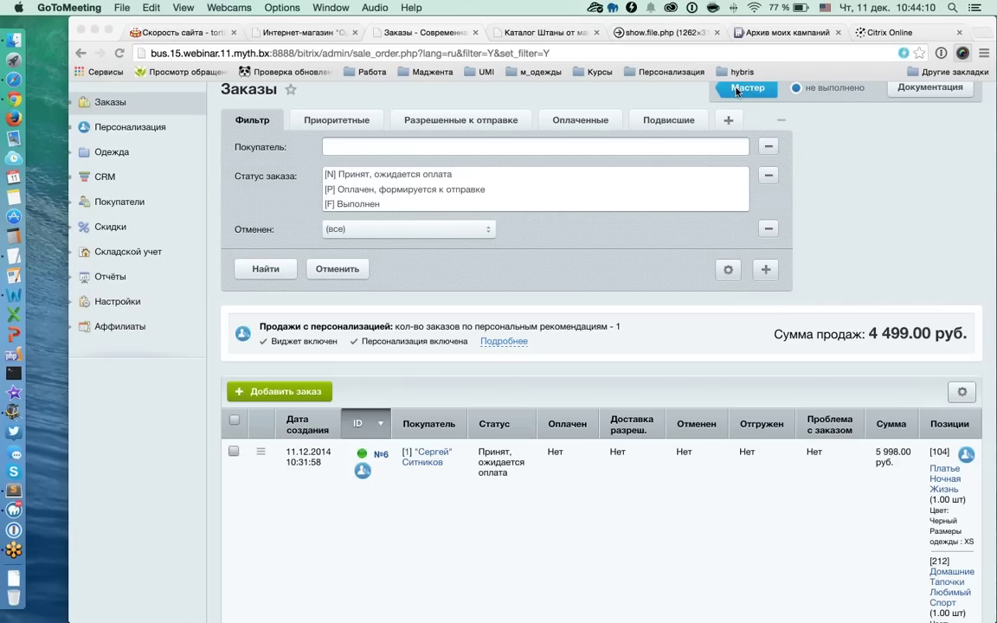
left_click(752, 87)
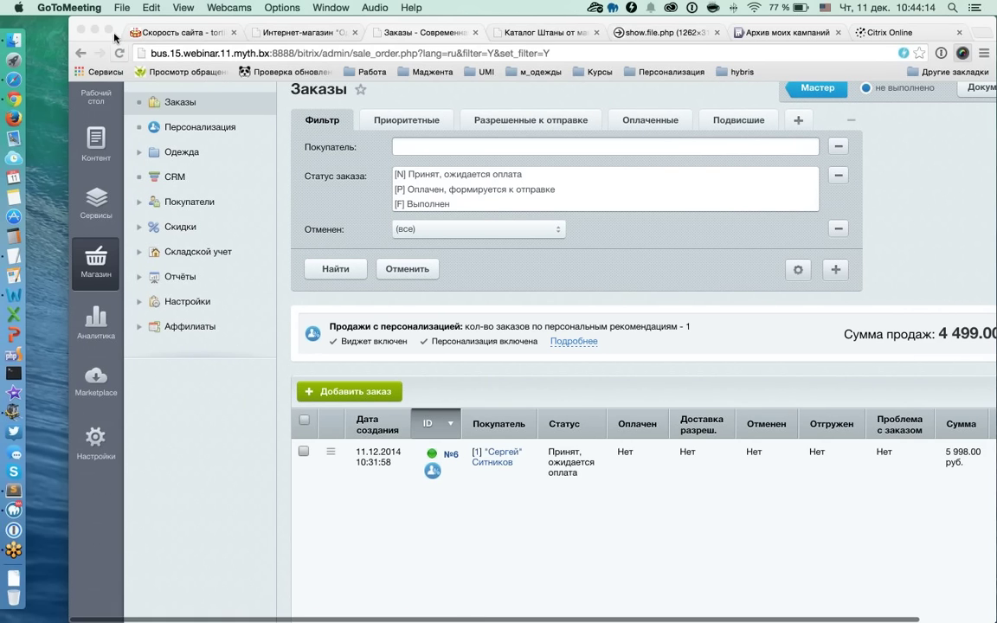
left_click(111, 32)
left_click(112, 32)
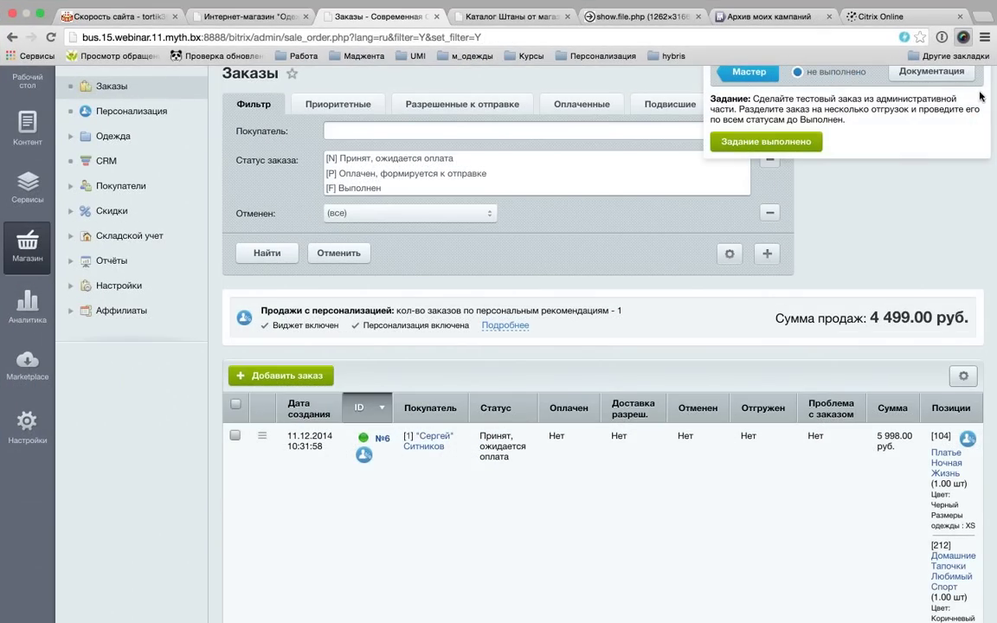
key("super+Tab")
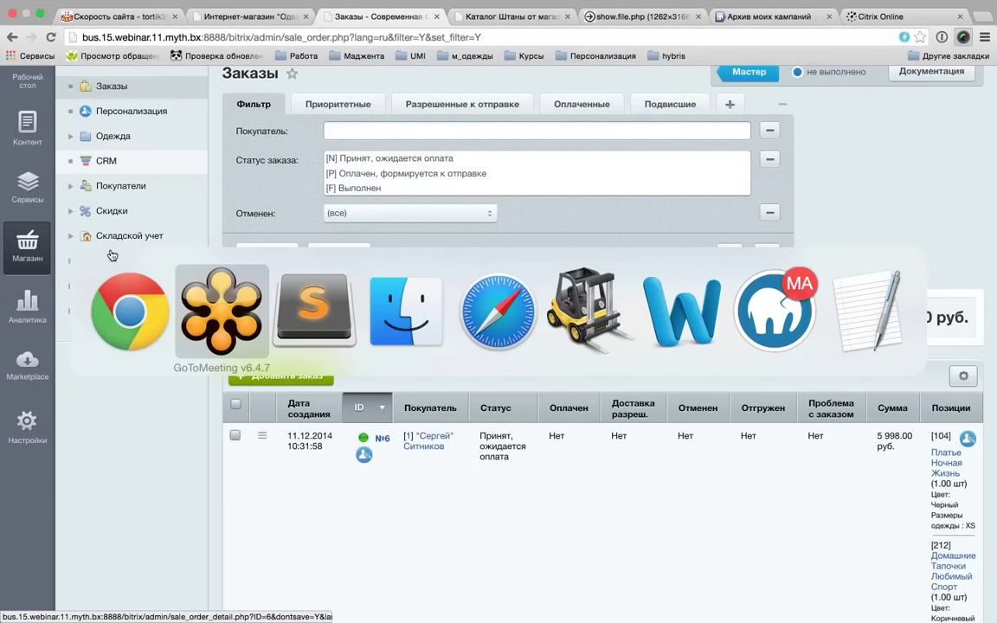
left_click(211, 295)
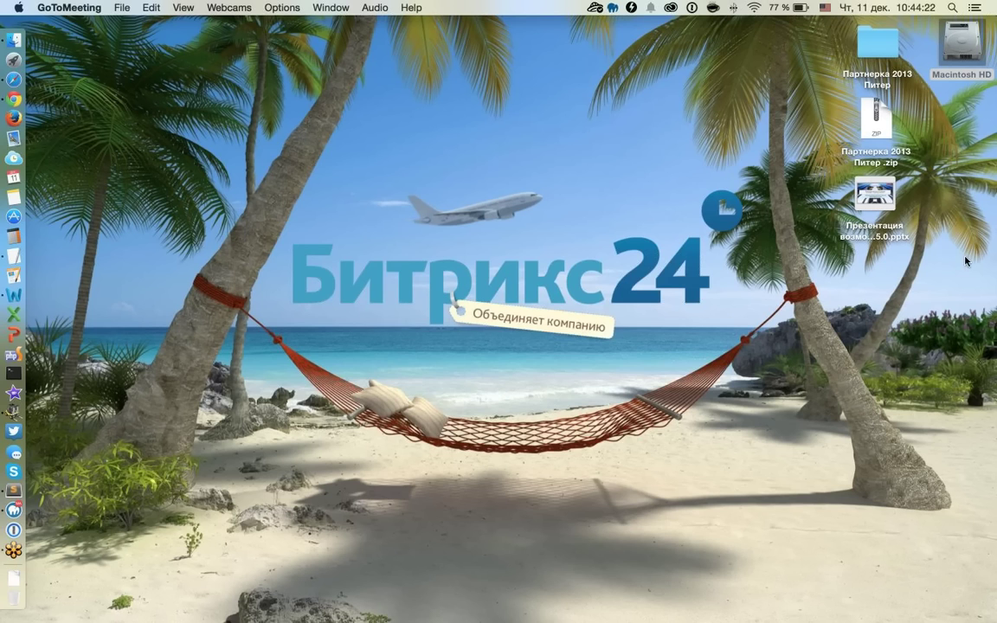
left_click(33, 99)
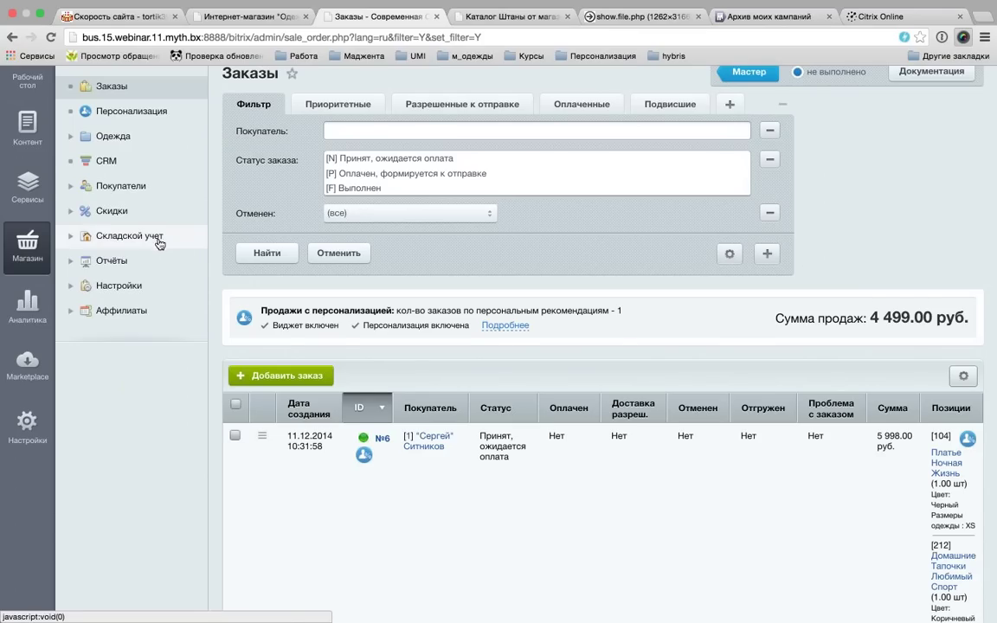
- Open the Мастер магазина page from the store's Настройки section
scroll(160, 245, "up", 3)
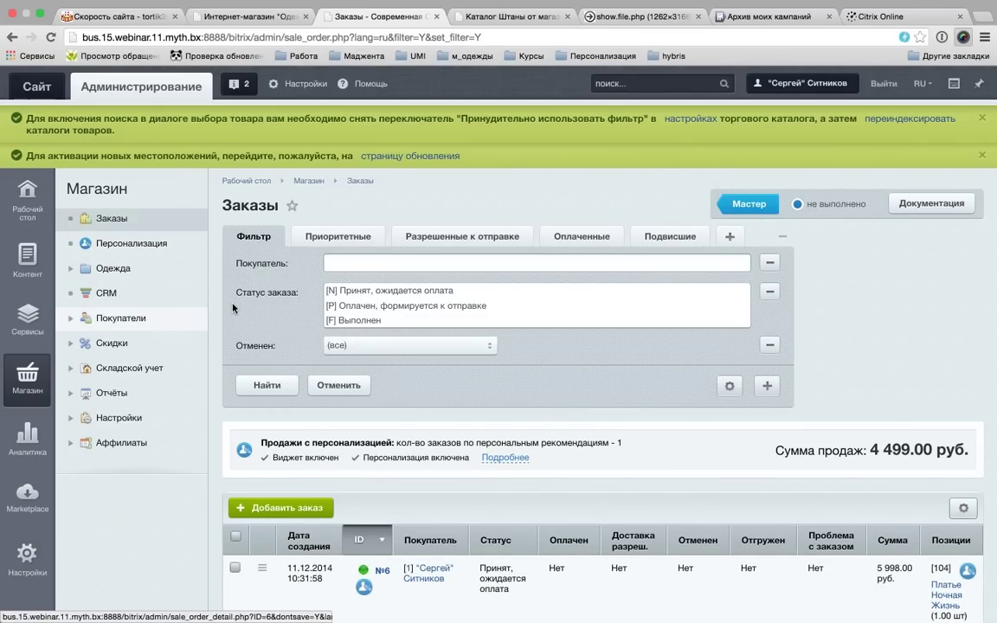
scroll(183, 338, "down", 2)
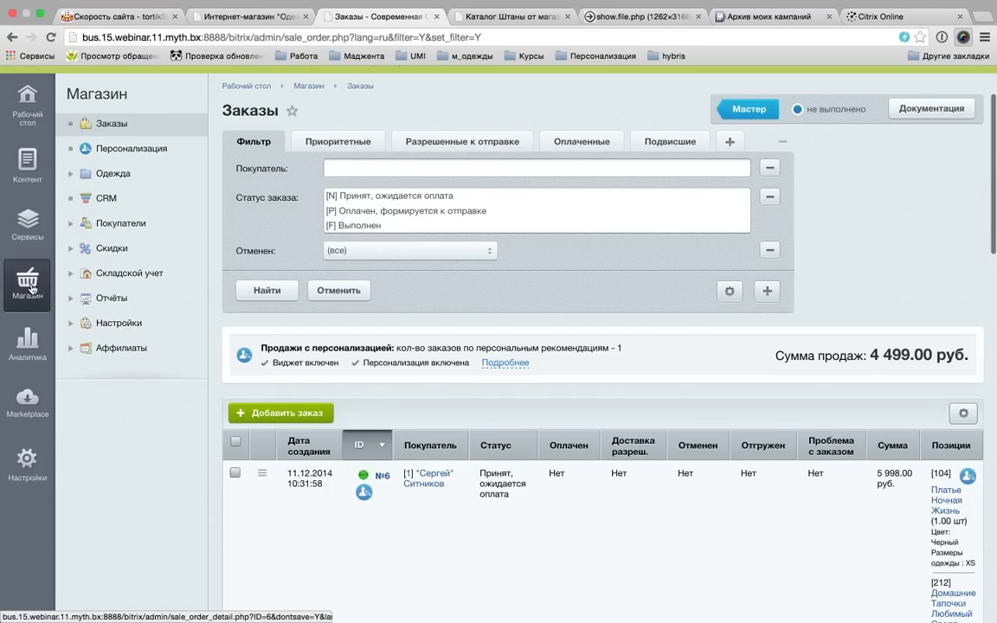
left_click(71, 324)
left_click(144, 351)
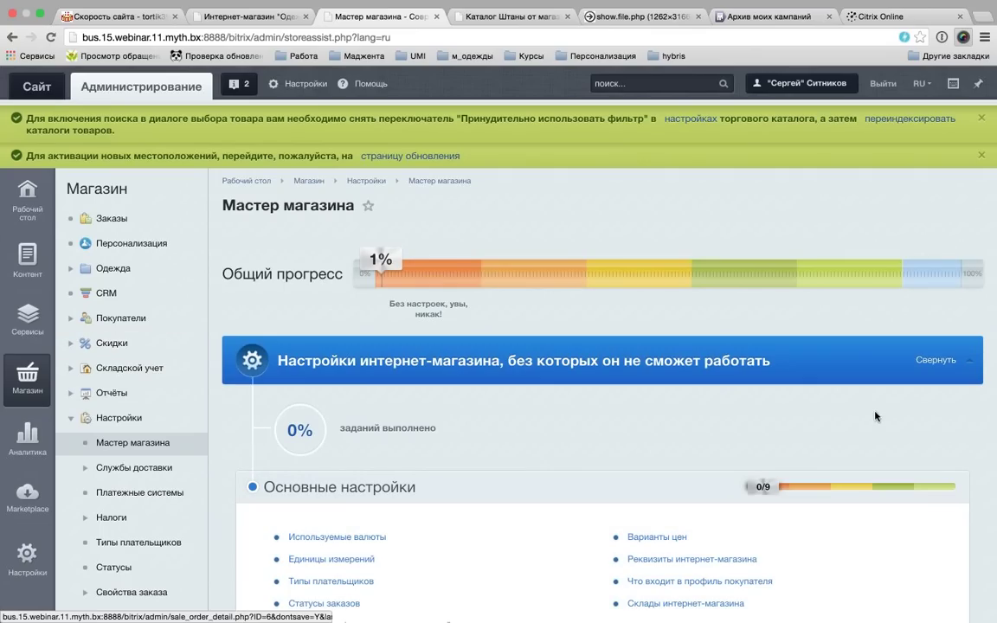
- Collapse the blue store settings section and review the Открытие интернет-магазина tasks in the green daily work section, closing it again
scroll(785, 416, "down", 1)
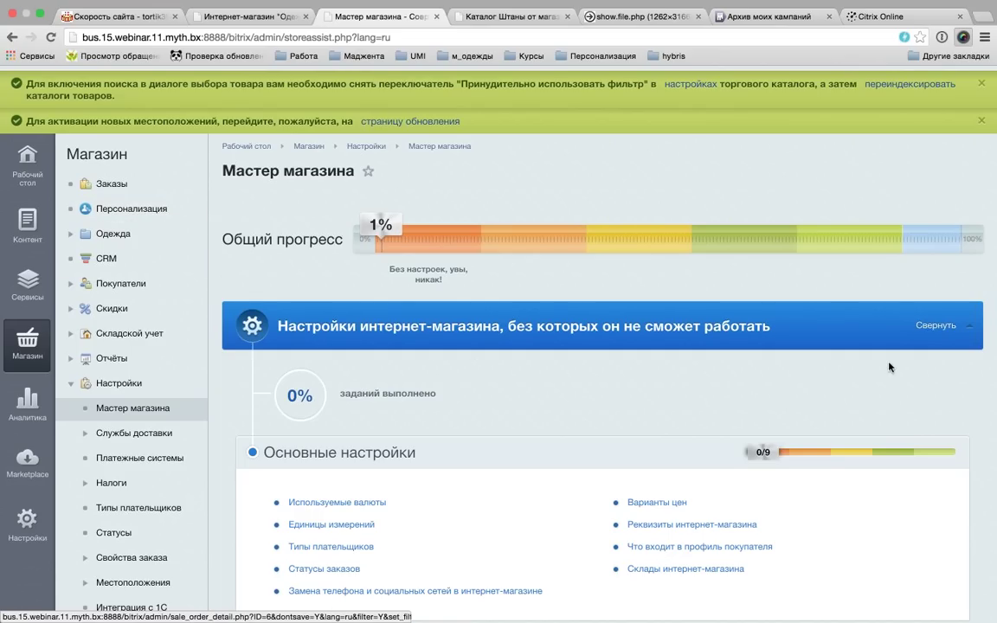
left_click(933, 325)
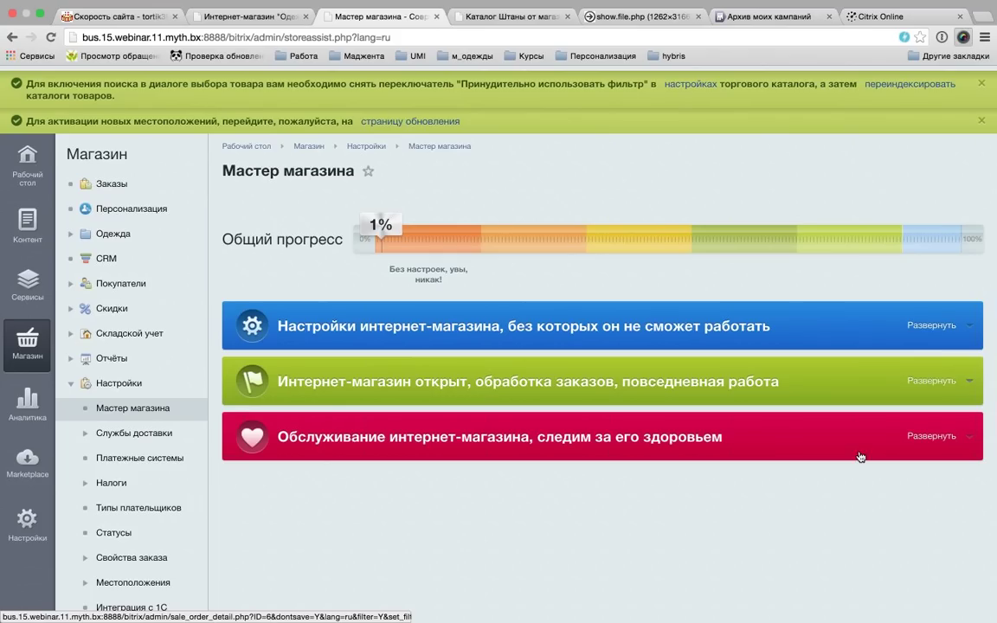
scroll(748, 437, "down", 1)
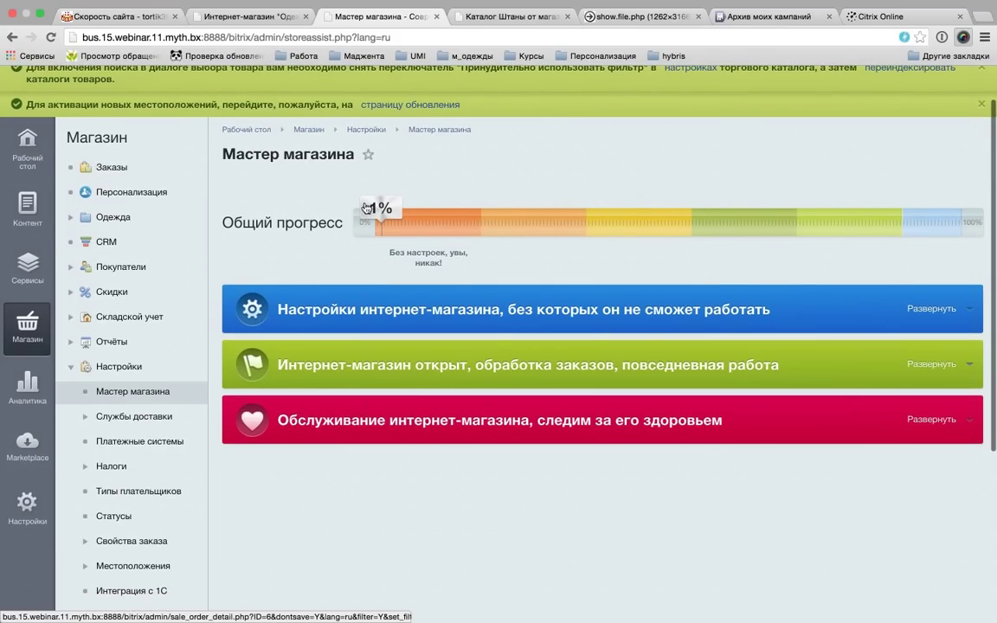
scroll(580, 402, "down", 1)
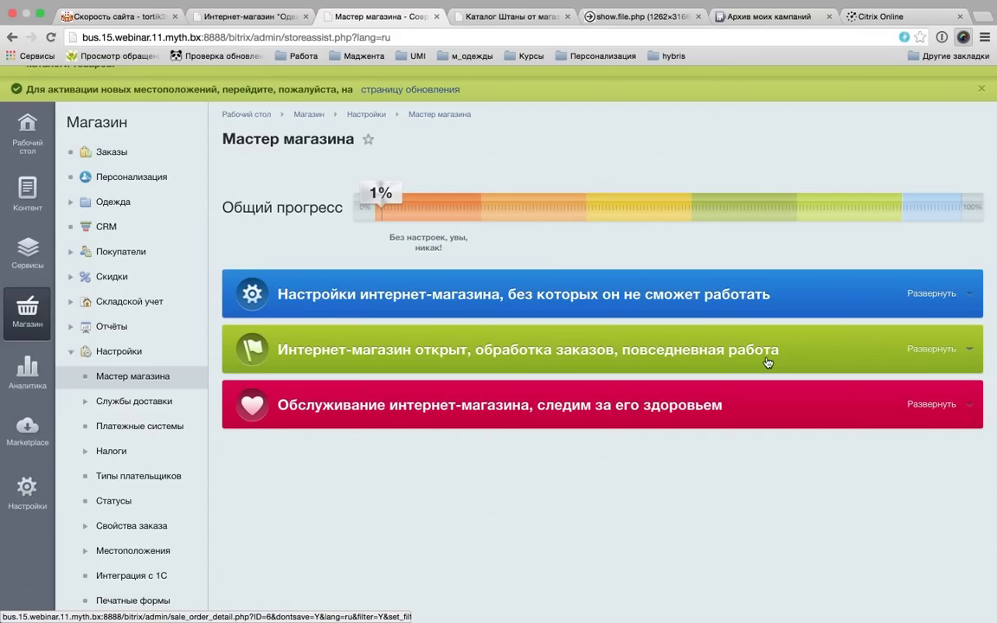
left_click(924, 347)
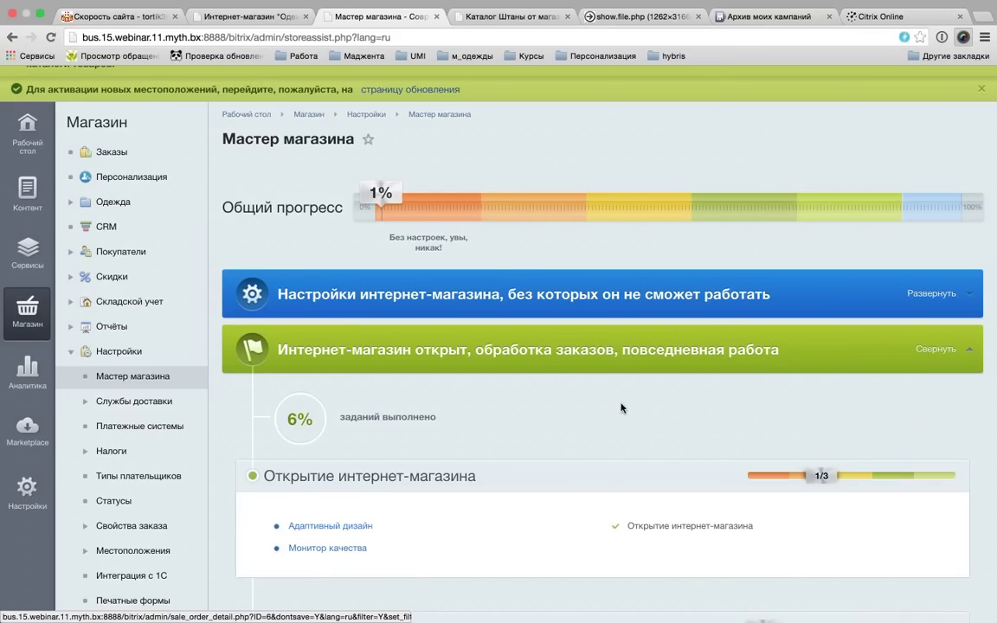
left_click(924, 347)
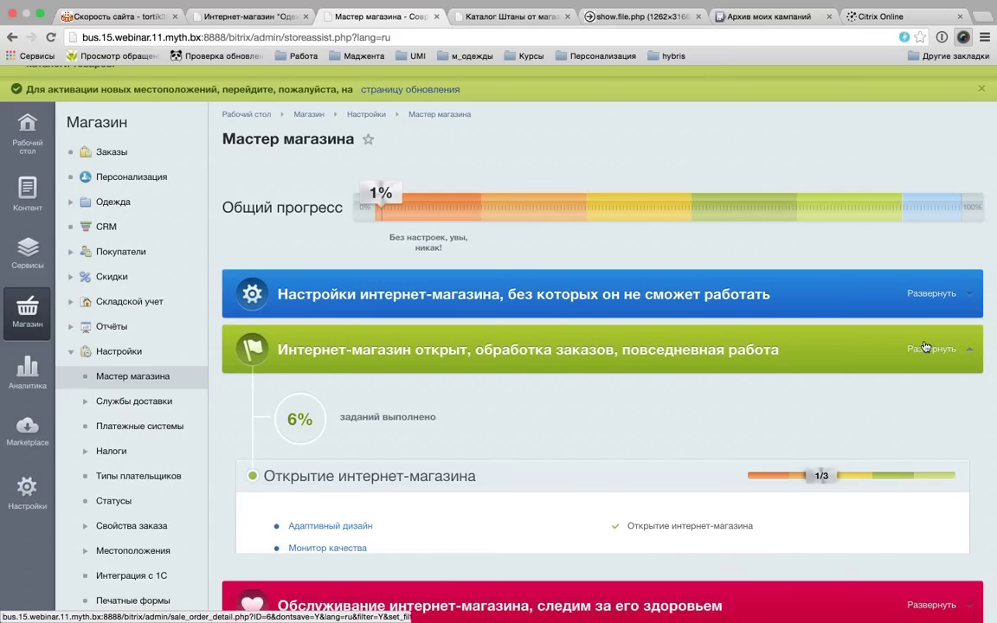
scroll(877, 349, "down", 2)
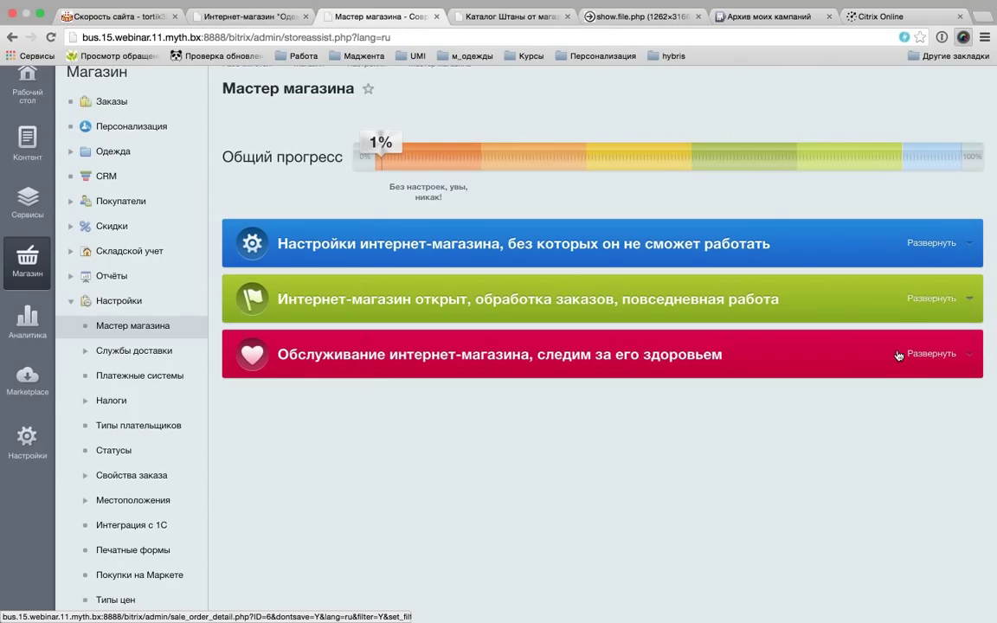
- Expand the section "Настройки интернет-магазина, без которых он не сможет работать" and view its Основные настройки tasks and the overall progress
left_click(923, 243)
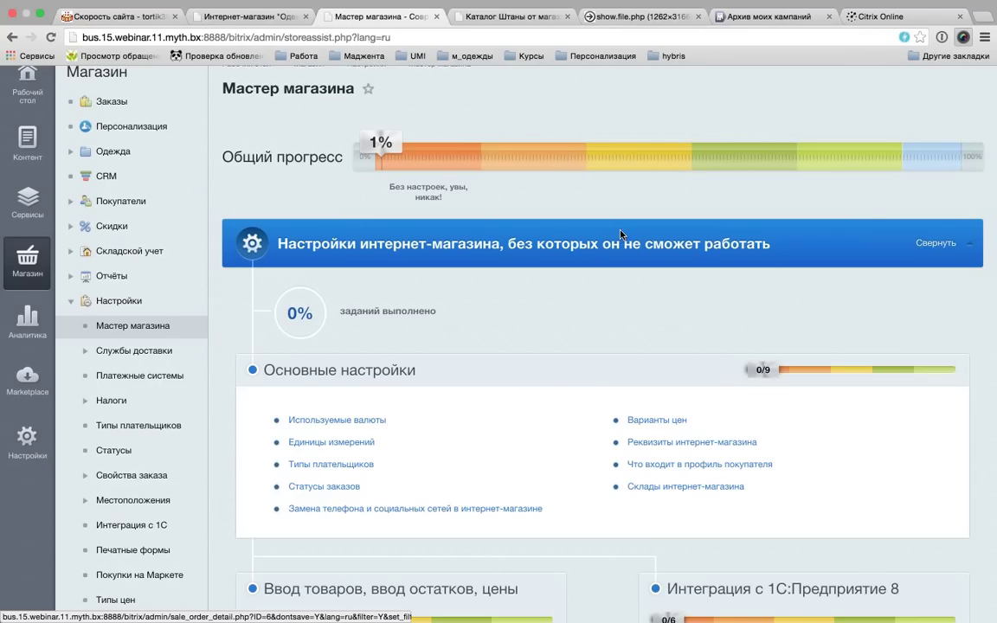
scroll(620, 234, "up", 2)
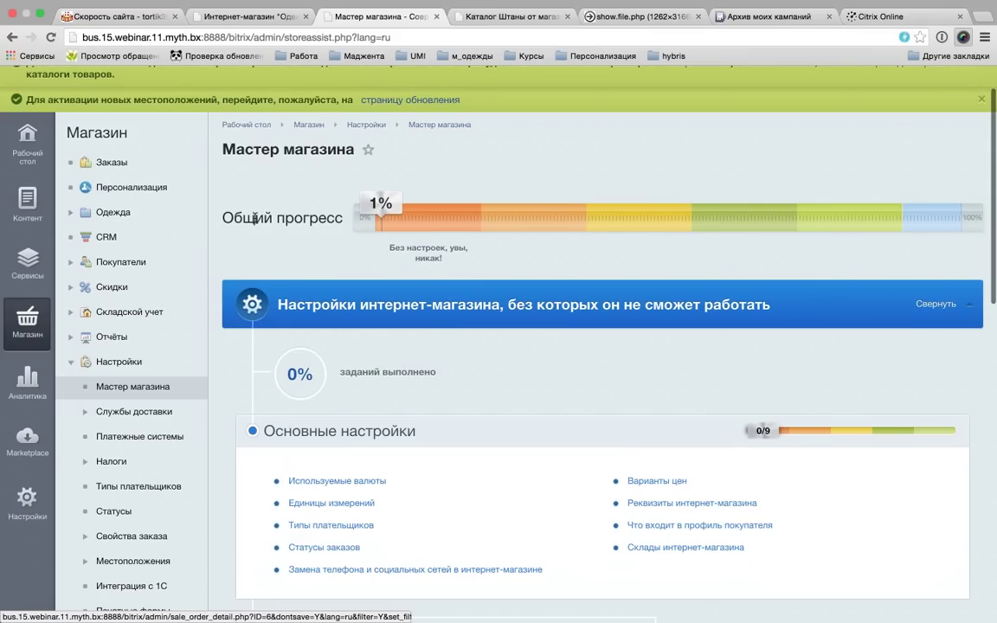
scroll(346, 230, "down", 1)
scroll(348, 231, "up", 1)
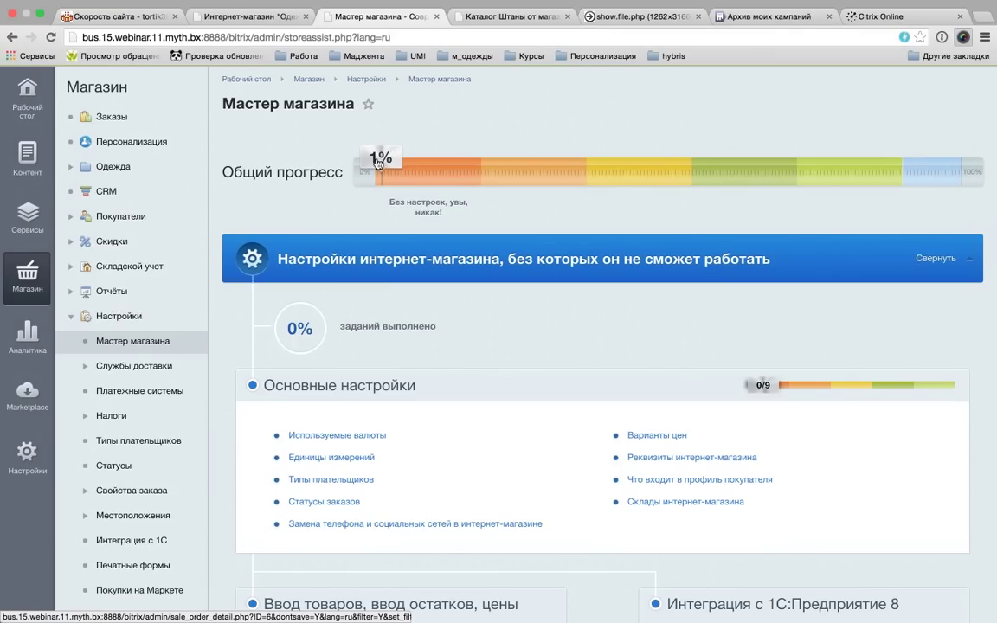
- Move the Общий прогресс marker along the scale to about 80%
mouse_move(378, 164)
left_mouse_down()
mouse_move(873, 161)
mouse_move(266, 154)
left_mouse_up()
mouse_move(380, 157)
left_mouse_down()
mouse_move(907, 180)
mouse_move(870, 185)
mouse_move(838, 172)
left_mouse_up()
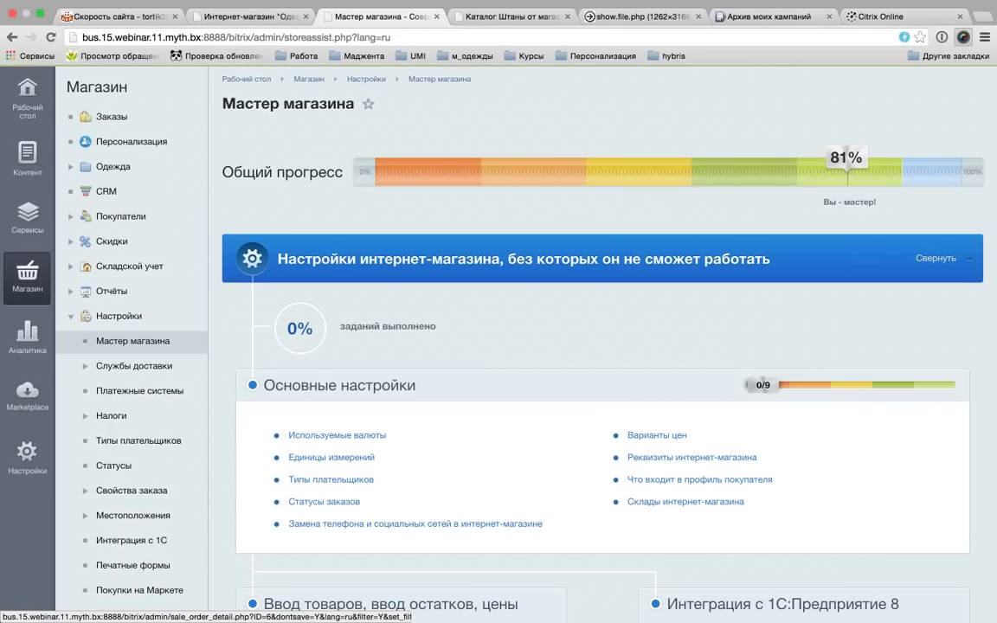
left_click(789, 170)
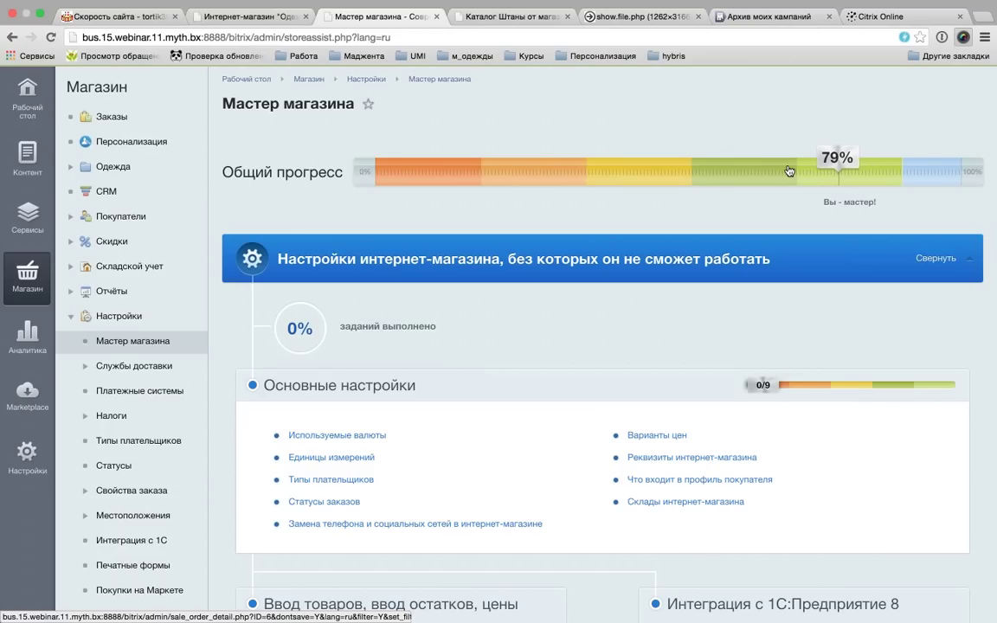
- Move the Общий прогресс marker back down through the scale's levels to about 1%
left_click(717, 169)
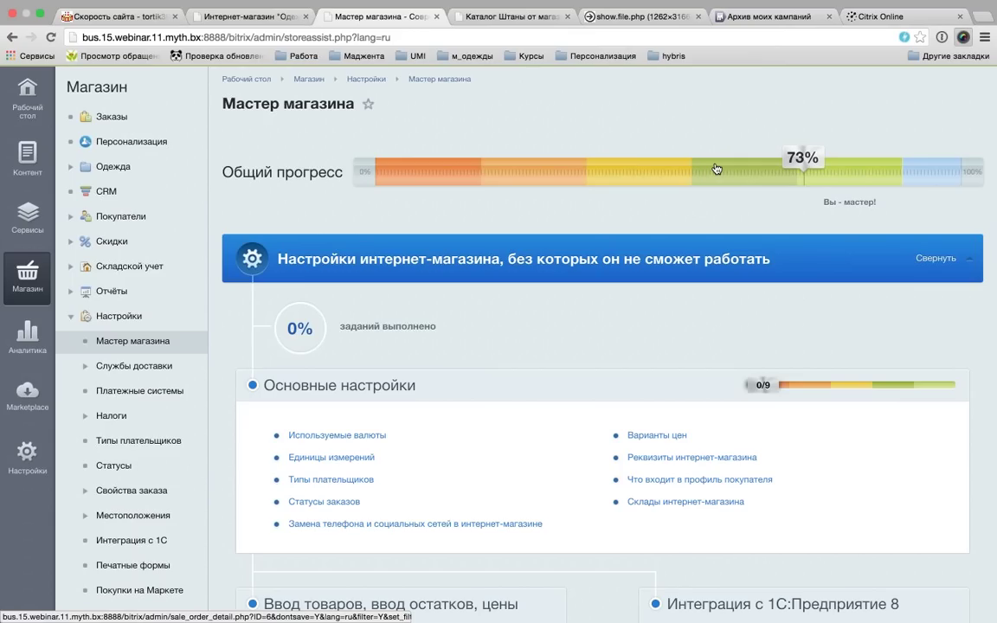
left_click(638, 169)
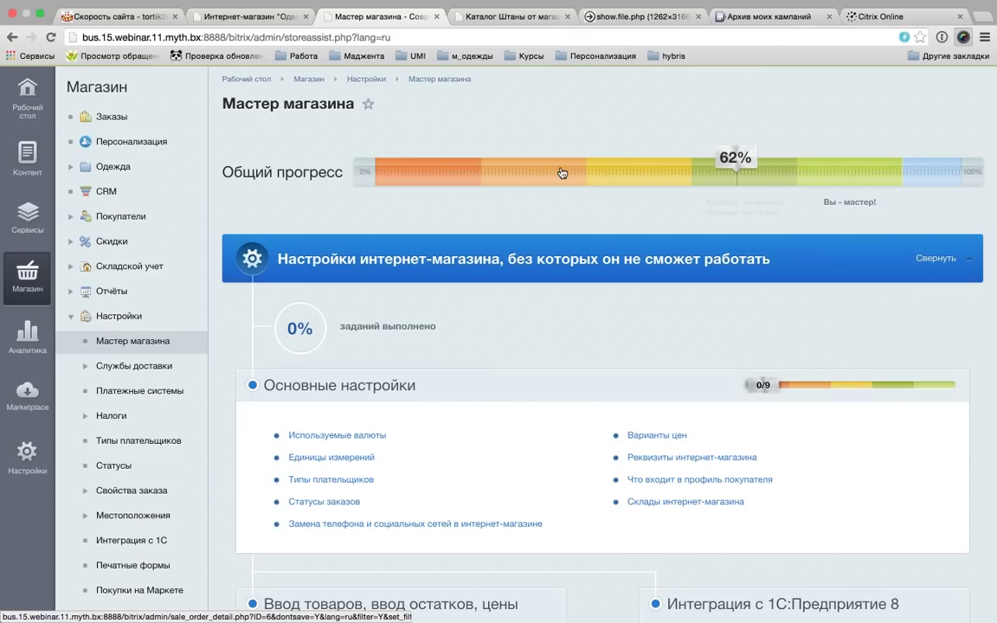
left_click(562, 173)
left_click(470, 172)
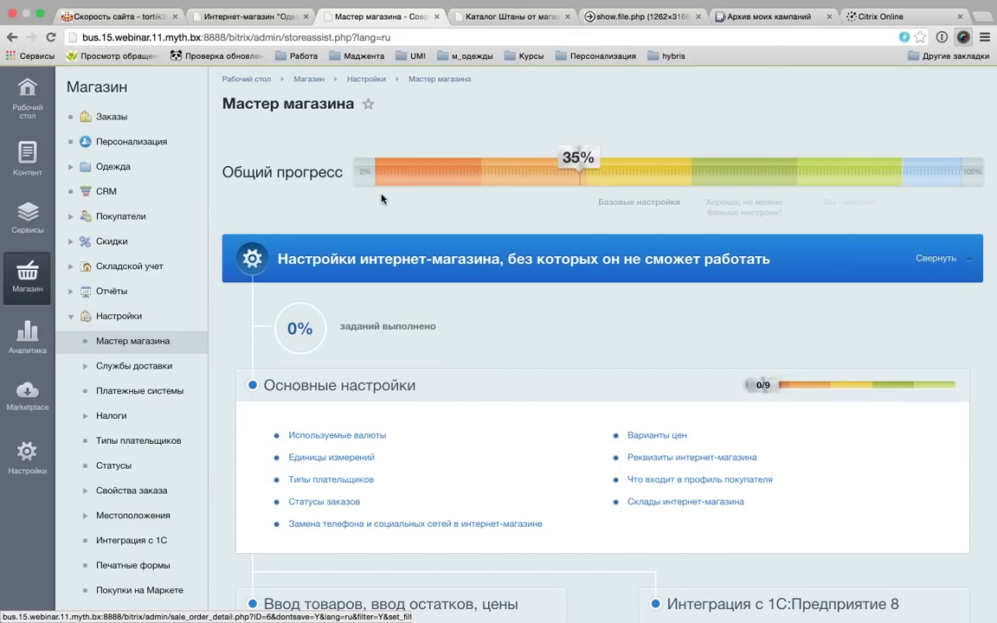
left_click(382, 199)
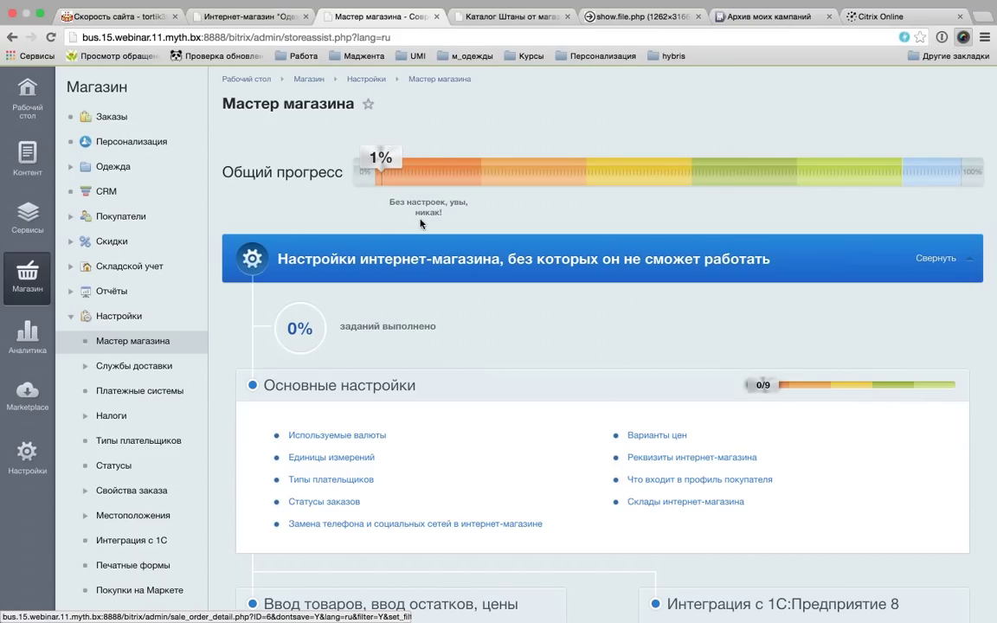
- Look over the Основные настройки, Ввод товаров and Интеграция с 1С:Предприятие 8 blocks and open the Используемые валюты task
scroll(422, 225, "down", 2)
scroll(319, 327, "up", 1)
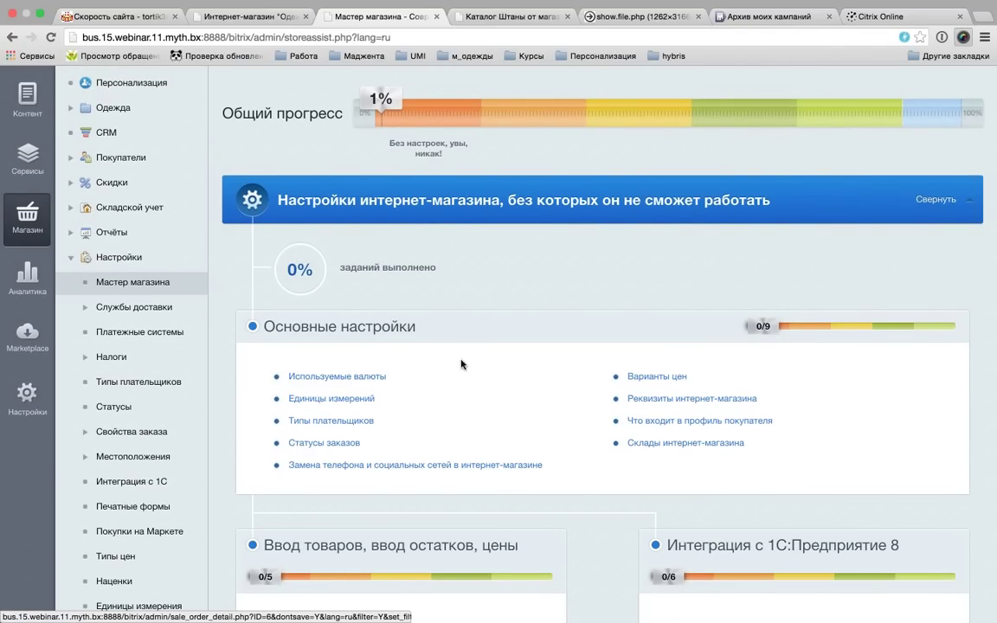
scroll(470, 408, "down", 2)
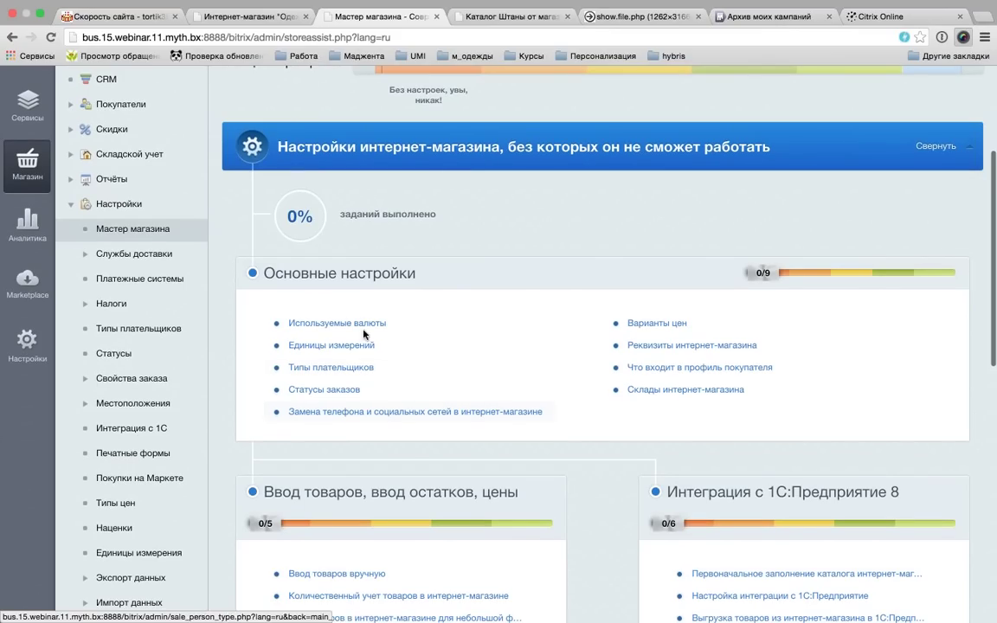
scroll(467, 305, "down", 6)
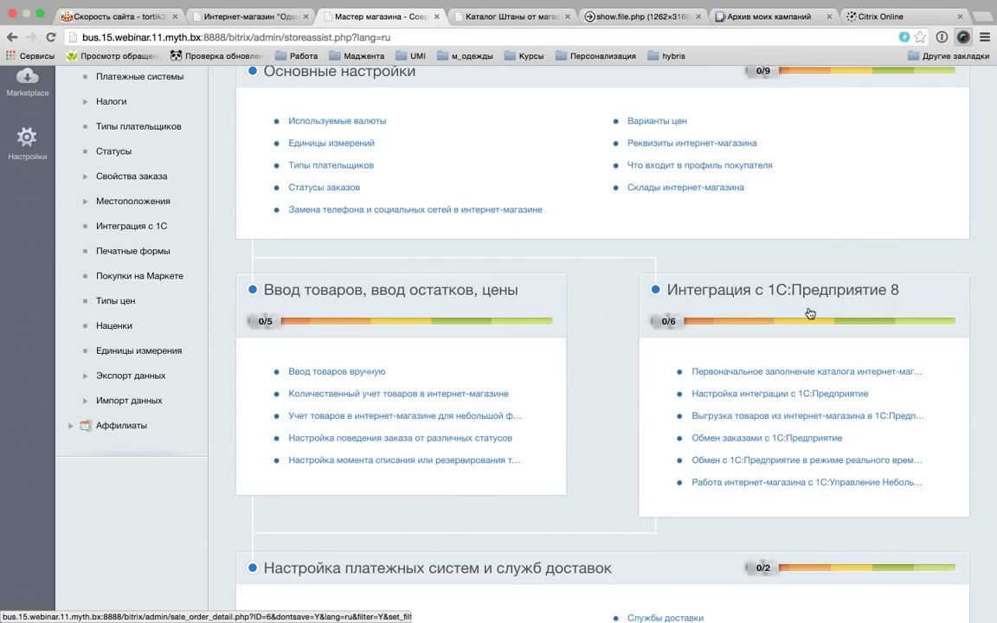
scroll(554, 285, "up", 3)
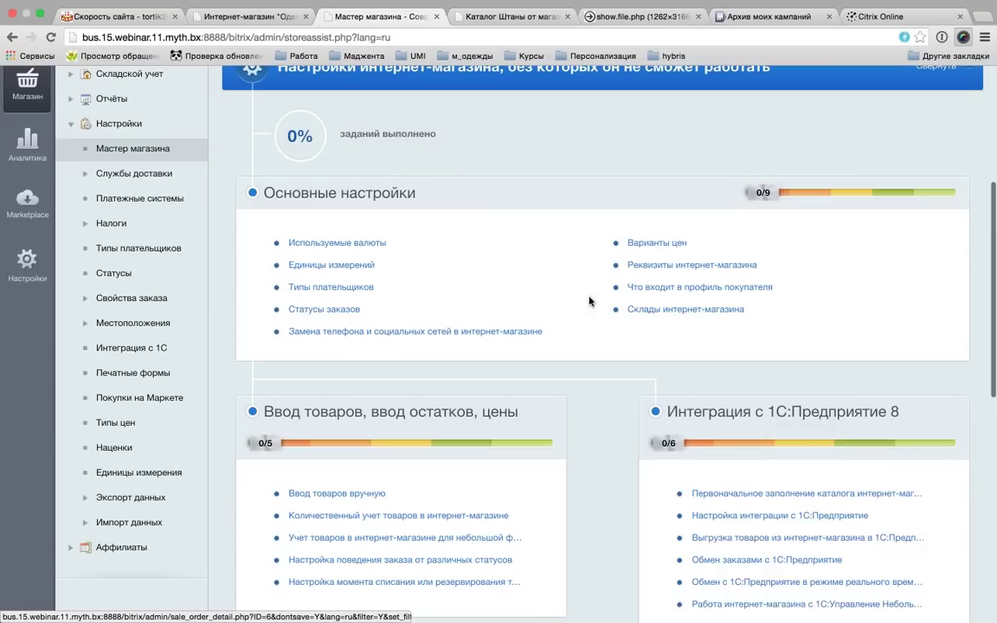
scroll(589, 301, "up", 1)
left_click(381, 260)
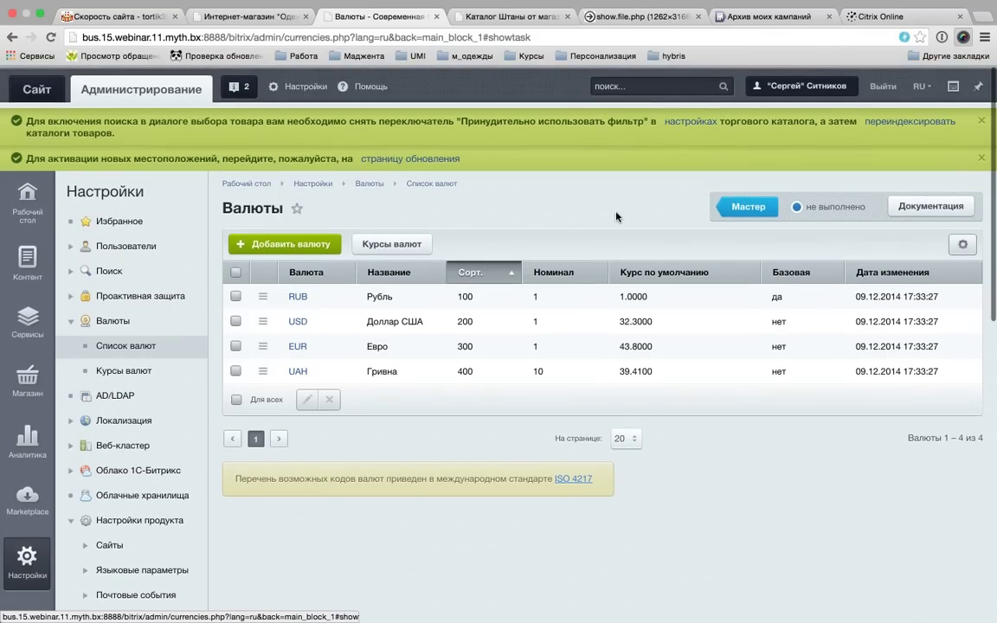
- Read the currency task's description in the wizard panel and check which currency is marked as base
mouse_move(860, 204)
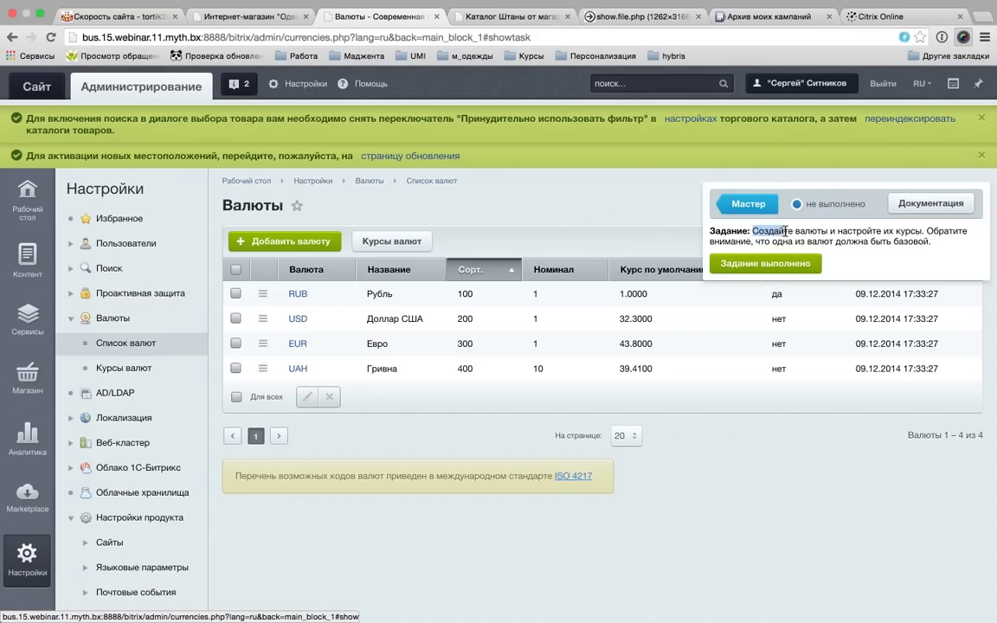
left_click_drag(794, 232, 814, 237)
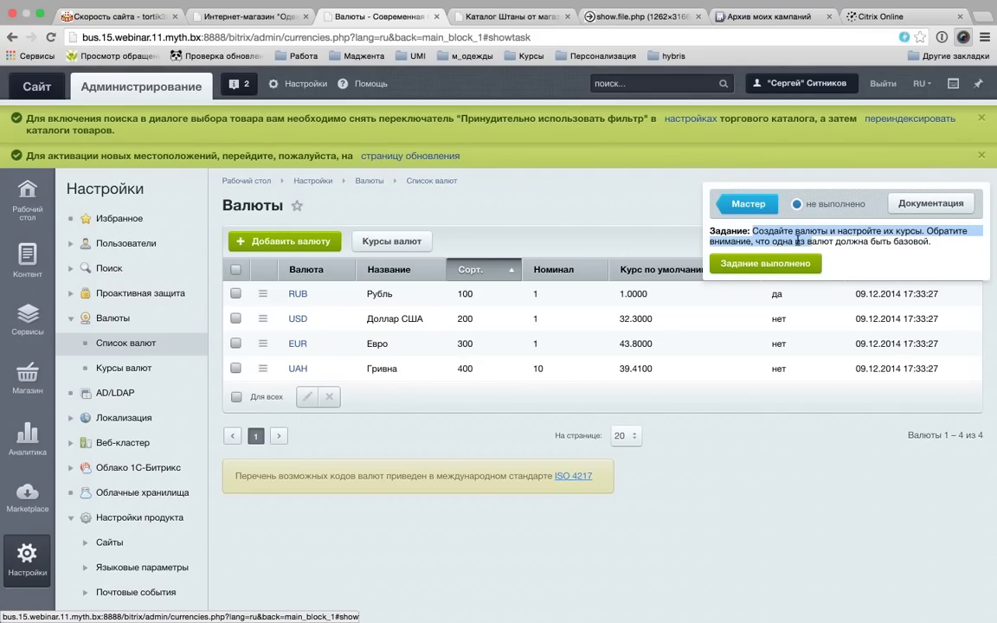
left_click(896, 242)
left_click(792, 263)
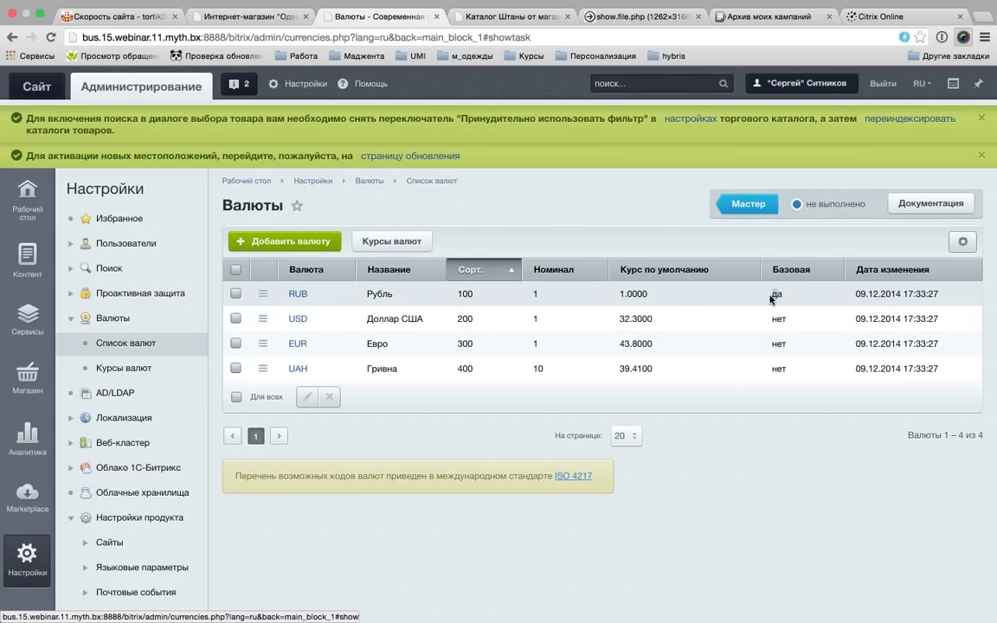
- Open the documentation for the Используемые валюты task, reposition its window and start the training video
mouse_move(801, 203)
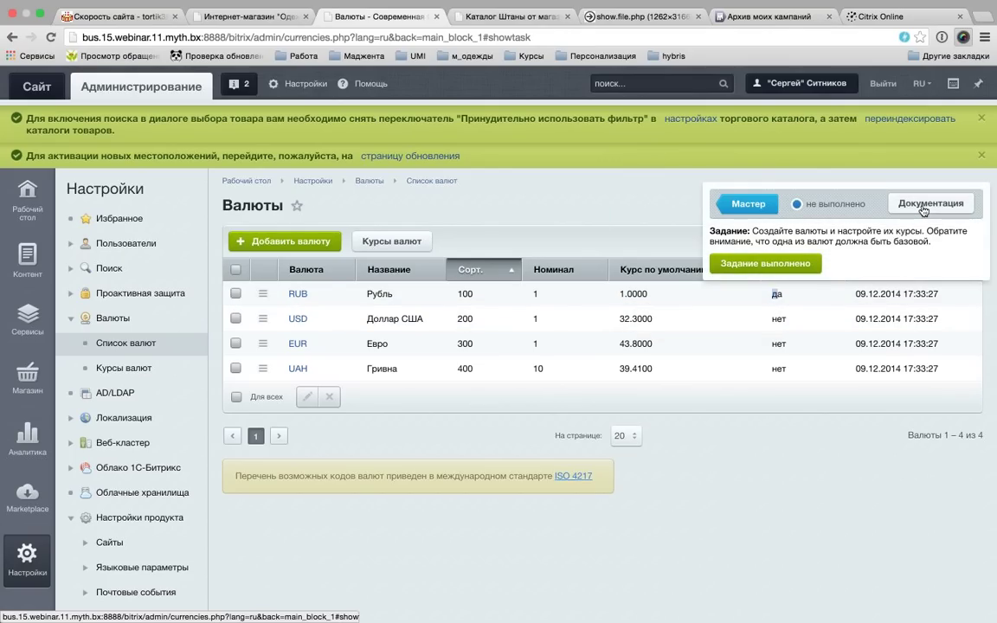
left_click(922, 206)
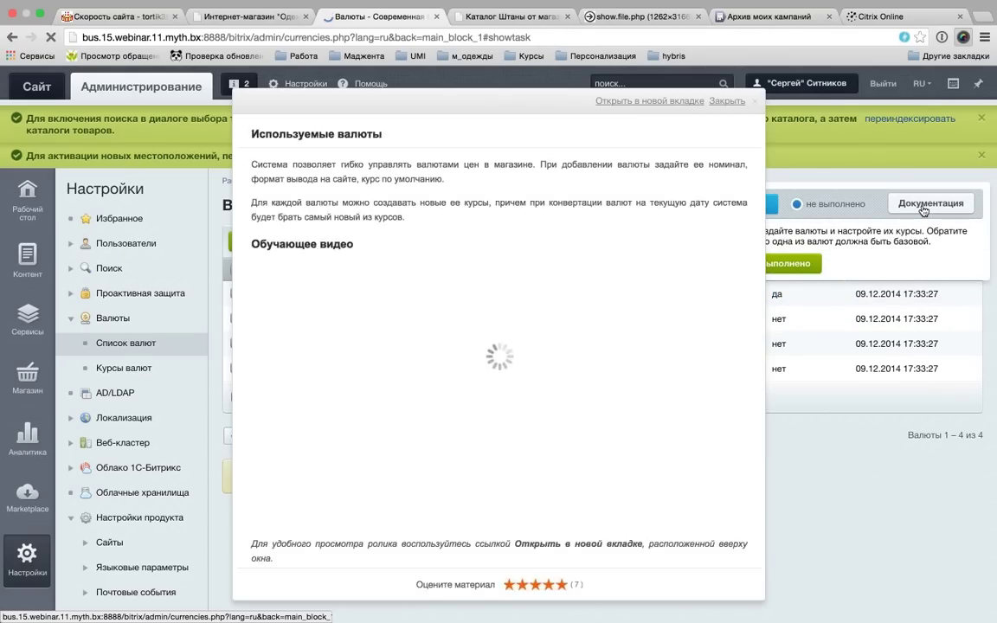
left_click_drag(398, 94, 388, 79)
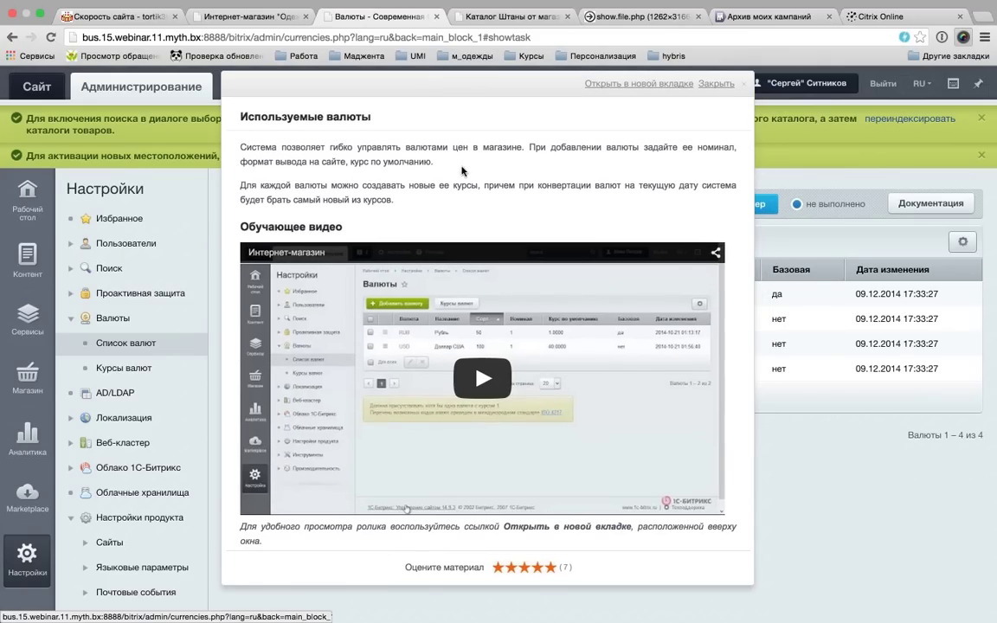
scroll(538, 330, "down", 1)
scroll(538, 331, "up", 1)
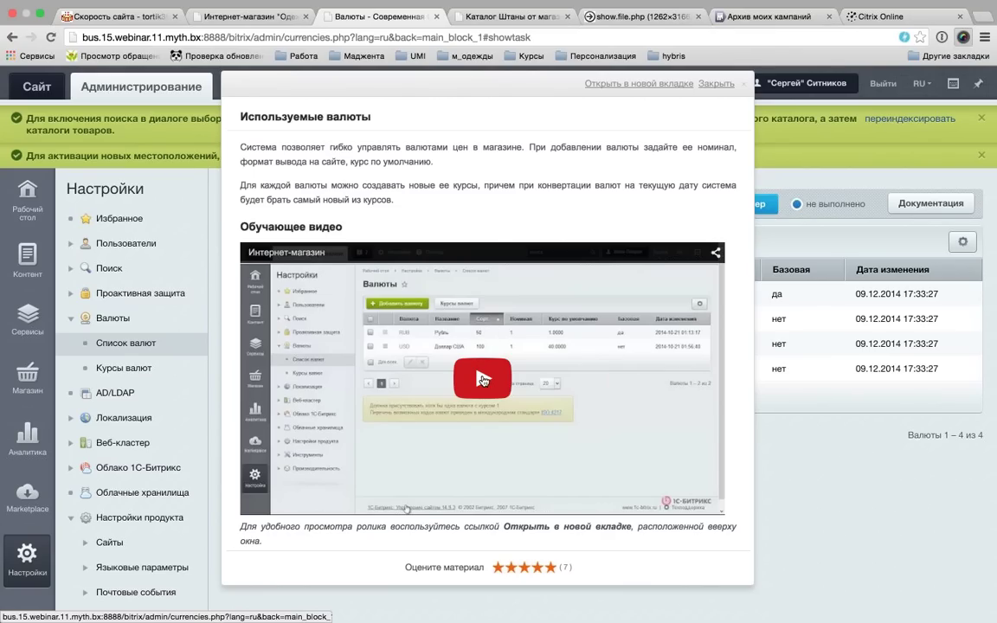
left_click(535, 351)
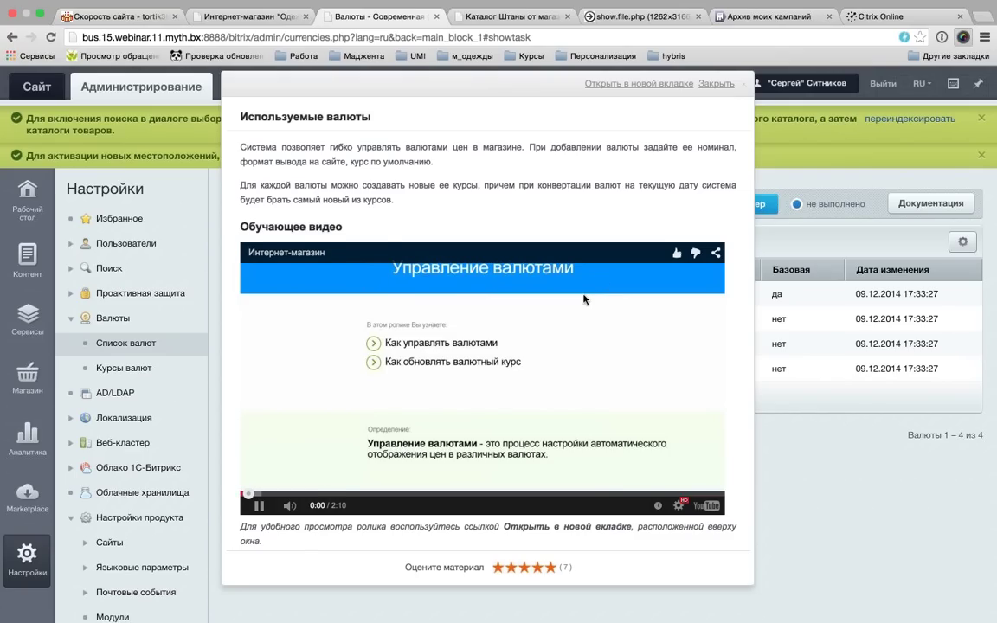
- Look through the Обучающие уроки links under the video and rate the documentation five stars
scroll(584, 299, "down", 3)
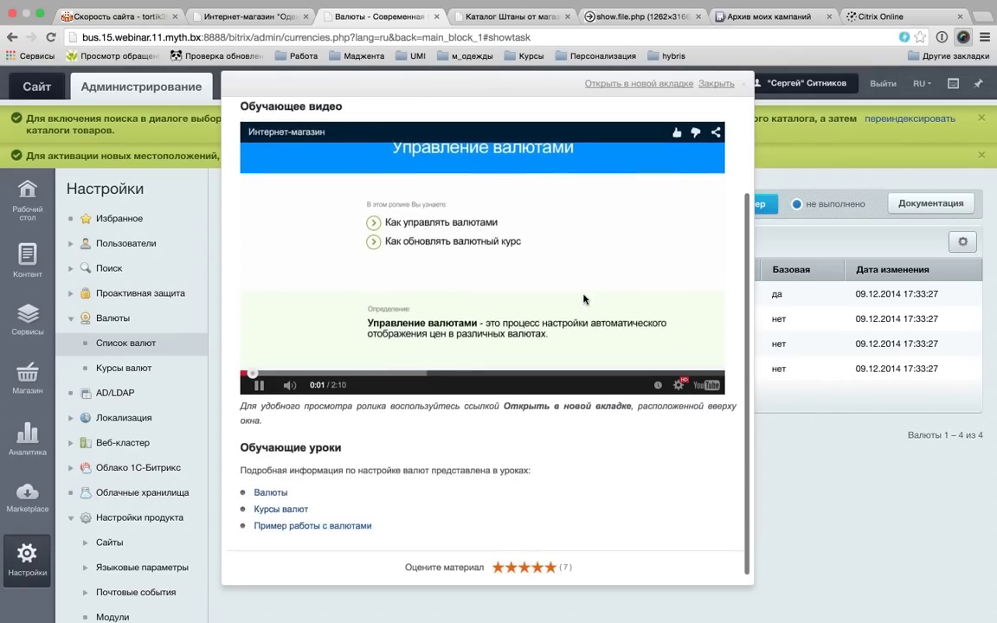
scroll(519, 364, "down", 3)
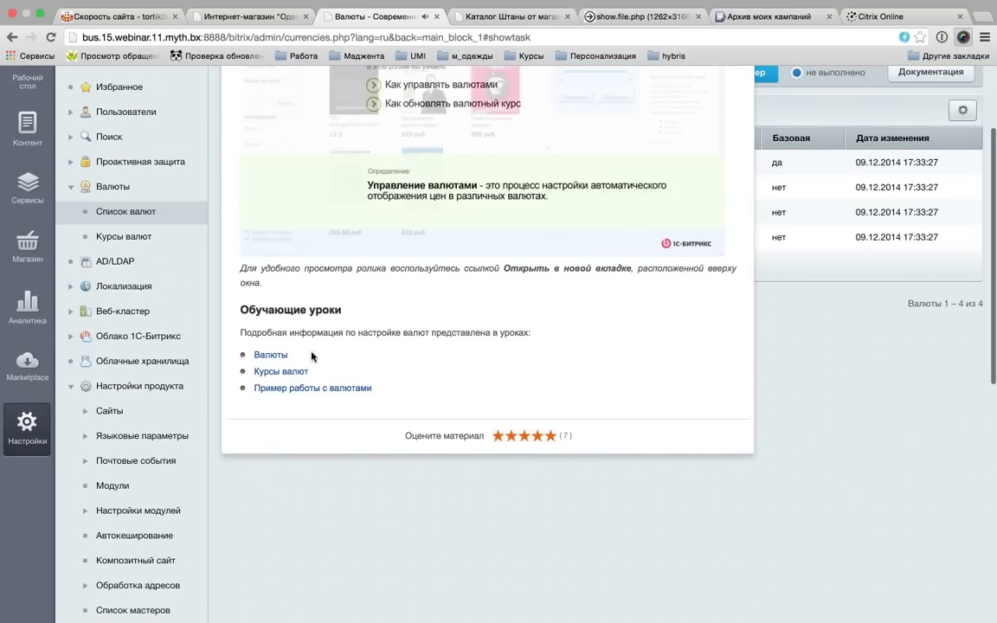
scroll(412, 434, "down", 1)
scroll(412, 434, "down", 1)
left_click_drag(405, 409, 467, 412)
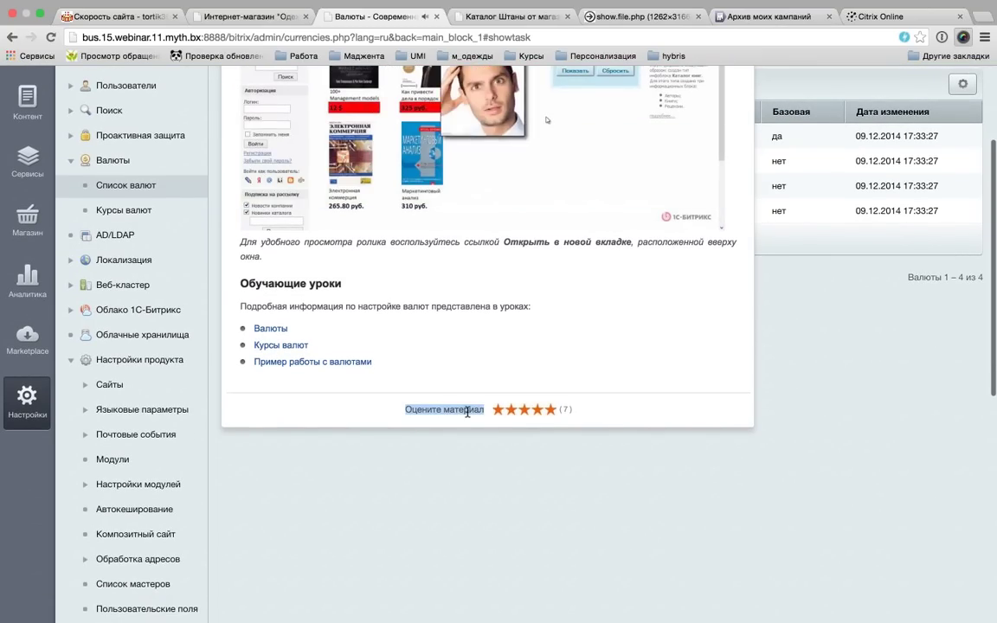
left_click(549, 410)
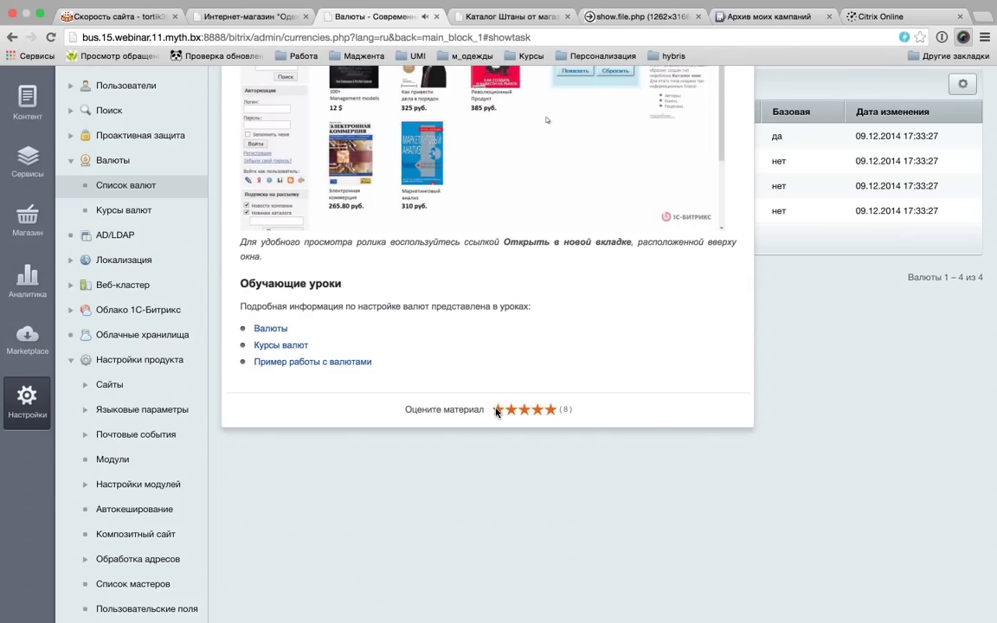
- Return to the beginning of the Используемые валюты documentation and open it in a new browser tab
scroll(629, 358, "up", 3)
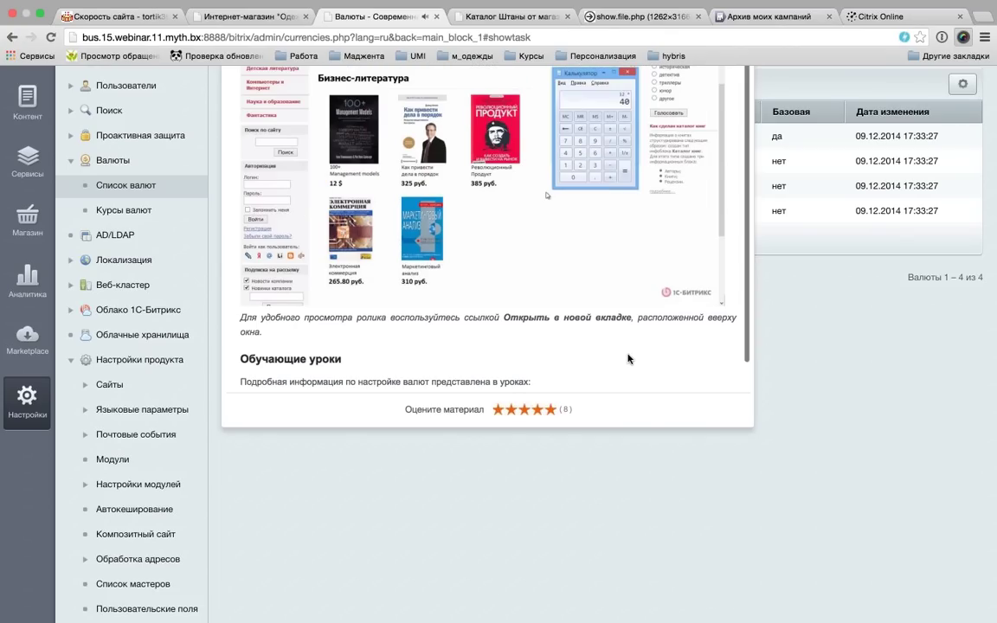
scroll(770, 340, "up", 3)
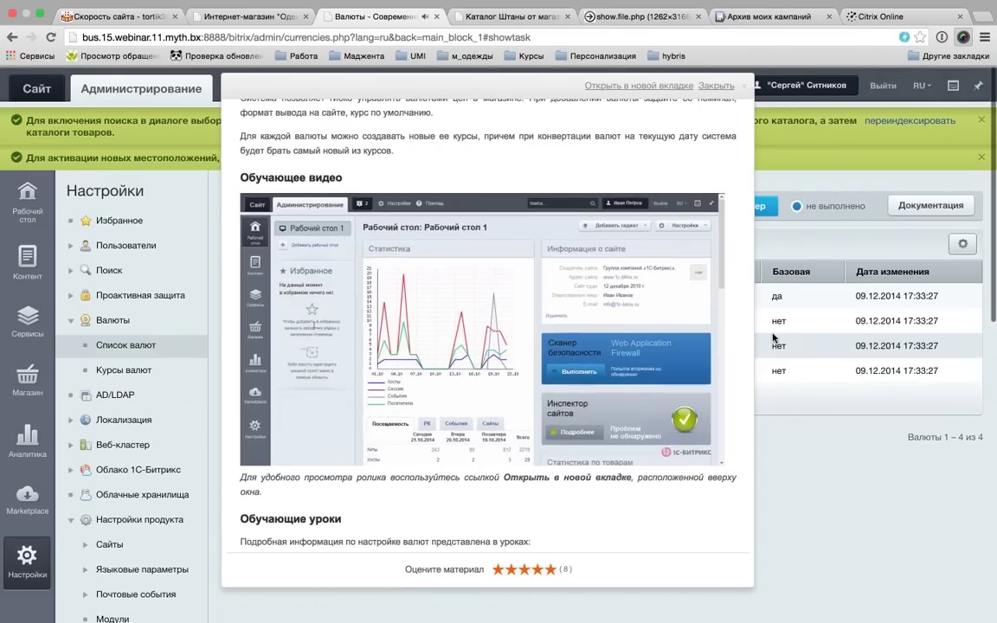
scroll(461, 143, "up", 1)
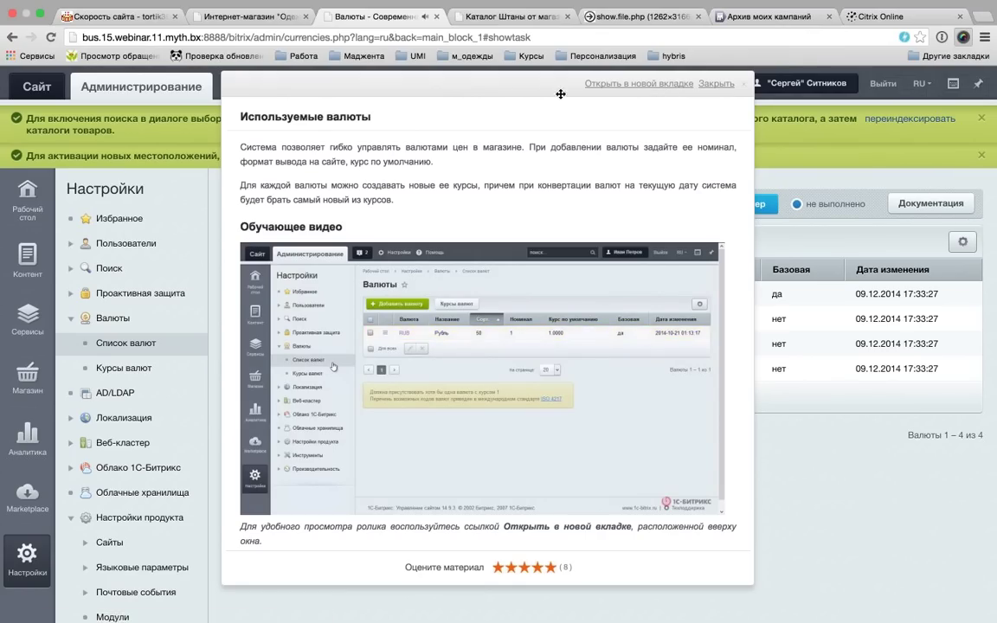
left_click_drag(534, 85, 537, 88)
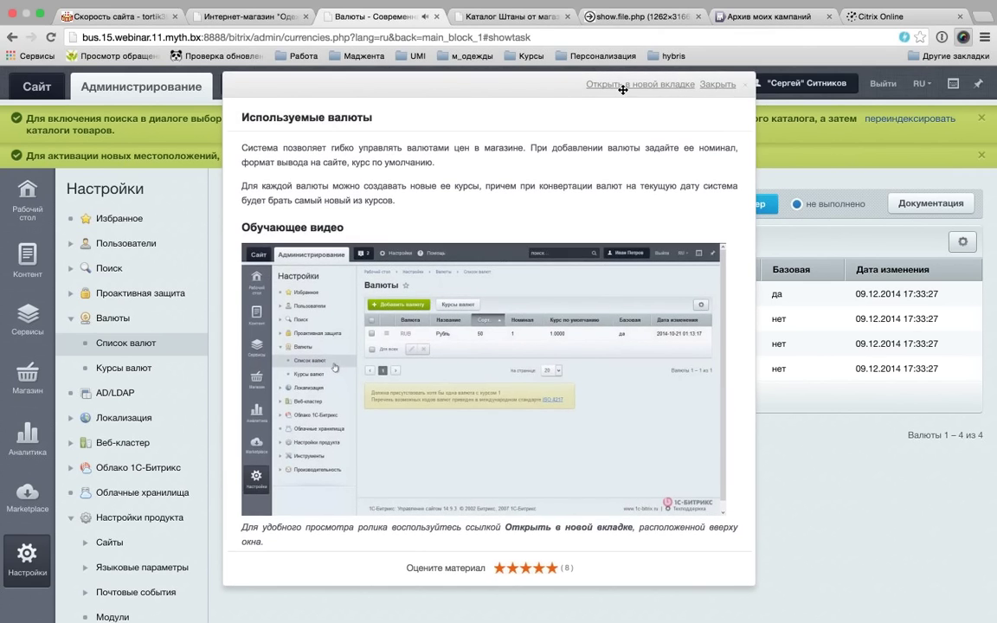
left_click(641, 86)
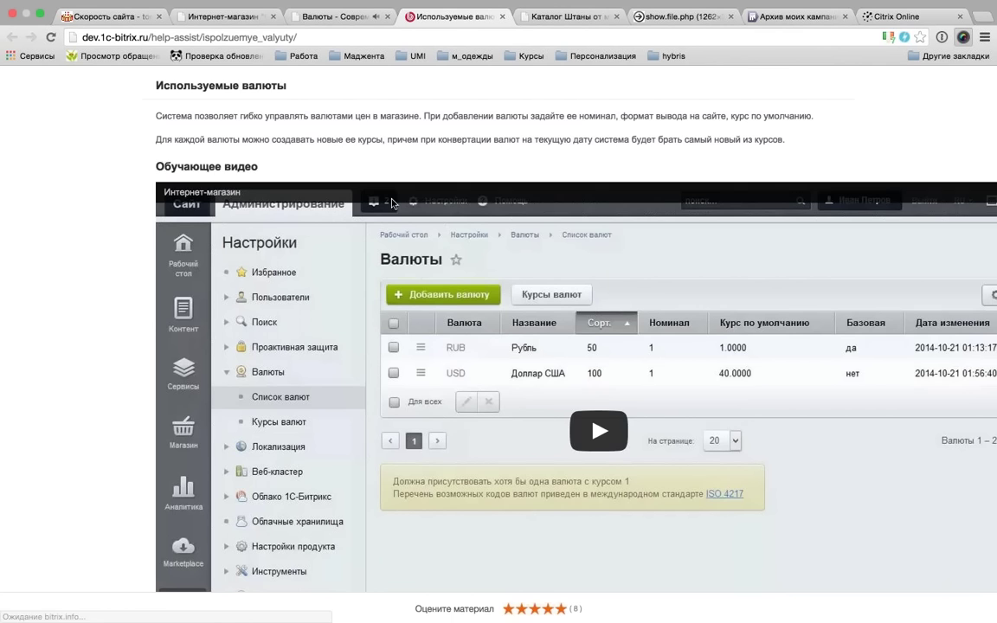
- Look through the full-page help article with its video and lessons, and close both its tab and the documentation window
scroll(413, 201, "down", 5)
scroll(413, 201, "up", 5)
scroll(412, 200, "down", 3)
scroll(403, 194, "up", 3)
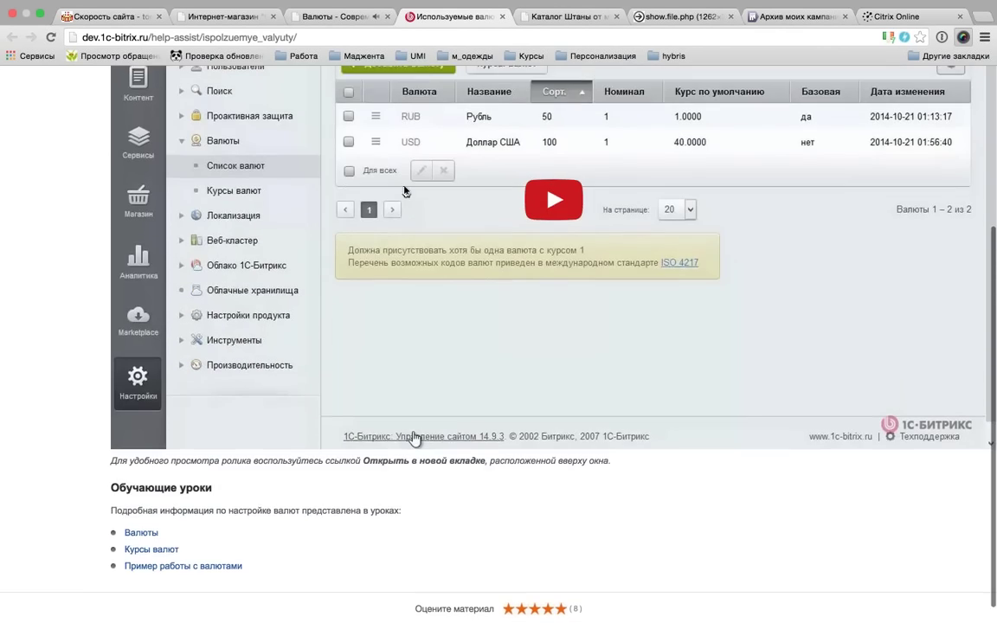
left_click(503, 16)
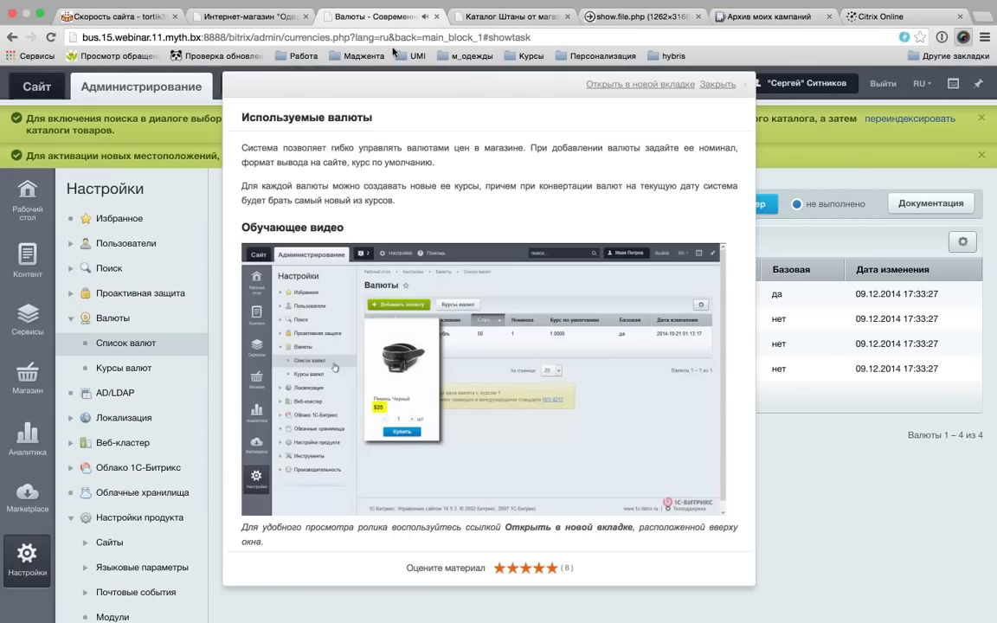
left_click(718, 84)
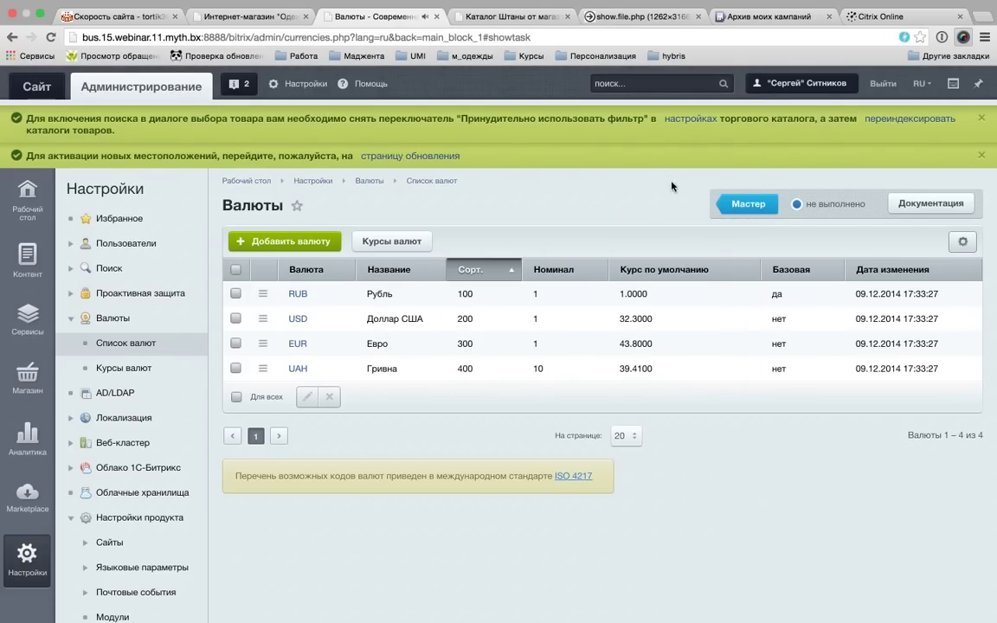
- Mark the Используемые валюты task as completed and return to Мастер магазина
left_click(742, 211)
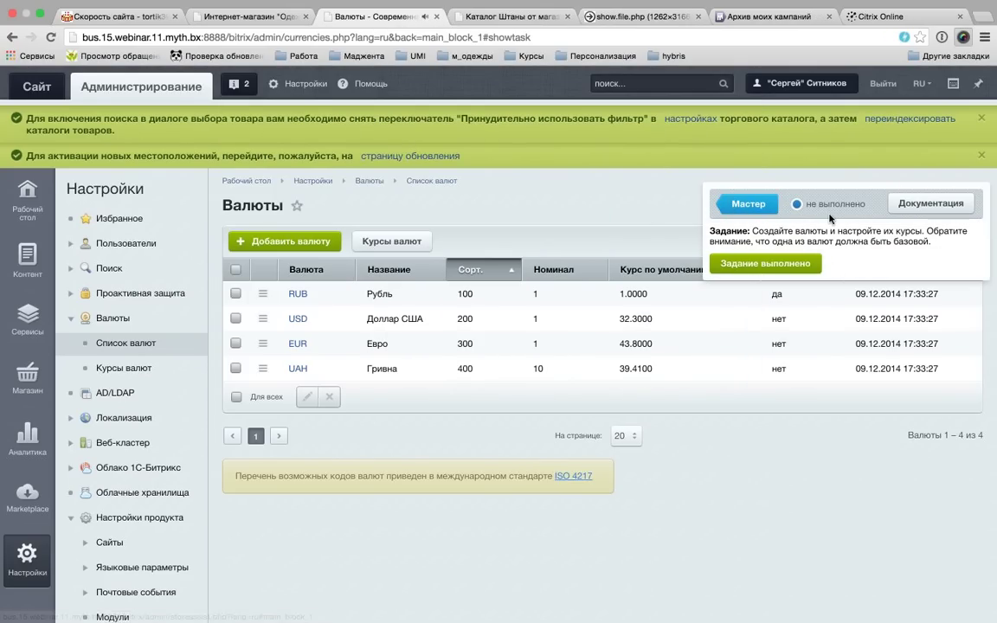
left_click(753, 271)
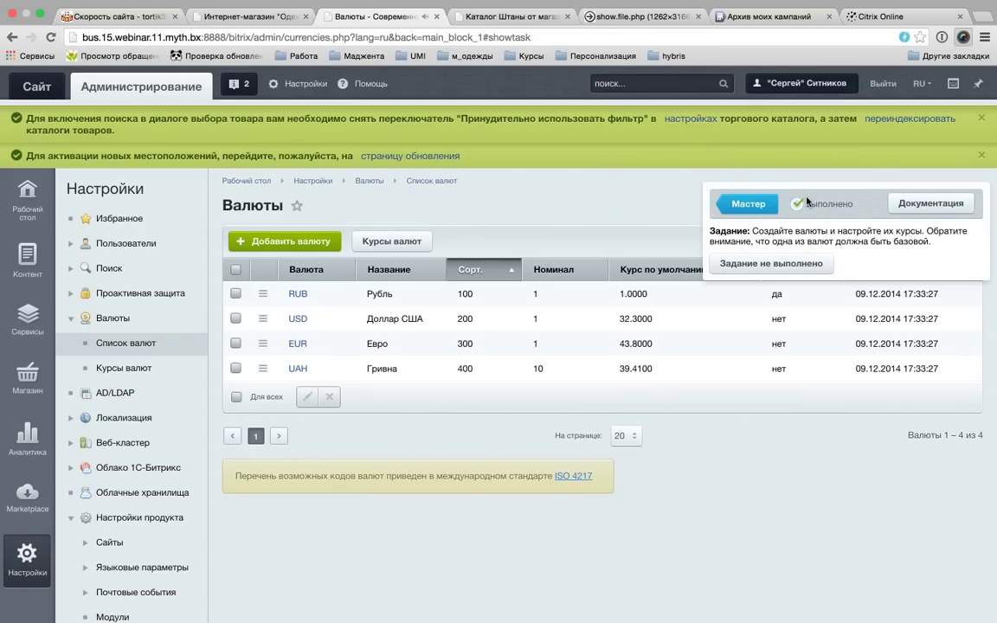
left_click(743, 204)
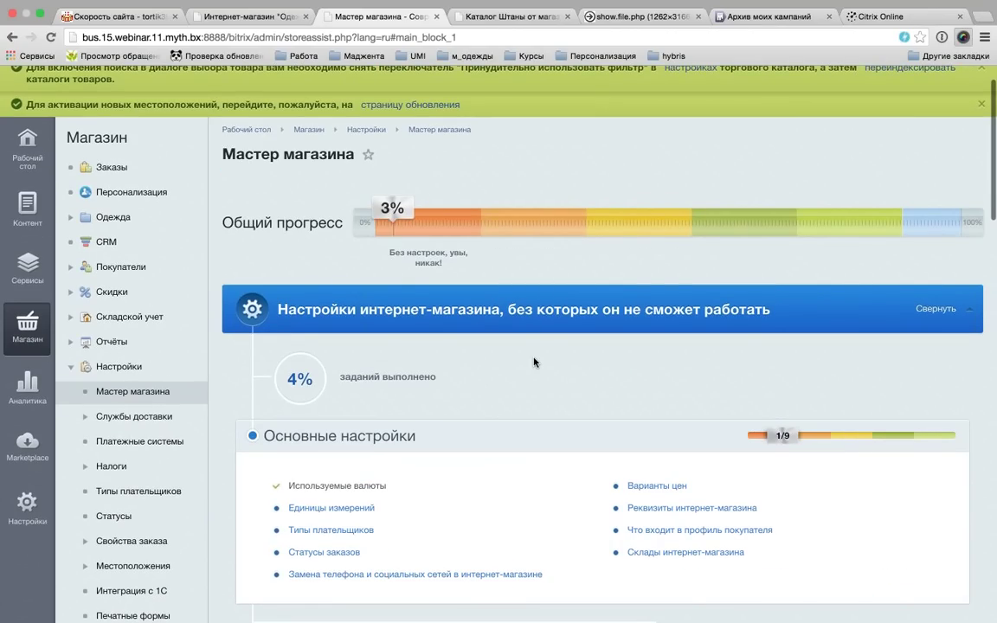
- Open the Единицы измерений task from Основные настройки and mark it as completed
scroll(537, 351, "down", 3)
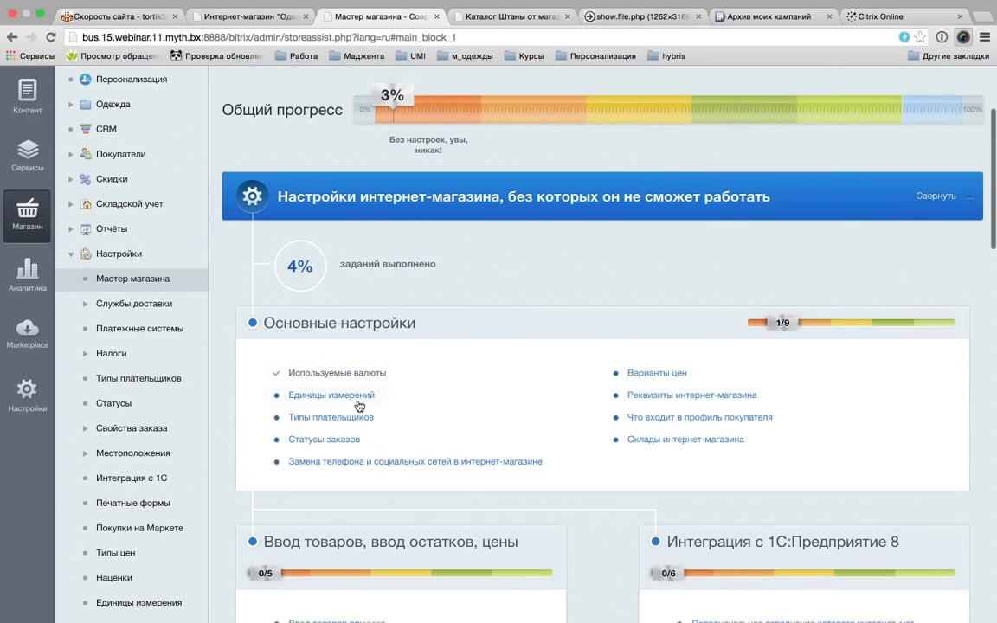
left_click(353, 400)
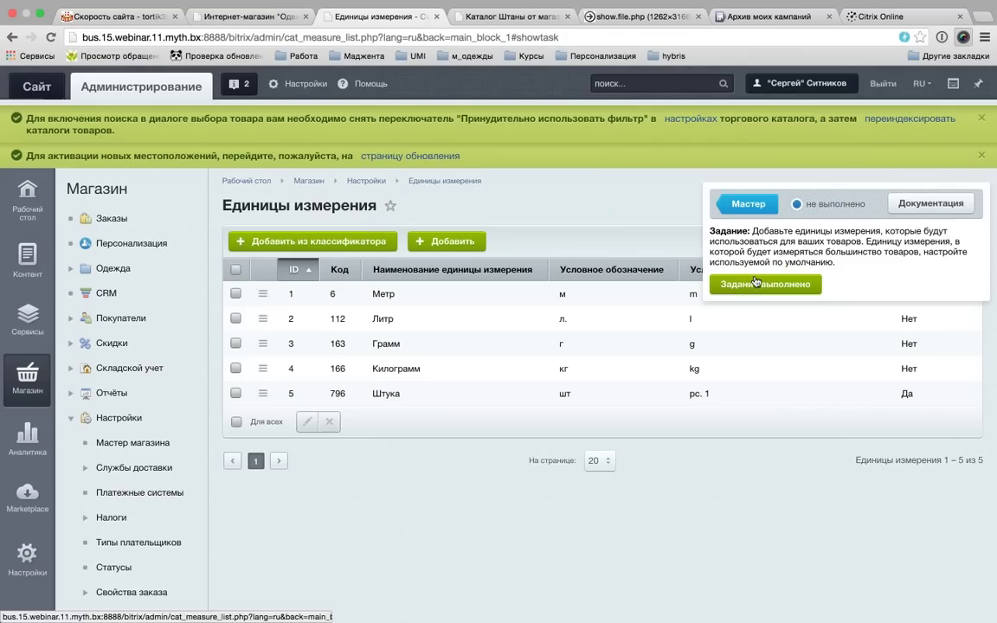
left_click(758, 286)
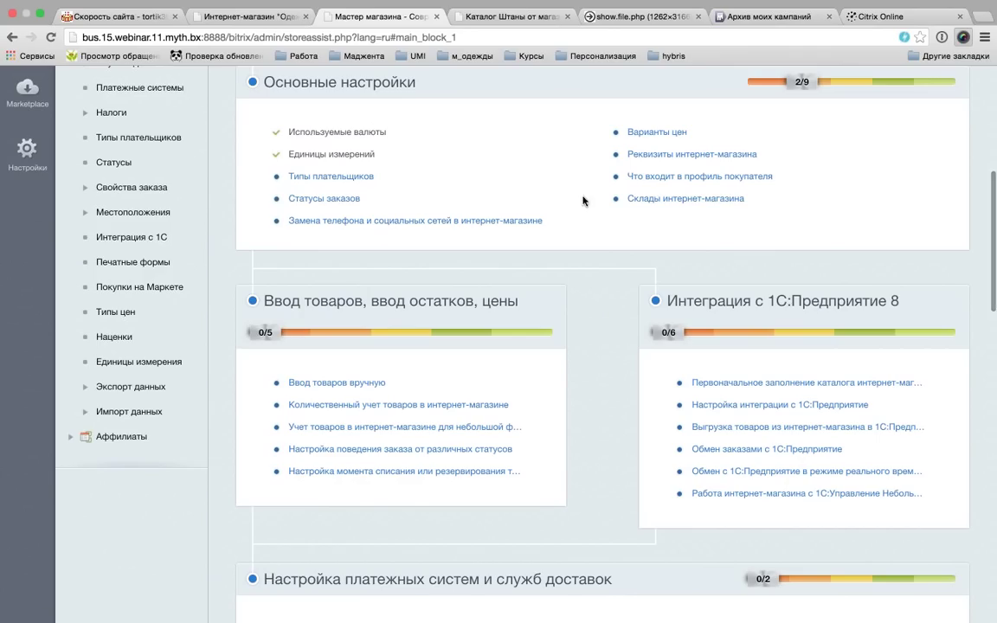
- Open the Типы плательщиков task from Основные настройки, mark it as completed and return to Мастер магазина
scroll(370, 338, "up", 2)
left_click(336, 342)
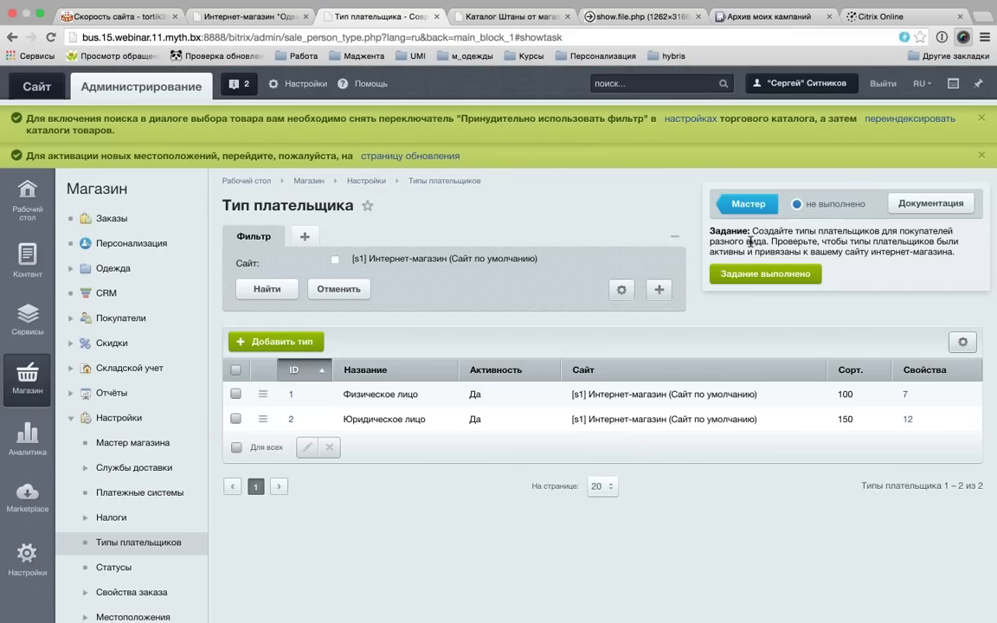
left_click(774, 275)
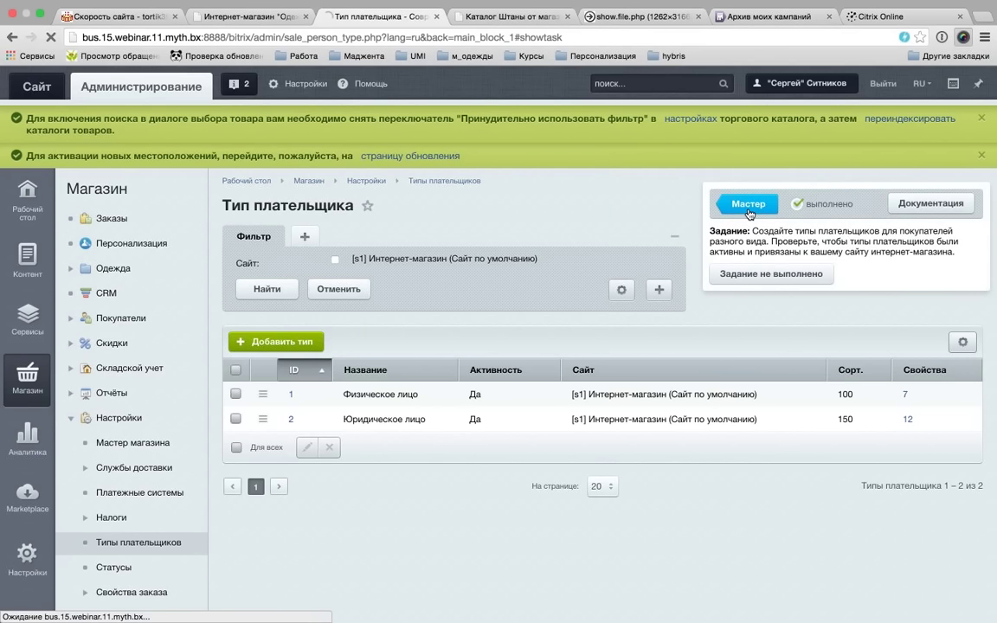
scroll(558, 219, "up", 5)
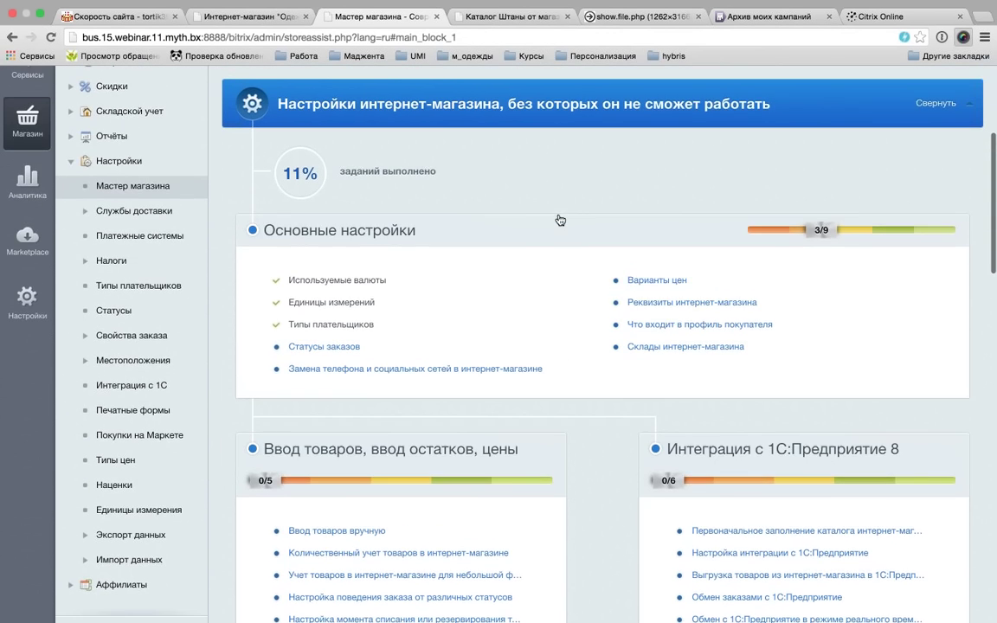
- Mark the Статусы заказов task as completed and go back to the Основные настройки block in Мастер магазина
left_click(327, 414)
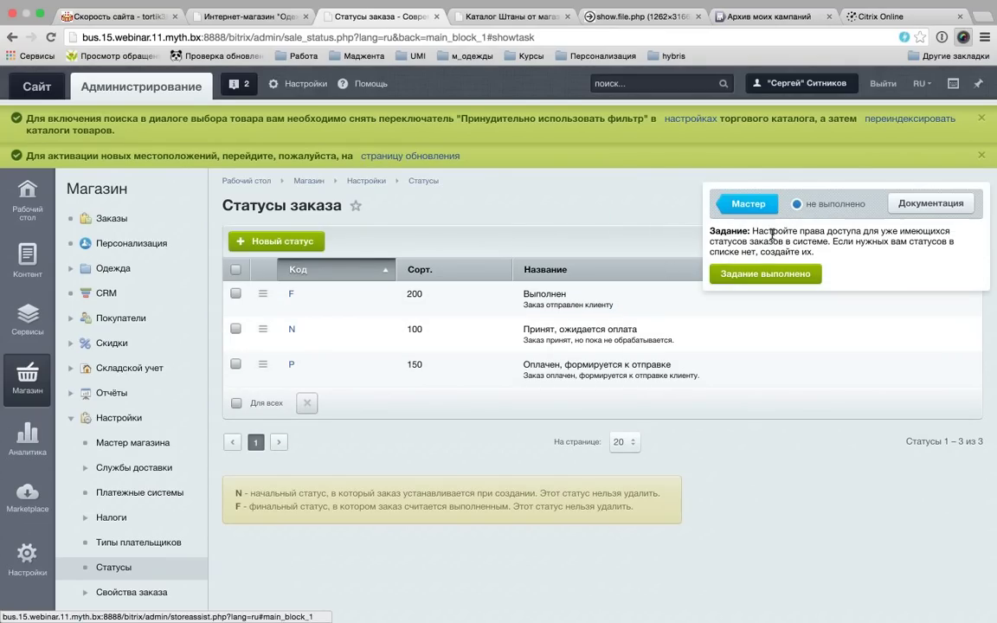
left_click(765, 274)
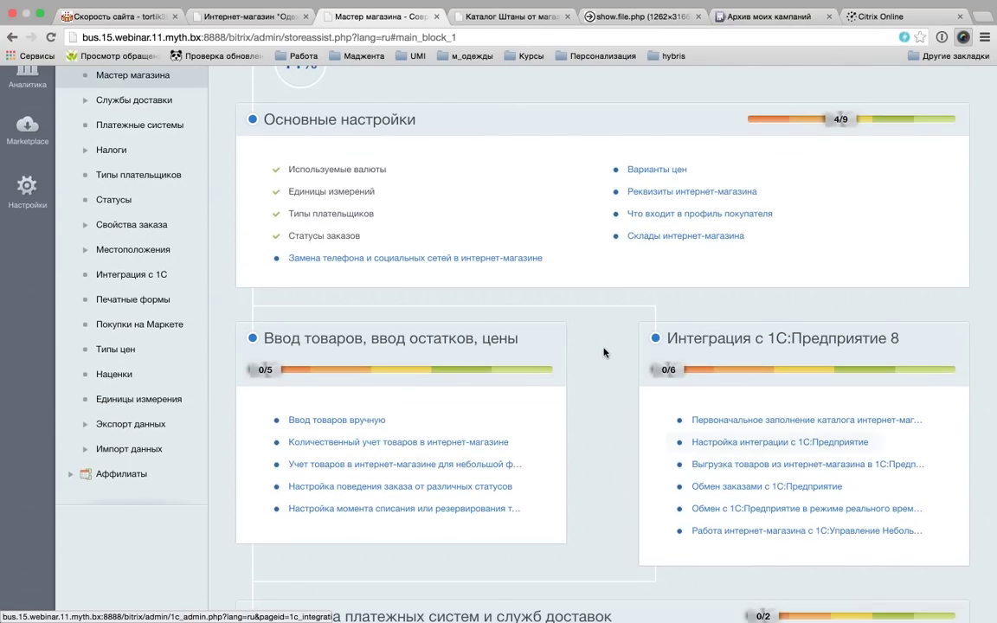
scroll(605, 353, "up", 3)
scroll(605, 354, "up", 1)
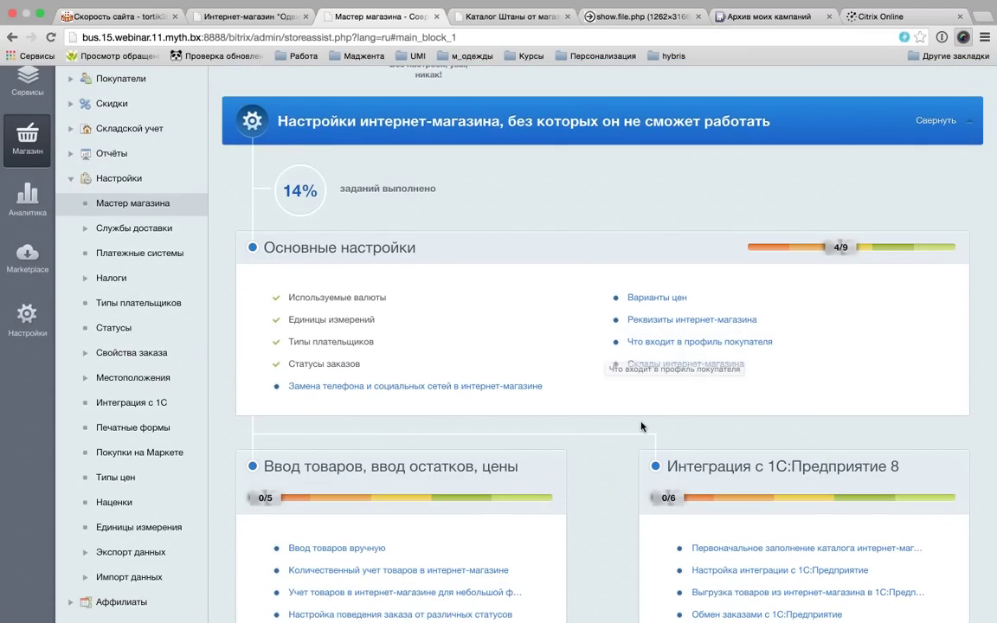
- Look through all task blocks of Мастер магазина down to Техническая поддержка вашего интернет бизнеса and return to Общий прогресс
scroll(651, 421, "down", 2)
scroll(652, 421, "down", 1)
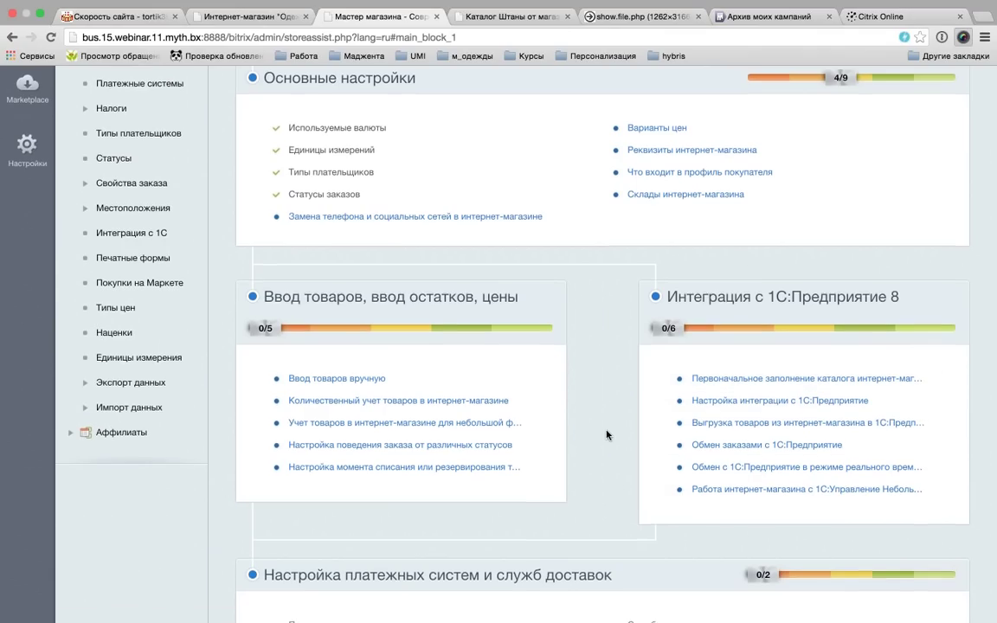
scroll(611, 451, "down", 5)
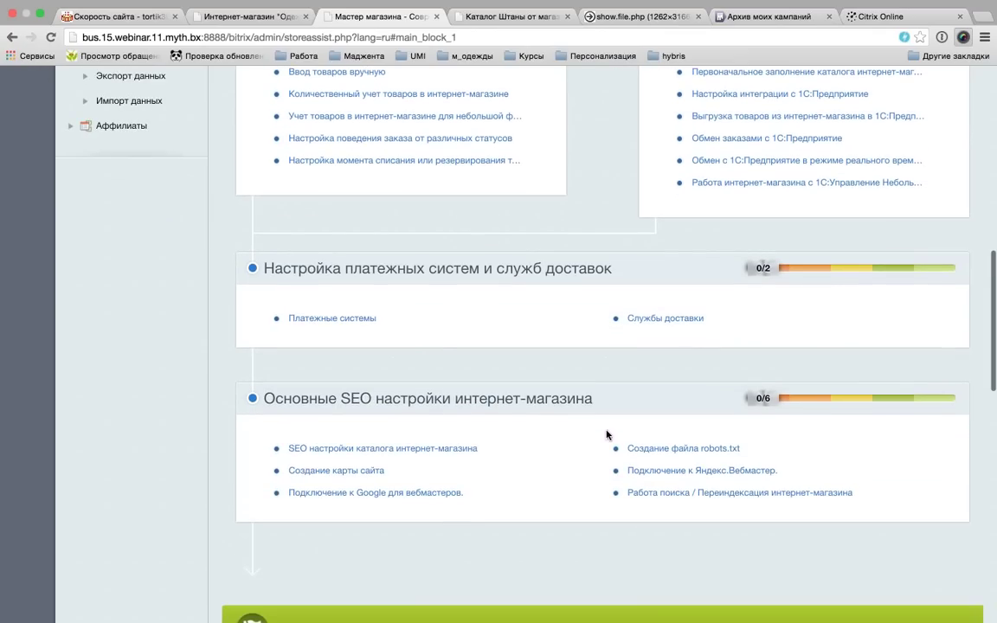
scroll(606, 434, "down", 3)
scroll(607, 434, "down", 2)
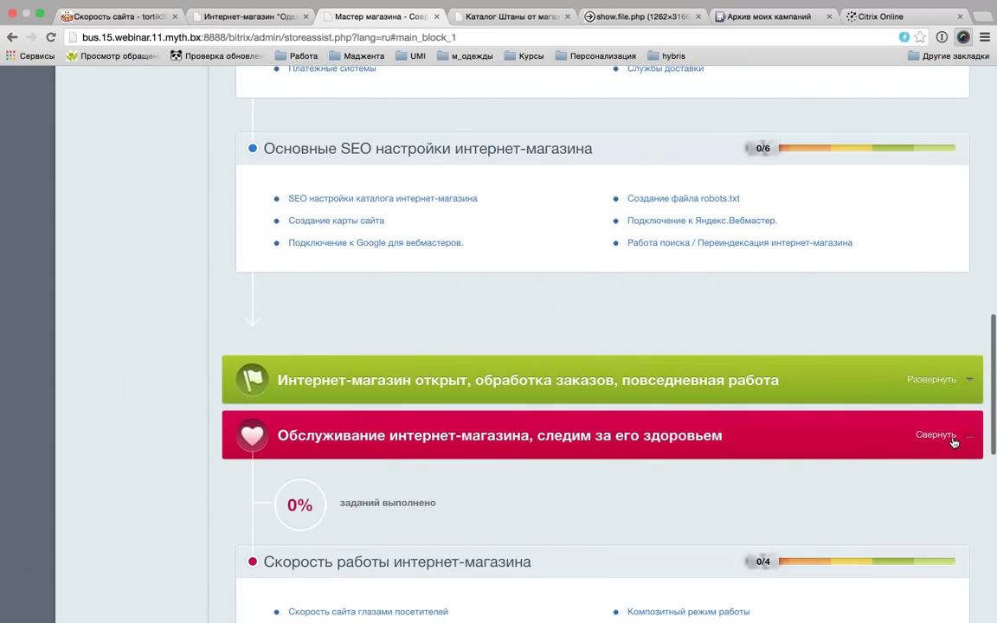
scroll(786, 457, "down", 4)
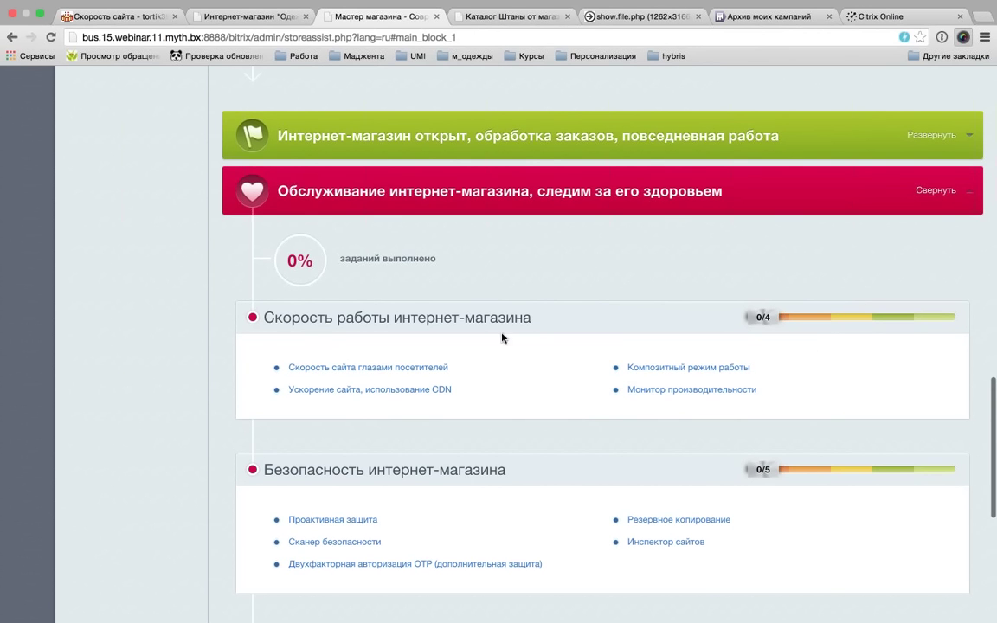
scroll(481, 313, "down", 3)
scroll(482, 310, "down", 3)
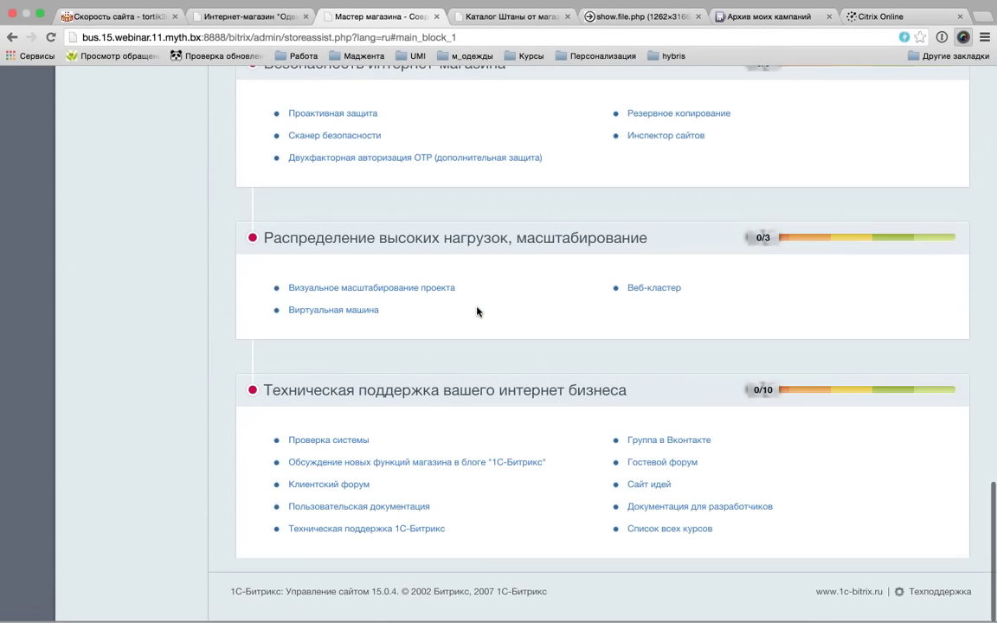
scroll(476, 312, "up", 2)
scroll(477, 312, "up", 15)
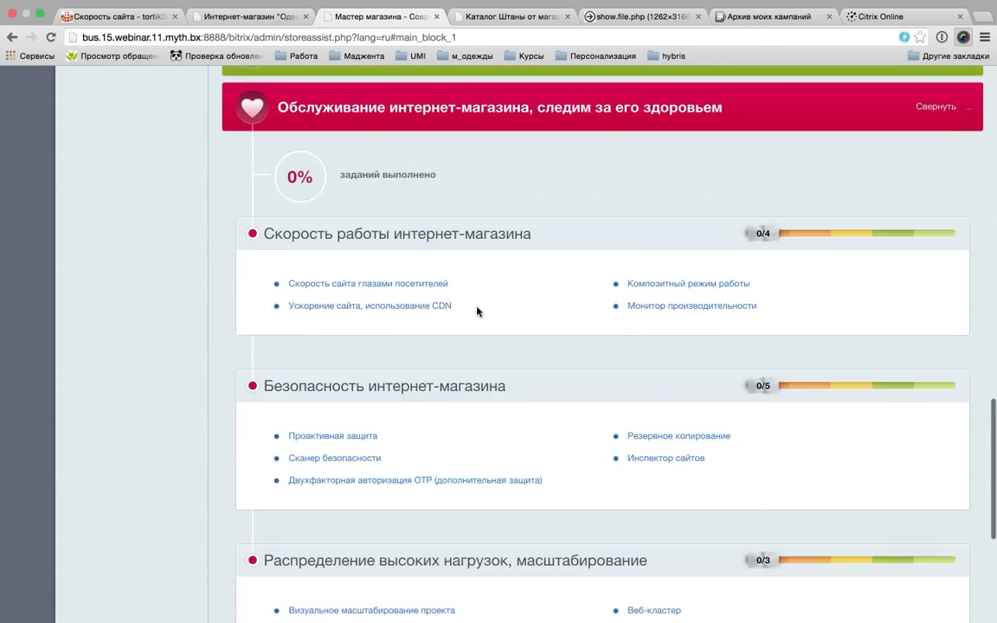
scroll(477, 312, "up", 7)
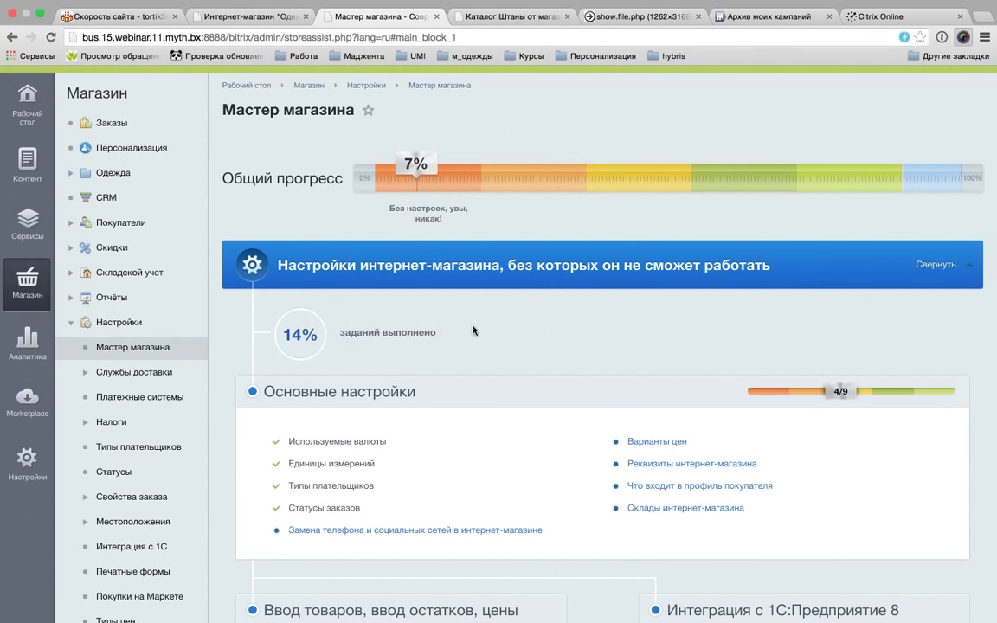
- Review the Скорость работы and Безопасность интернет-магазина task blocks and return to Основные настройки
scroll(473, 330, "down", 15)
scroll(474, 329, "down", 3)
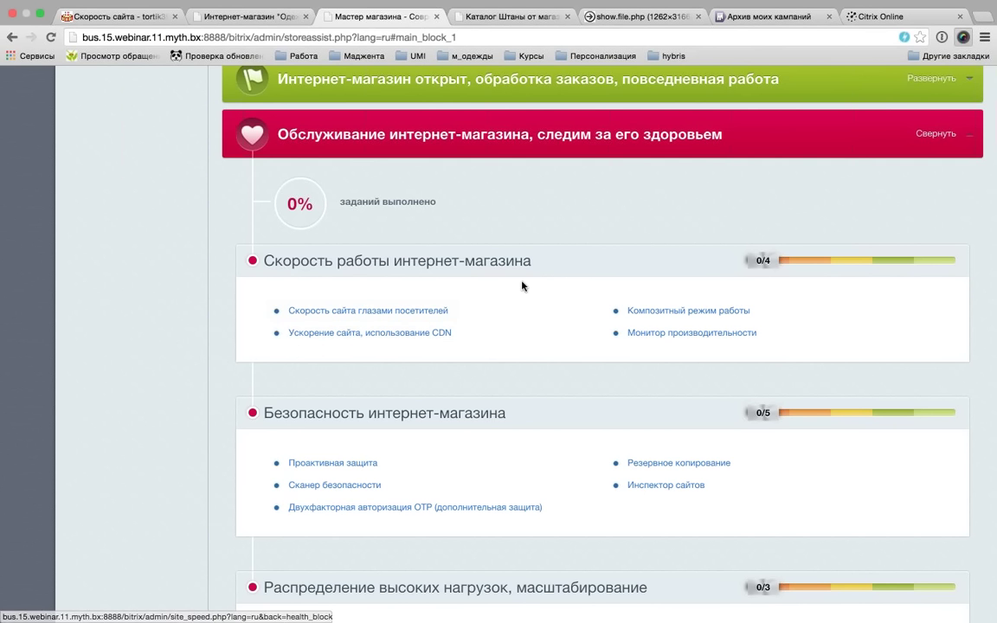
scroll(541, 273, "up", 3)
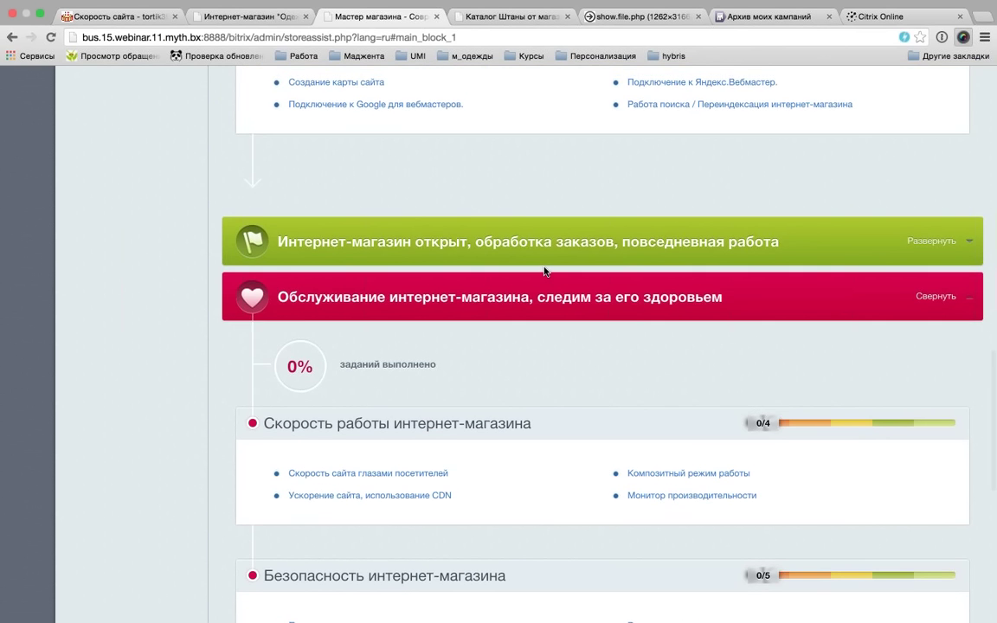
scroll(545, 273, "up", 5)
scroll(545, 272, "up", 15)
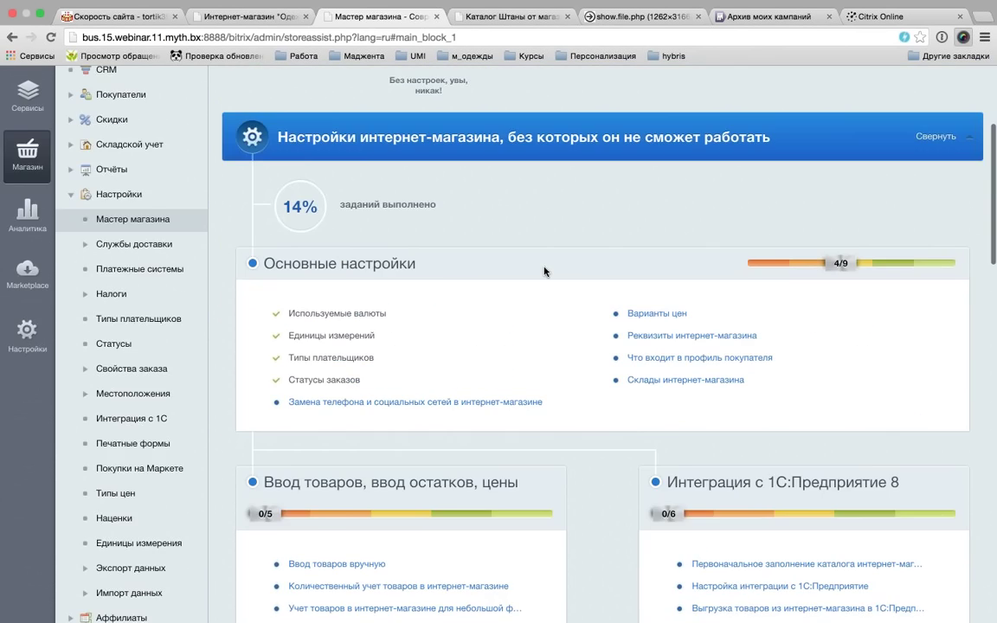
- Move the Общий прогресс marker to 100% to preview the Прогресс заказов stage, and let it go
scroll(545, 272, "down", 2)
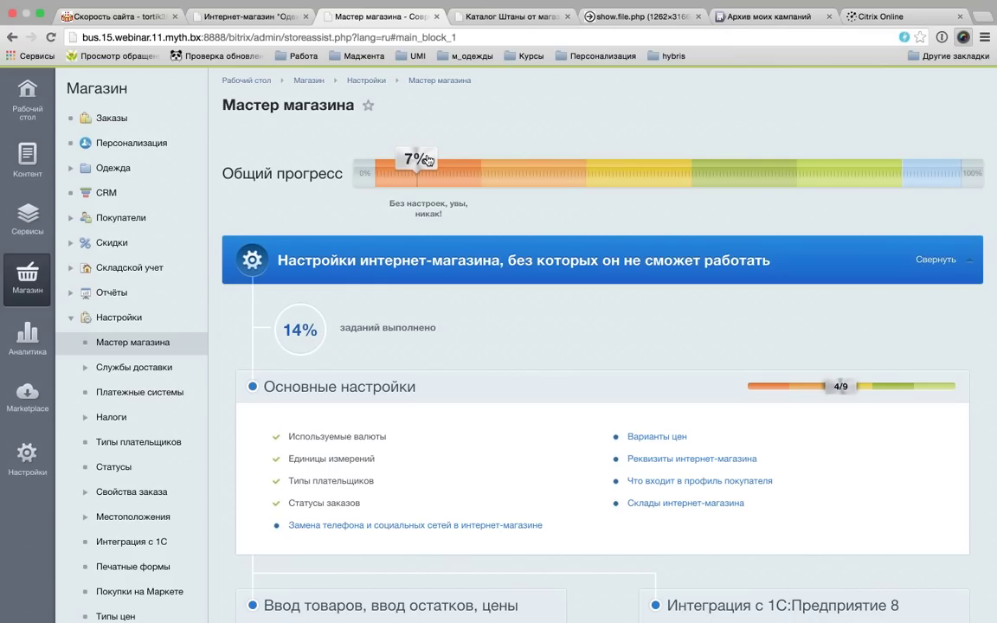
scroll(418, 161, "up", 1)
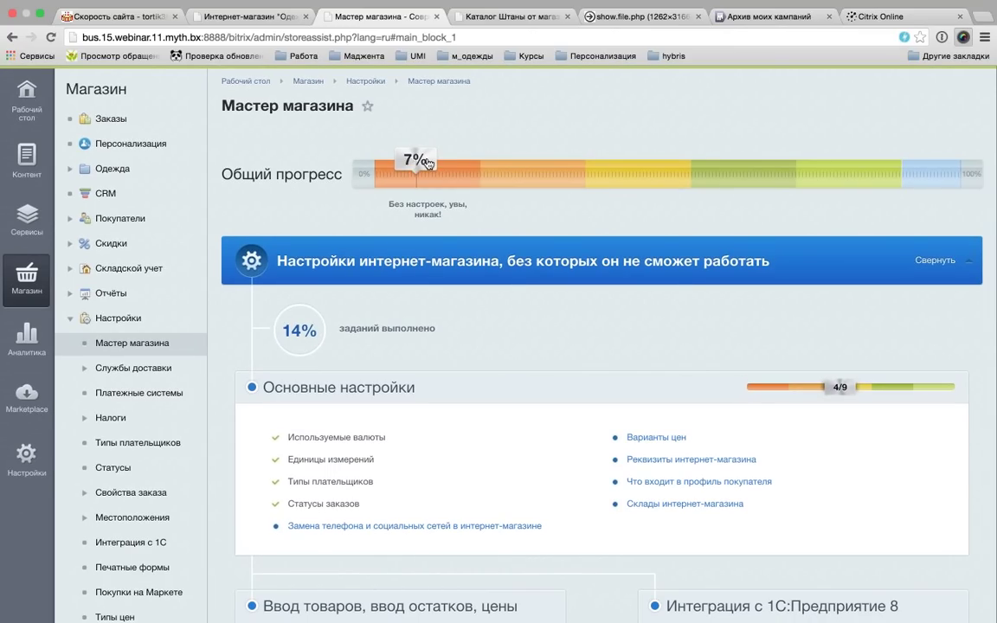
left_click_drag(427, 163, 959, 168)
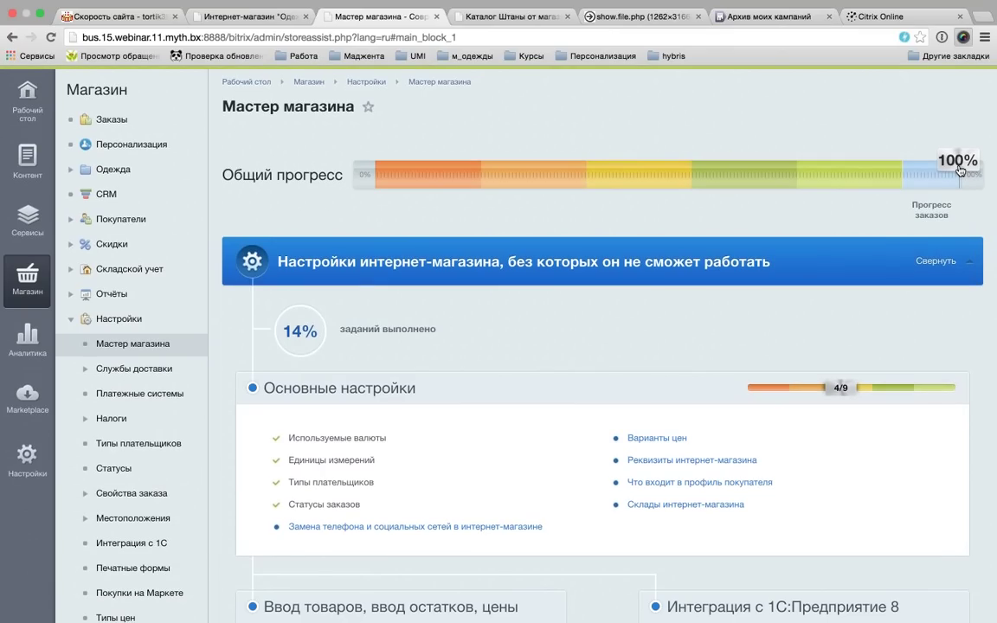
scroll(718, 127, "up", 1)
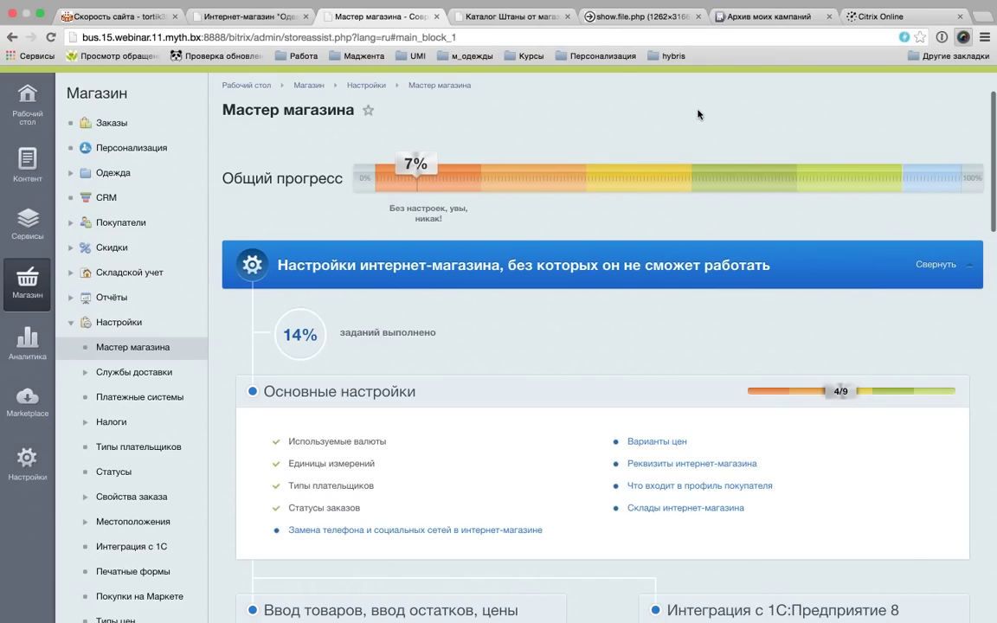
scroll(623, 118, "up", 3)
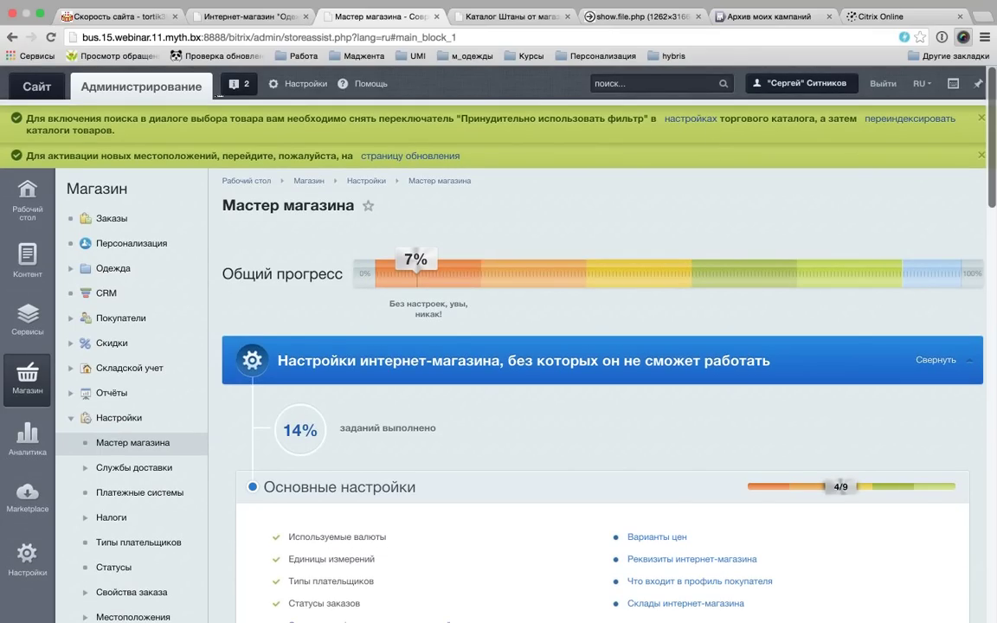
- Exit full-screen view and collapse the Настройки интернет-магазина and Обслуживание интернет-магазина sections
left_click(39, 13)
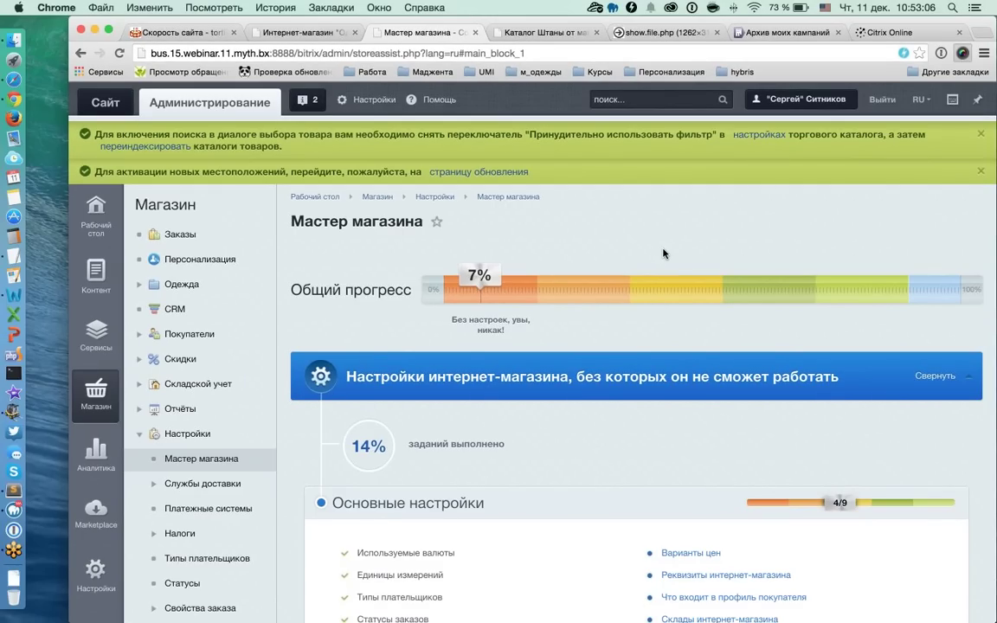
scroll(712, 252, "down", 3)
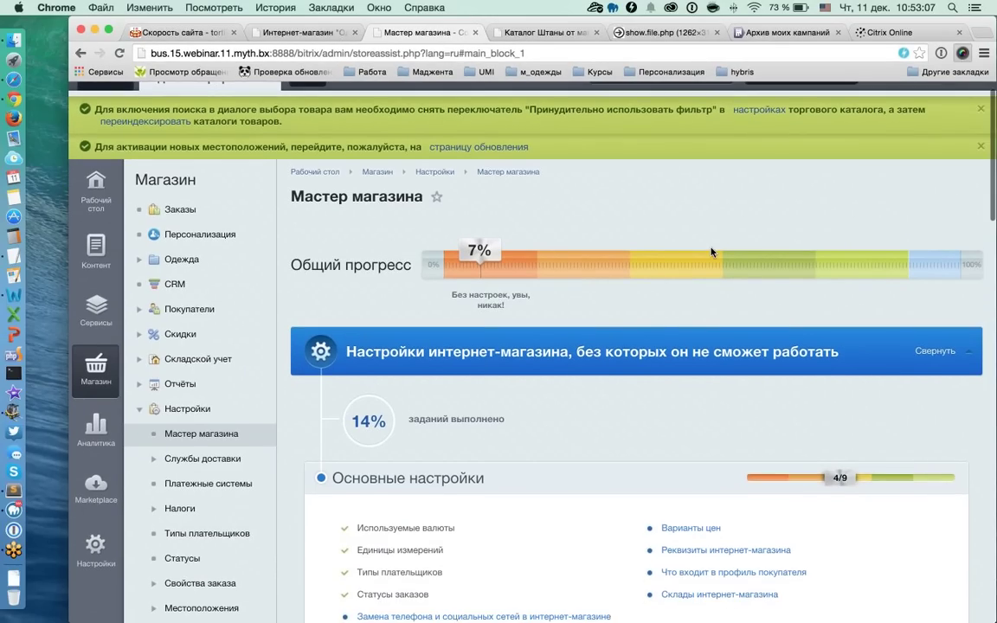
left_click(922, 306)
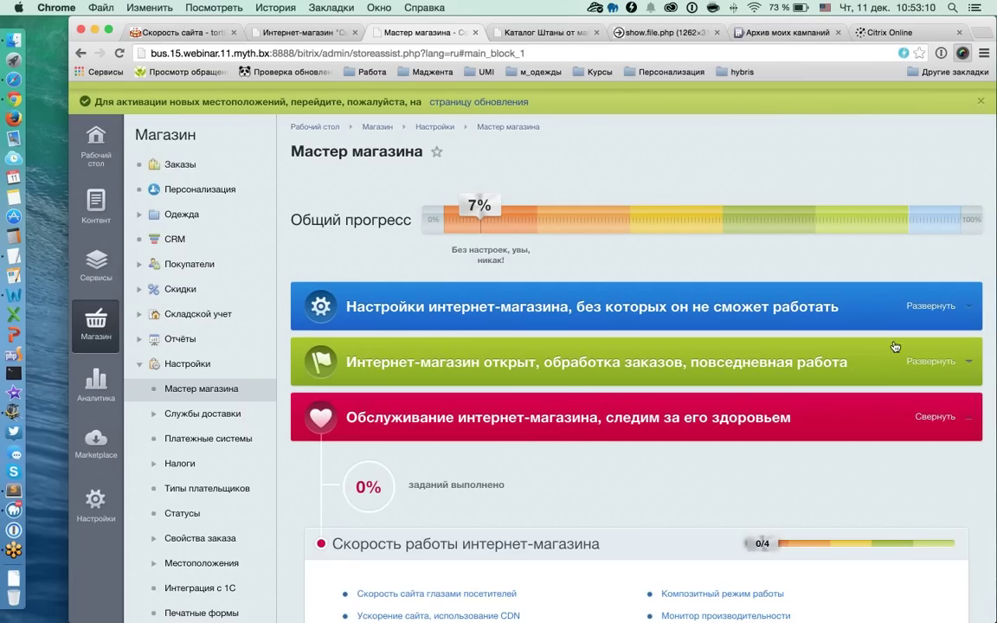
left_click(916, 416)
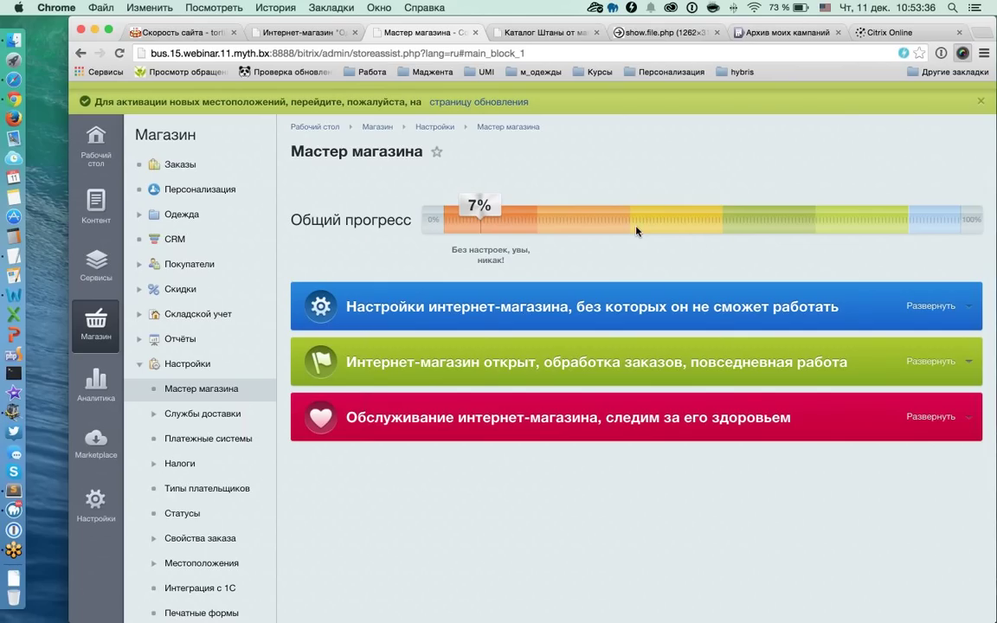
scroll(619, 245, "up", 3)
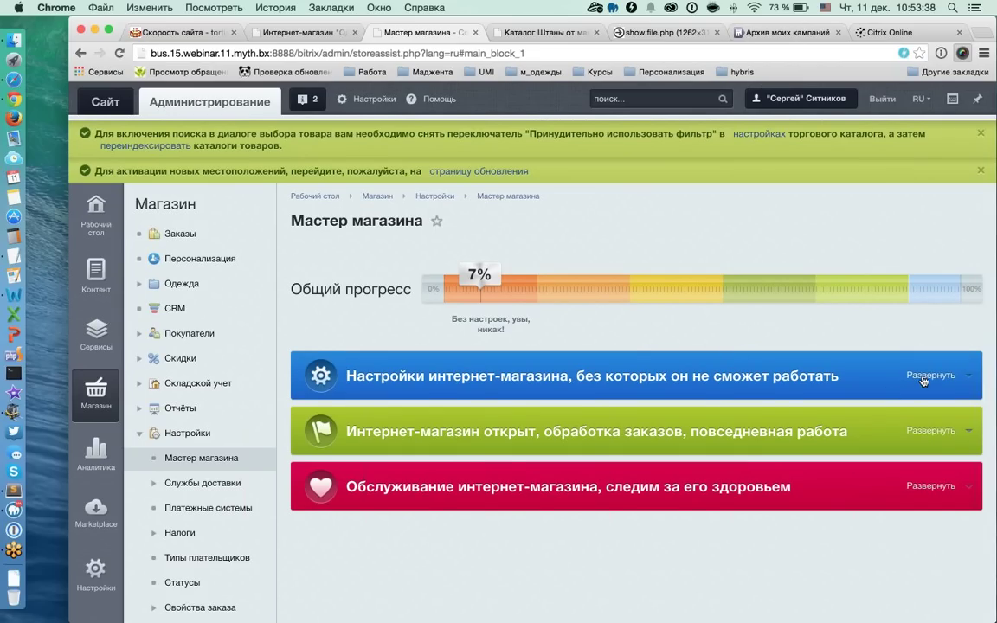
- Expand the Настройки интернет-магазина section, reopen the completed Статусы заказов task and return to the wizard
left_click(632, 365)
scroll(472, 461, "down", 3)
left_click(430, 445)
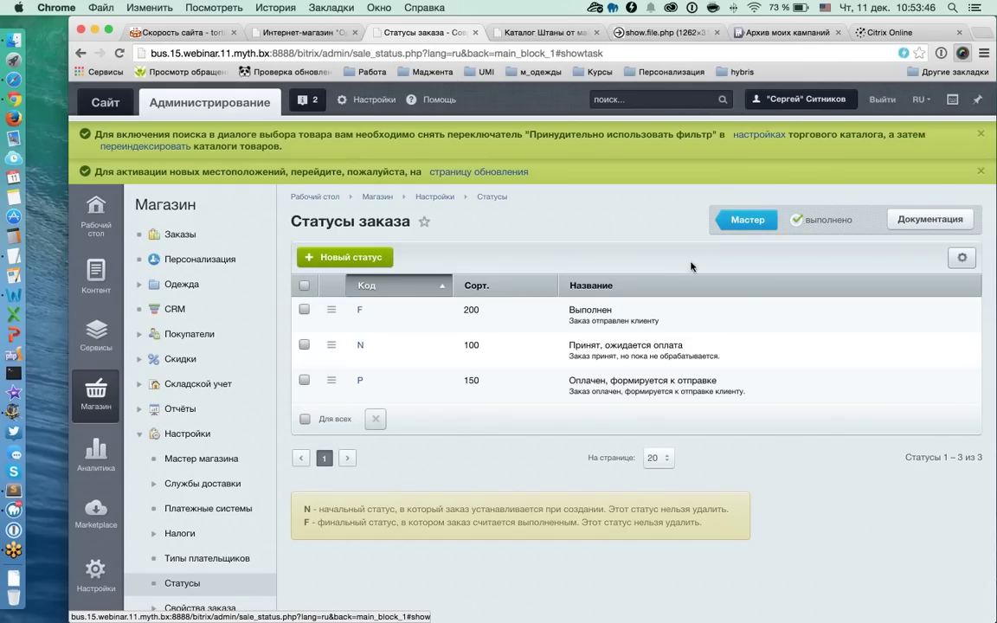
left_click(729, 227)
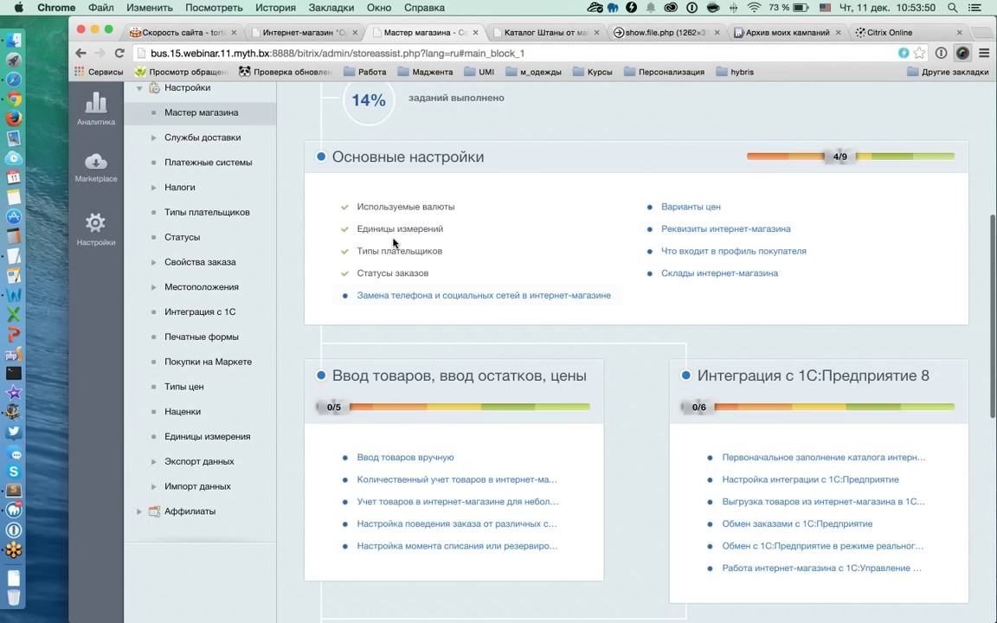
- Reopen the completed Единицы измерений task and return to Мастер магазина
left_click(398, 232)
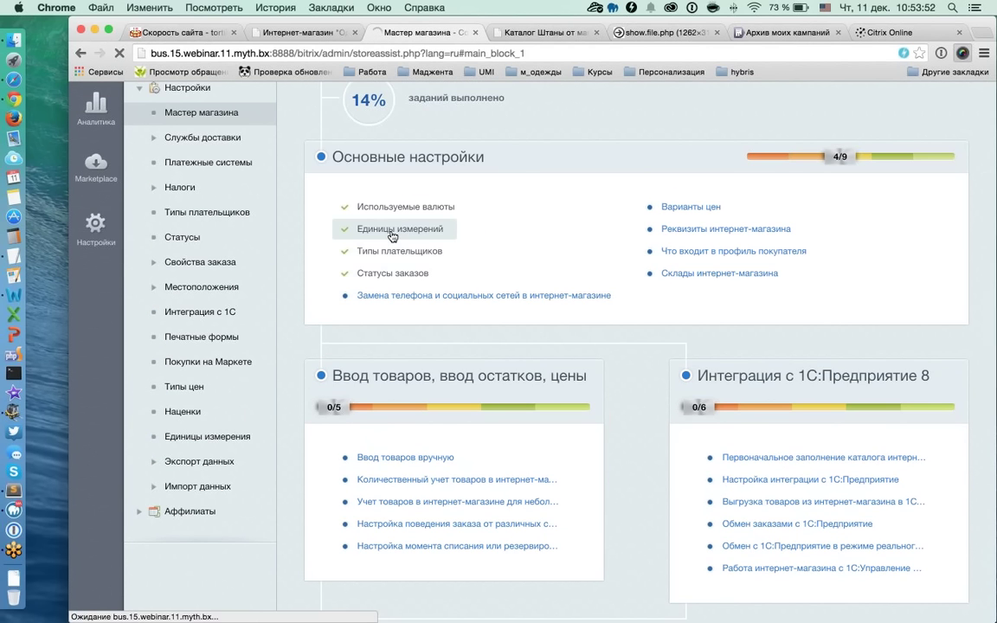
left_click(748, 220)
left_click(731, 296)
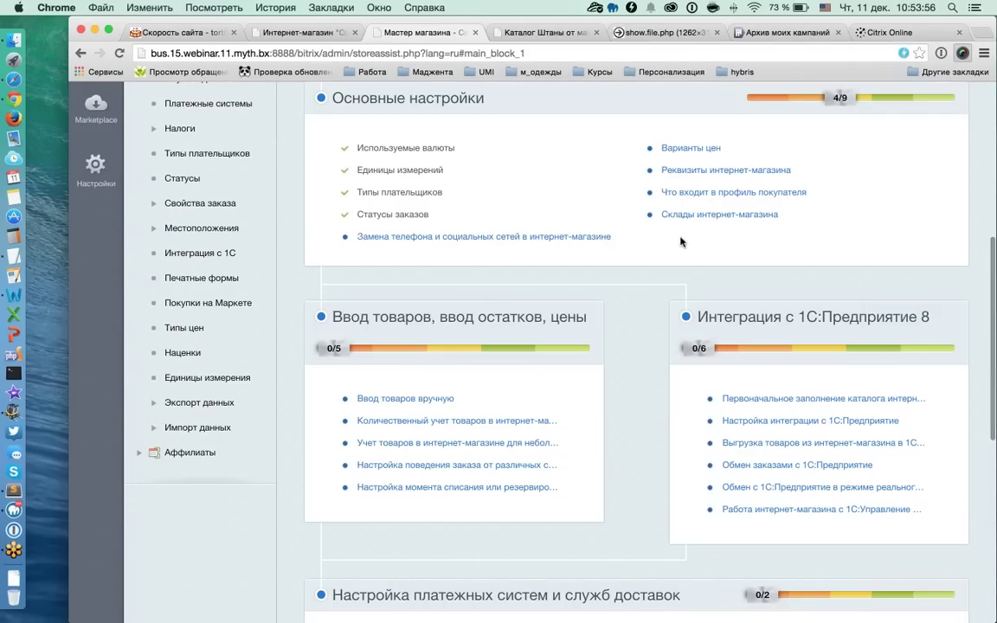
- View the Замена телефона и социальных сетей в интернет-магазине task and return to Общий прогресс in Мастер магазина
scroll(400, 194, "down", 1)
left_click(401, 191)
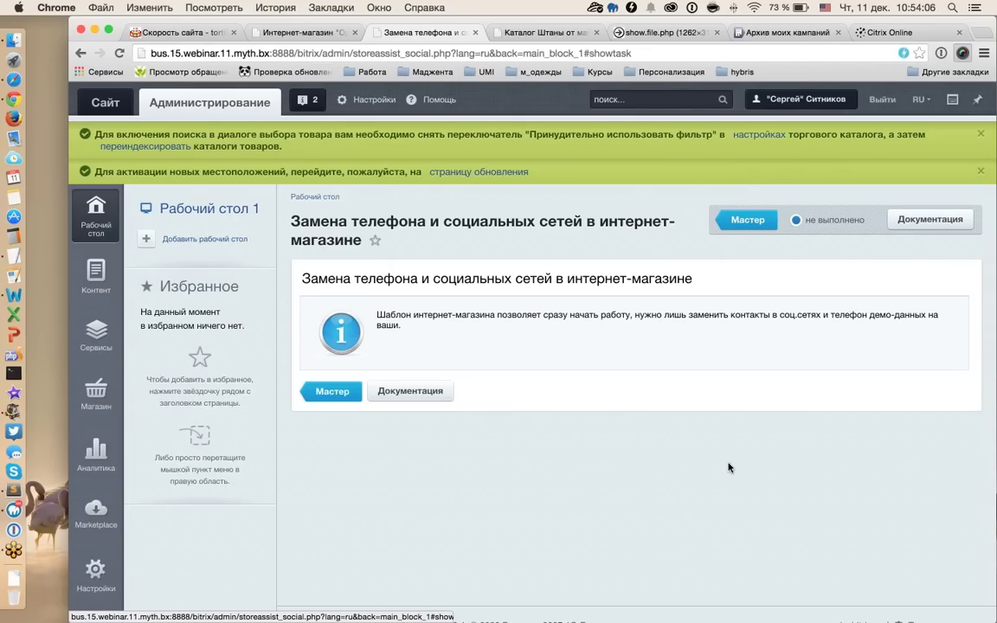
mouse_move(690, 239)
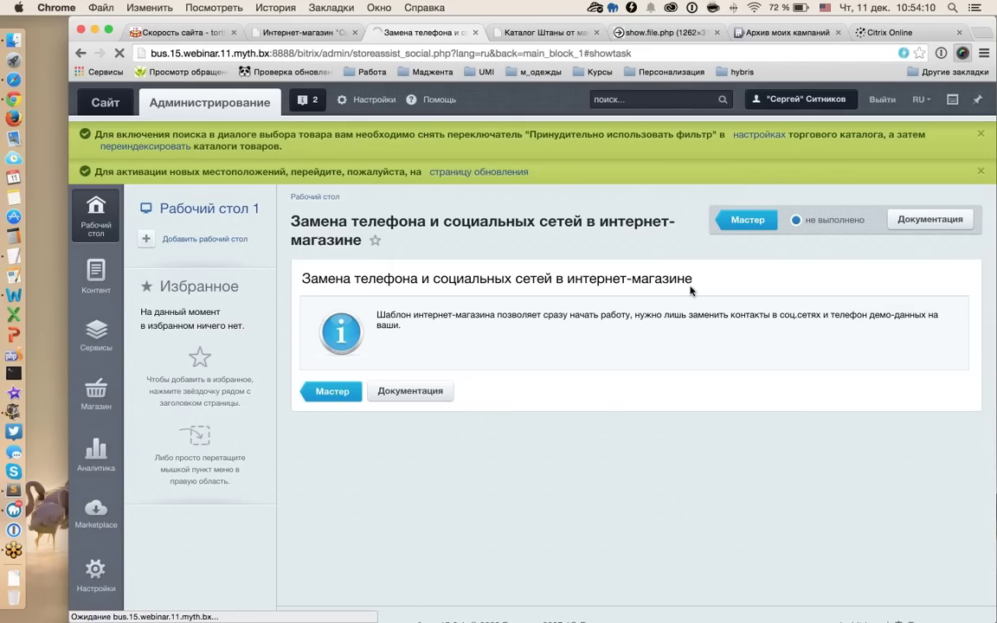
left_click(748, 219)
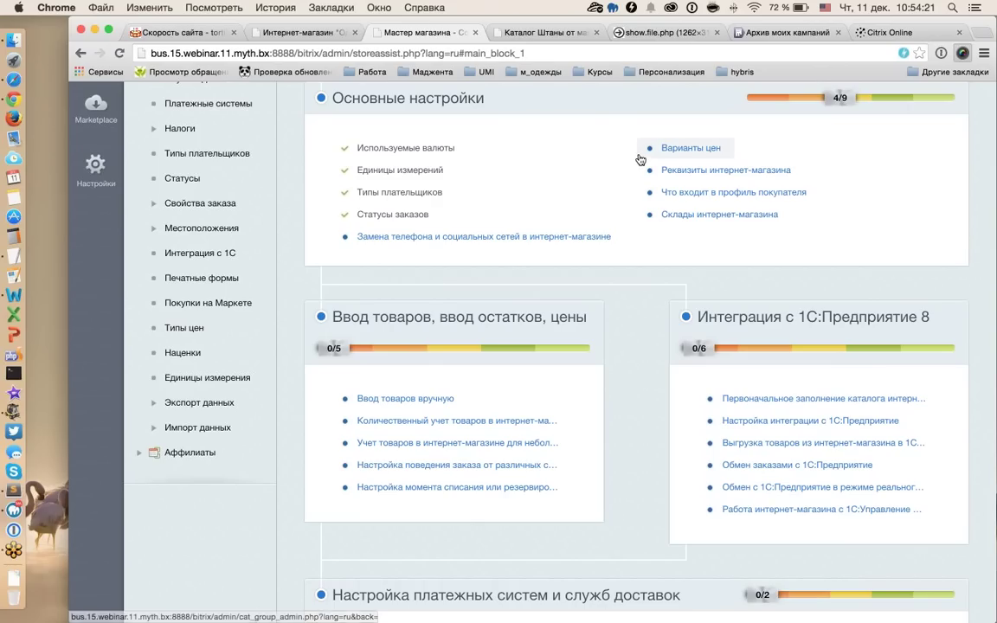
scroll(592, 149, "up", 5)
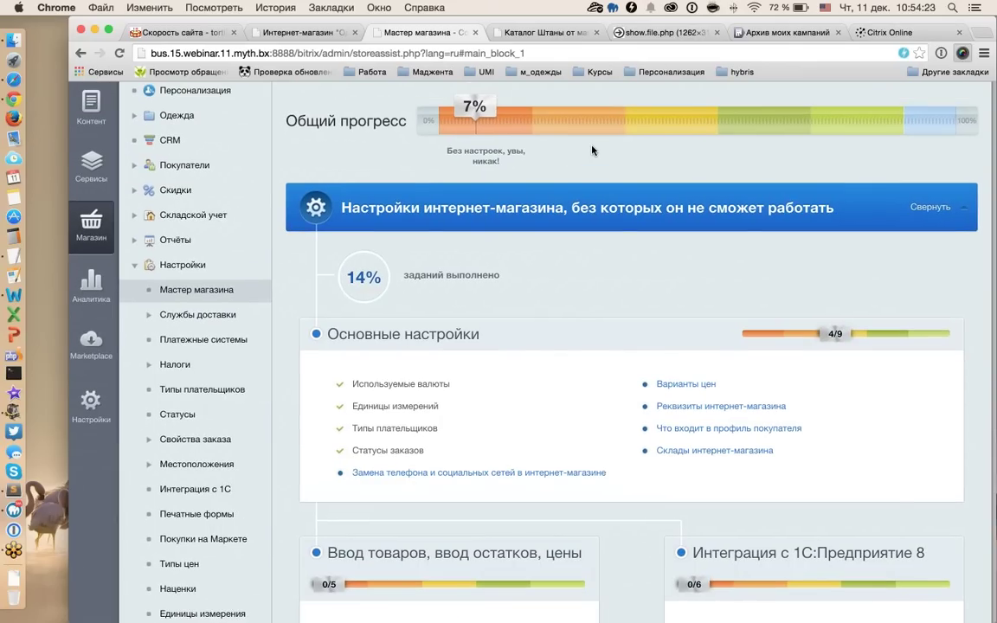
scroll(593, 150, "up", 3)
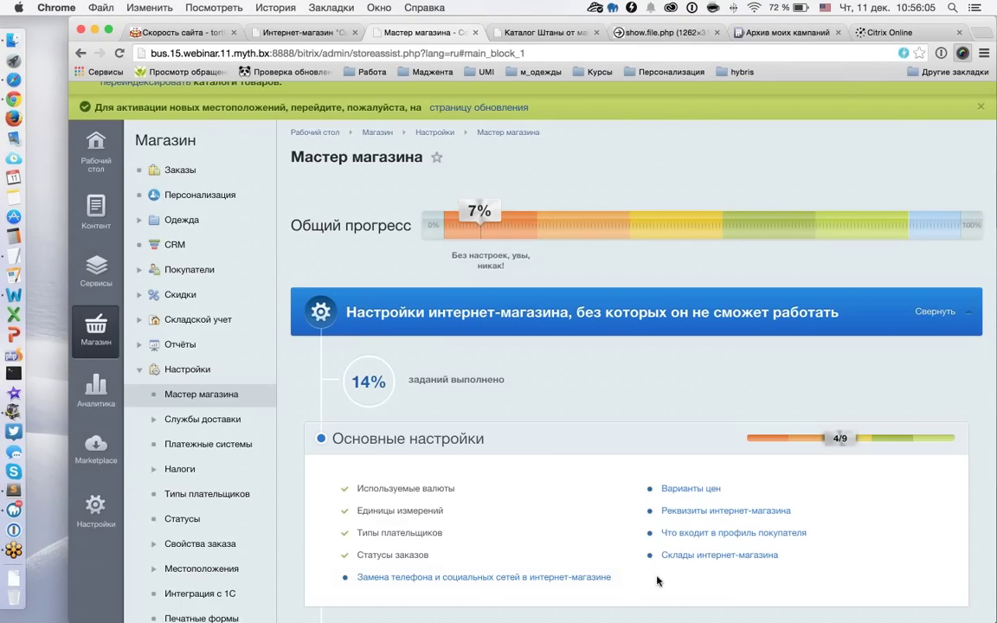
- Review the Общий прогресс scale and the task groups of the Настройки интернет-магазина section in Мастер магазина
scroll(616, 413, "down", 10)
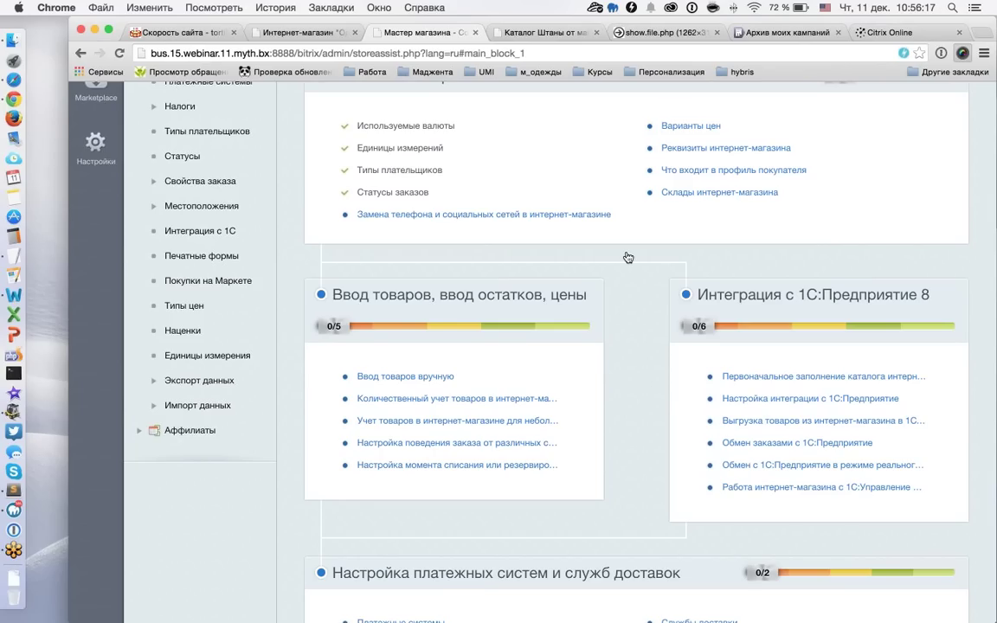
scroll(629, 257, "up", 15)
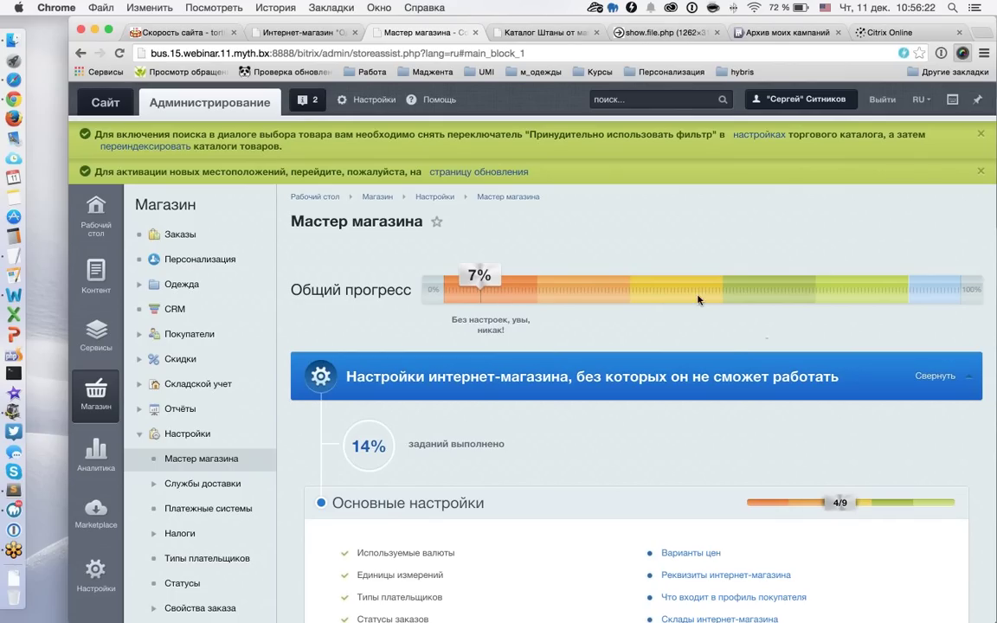
scroll(730, 359, "down", 5)
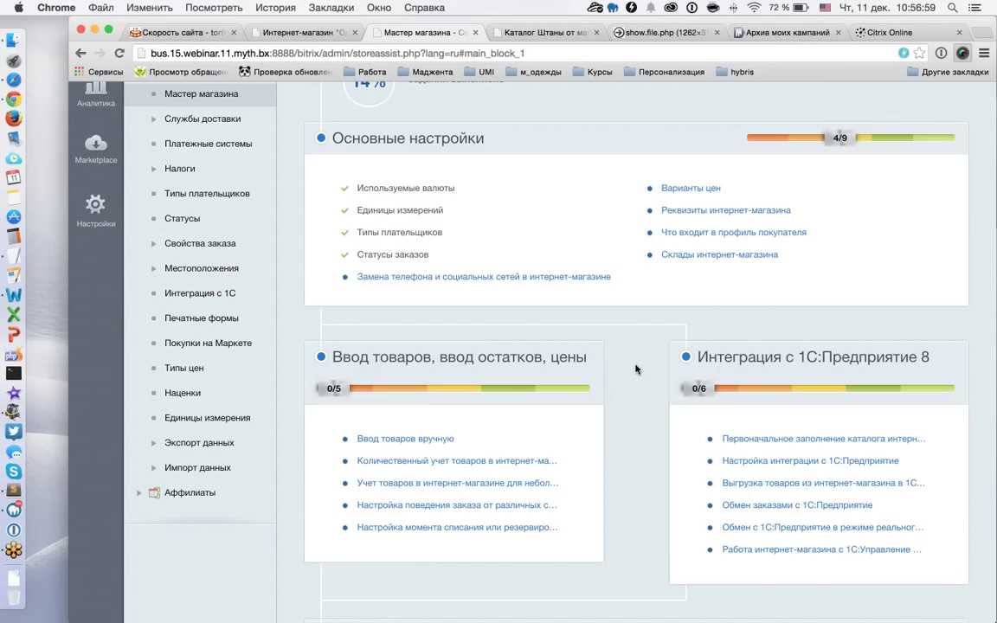
scroll(636, 370, "up", 4)
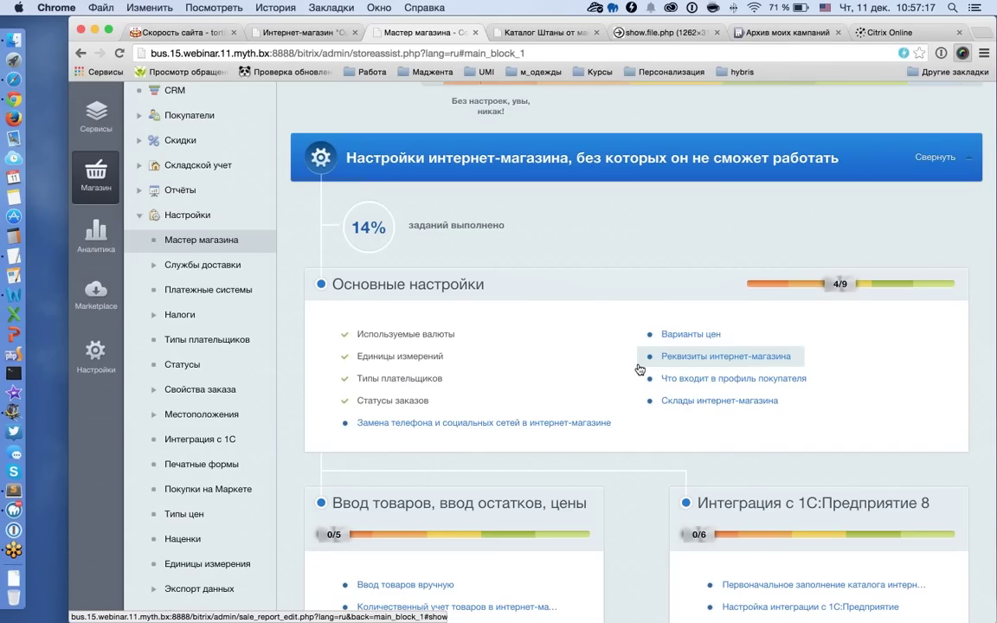
scroll(575, 354, "up", 1)
scroll(576, 354, "up", 2)
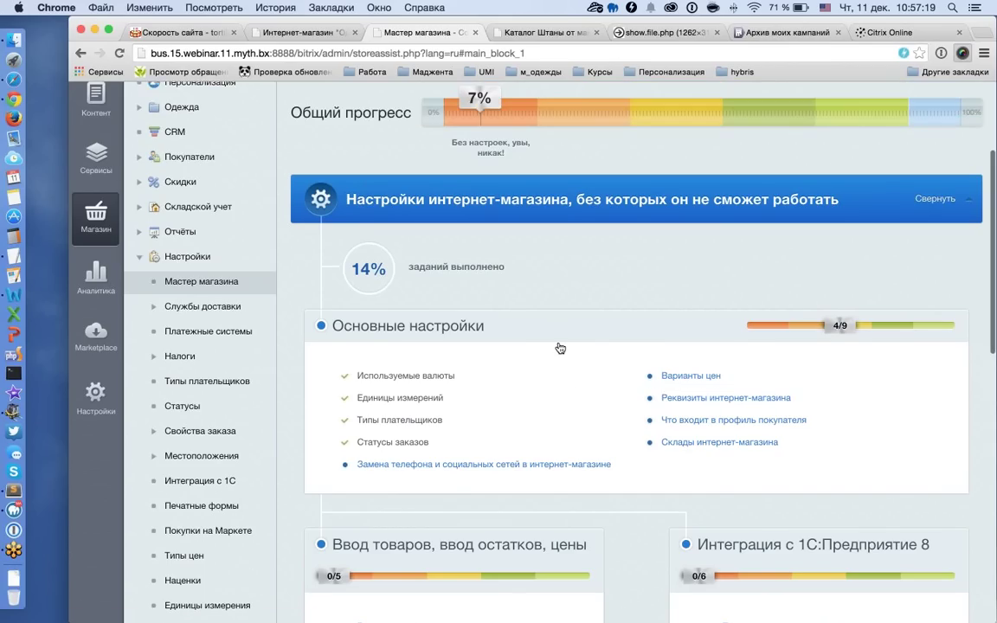
scroll(560, 348, "up", 5)
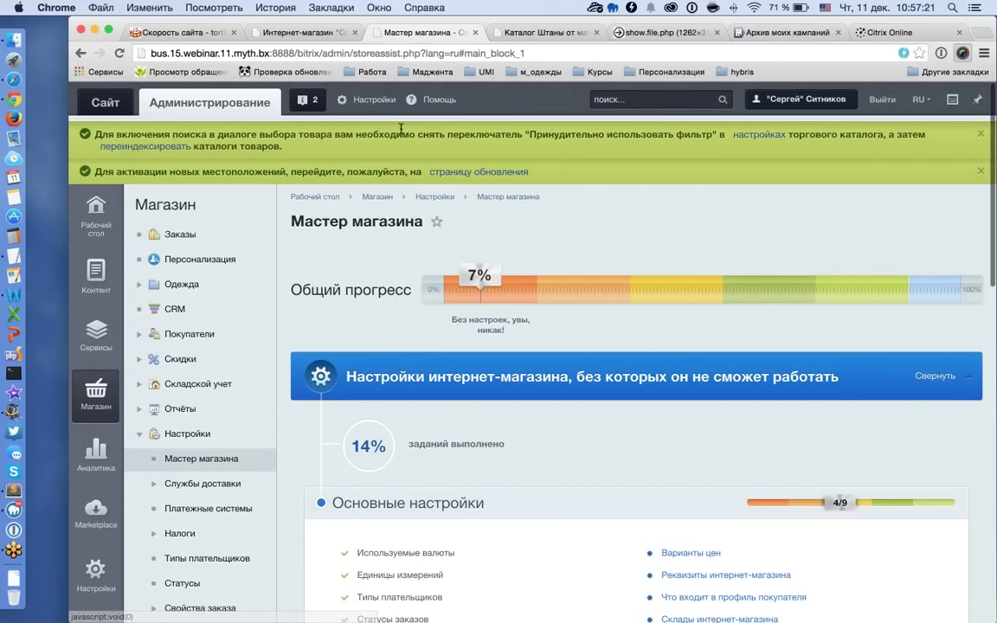
- View the partner name and support link fields in the Мастер магазина module settings and return to the wizard
left_click(340, 97)
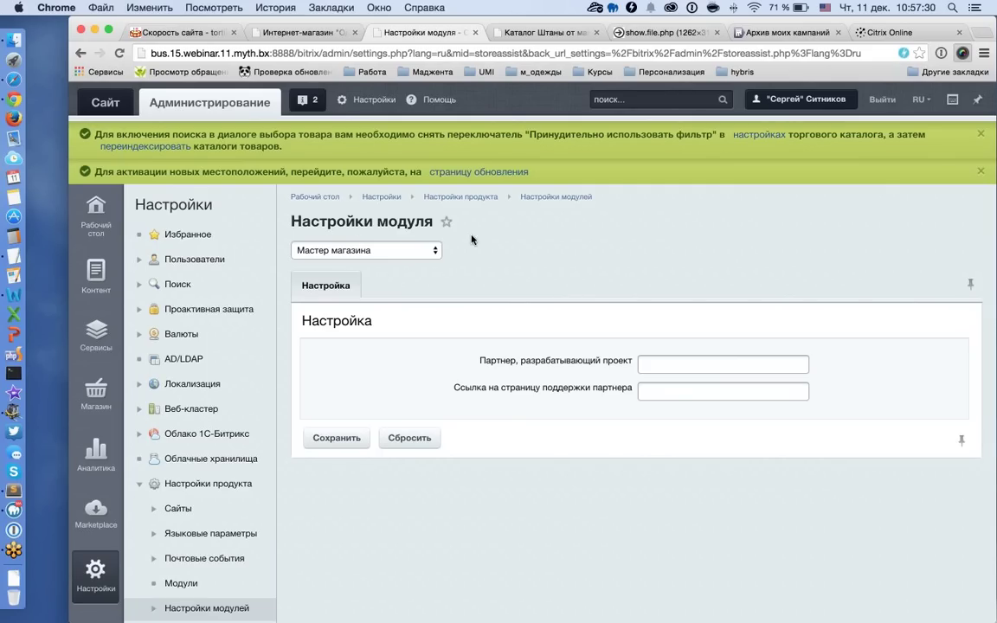
left_click(791, 363)
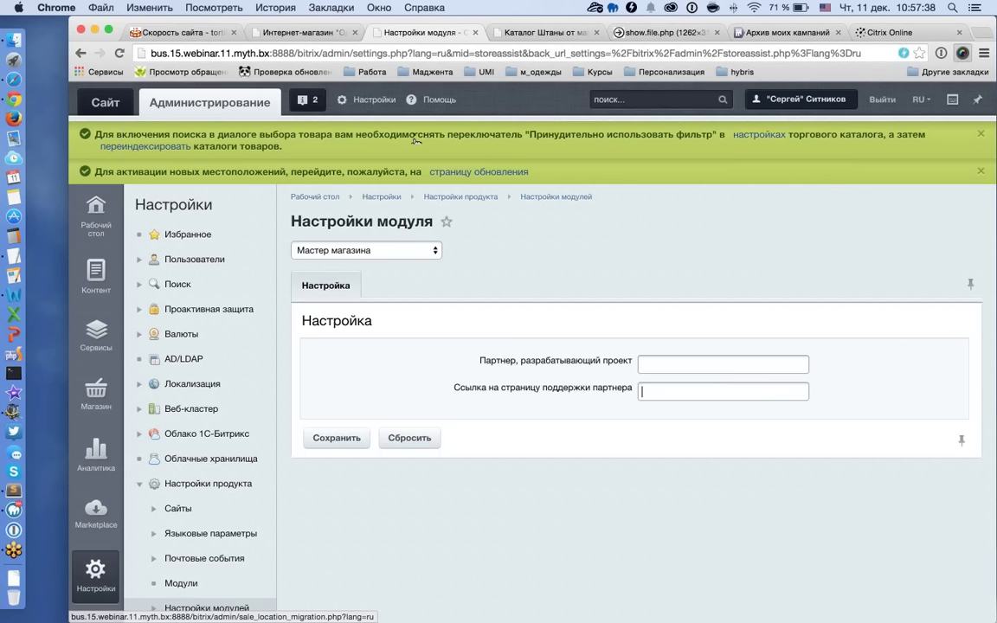
left_click(81, 53)
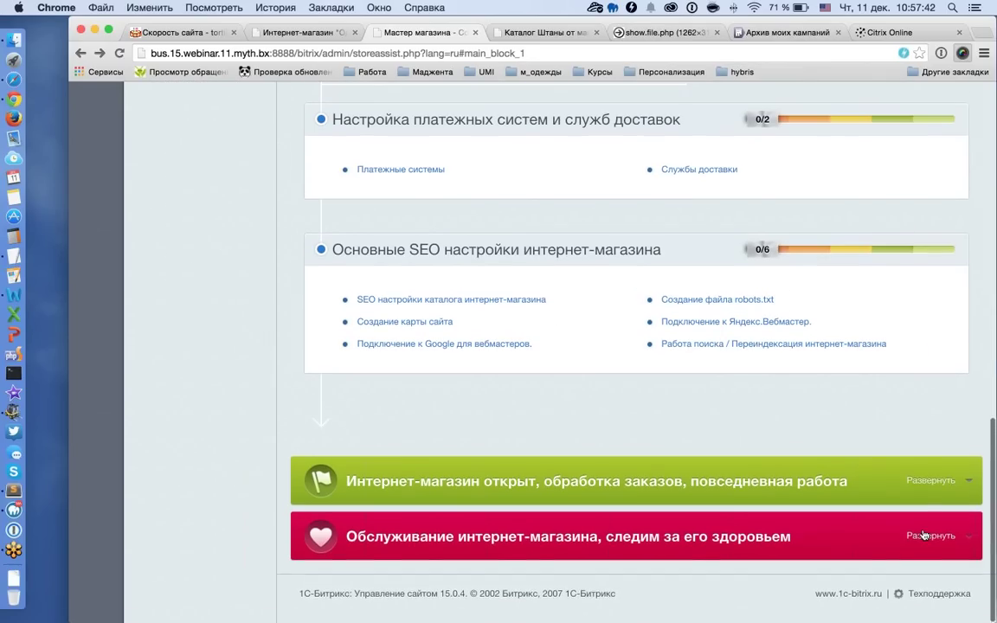
- Review the Обслуживание интернет-магазина tasks down to Техническая поддержка, and collapse this section and Настройки интернет-магазина
scroll(724, 408, "down", 3)
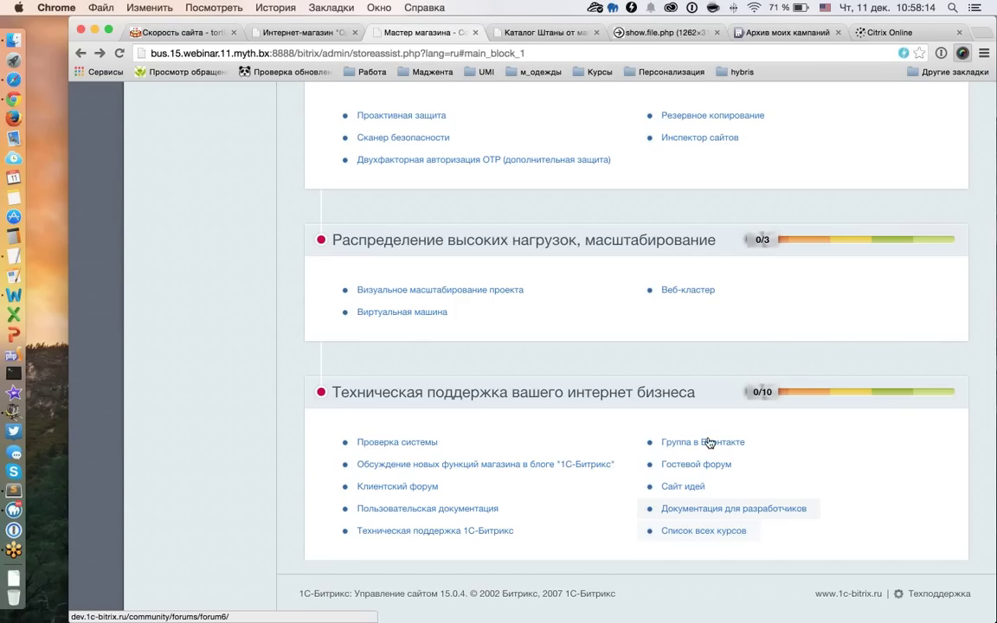
scroll(709, 417, "up", 20)
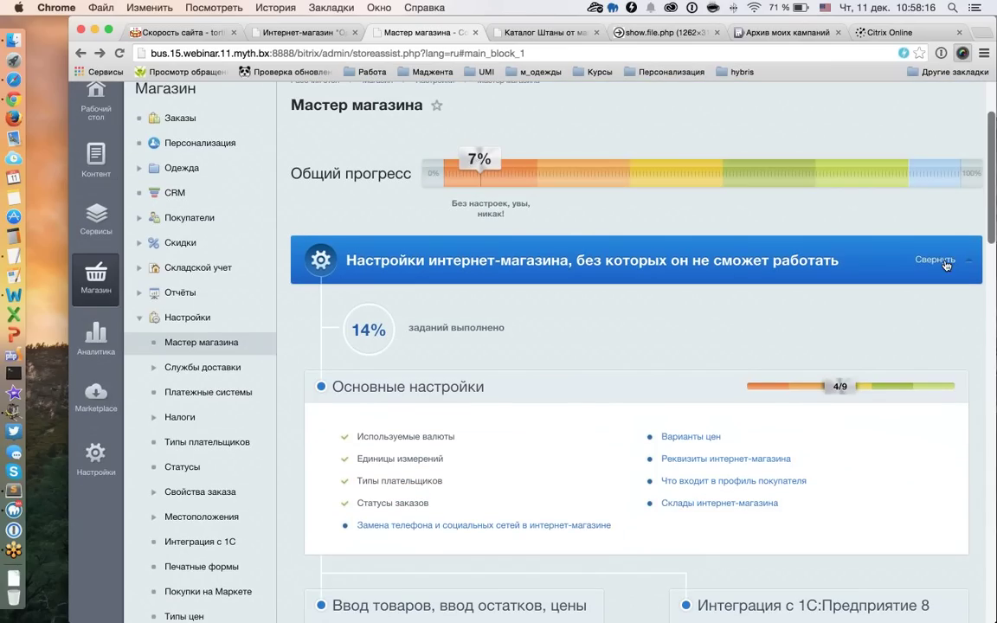
left_click(942, 263)
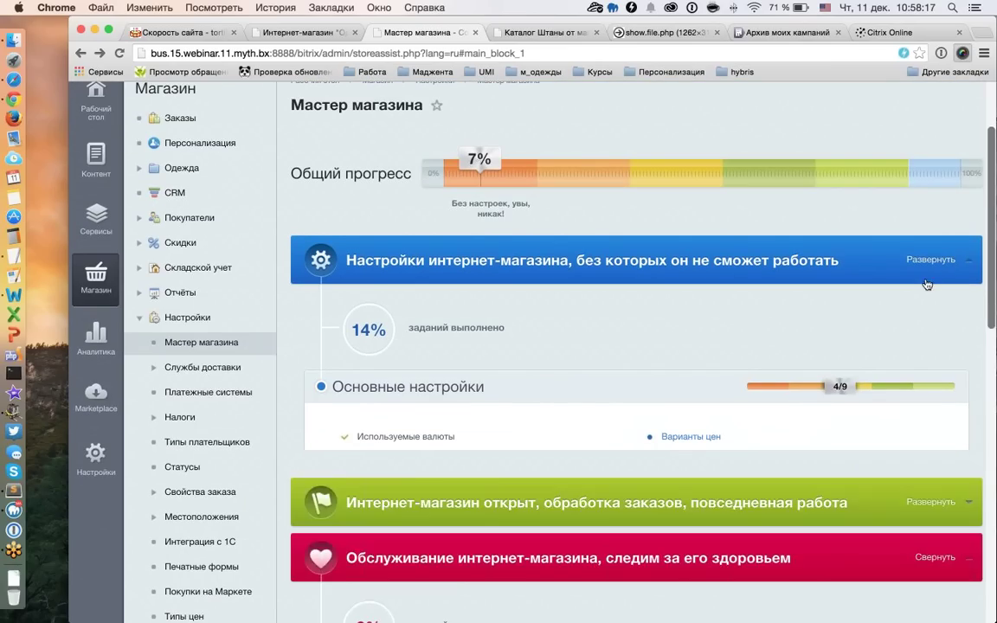
left_click(929, 366)
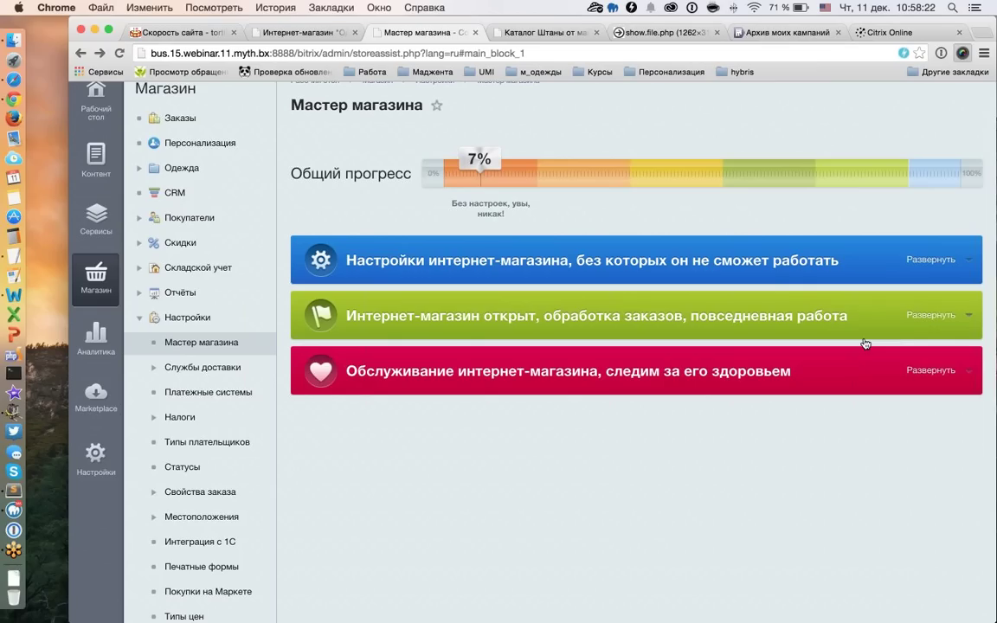
scroll(814, 263, "up", 1)
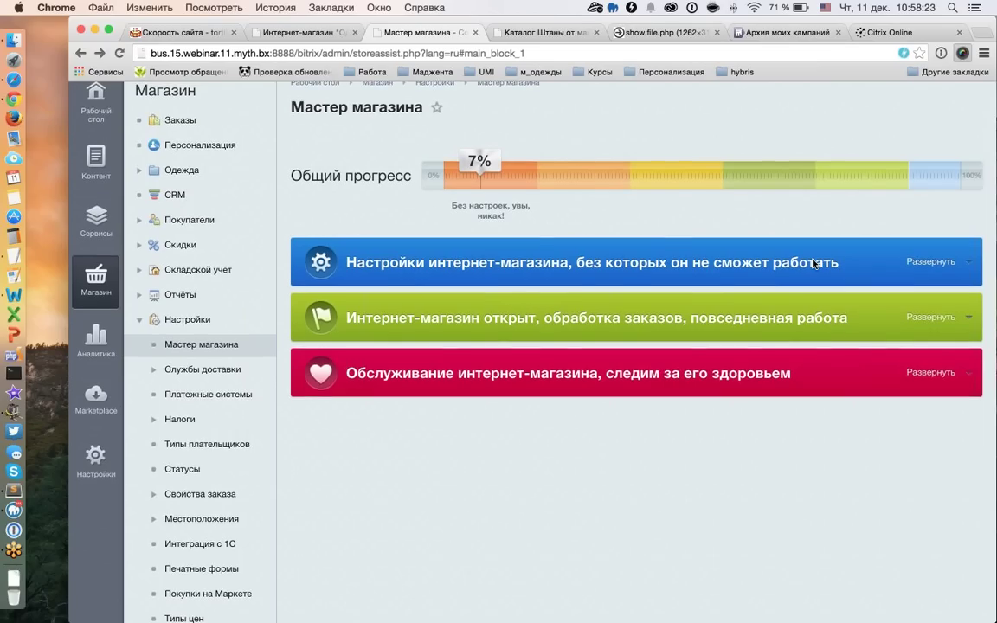
scroll(813, 263, "up", 2)
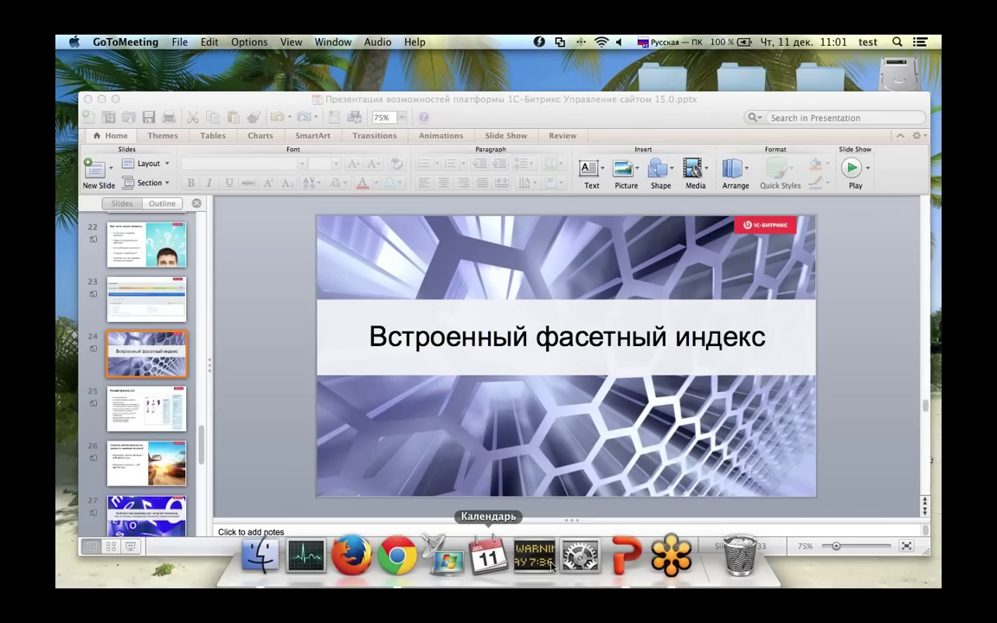
- Switch to PowerPoint and start the slide show from the Встроенный фасетный индекс slide
left_click(627, 561)
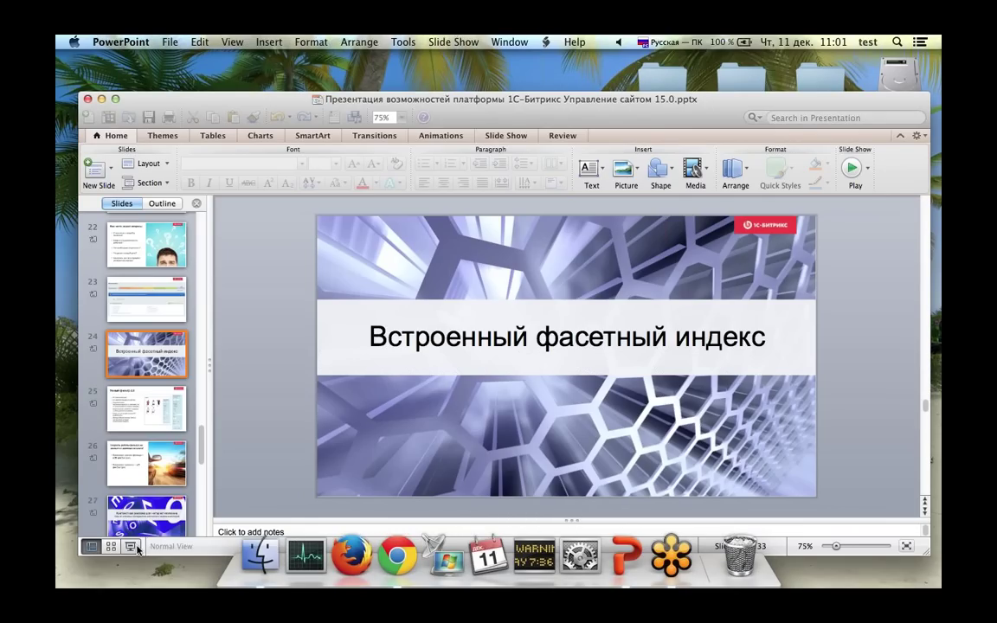
left_click(131, 547)
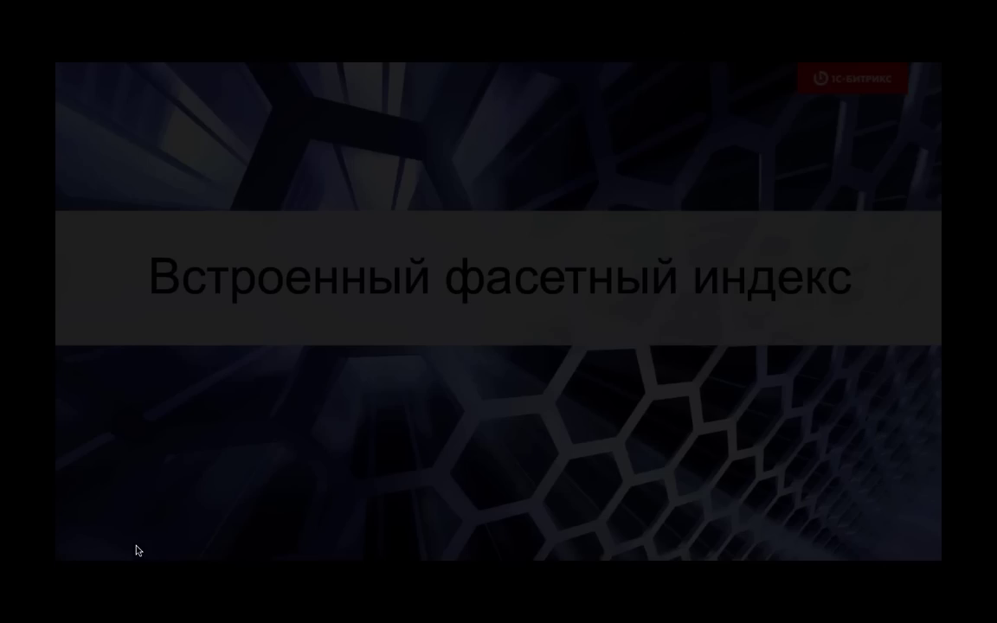
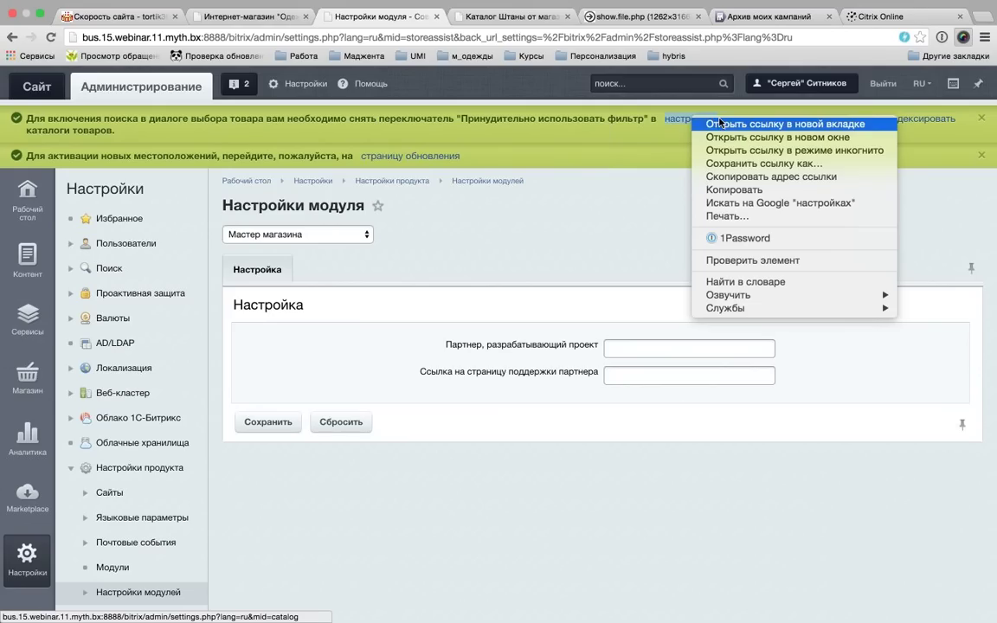
- View the Торговый каталог module settings linked in the notification in a new browser tab and close that tab
left_click(703, 126)
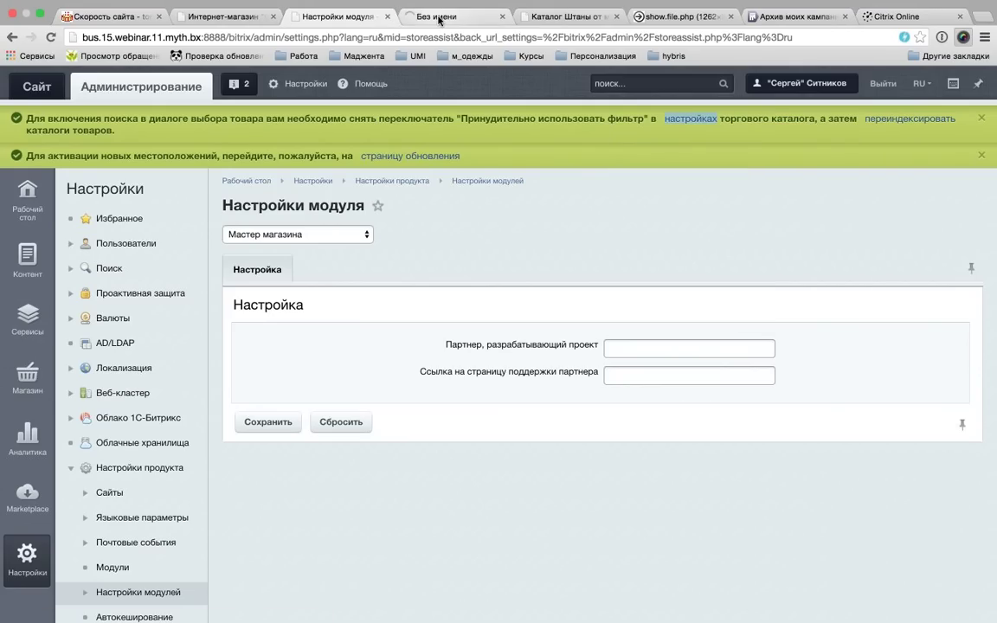
left_click(439, 18)
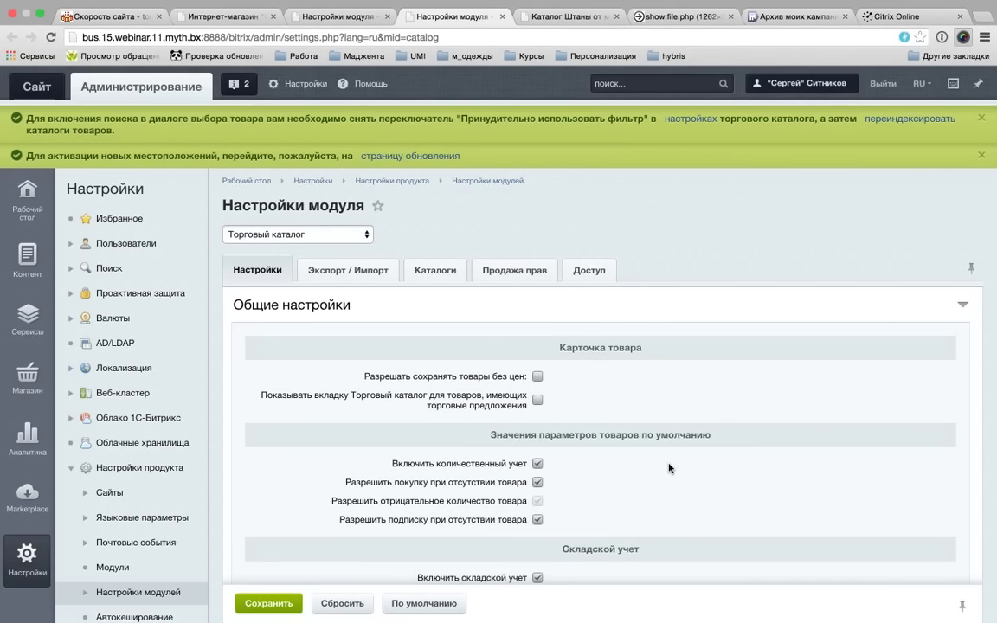
scroll(678, 438, "down", 5)
scroll(396, 218, "up", 5)
left_click(502, 18)
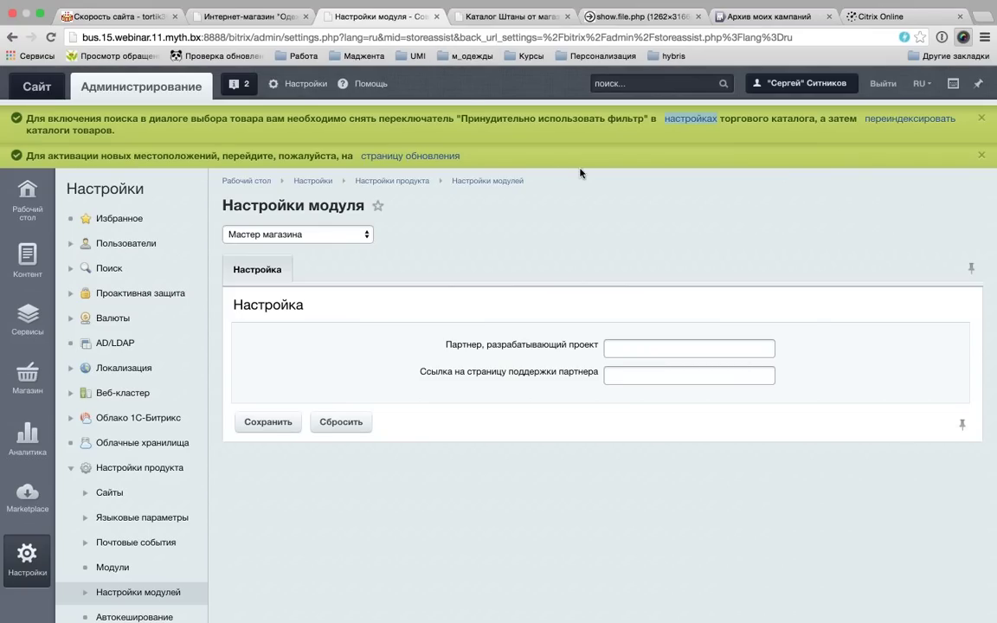
left_click(648, 164)
- Open the Фасетные индексы page of Инфоблоки in the Контент section
mouse_move(27, 258)
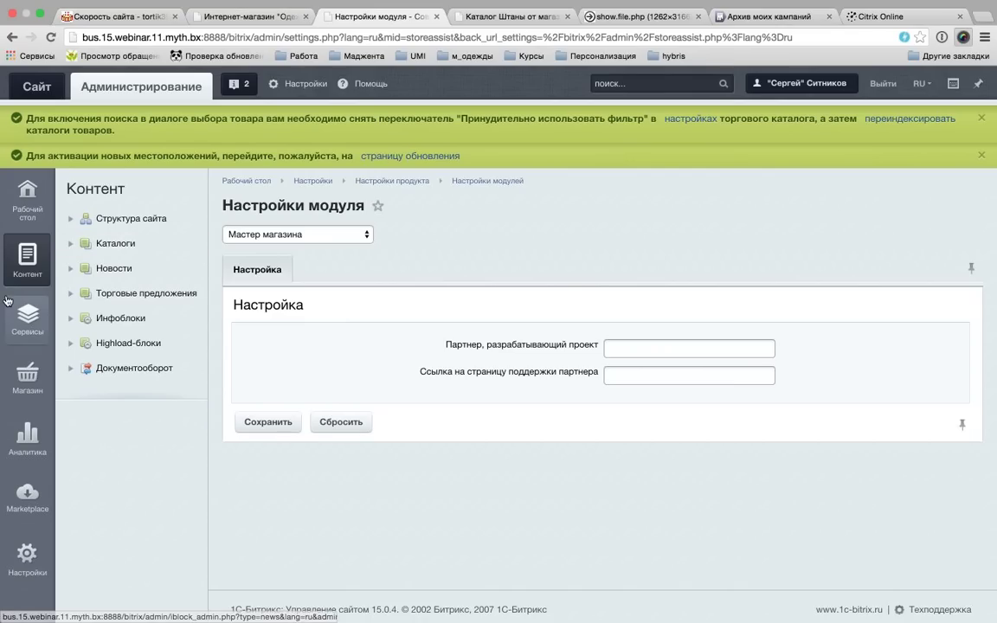
left_click(69, 318)
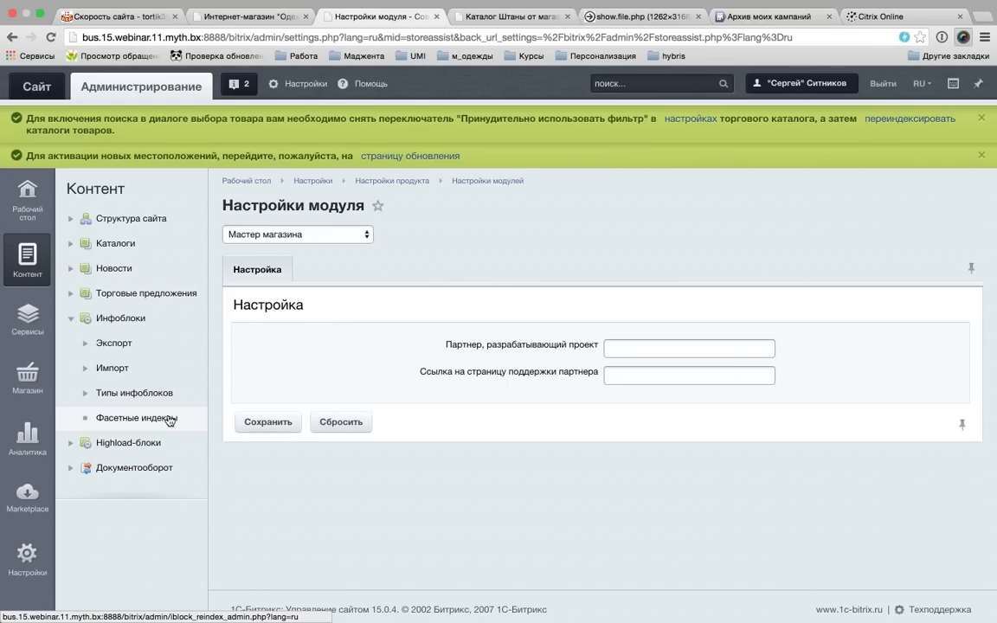
left_click(117, 419)
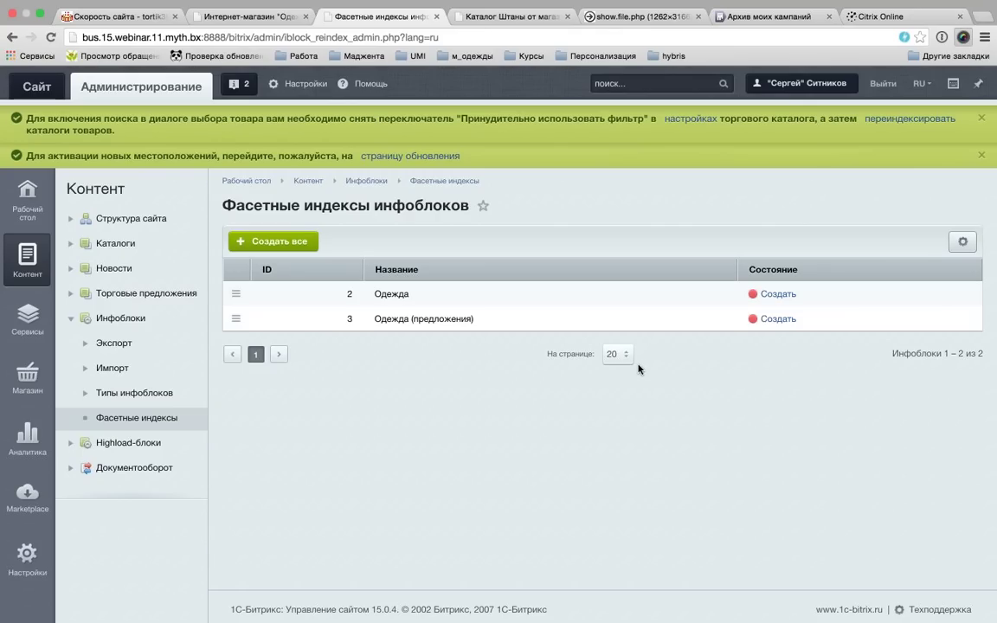
- Create the facet indexes with Информационный блок set to (все)
left_click(779, 296)
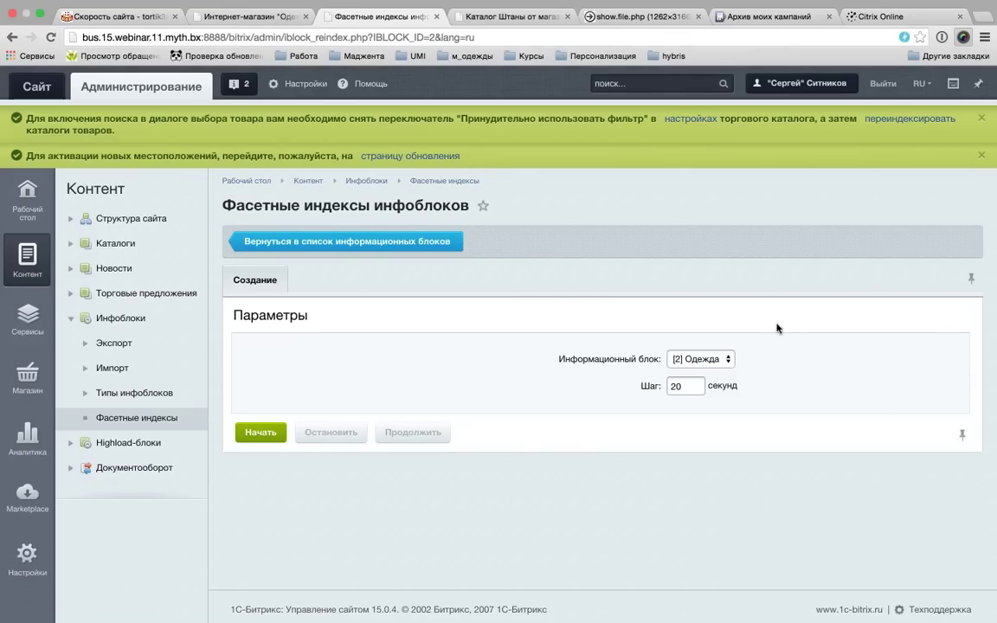
left_click(708, 360)
left_click(684, 346)
left_click(693, 361)
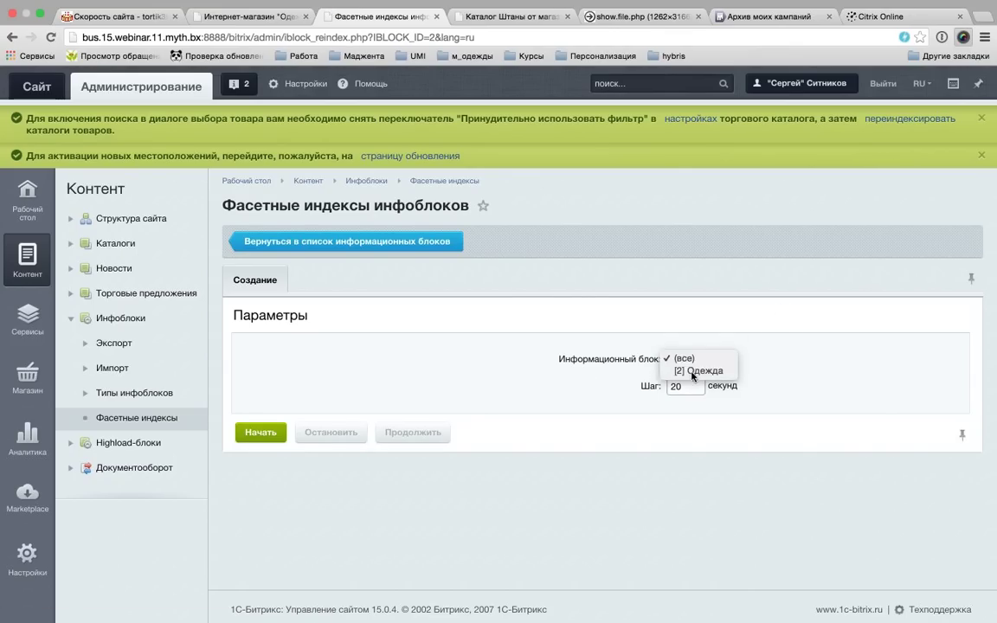
left_click(695, 360)
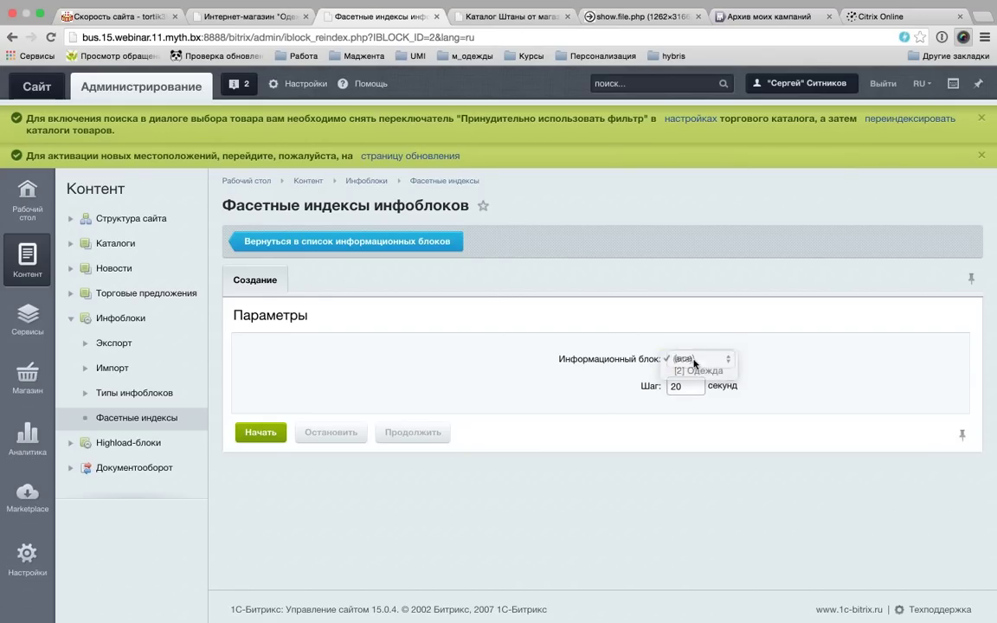
left_click(270, 432)
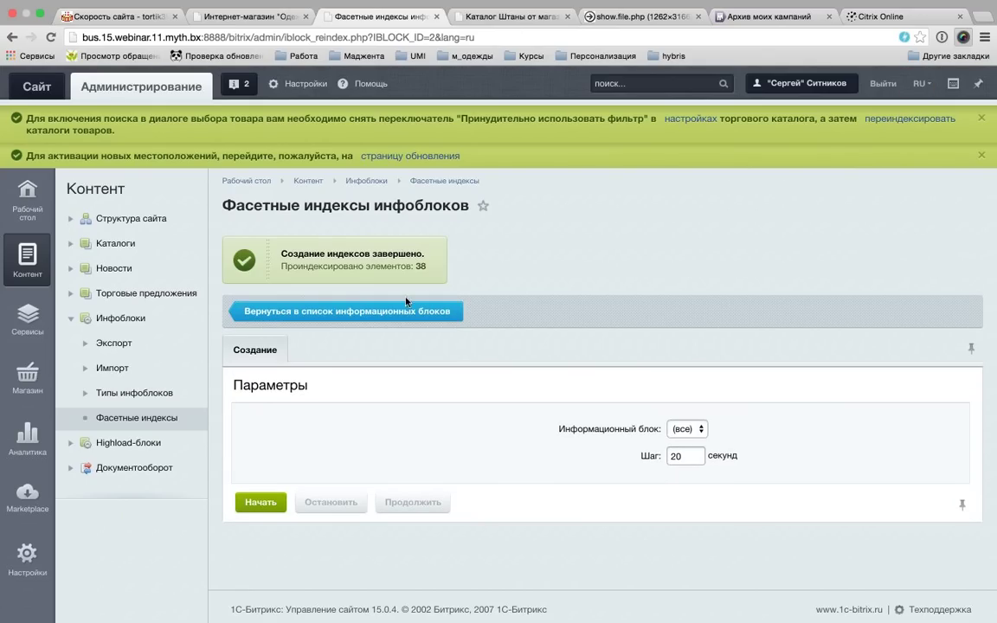
- Return to the information block list and check the index states of Одежда and Одежда (предложения)
left_click(407, 312)
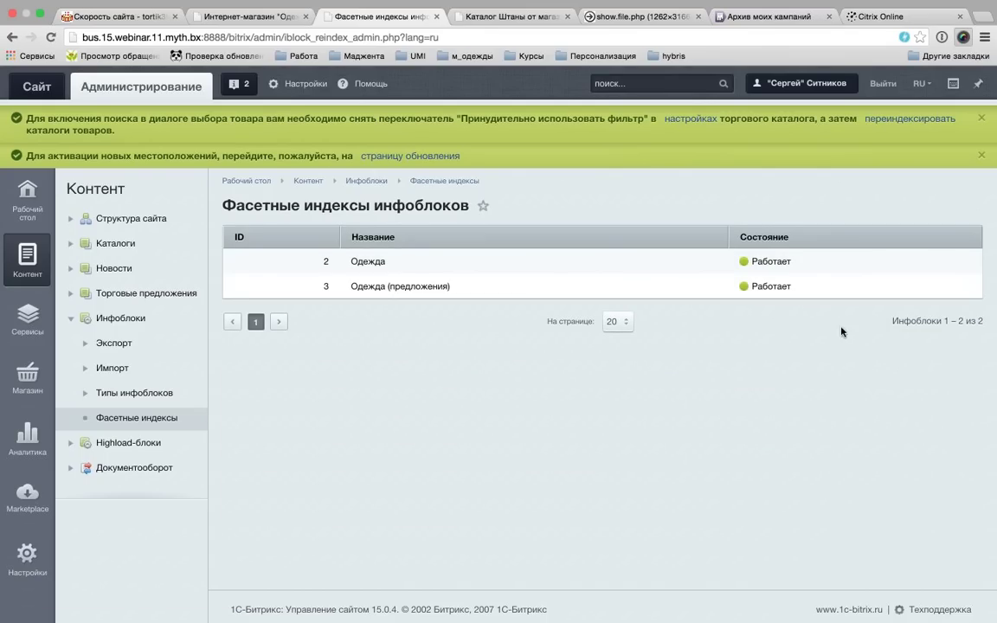
scroll(772, 309, "left", 3)
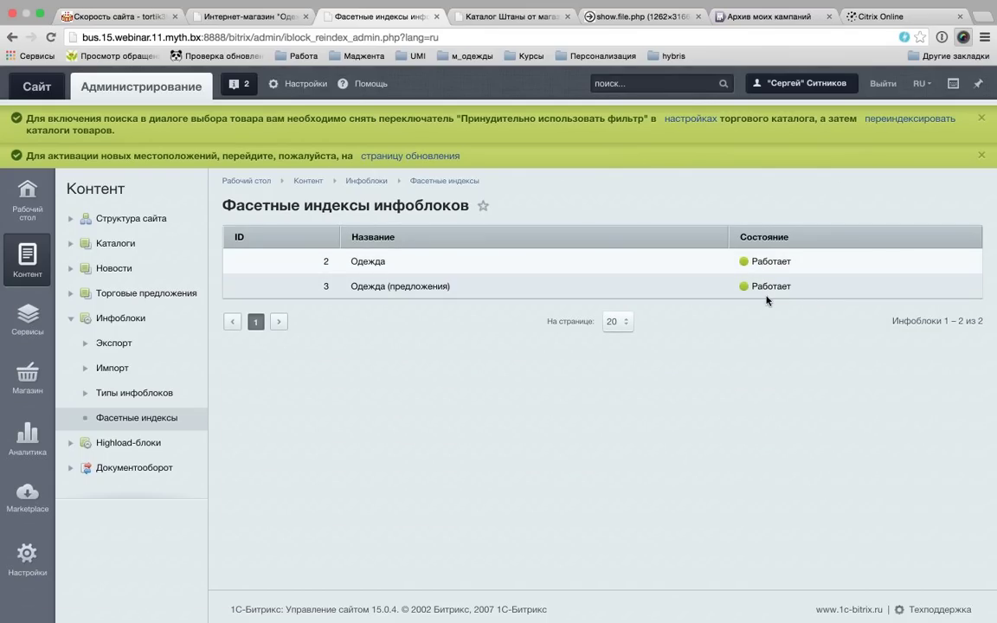
double_click(367, 260)
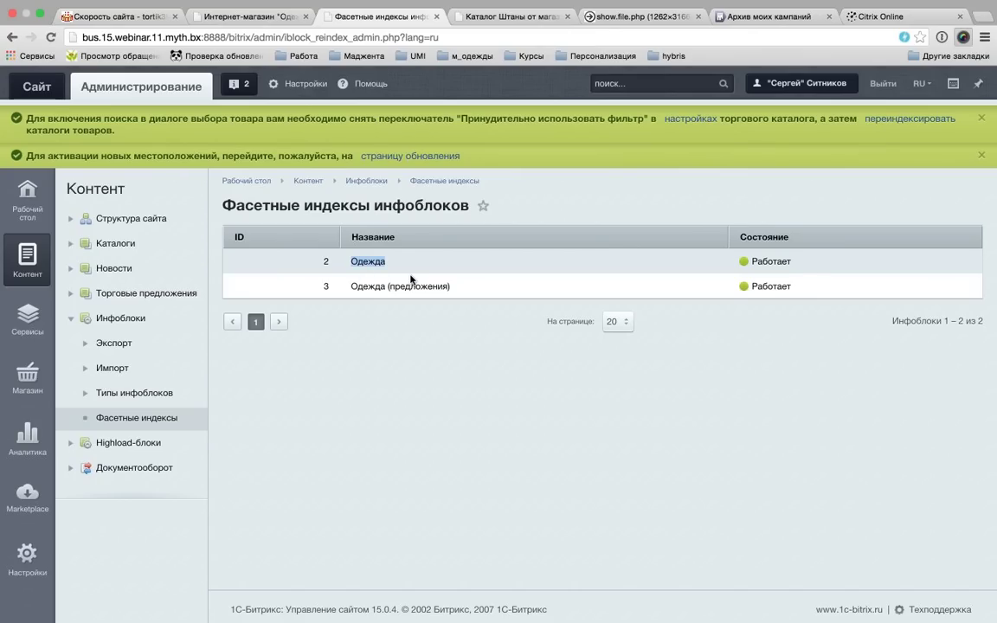
left_click(356, 264)
left_click_drag(354, 262, 398, 260)
left_click(414, 285)
triple_click(416, 286)
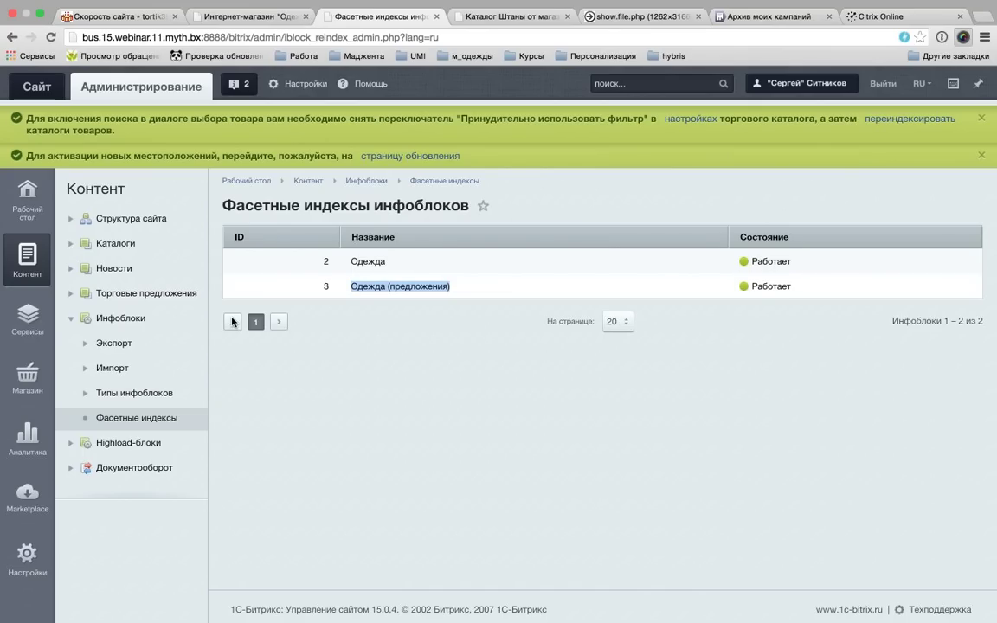
- Collapse the Инфоблоки branch and switch from administration to the public site
left_click(72, 319)
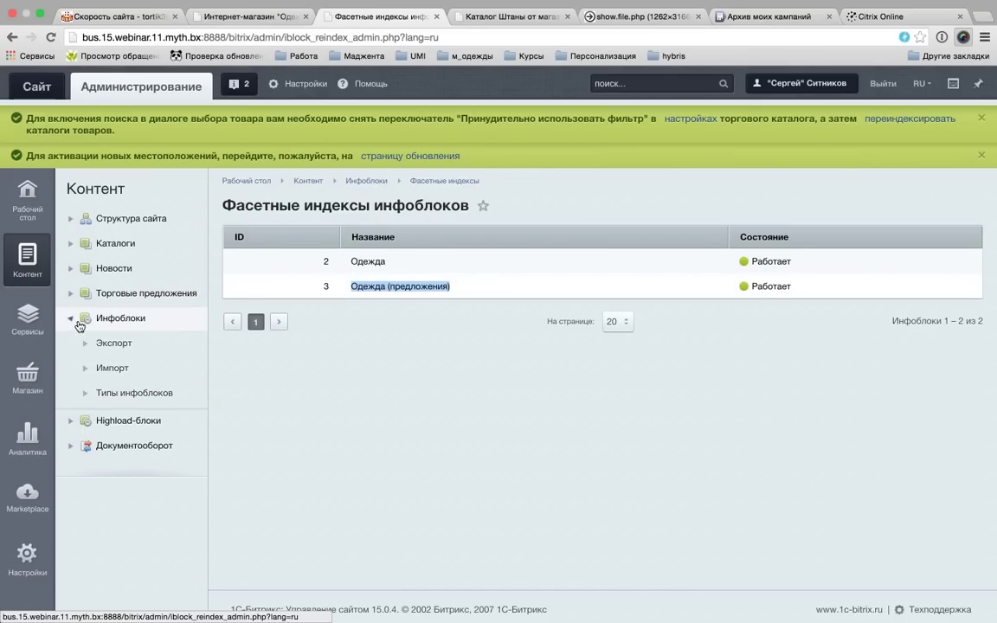
left_click(393, 354)
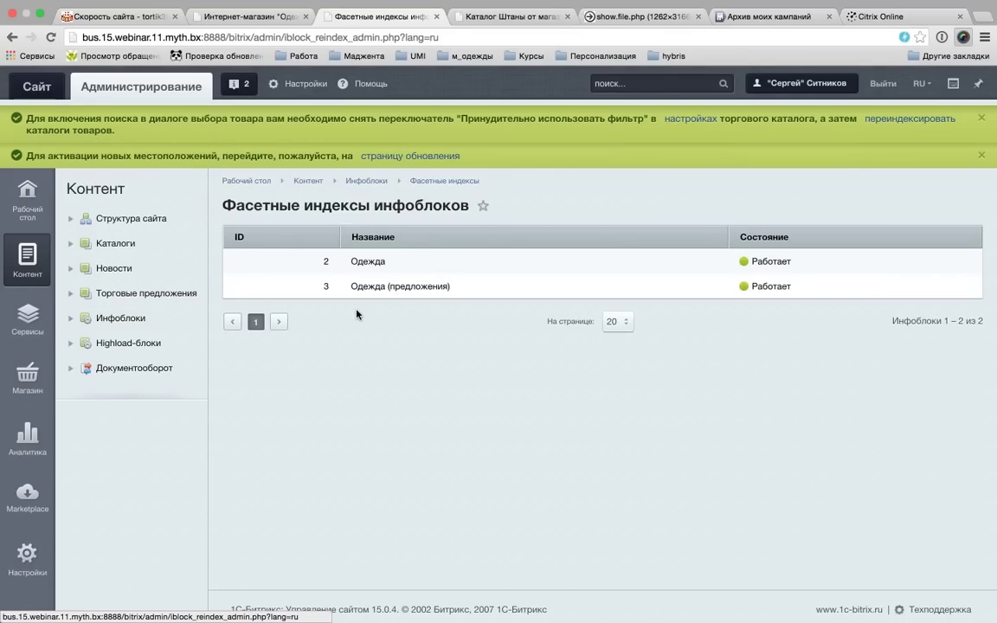
left_click(54, 91)
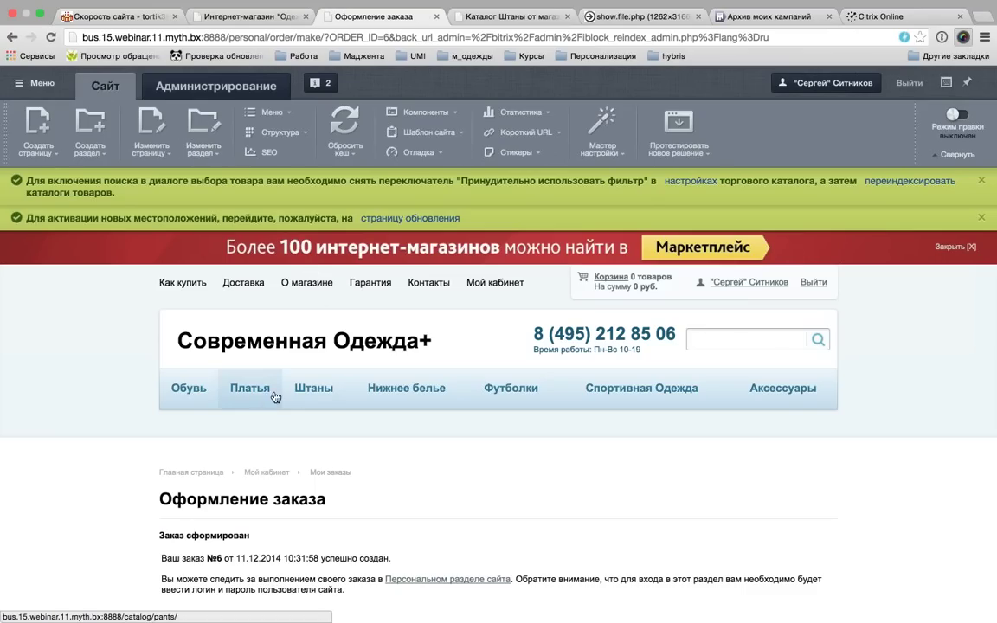
- Open the Тапочки section of the Обувь category in the public catalog
left_click(189, 389)
mouse_move(192, 403)
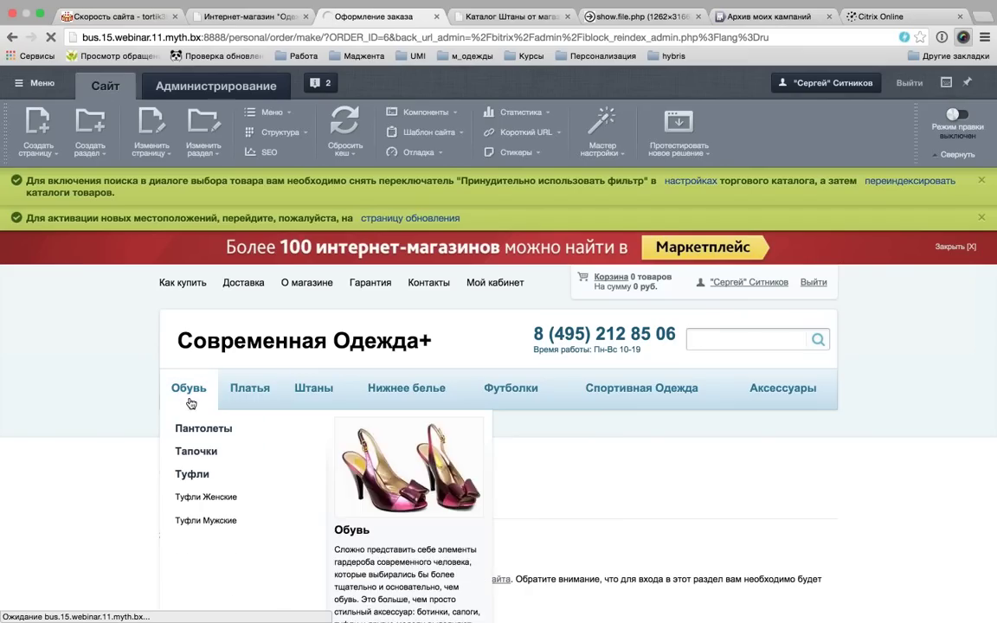
left_click(198, 451)
scroll(151, 397, "down", 4)
scroll(152, 396, "down", 1)
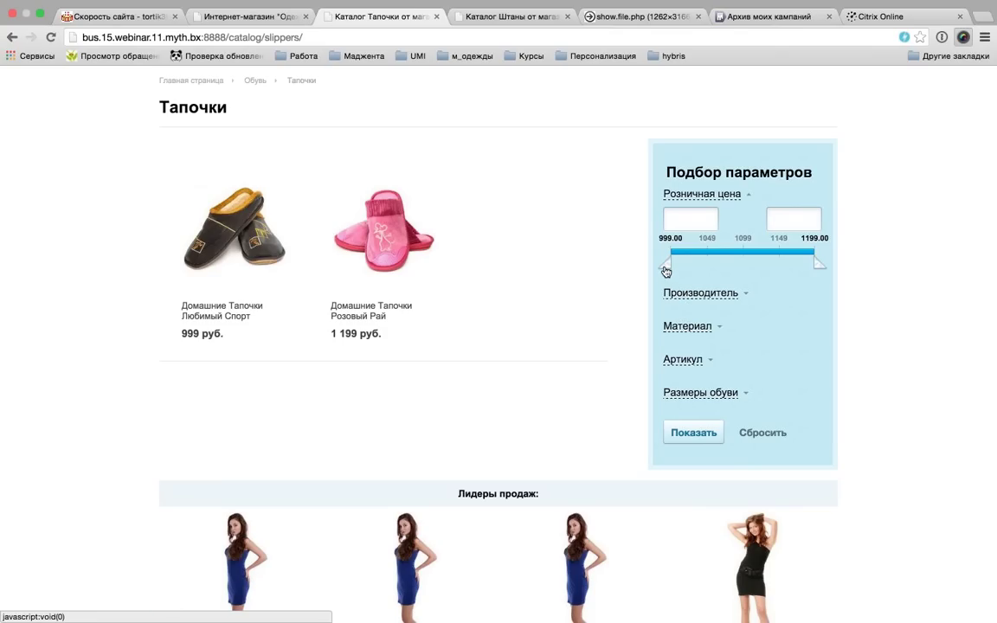
- Try narrowing the Розничная цена filter for the slippers to 1096.61 at both ends of the range
left_click_drag(666, 269, 738, 271)
left_click_drag(815, 268, 736, 269)
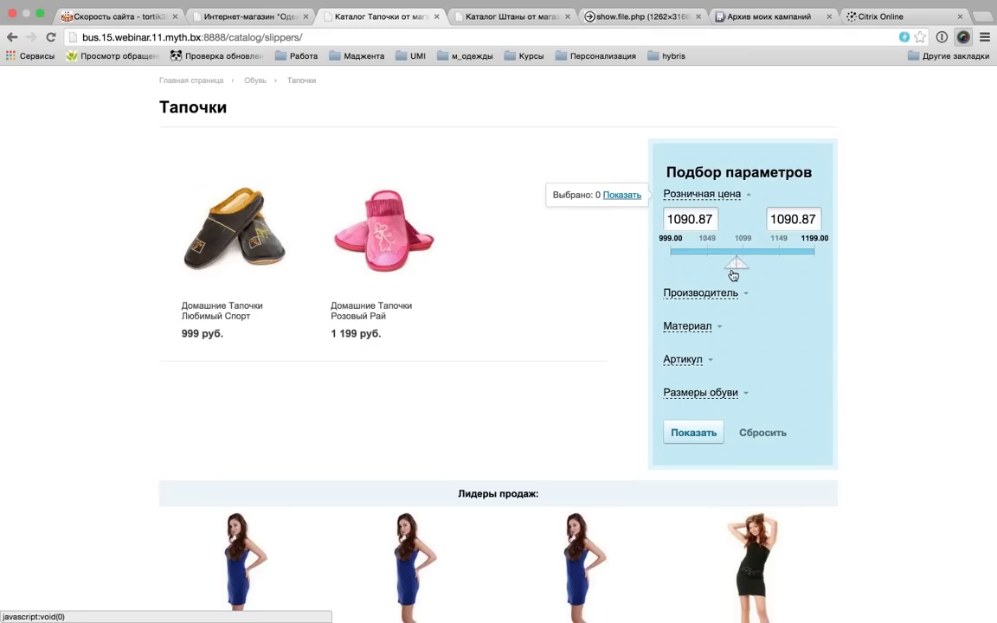
mouse_move(734, 269)
left_mouse_down()
mouse_move(680, 271)
mouse_move(754, 268)
mouse_move(733, 272)
mouse_move(742, 268)
left_mouse_up()
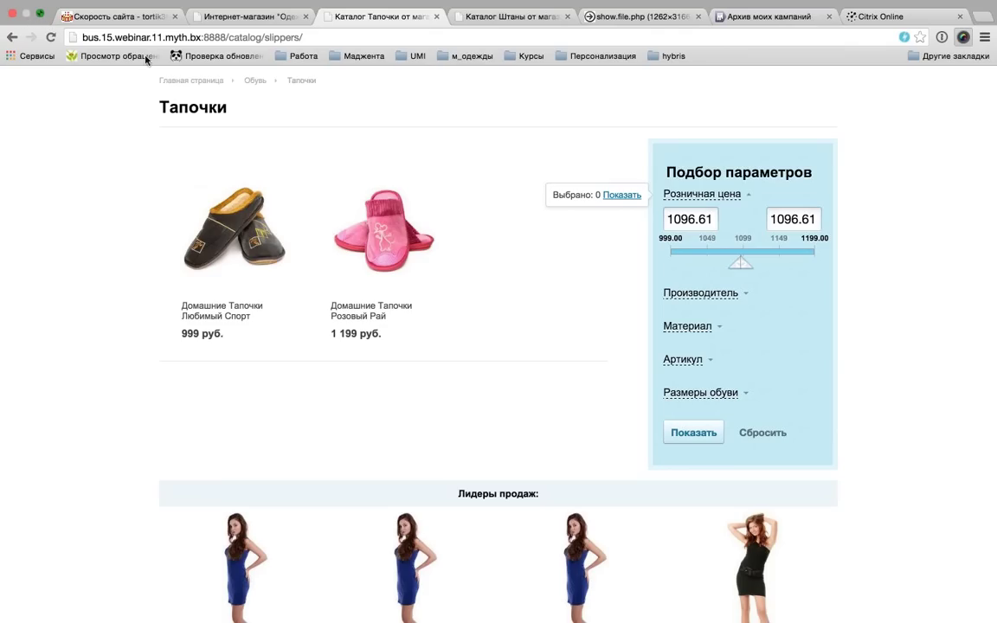
key("ctrl+super+f")
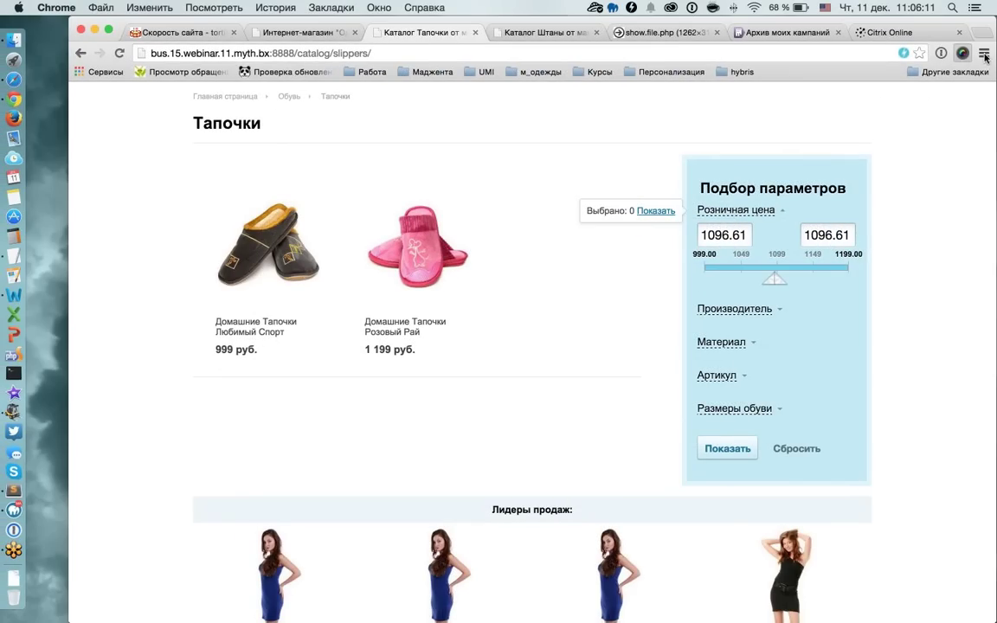
left_click(107, 29)
- Set the slippers' Розничная цена range to 1032.49–1163.59 and filter by the Материал value резина/кожа
left_click_drag(741, 264, 692, 273)
left_click(701, 294)
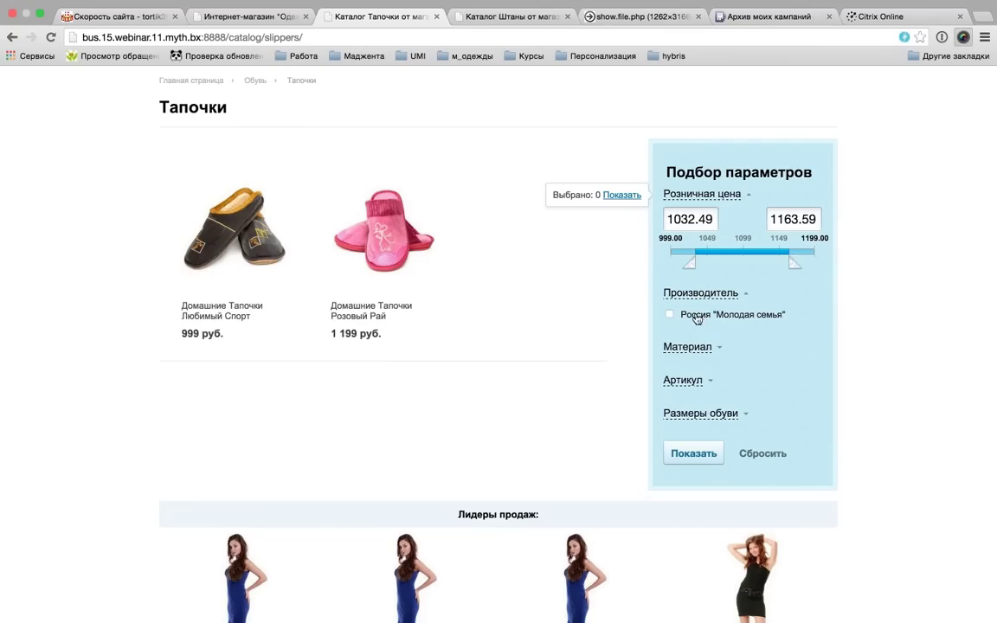
left_click(670, 315)
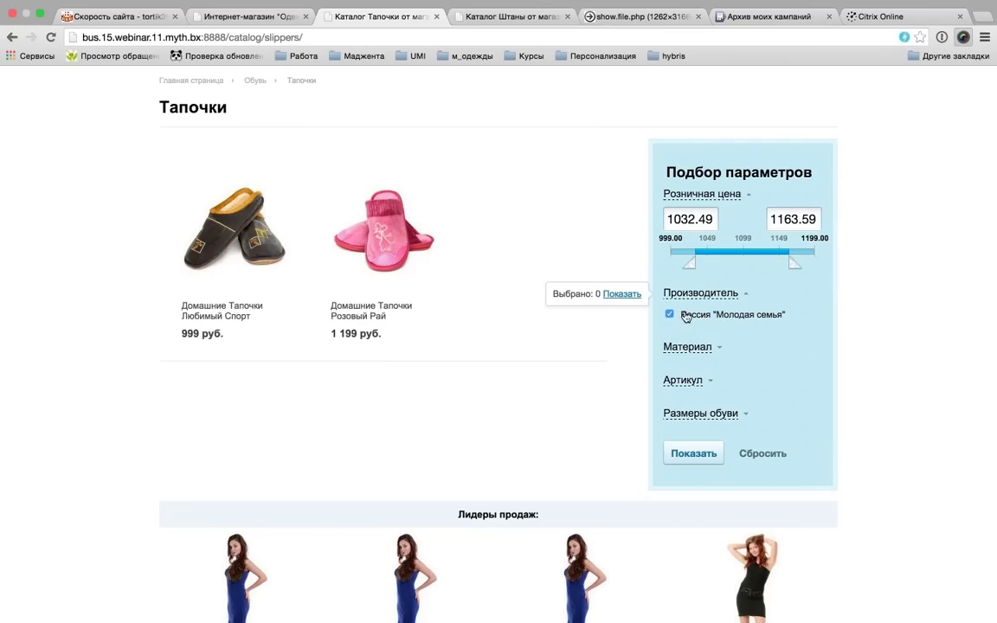
left_click(669, 315)
left_click(675, 356)
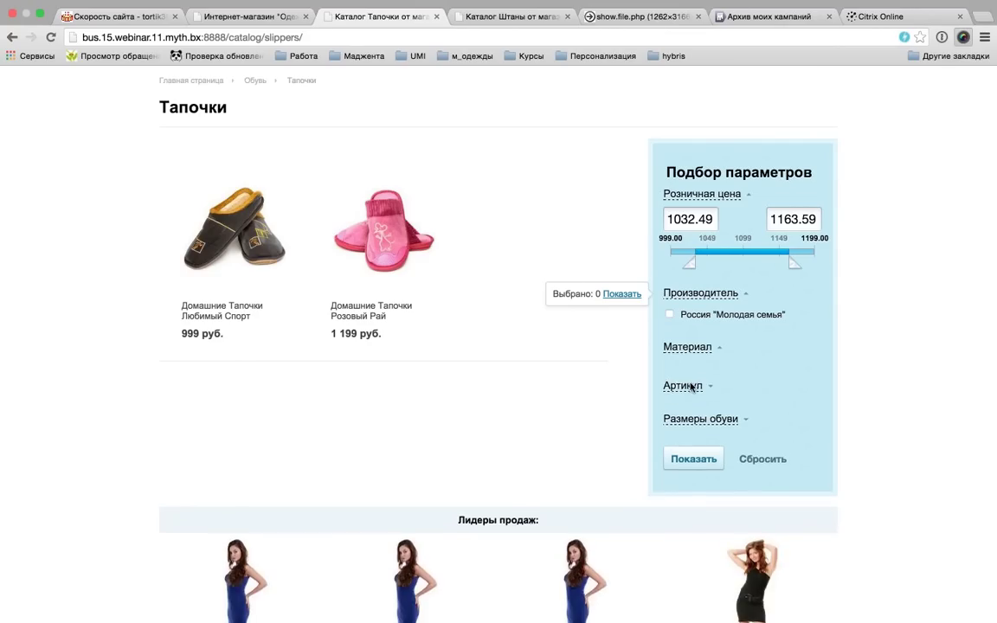
left_click(674, 372)
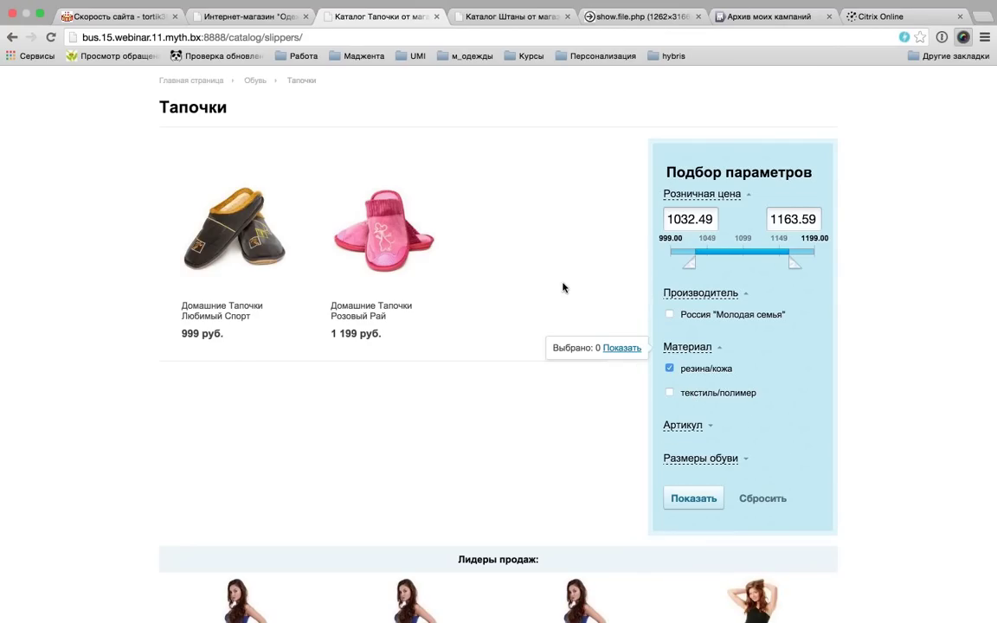
- Open the Платья section and filter the dresses by the Производитель value Россия "Модница"
scroll(563, 282, "up", 5)
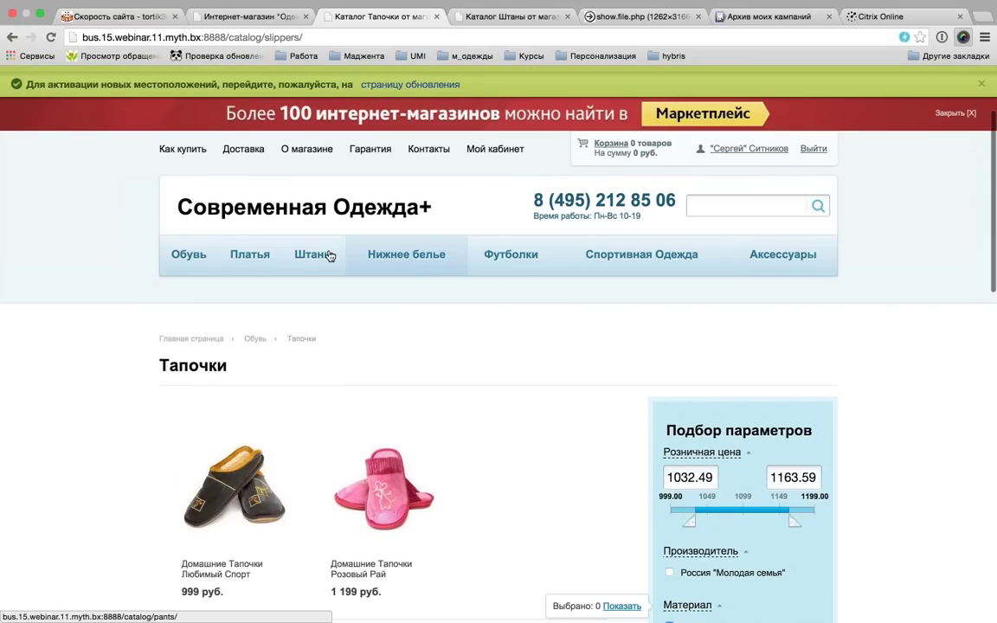
left_click(250, 257)
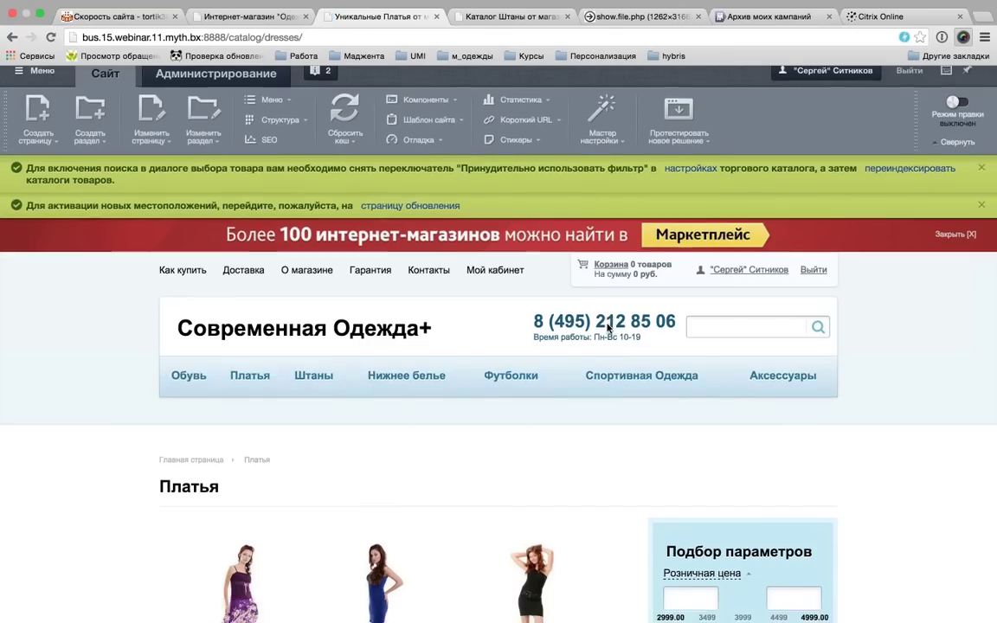
scroll(608, 328, "down", 5)
scroll(607, 328, "down", 1)
left_click(679, 215)
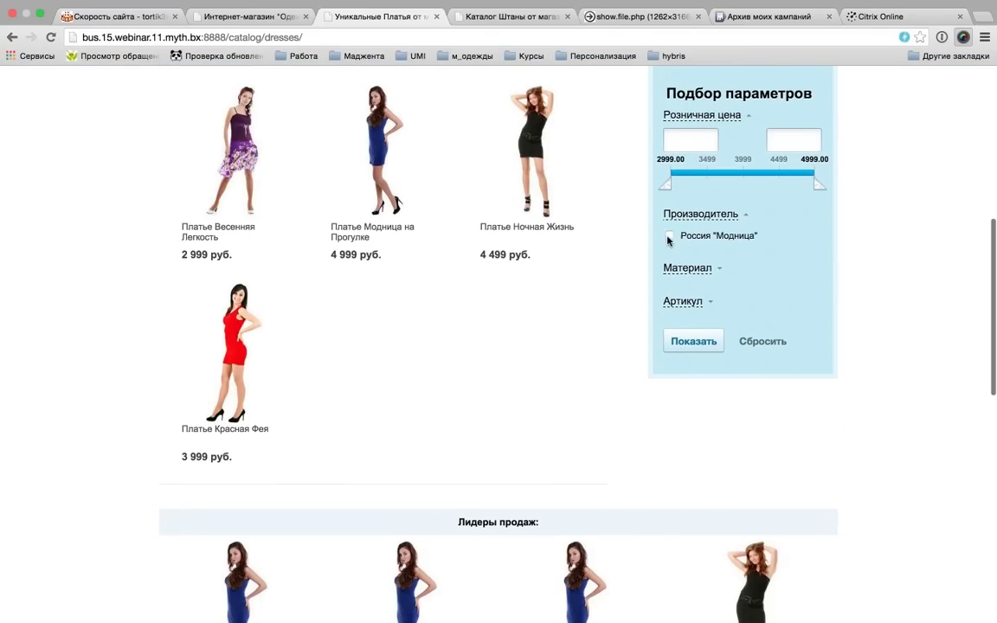
left_click(679, 251)
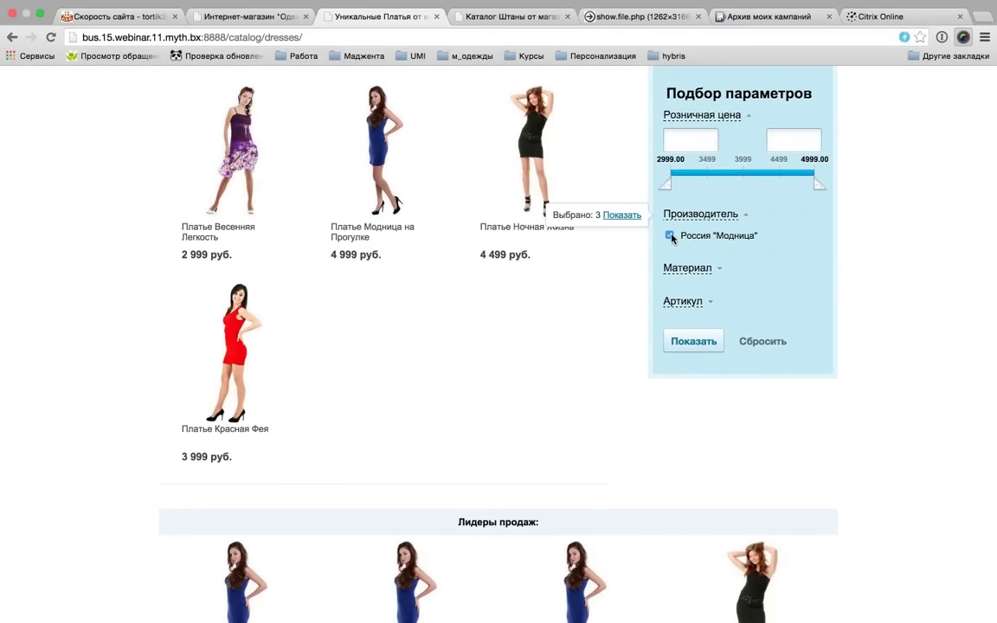
- Clear the manufacturer filter and try the Материал values искусственные материалы and трикотаж in turn, clearing each one
left_click(684, 269)
left_click(678, 291)
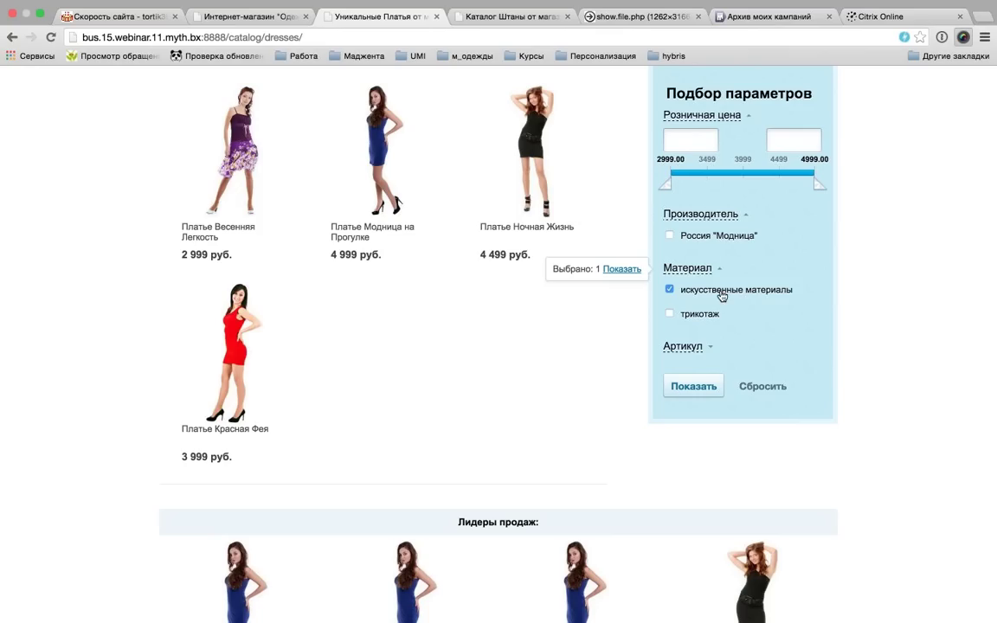
left_click(669, 290)
left_click(667, 314)
left_click(669, 314)
- Try Розничная цена ranges of 3410.48–4443.98 and 3707.13–4443.98 for the dresses, and restore the full range
left_click_drag(665, 183, 697, 183)
left_click_drag(819, 183, 780, 183)
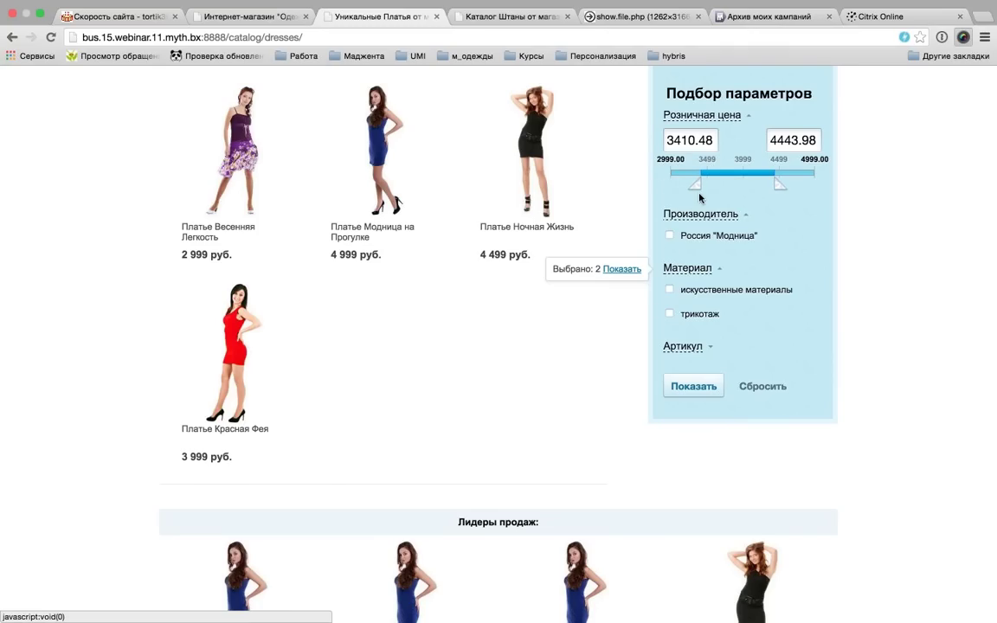
left_click_drag(695, 191, 725, 193)
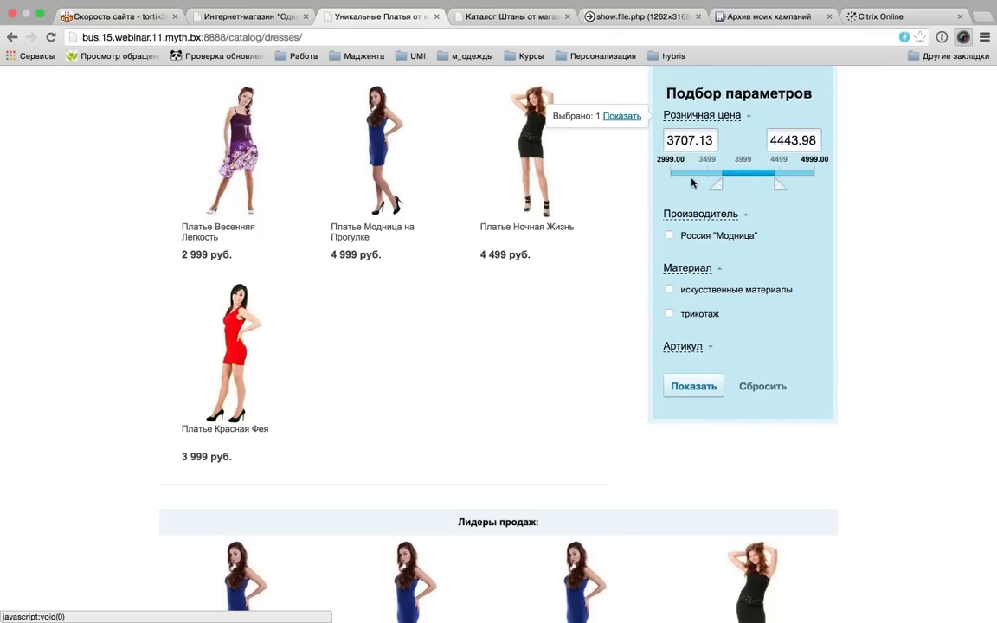
left_click_drag(717, 190, 689, 189)
left_click_drag(781, 190, 838, 188)
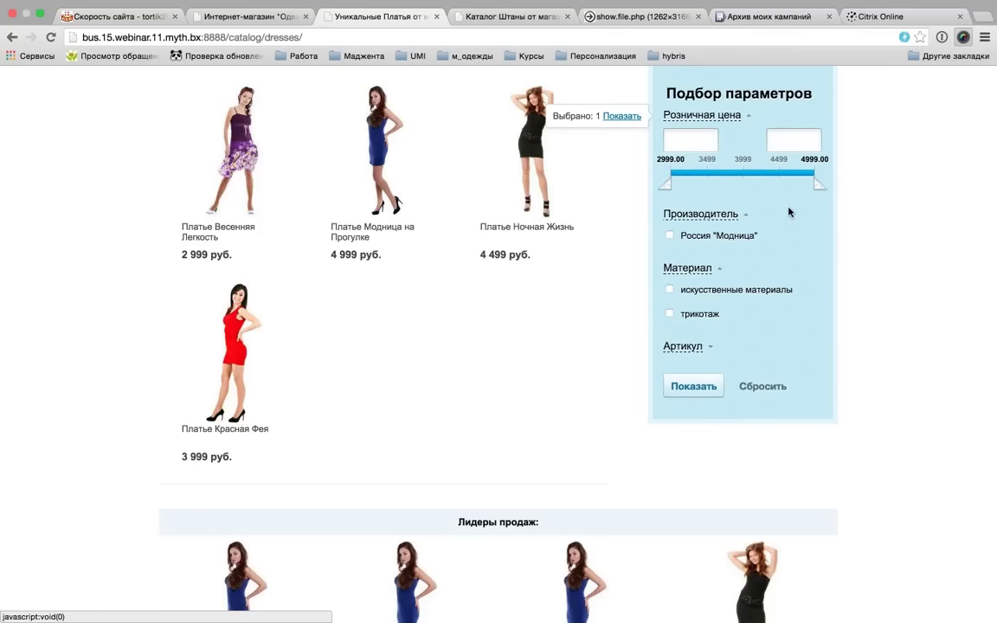
- Reopen the Тапочки section of the Обувь category and switch on Режим правки
scroll(720, 297, "up", 5)
mouse_move(184, 134)
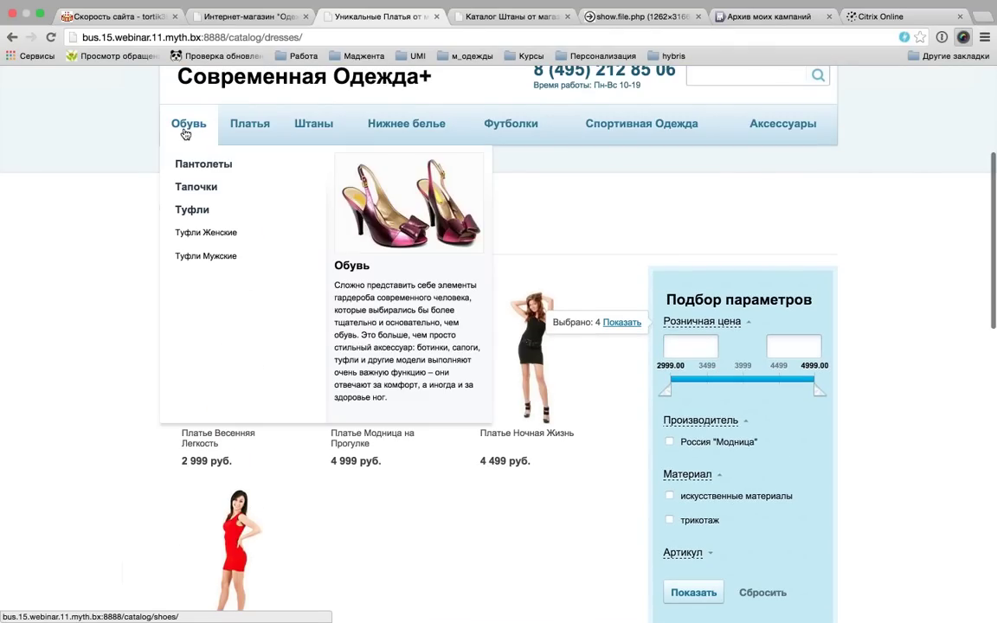
left_click(196, 187)
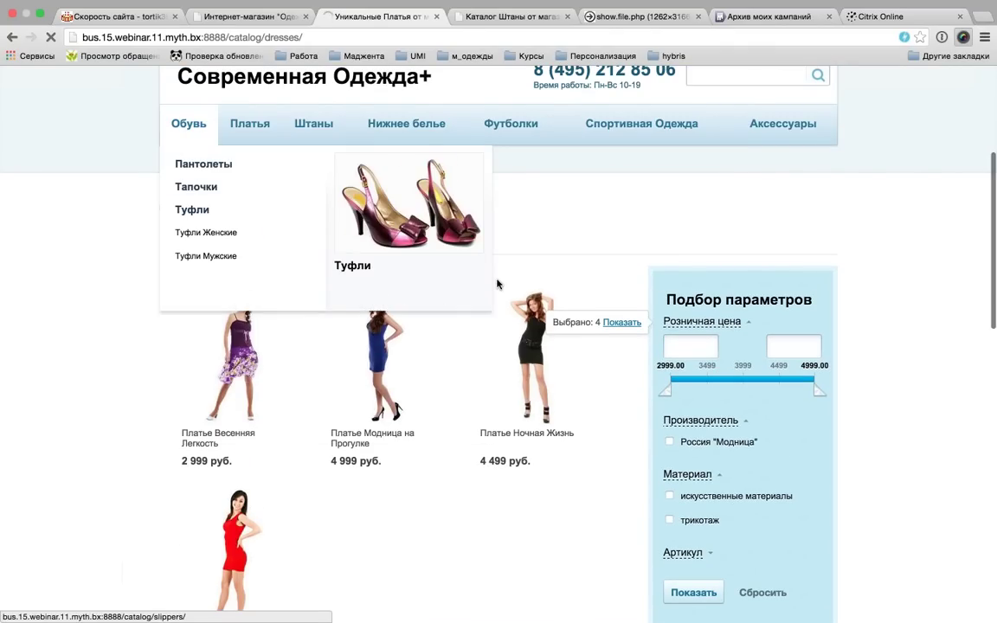
scroll(459, 476, "down", 4)
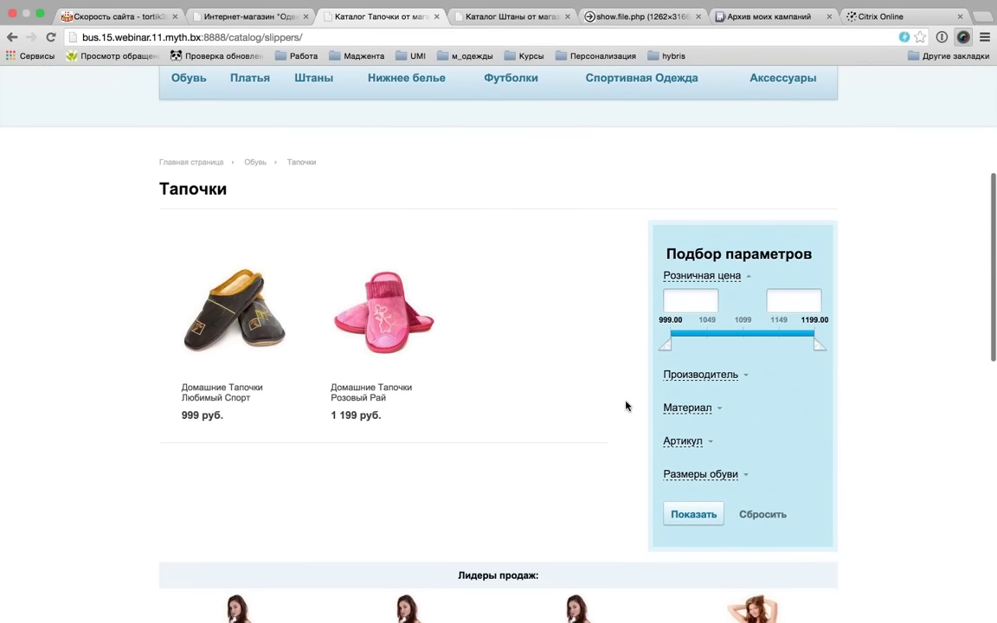
scroll(775, 228, "up", 1)
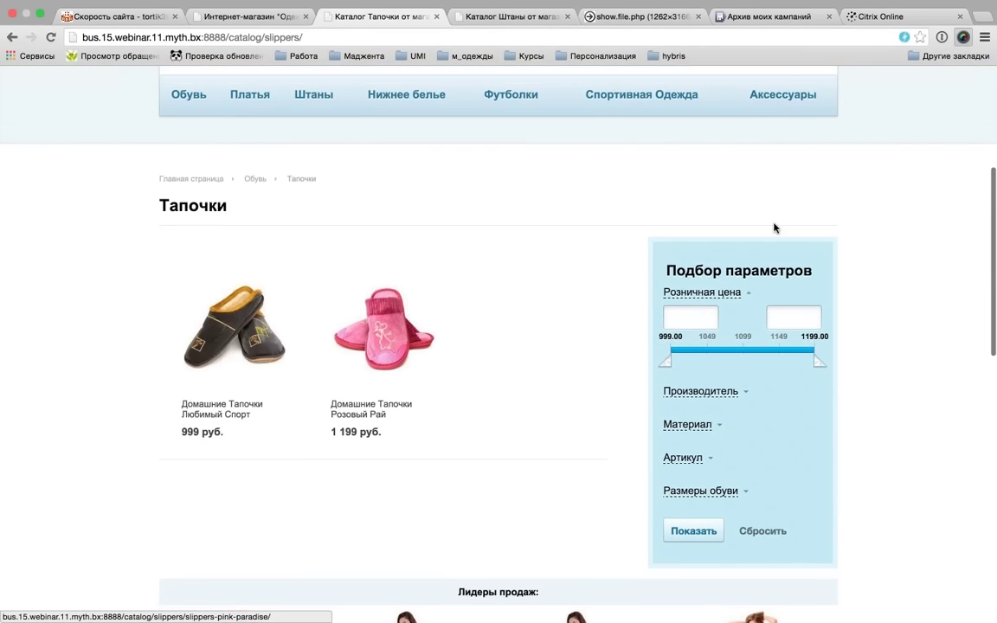
key("super+r")
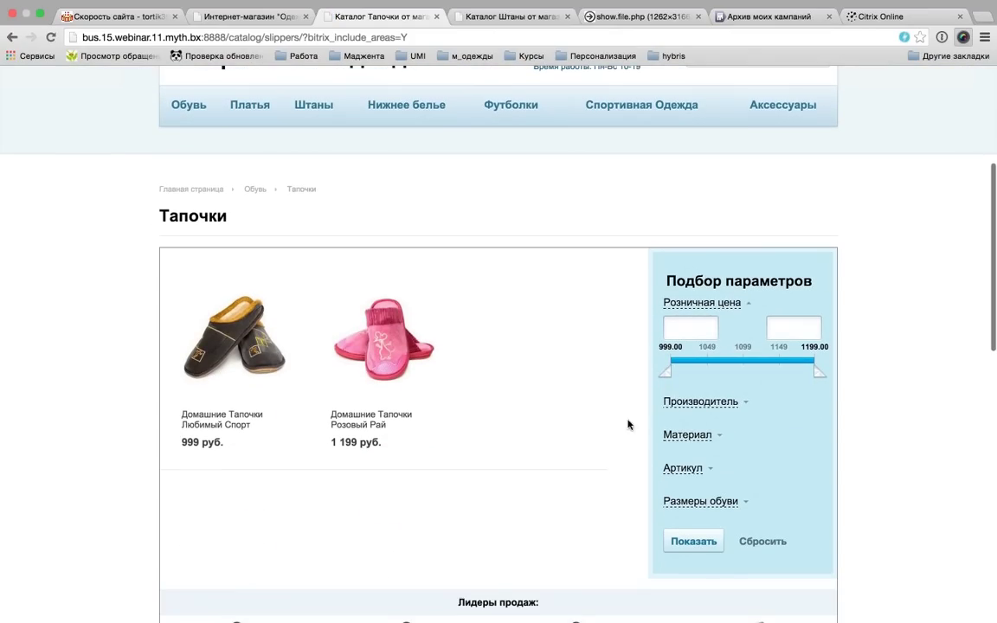
- Expand Производитель, Материал, Артикул and Размеры обуви in the slippers' filter and examine their available values
left_click(679, 402)
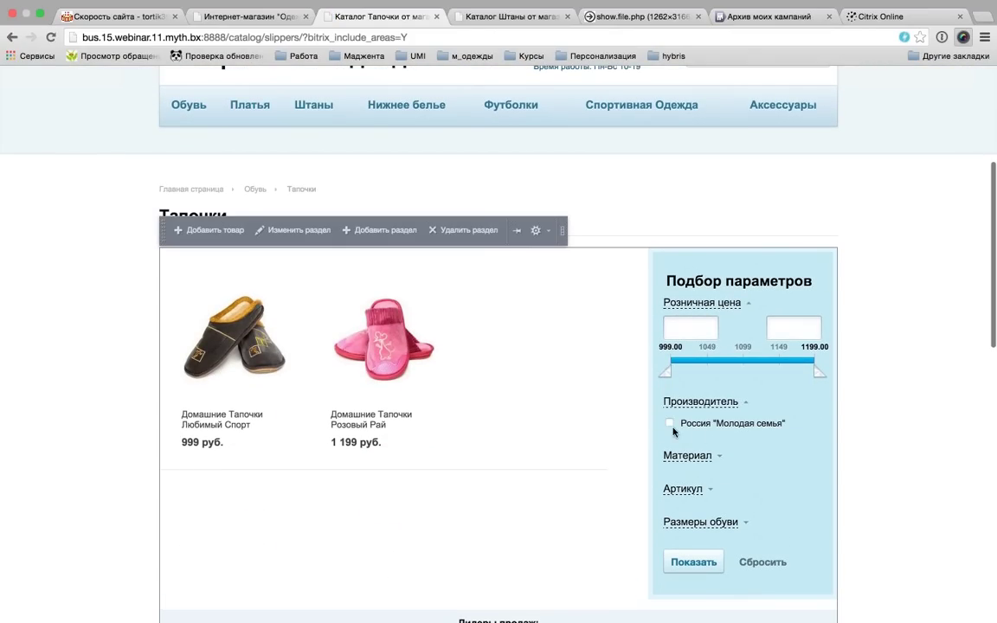
left_click(688, 456)
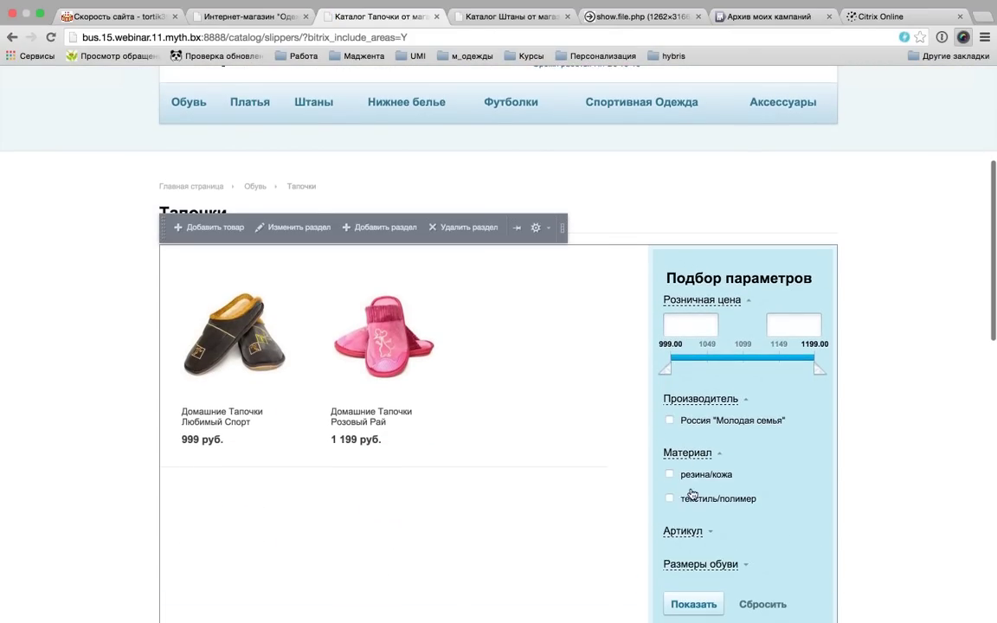
scroll(693, 494, "down", 1)
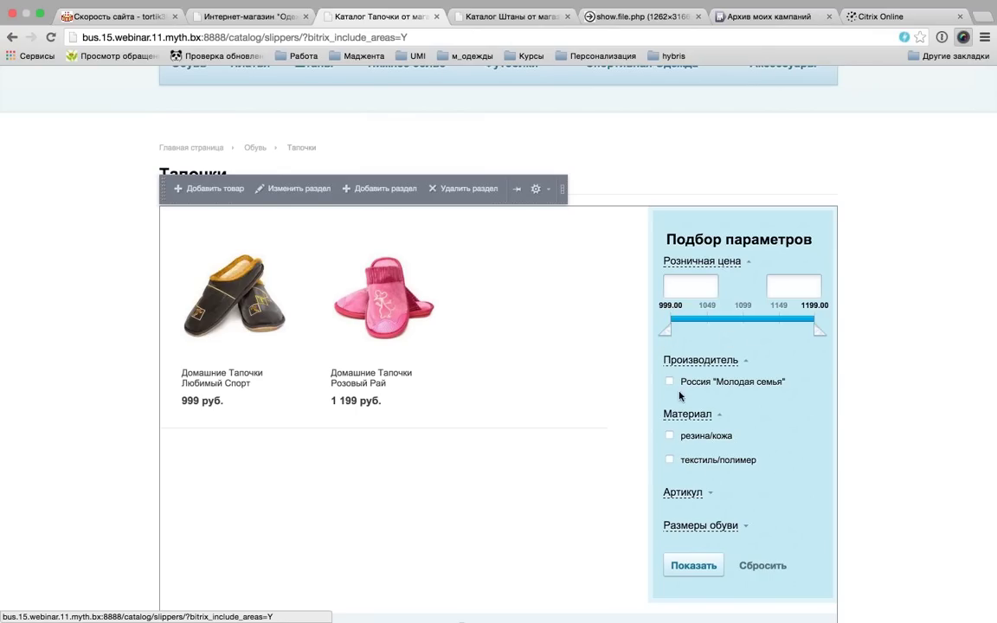
left_click(683, 492)
scroll(688, 535, "down", 5)
left_click(683, 281)
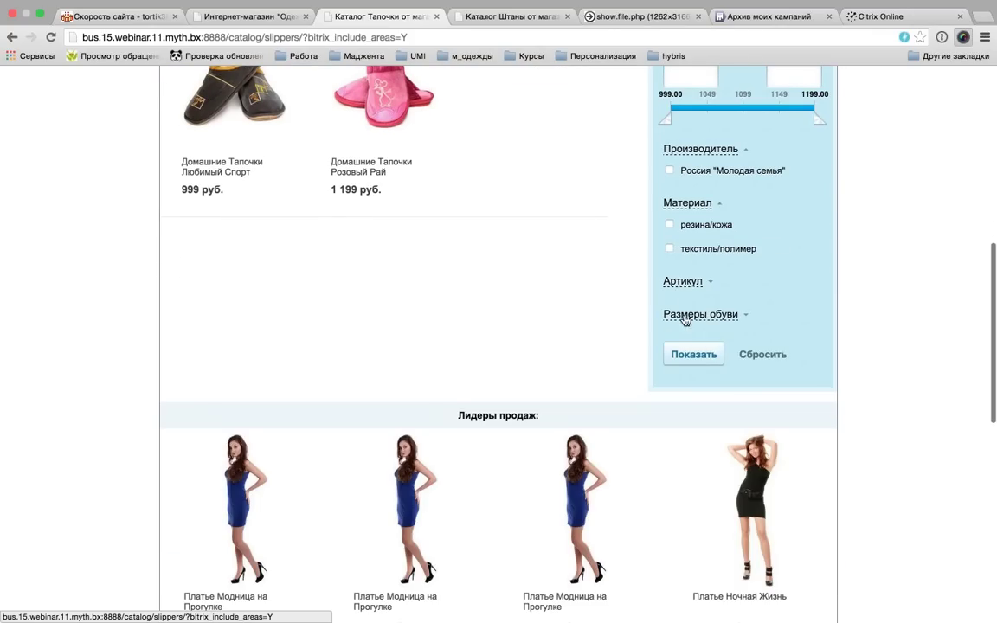
left_click(683, 283)
scroll(683, 267, "down", 2)
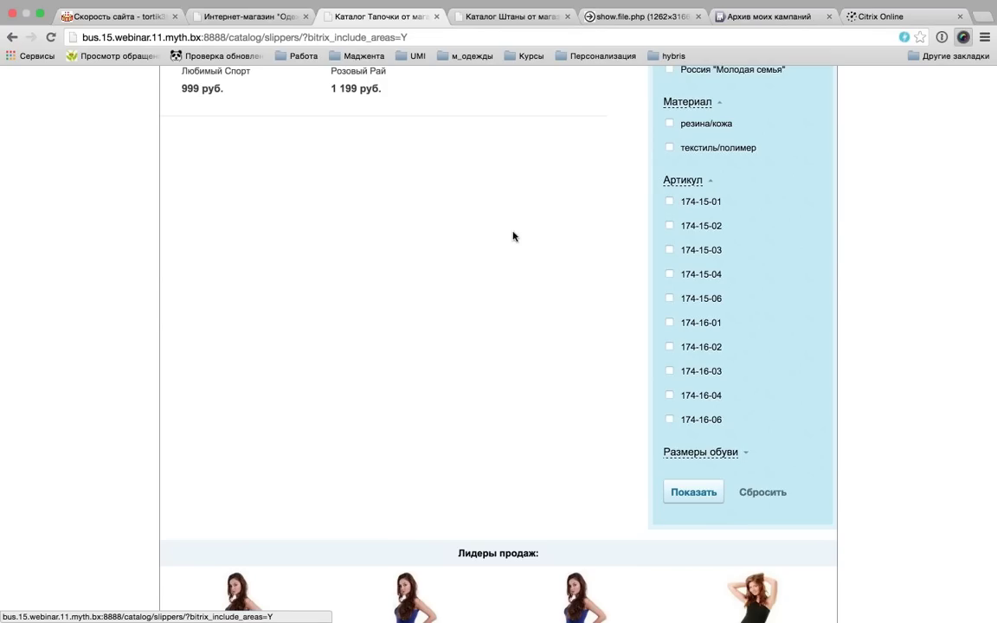
left_click(679, 460)
scroll(696, 402, "down", 5)
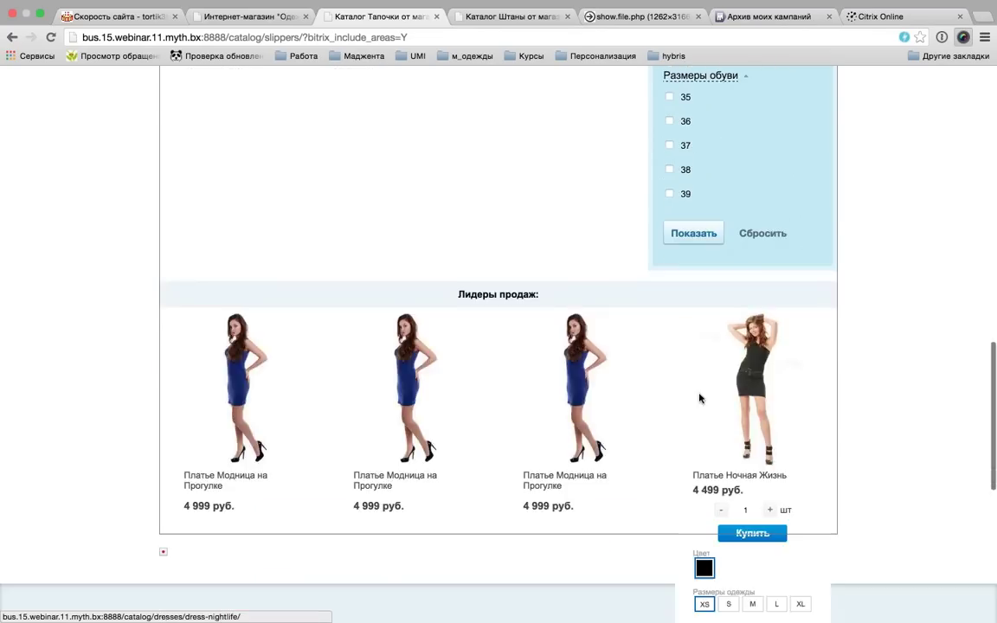
scroll(688, 338, "up", 1)
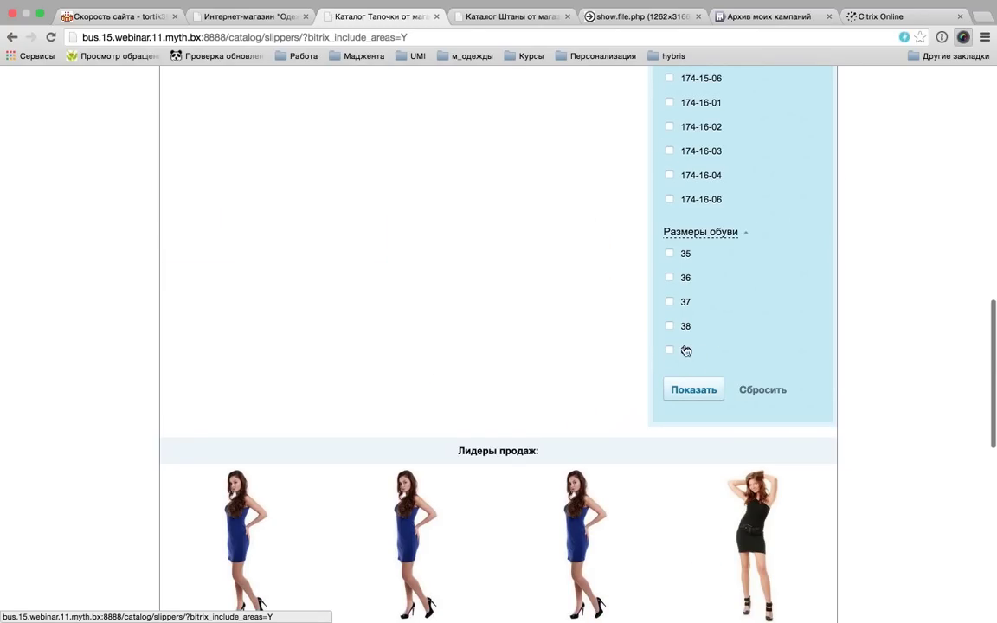
scroll(697, 318, "up", 4)
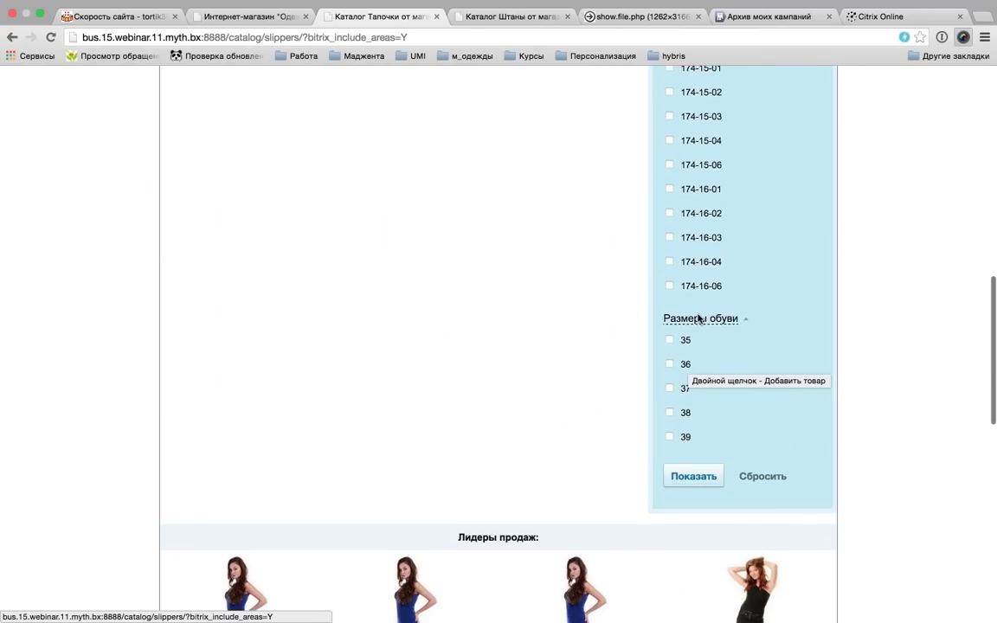
- View the edit forms of the Тапочки section and the product Домашние Тапочки Любимый Спорт, closing both without saving
scroll(701, 322, "up", 6)
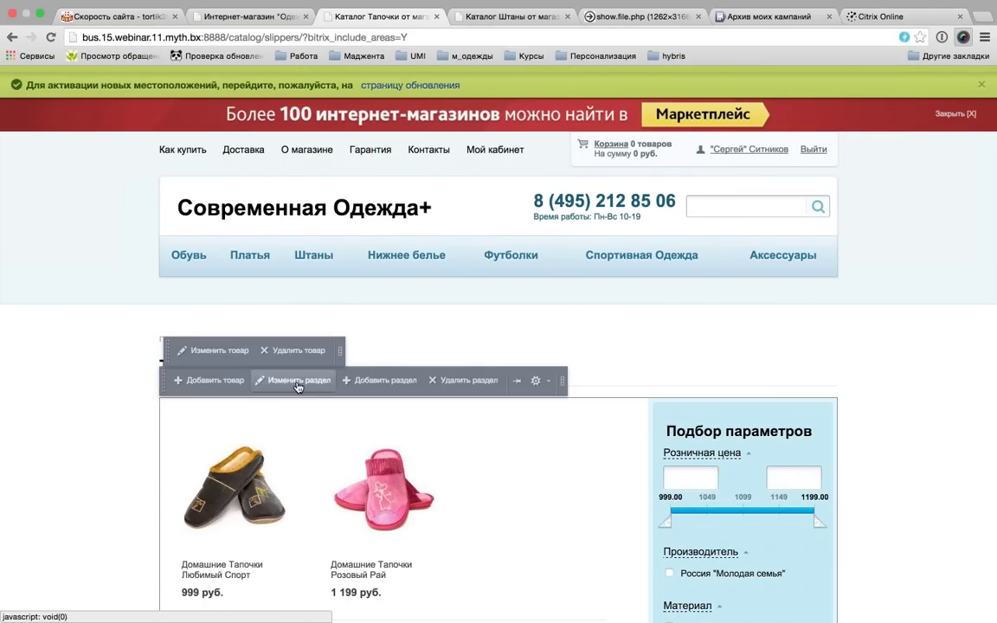
left_click(339, 383)
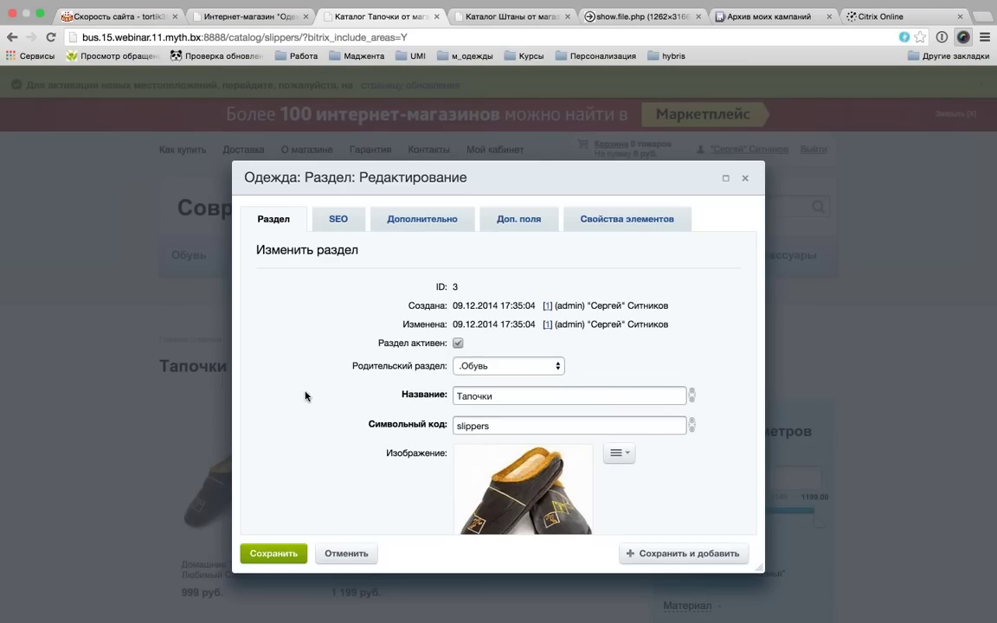
left_click(334, 551)
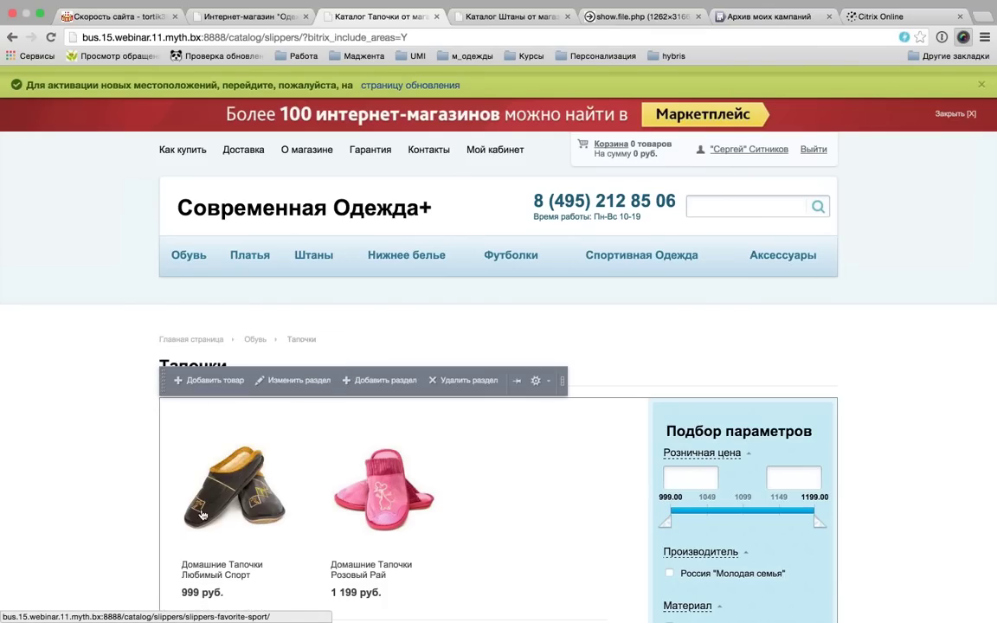
left_click(207, 381)
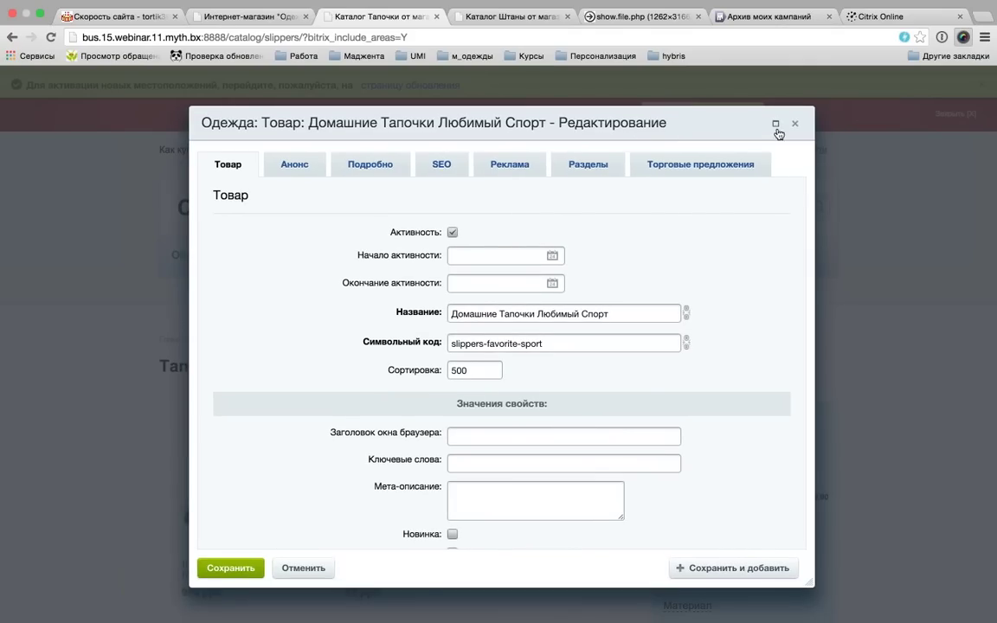
key("Escape")
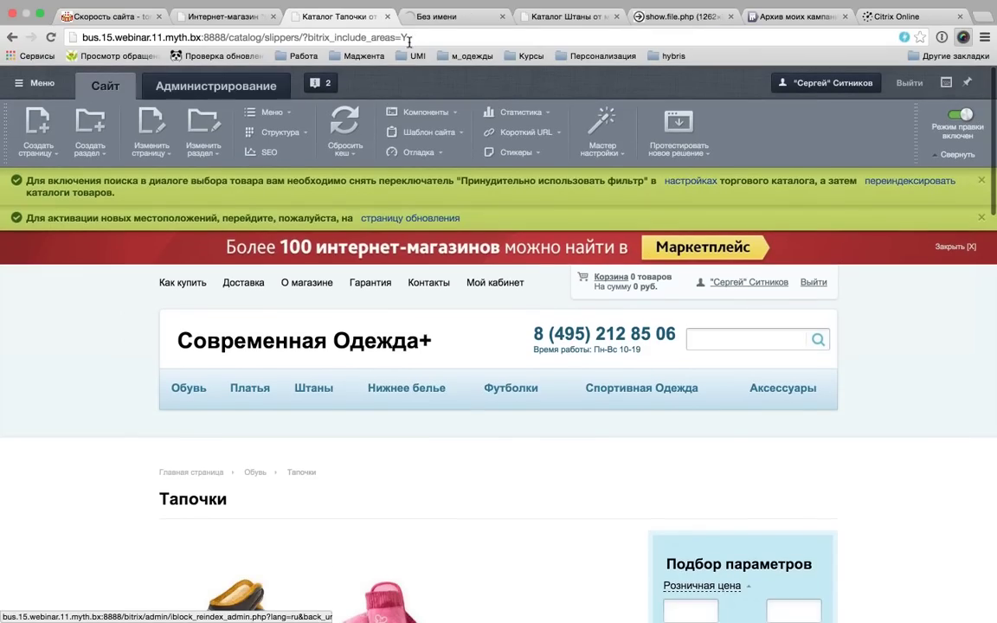
- Switch to the site's administration area and expand the sections of the Одежда catalog in the store's navigation tree
left_click(429, 21)
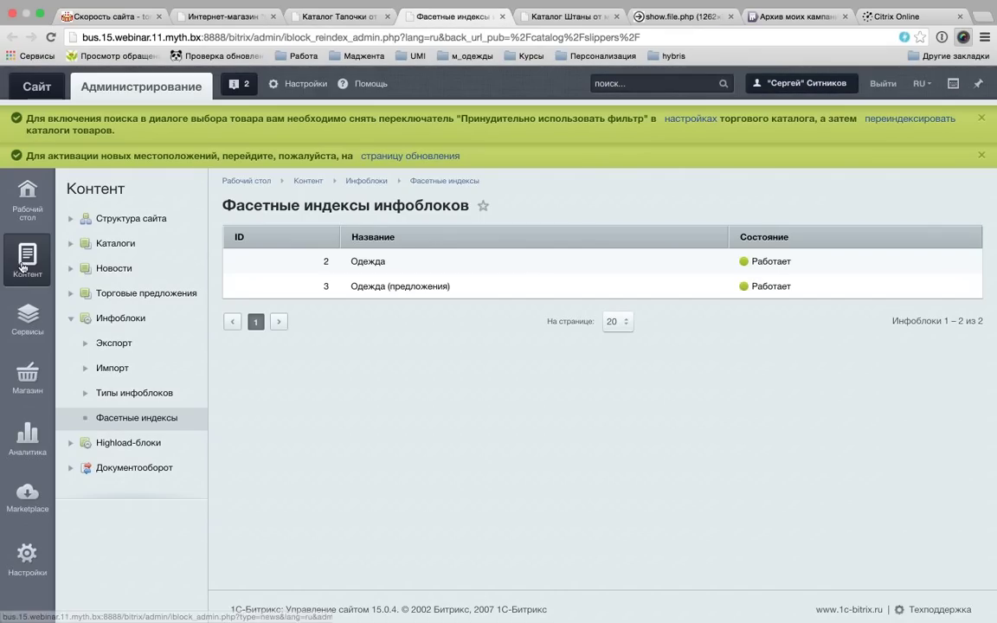
left_click(71, 243)
left_click(85, 269)
mouse_move(27, 378)
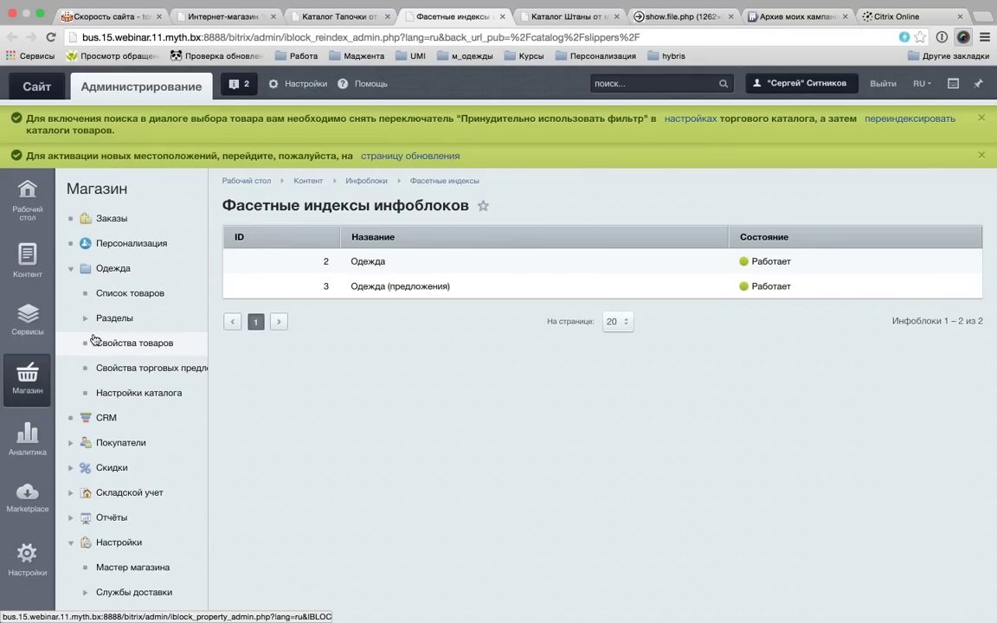
left_click(85, 317)
right_click(125, 344)
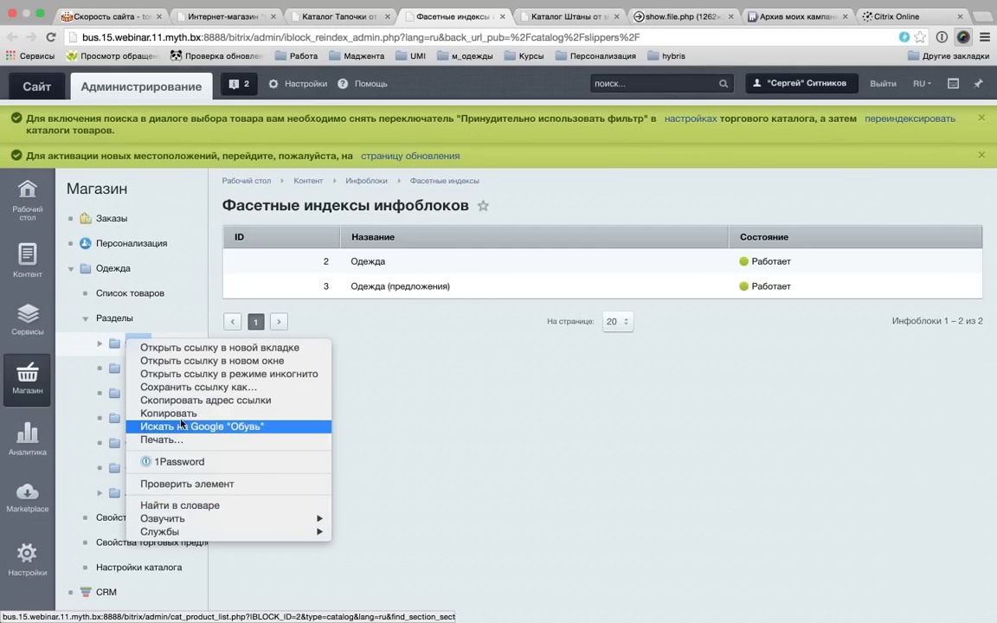
left_click(483, 392)
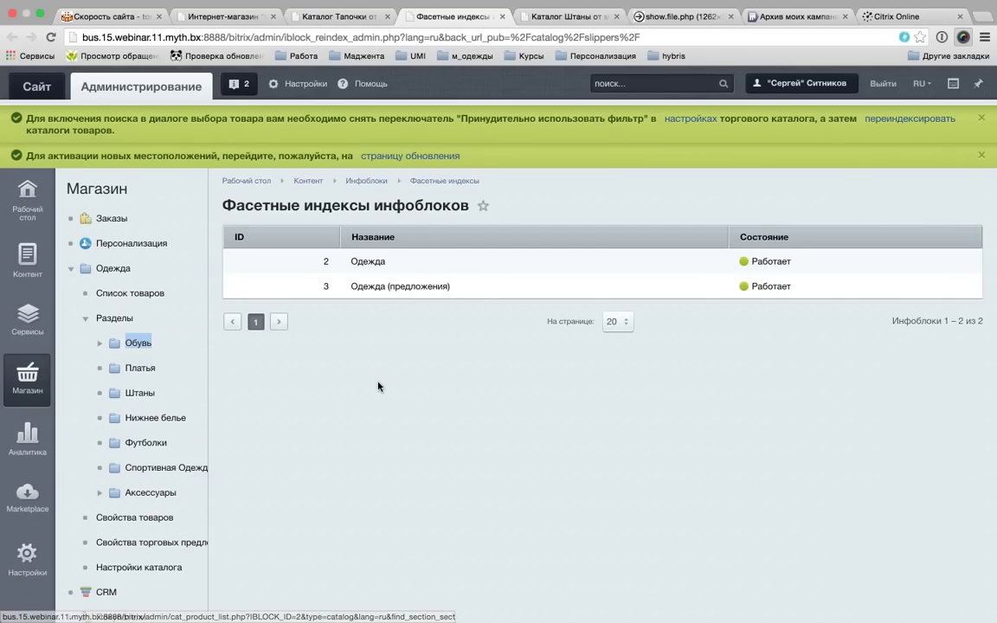
right_click(137, 344)
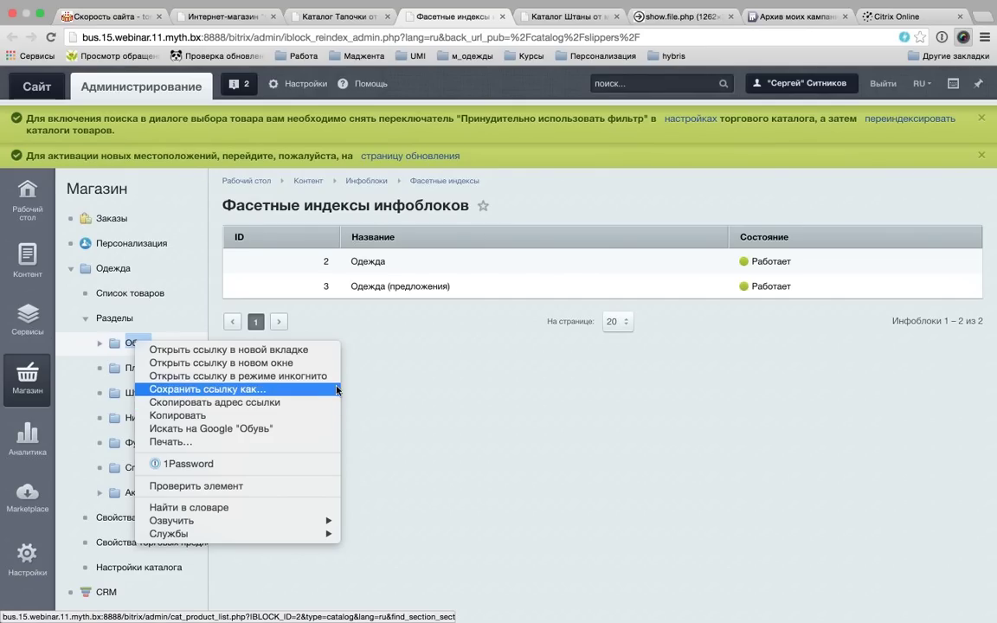
left_click(466, 388)
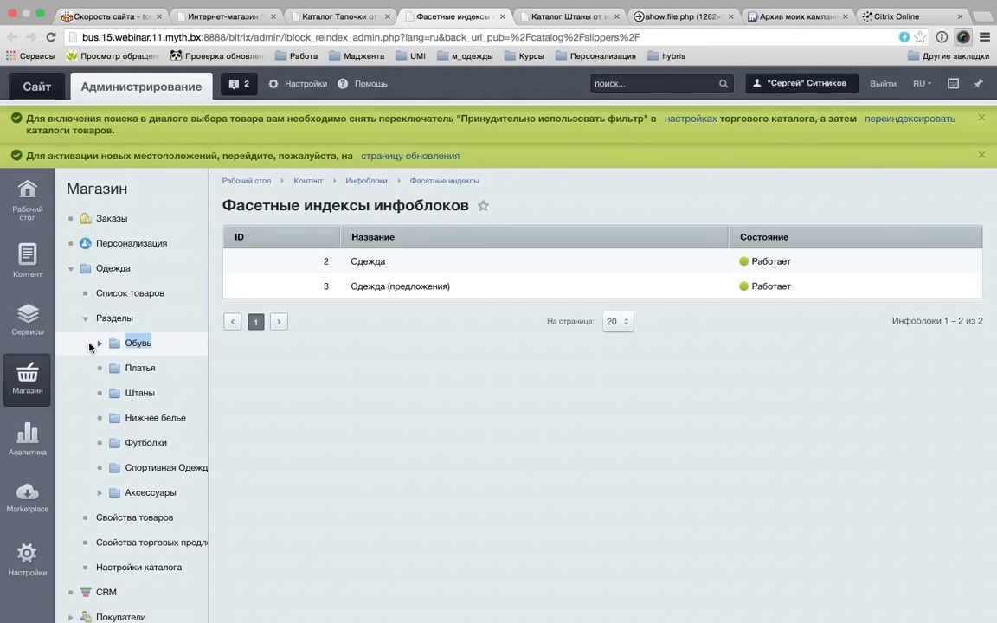
- Open the Тапочки section under Обувь for editing and show its Свойства элементов settings
left_click(99, 343)
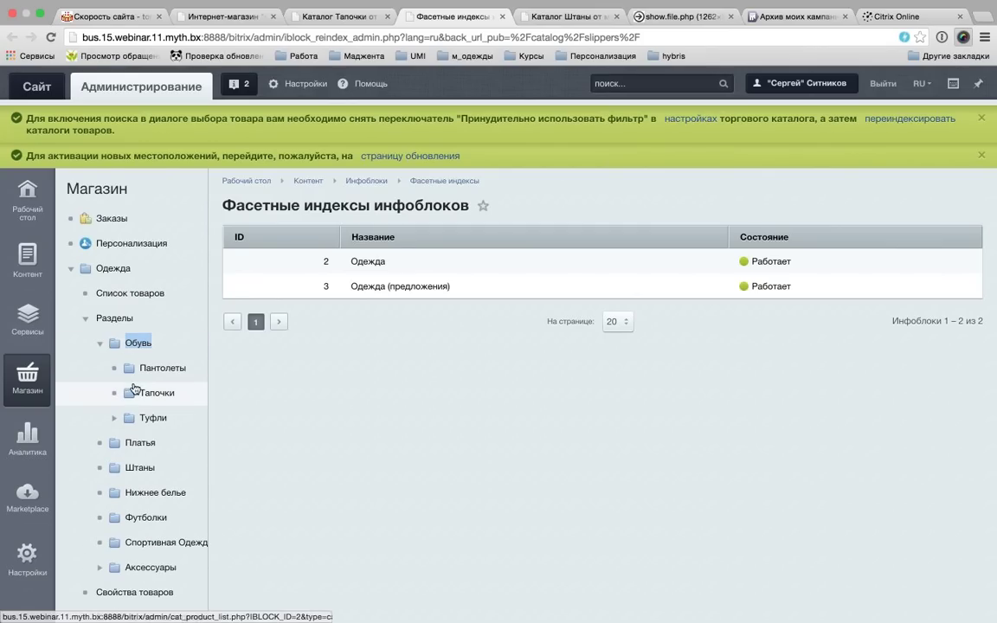
left_click(131, 397)
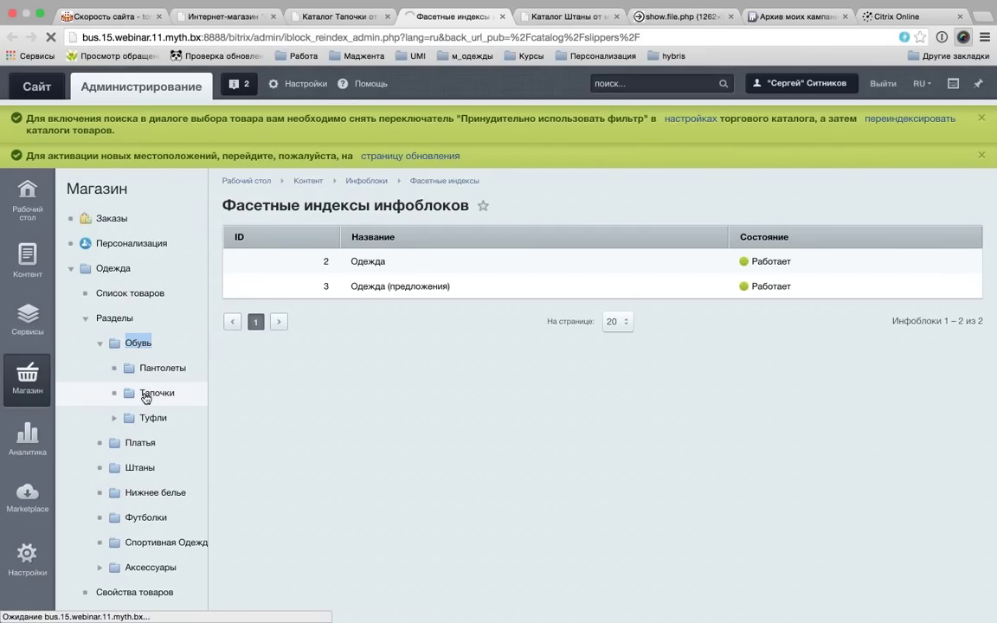
scroll(254, 333, "down", 2)
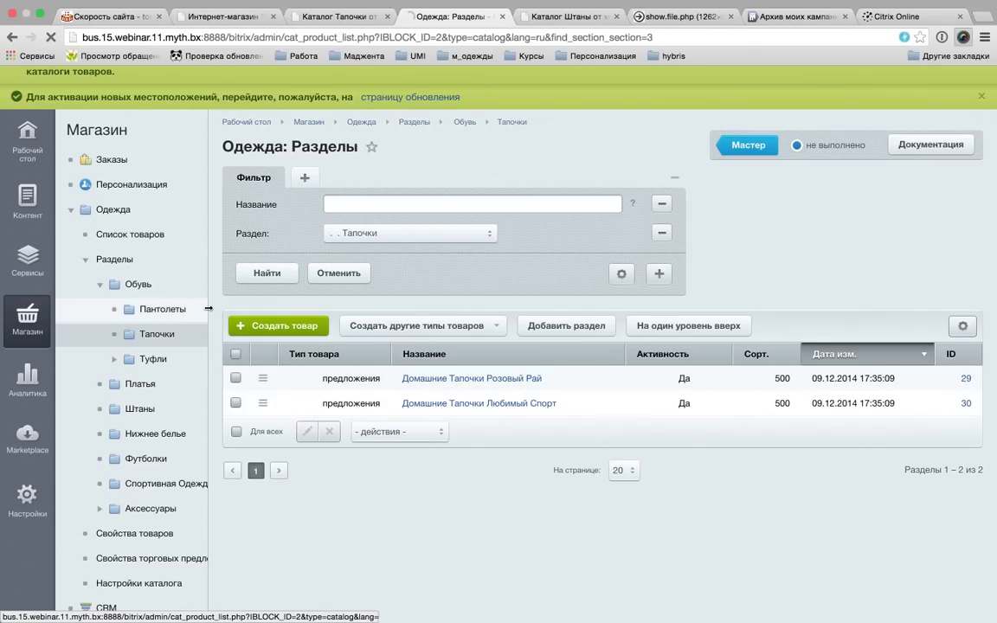
left_click(135, 284)
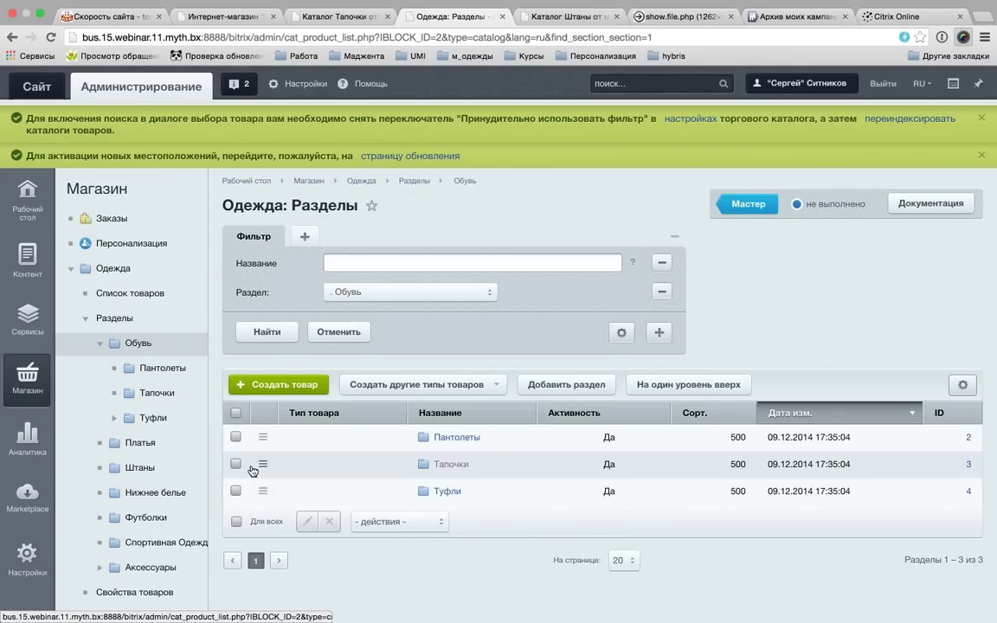
left_click(263, 464)
left_click(294, 498)
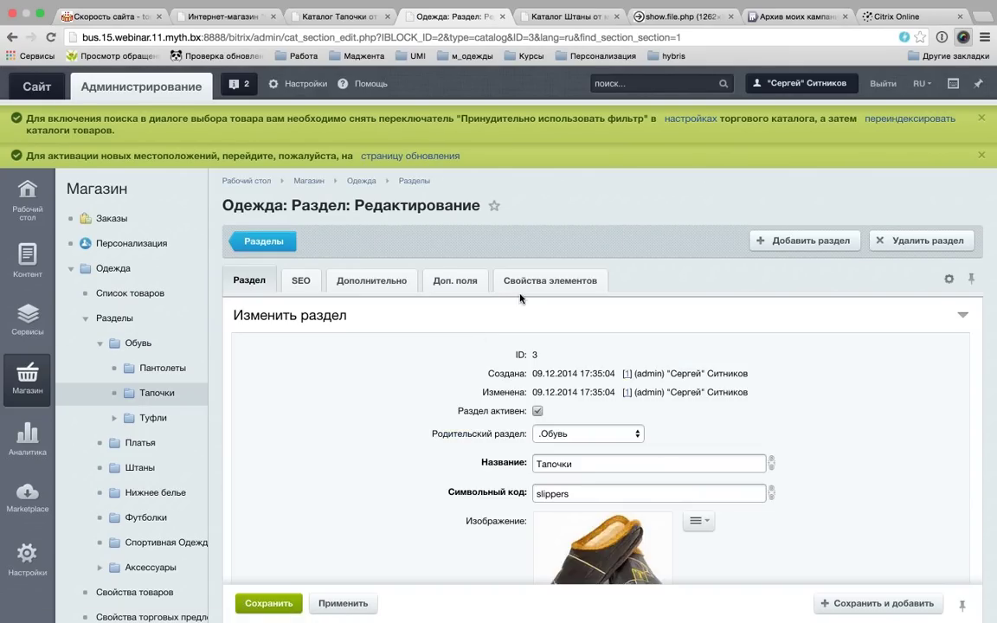
left_click(529, 293)
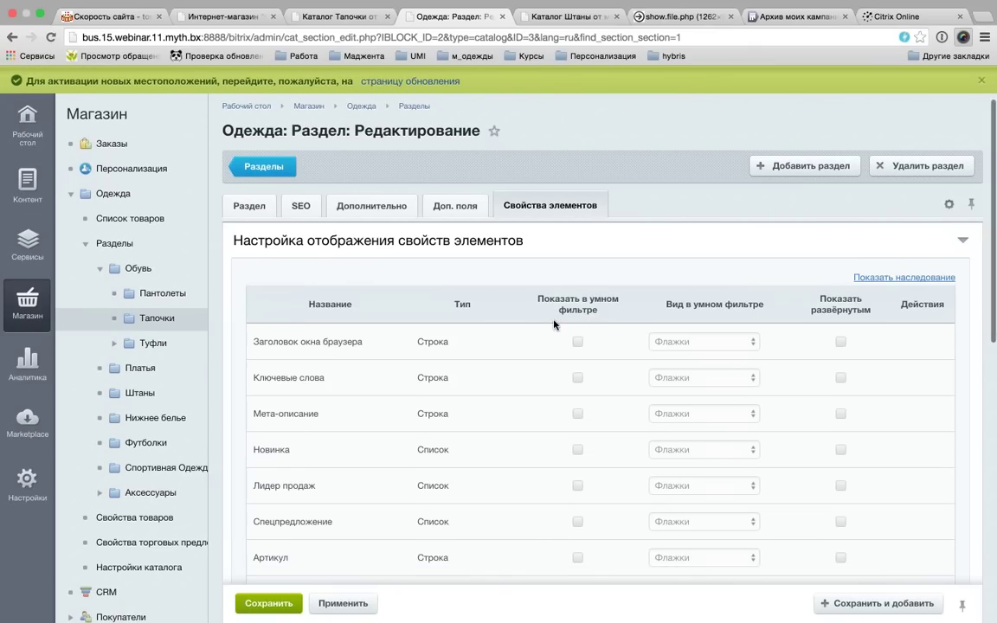
- Examine which product and offer properties of the Тапочки section are set to show in the smart filter
scroll(534, 336, "down", 3)
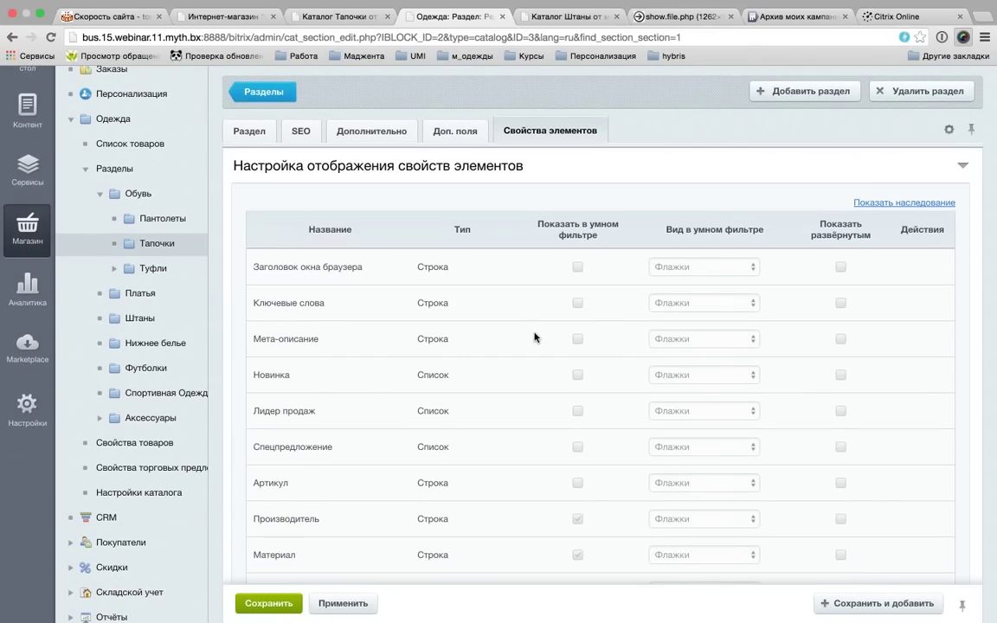
scroll(534, 336, "down", 5)
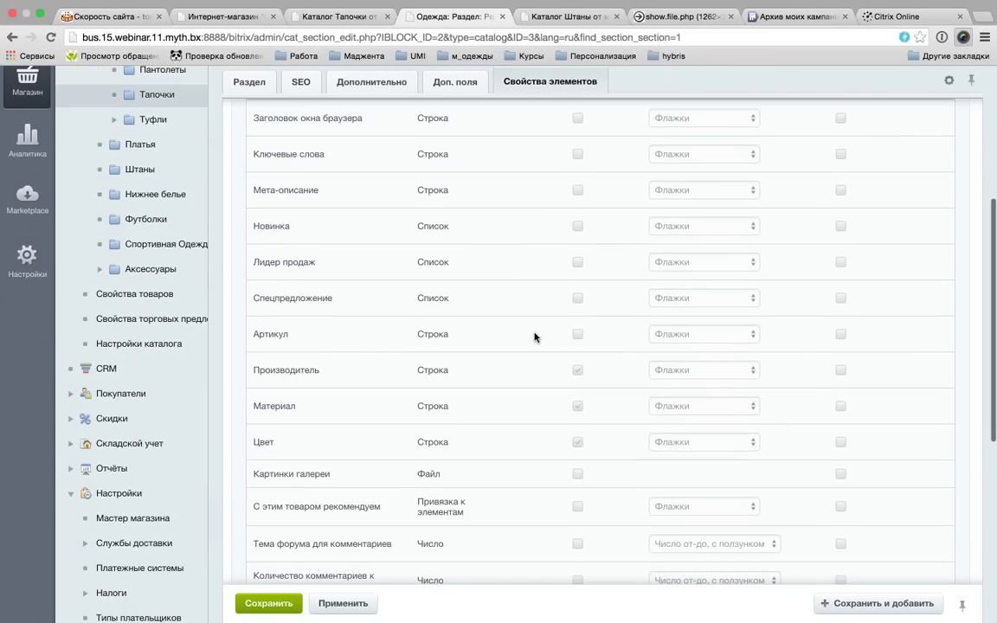
scroll(535, 336, "down", 4)
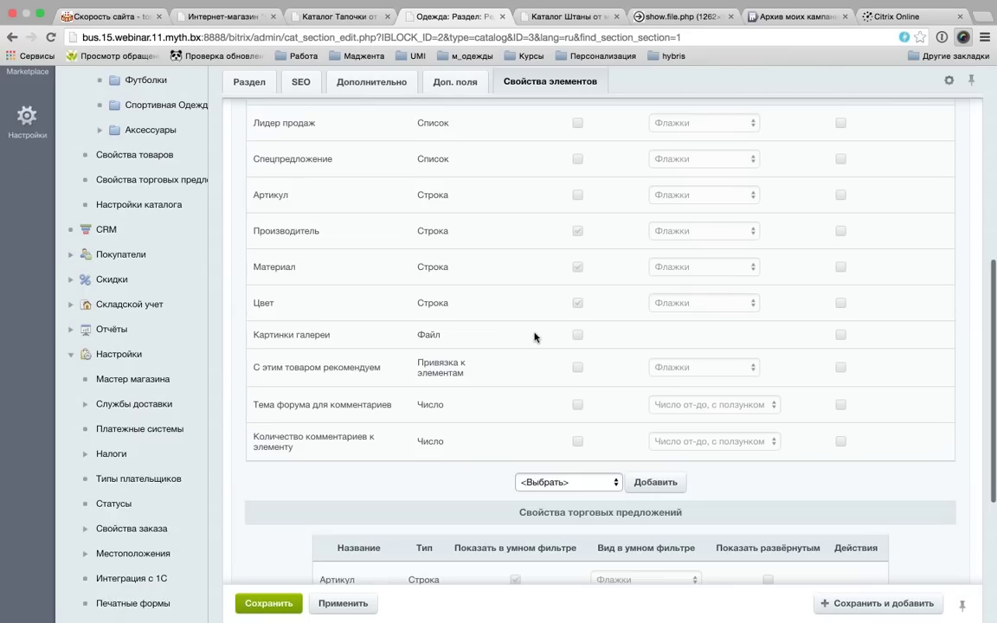
scroll(534, 337, "down", 2)
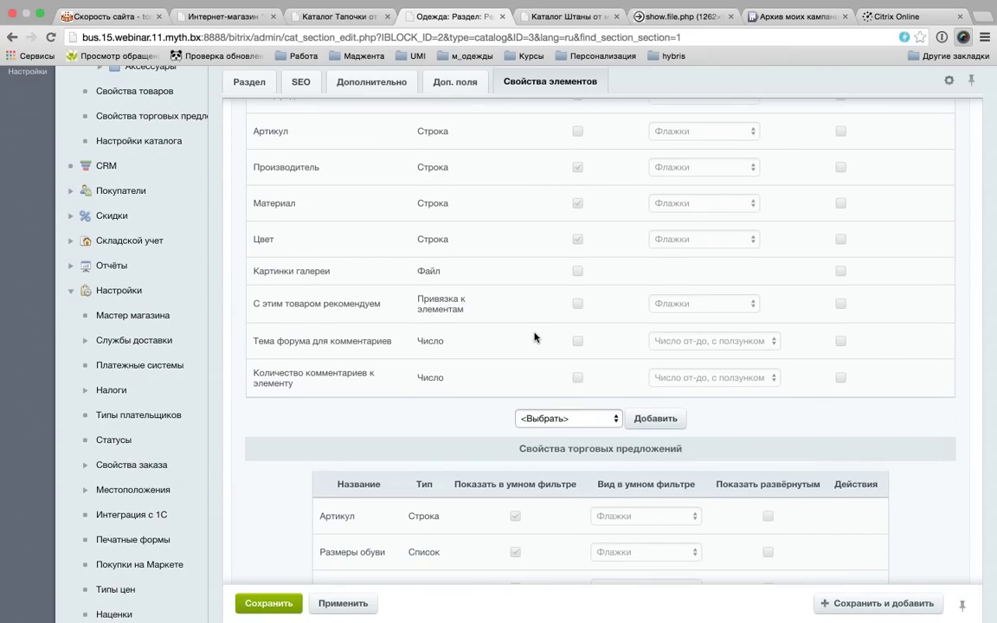
scroll(534, 337, "up", 2)
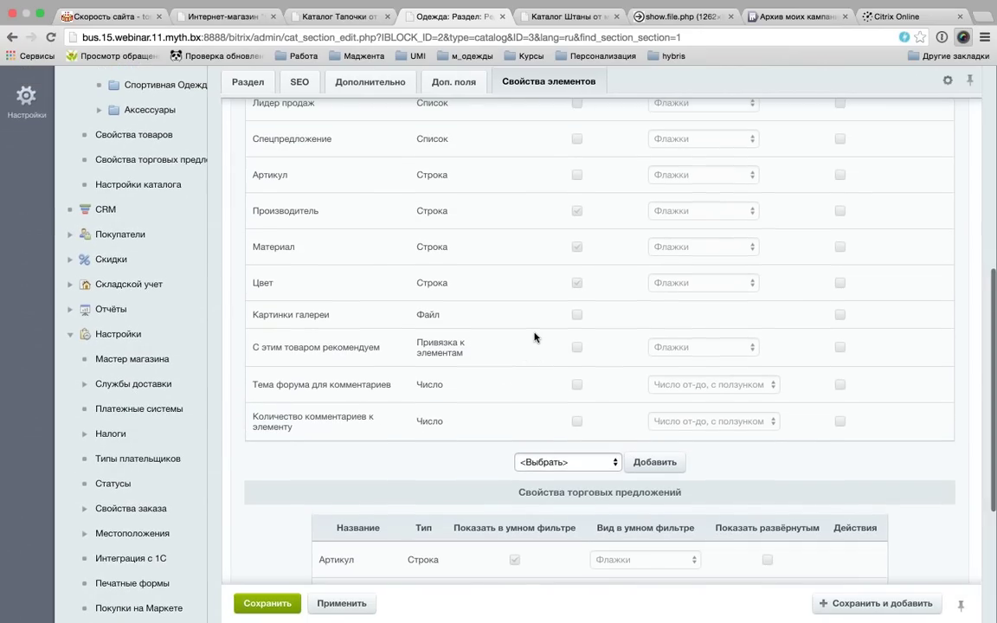
scroll(534, 336, "up", 7)
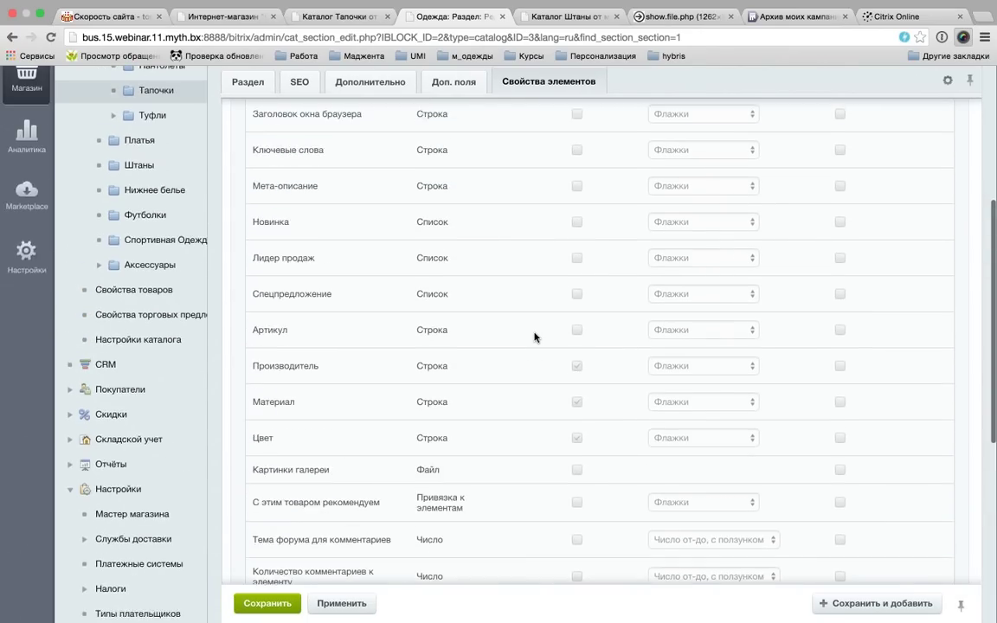
scroll(534, 336, "up", 2)
scroll(534, 337, "down", 9)
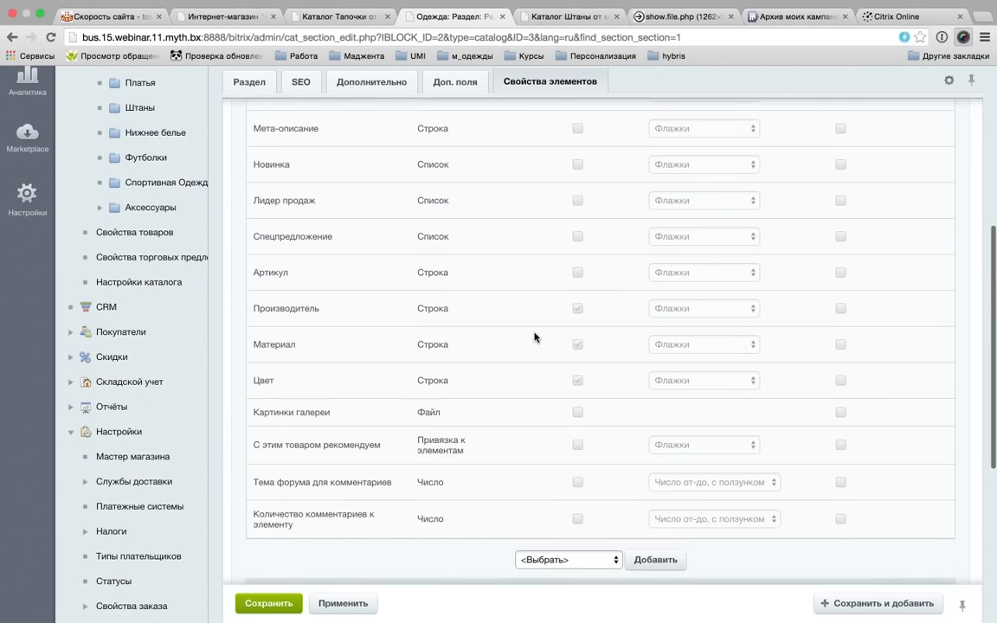
scroll(534, 337, "down", 2)
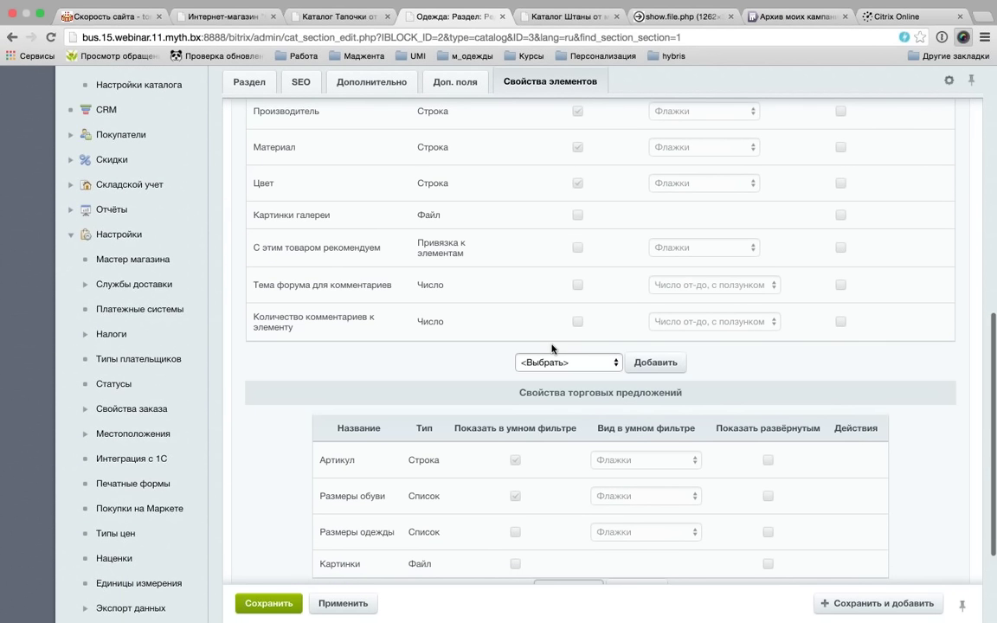
scroll(469, 322, "up", 9)
scroll(578, 405, "down", 2)
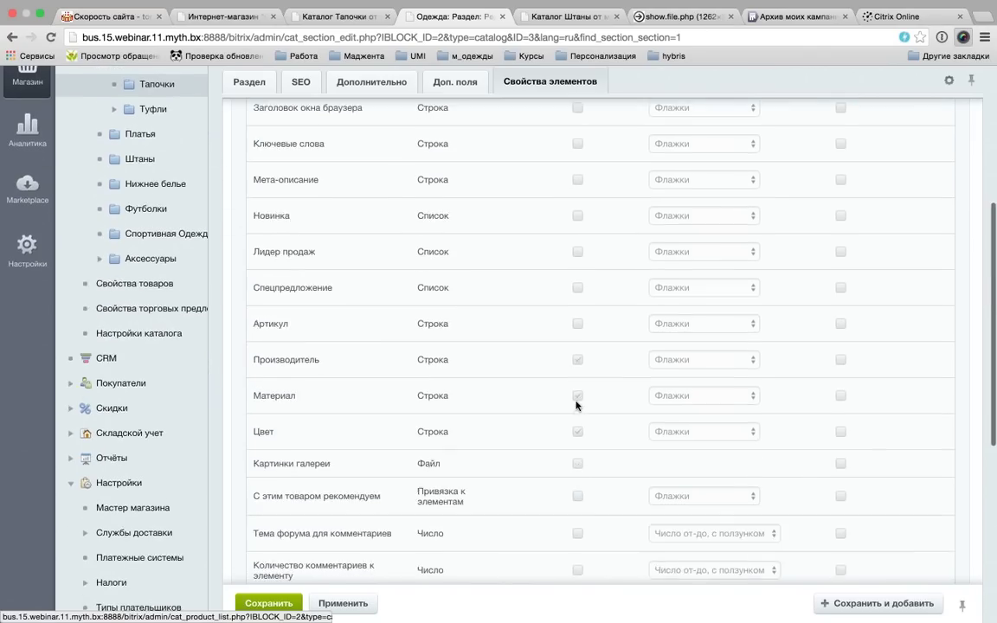
- Start creating a new element property for the Тапочки section and set its type to Список, enlarging the dialog
scroll(578, 404, "down", 5)
left_click(568, 378)
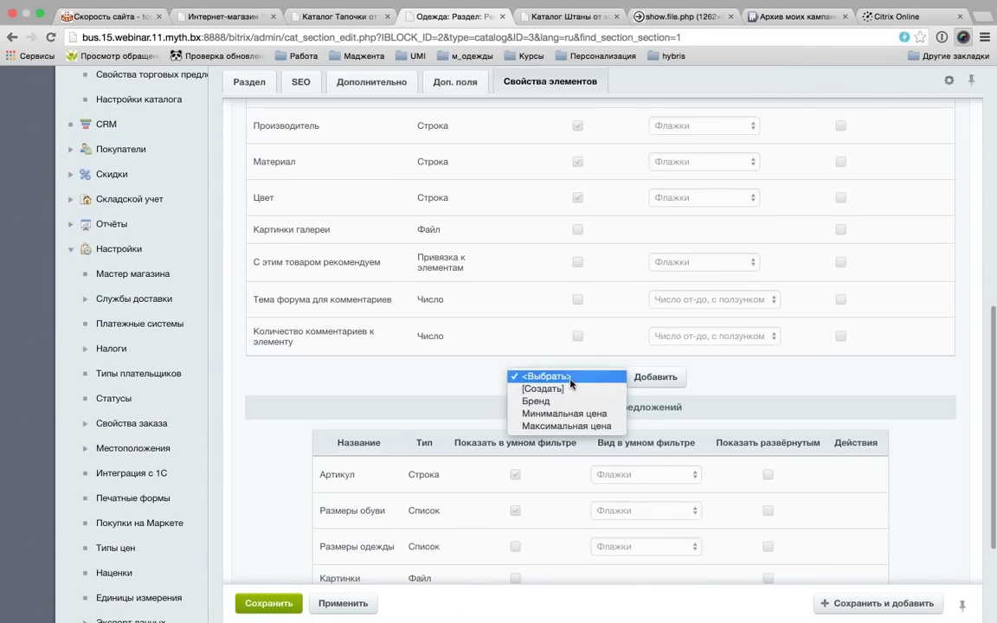
key("Escape")
left_click(649, 377)
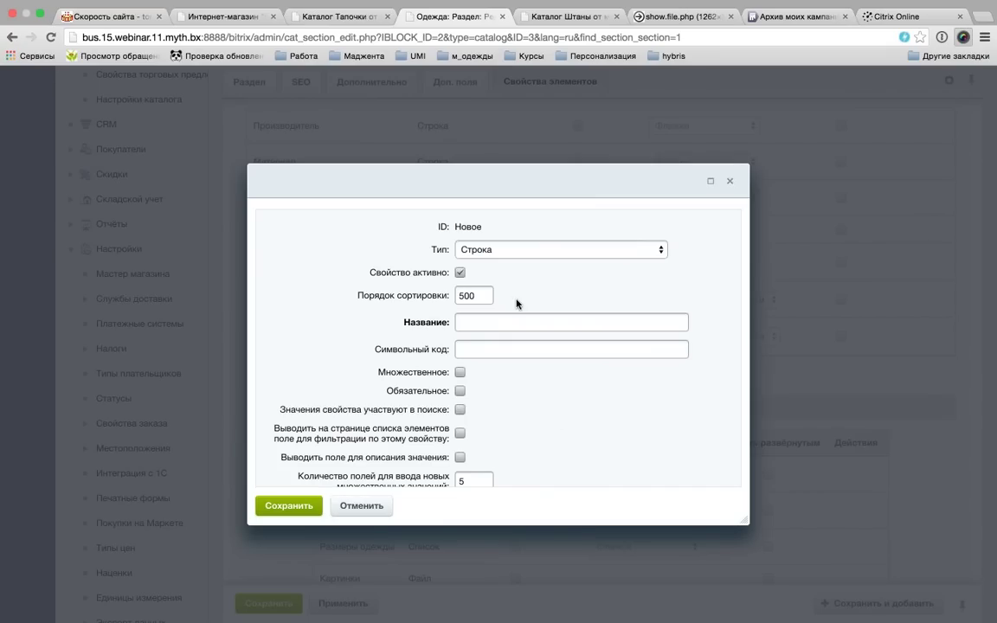
left_click_drag(488, 177, 454, 109)
left_click_drag(715, 464, 800, 521)
left_click(526, 189)
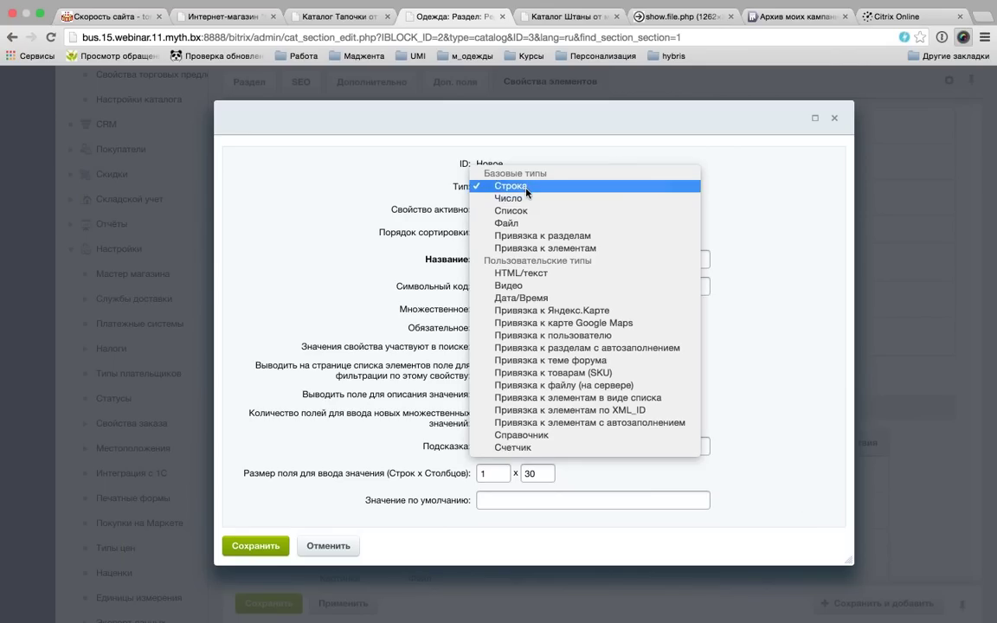
left_click(520, 211)
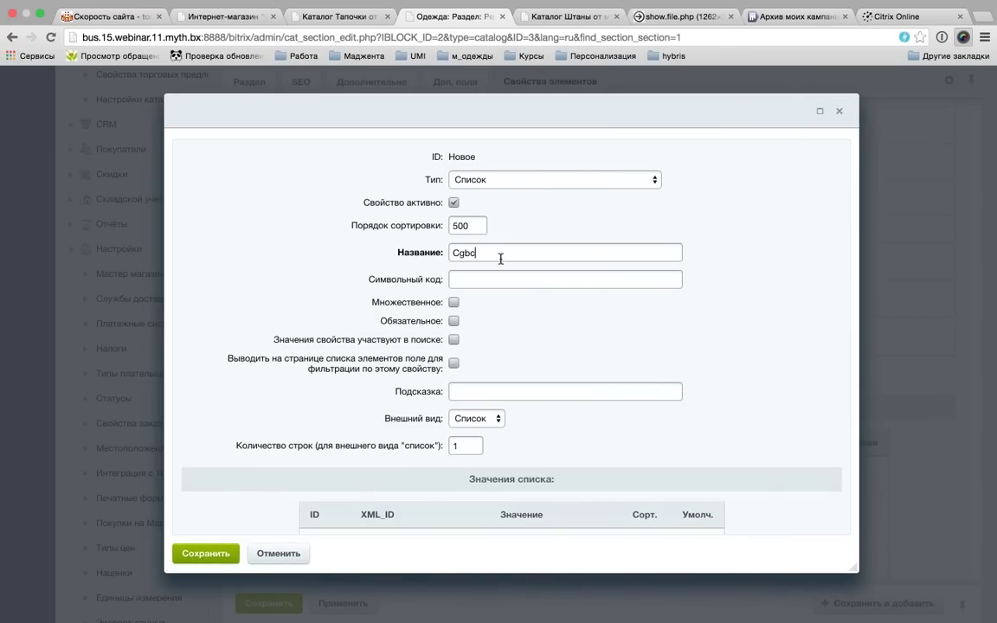
- Name the property "Список обычный" with symbolic code hfd, mark it Множественное and keep the Список appearance
type("Спис")
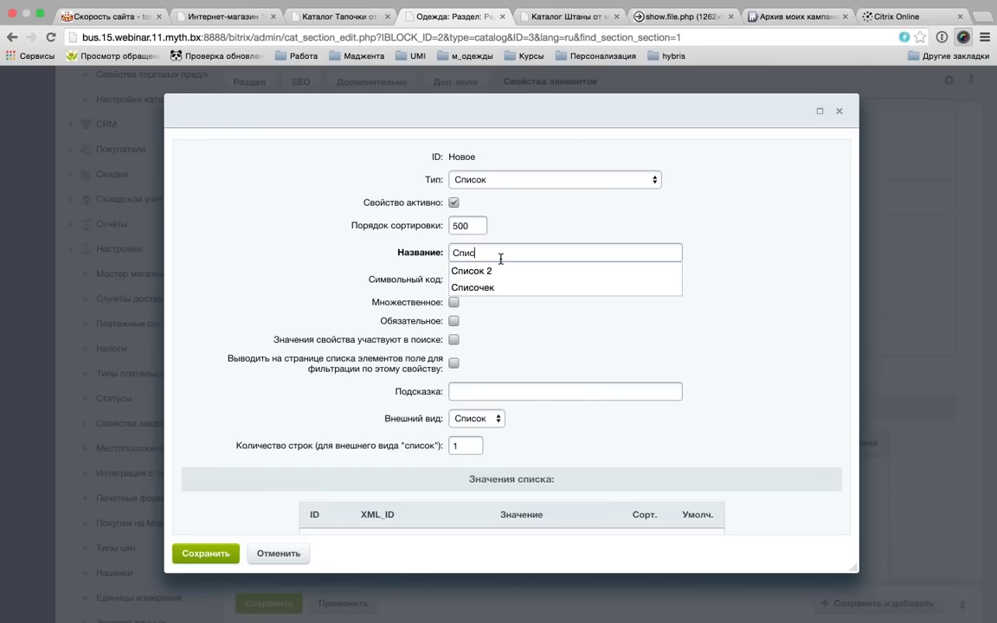
type("ок обычный")
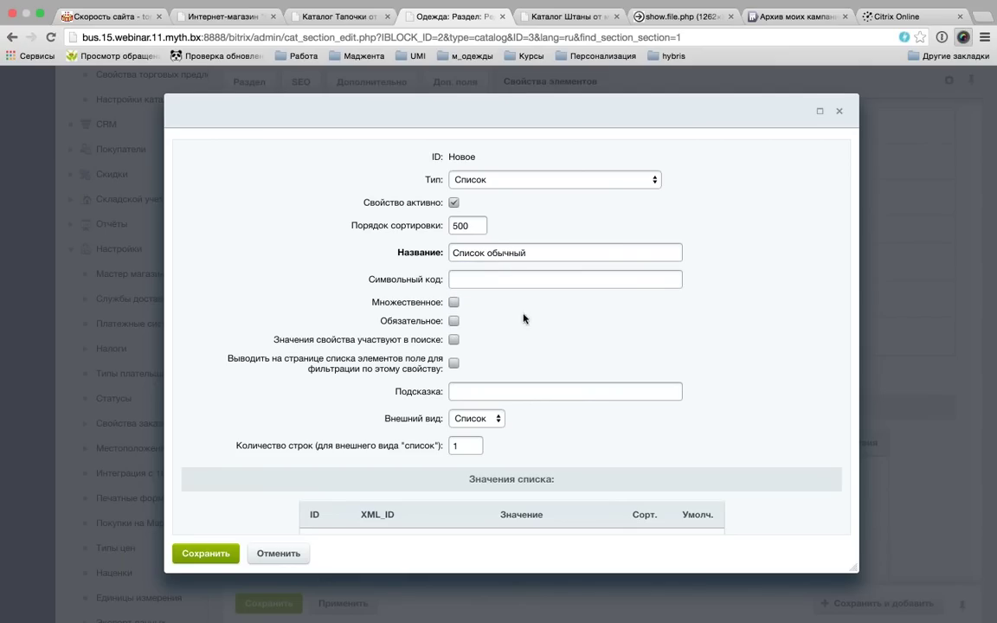
type("hfo")
scroll(551, 362, "down", 2)
left_click(476, 318)
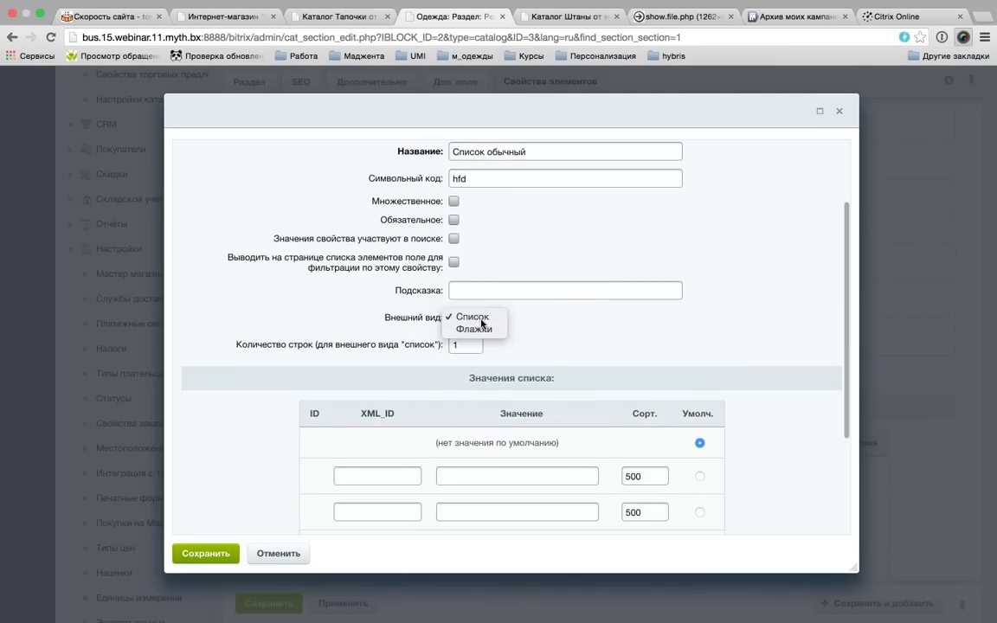
left_click(436, 294)
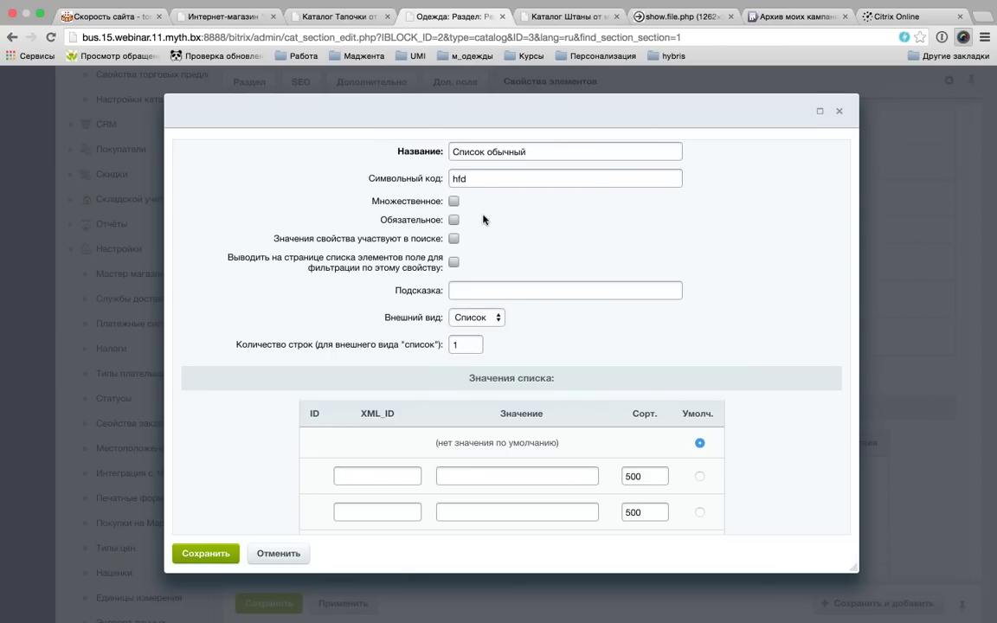
left_click(454, 201)
scroll(522, 267, "down", 3)
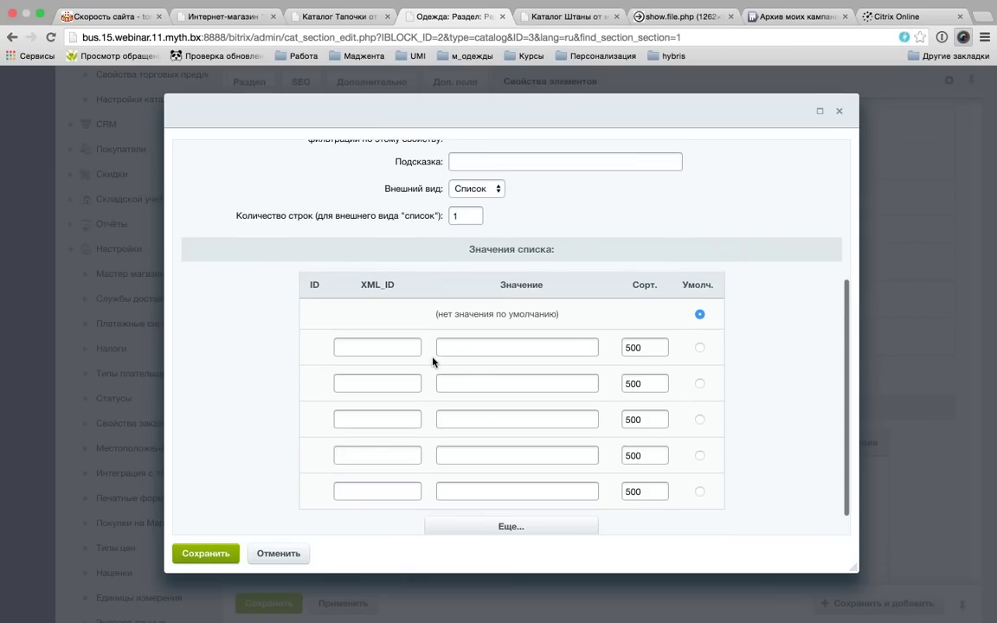
- Enter "список 1" as the first list value with sort order 100
key("BackSpace")
key("BackSpace")
key("BackSpace")
key("BackSpace")
type("список 1")
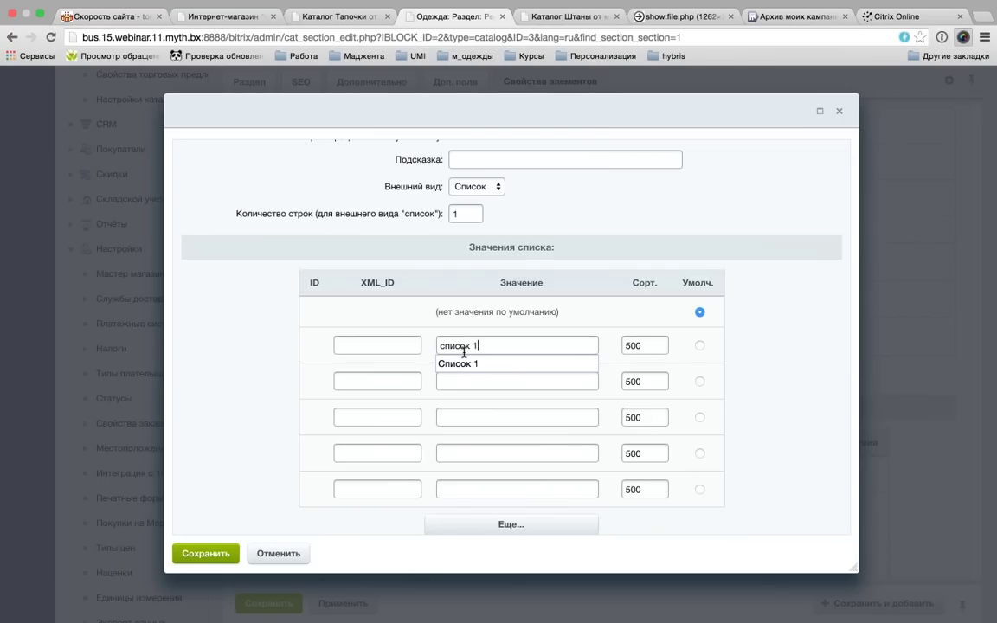
key("Tab")
type("100")
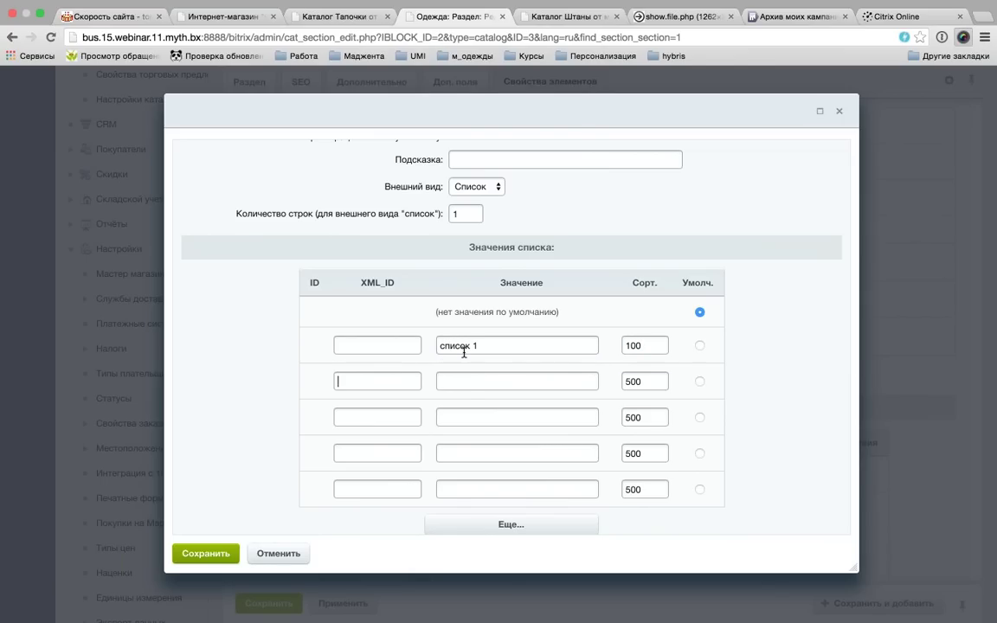
- Add the list values "список 2" with sort order 200 and "список 3" with sort order 300
key("Tab")
key("Tab")
type("списо")
key("Escape")
key("Tab")
type("200")
key("Escape")
key("Tab")
key("Tab")
type("список 3")
key("Tab")
type("300")
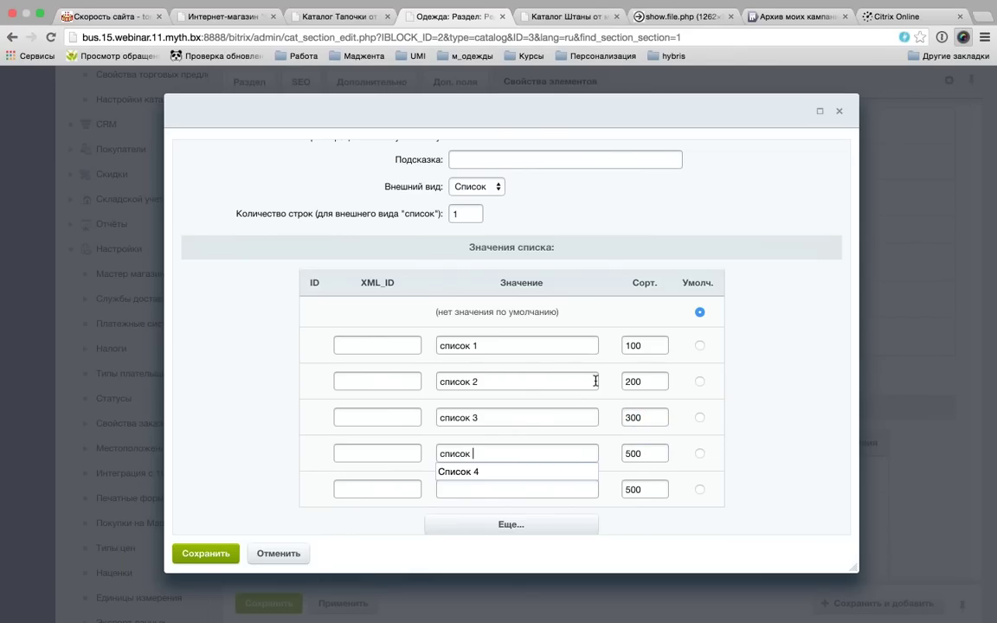
- Add "список 4" with sort order 400 and "список 5" as list values, and save the new property
key("Tab")
type("400")
key("Tab")
key("Tab")
type("с")
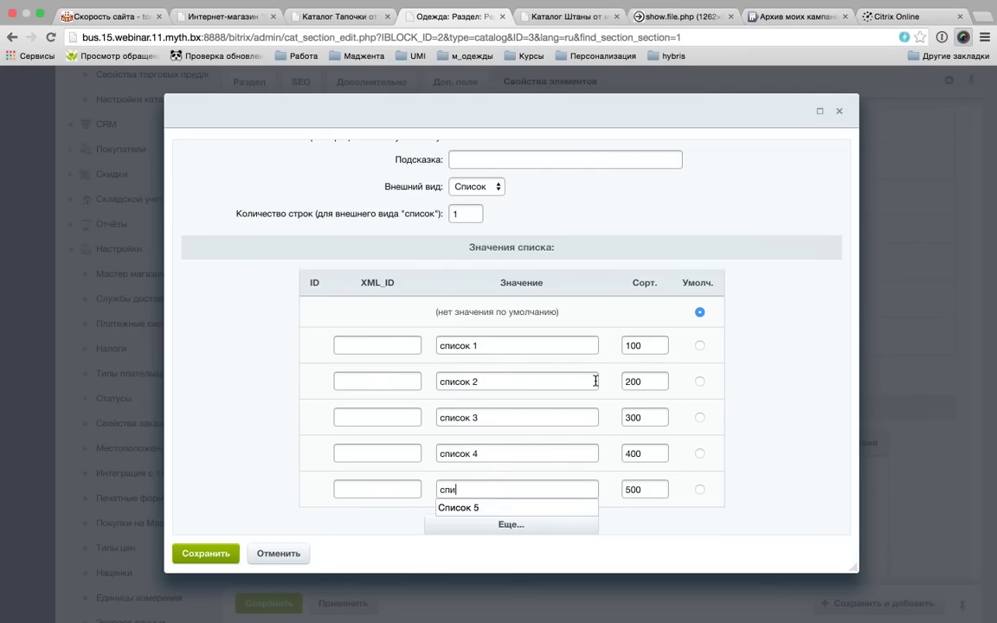
type("писок 5")
left_click(206, 553)
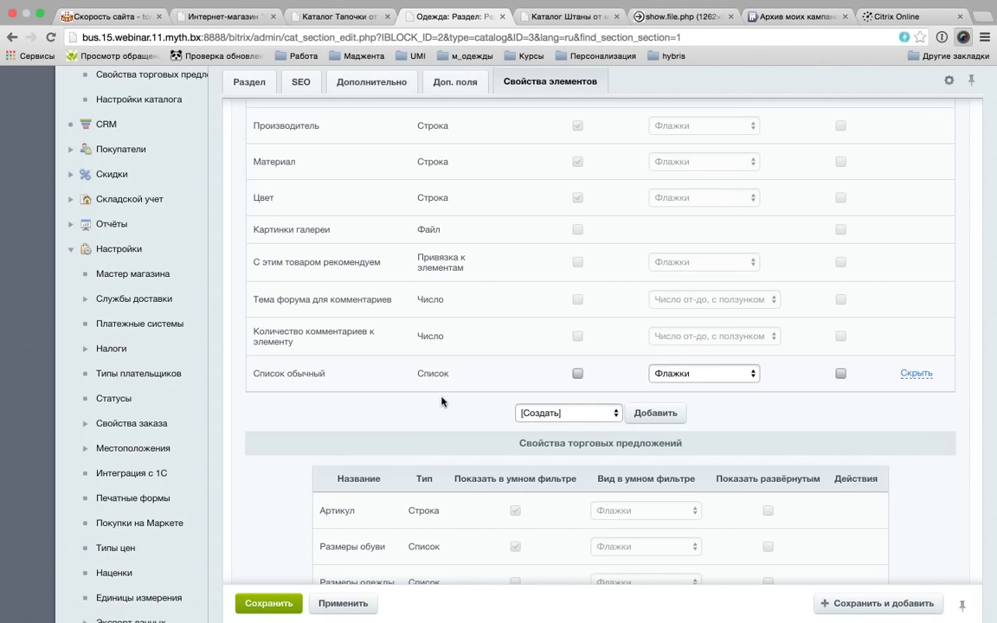
- Include the Список обычный property in the smart filter, keep its Флажки view, and apply the section changes
scroll(493, 394, "up", 10)
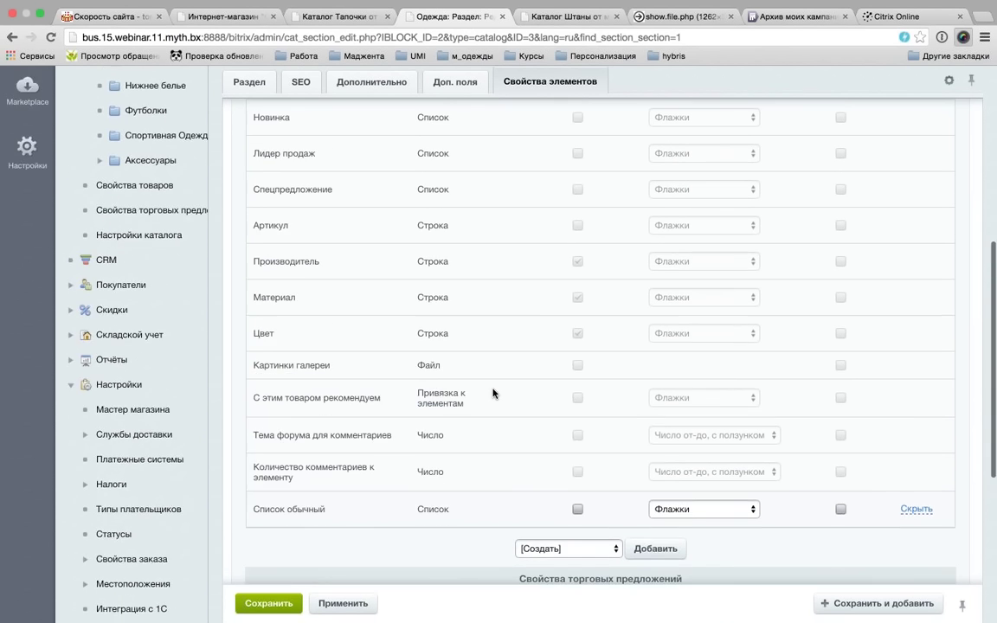
scroll(493, 394, "down", 5)
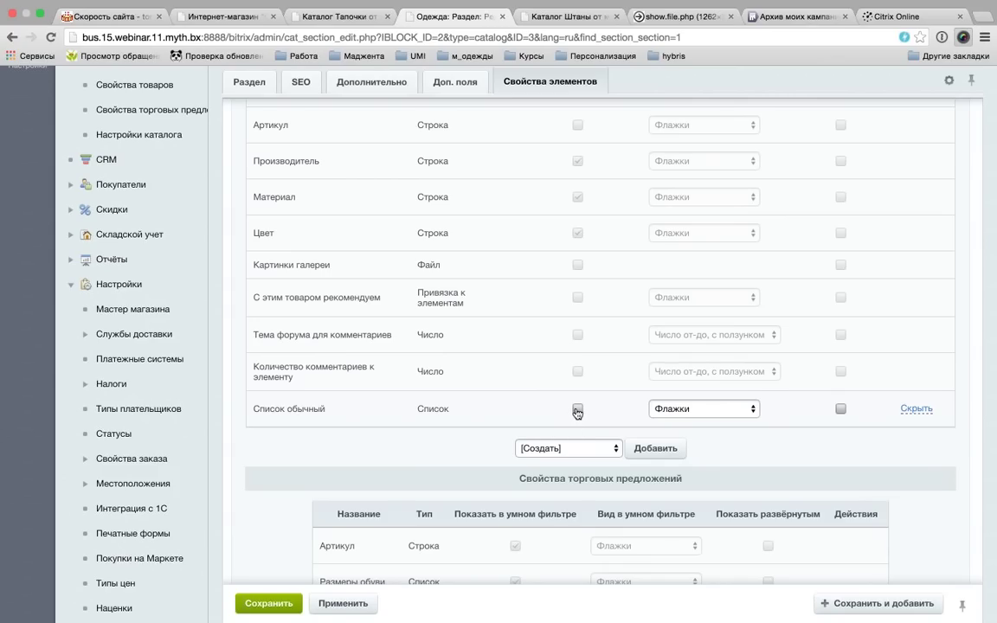
left_click(752, 411)
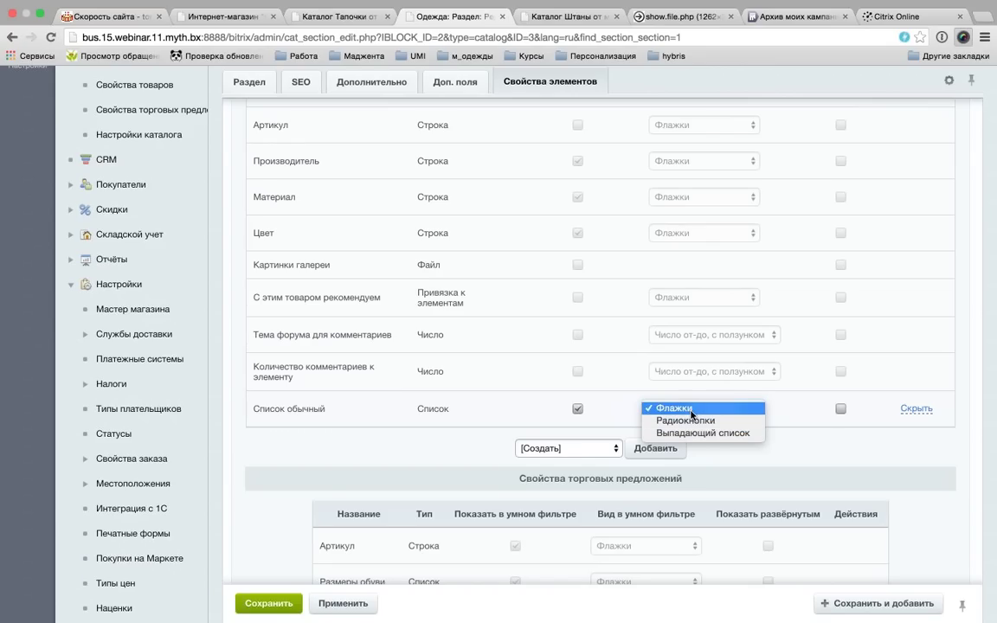
left_click(833, 413)
left_click(736, 408)
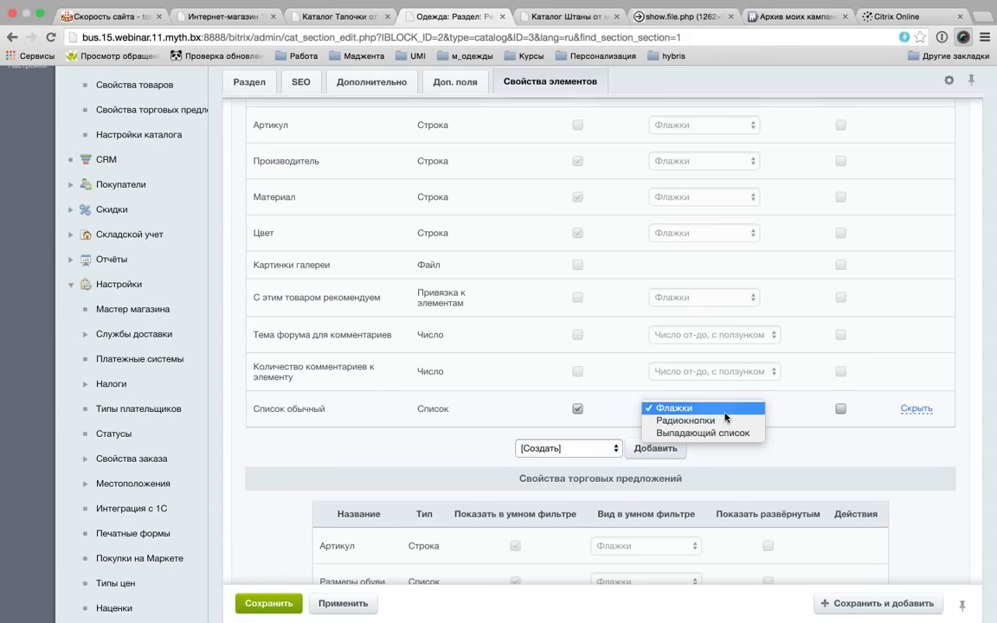
left_click(797, 412)
left_click(329, 602)
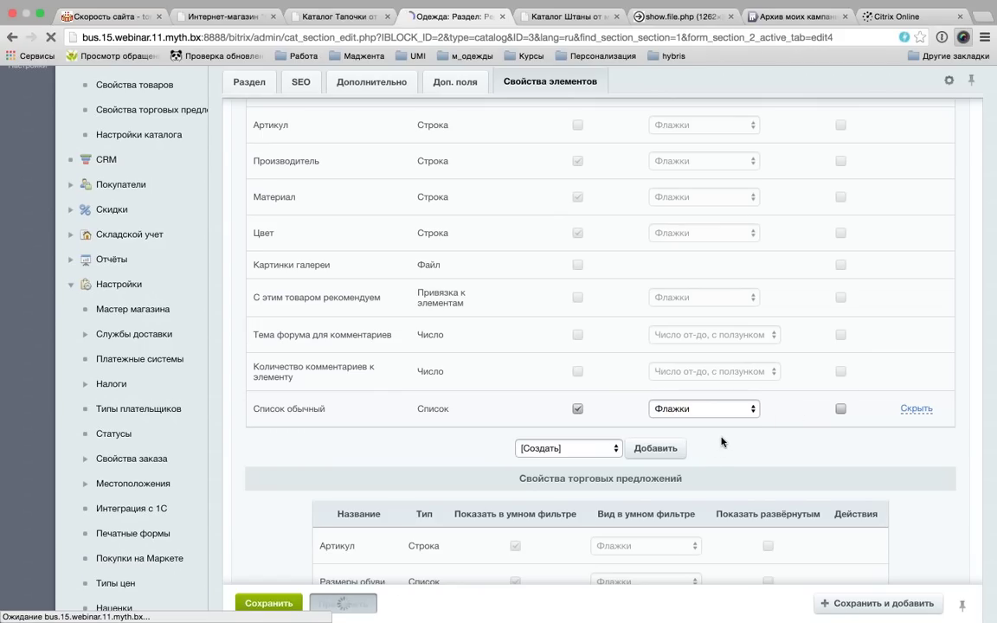
scroll(321, 164, "down", 15)
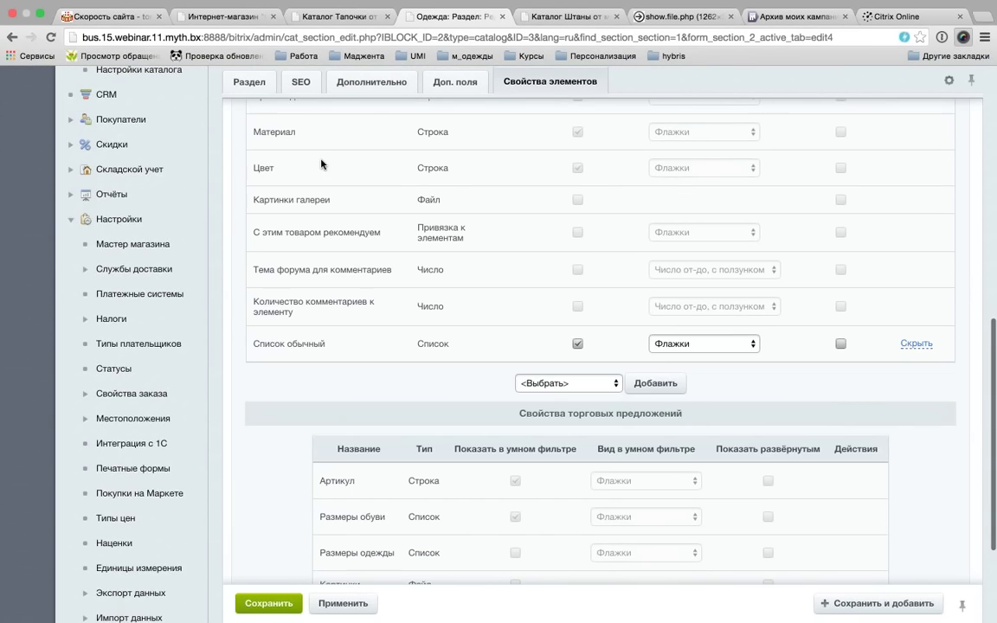
- Edit the product Домашние Тапочки Любимый Спорт from the Тапочки catalog page, assign "список 1" to Список обычный, and save it
left_click(299, 19)
scroll(303, 426, "down", 4)
left_click(213, 152)
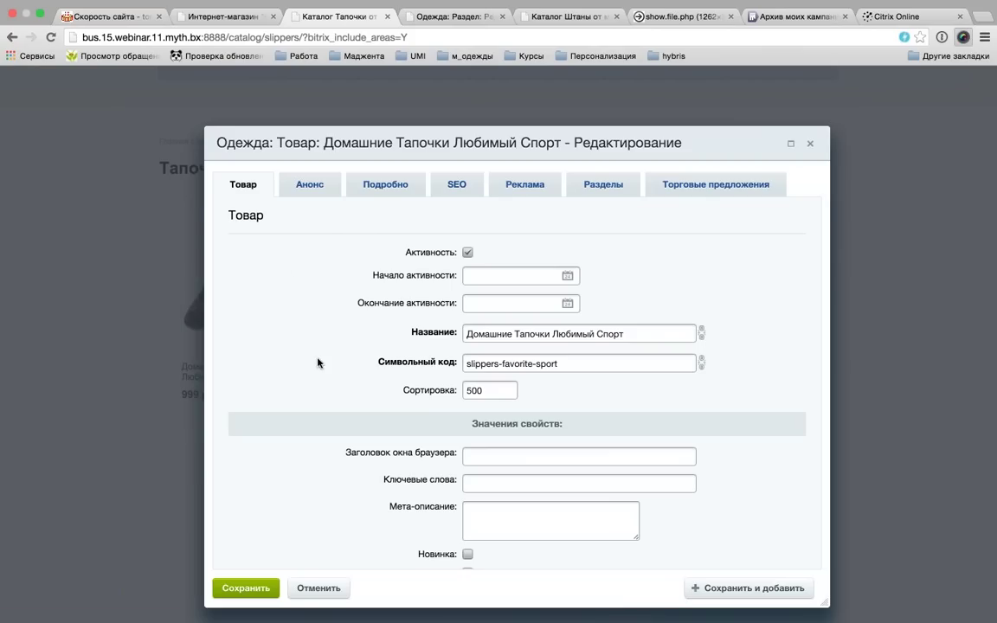
scroll(336, 330, "down", 4)
scroll(336, 330, "down", 15)
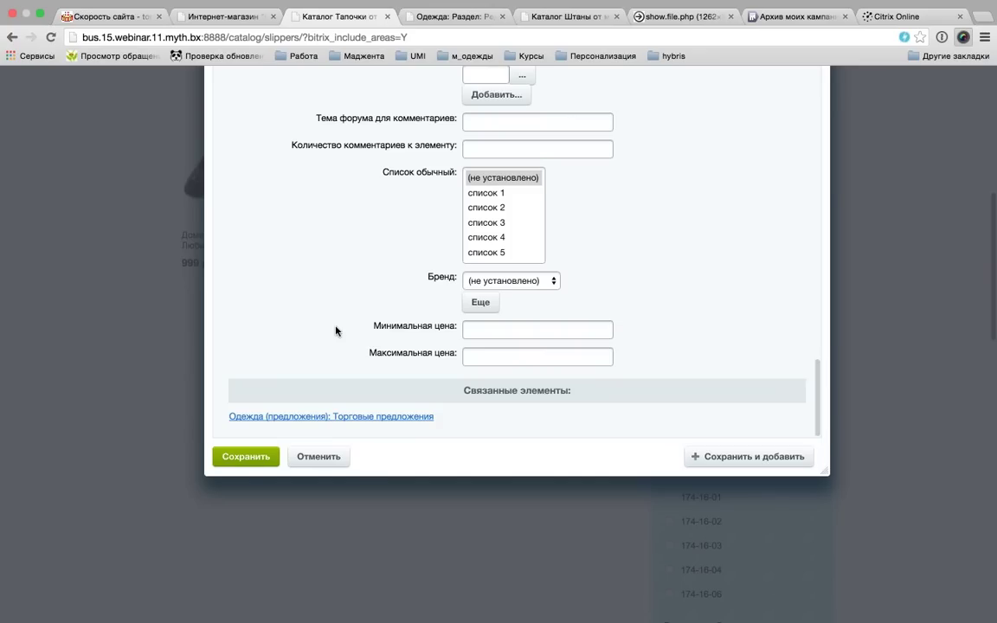
scroll(338, 332, "up", 1)
left_click(485, 218)
left_click(247, 456)
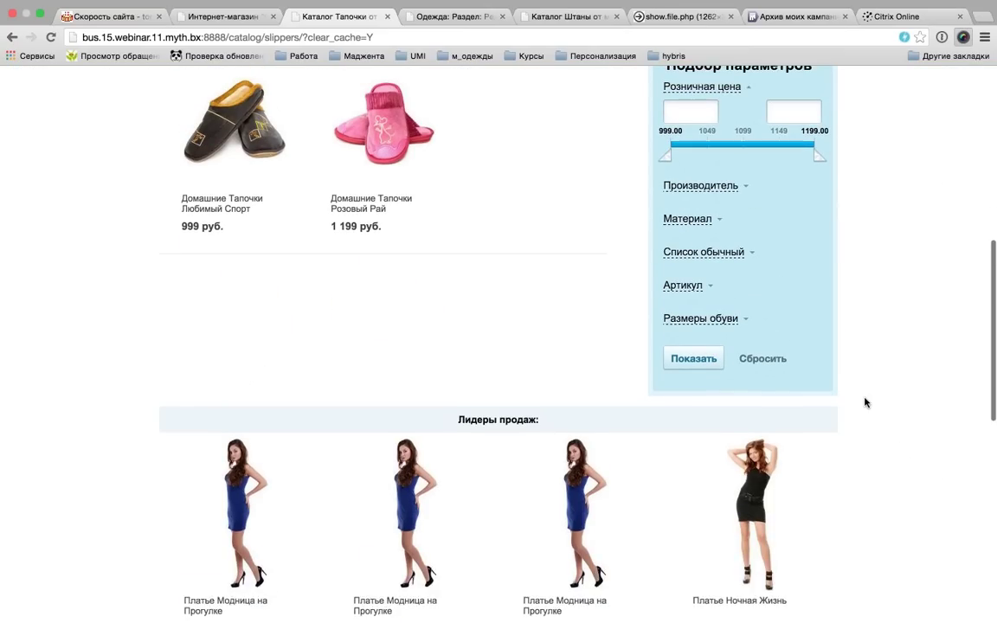
- Expand Список обычный in the Тапочки page's filter and check how its values are presented
scroll(865, 402, "up", 1)
left_click(727, 289)
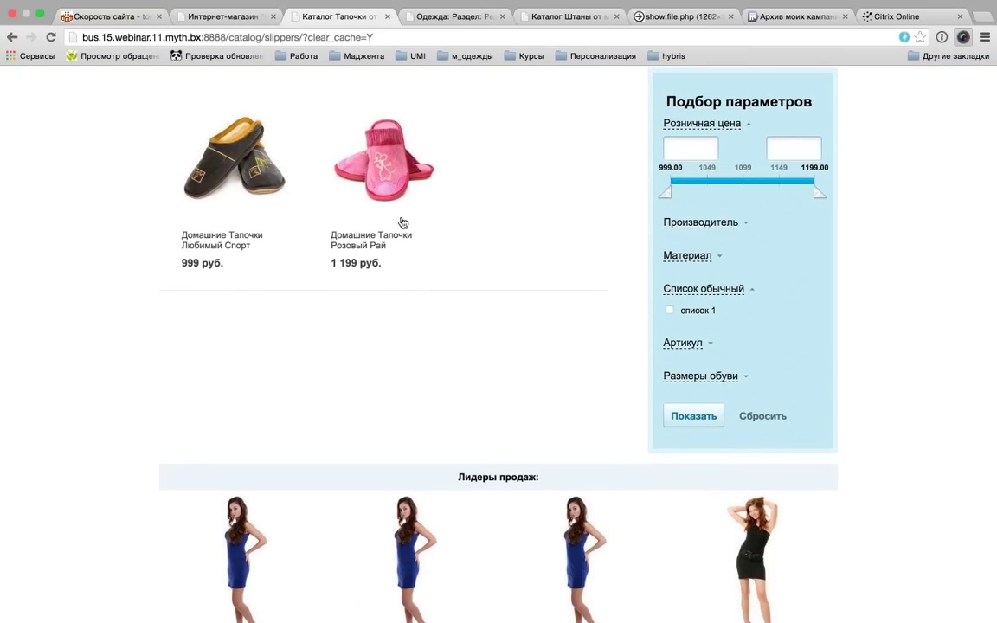
scroll(212, 155, "up", 5)
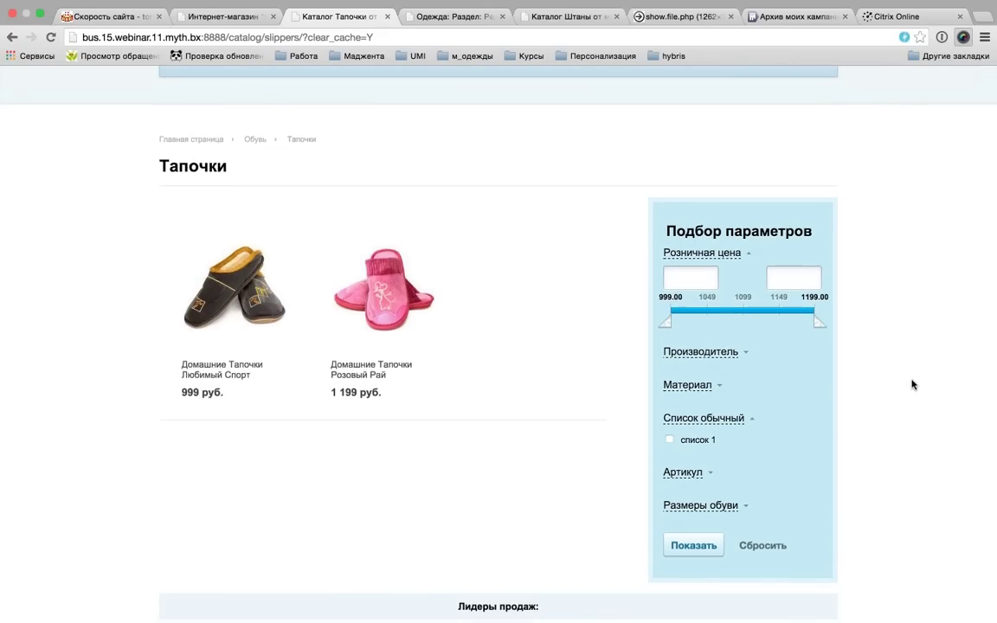
scroll(883, 377, "down", 2)
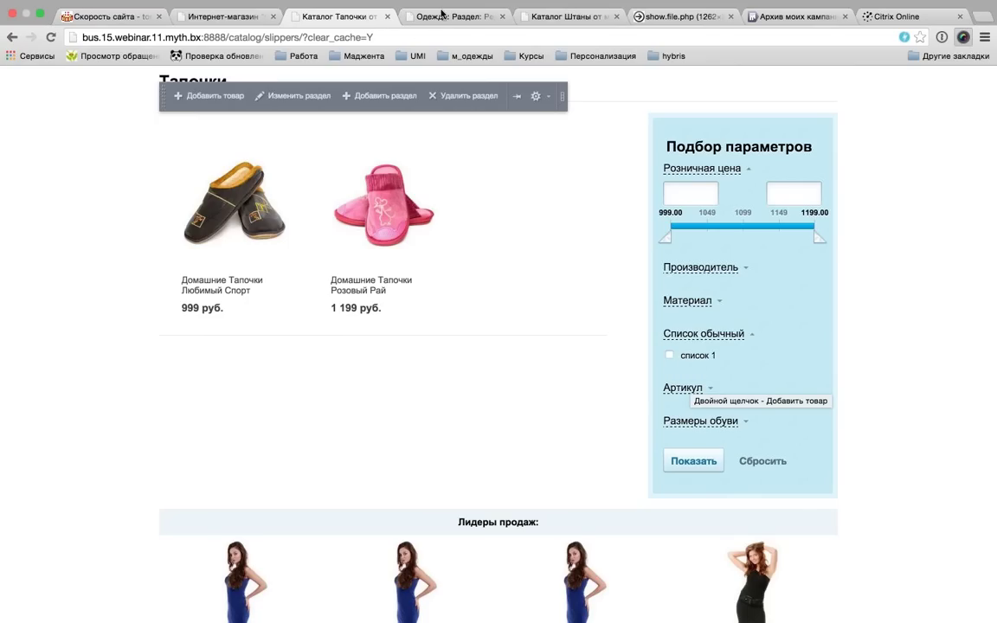
- Set the smart filter view of Список обычный to Радиокнопки in the section's element properties and apply
left_click(249, 16)
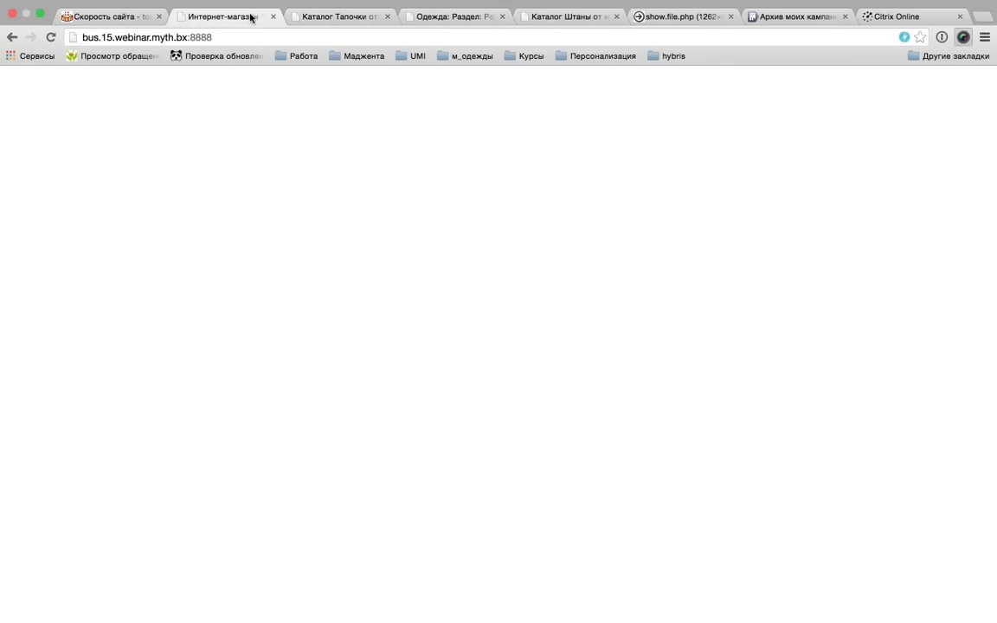
left_click(327, 18)
left_click(428, 17)
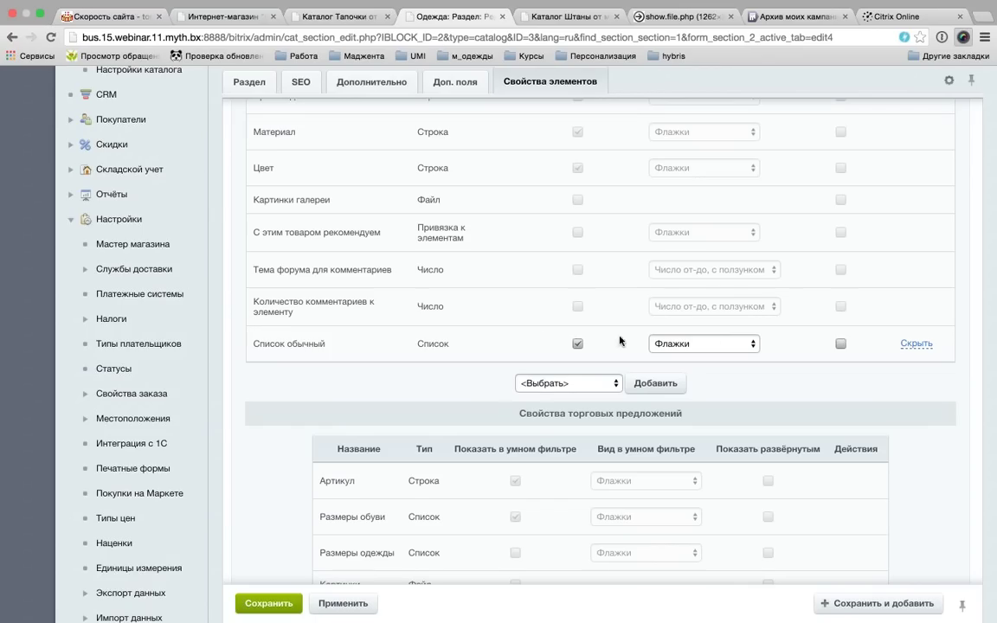
left_click(718, 342)
left_click(684, 355)
left_click(344, 610)
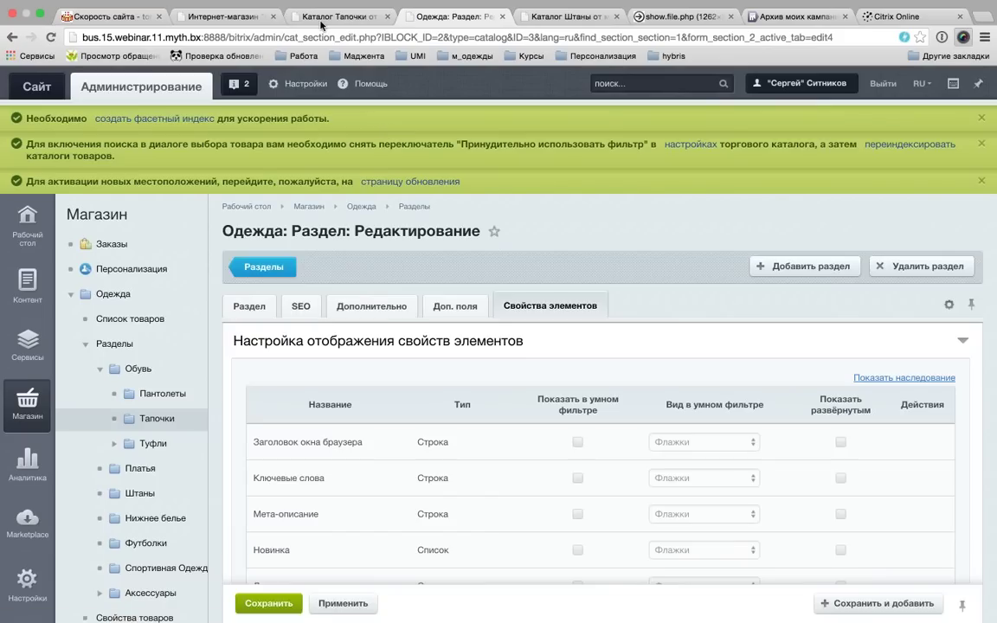
- Test the Список обычный radio options in the Тапочки page's filter by selecting Все and список 1
left_click(337, 16)
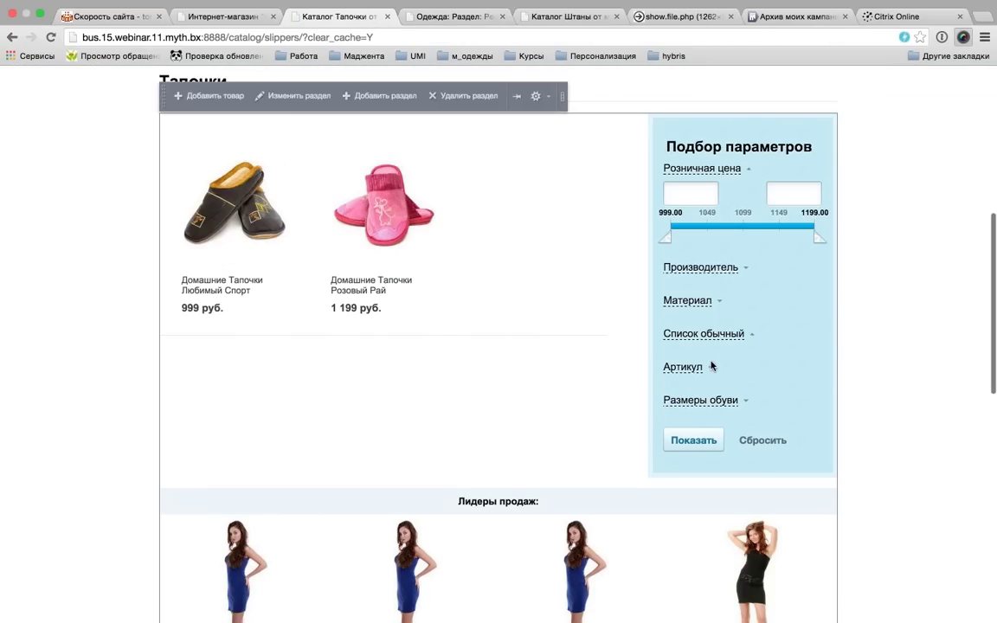
left_click(670, 380)
left_click(670, 357)
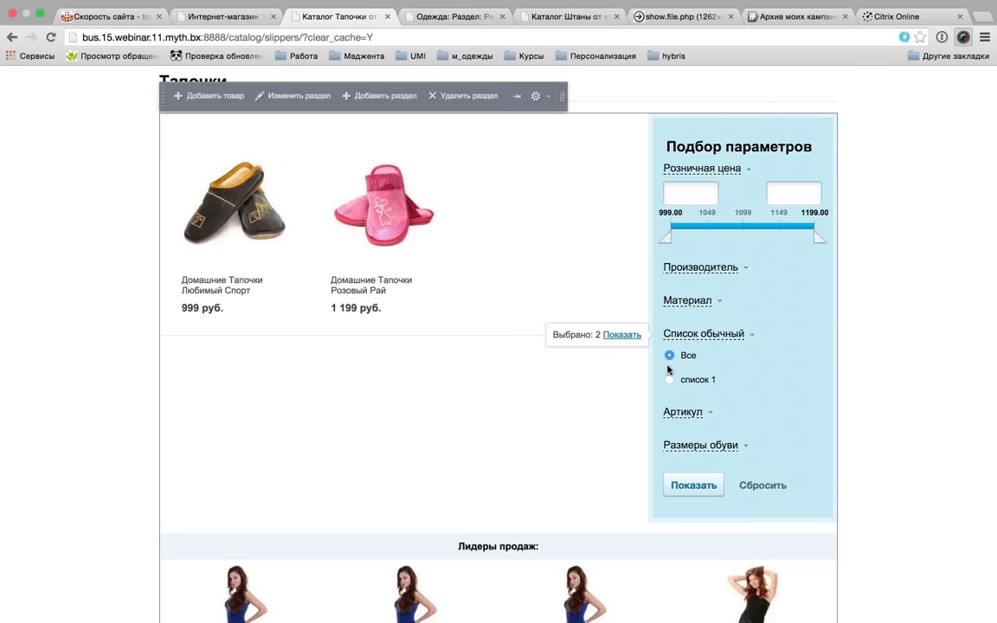
left_click(671, 382)
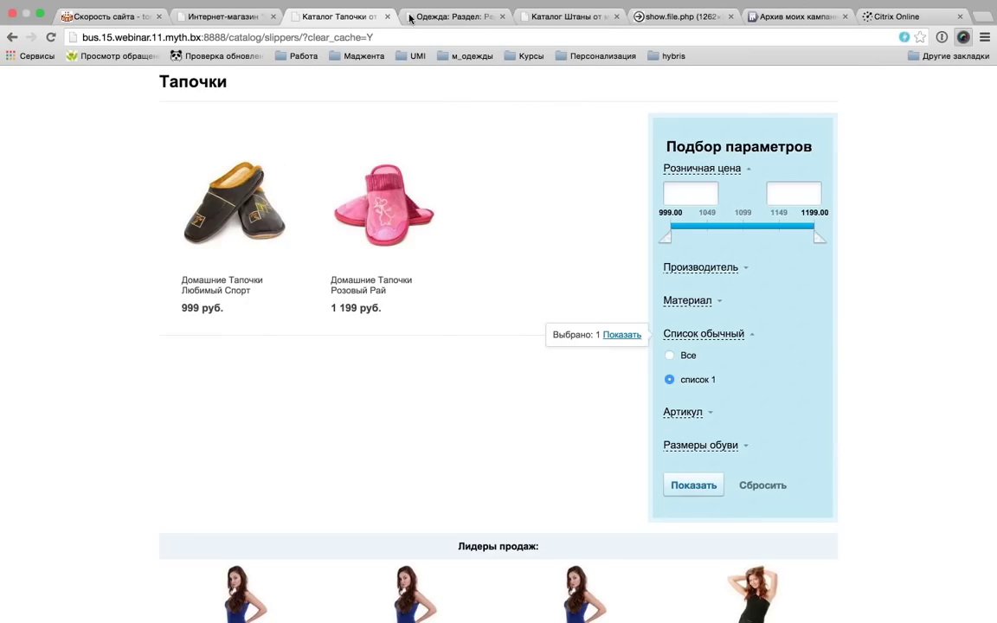
- Set the smart filter view of Список обычный to Выпадающий список in the section's element properties and apply
mouse_move(460, 23)
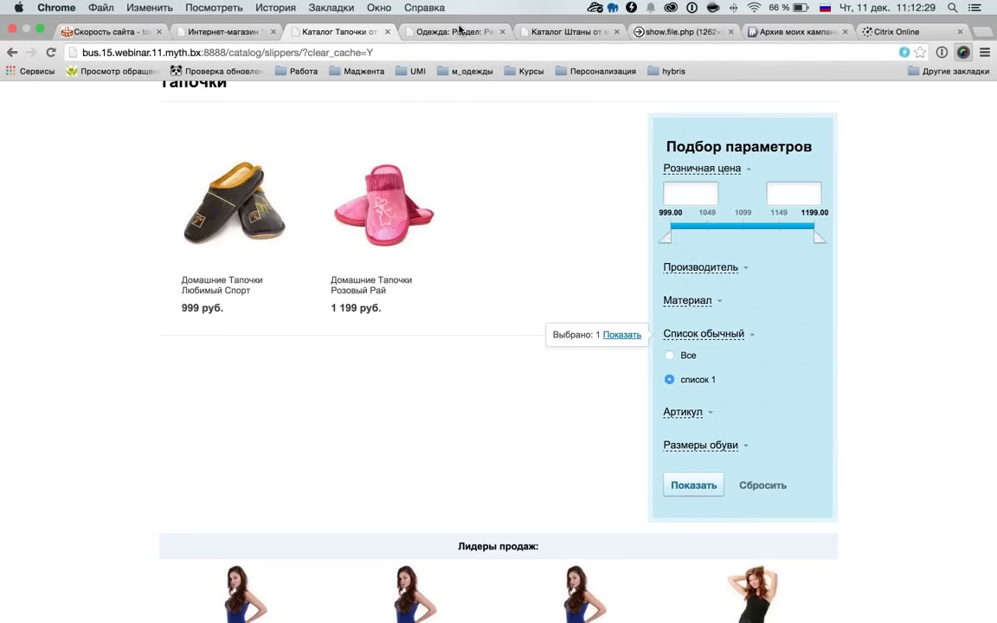
left_click(417, 29)
scroll(606, 406, "down", 10)
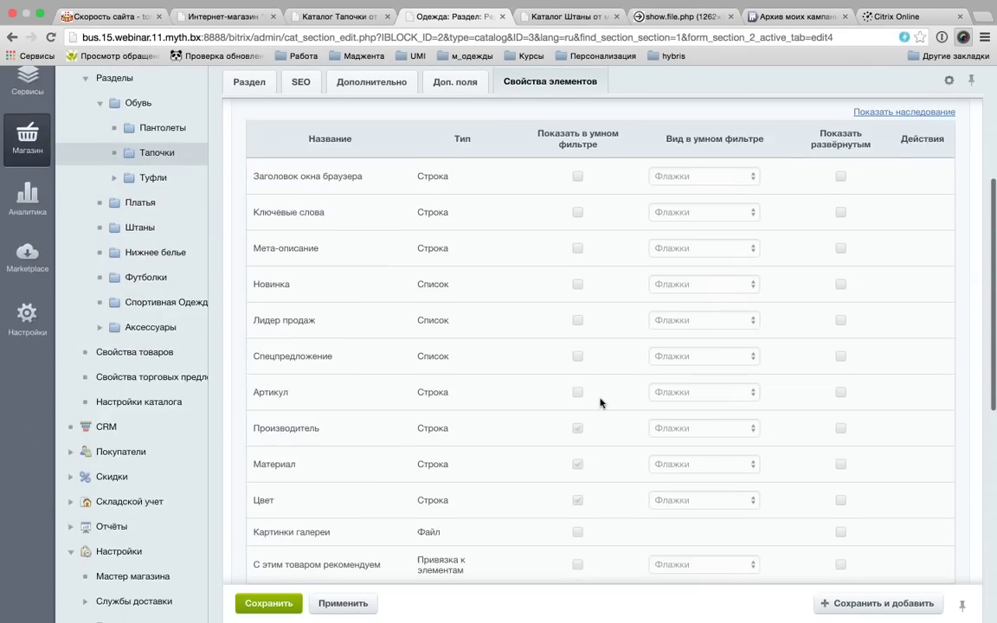
left_click(692, 378)
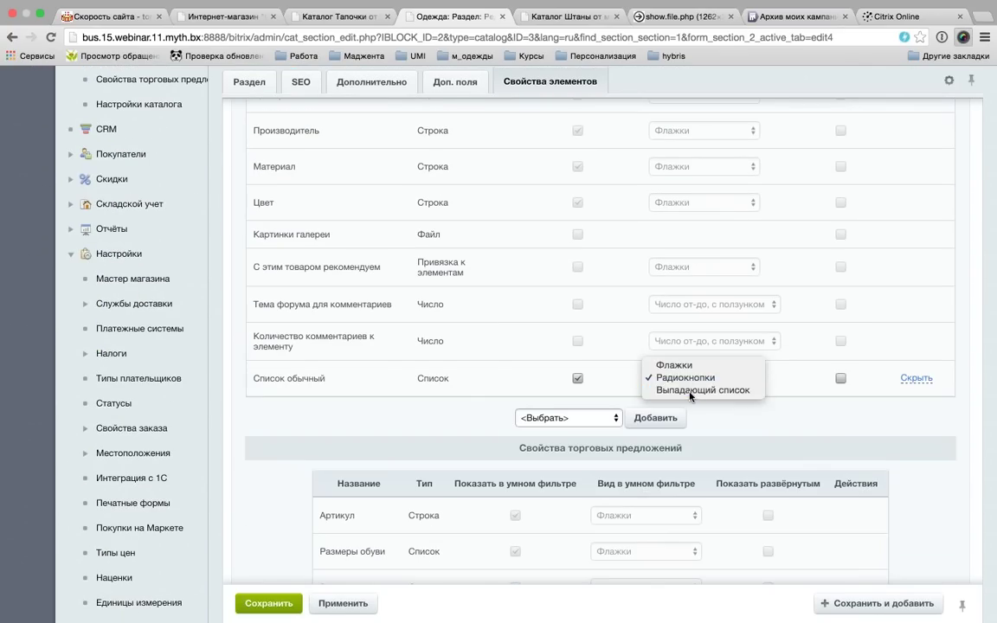
left_click(702, 390)
left_click(343, 605)
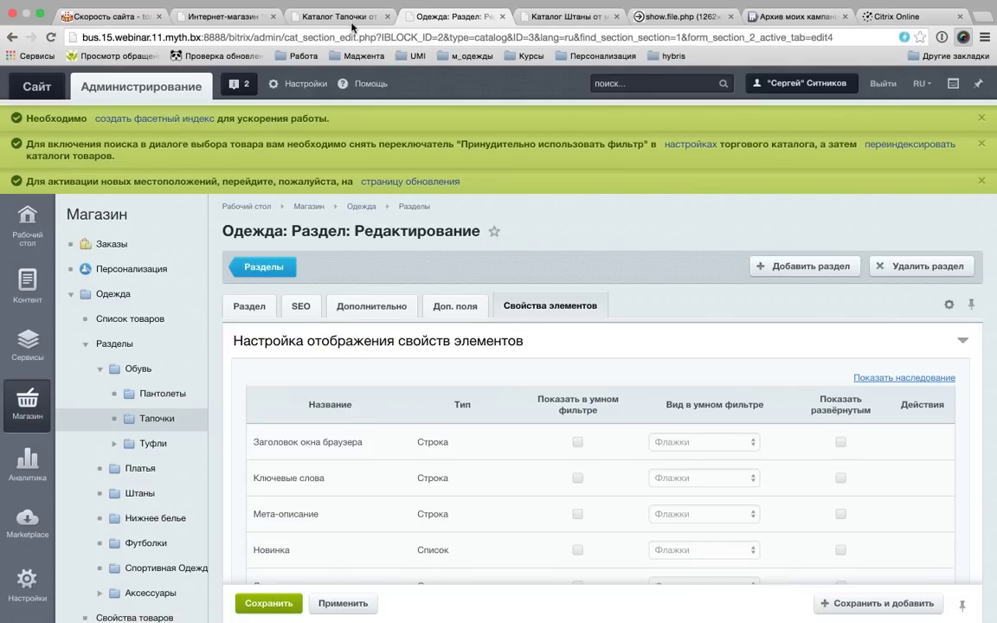
- Reload the Тапочки catalog page, expand Список обычный in the filter, and view the options of its drop-down list
left_click(353, 18)
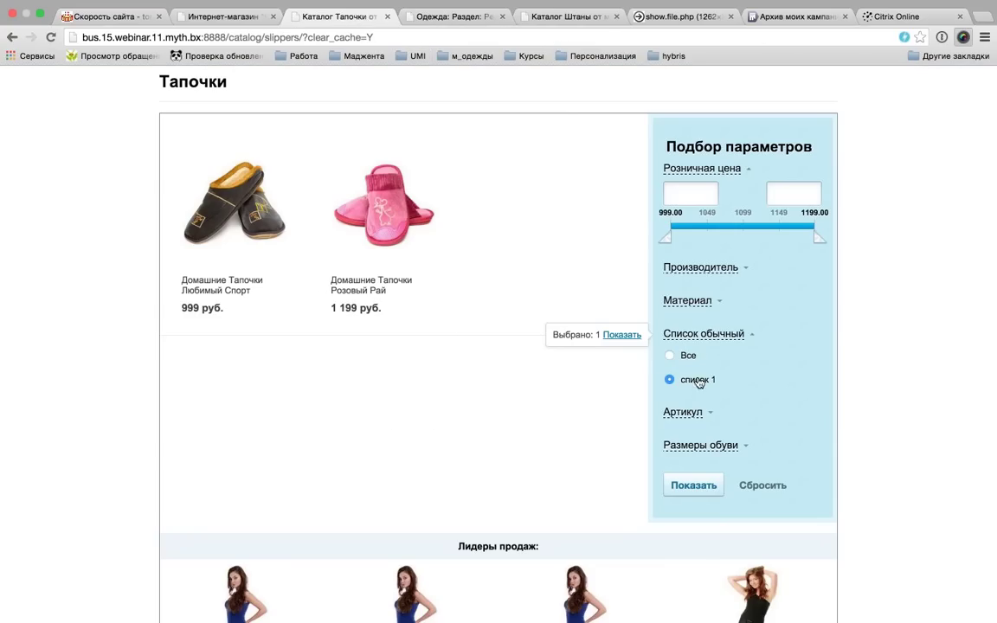
key("super+r")
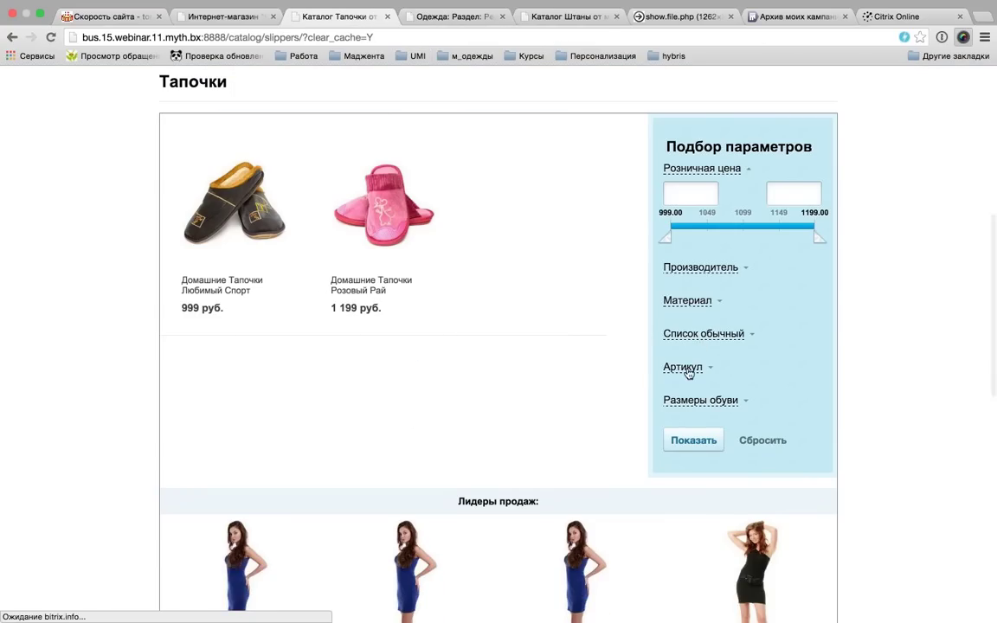
left_click(700, 367)
scroll(750, 403, "down", 3)
scroll(710, 346, "up", 2)
left_click(703, 291)
left_click(701, 316)
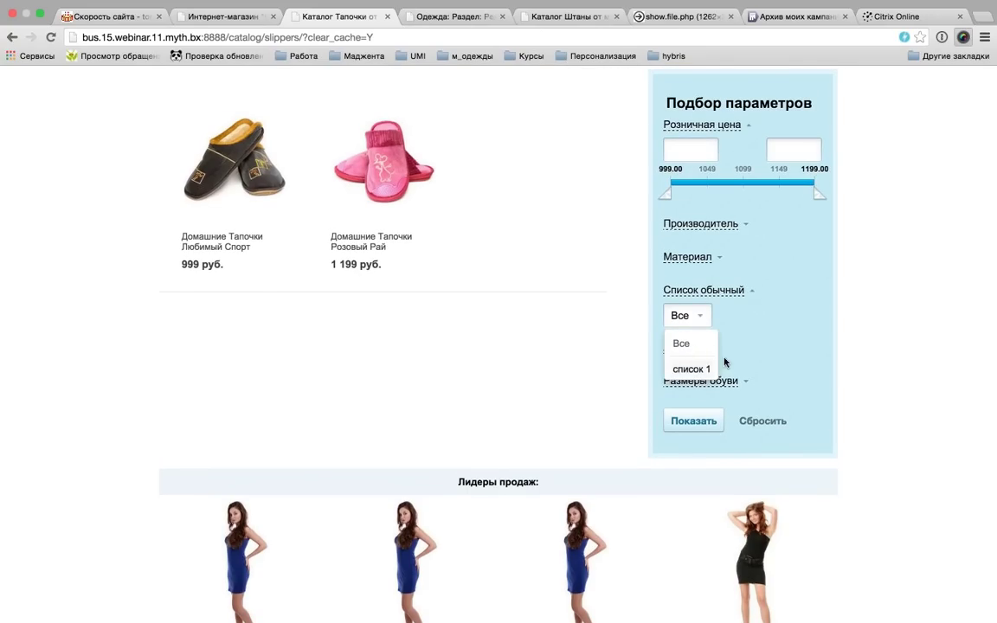
left_click(730, 355)
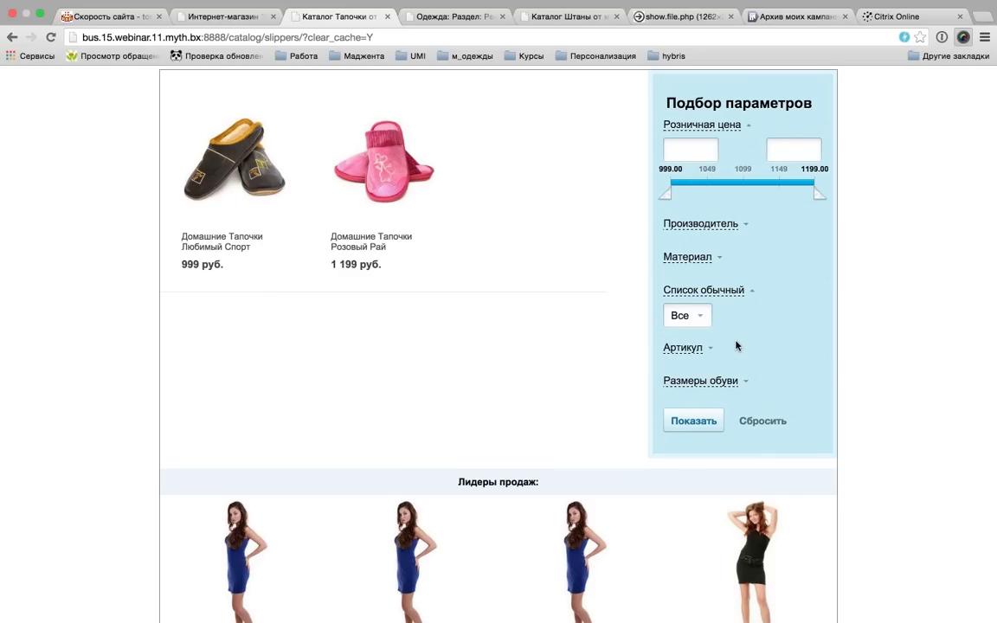
- Try the Список обычный drop-down in the filter by choosing Все, and leave the Артикул group collapsed
left_click(682, 316)
left_click(681, 343)
left_click(682, 345)
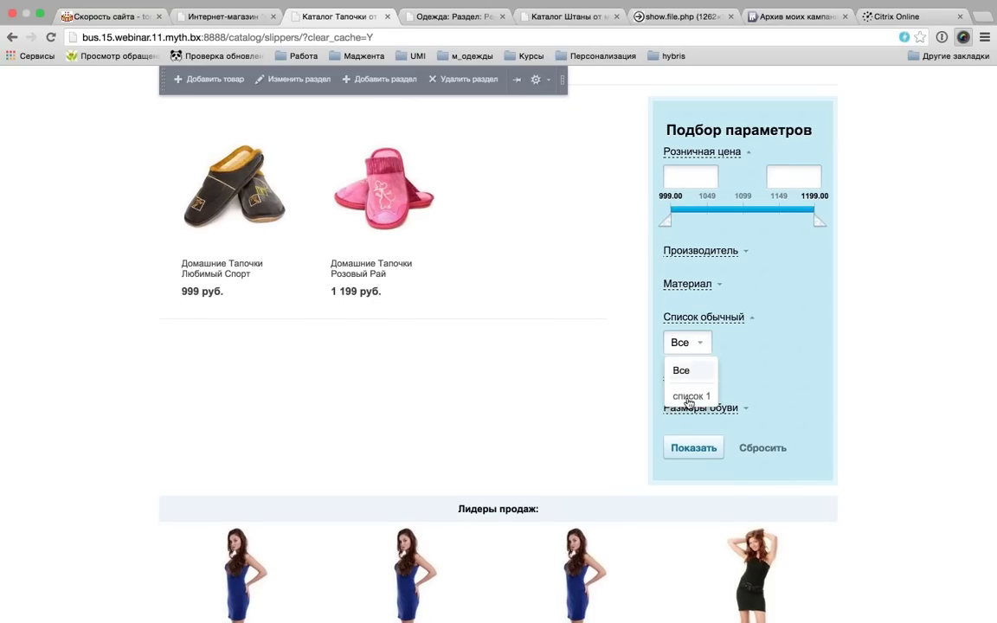
left_click(692, 382)
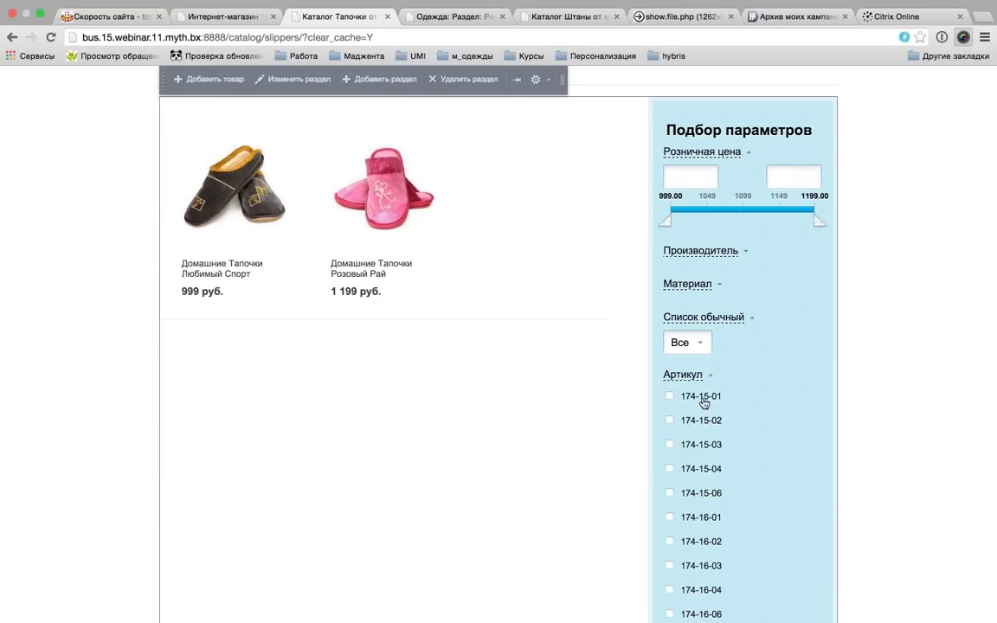
left_click(695, 379)
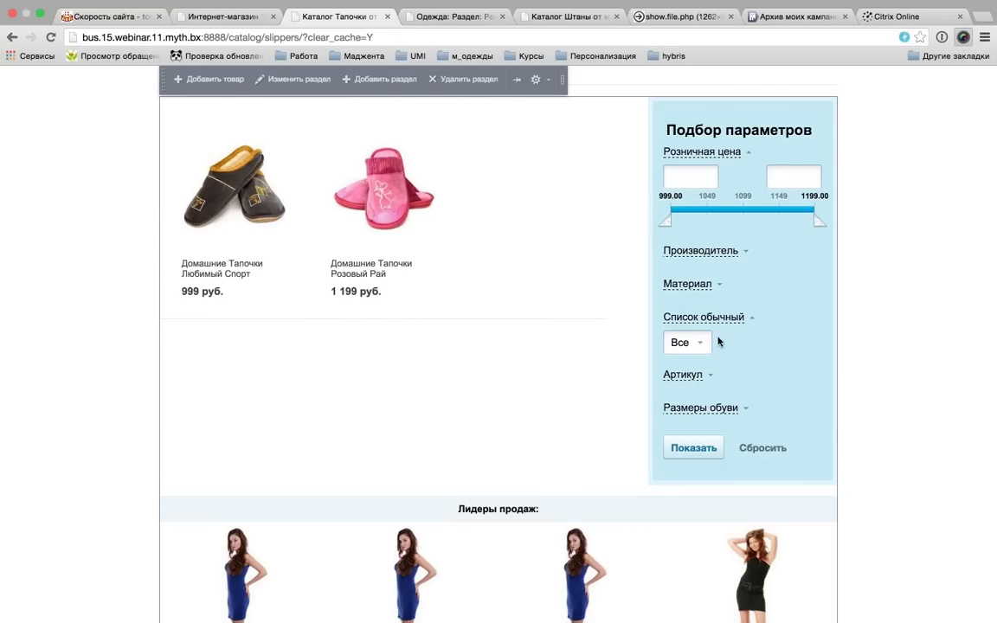
- Start creating another element property for the Тапочки section, set its type to Справочник, and maximize the property form
left_click(423, 16)
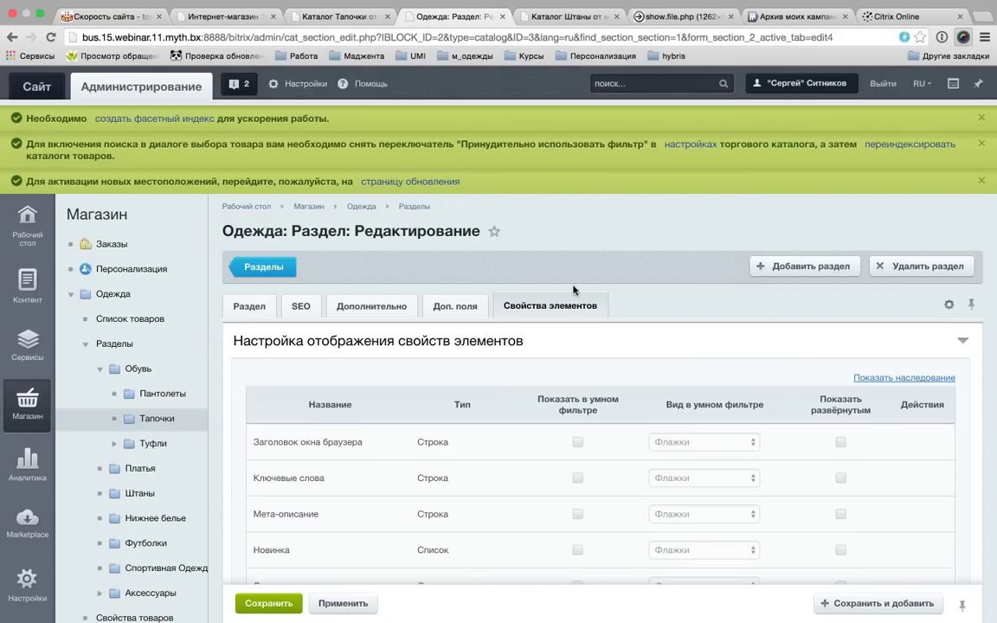
scroll(521, 351, "down", 10)
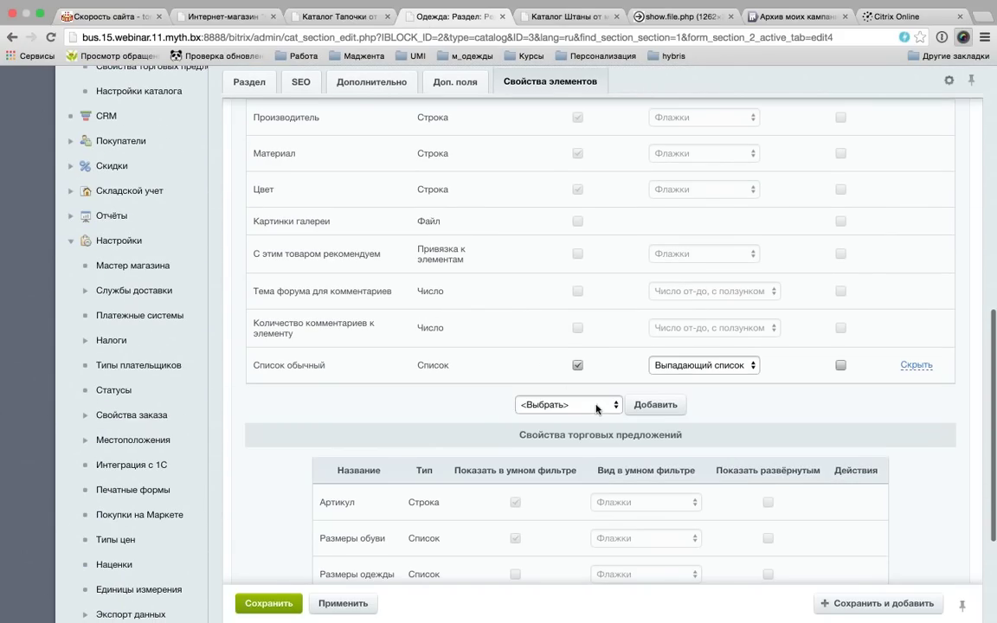
left_click(567, 404)
left_click(561, 423)
left_click(639, 412)
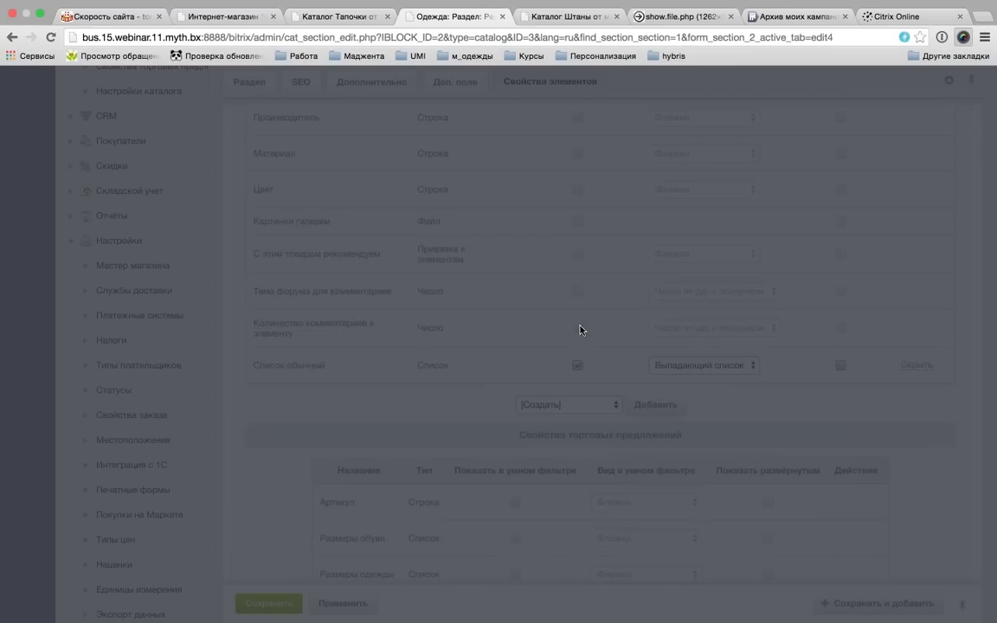
left_click(519, 250)
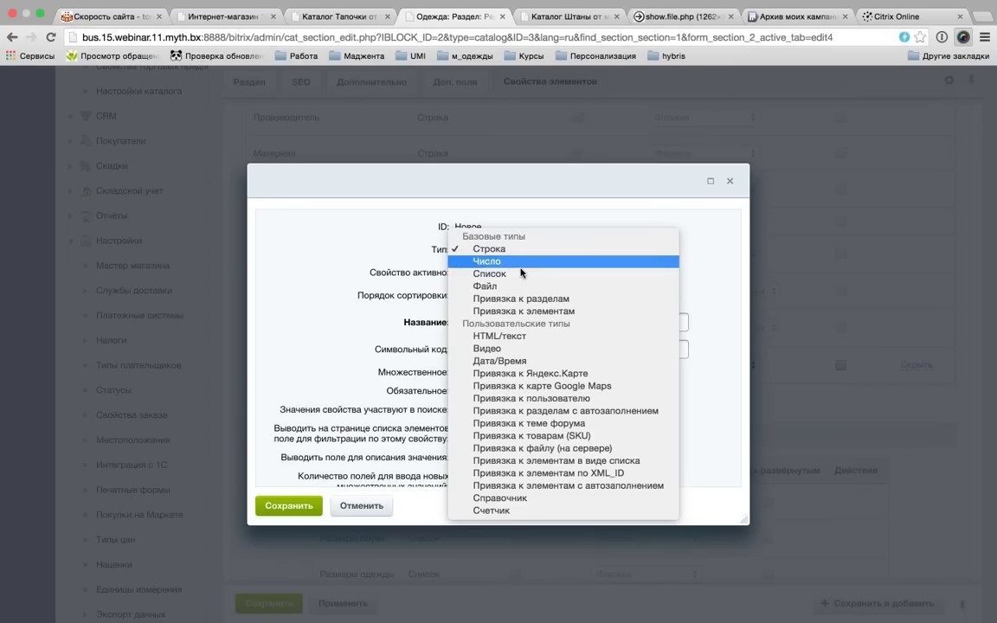
left_click(520, 498)
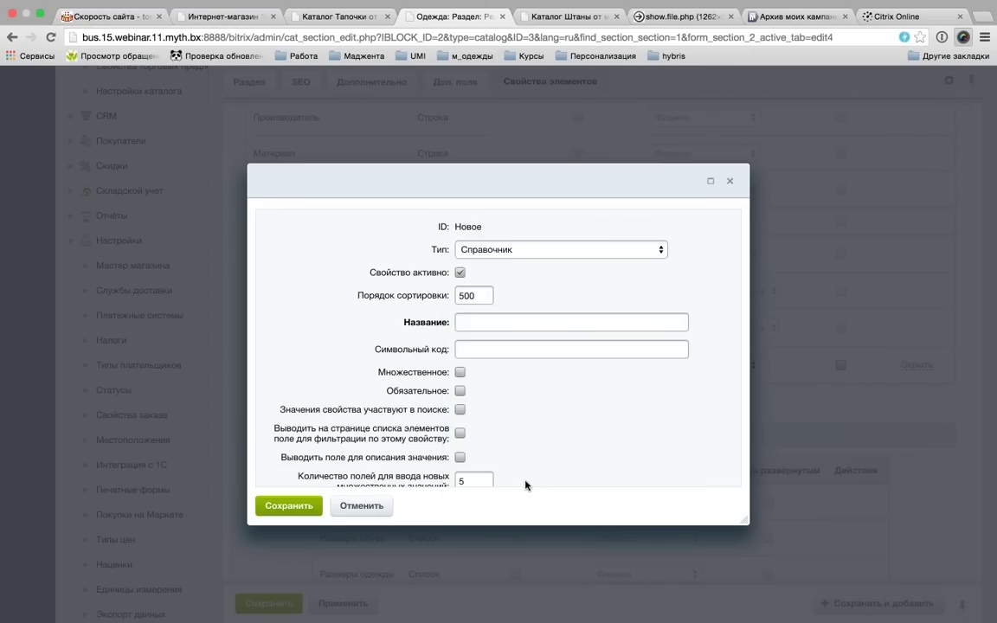
left_click(710, 192)
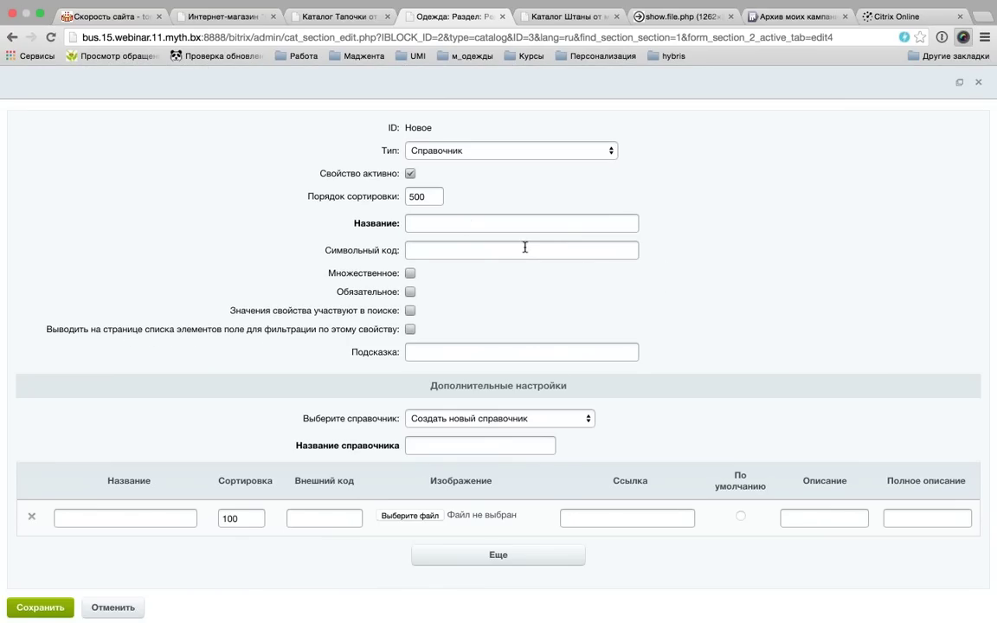
- Name the new property Справочник, give it the symbolic code hgf, and make it Множественное
left_click(471, 224)
type("Справочник")
left_click(488, 252)
type("hgf")
scroll(476, 308, "down", 1)
left_click(410, 271)
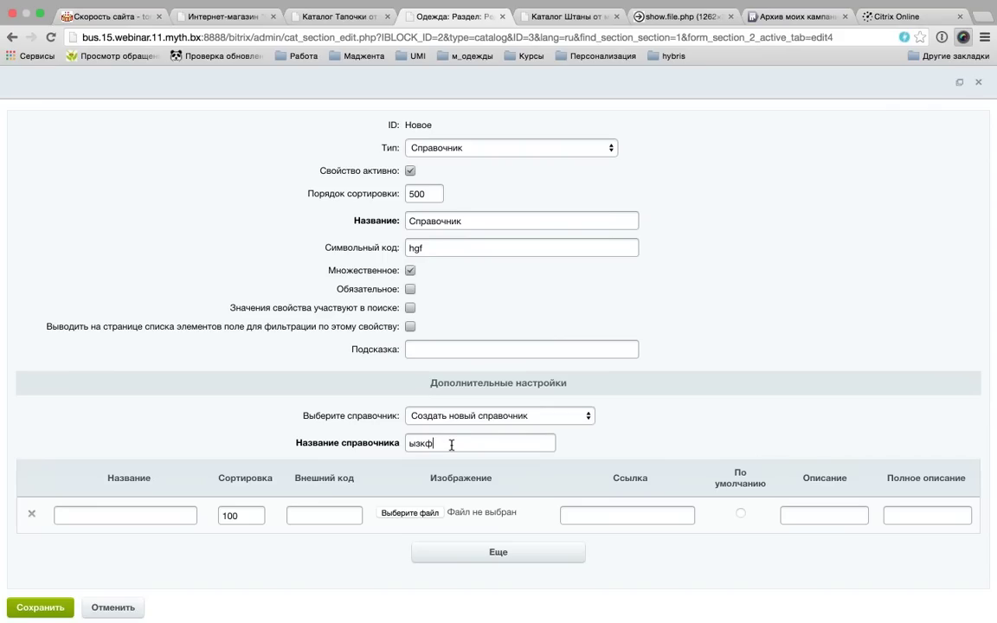
- Name the new directory spavochnik and title its first entry справочник 1
key("BackSpace")
key("BackSpace")
type("spa")
left_click(164, 511)
type("справочник 1")
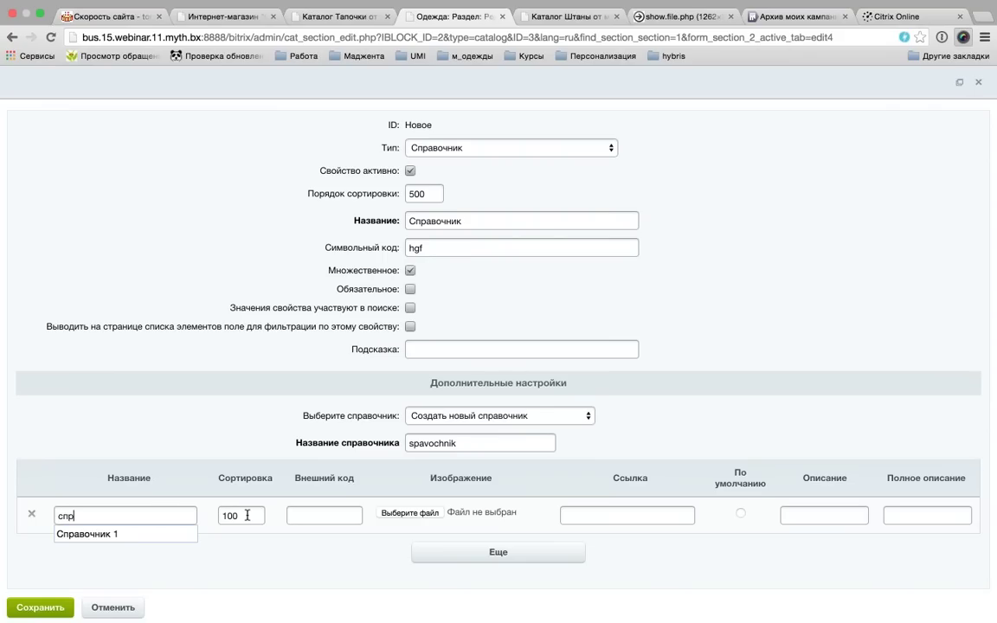
- Attach the oolong_ti_gu…me_ru_1.jpg image from Загрузки to the справочник 1 entry
left_click(401, 514)
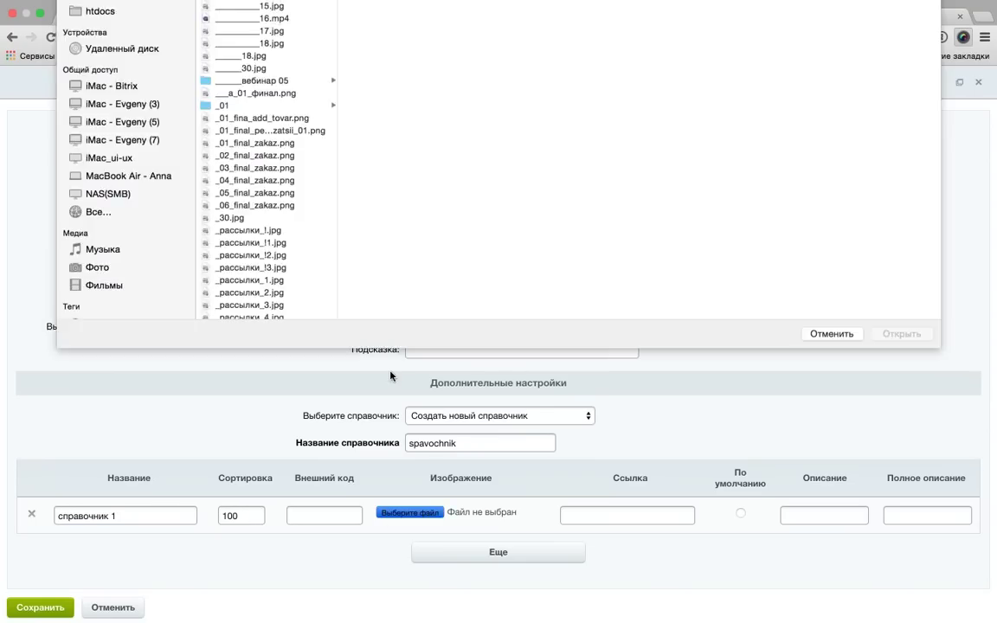
scroll(285, 369, "down", 1)
scroll(285, 367, "down", 20)
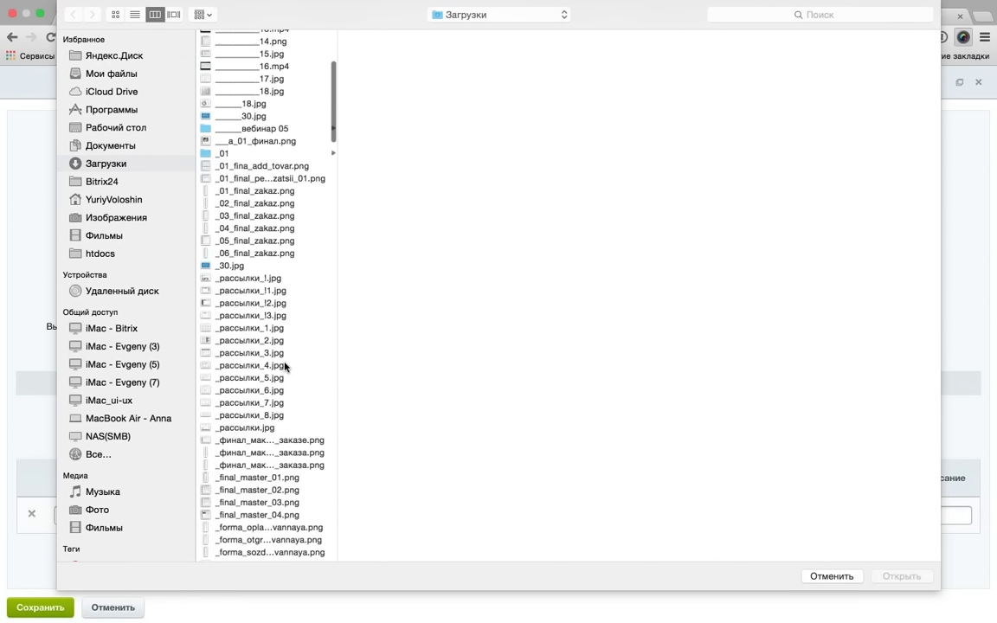
scroll(285, 367, "down", 15)
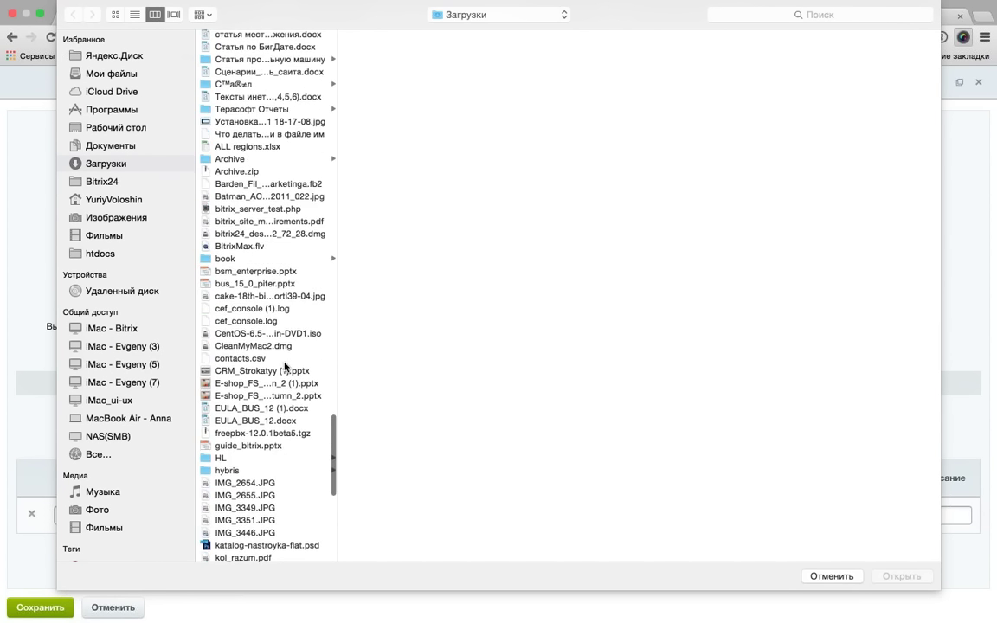
double_click(251, 304)
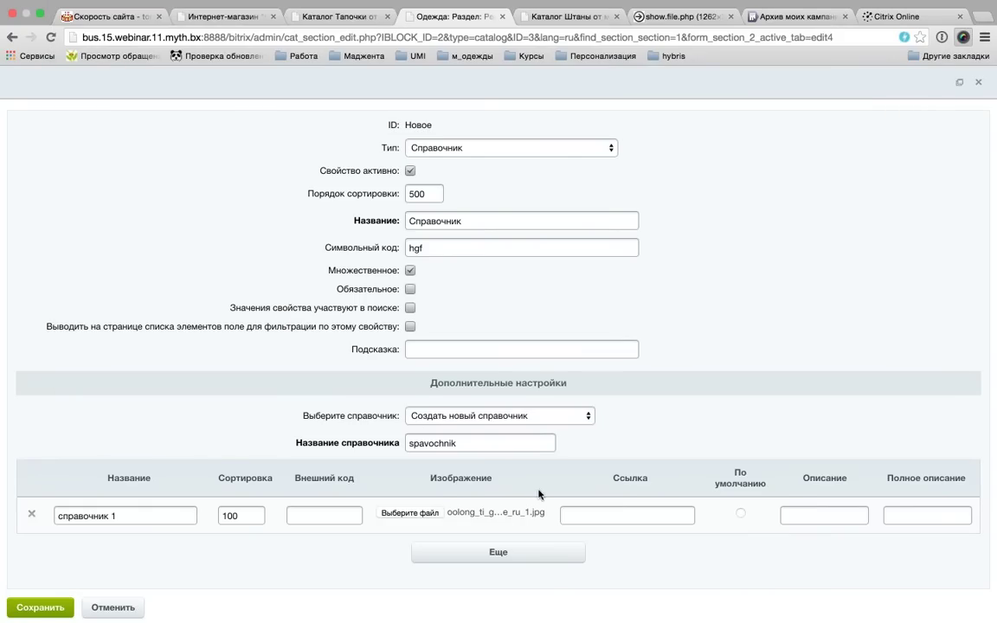
- Add a second directory entry named справочник 2, reusing the first entry's name
left_click(514, 554)
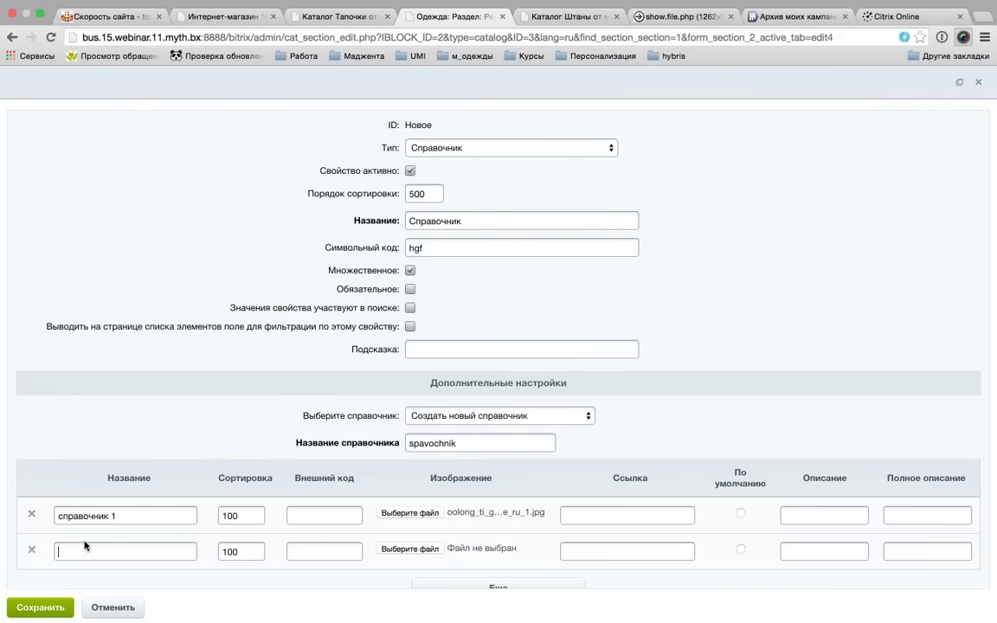
left_click_drag(117, 516, 71, 513)
key("super+c")
left_click(132, 545)
key("super+v")
key("BackSpace")
- Attach the oolong_ti_gu…me_ru_2.jpg image from Загрузки to the справочник 2 entry
left_click(410, 548)
scroll(351, 373, "down", 5)
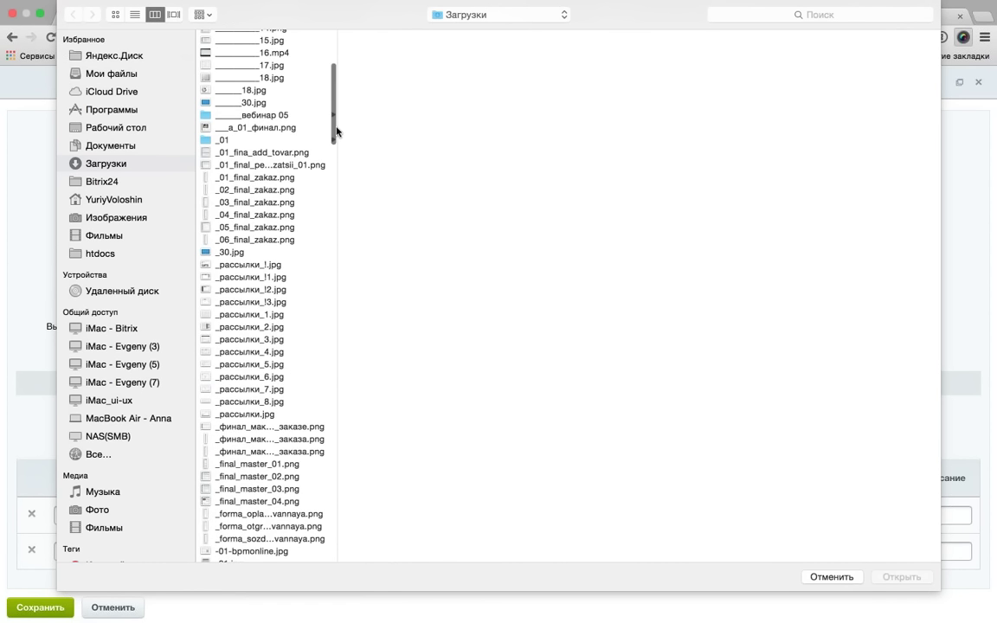
left_click_drag(336, 131, 335, 505)
scroll(244, 302, "down", 5)
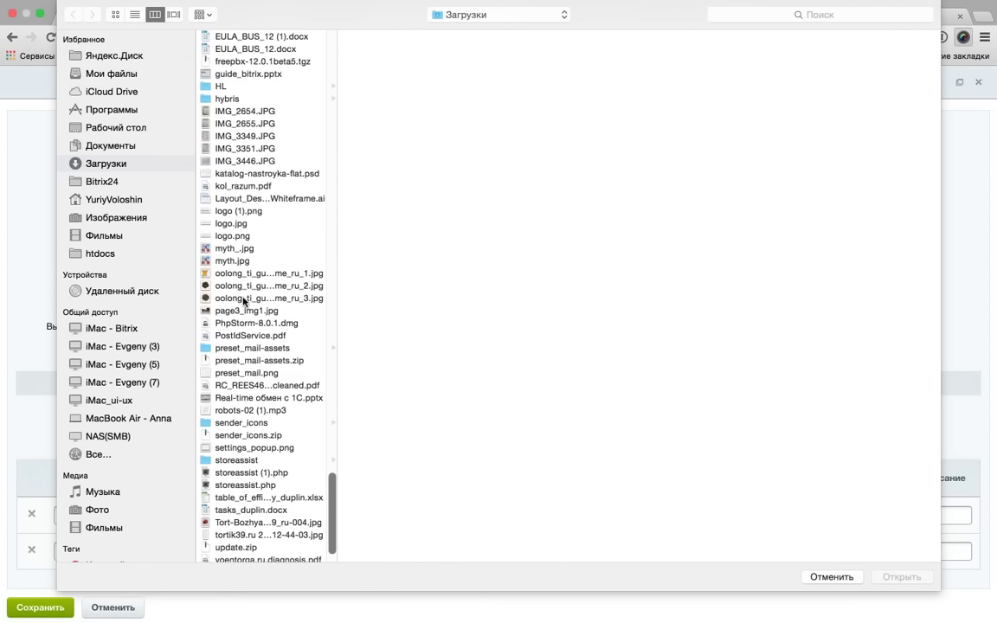
scroll(244, 302, "down", 2)
left_click(238, 248)
key("Return")
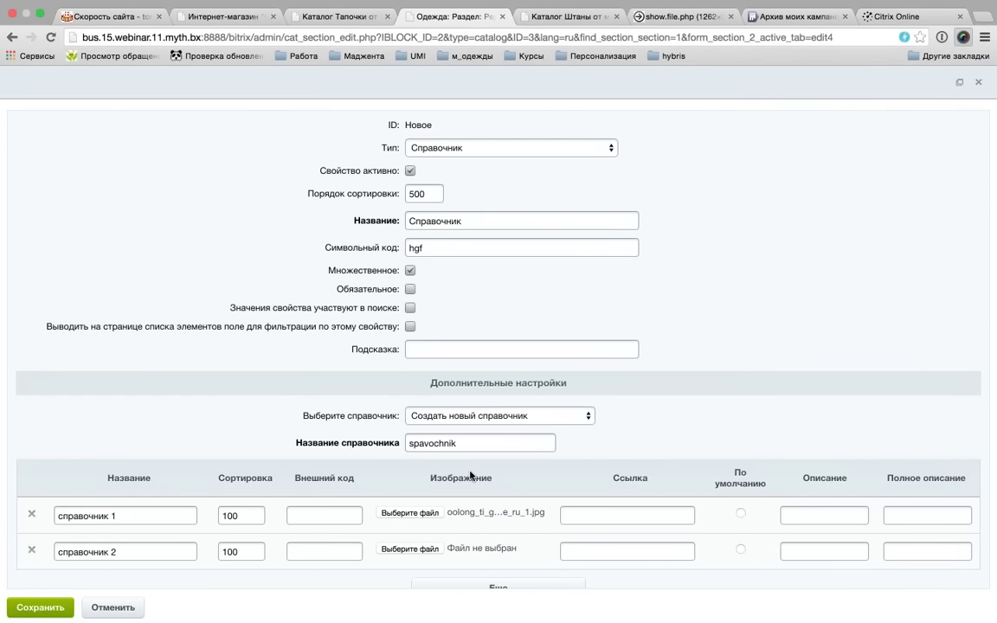
- Add a third directory entry named справочник 3, reusing the second entry's name
scroll(390, 514, "down", 1)
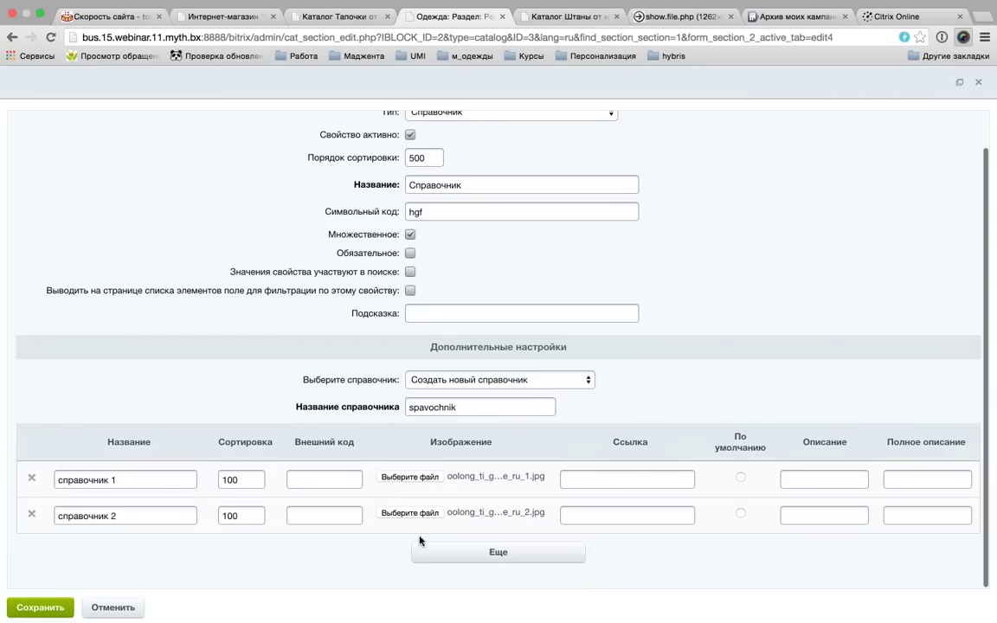
triple_click(94, 517)
key("ctrl+c")
left_click(123, 552)
key("ctrl+v")
key("BackSpace")
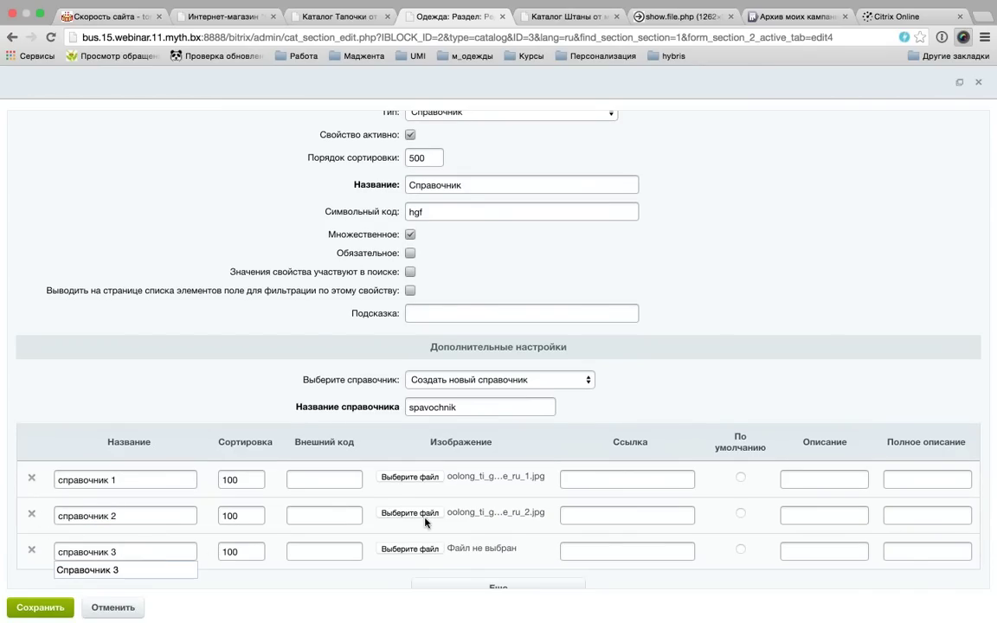
- Attach the oolong_ti_gu…me_ru_3.jpg image to the справочник 3 entry and save the property
left_click(437, 552)
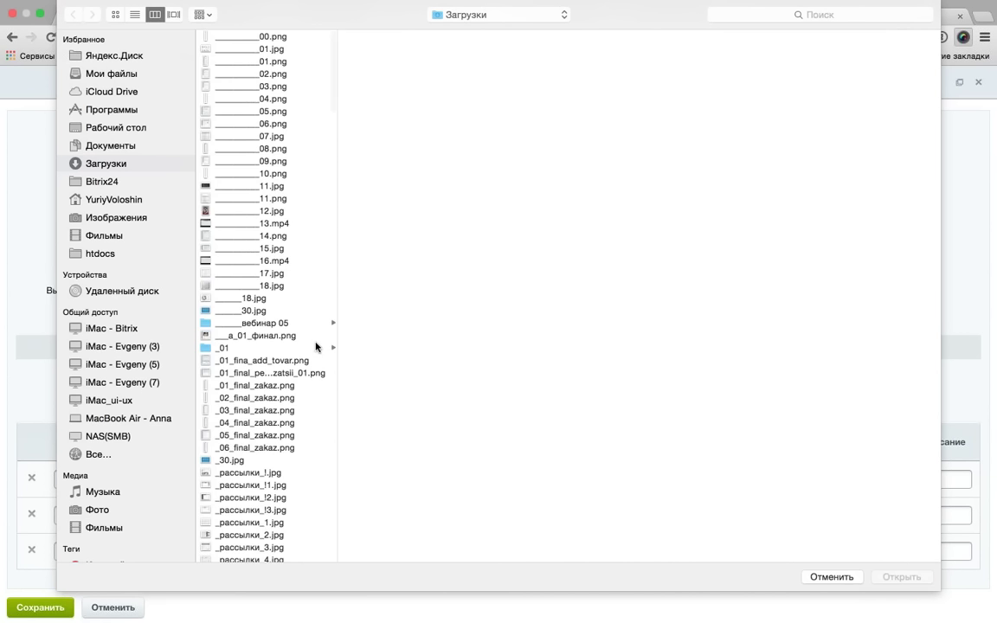
scroll(268, 361, "down", 15)
left_click_drag(325, 278, 324, 488)
scroll(268, 378, "down", 10)
double_click(268, 350)
scroll(490, 494, "down", 1)
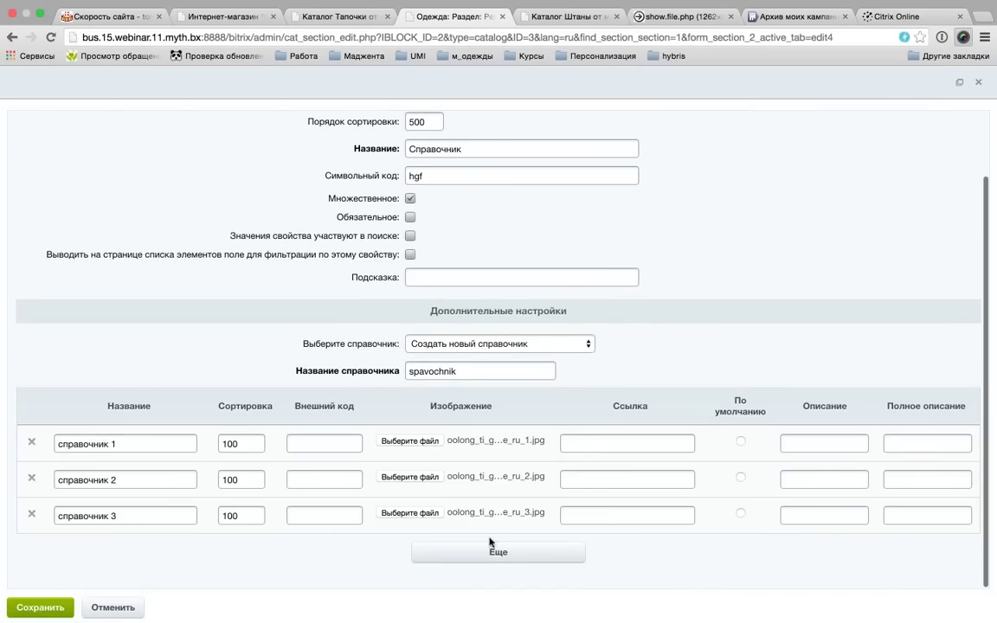
left_click(28, 606)
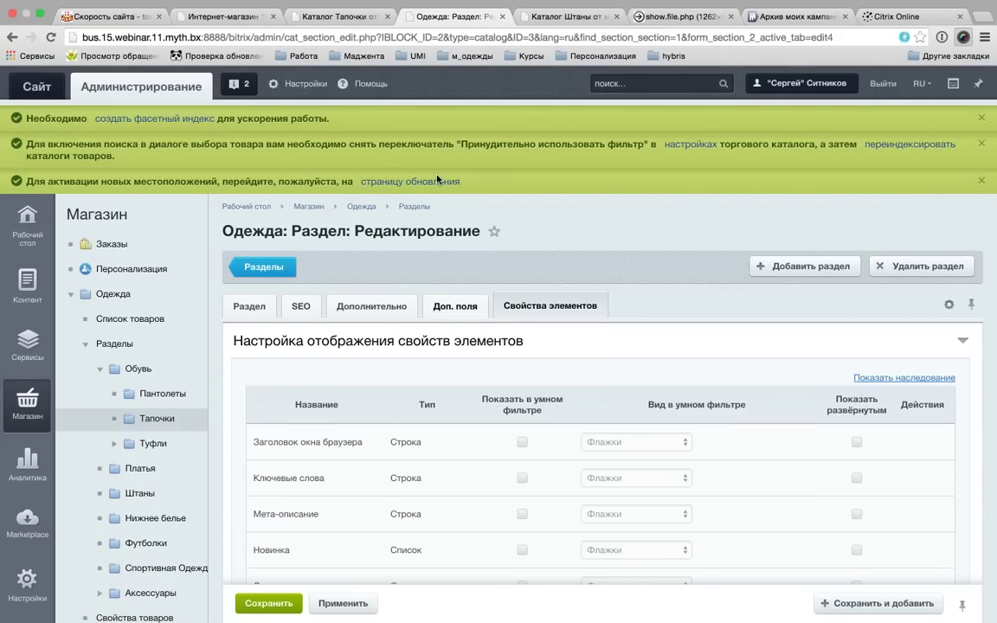
- Open the product Домашние Тапочки Любимый Спорт for editing from the Тапочки catalog page
left_click(294, 18)
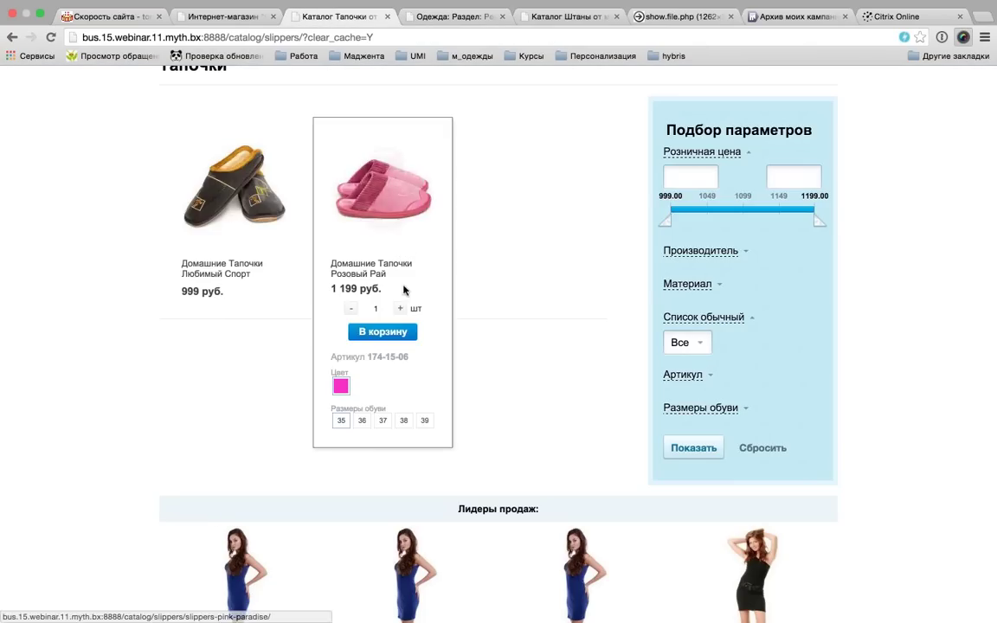
scroll(224, 201, "up", 2)
mouse_move(199, 119)
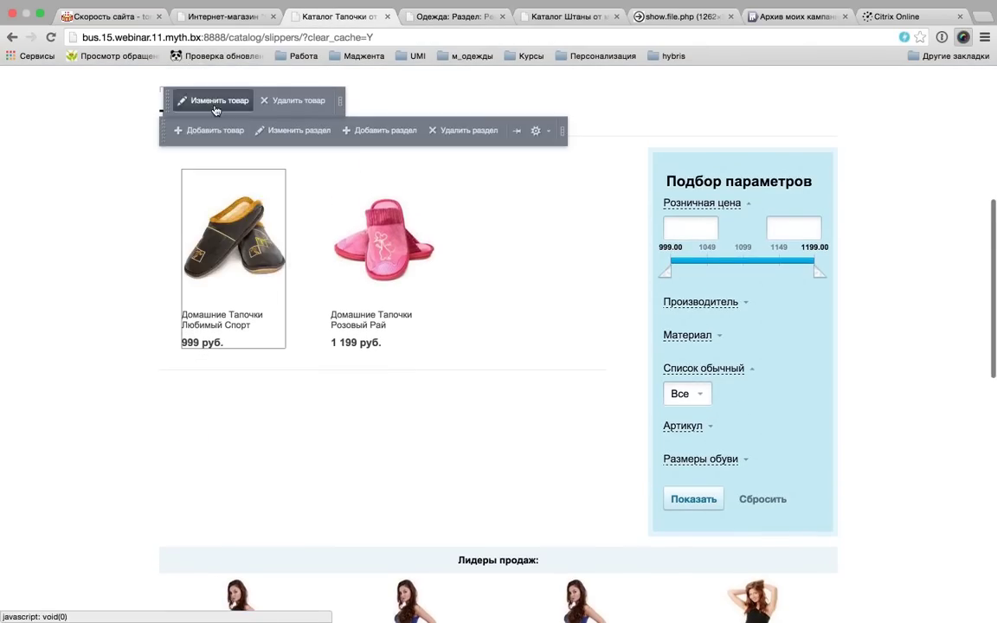
left_click(215, 101)
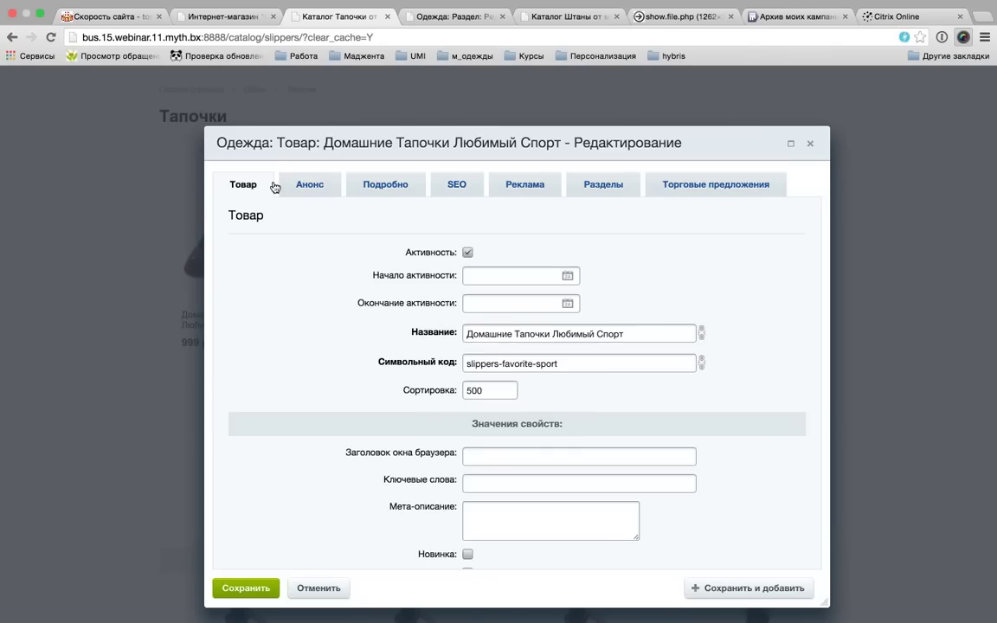
- Assign справочник 1, справочник 2 and справочник 3 to the product's Справочник property and save the product
scroll(279, 256, "down", 10)
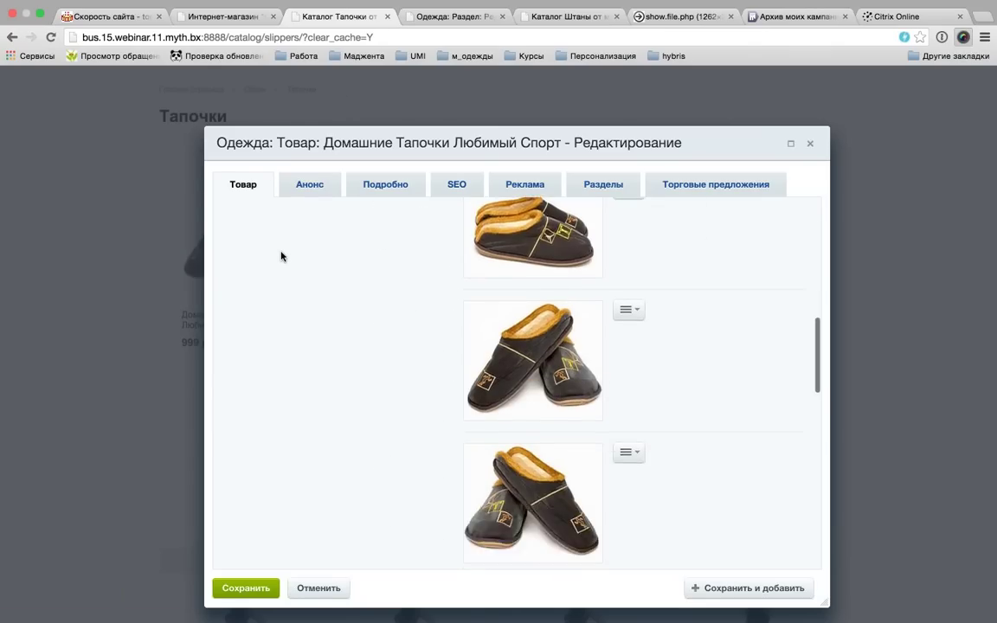
scroll(280, 256, "down", 15)
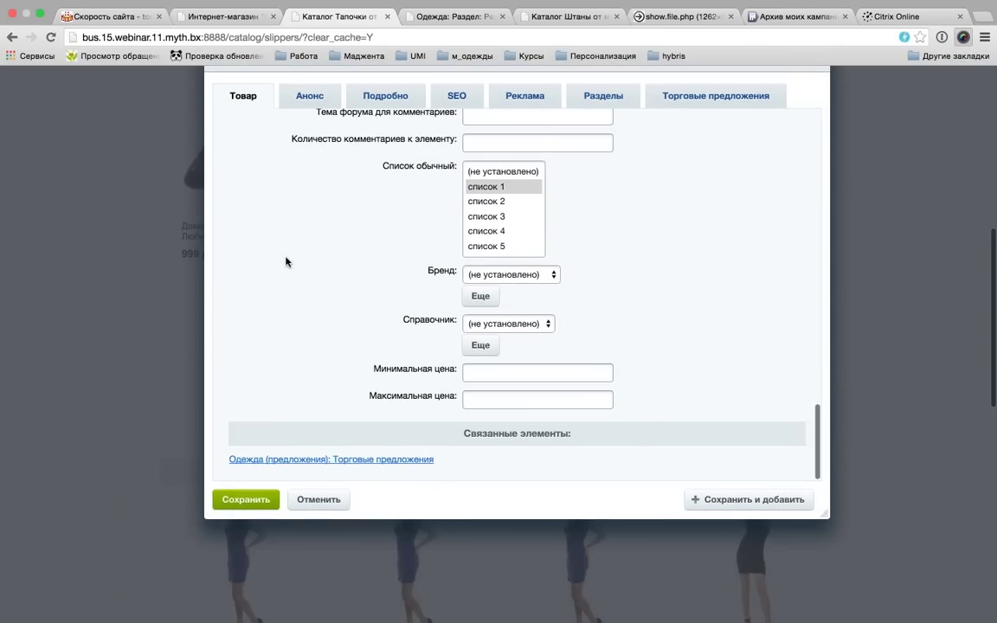
left_click(519, 324)
left_click(513, 338)
left_click(482, 346)
left_click(516, 348)
left_click(510, 369)
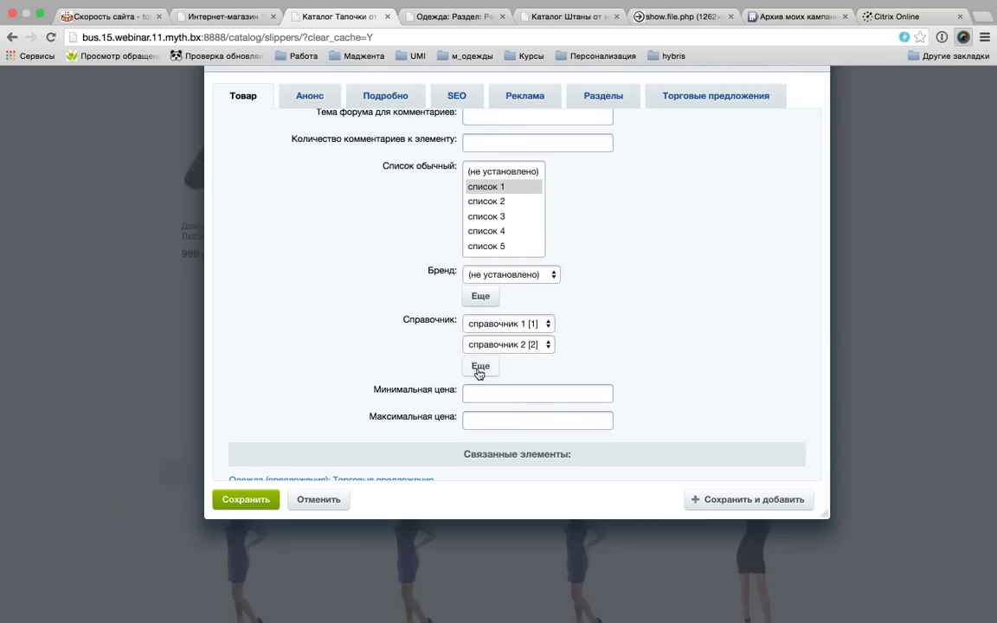
left_click(484, 368)
left_click(528, 373)
left_click(512, 400)
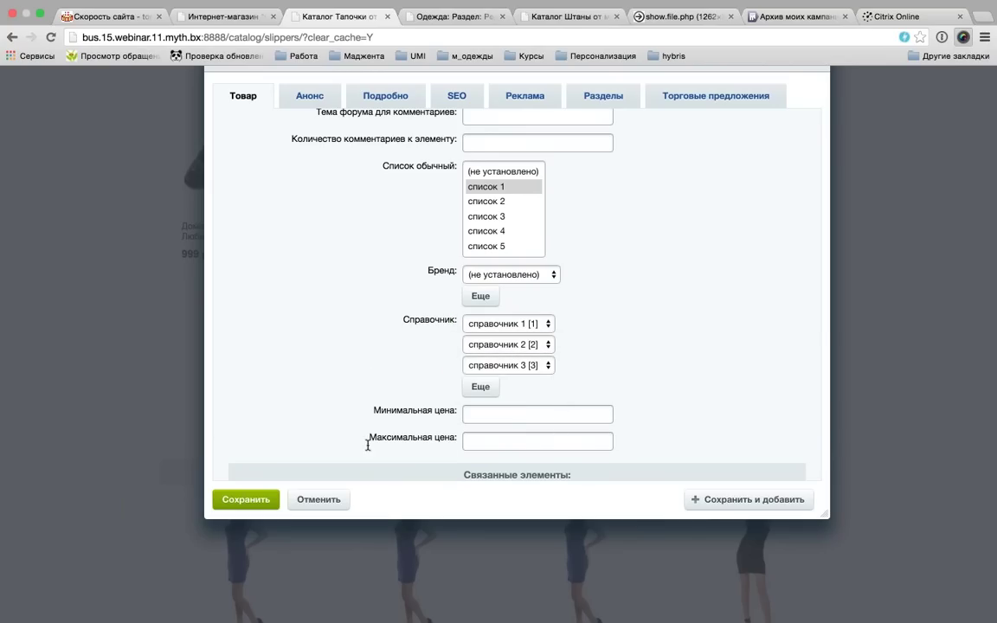
left_click(268, 499)
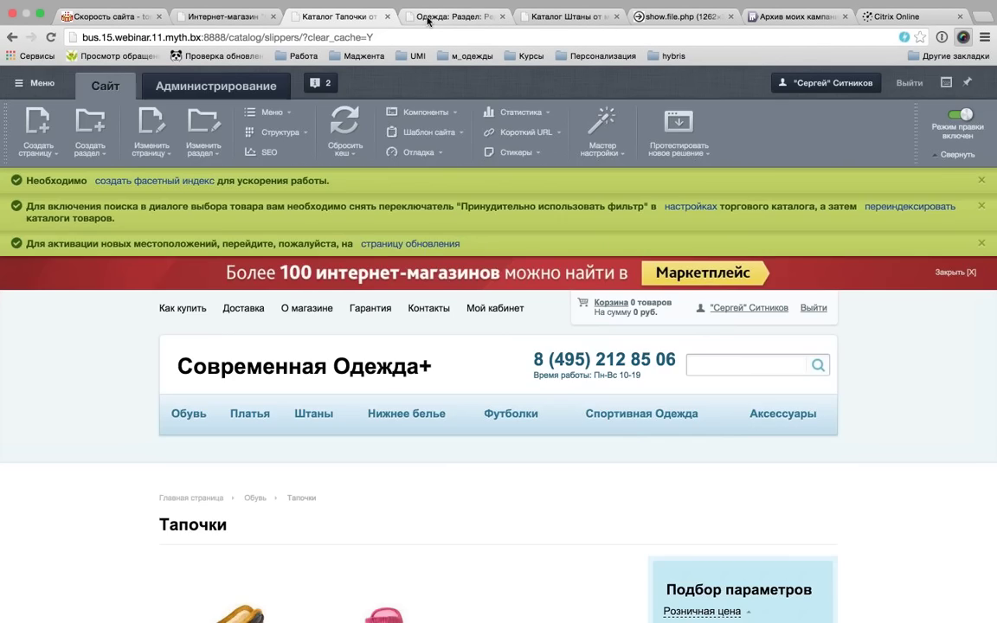
- Show the Справочник property in the smart filter of the Тапочки section, open its display type choices, and apply the settings
left_click(450, 16)
scroll(448, 346, "down", 10)
left_click(522, 270)
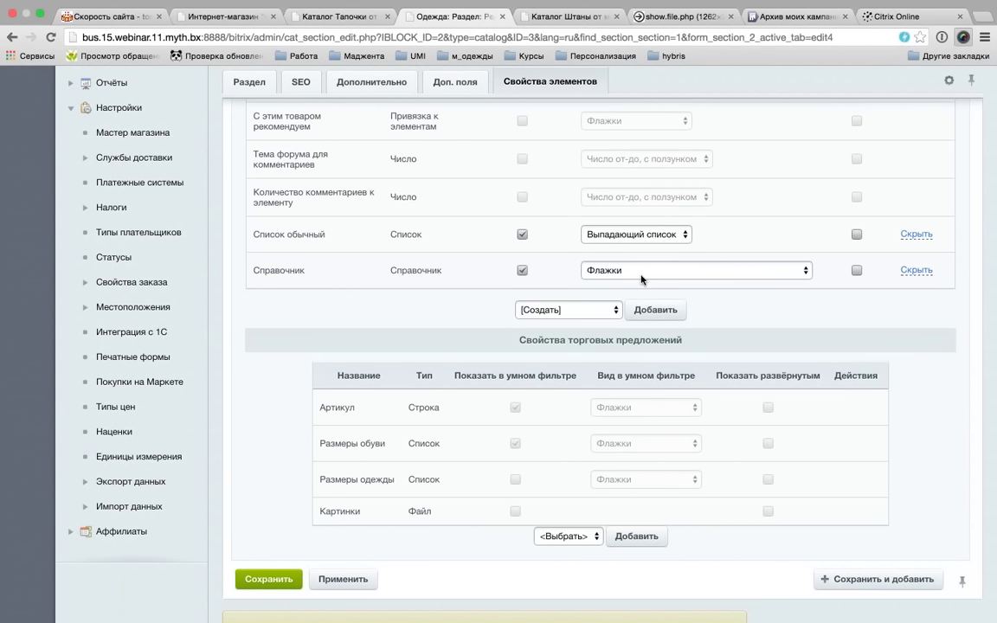
left_click(724, 271)
left_click(723, 270)
left_click(348, 577)
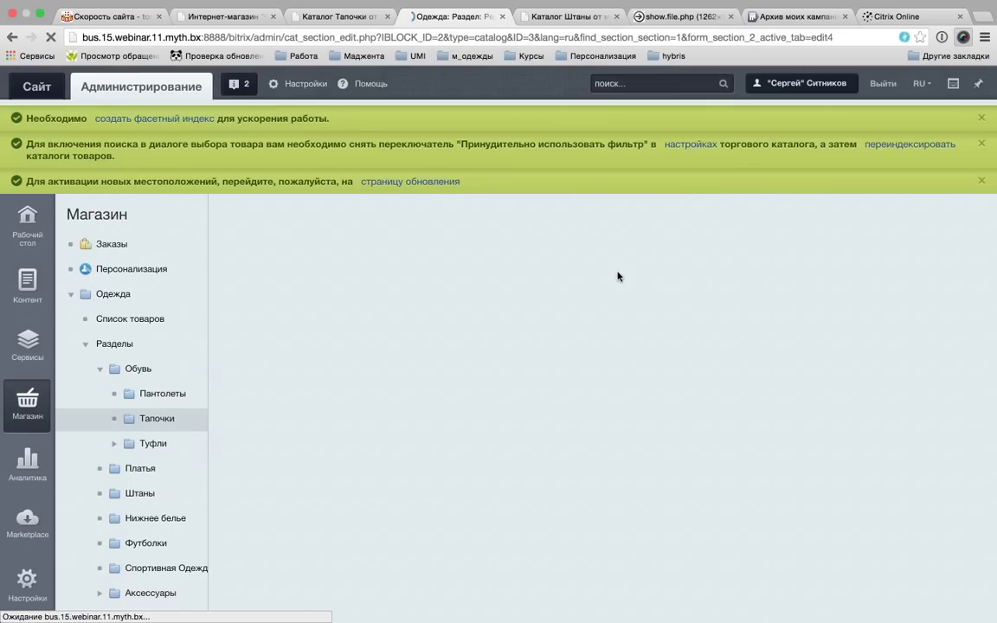
- Examine the Показать развёрнутым column in the section's element properties table
scroll(779, 338, "down", 3)
scroll(848, 324, "down", 1)
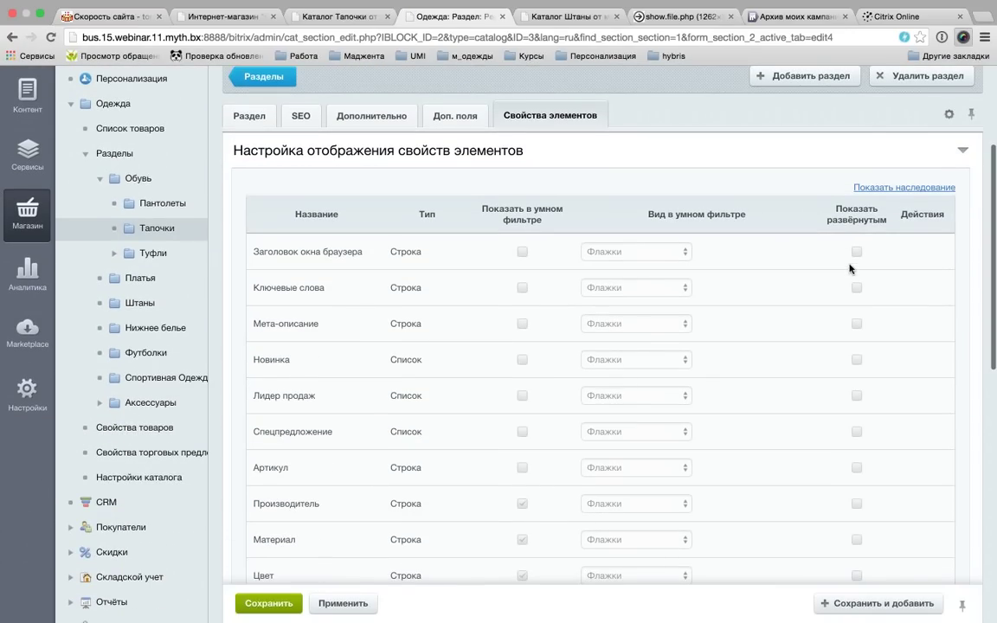
left_click_drag(835, 205, 885, 220)
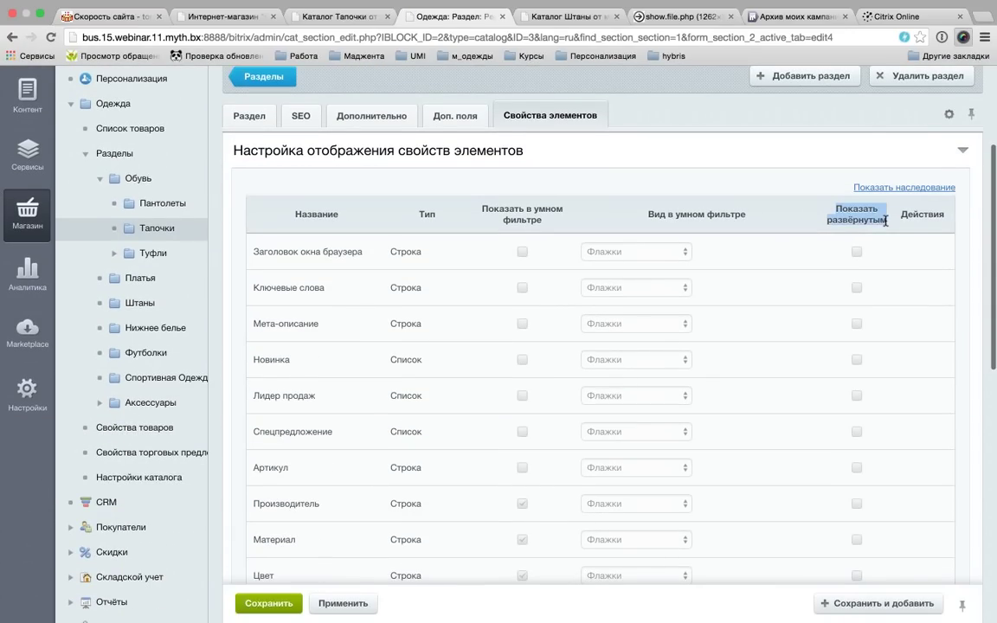
- Enable expanded display in the smart filter for the Справочник property of the Тапочки section and apply the change
scroll(856, 306, "down", 5)
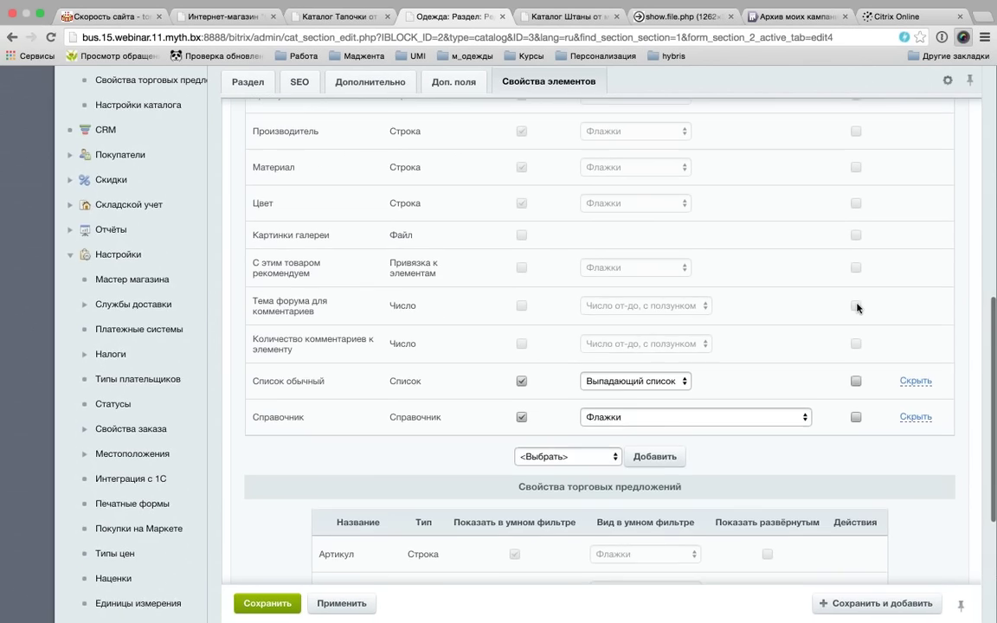
scroll(857, 307, "up", 5)
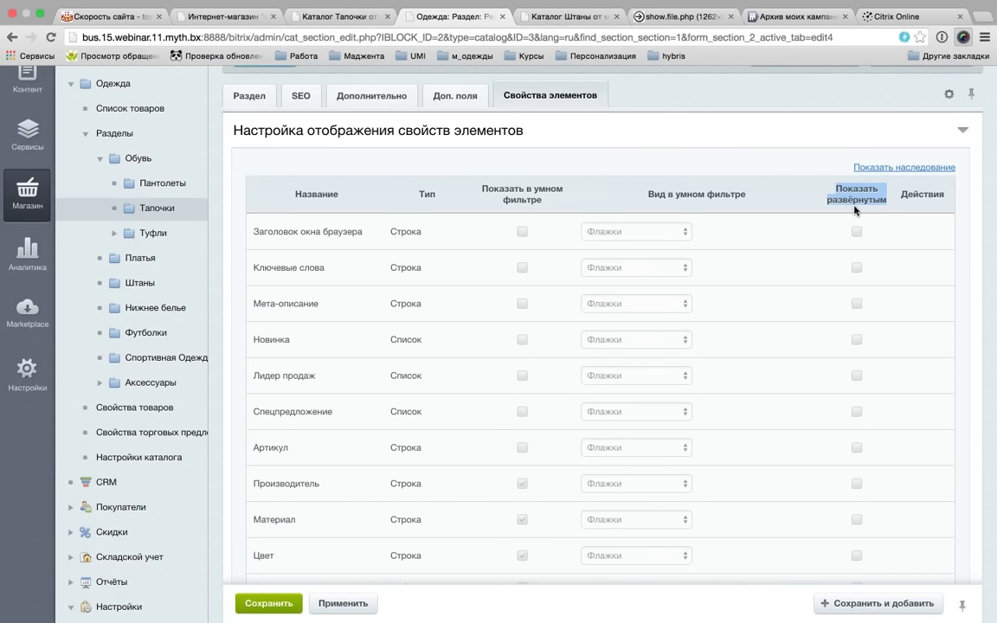
scroll(835, 456, "down", 8)
left_click(855, 439)
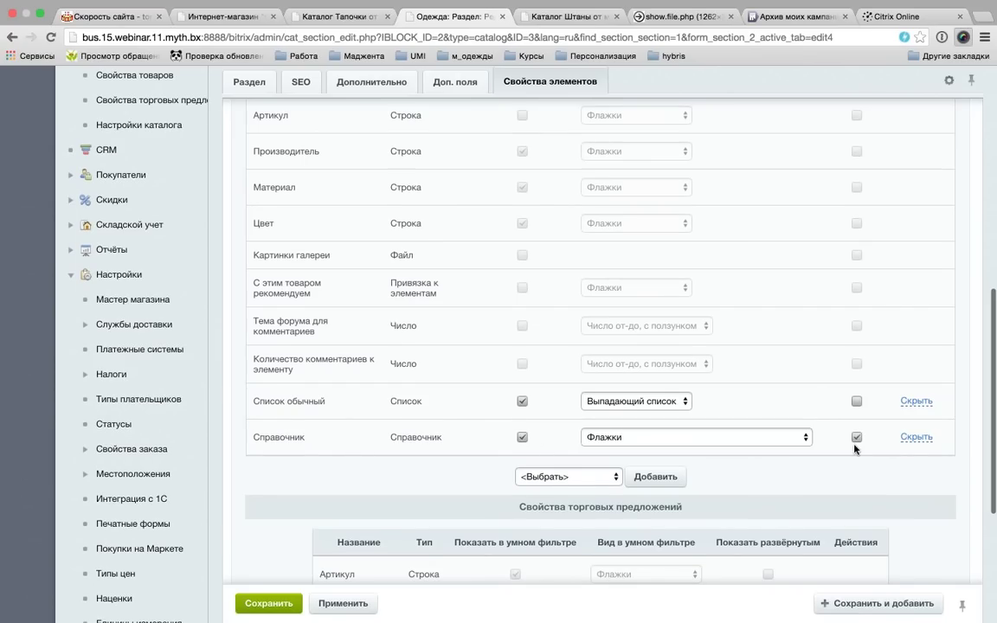
left_click(331, 603)
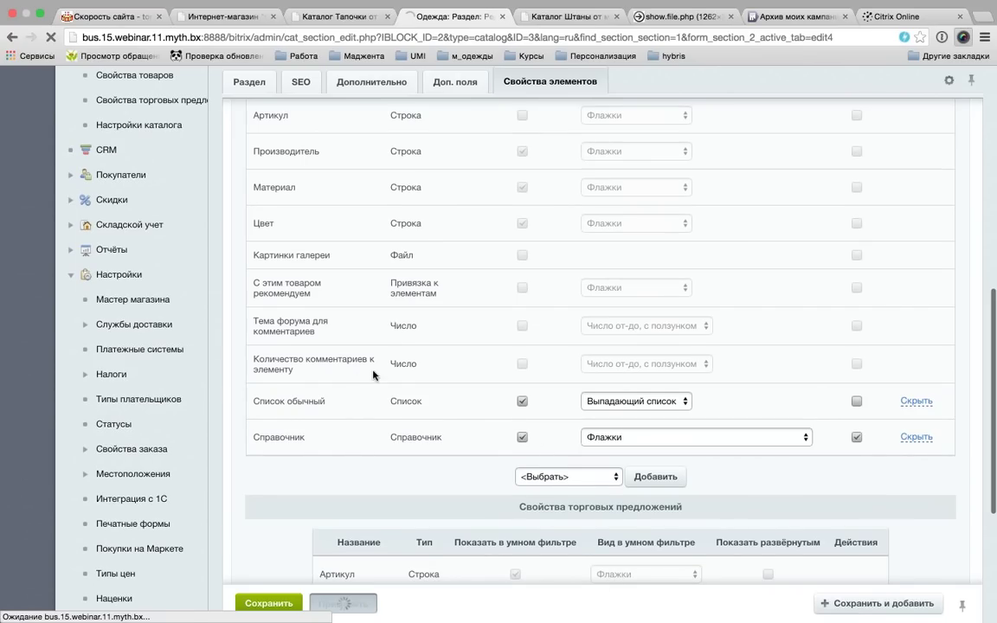
- View the expanded Справочник property in the slippers catalogue filter and test its справочник 1 and справочник 2 checkboxes
left_click(342, 15)
scroll(456, 241, "down", 8)
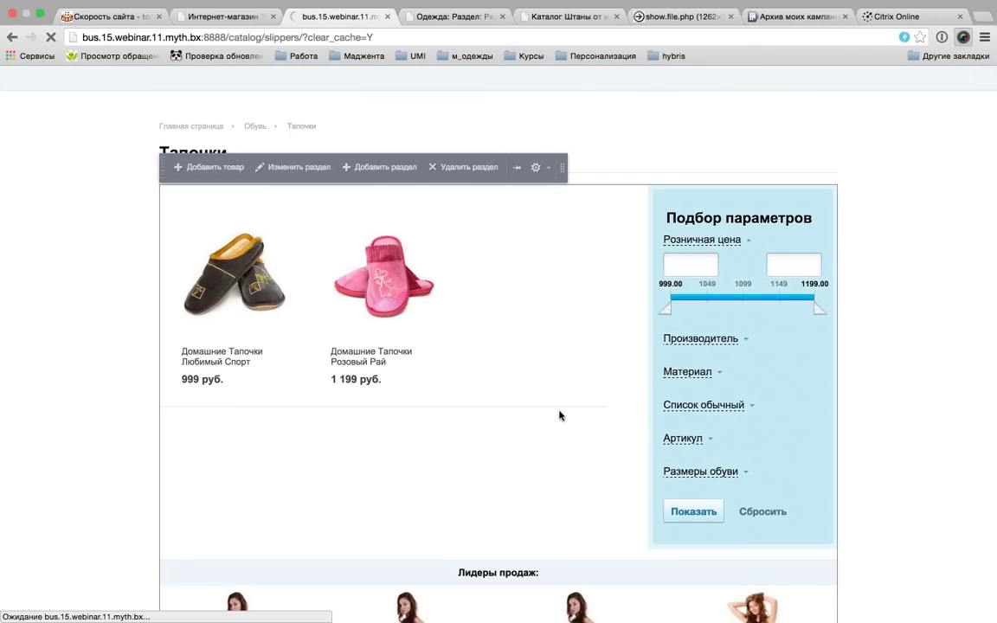
scroll(675, 356, "down", 3)
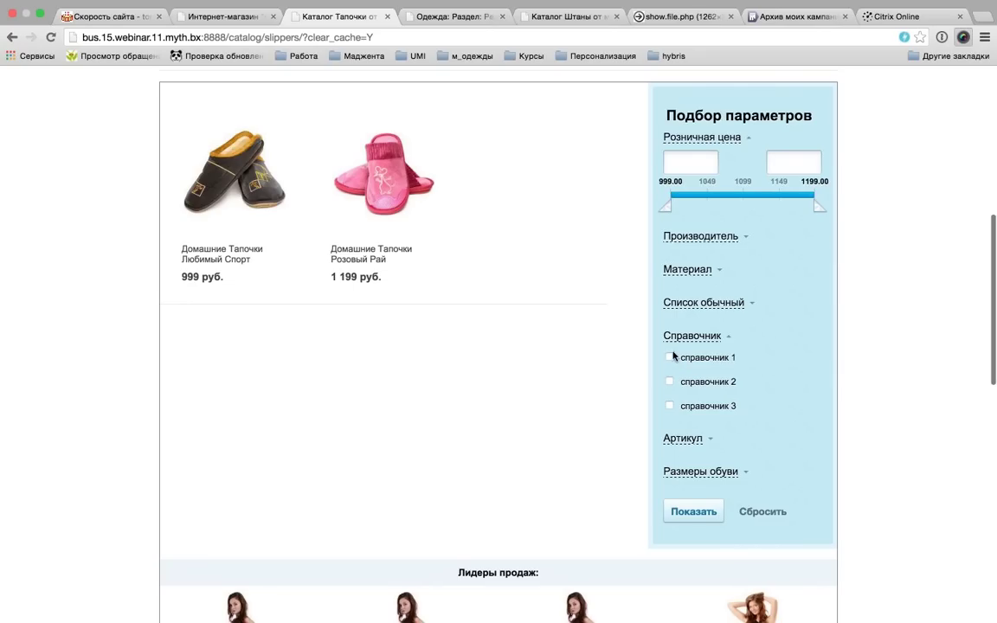
left_click(704, 386)
left_click(670, 358)
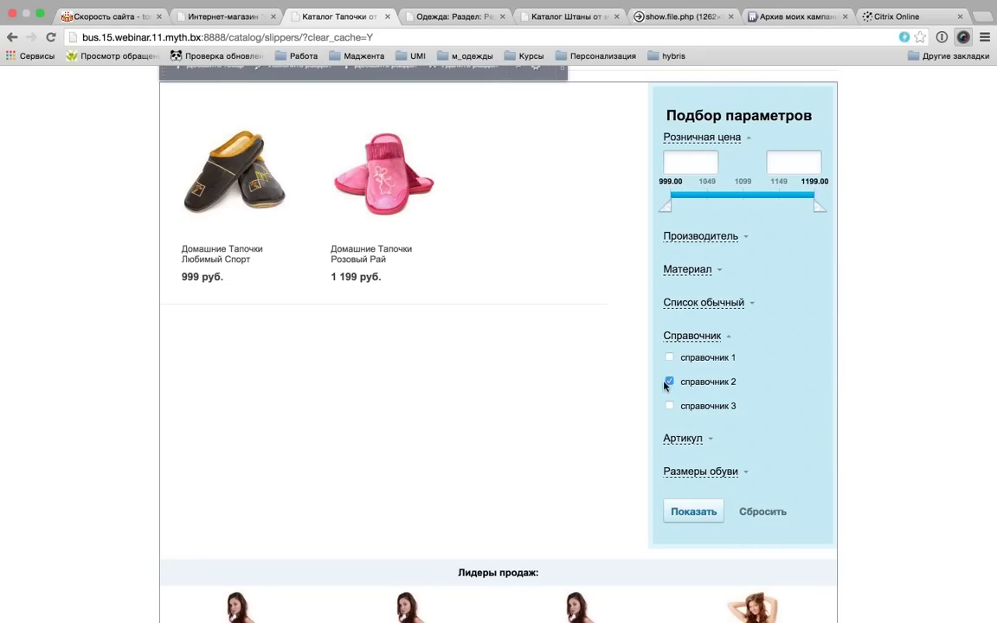
left_click(670, 382)
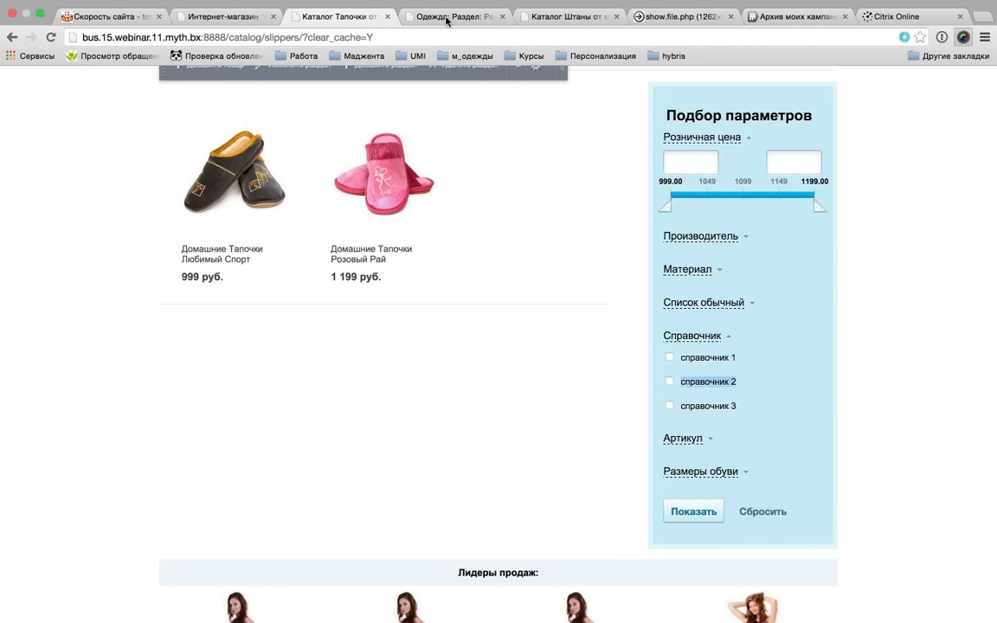
- Set the Справочник property's smart filter view to "Флажки с картинками" and apply the change
left_click(448, 17)
scroll(601, 382, "down", 10)
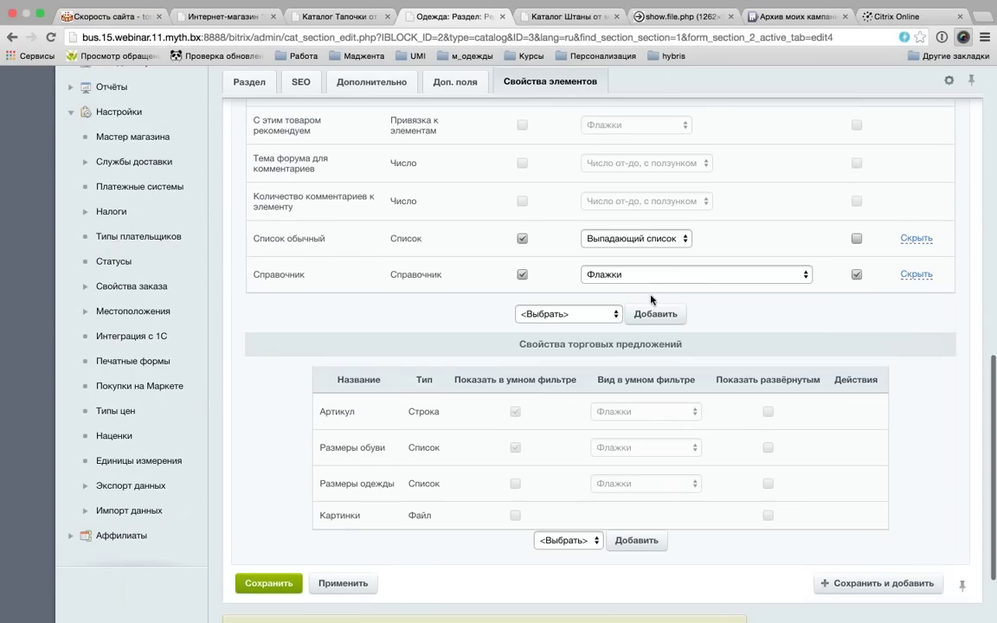
left_click(642, 276)
left_click(638, 286)
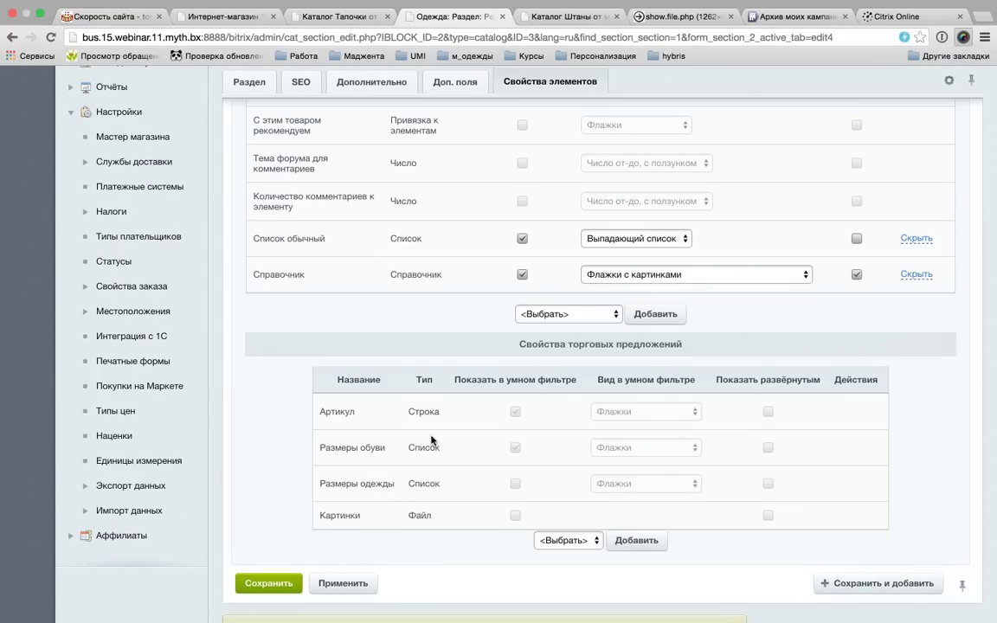
left_click(343, 582)
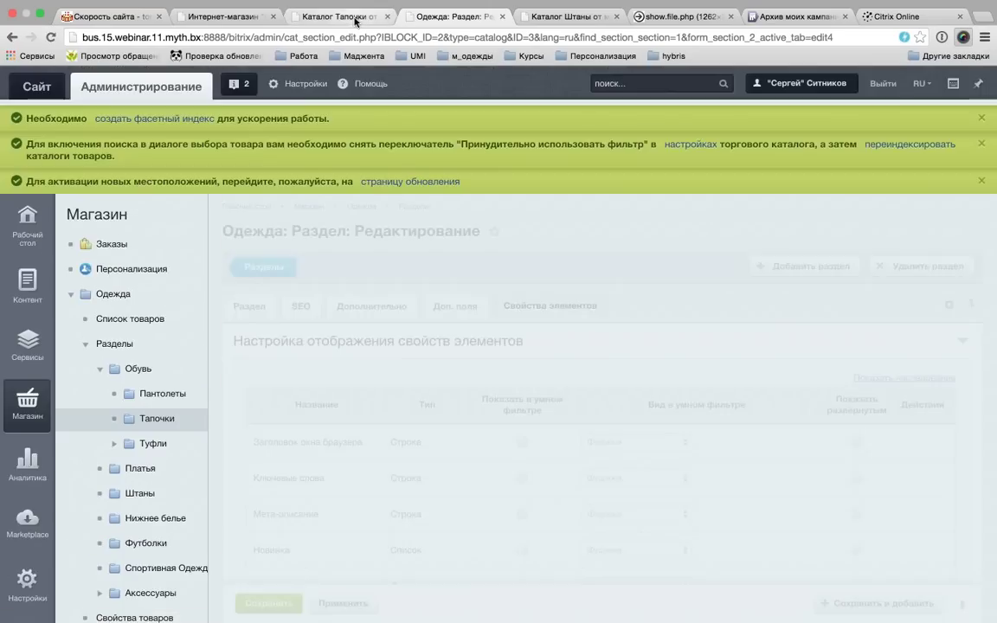
- Reload the slippers catalogue page and test toggling the Справочник picture options in the filter
left_click(340, 16)
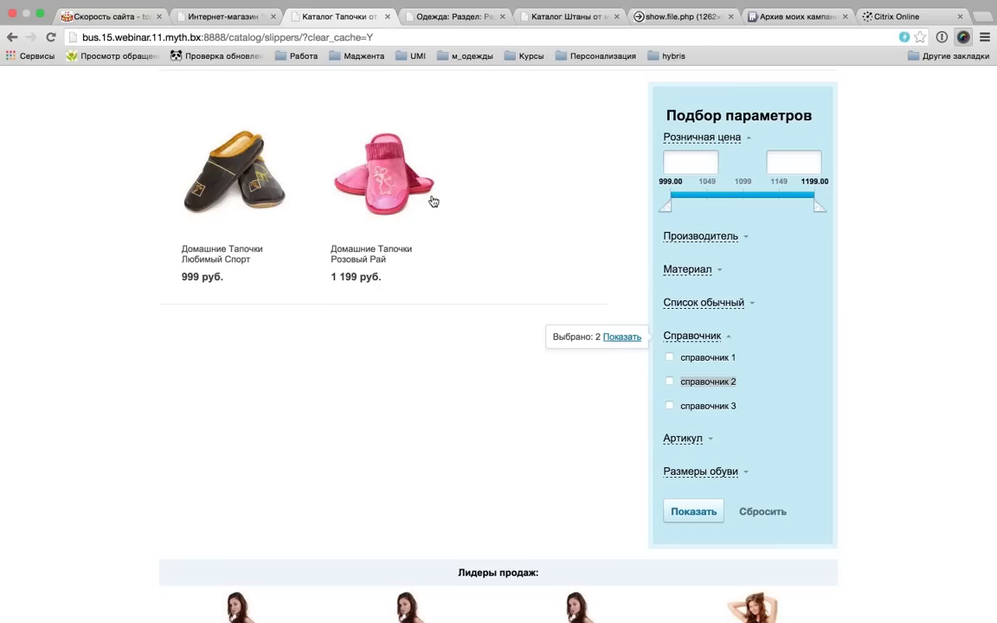
key("super+r")
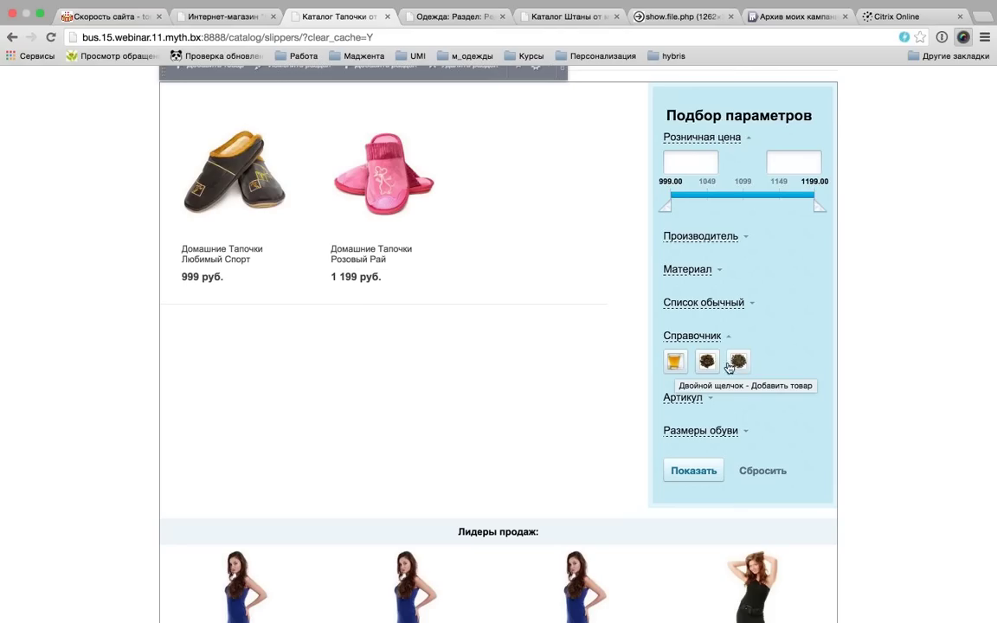
left_click(676, 362)
left_click(708, 362)
left_click(739, 363)
left_click(738, 362)
left_click(707, 362)
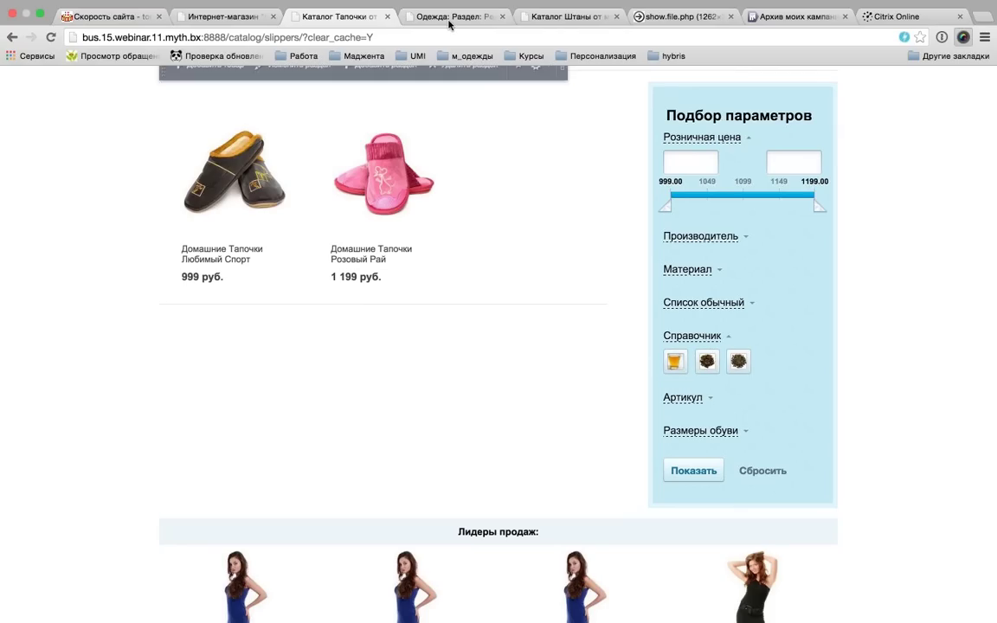
- Apply the "Флажки с названиями и картинками" smart filter view to the Справочник property and check it in the slippers catalogue
left_click(446, 17)
scroll(527, 442, "down", 10)
scroll(528, 442, "down", 2)
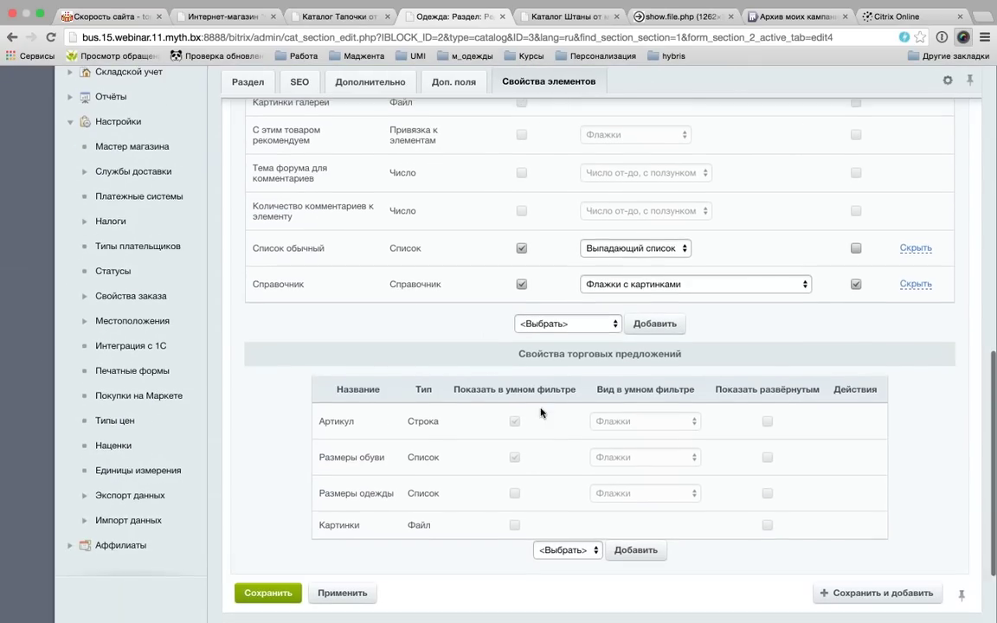
left_click(629, 303)
left_click(630, 314)
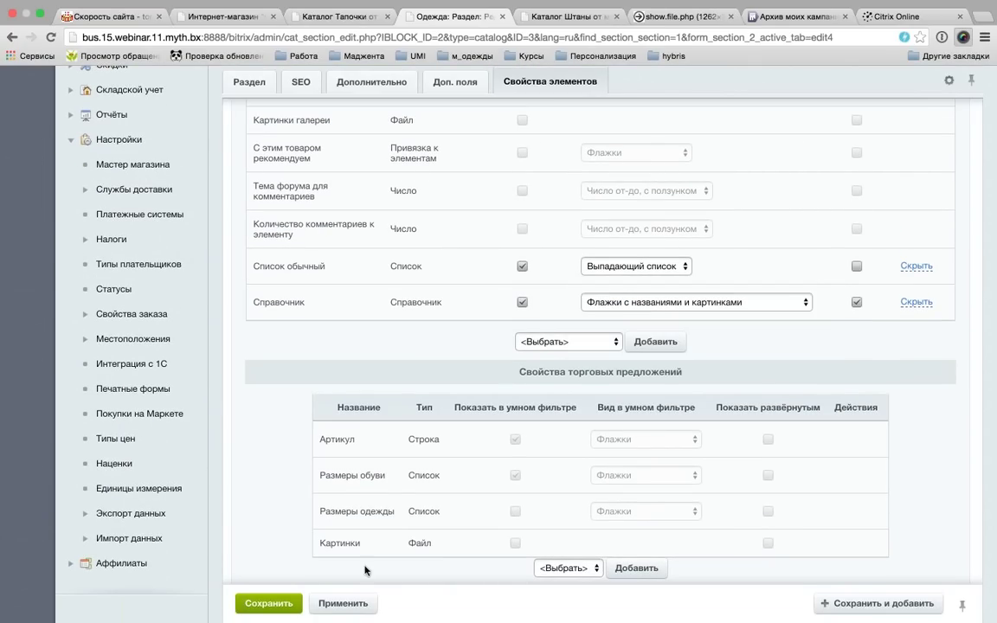
left_click(330, 599)
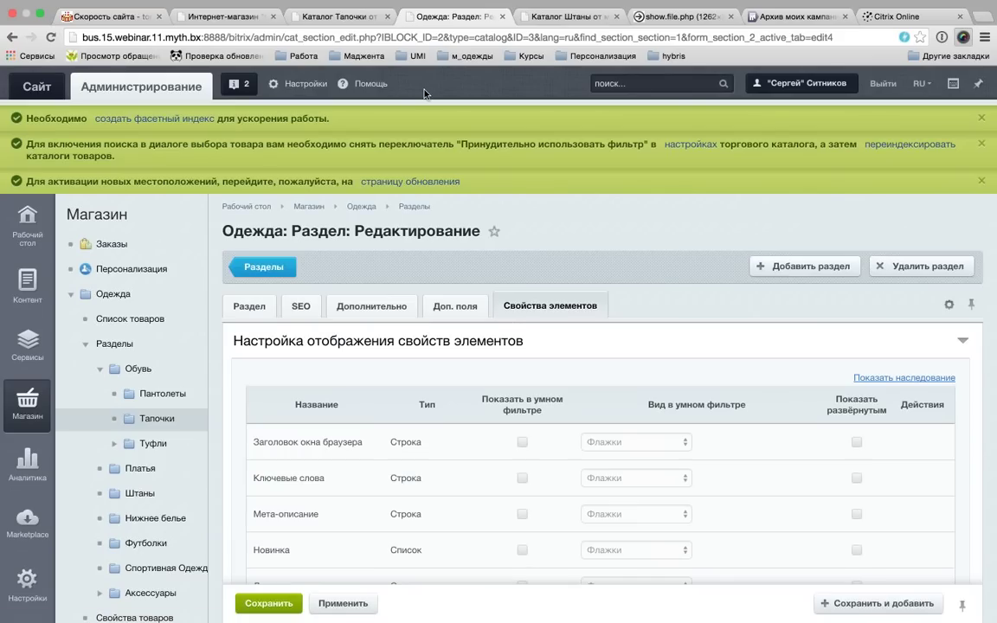
left_click(337, 16)
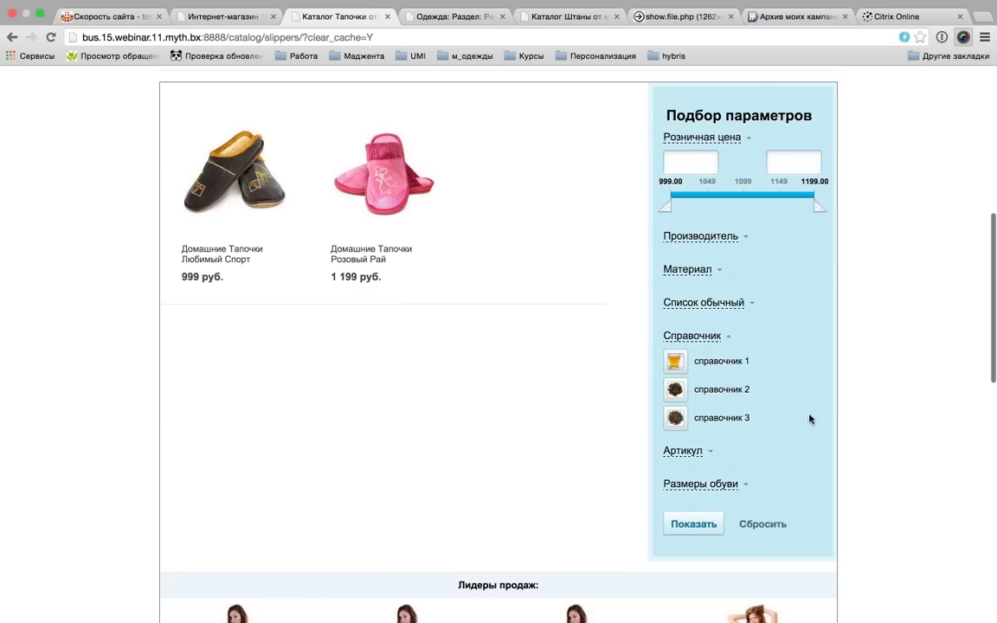
- Set the Справочник property's smart filter view to "Радиокнопки" in the section's element properties and apply the change
left_click(411, 20)
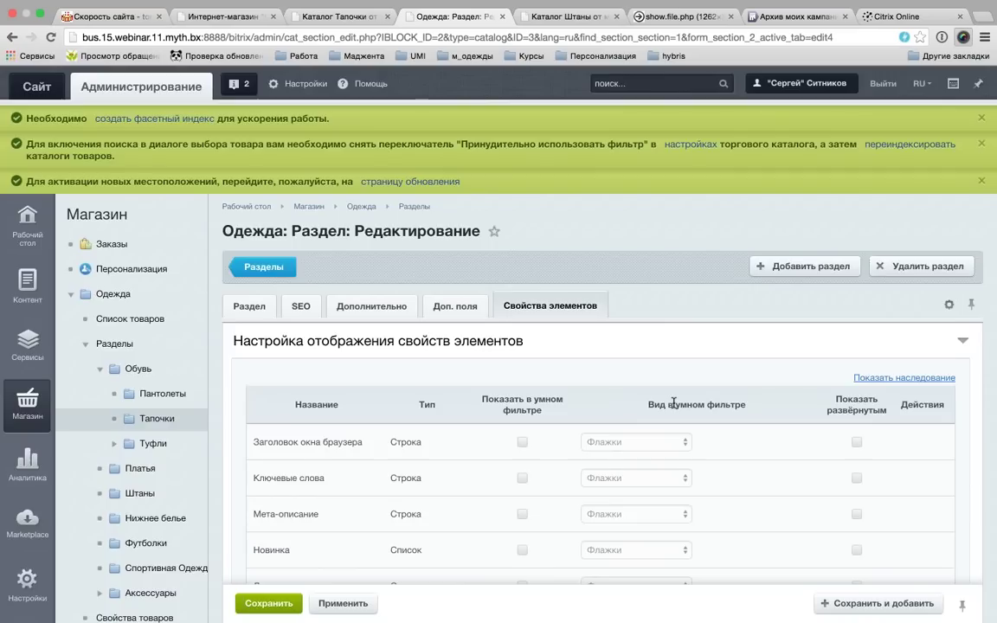
scroll(672, 407, "down", 15)
left_click(641, 250)
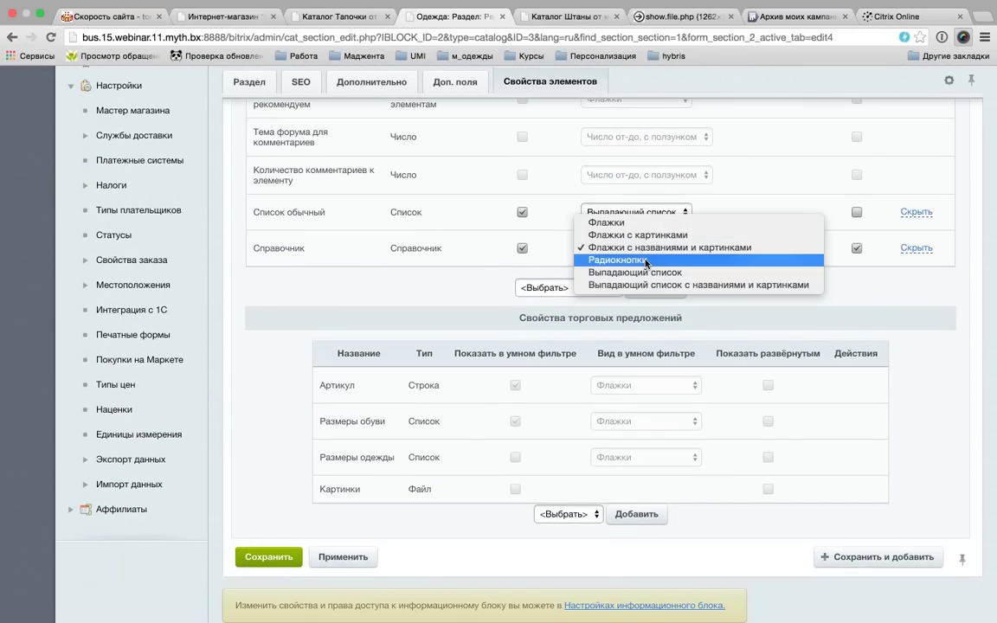
left_click(652, 261)
left_click(367, 551)
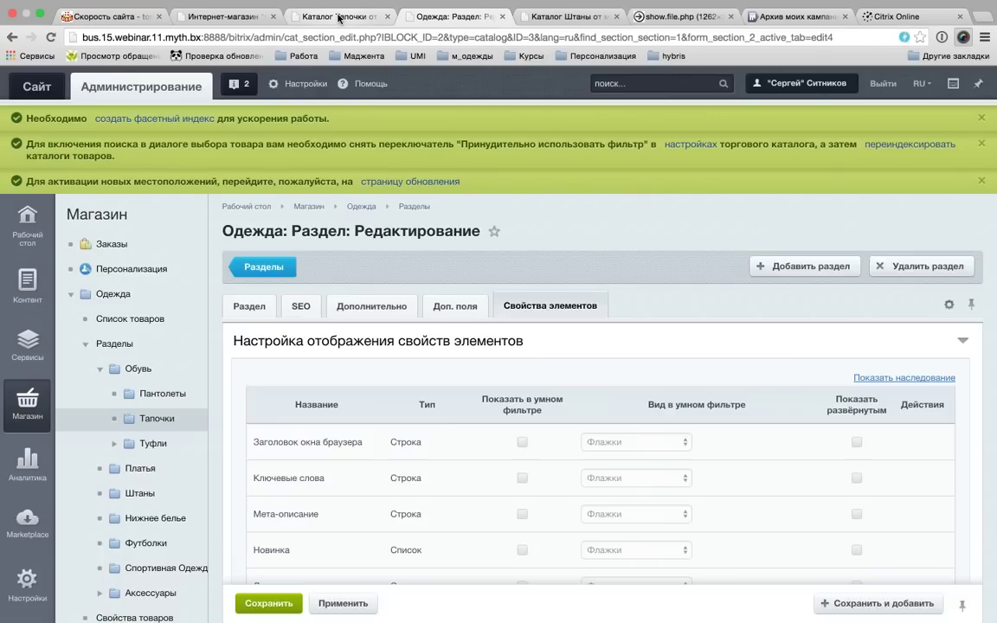
- Reload the slippers catalogue page and view how the Справочник radio buttons are displayed in the filter
left_click(339, 18)
key("super+r")
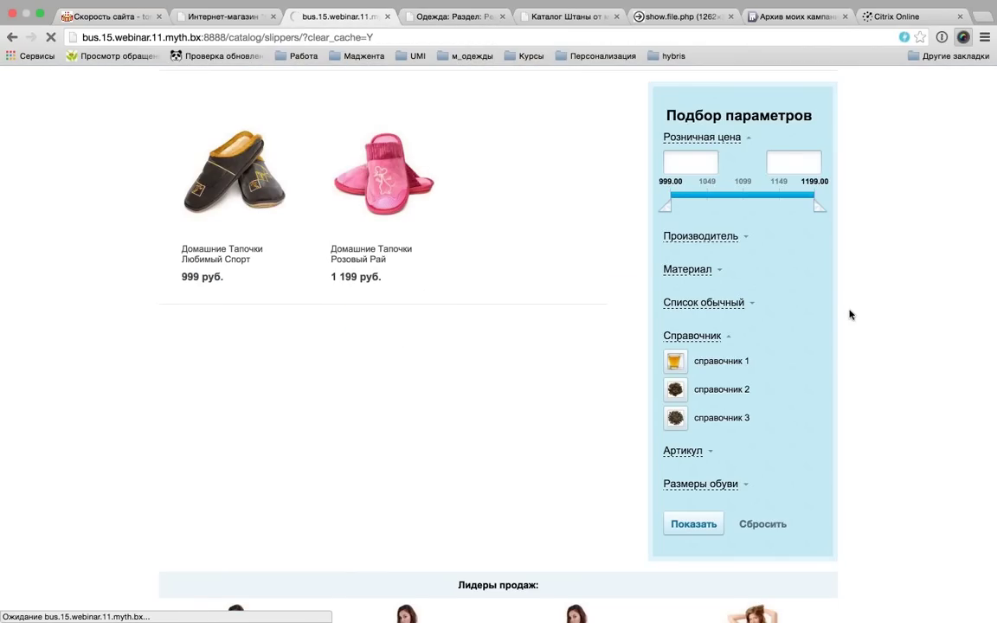
scroll(667, 314, "down", 1)
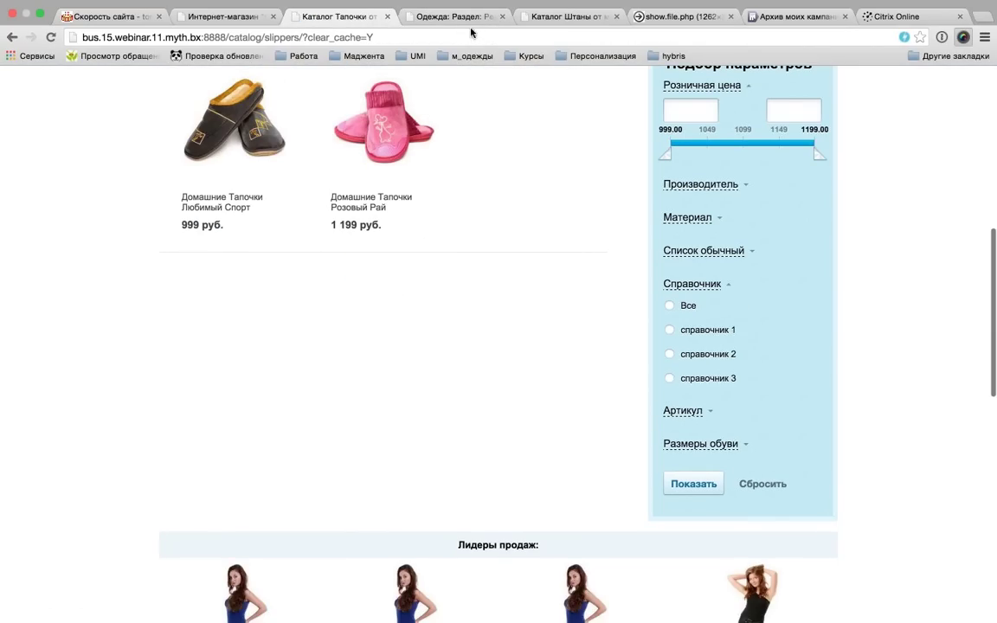
- Set the Справочник property's smart filter view to "Выпадающий список" and apply the change
left_click(437, 18)
scroll(467, 368, "down", 10)
left_click(636, 276)
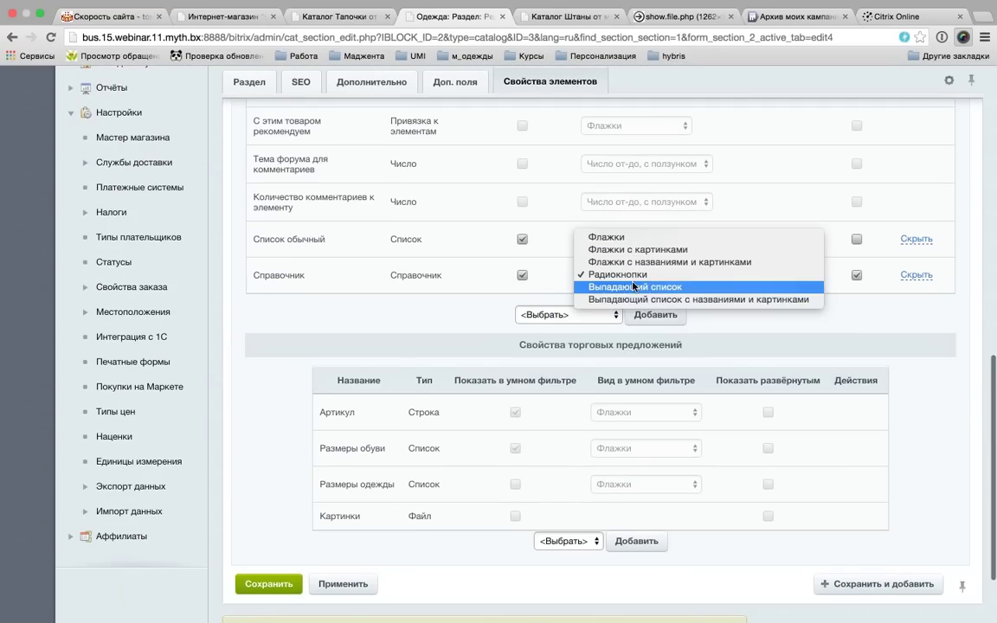
left_click(631, 287)
left_click(327, 584)
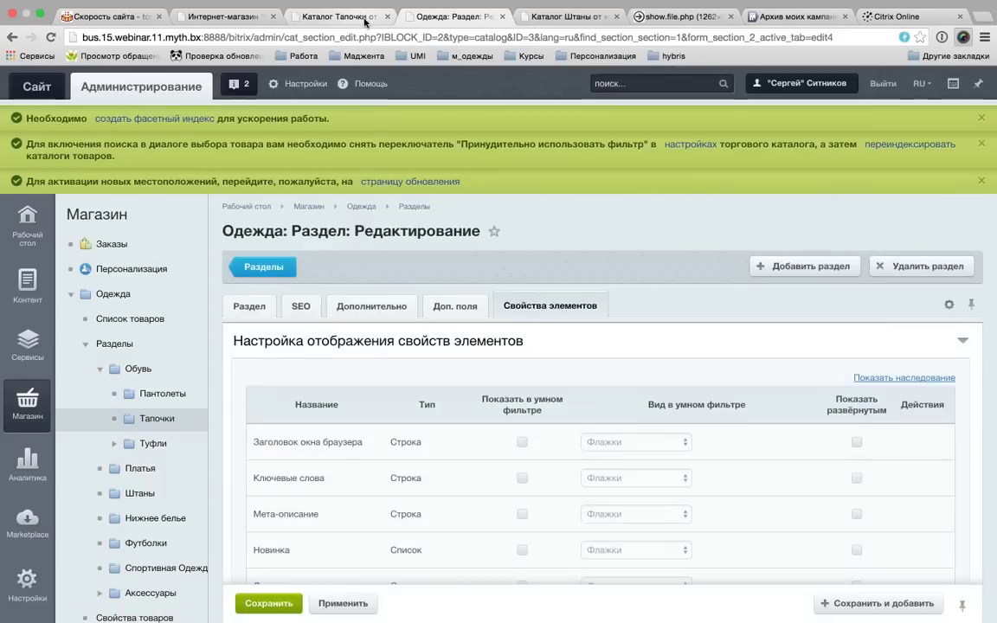
- Reload the slippers catalogue page and expand the Справочник drop-down list in the filter
left_click(362, 18)
key("super+r")
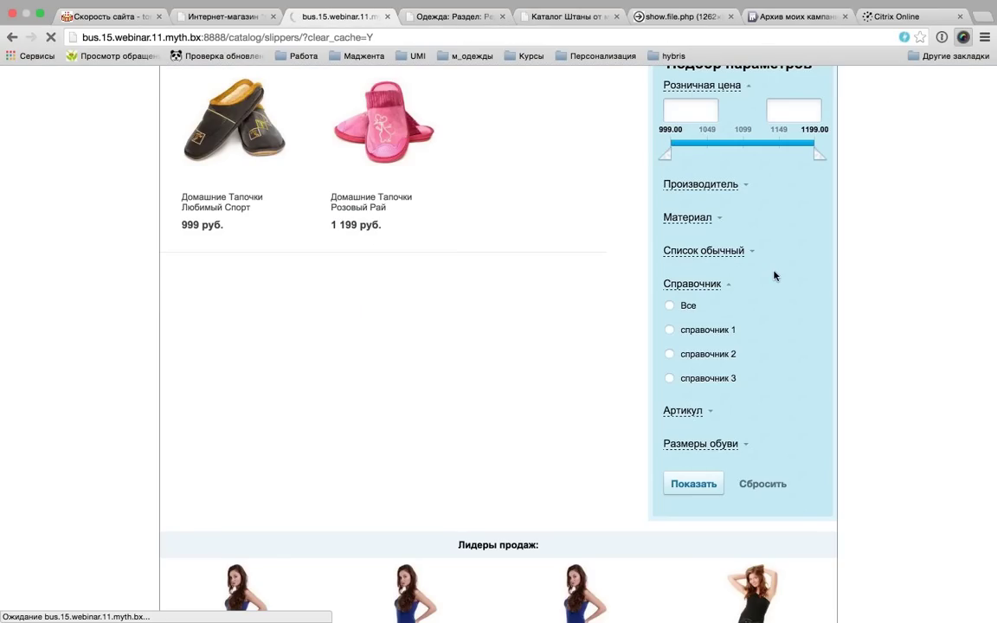
left_click(690, 311)
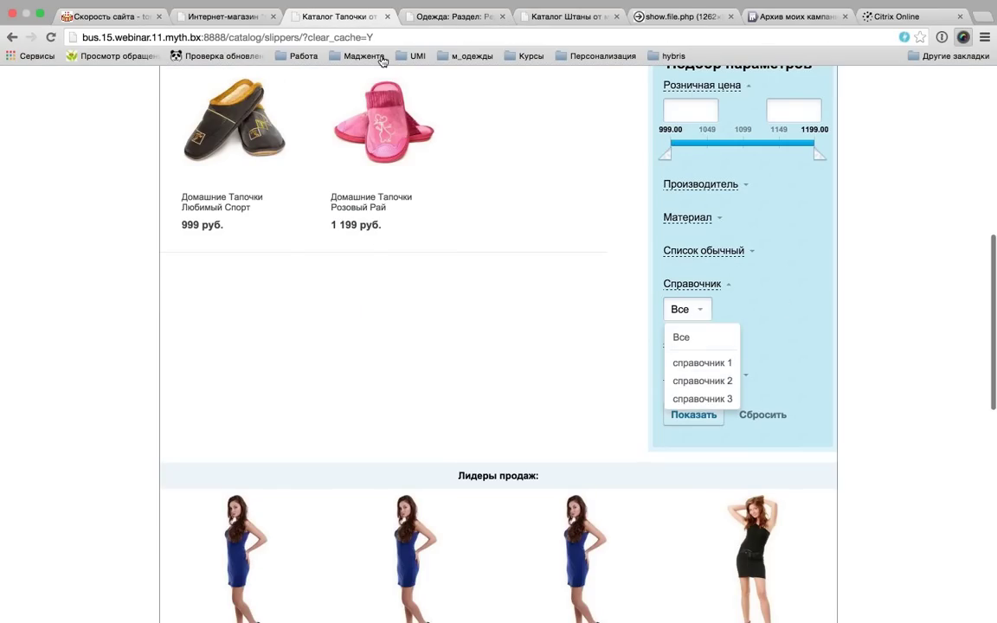
- Set the Справочник property's smart filter view to "Выпадающий список с названиями и картинками" and apply the change
left_click(429, 15)
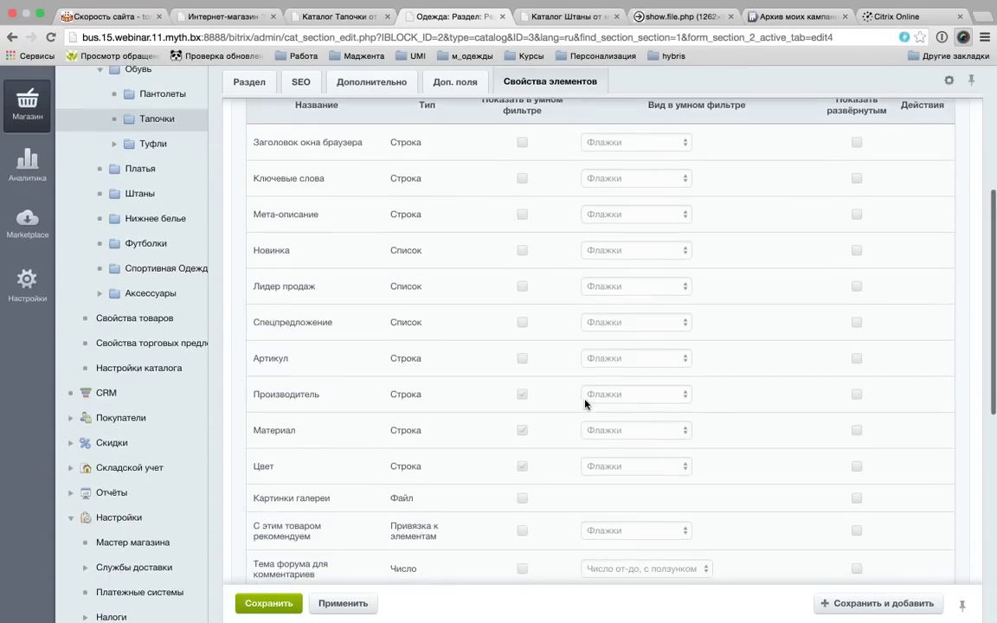
scroll(586, 403, "down", 5)
left_click(658, 450)
left_click(684, 461)
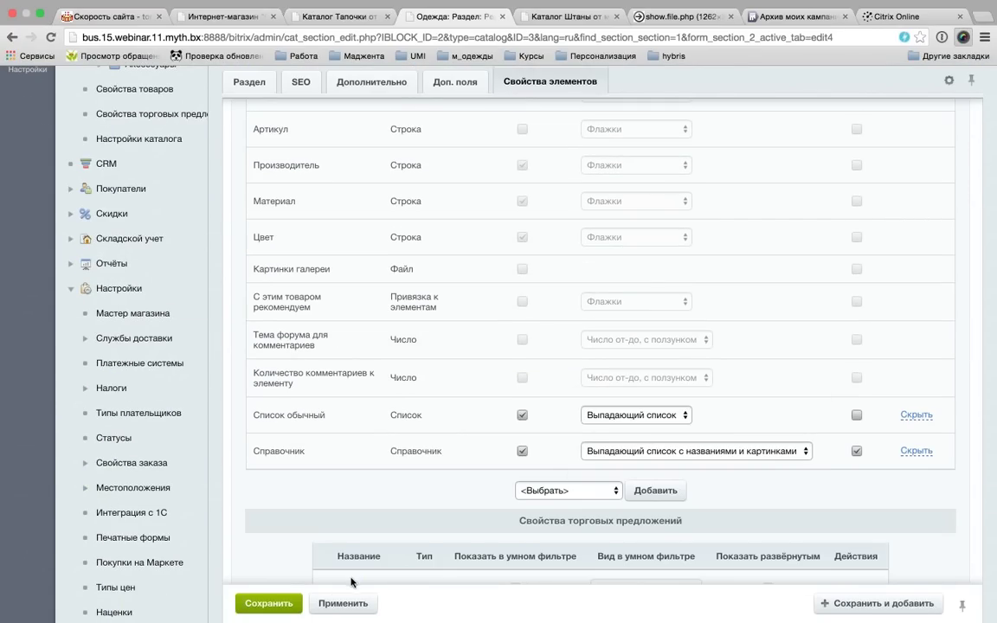
left_click(322, 603)
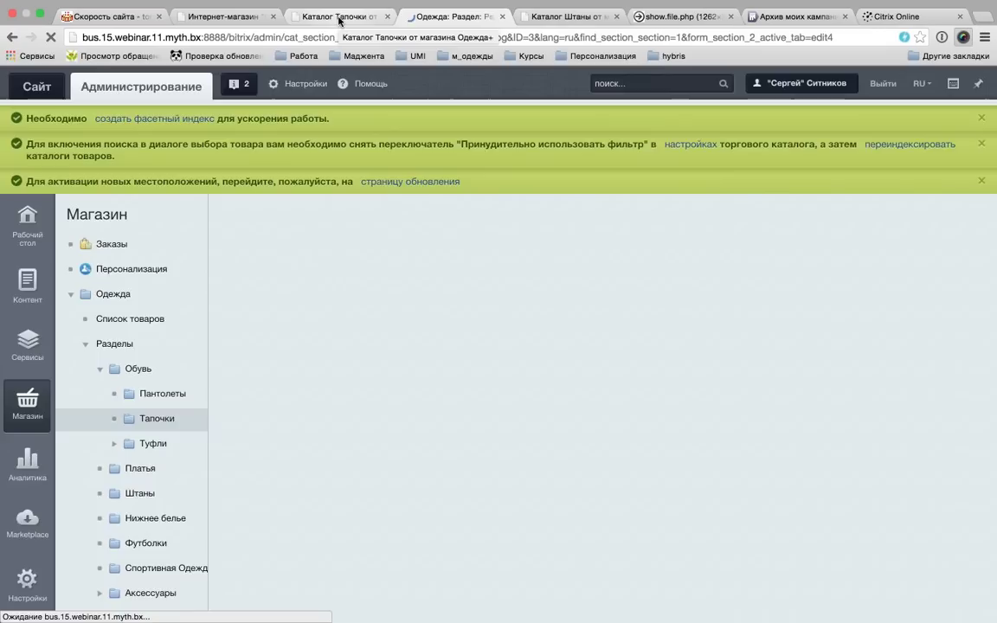
- Reload the slippers catalogue page and examine the Справочник drop-down with names and pictures in the filter, closing it again
left_click(339, 18)
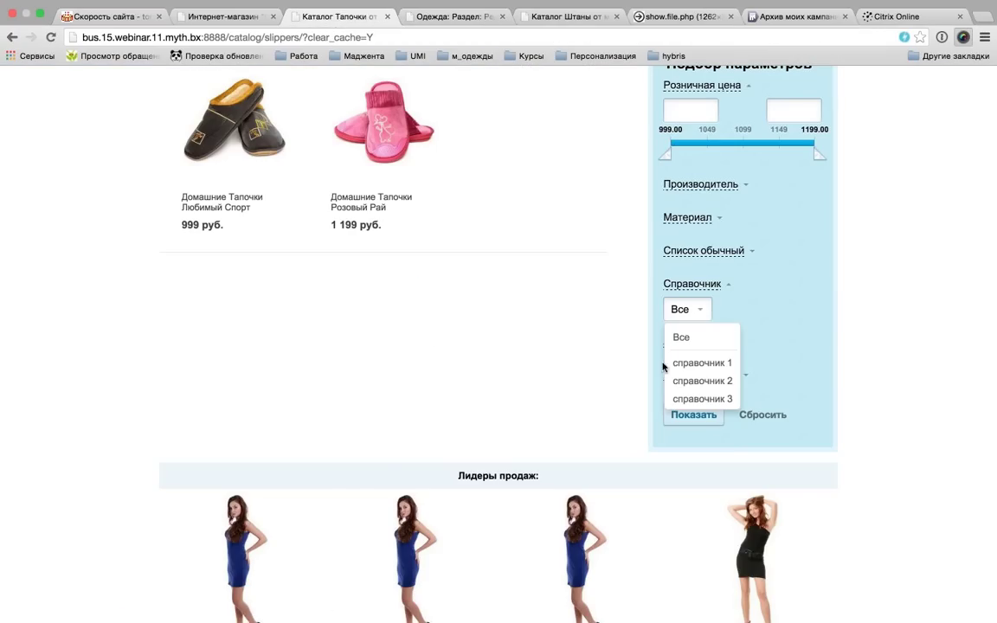
key("super+r")
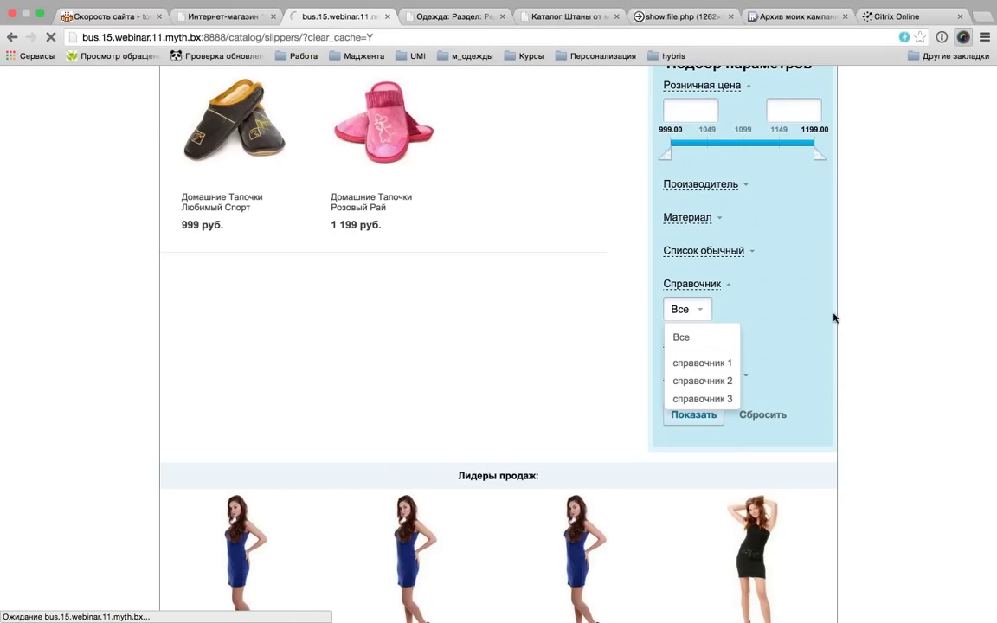
scroll(692, 248, "down", 1)
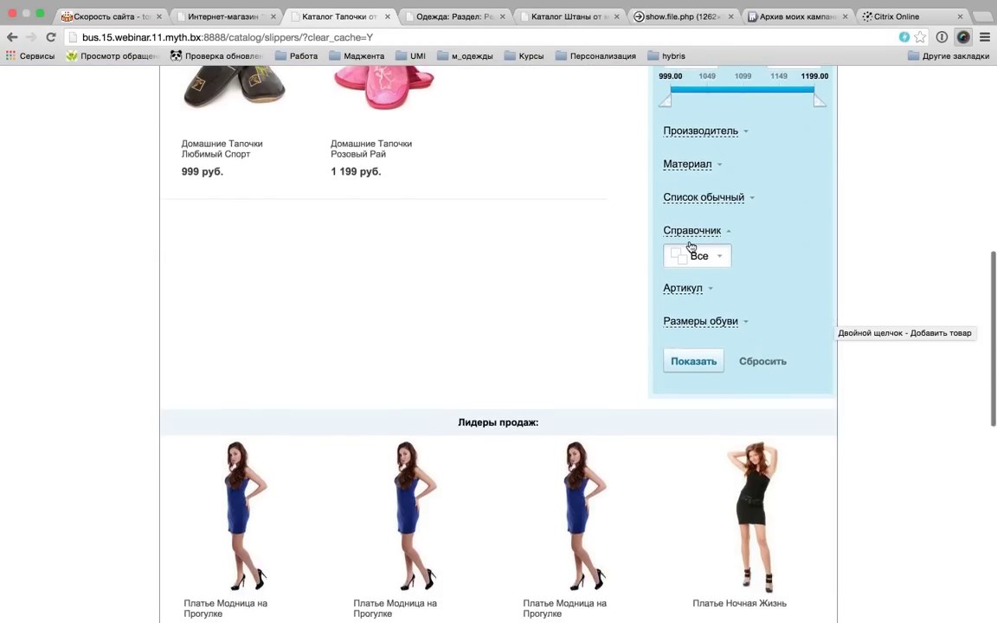
scroll(710, 260, "up", 1)
left_click(719, 267)
left_click(812, 304)
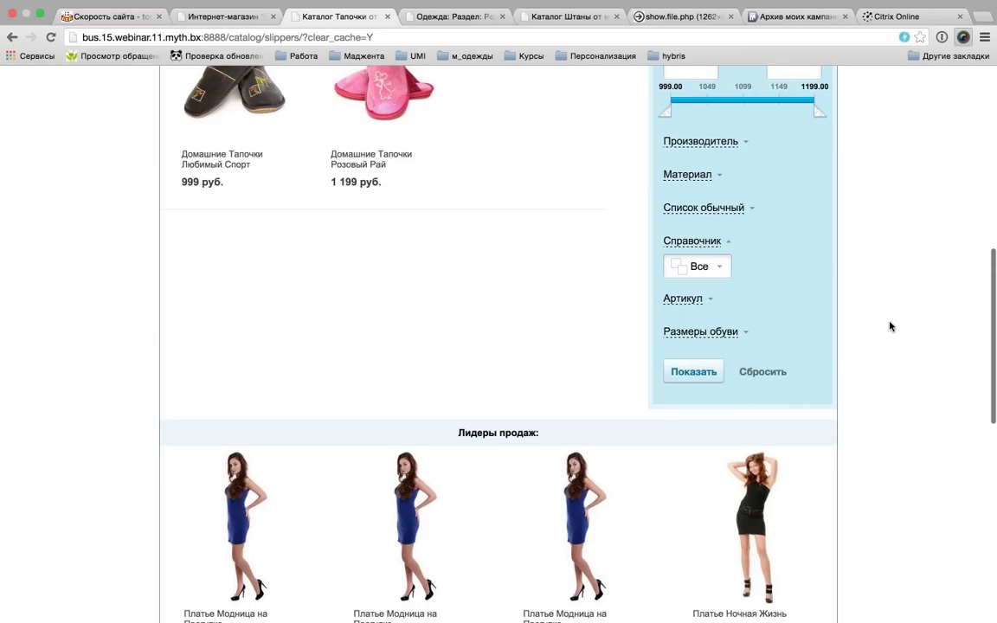
- Switch to the pants catalogue page and examine the property display types in its smart filter
left_click(576, 18)
scroll(875, 318, "down", 5)
scroll(875, 318, "down", 6)
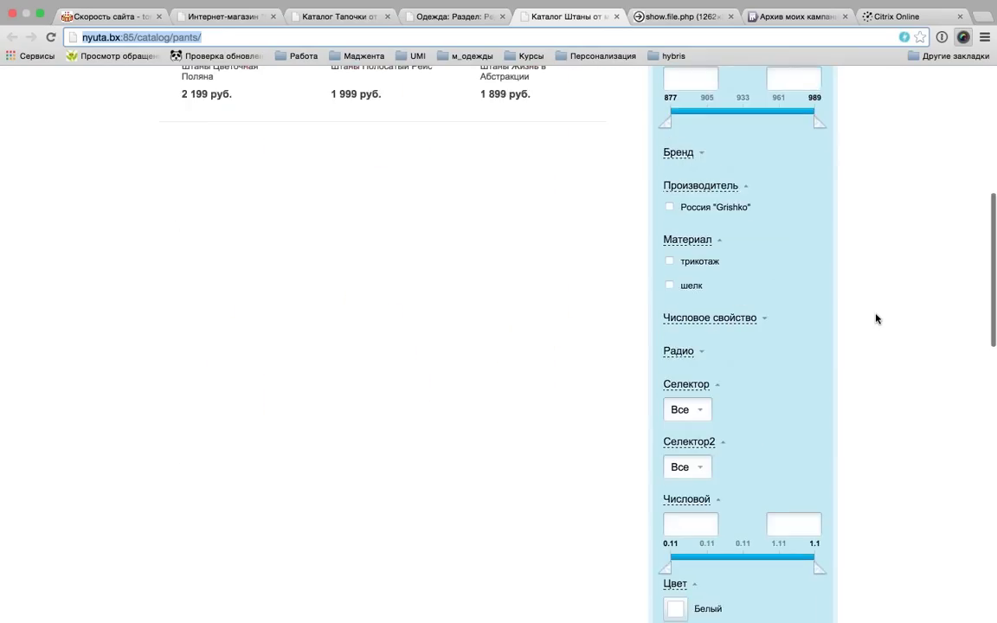
- Examine the Цвет swatches and the Селектор с картинками drop-down in the pants catalogue filter
scroll(875, 319, "up", 2)
scroll(875, 319, "down", 1)
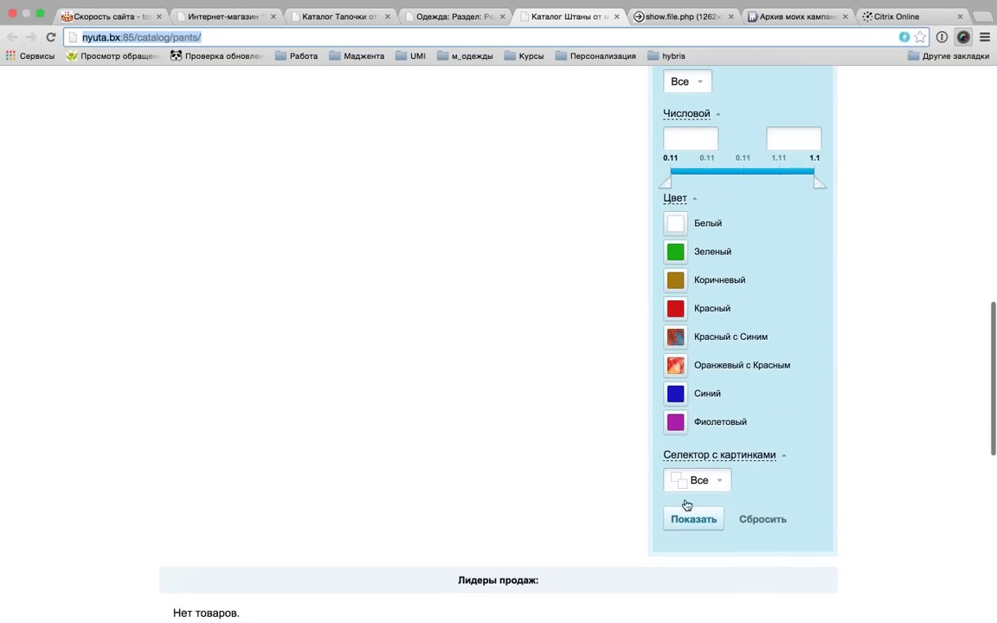
scroll(686, 505, "up", 1)
left_click(703, 497)
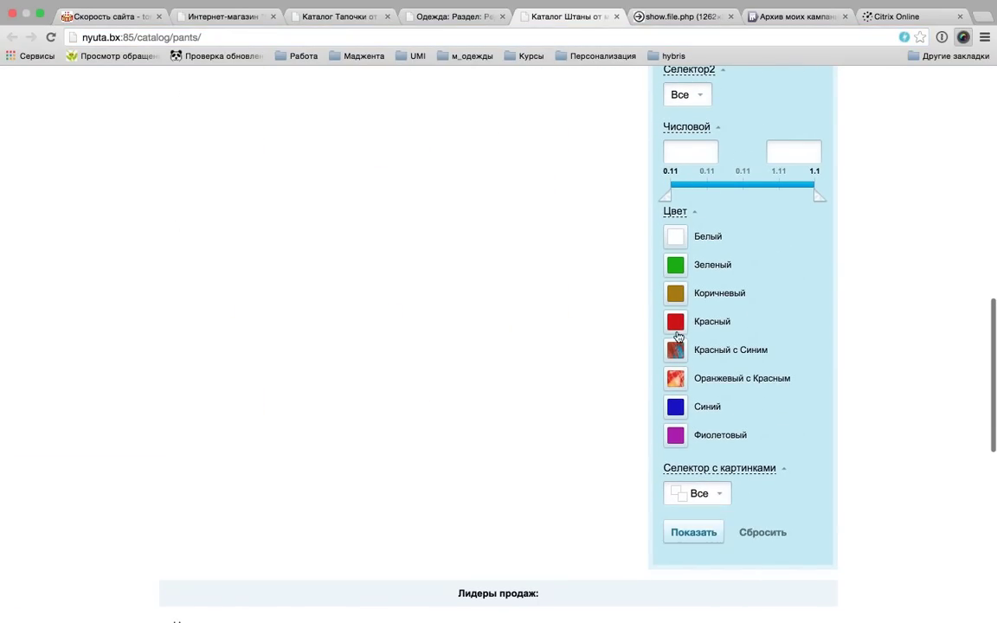
scroll(679, 312, "up", 1)
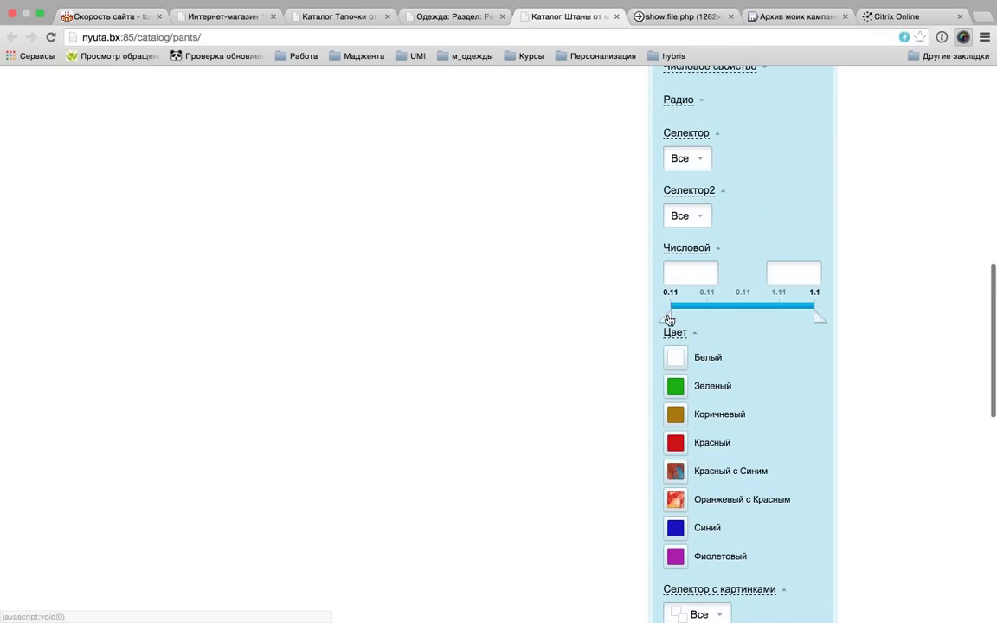
- Narrow the Числовой range to 0–1 with its slider, and move both handles back to the ends of the scale
left_click_drag(669, 320, 721, 318)
scroll(899, 229, "up", 2)
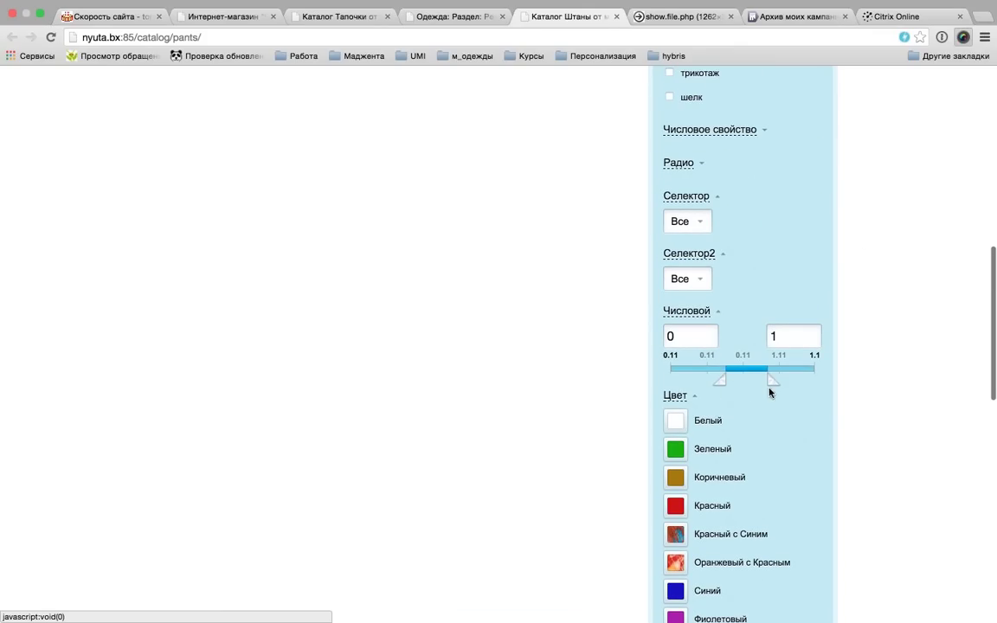
left_click_drag(725, 387, 663, 383)
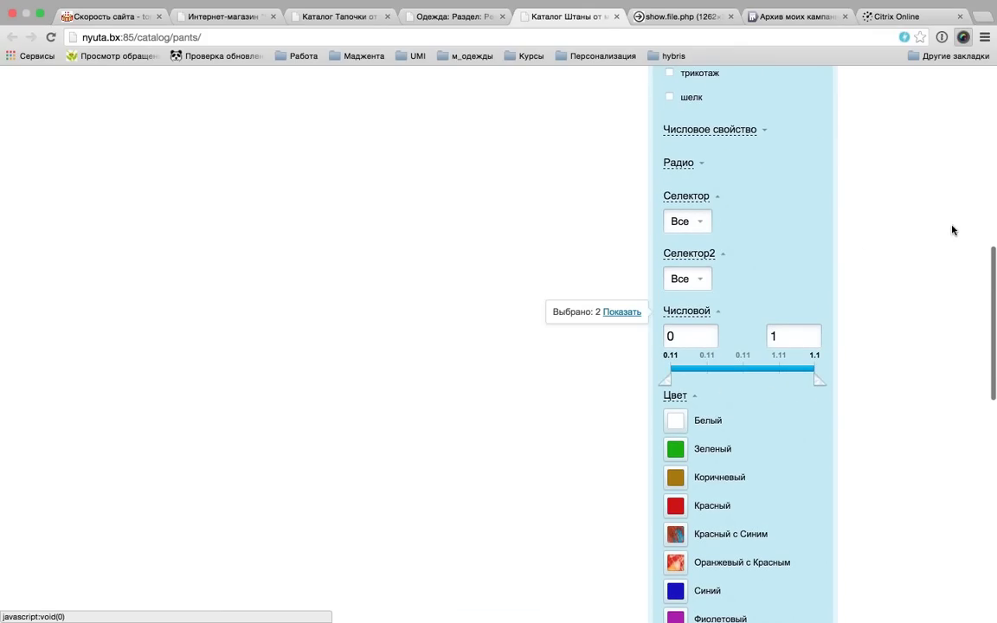
- Open the Селектор2 and Селектор drop-down lists to view their options, leaving both set to Все
scroll(783, 394, "up", 3)
left_click(708, 432)
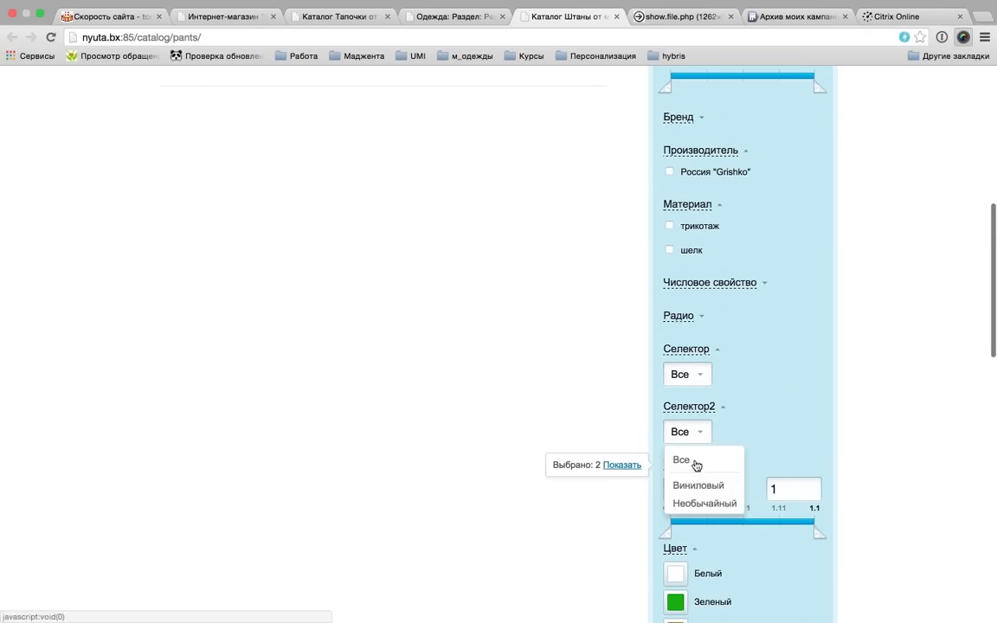
left_click(688, 374)
left_click(904, 276)
scroll(904, 276, "up", 2)
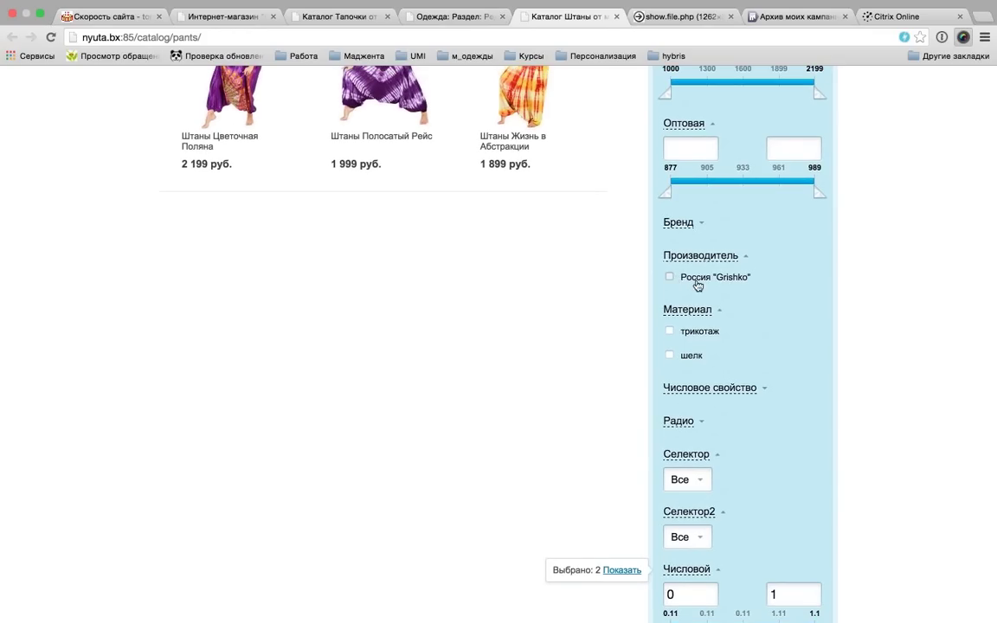
- Select the Россия "Grishko" manufacturer in the pants filter
scroll(873, 284, "up", 4)
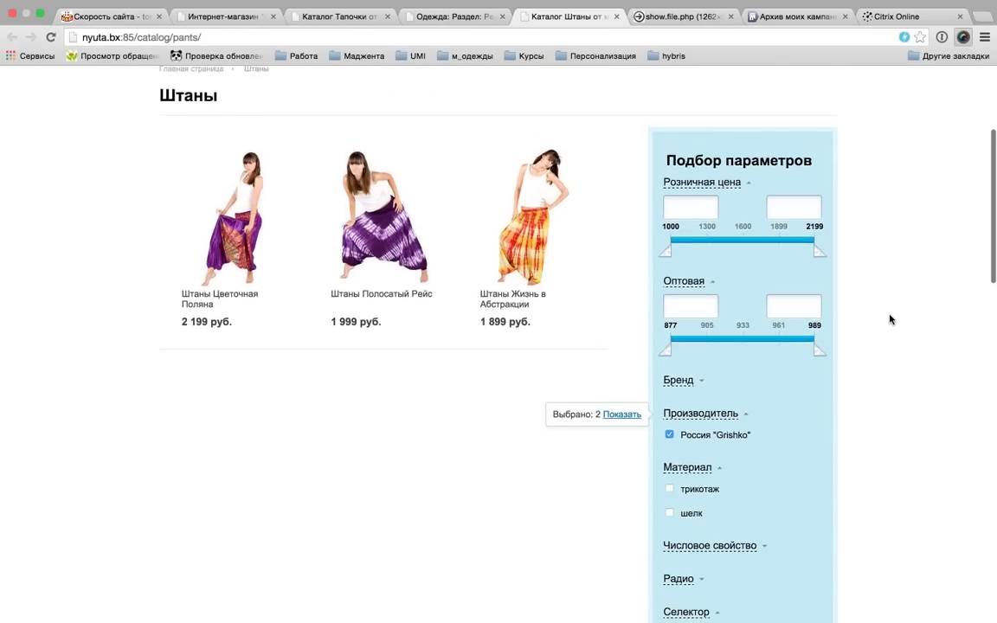
scroll(891, 319, "down", 2)
scroll(891, 318, "down", 1)
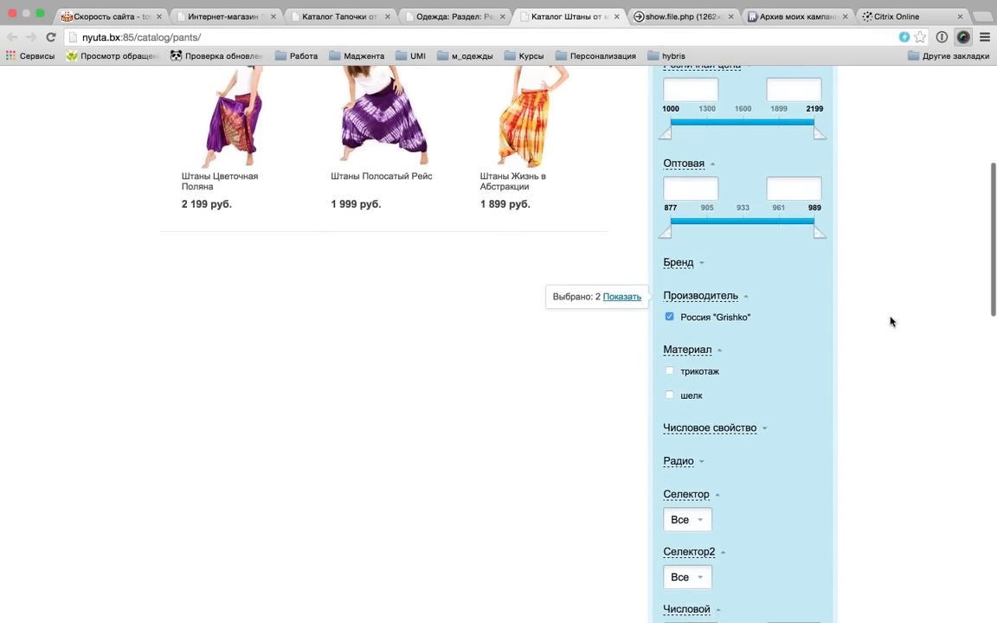
scroll(828, 330, "up", 1)
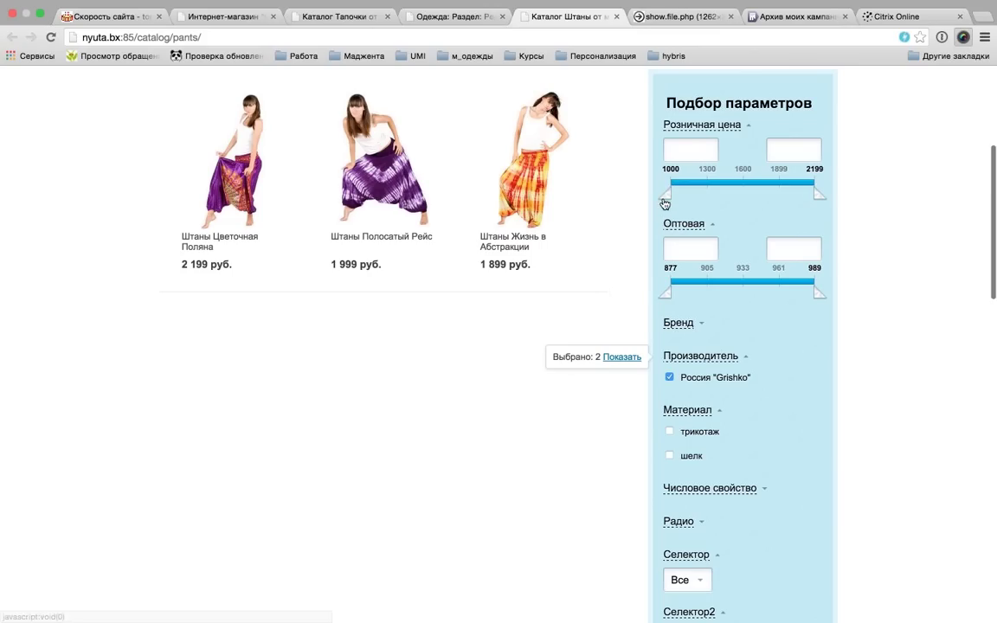
- Narrow the Розничная цена range to about 1270–1987 and set the Оптовая range to about 882–978 with the sliders
left_click_drag(665, 197, 698, 198)
left_click_drag(828, 206, 802, 206)
left_click_drag(681, 289, 709, 293)
left_click_drag(815, 293, 666, 293)
left_click_drag(776, 295, 917, 296)
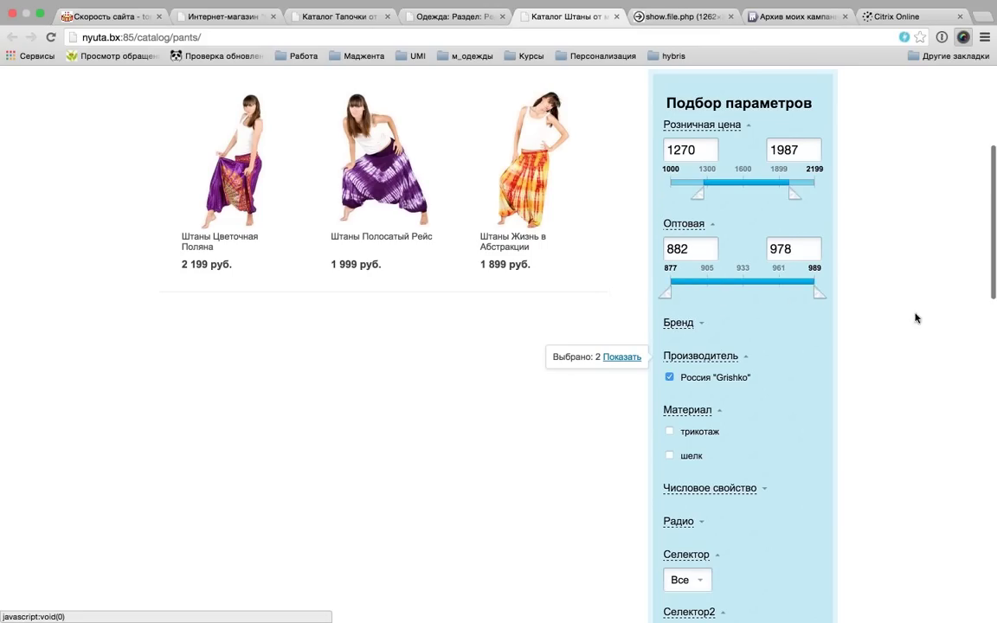
- Expand the Радио and Числовое свойство filter properties to view their controls, and collapse both again
scroll(914, 331, "down", 1)
scroll(913, 331, "down", 3)
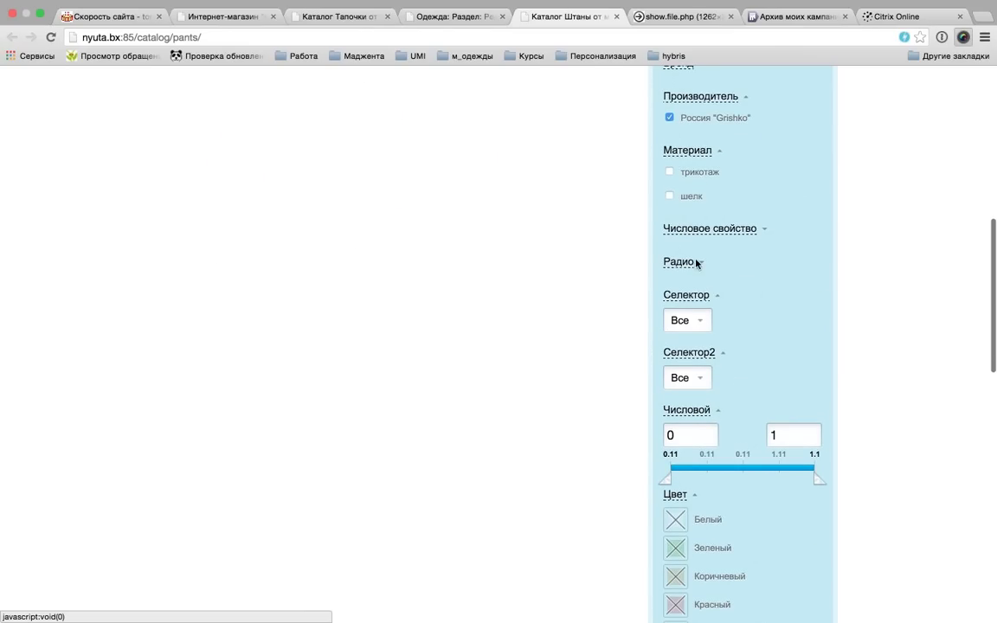
left_click(702, 268)
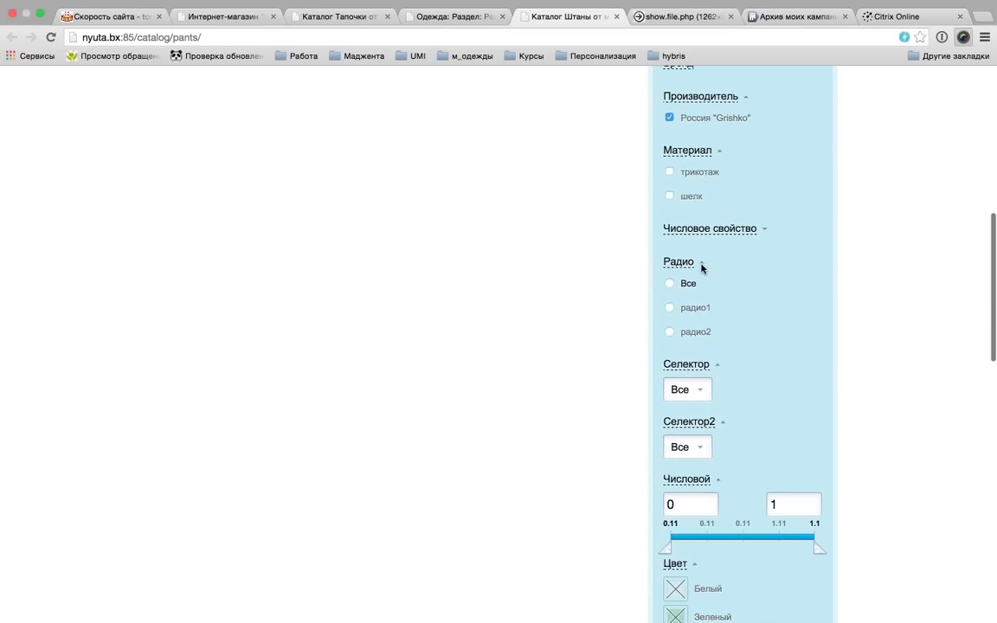
left_click(755, 231)
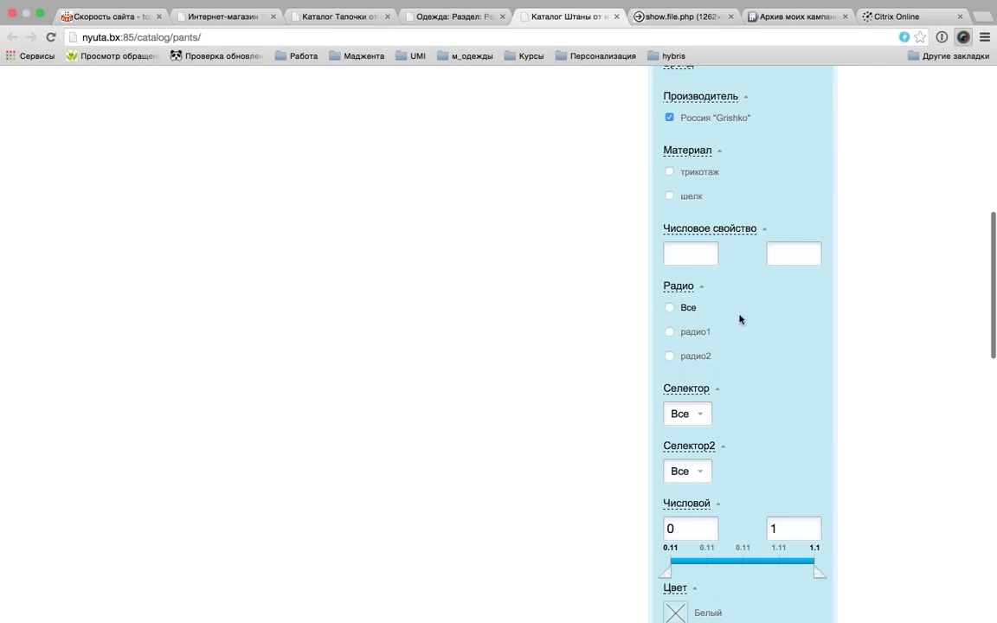
left_click(761, 232)
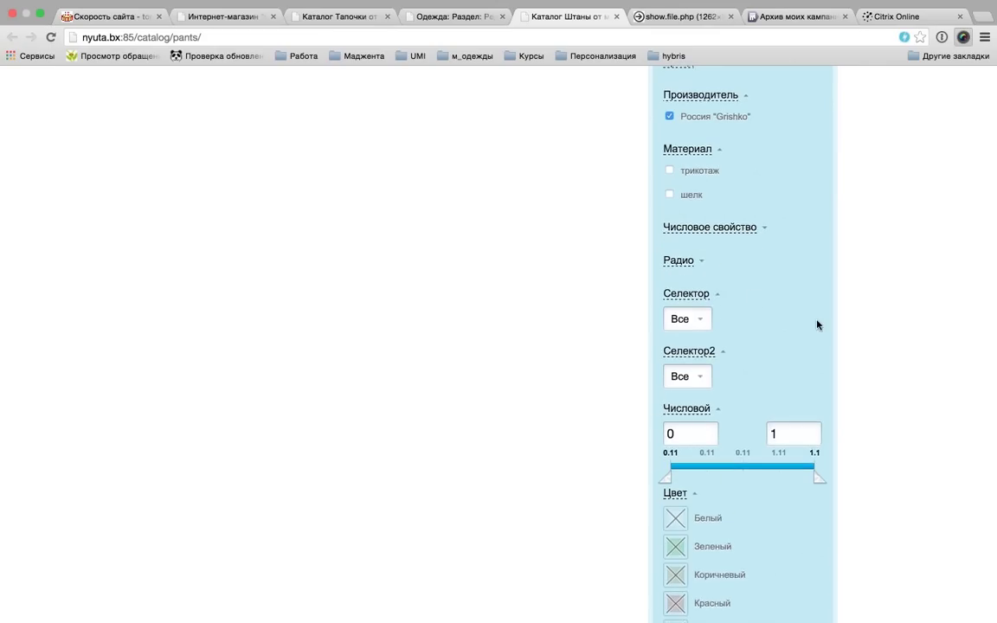
- Widen the Розничная цена range to about 1011–2193 with its slider
scroll(736, 328, "down", 5)
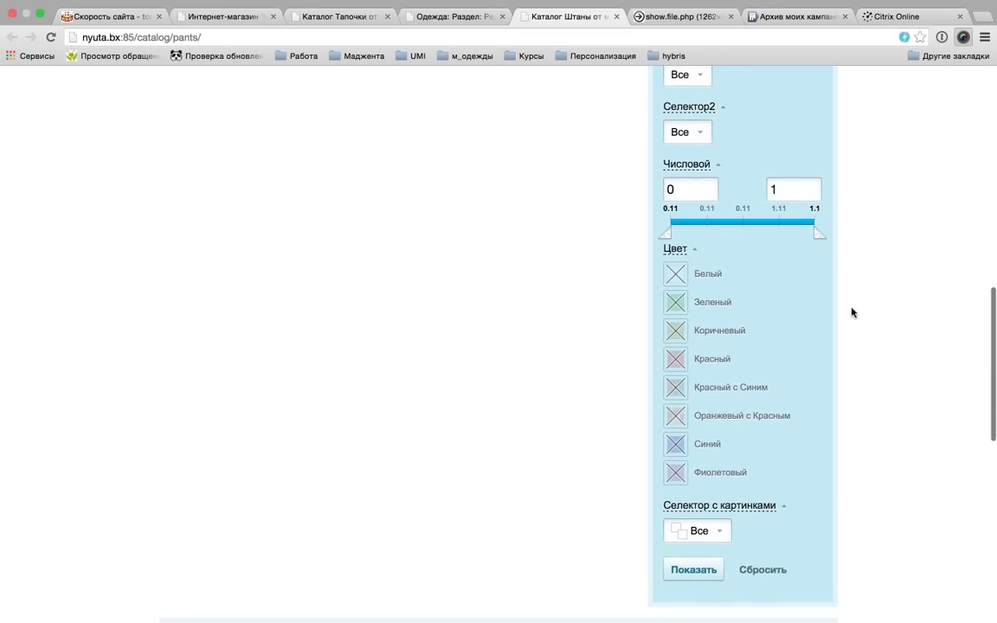
scroll(901, 261, "up", 10)
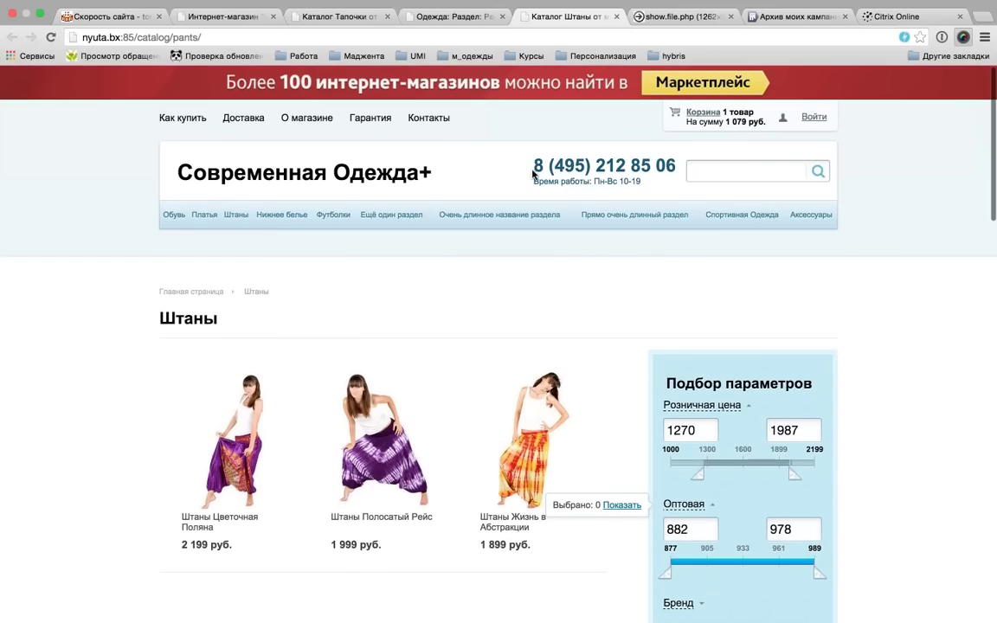
scroll(717, 274, "down", 2)
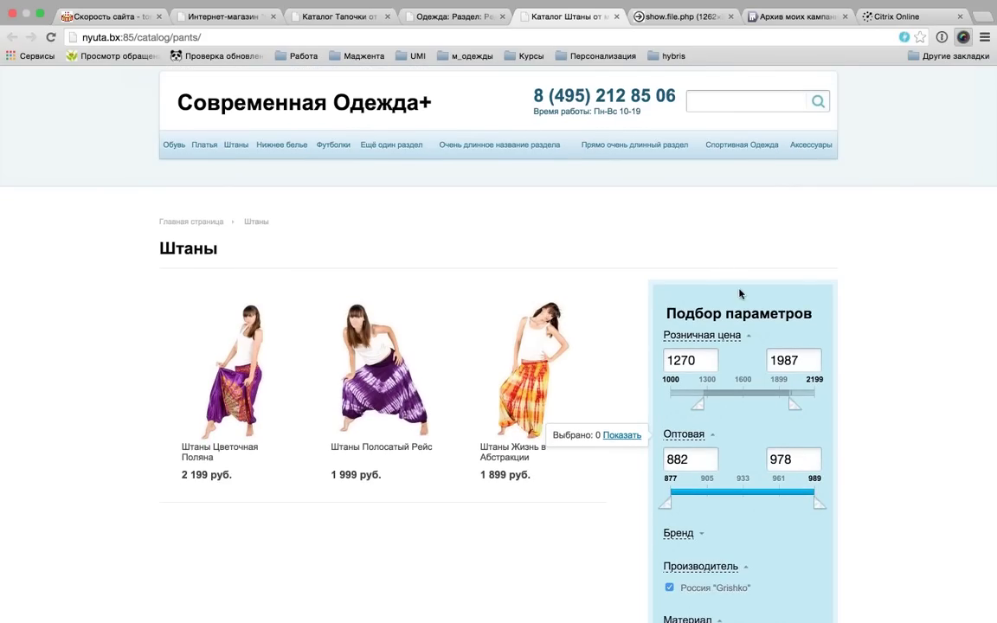
left_click_drag(795, 404, 671, 404)
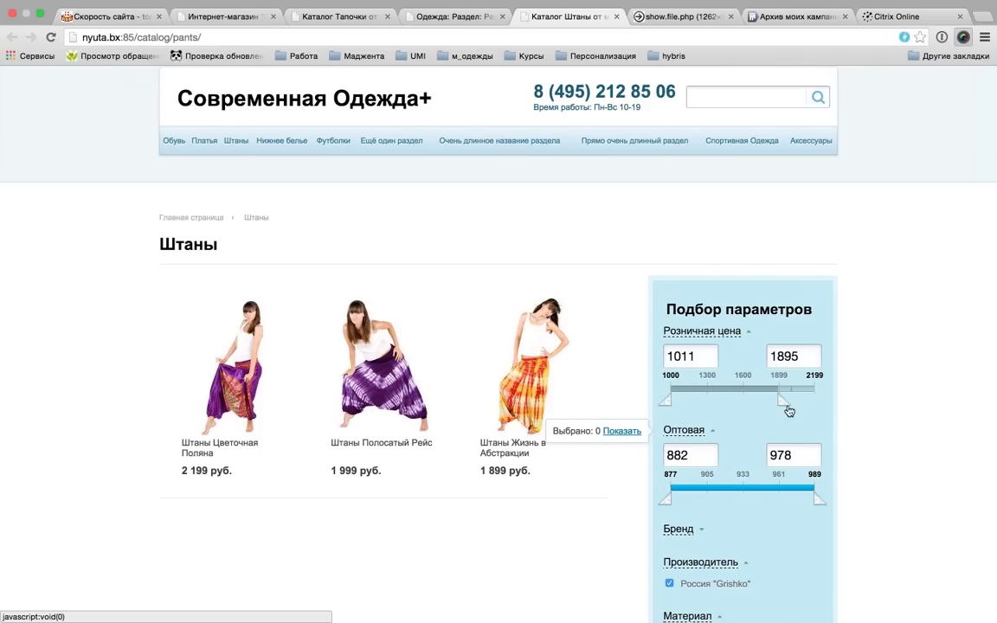
left_click_drag(788, 408, 834, 408)
- Narrow the Оптовая price range to about 938–966 with its slider
scroll(665, 463, "down", 1)
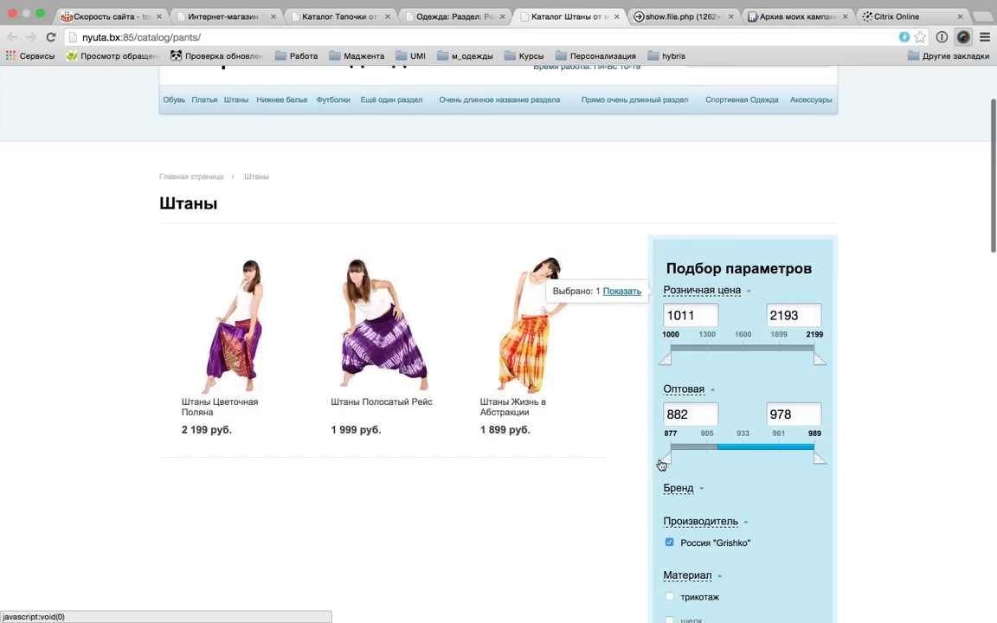
left_click_drag(671, 464, 754, 466)
left_click_drag(818, 465, 789, 462)
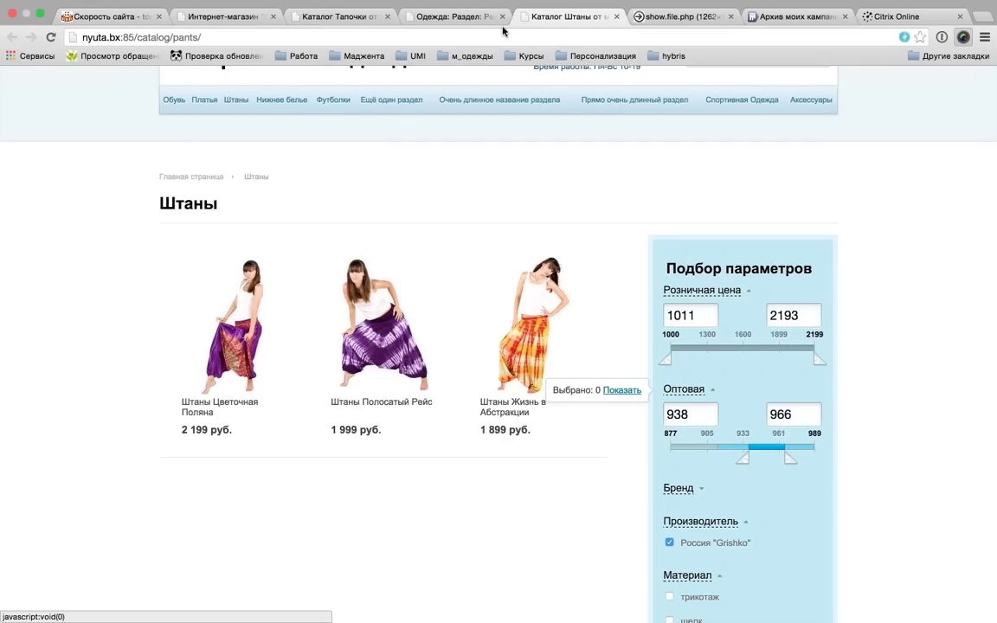
- Switch to the Тапочки section's editing page and start creating a new element property
left_click(464, 19)
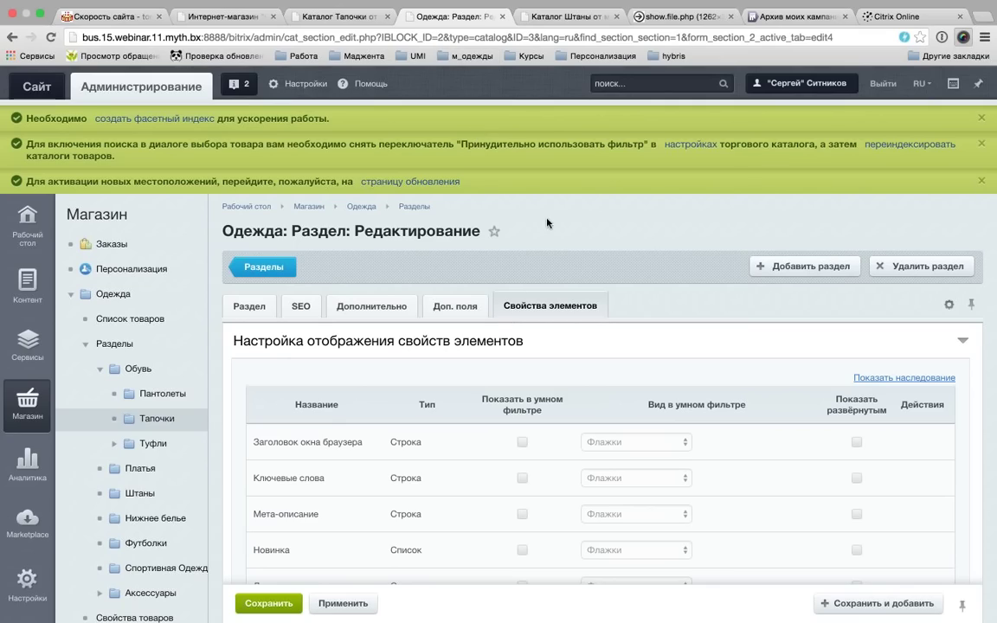
scroll(560, 263, "down", 10)
scroll(562, 258, "up", 10)
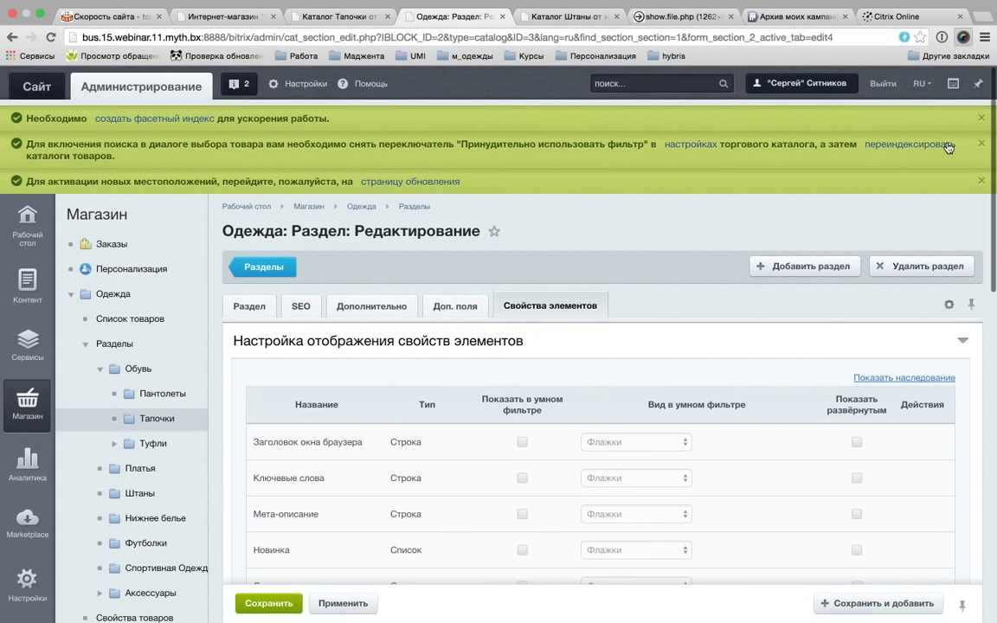
scroll(606, 247, "down", 1)
scroll(561, 279, "down", 10)
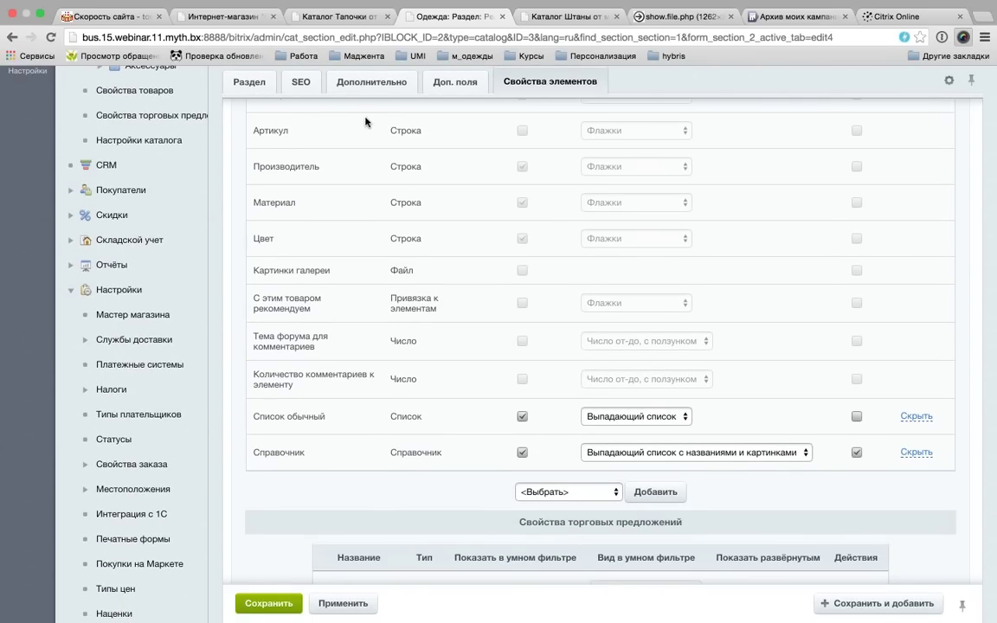
left_click(563, 492)
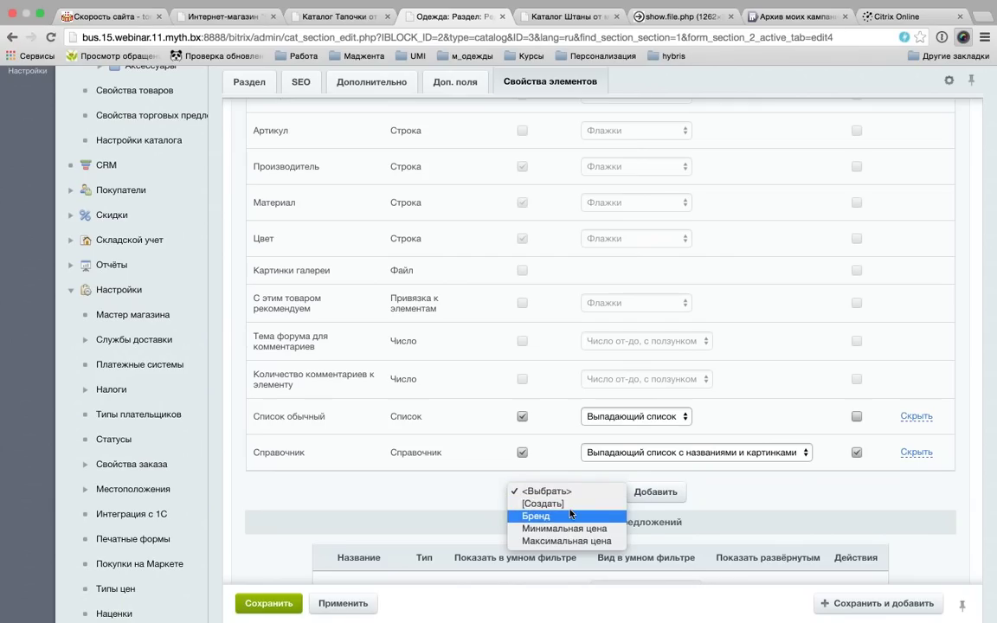
left_click(545, 504)
left_click(654, 492)
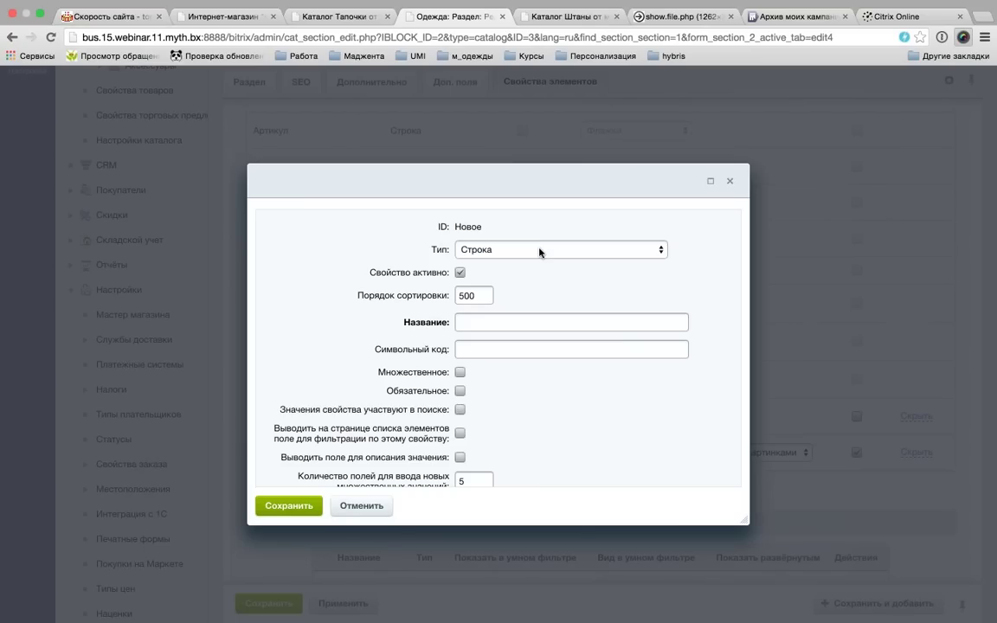
- Set the new property's type to Дата/Время and its name to Дата
left_click(540, 251)
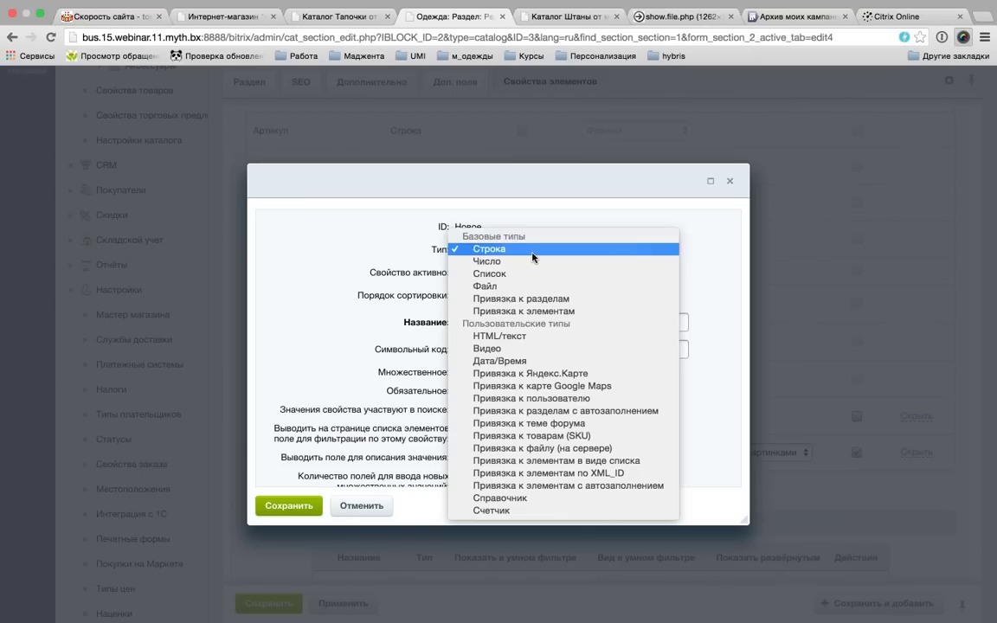
left_click(502, 361)
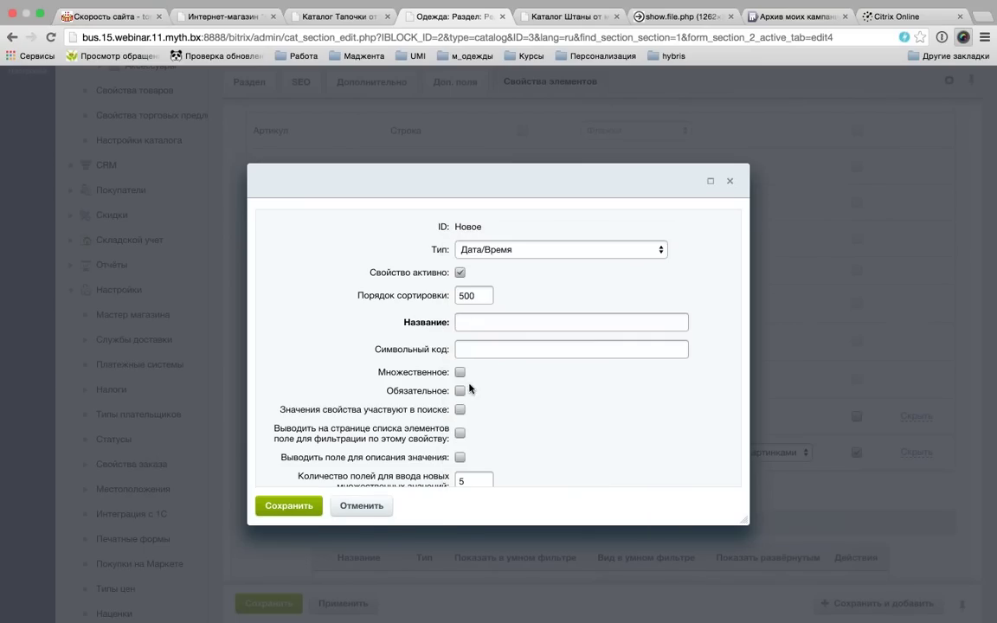
scroll(476, 311, "down", 1)
left_click(479, 268)
type("Дата")
- Enter hgfd as the symbolic code, mark the property as Множественное and save it
scroll(576, 358, "down", 1)
left_click(485, 285)
type("орпавы")
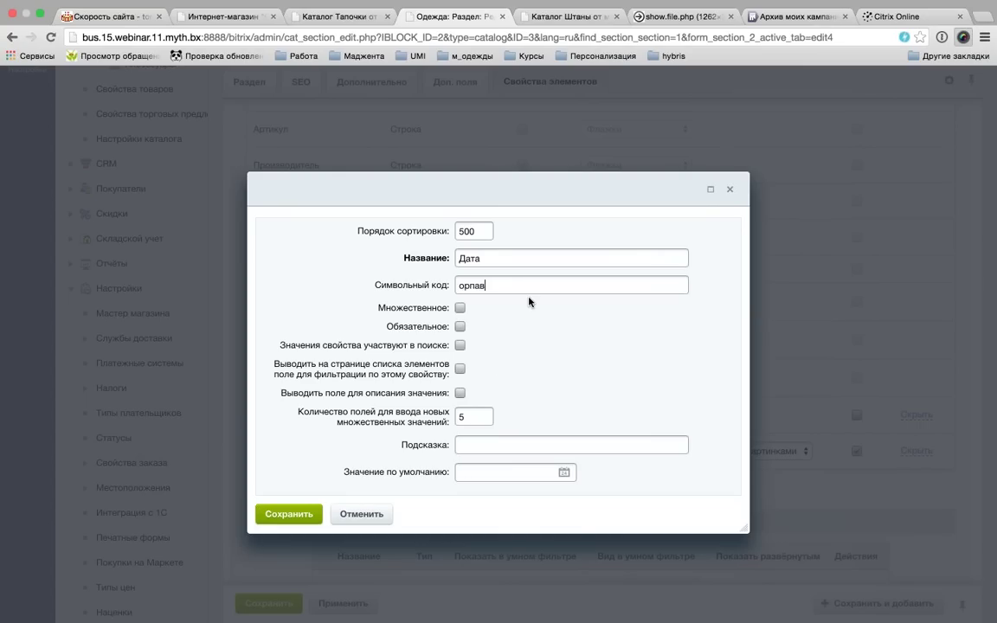
key("BackSpace")
key("BackSpace")
type("hgfd")
scroll(572, 406, "down", 3)
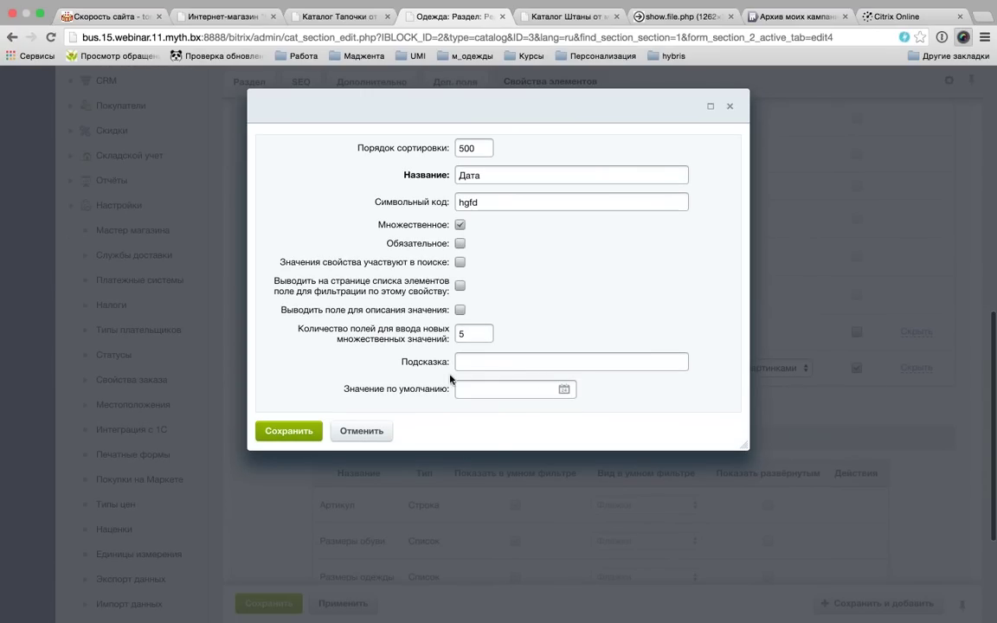
left_click(279, 430)
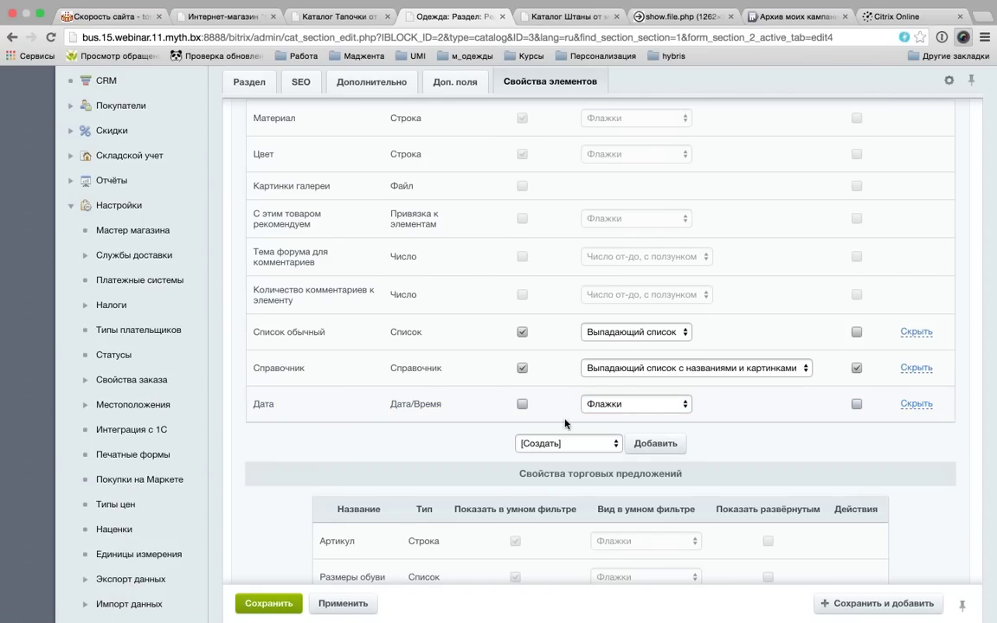
- View the smart filter display options offered for the Дата property, keeping Флажки
left_click(591, 404)
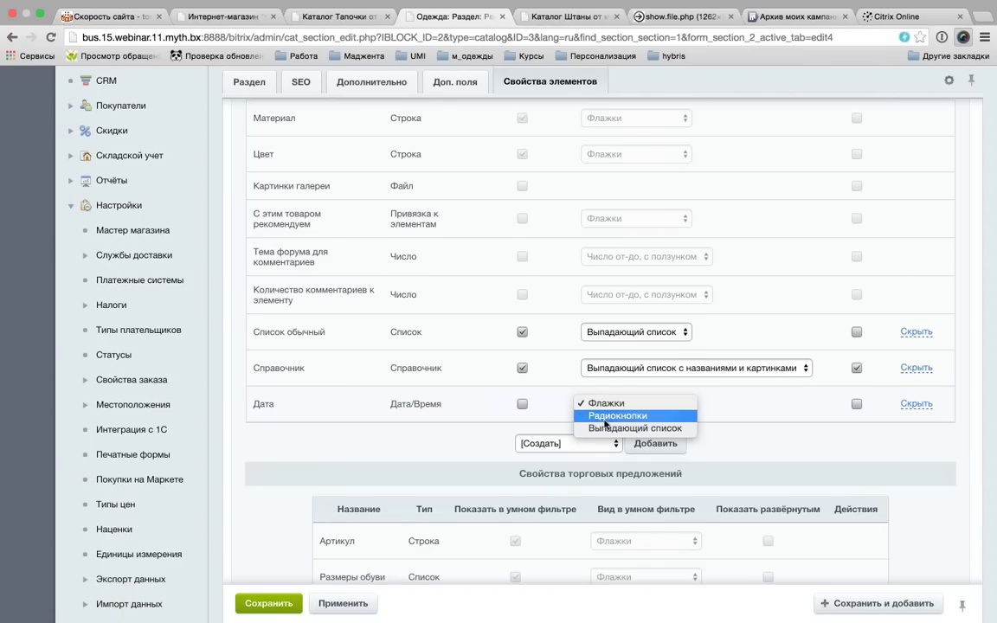
left_click(755, 429)
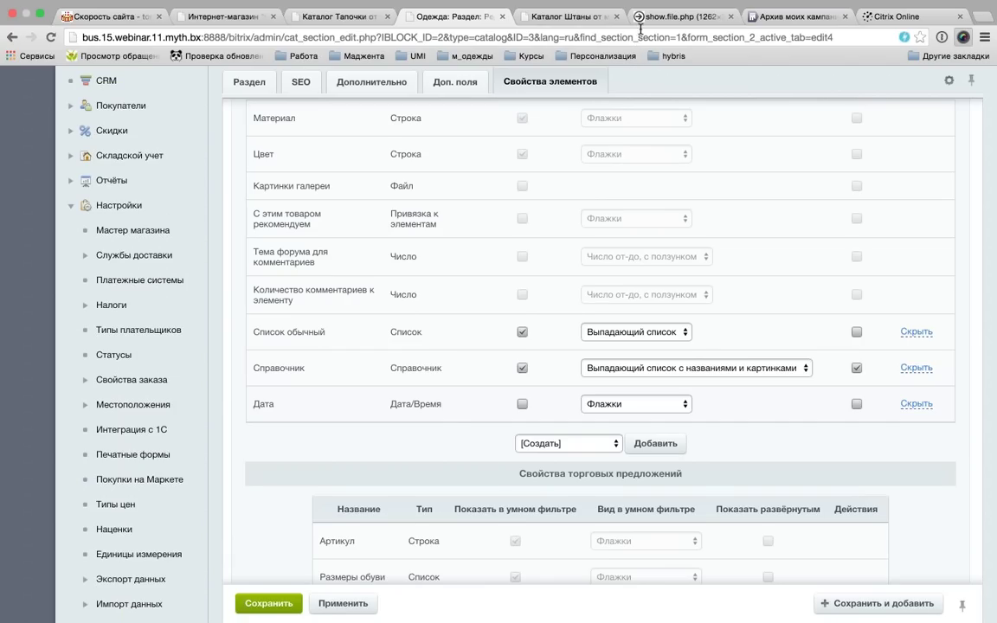
- Return to the pants catalogue page and look through its smart filter again
left_click(675, 17)
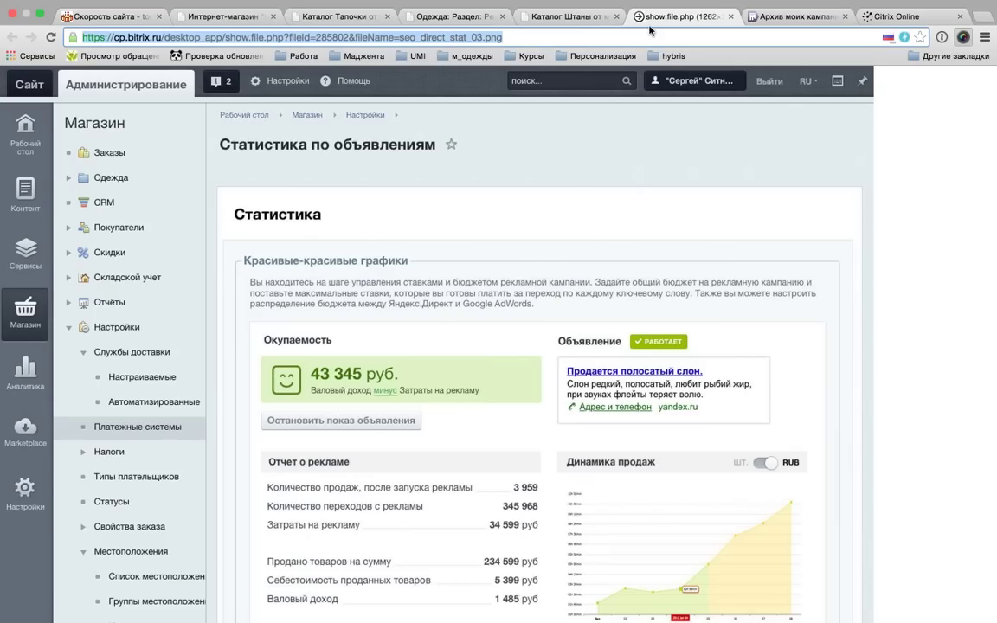
left_click(569, 19)
scroll(779, 394, "down", 5)
scroll(779, 394, "up", 5)
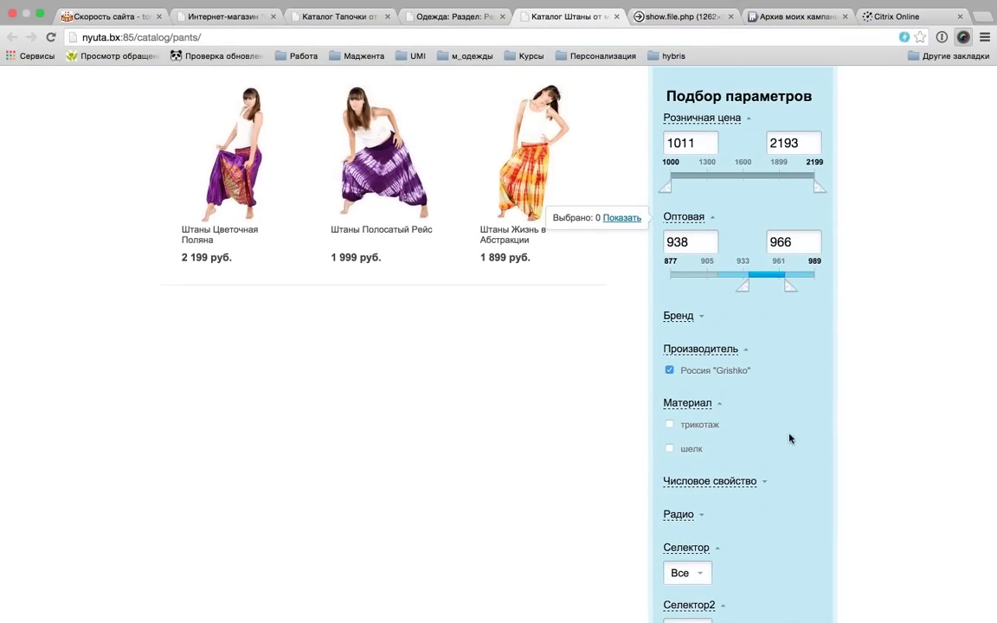
- Widen the Оптовая price range in the pants smart filter to 879–988
left_click_drag(744, 288, 668, 283)
left_click_drag(790, 285, 832, 291)
left_click_drag(755, 293, 837, 289)
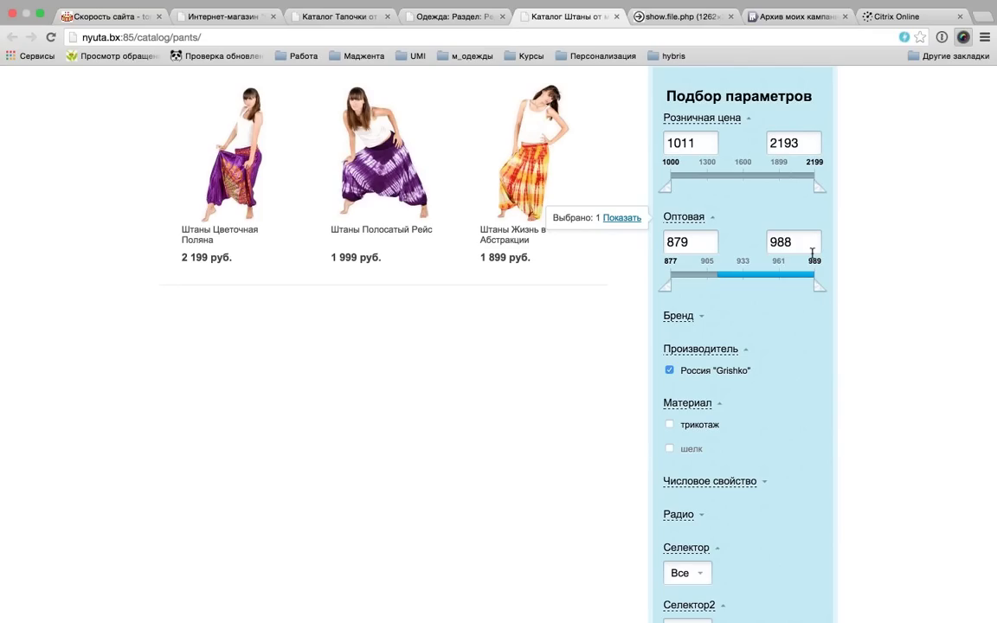
scroll(818, 247, "up", 2)
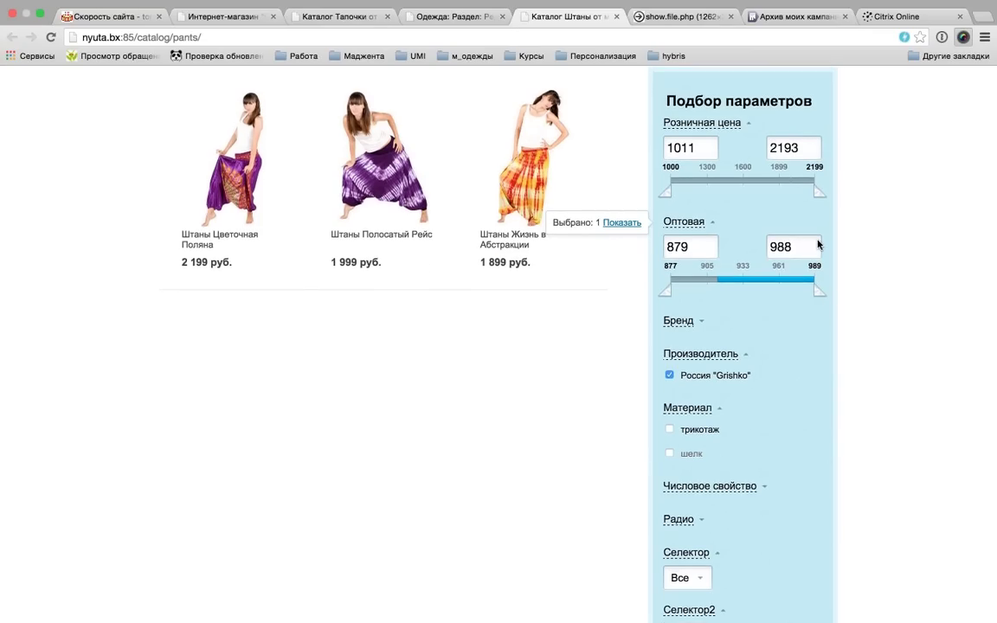
scroll(818, 247, "up", 1)
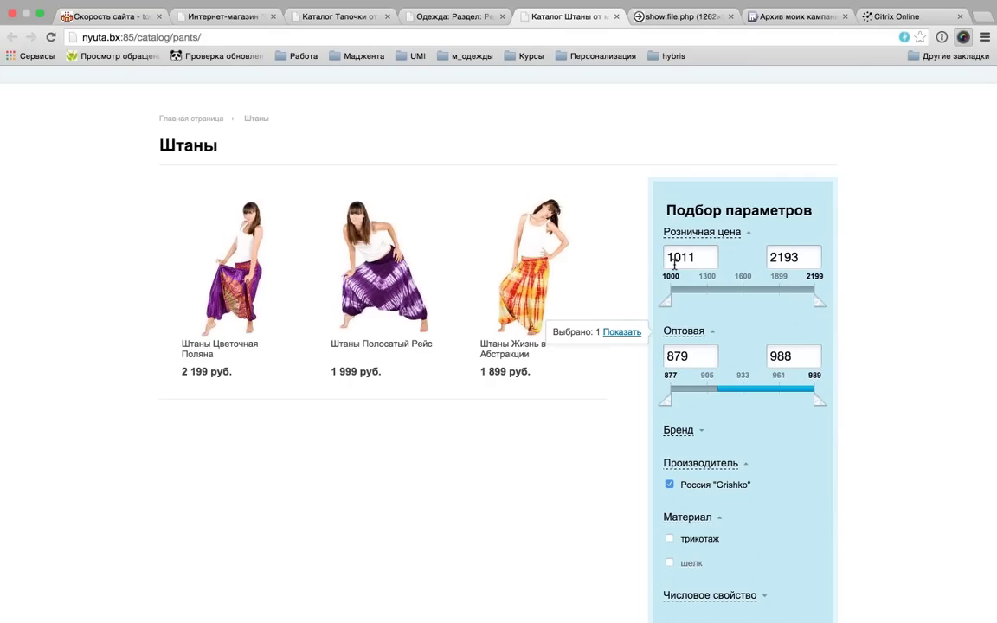
scroll(694, 274, "down", 5)
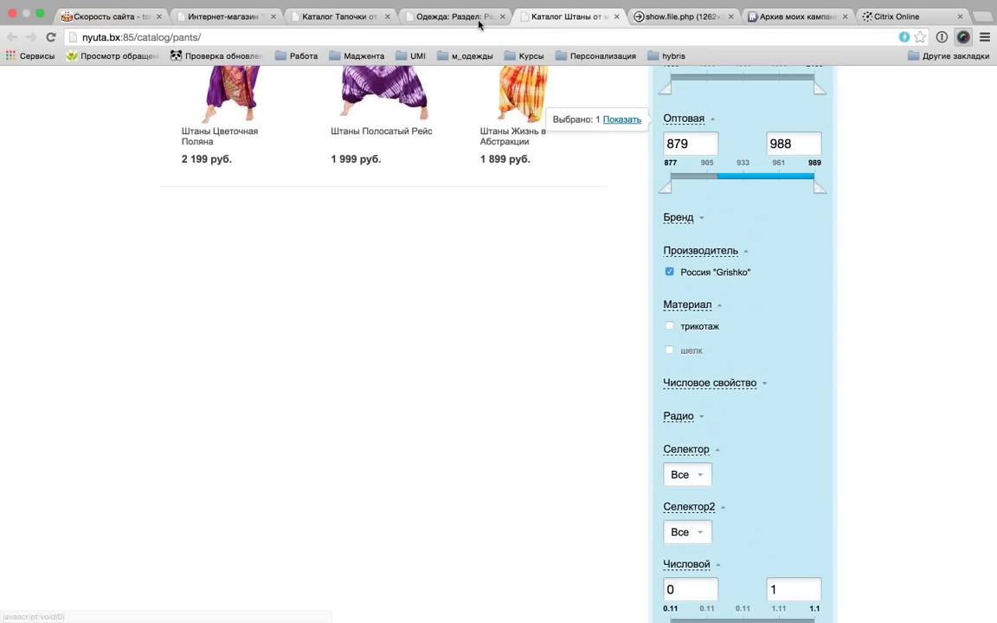
- Switch to the slippers catalogue page and view the Справочник drop-down list in its smart filter
left_click(363, 22)
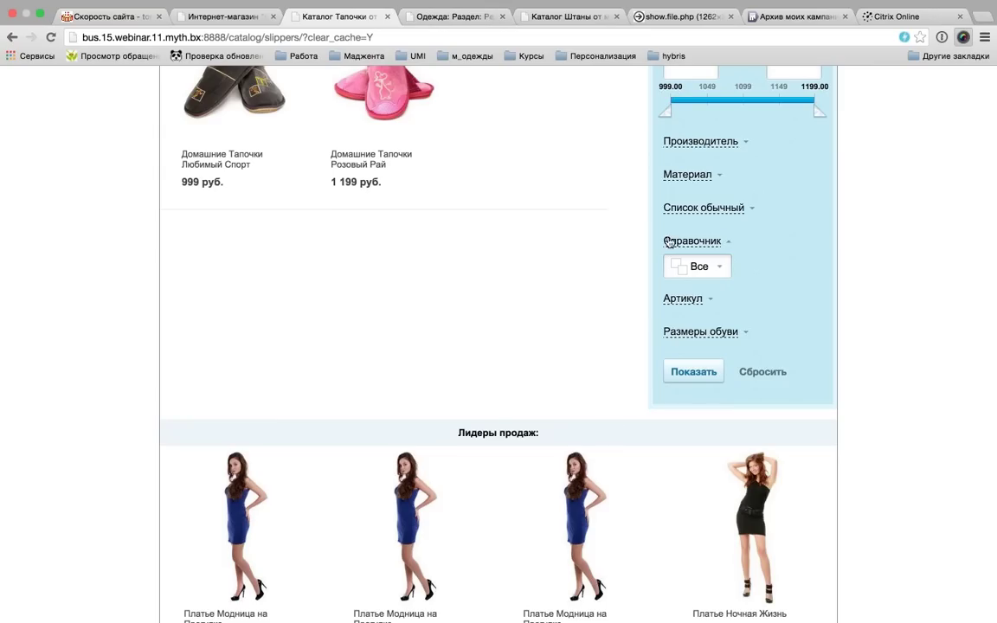
left_click(695, 300)
scroll(703, 264, "down", 1)
left_click(703, 244)
left_click(780, 244)
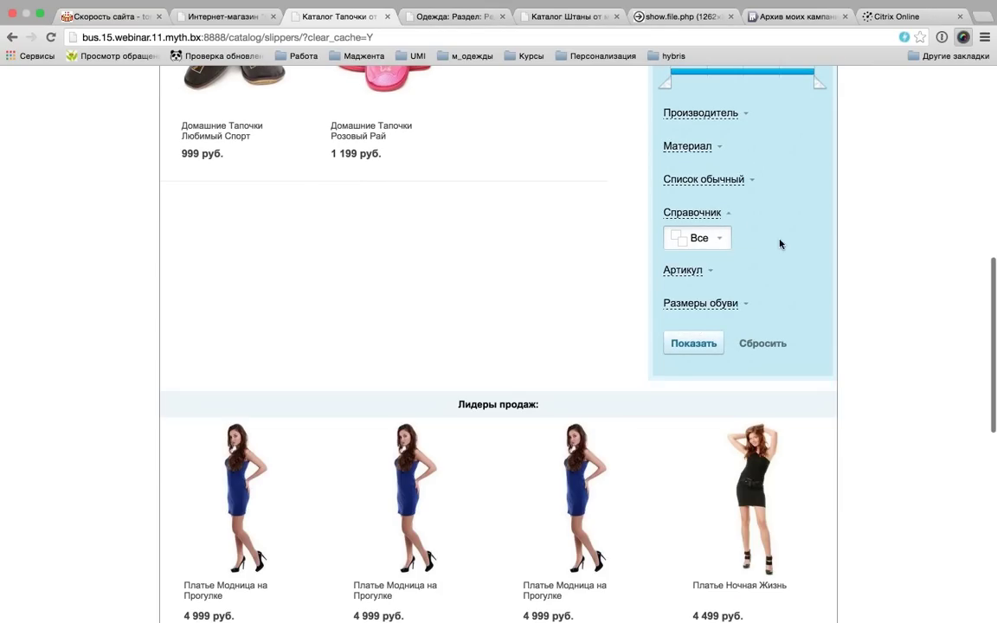
- Try the upper handle of the Розничная цена slider in the slippers filter, keeping the full price range
scroll(783, 284, "up", 3)
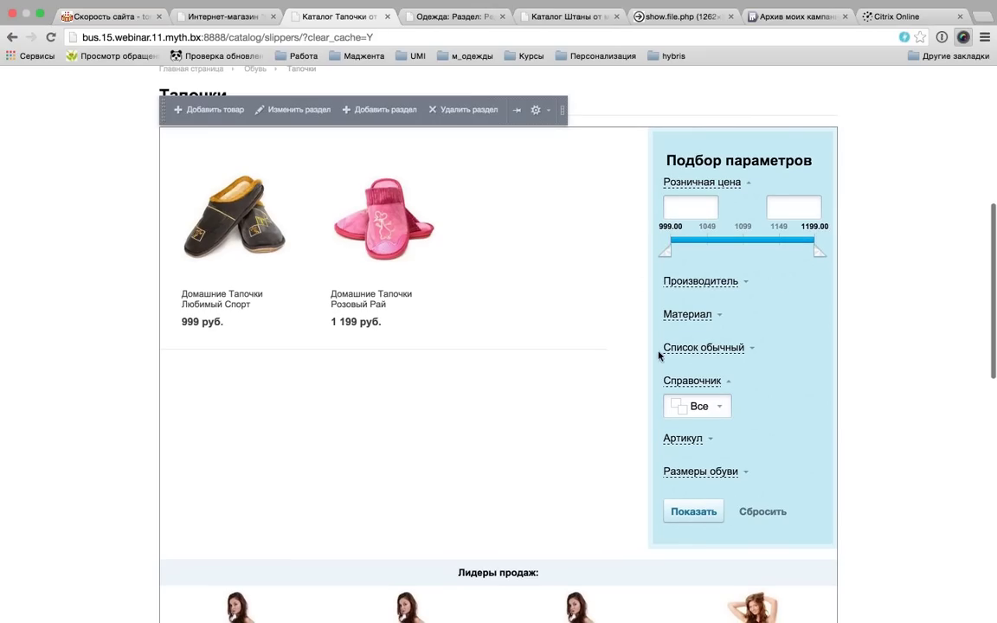
scroll(874, 389, "up", 1)
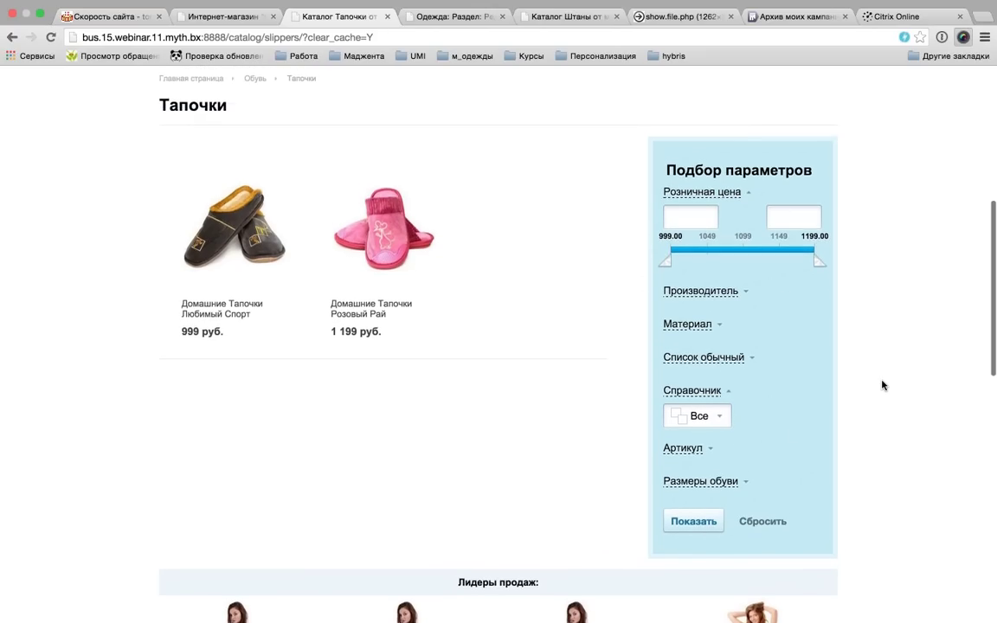
scroll(883, 385, "up", 1)
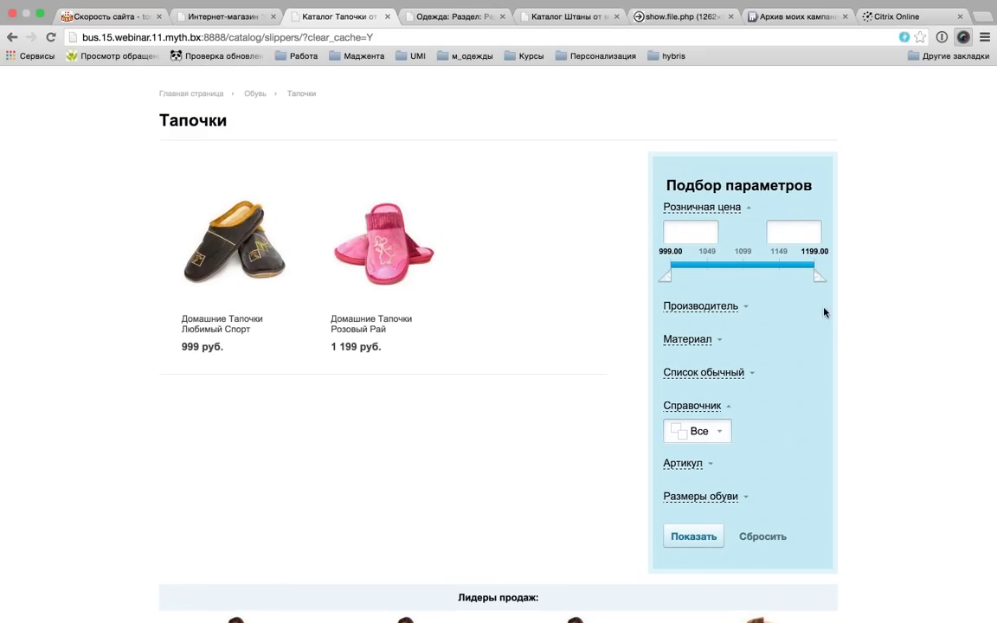
left_click_drag(814, 280, 891, 296)
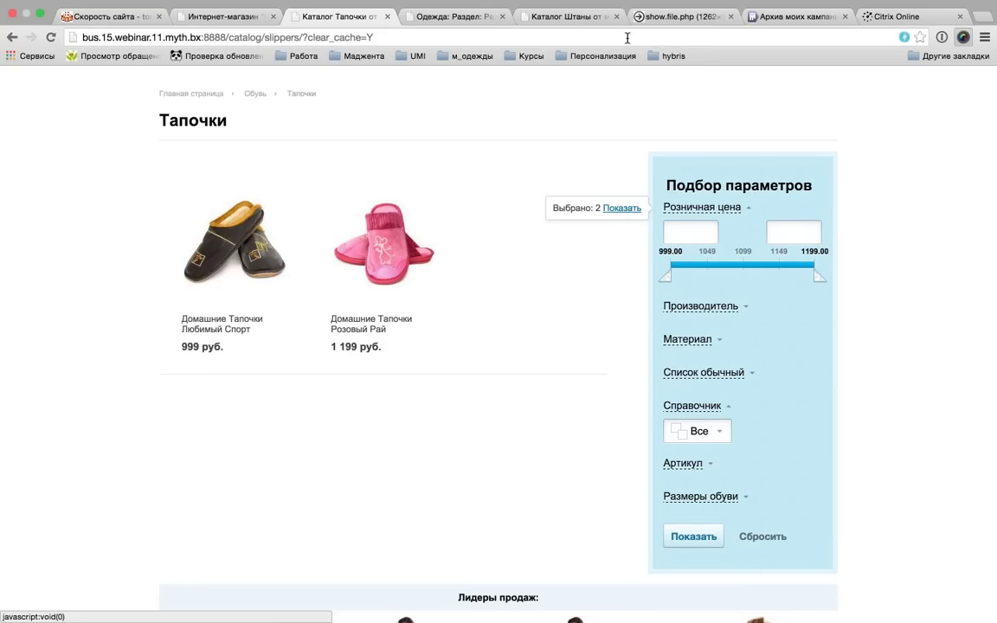
- Return to the pants catalogue page and compare its price sliders and property filters
left_click(564, 19)
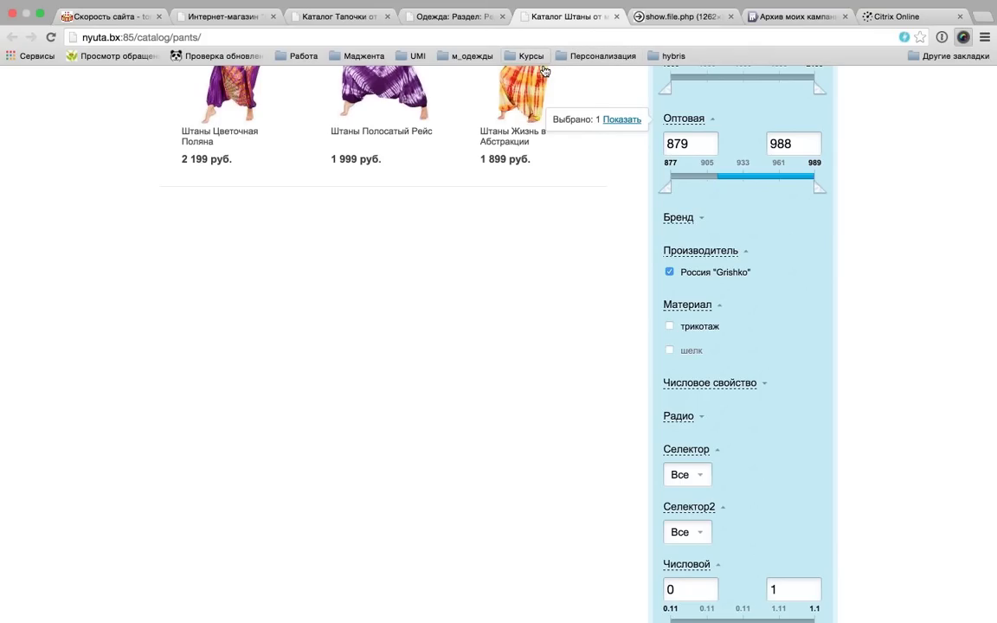
mouse_move(589, 178)
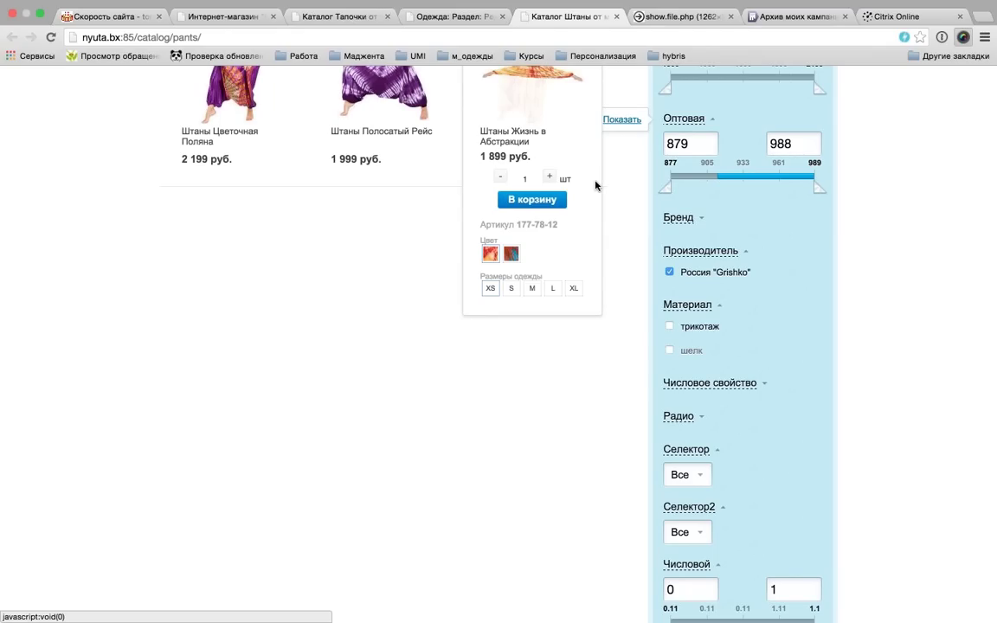
scroll(595, 185, "up", 1)
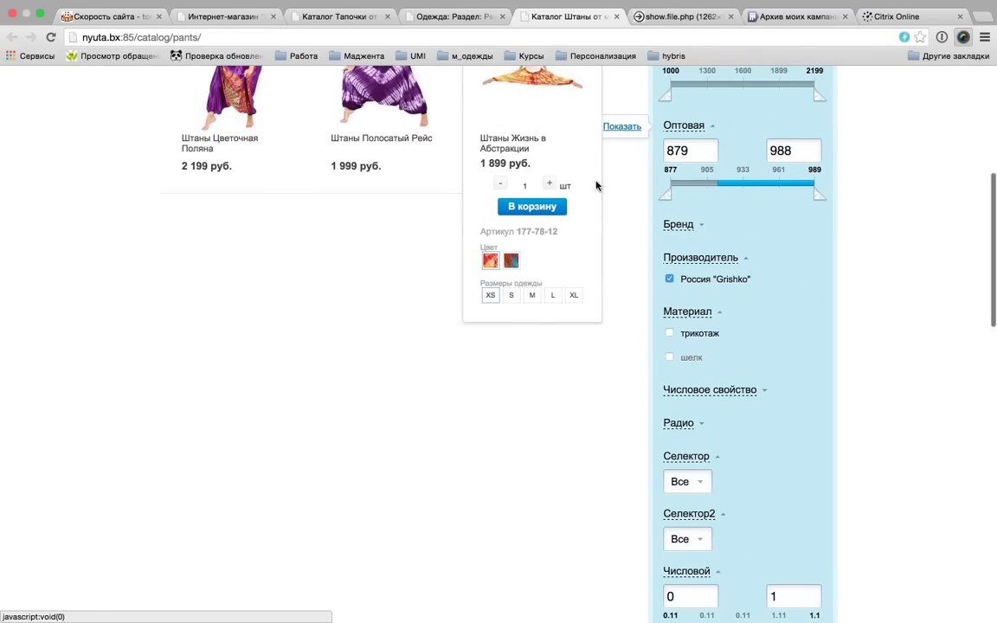
scroll(595, 185, "up", 3)
scroll(596, 185, "up", 2)
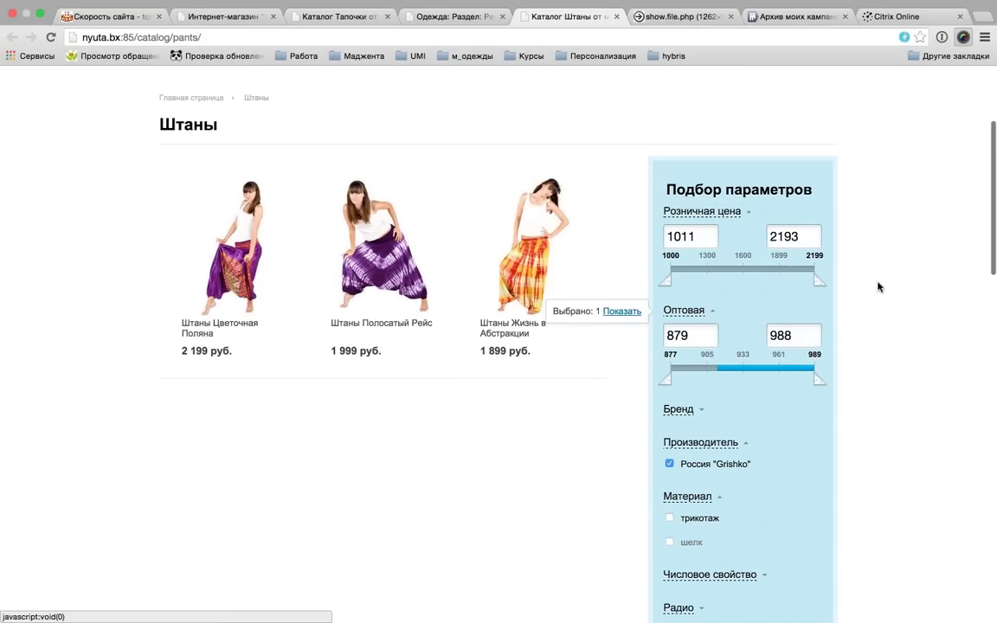
scroll(907, 284, "down", 2)
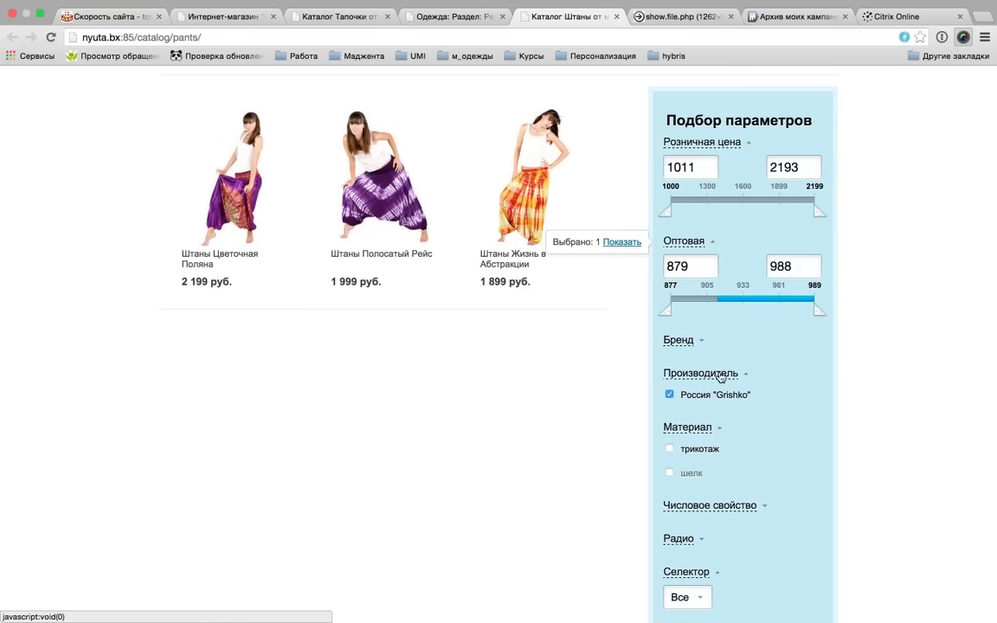
- On the slippers catalogue page, expand the Производитель filter and view the Справочник options with pictures, keeping Все
left_click(342, 16)
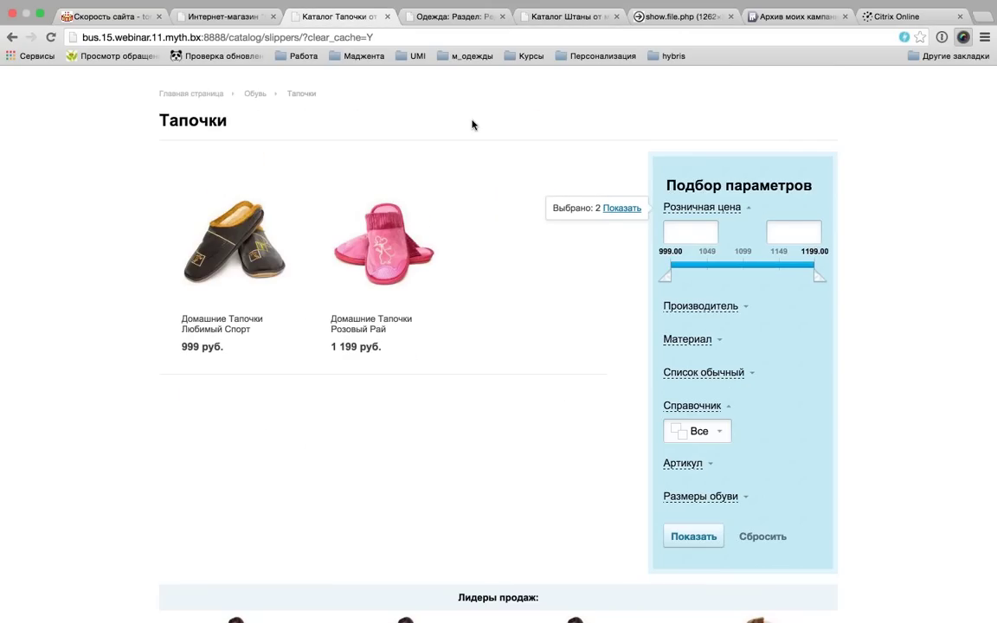
left_click(742, 308)
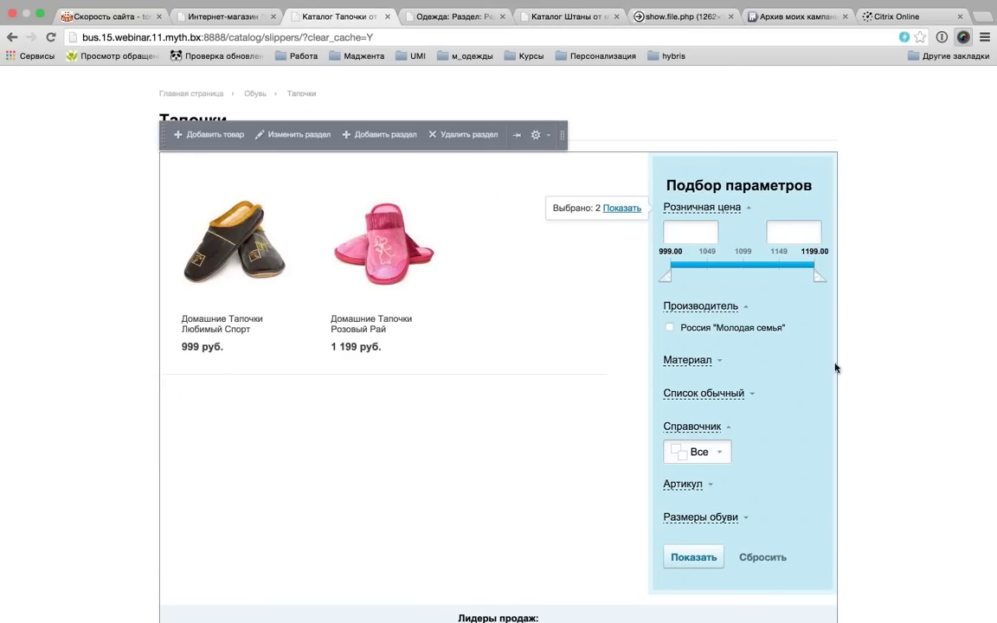
scroll(846, 370, "down", 2)
left_click(698, 347)
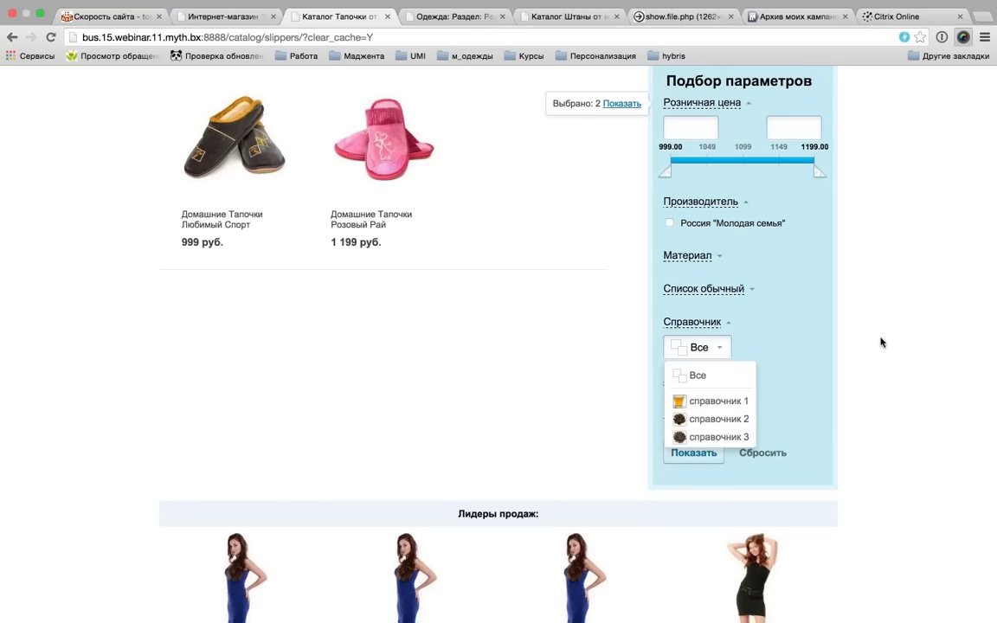
left_click(849, 296)
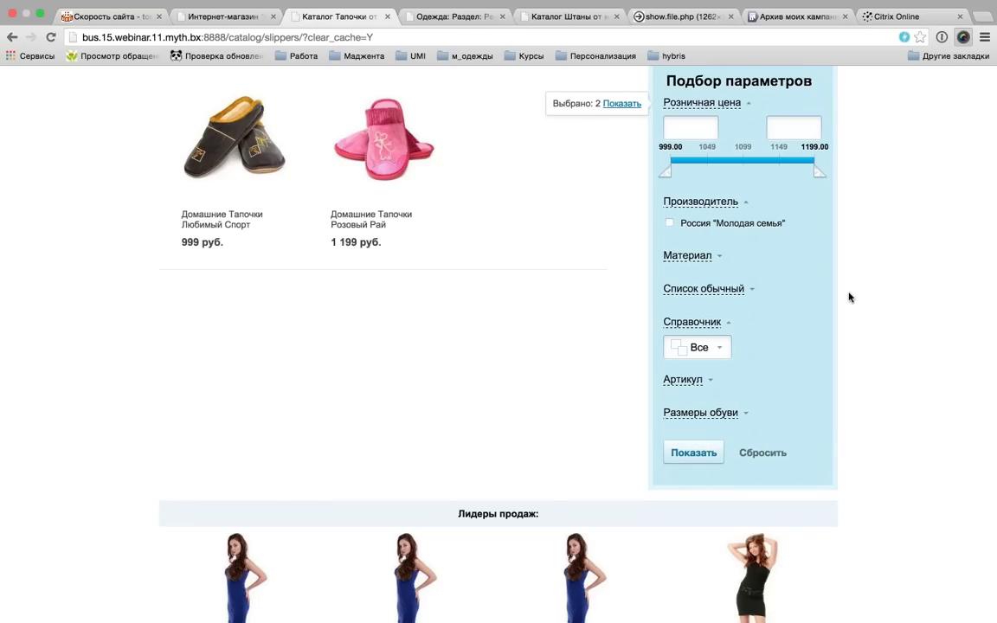
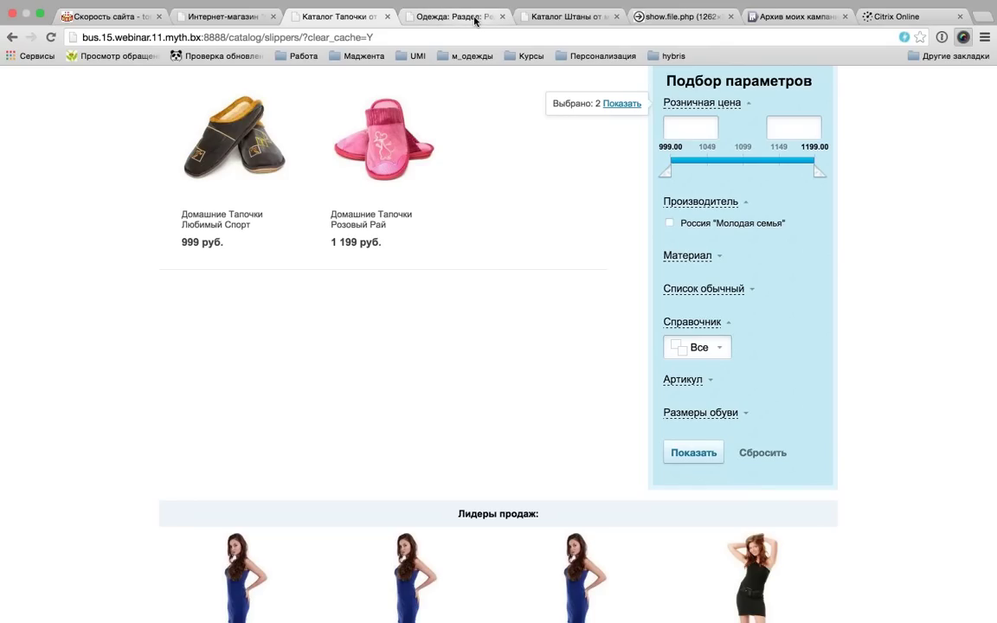
- Return to the Тапочки section's element property settings and view the choices for adding a property, keeping [Создать]
left_click(474, 17)
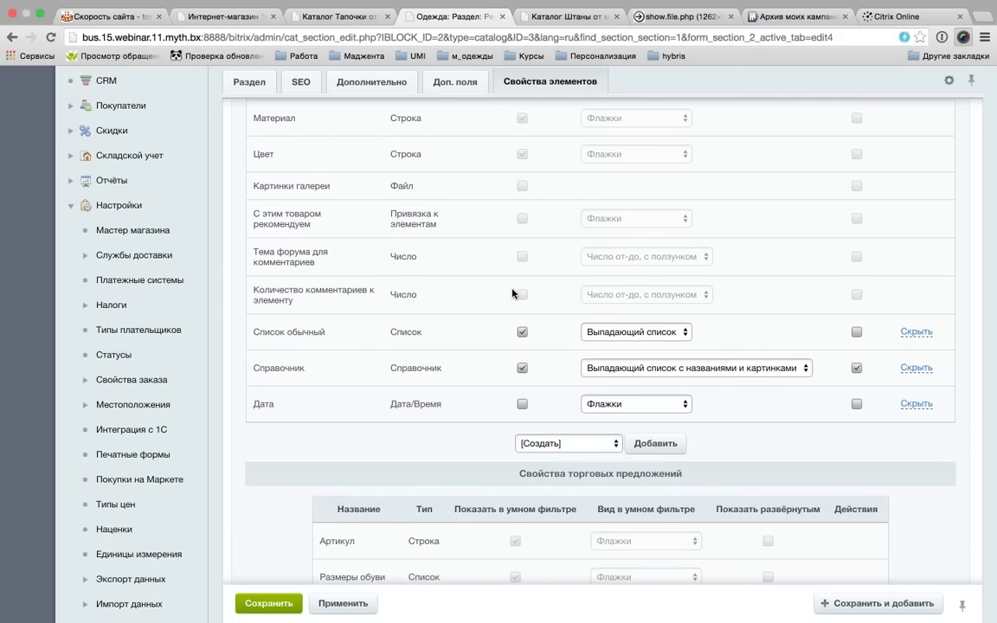
scroll(512, 294, "down", 1)
scroll(514, 298, "down", 2)
scroll(528, 329, "down", 1)
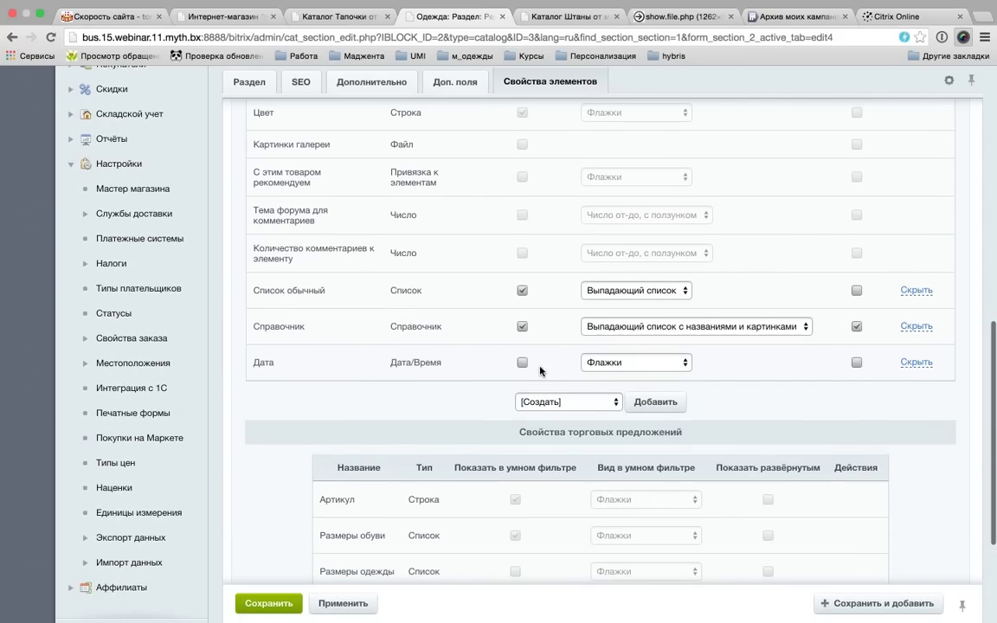
left_click(569, 399)
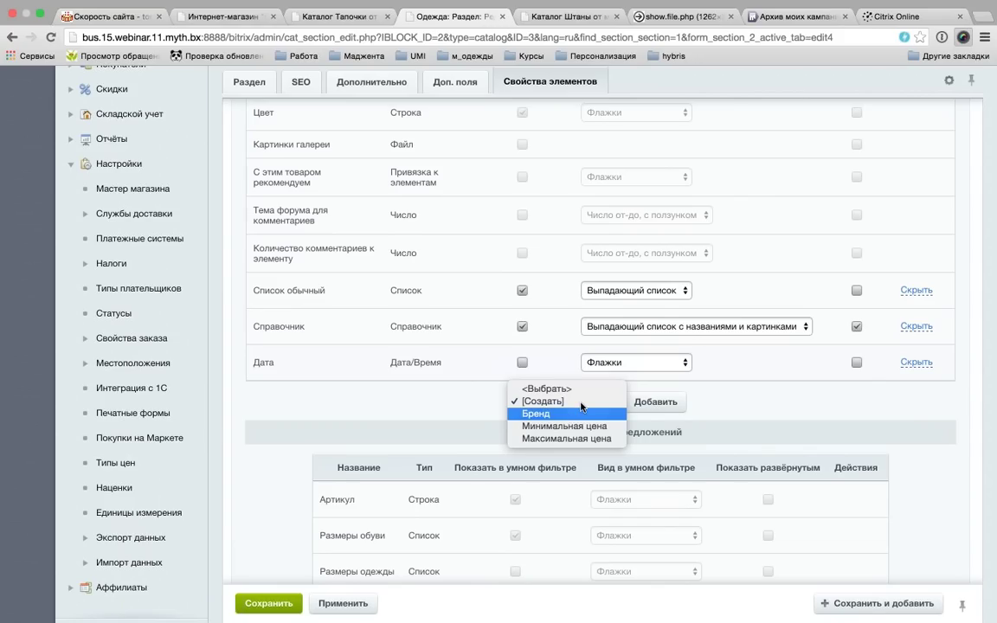
left_click(648, 407)
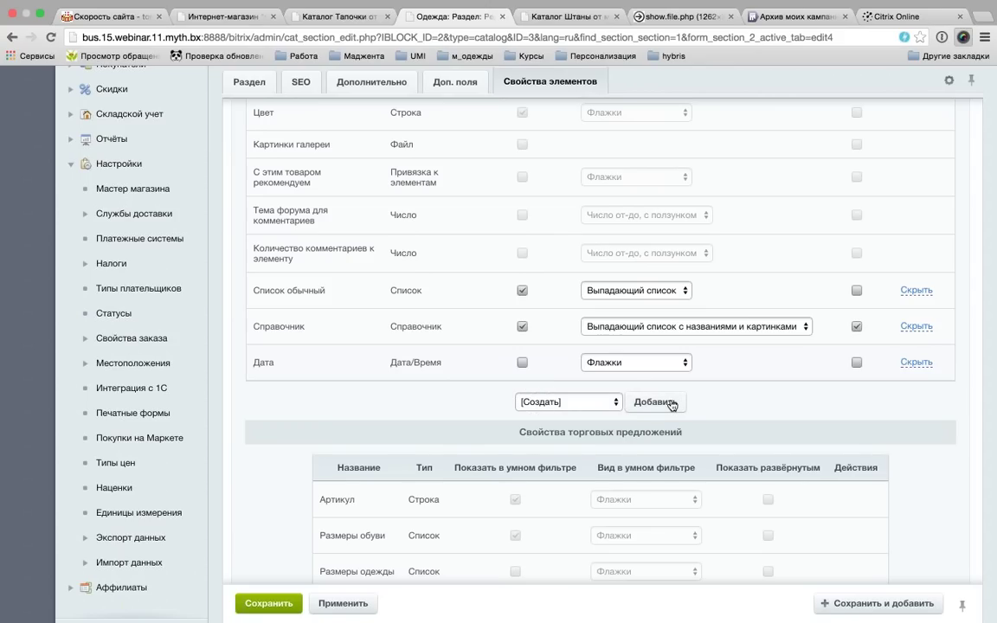
- Examine the settings offered for a new property of type Справочник in the enlarged form, and cancel its creation
left_click(667, 403)
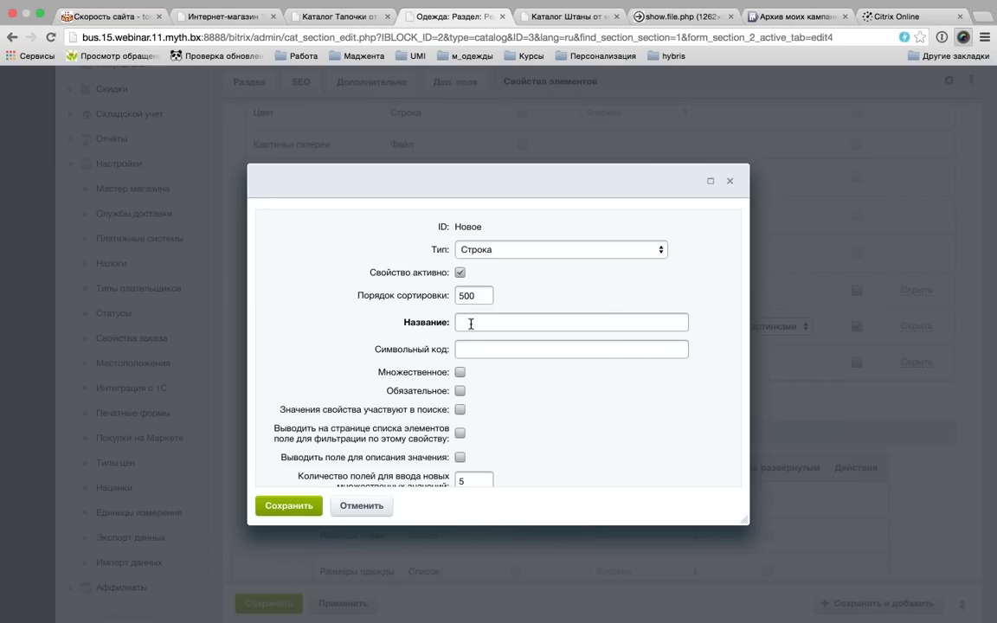
left_click(500, 248)
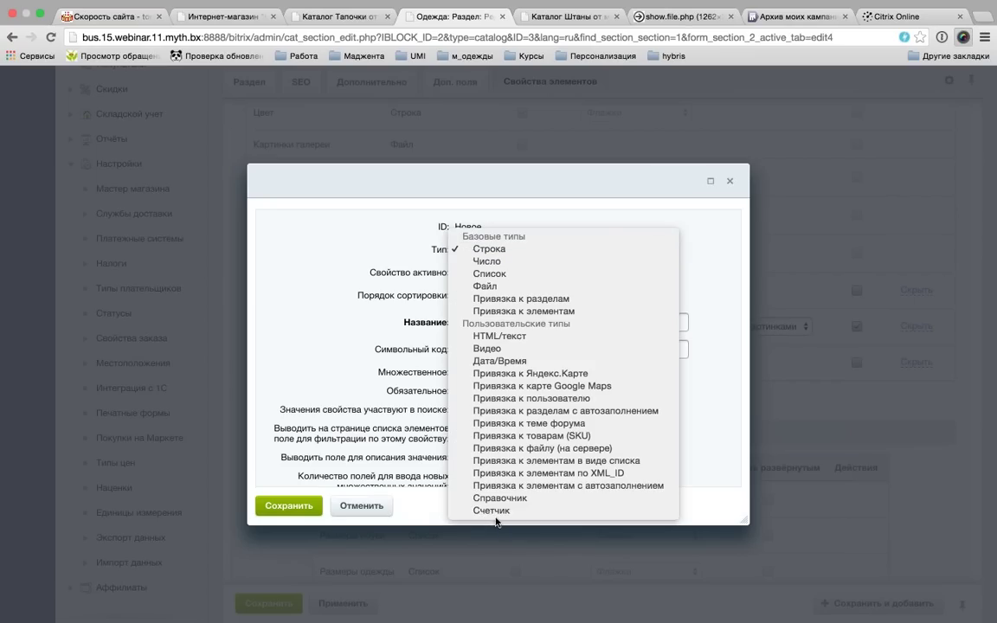
left_click(499, 499)
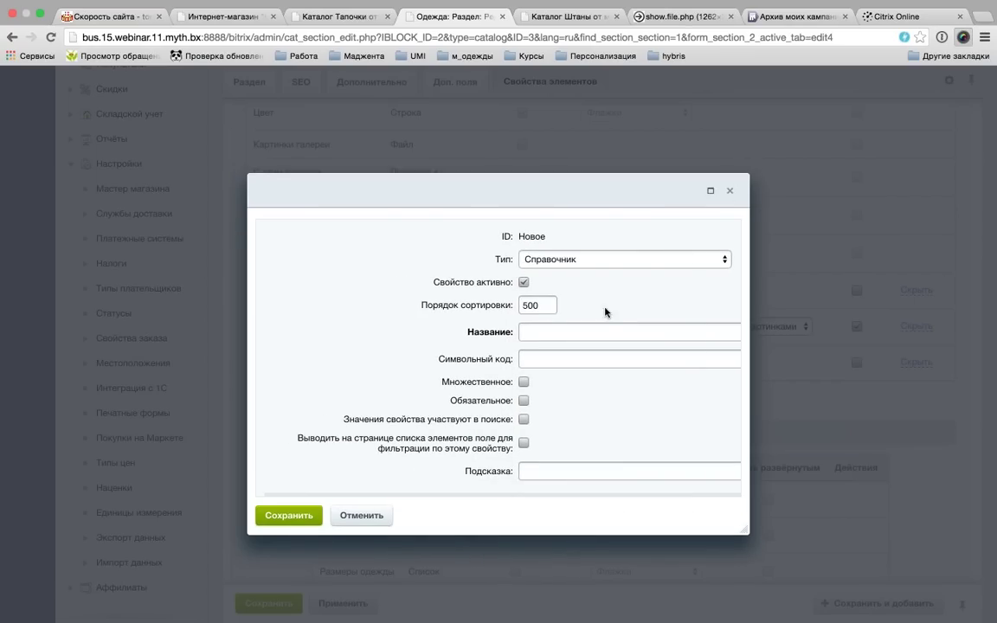
left_click(710, 191)
scroll(446, 351, "down", 1)
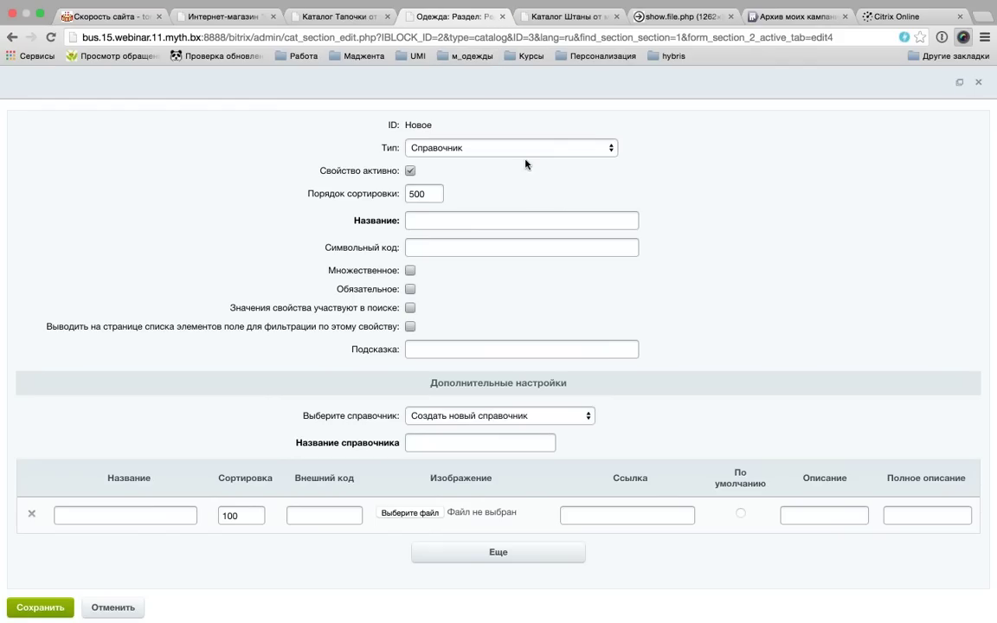
scroll(542, 191, "up", 1)
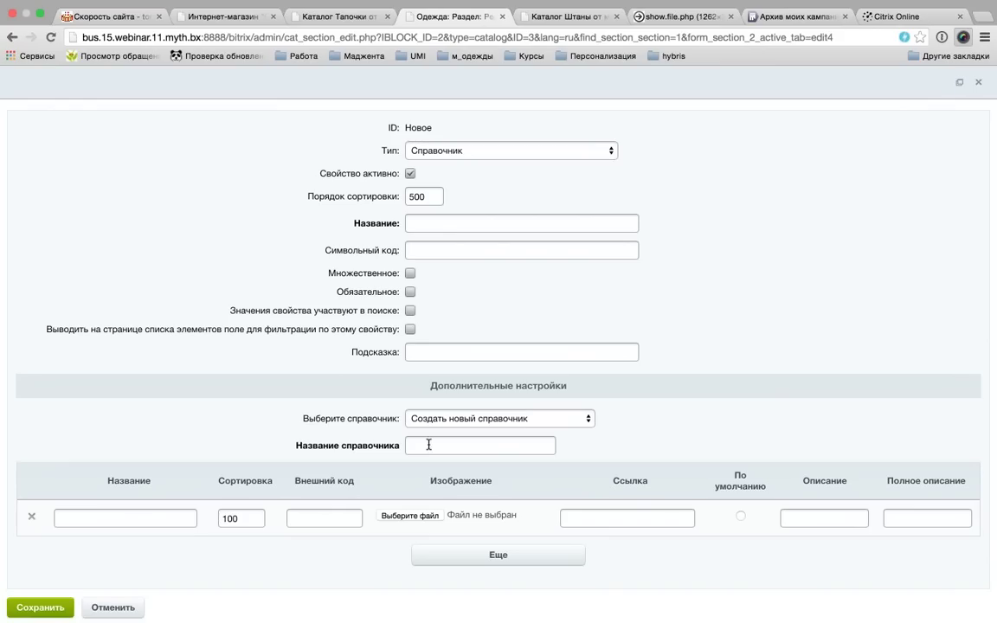
left_click(115, 607)
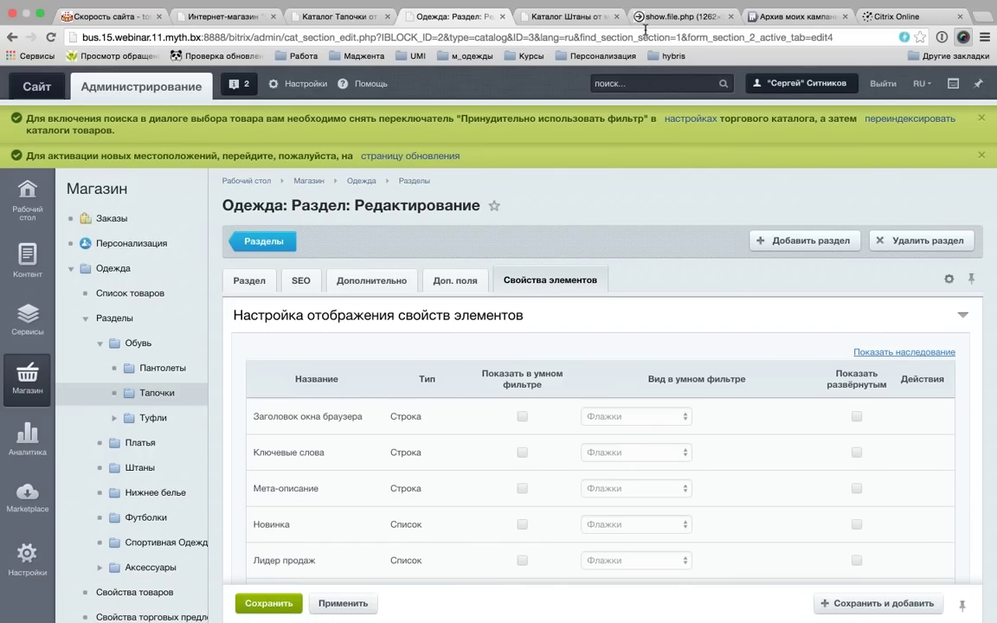
- Return to the slippers catalogue page, view the Материал values in the smart filter and collapse them again
left_click(316, 16)
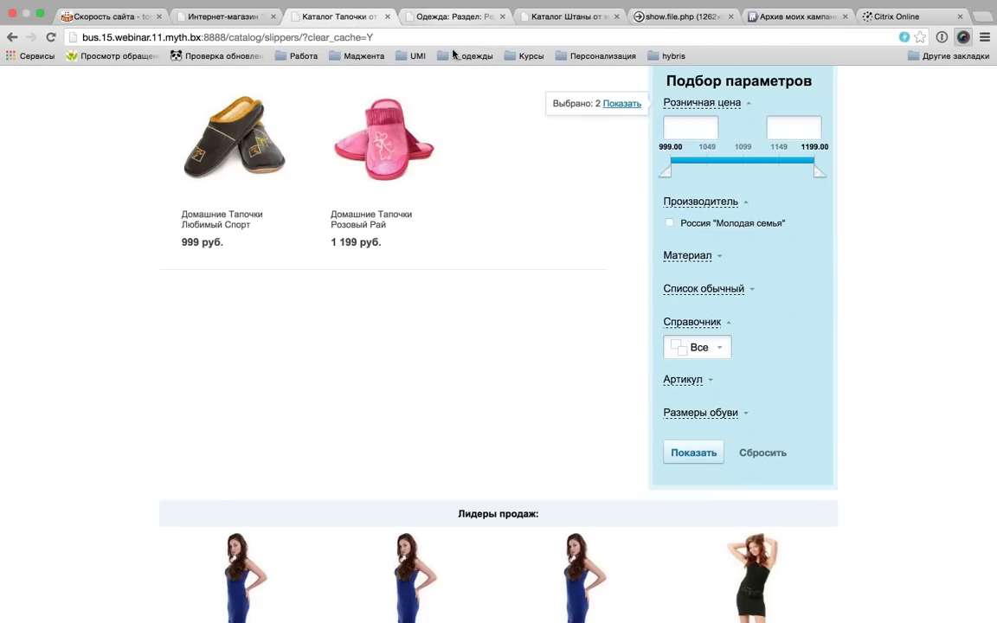
scroll(490, 163, "down", 2)
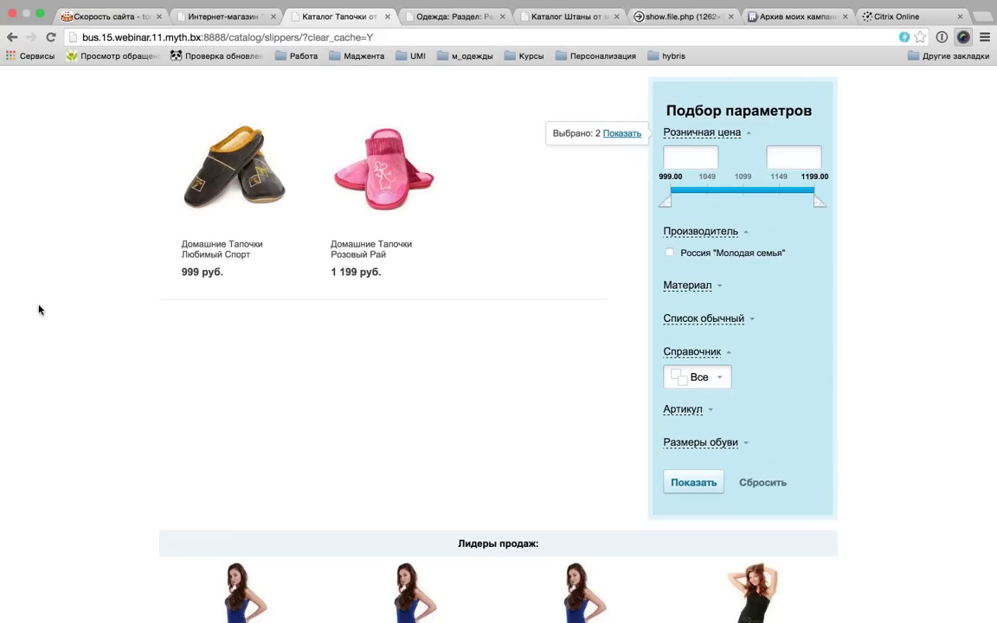
left_click(716, 289)
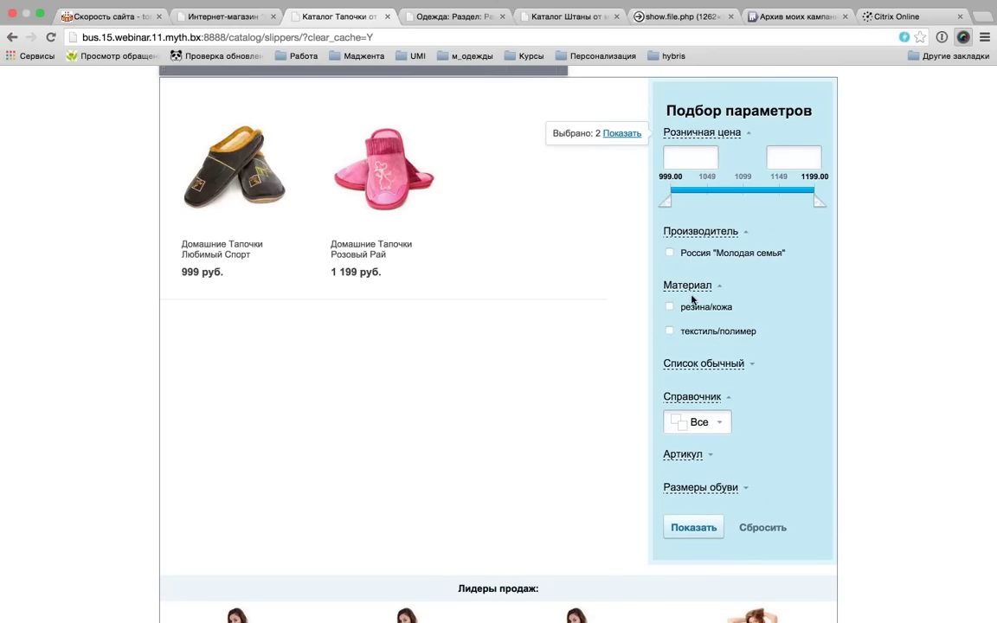
left_click(710, 289)
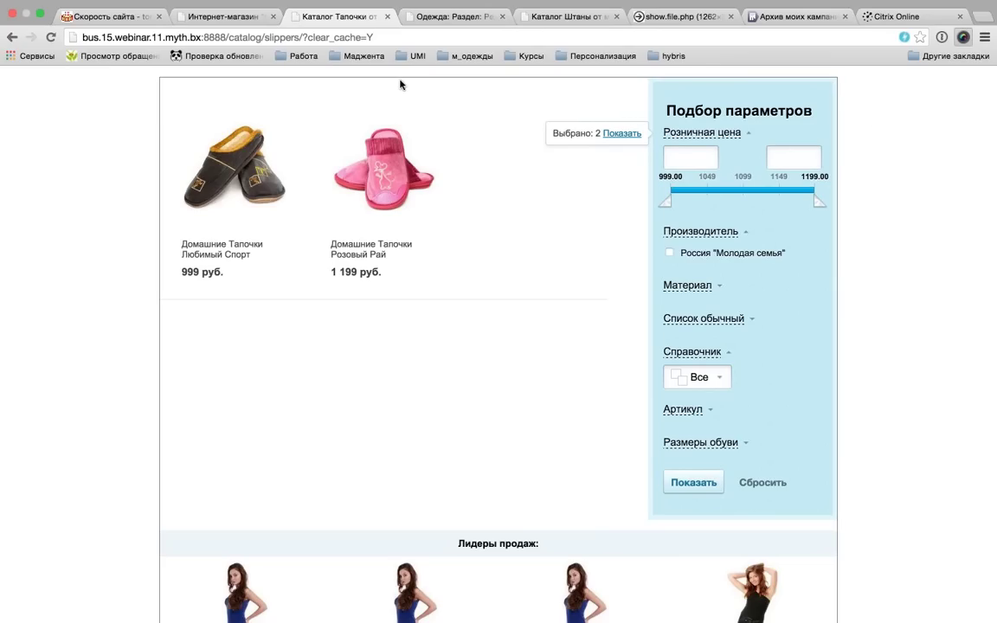
scroll(869, 182, "up", 5)
scroll(871, 181, "down", 3)
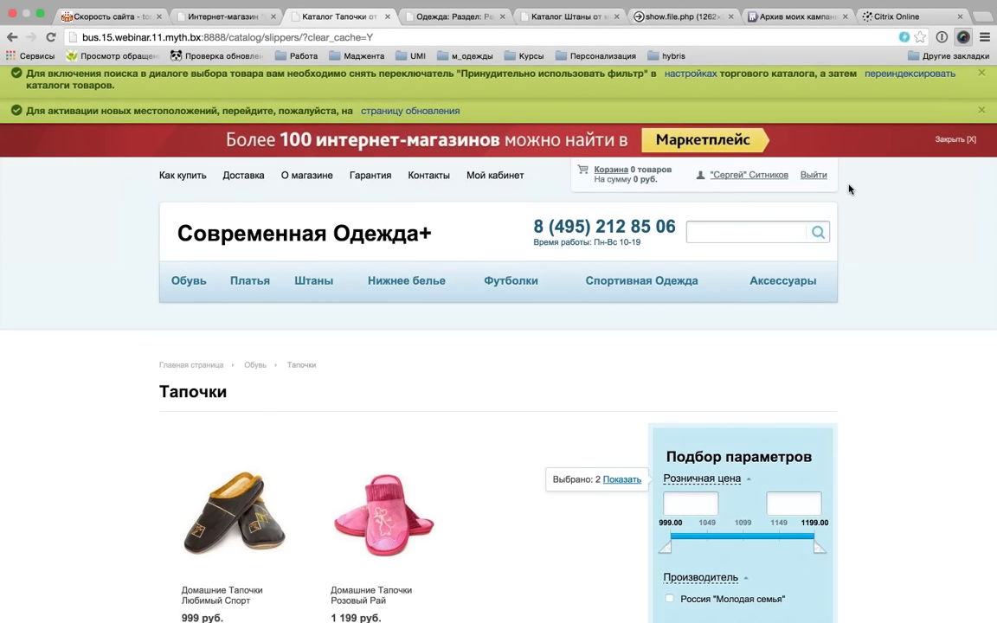
- Switch from the slippers catalogue to the administration page and open Яндекс.Директ under Контекстная реклама in the Сервисы section
scroll(859, 185, "up", 3)
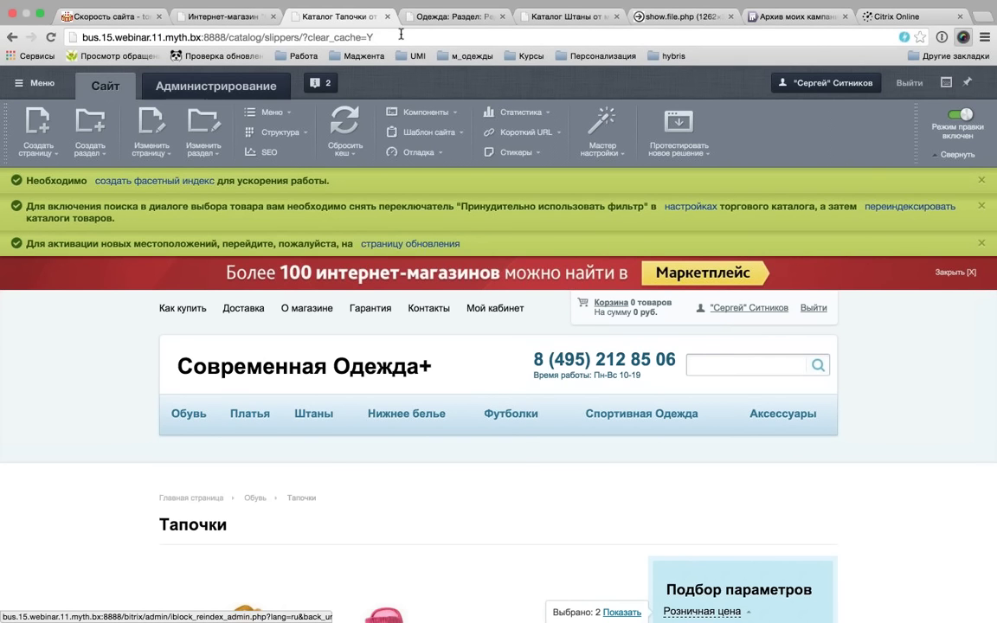
left_click(441, 16)
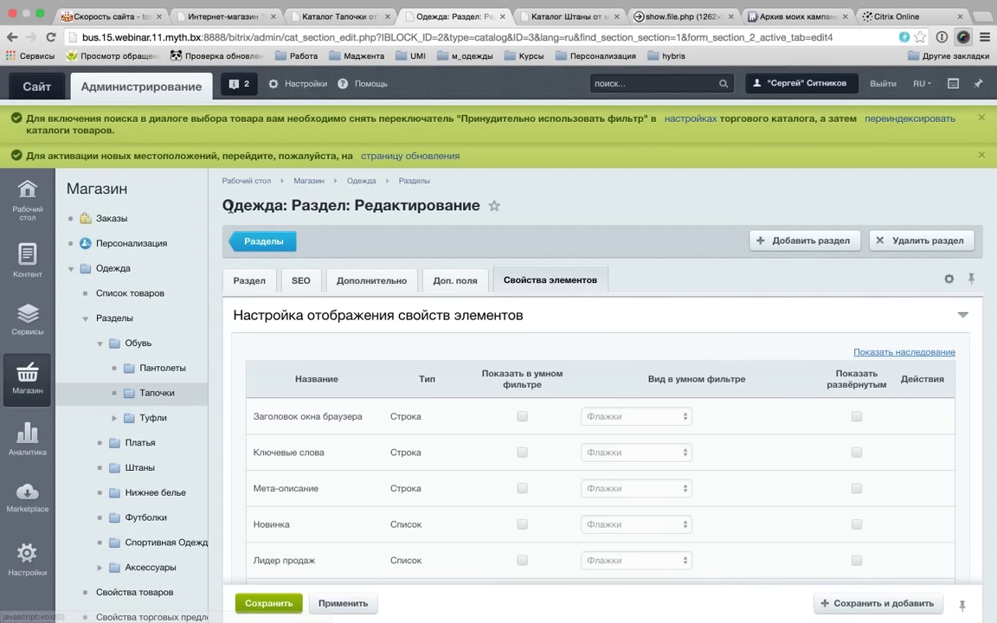
scroll(210, 213, "down", 2)
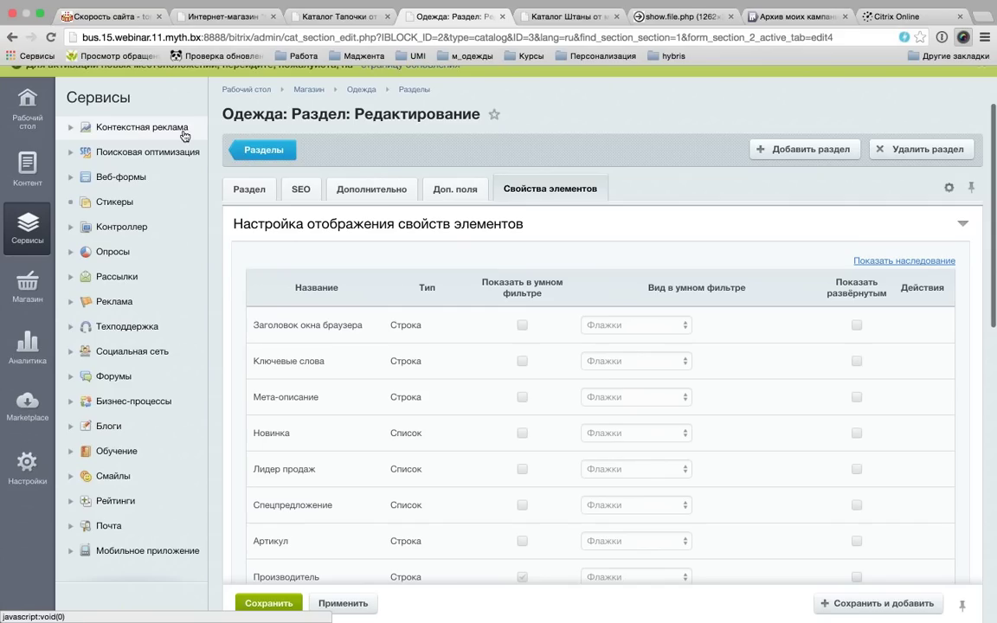
left_click(71, 129)
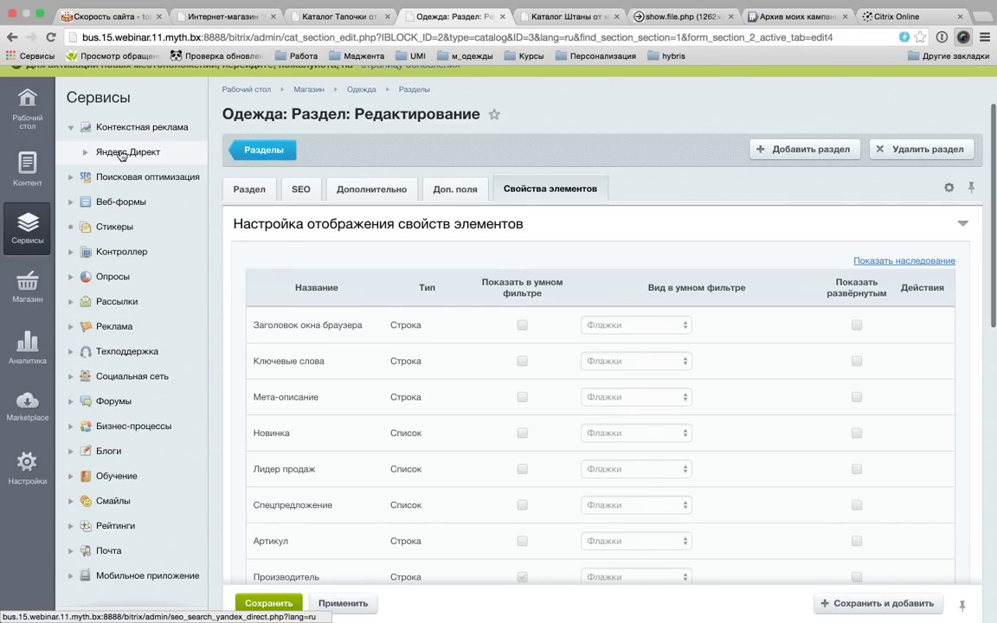
left_click(123, 154)
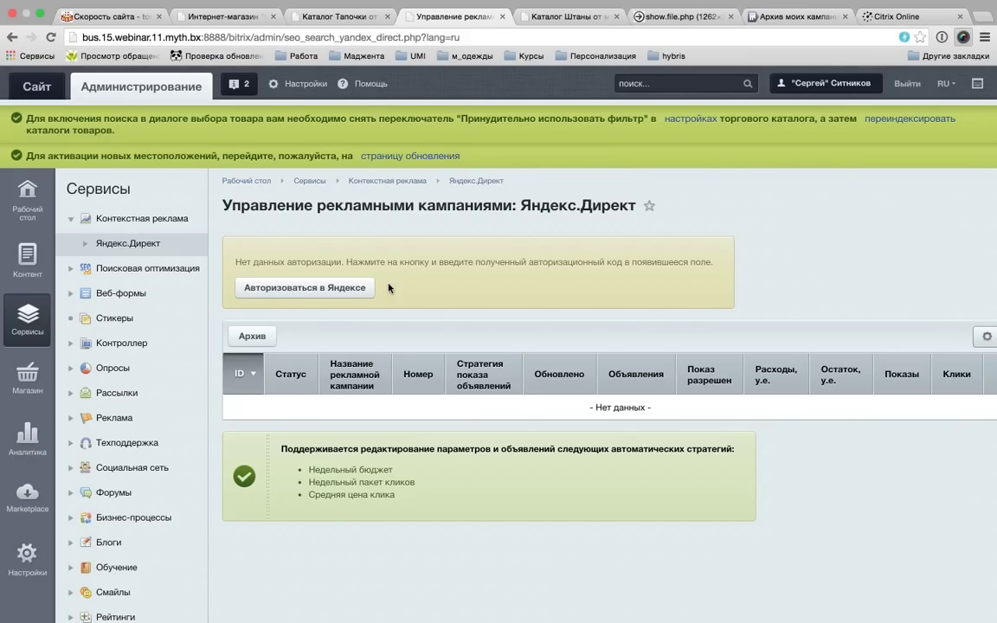
- Authorize the site in Yandex by copying the issued confirmation code into the authorization code field and submitting it
left_click(342, 292)
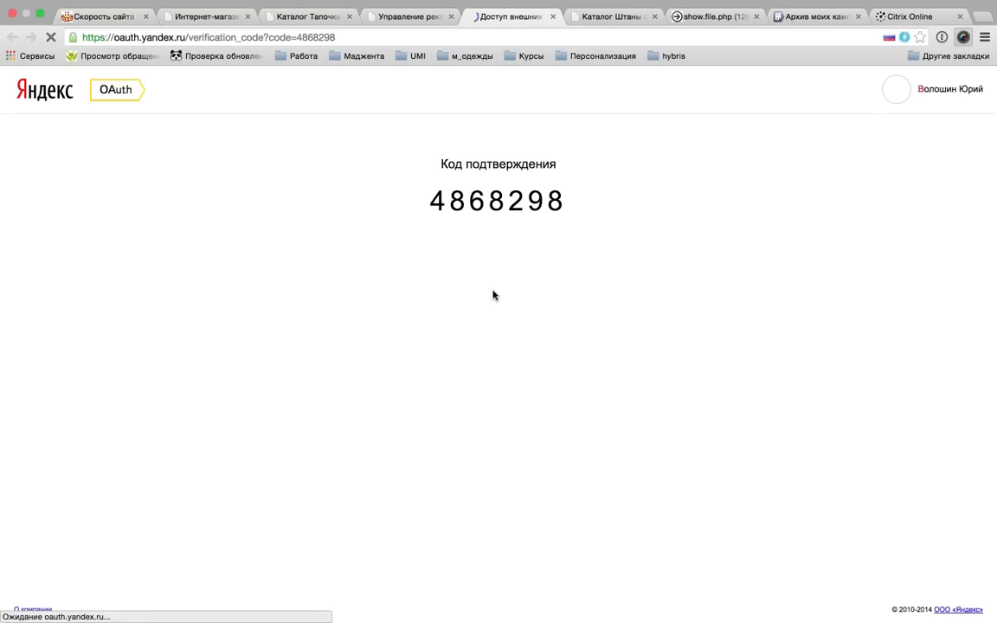
left_click_drag(394, 178, 508, 202)
left_click_drag(581, 207, 433, 200)
key("super+c")
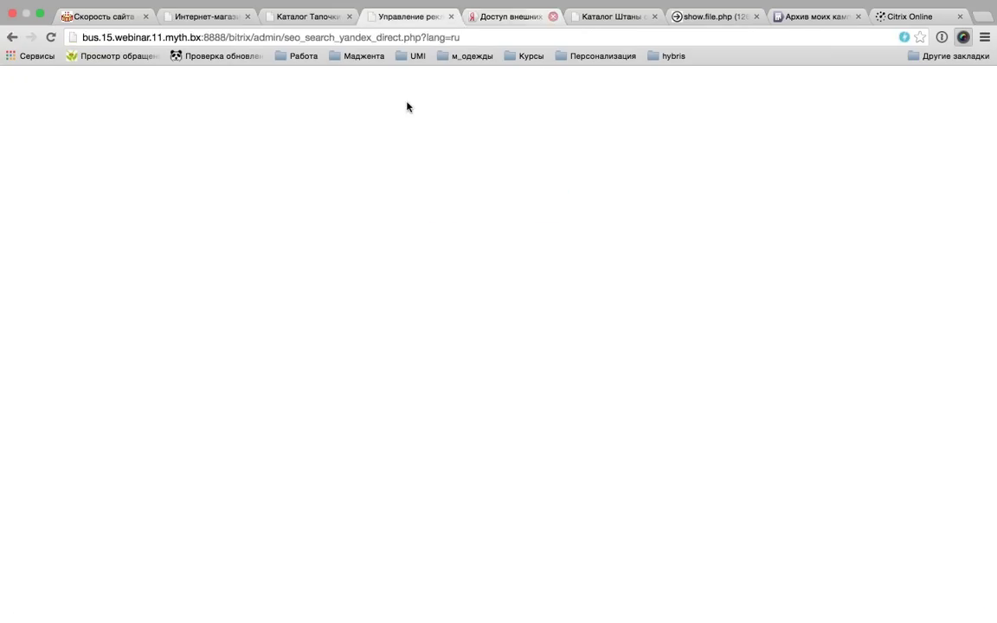
key("super+w")
left_click(468, 262)
key("super+v")
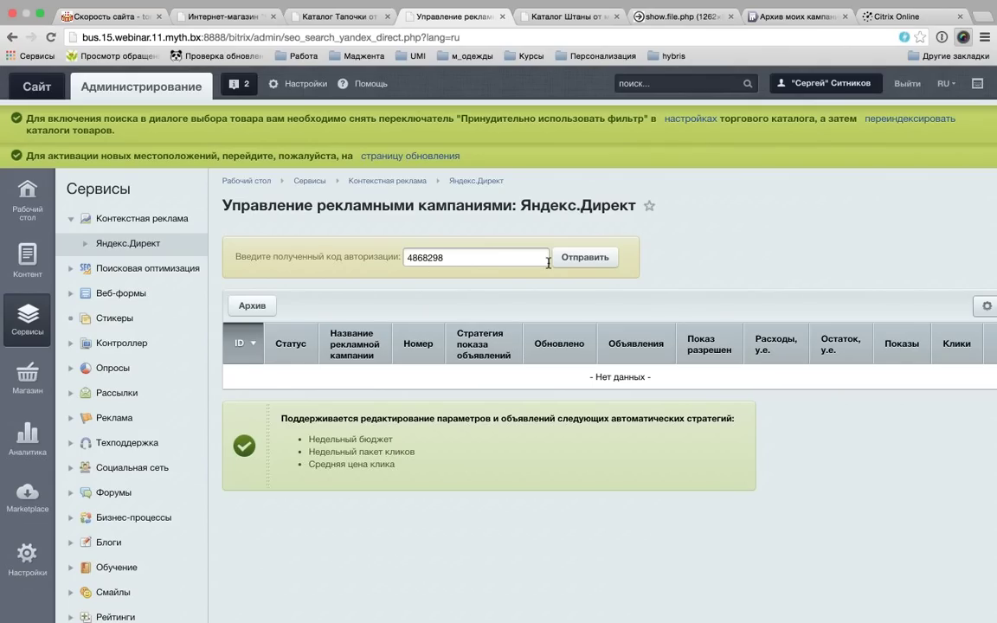
left_click(585, 257)
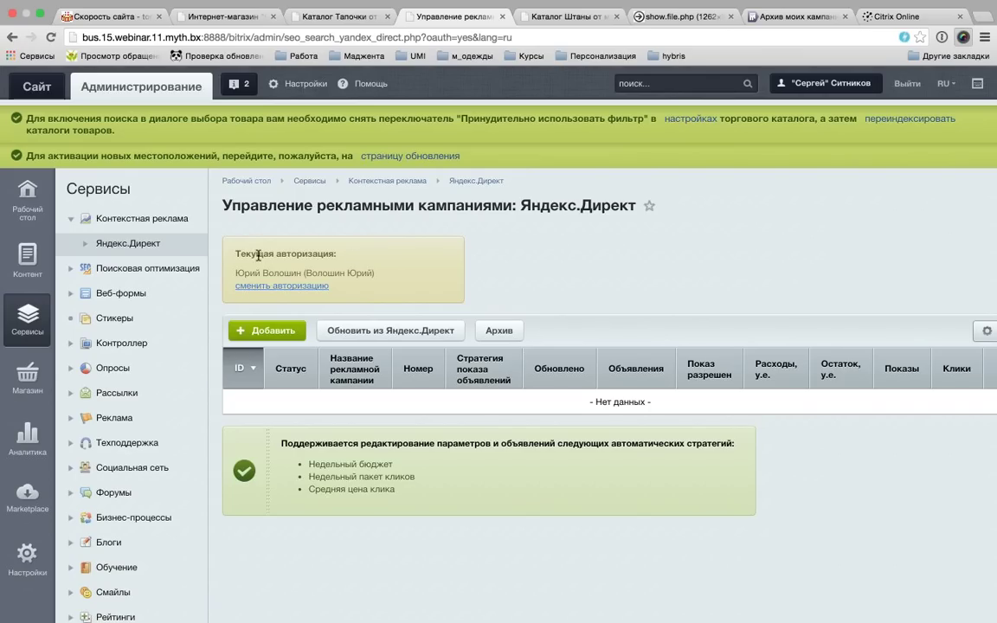
- Update the list of advertising campaigns from Яндекс.Директ
left_click_drag(251, 256, 438, 253)
scroll(510, 243, "down", 3)
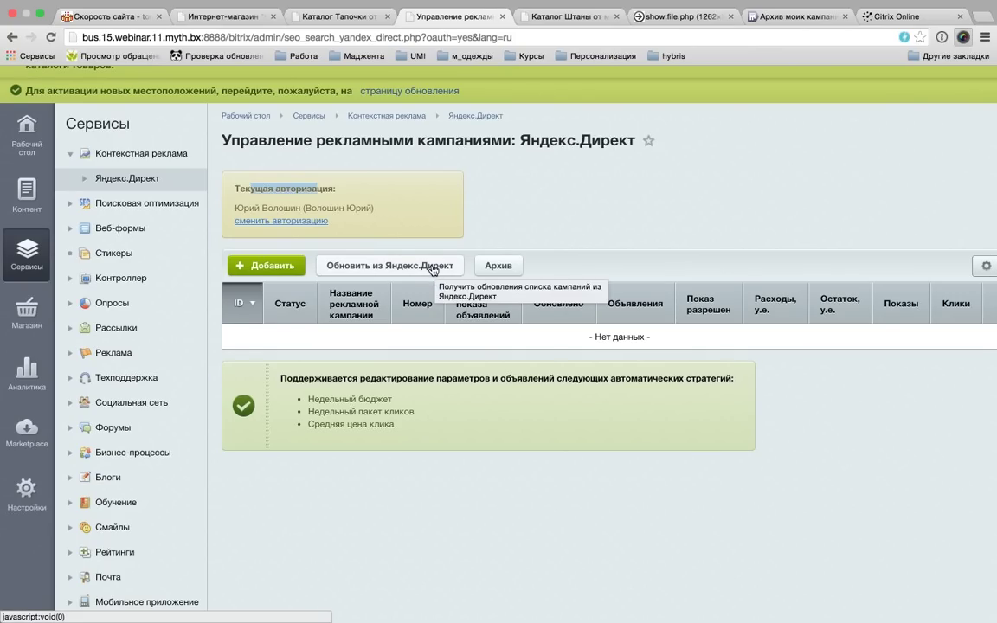
left_click(433, 267)
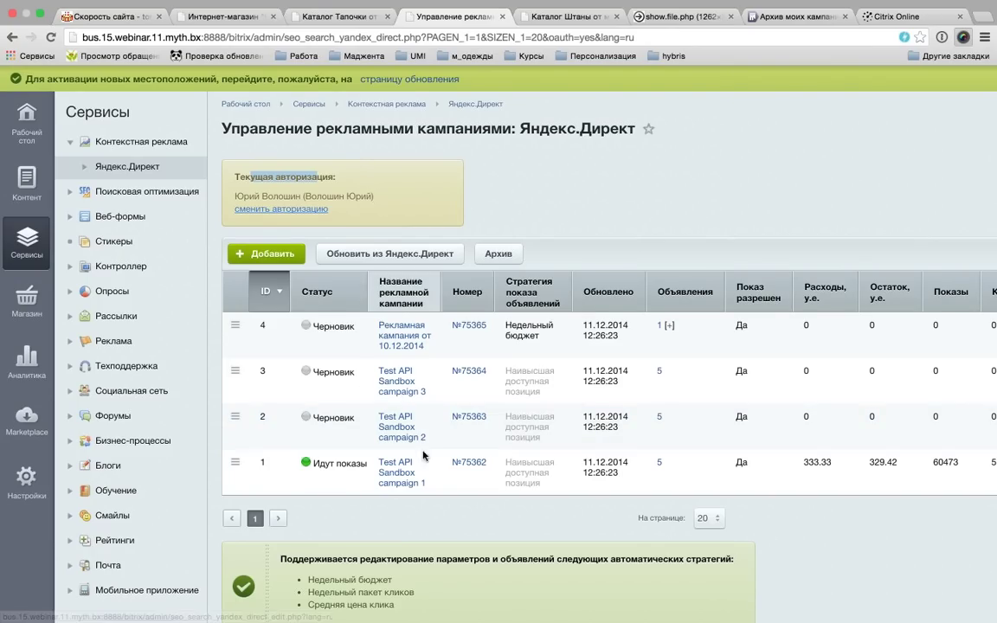
scroll(375, 369, "down", 2)
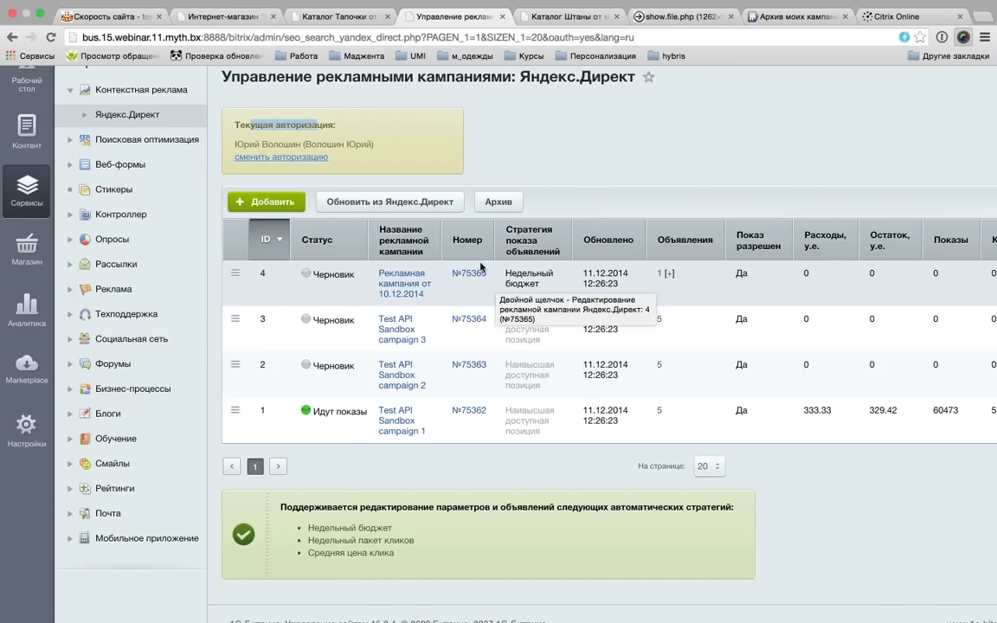
- Add a campaign named "Рекламная кампания от 11.12.2014 вебинар" with the negative keywords бесплатно, даром, скачать and халява
left_click(269, 201)
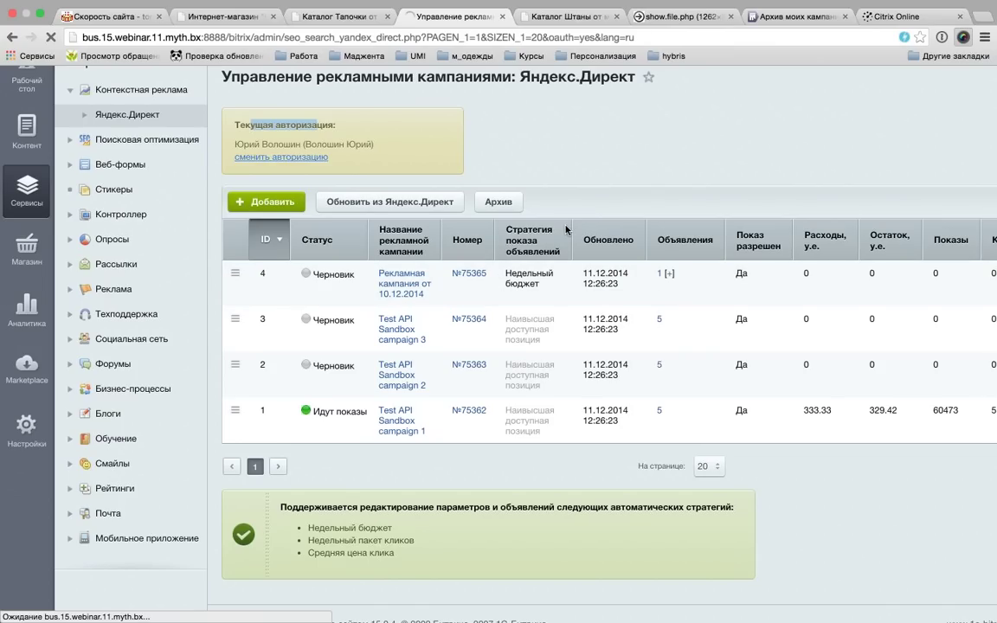
scroll(554, 249, "down", 3)
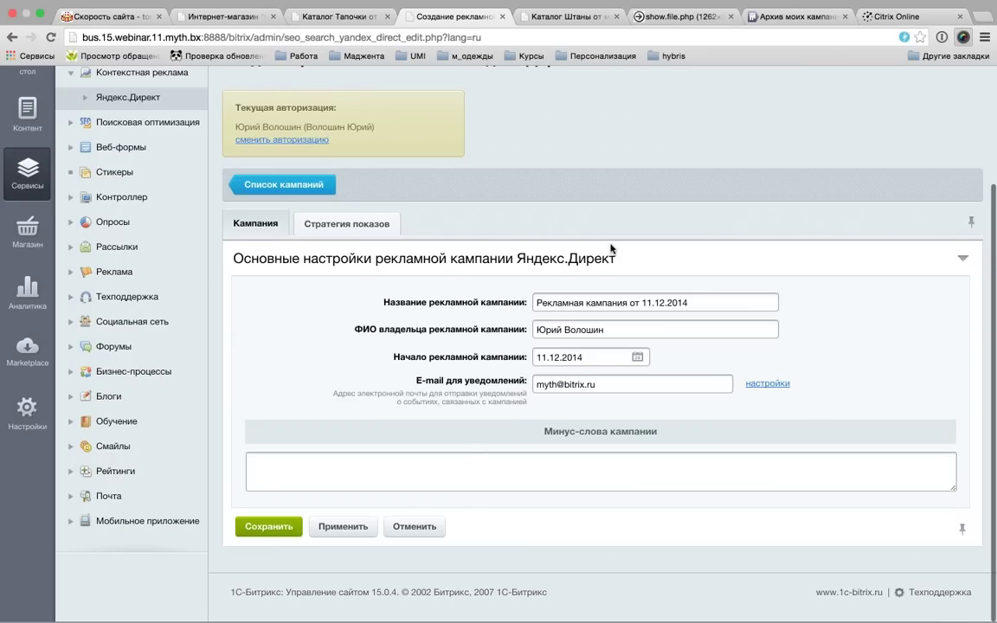
left_click(687, 305)
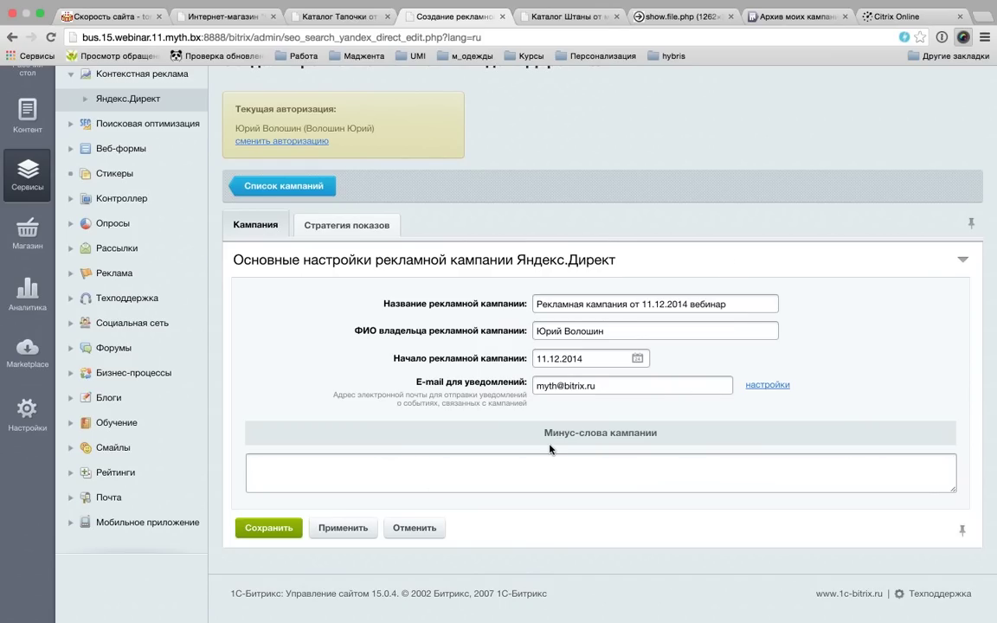
type("бесплатно, даром, скачать,")
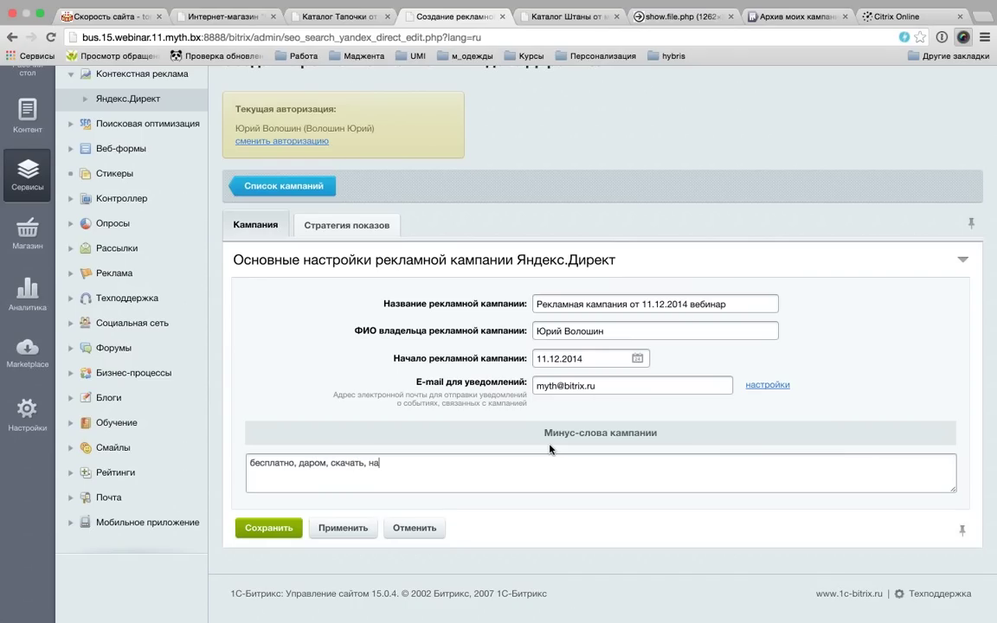
type("халява")
- Set the Недельный бюджет display strategy with a maximum weekly budget of 100 and a maximum bid of 0.5, and save the campaign
left_click(346, 224)
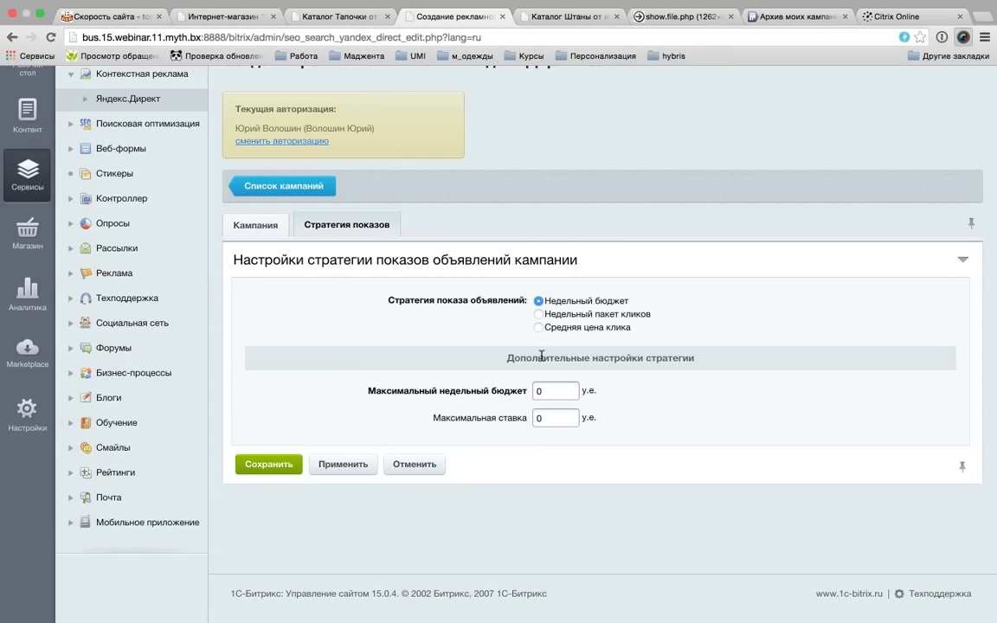
type("100")
left_click(557, 417)
key("Down")
type(".5")
left_click(717, 428)
left_click(548, 327)
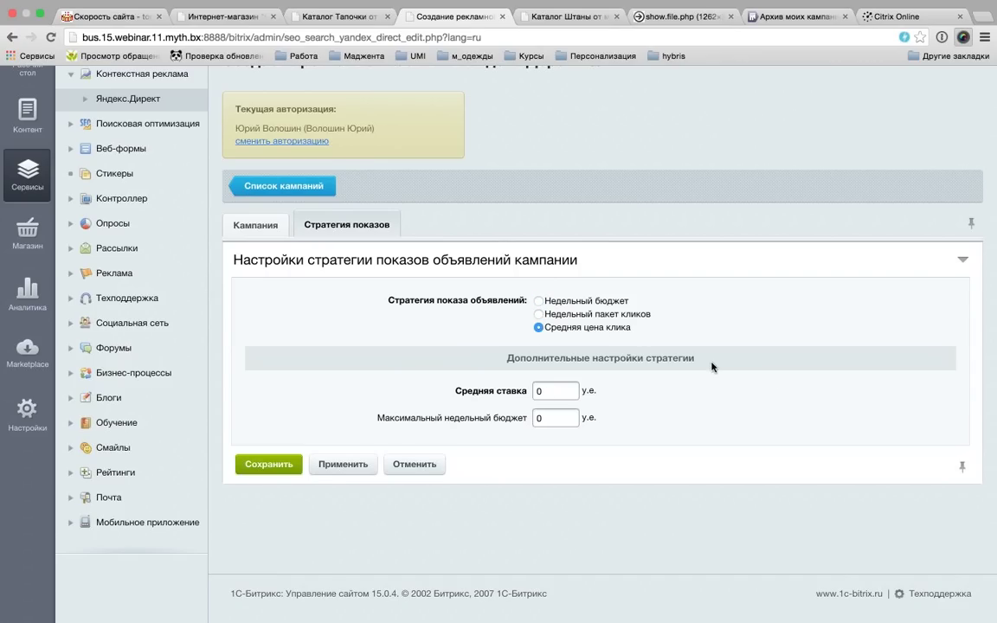
left_click(539, 301)
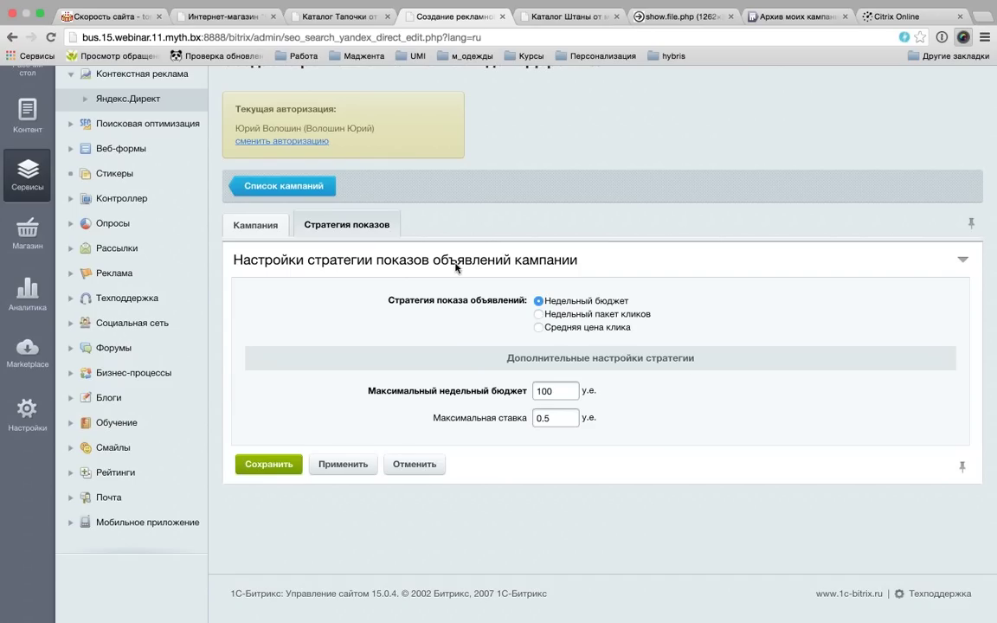
left_click(271, 467)
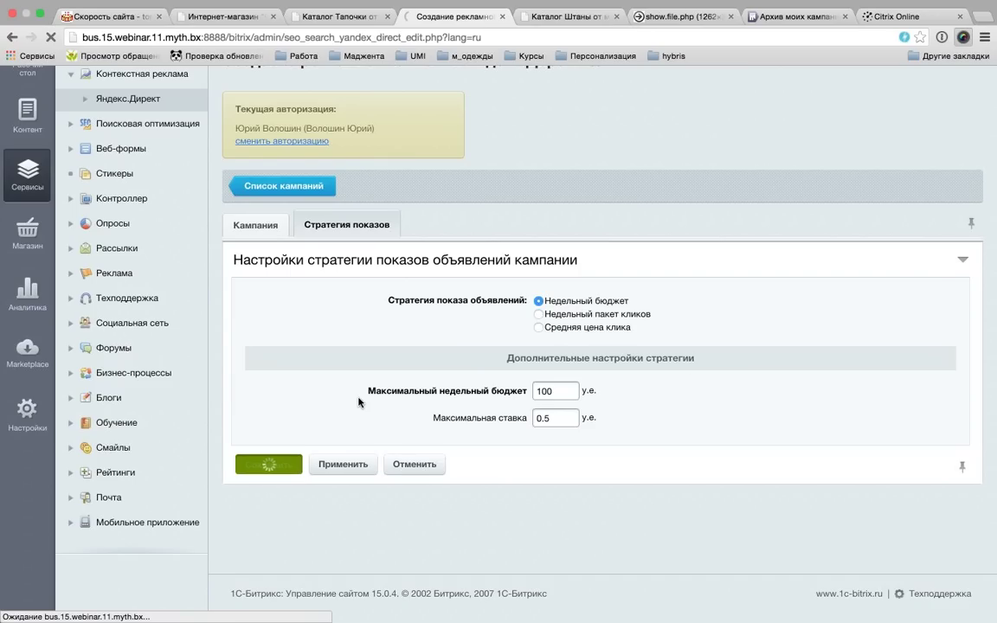
- Review the campaign list columns, open the "Рекламная кампания от 11.12.2014 вебинар" campaign and view its statistics
scroll(407, 403, "down", 2)
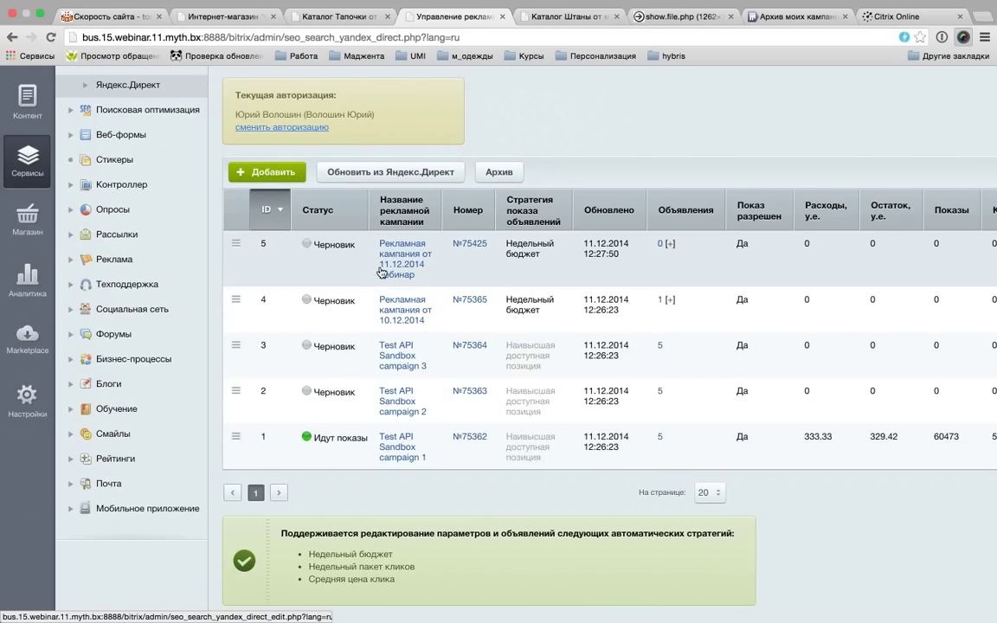
scroll(372, 286, "up", 1)
scroll(492, 347, "right", 2)
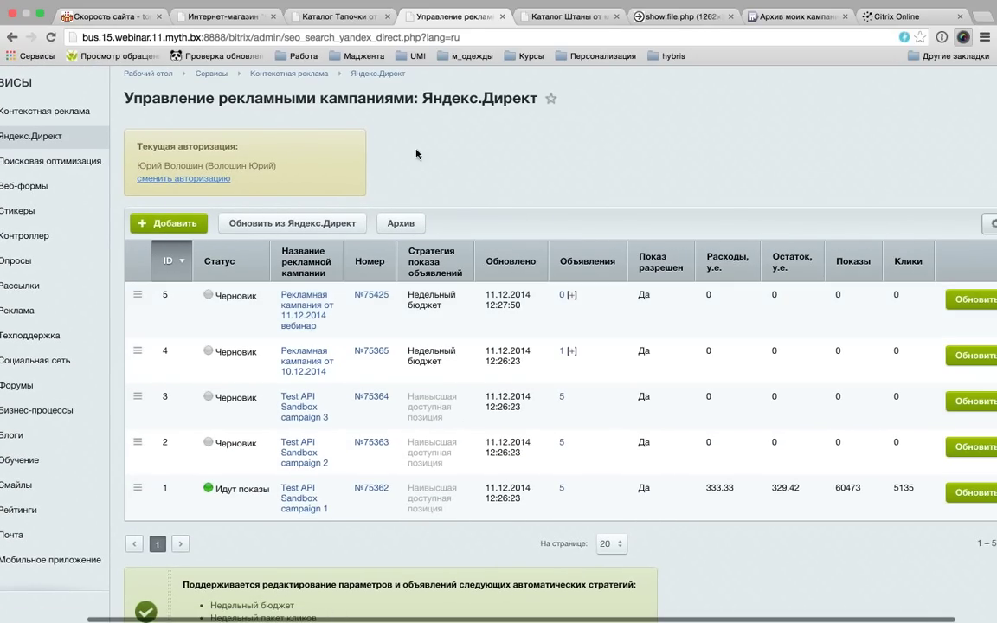
scroll(425, 154, "right", 1)
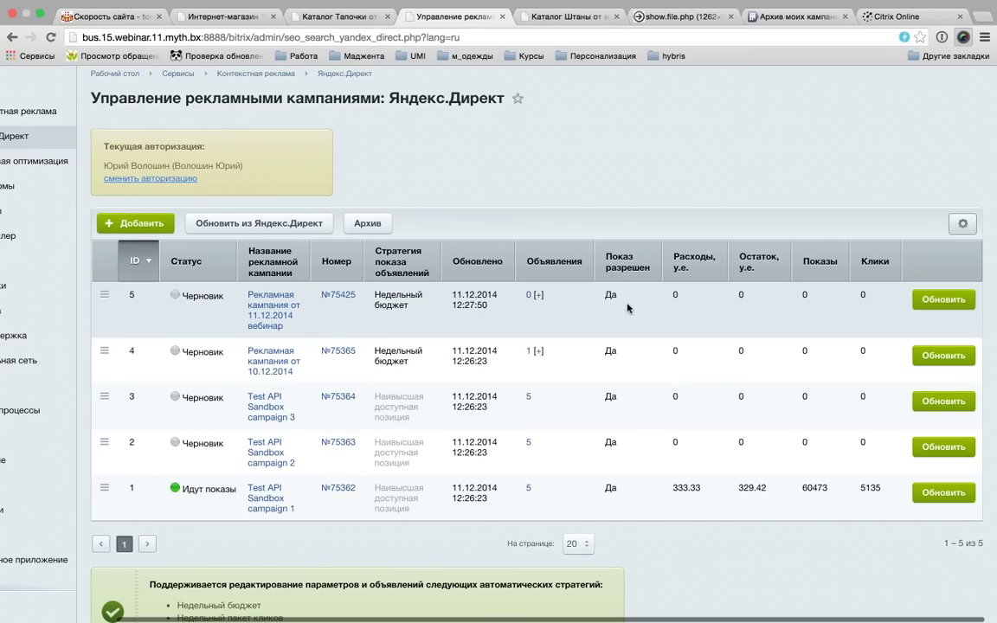
scroll(302, 285, "left", 2)
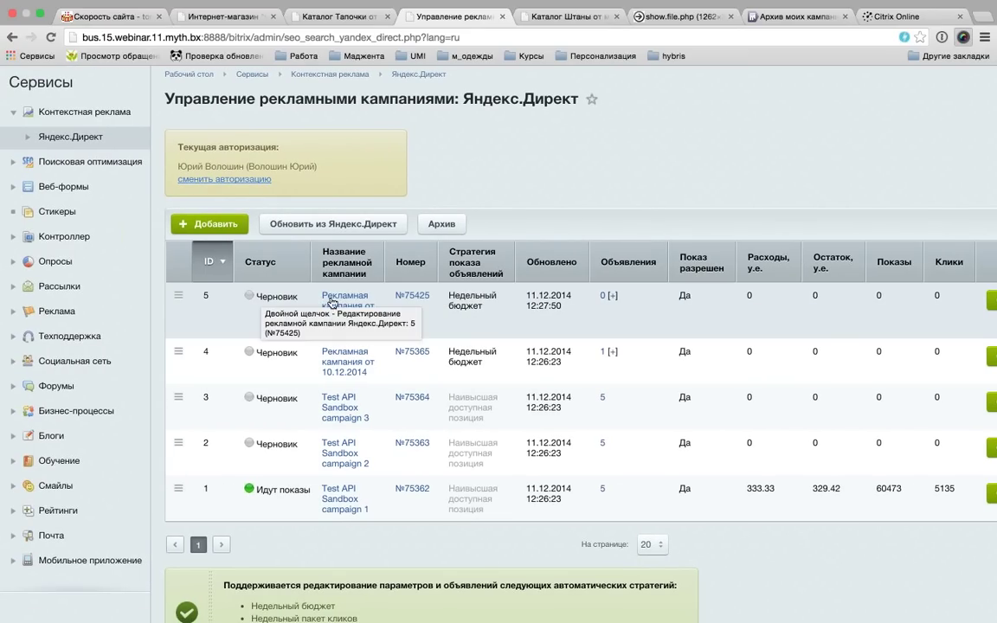
left_click(360, 296)
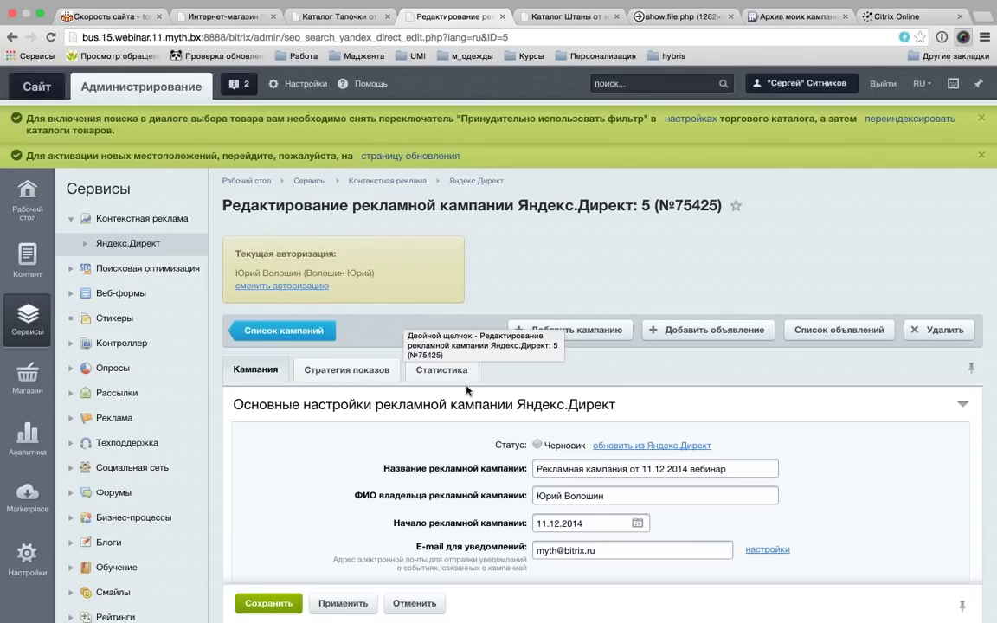
scroll(416, 346, "down", 1)
left_click(446, 325)
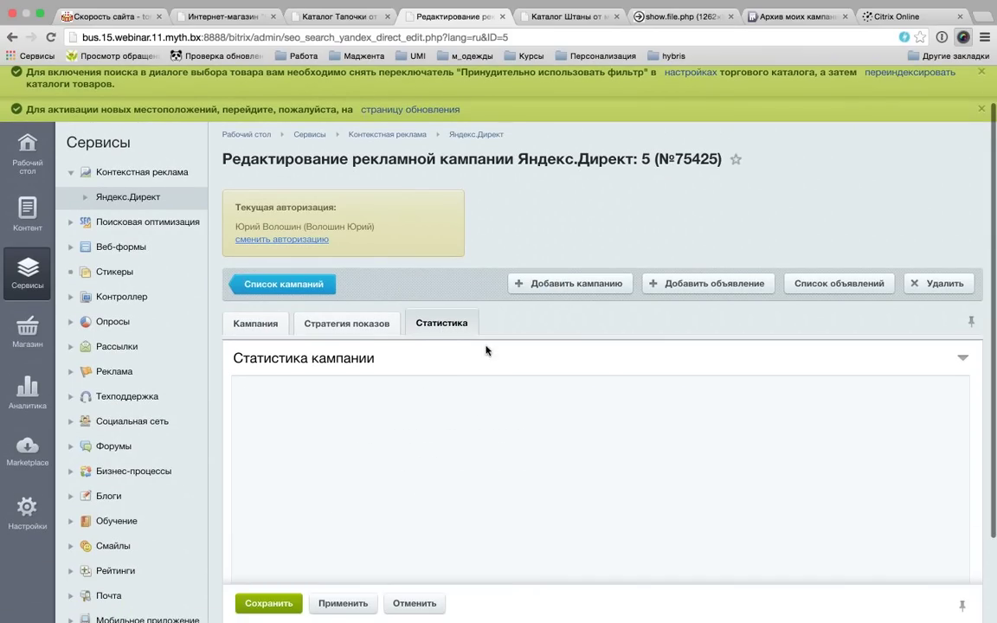
key("Return")
scroll(537, 392, "down", 5)
scroll(537, 391, "down", 1)
scroll(537, 391, "up", 10)
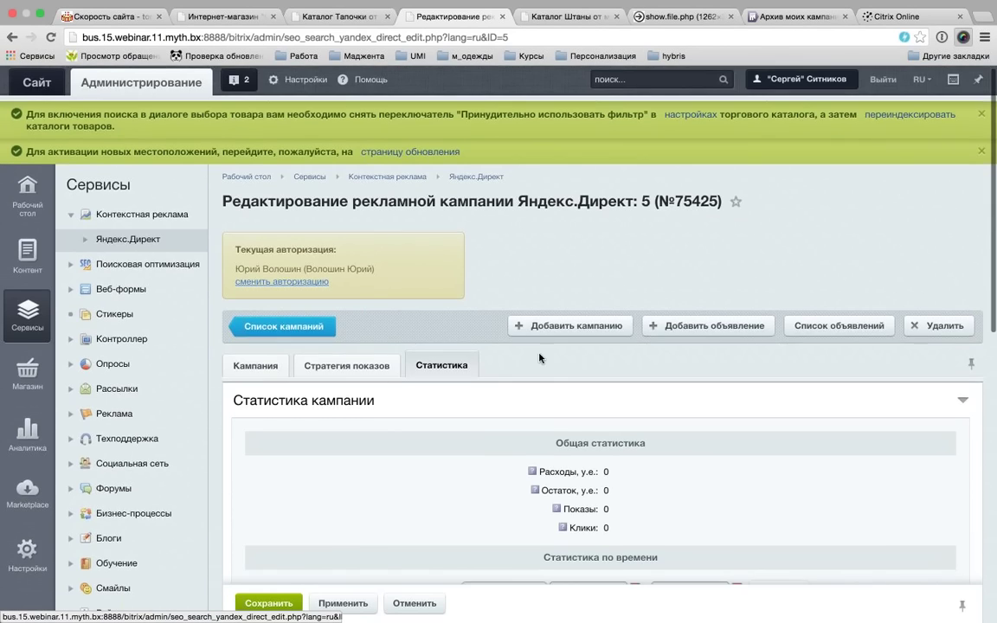
- Start a new ad in this campaign and give it the headline "Чай черный клевый"
scroll(536, 357, "down", 3)
left_click(707, 223)
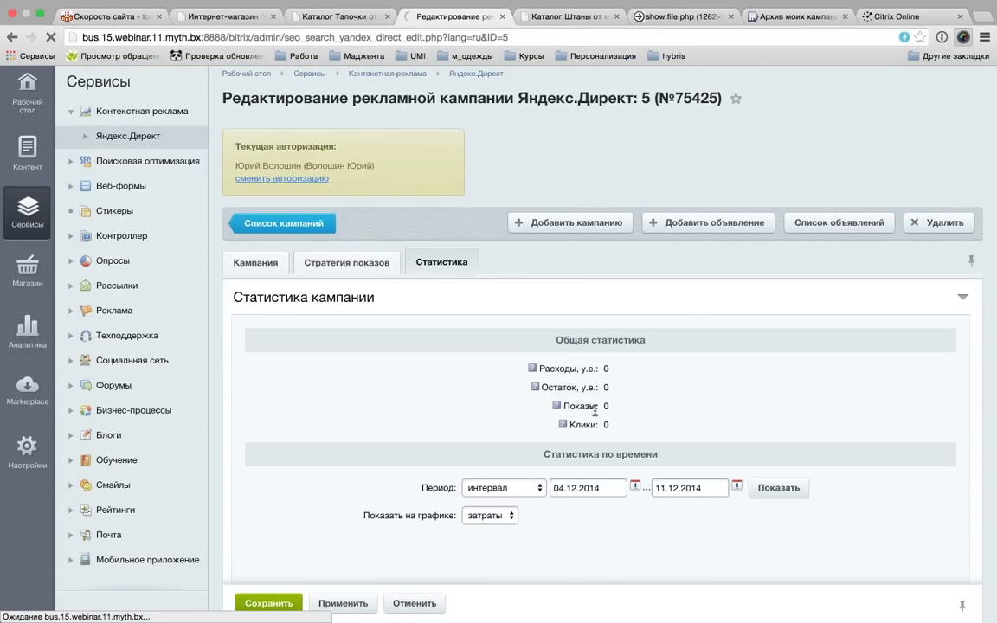
scroll(424, 344, "down", 3)
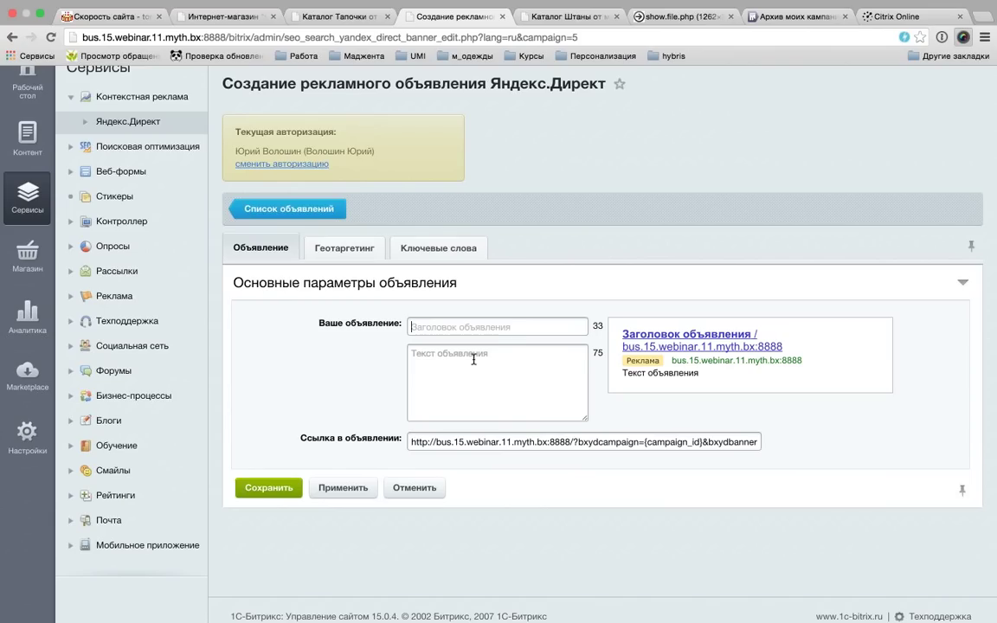
type("Чай черный клевый")
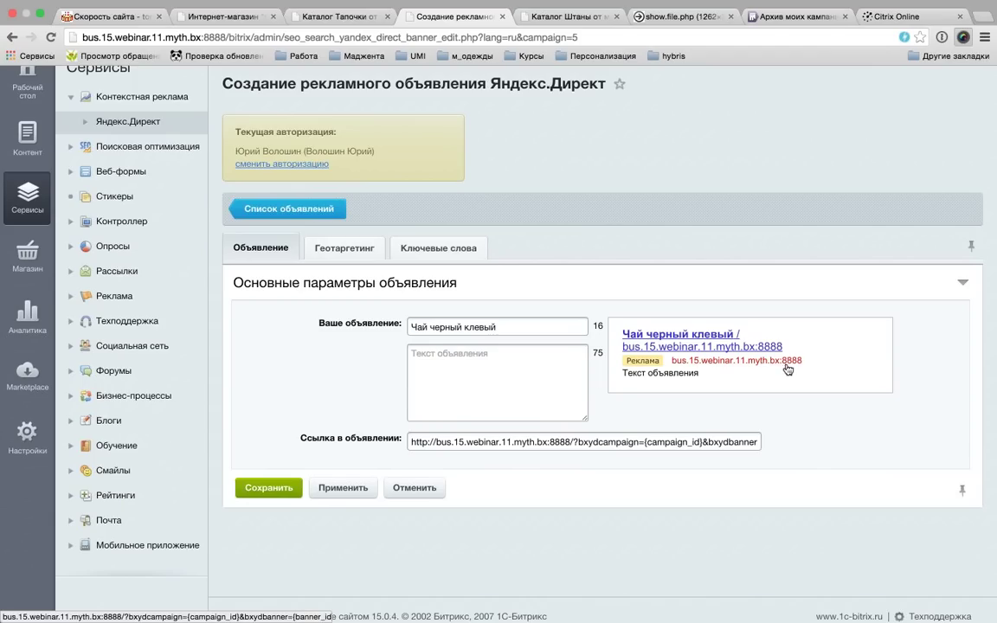
- Enter the ad text "Чай по самым выгодным ценам, почти даром и тапки в подарок"
left_click(474, 371)
type("Чай п")
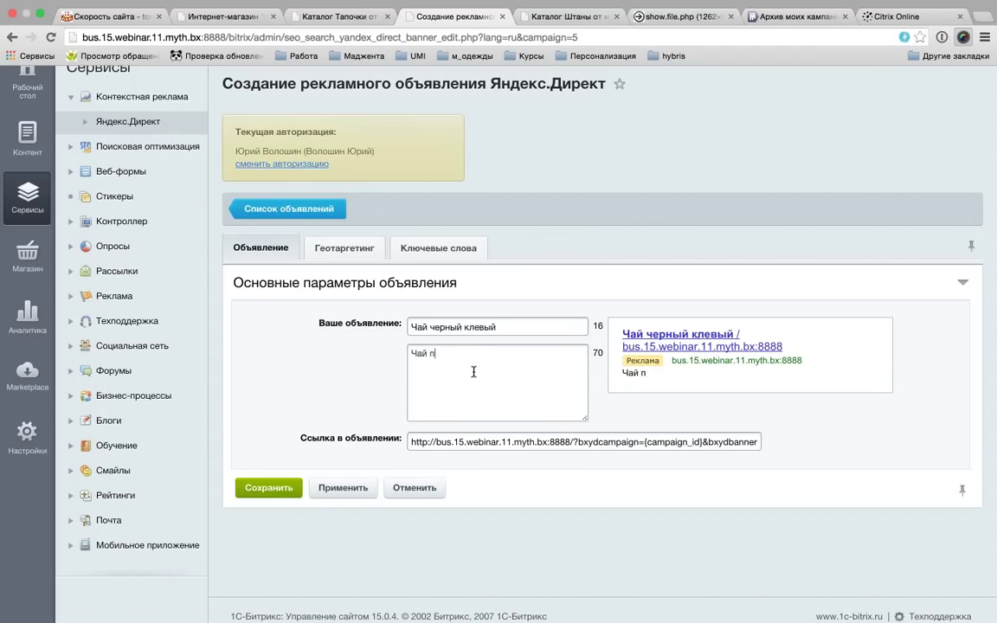
type("о самым выг")
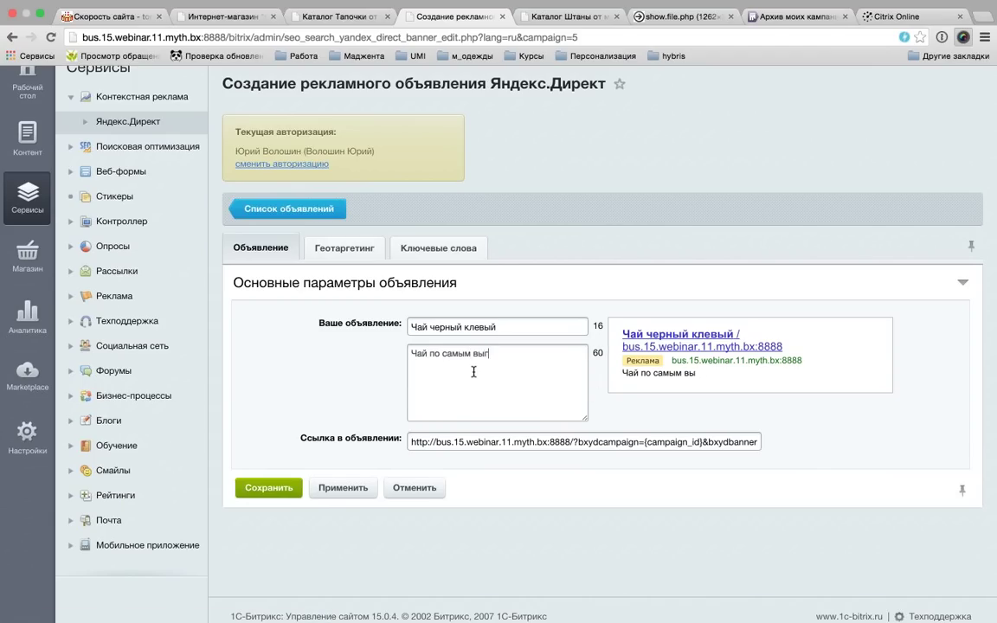
type("одным ценам,")
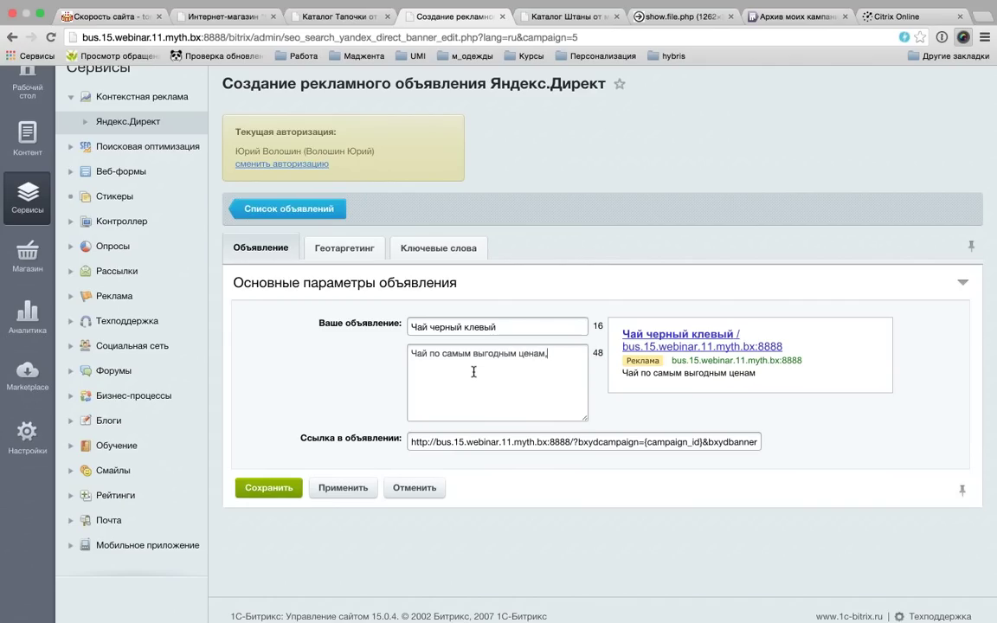
type(" почти даром ")
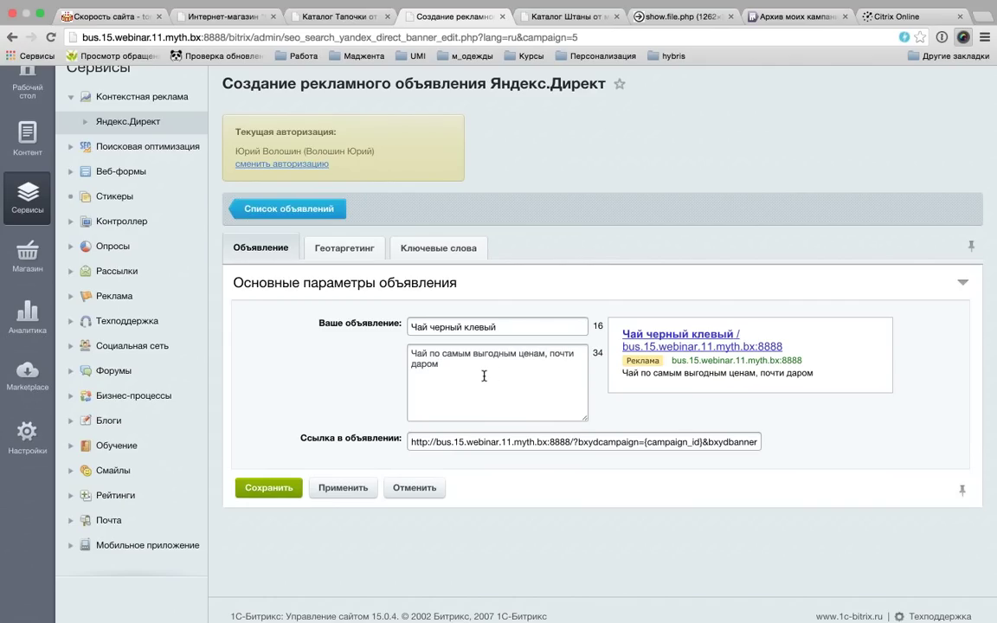
type("и тапки в подарок")
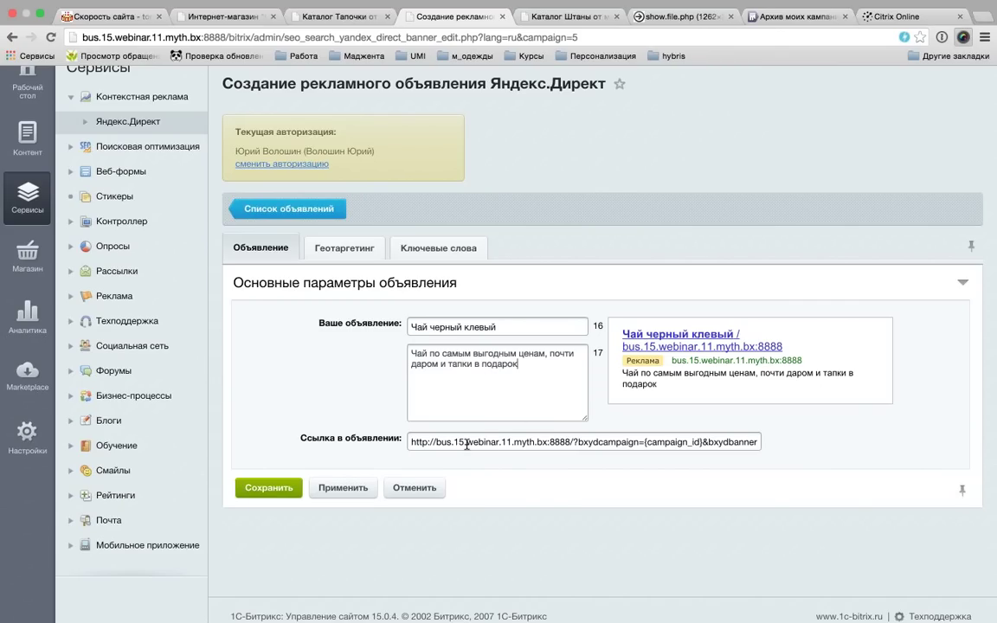
- Examine the tracking link address in the ad's Ссылка в объявлении field
mouse_move(454, 442)
left_mouse_down()
mouse_move(714, 442)
mouse_move(465, 442)
left_mouse_up()
left_click_drag(649, 443, 389, 442)
left_click(537, 443)
- Set the ad's geotargeting to Россия and expand its list of regions
left_click(316, 234)
scroll(434, 342, "down", 1)
left_click(344, 340)
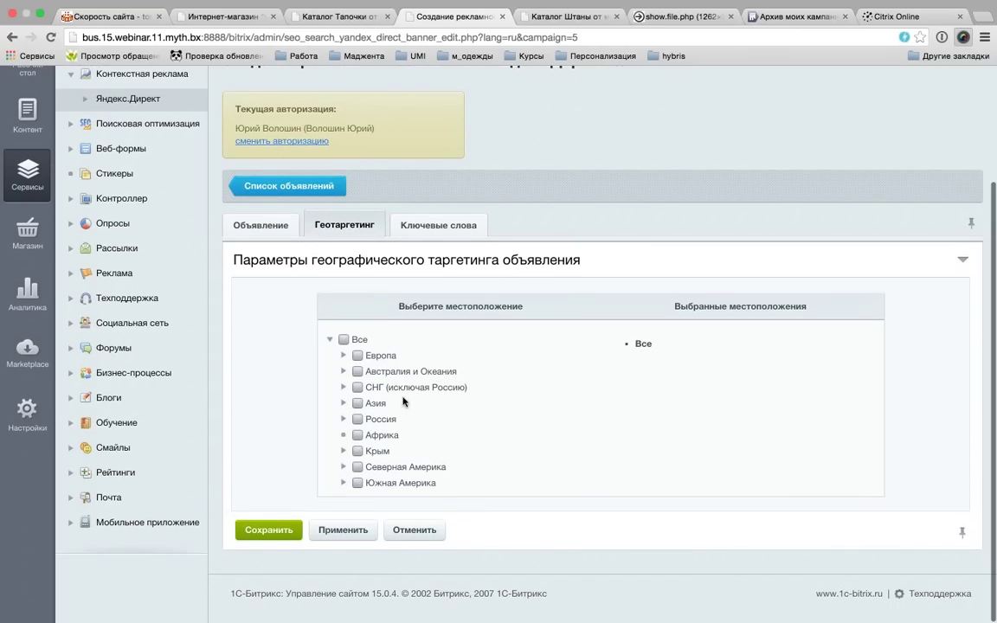
left_click(358, 419)
left_click(344, 419)
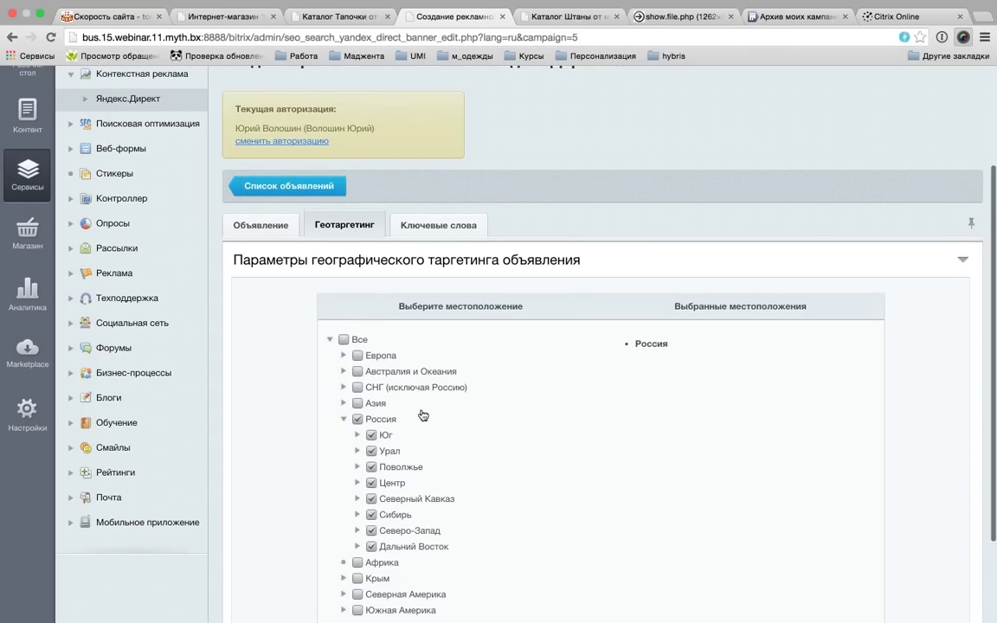
- Exclude Самара и область in the Поволжье region from the ad's geotargeting
scroll(422, 417, "down", 3)
left_click(358, 399)
scroll(478, 393, "down", 4)
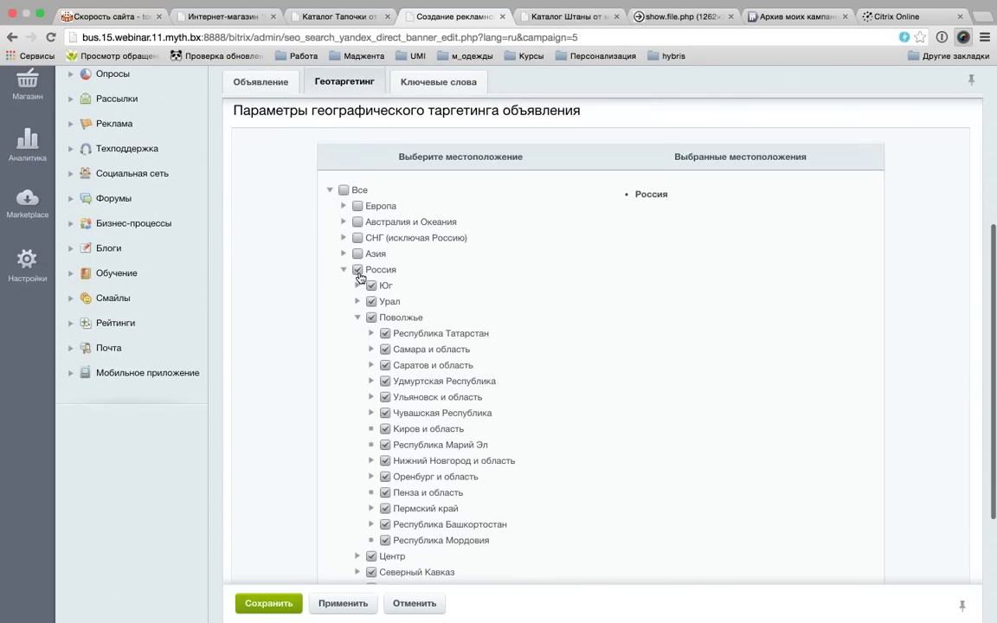
scroll(385, 341, "down", 1)
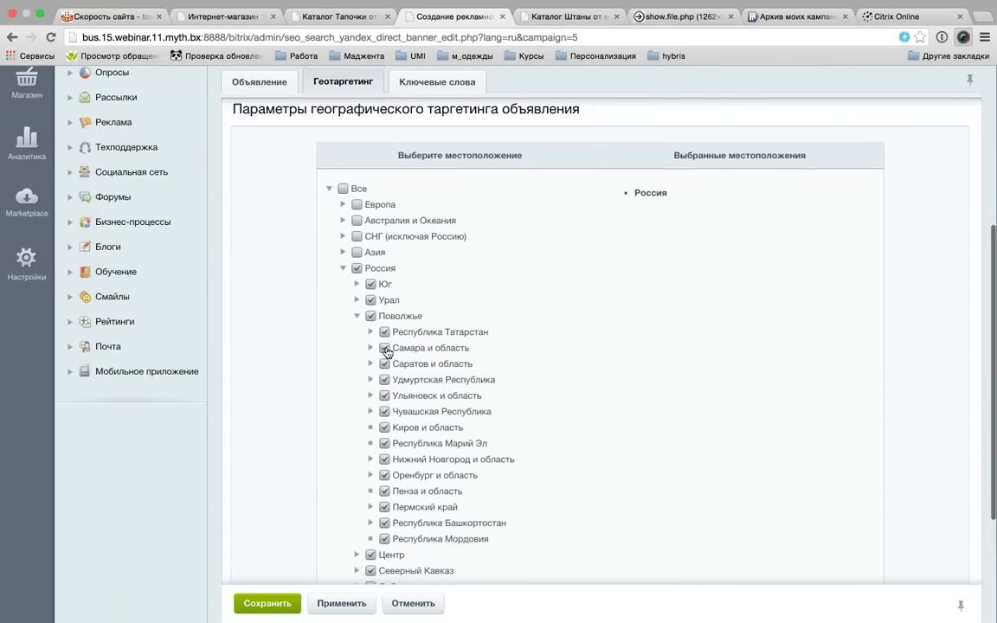
left_click(389, 348)
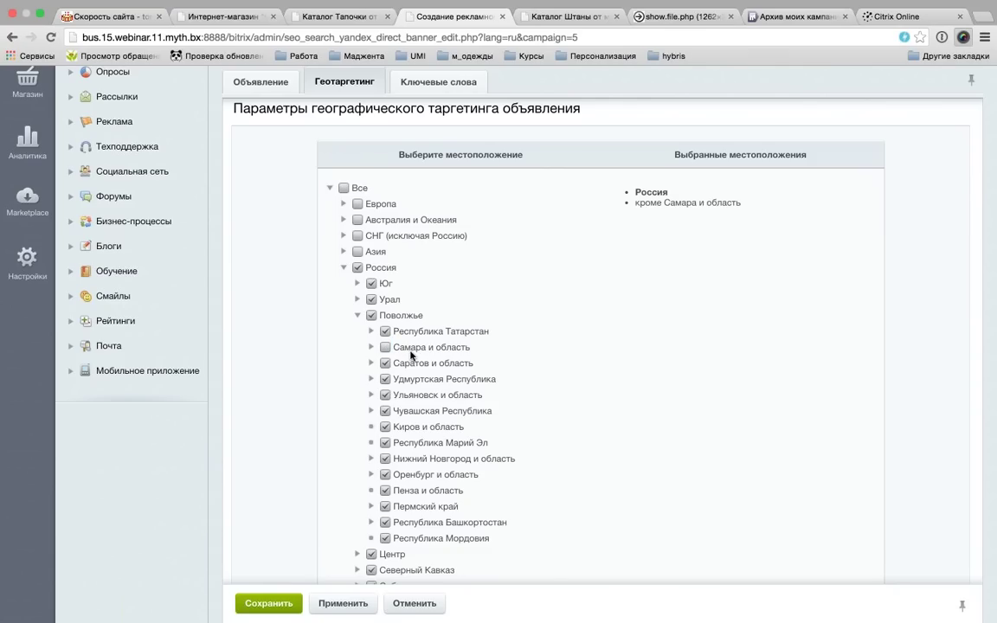
- Review the selected and excluded locations and look through the tree of regions under Россия
left_click_drag(637, 203, 672, 203)
left_click_drag(740, 204, 632, 201)
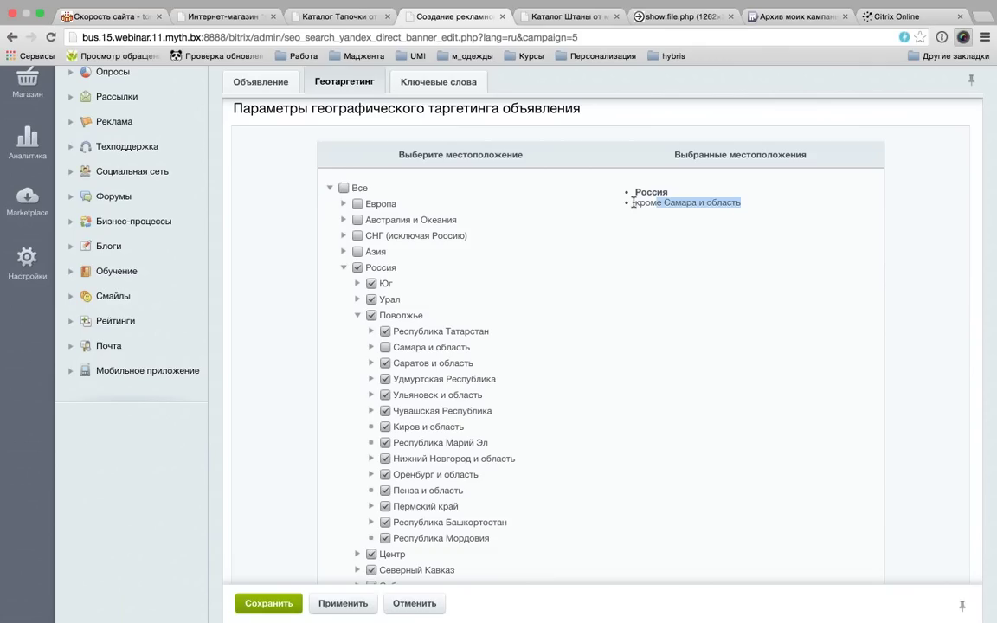
left_click(659, 255)
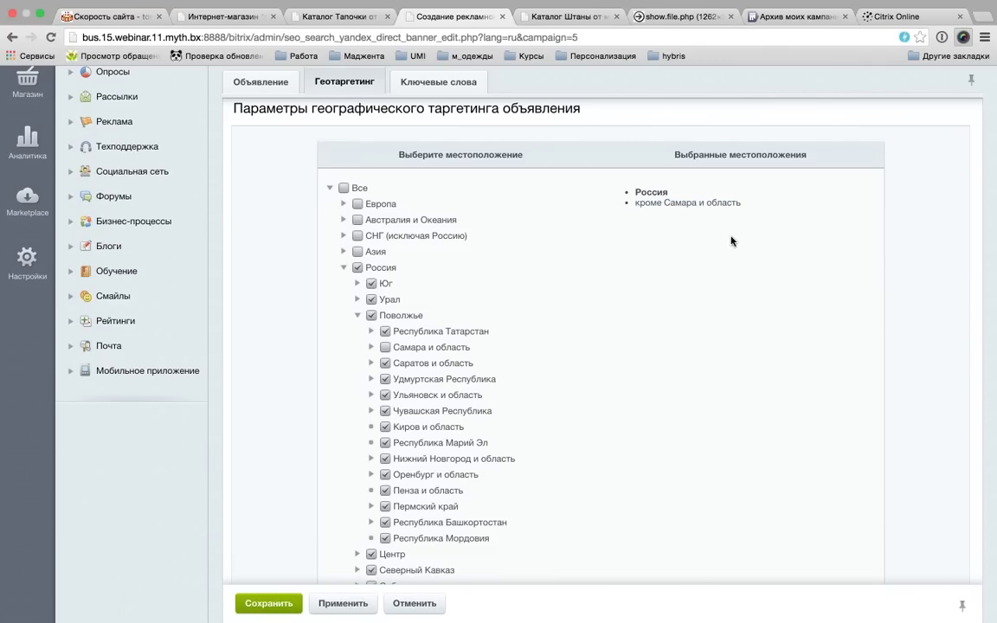
scroll(614, 269, "down", 1)
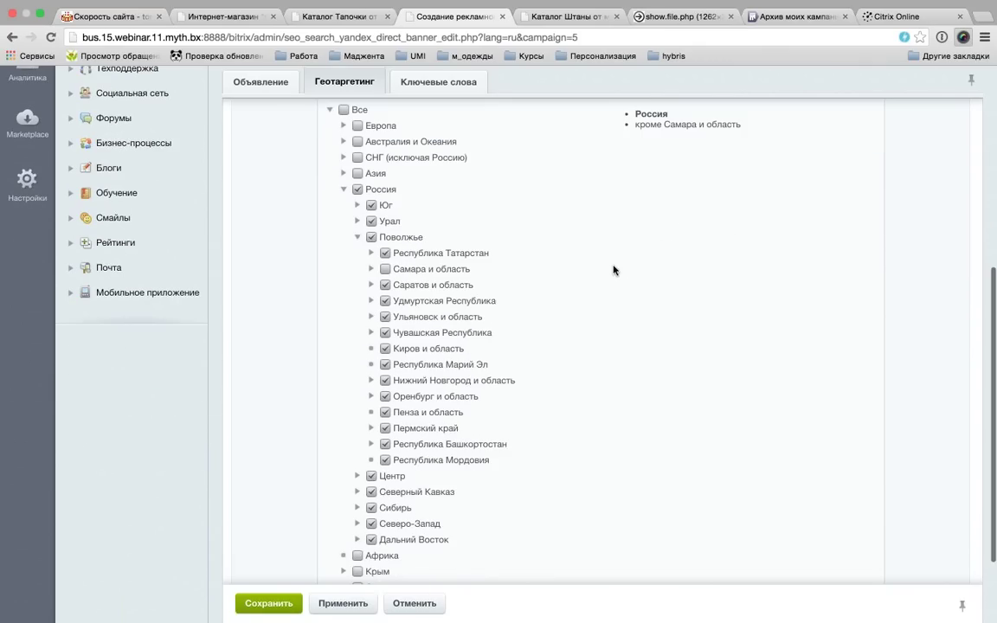
scroll(519, 260, "down", 2)
left_click(344, 211)
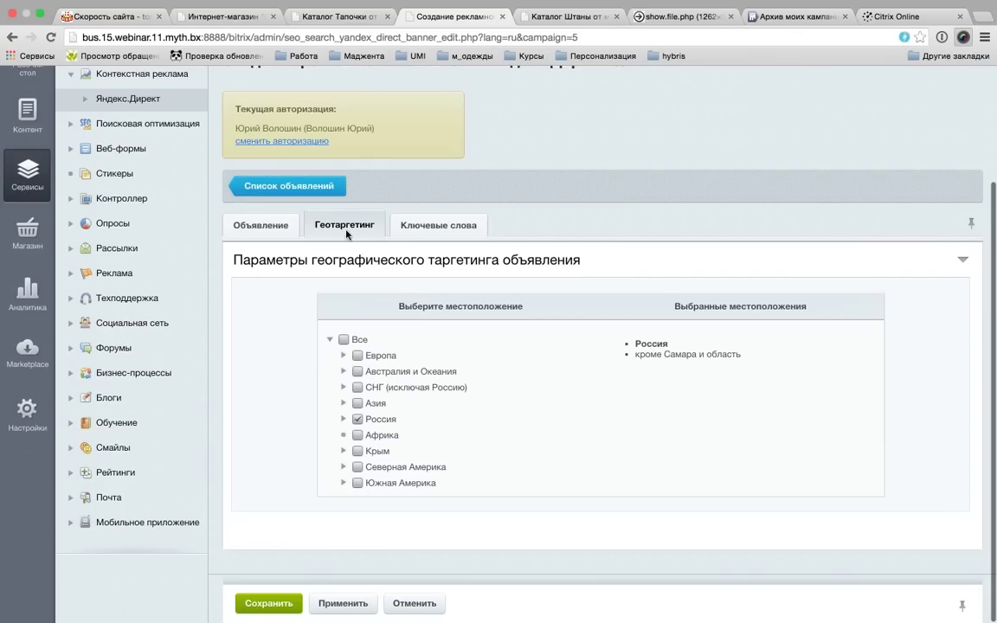
left_click(344, 419)
scroll(389, 414, "down", 3)
scroll(393, 414, "down", 6)
scroll(394, 414, "up", 10)
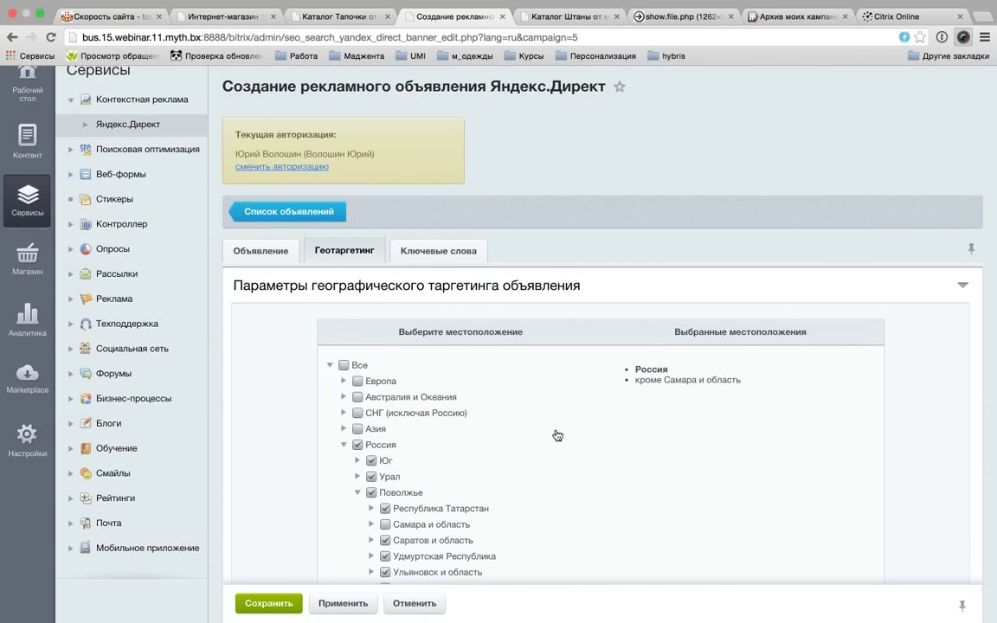
scroll(563, 430, "down", 5)
scroll(519, 398, "up", 5)
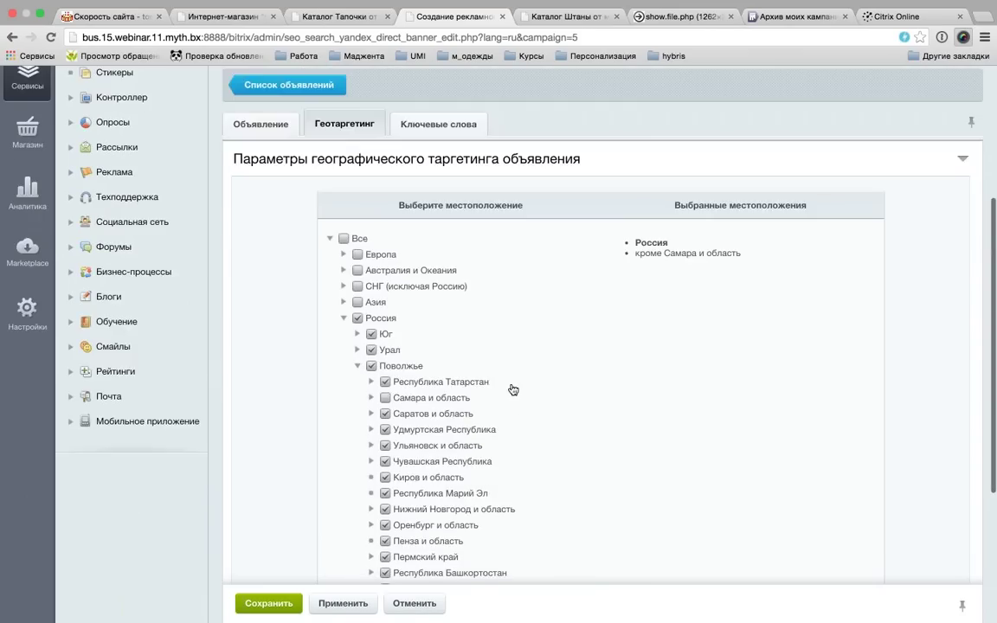
- Enter the ad keywords "чай черный, тапки, байховый, натуральный чай, без красителей"
left_click(438, 217)
scroll(479, 319, "down", 1)
left_click(398, 286)
type("чай черный")
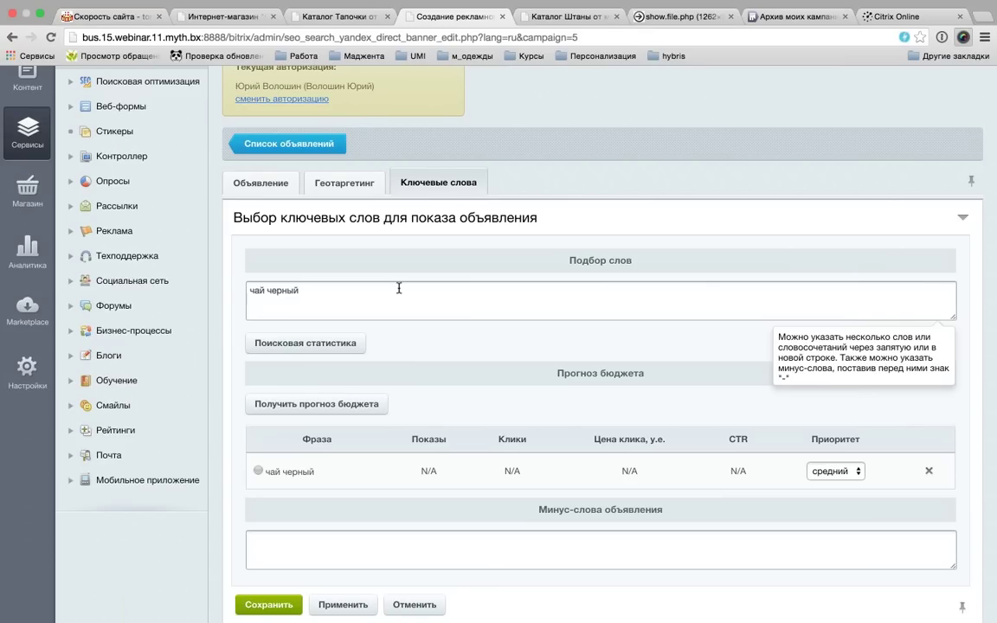
type(", тапки")
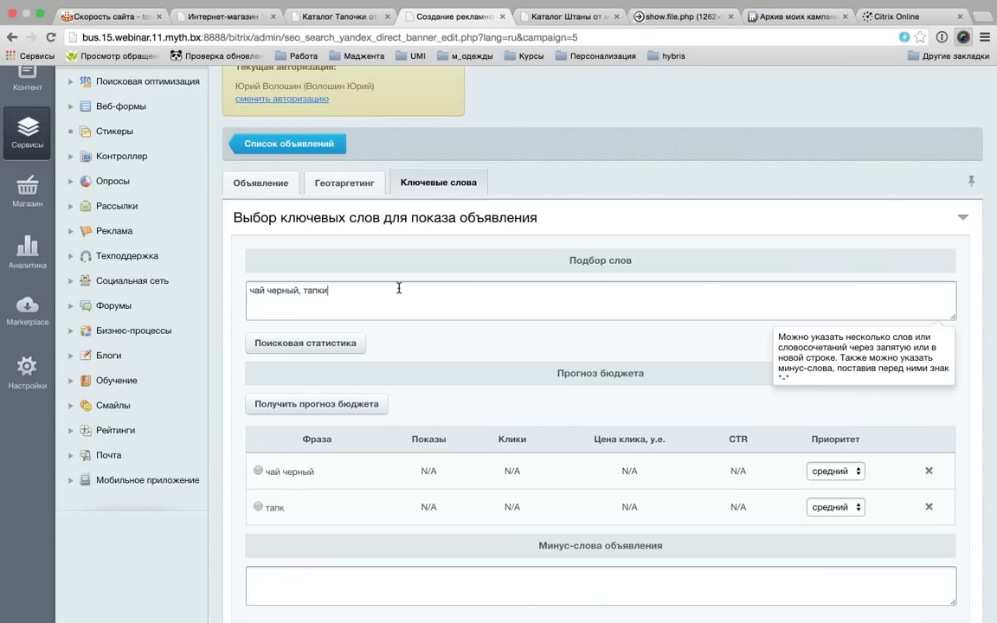
type(", тапк")
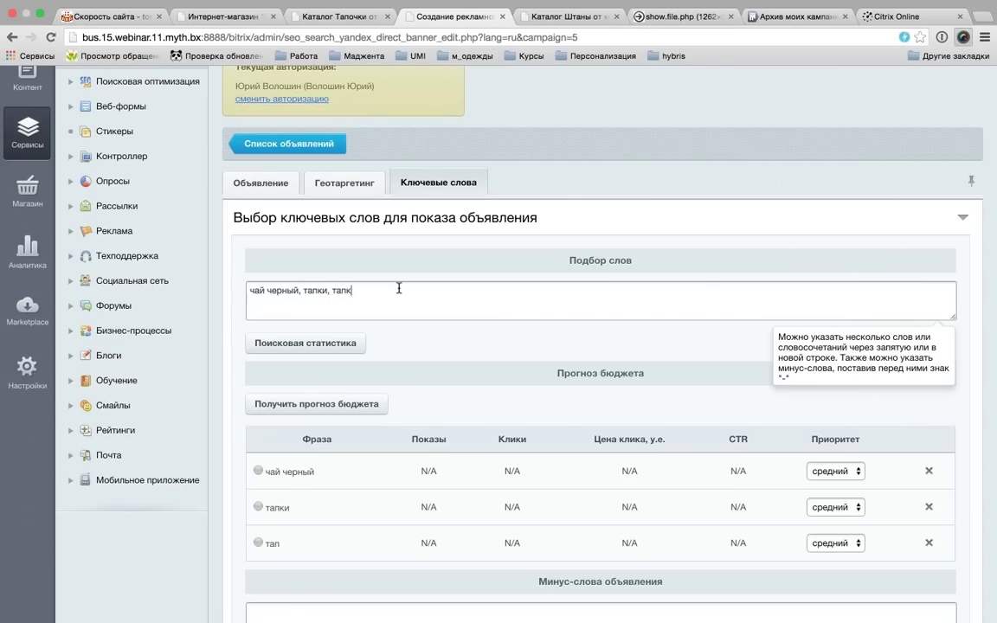
key("BackSpace")
key("BackSpace")
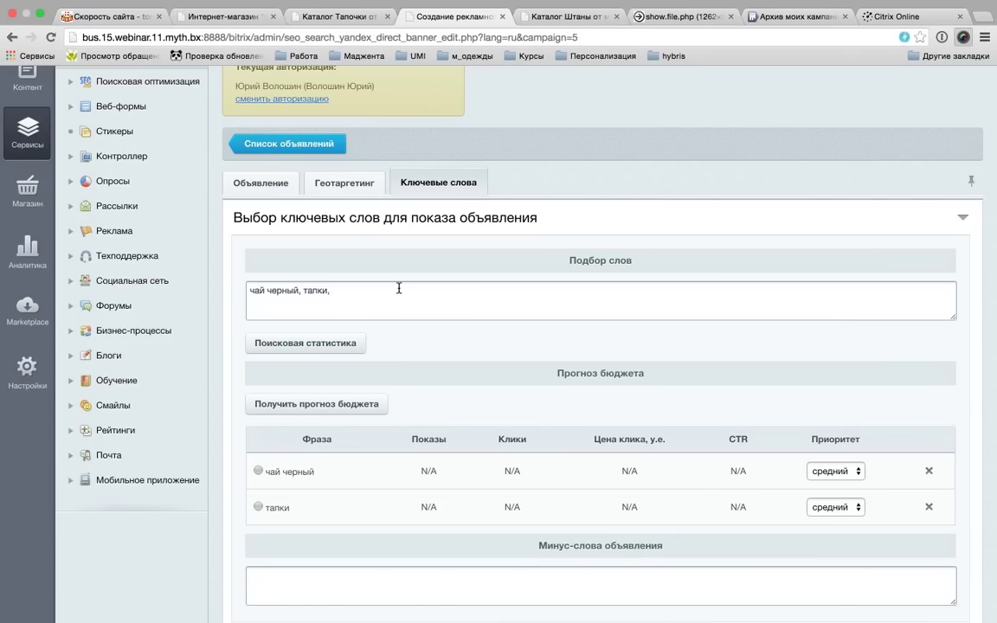
type("байховый,")
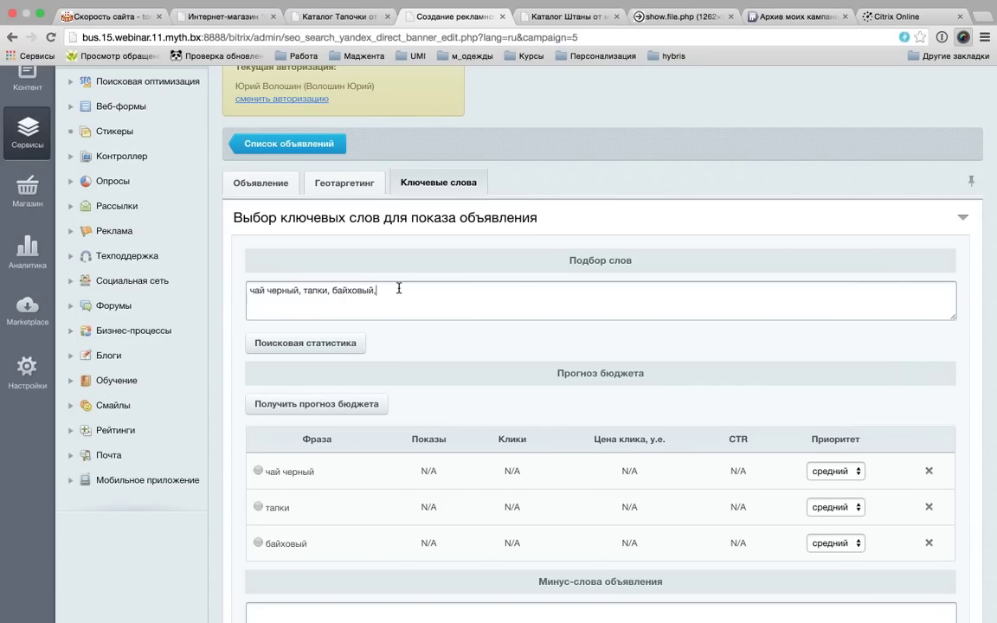
type(" натур")
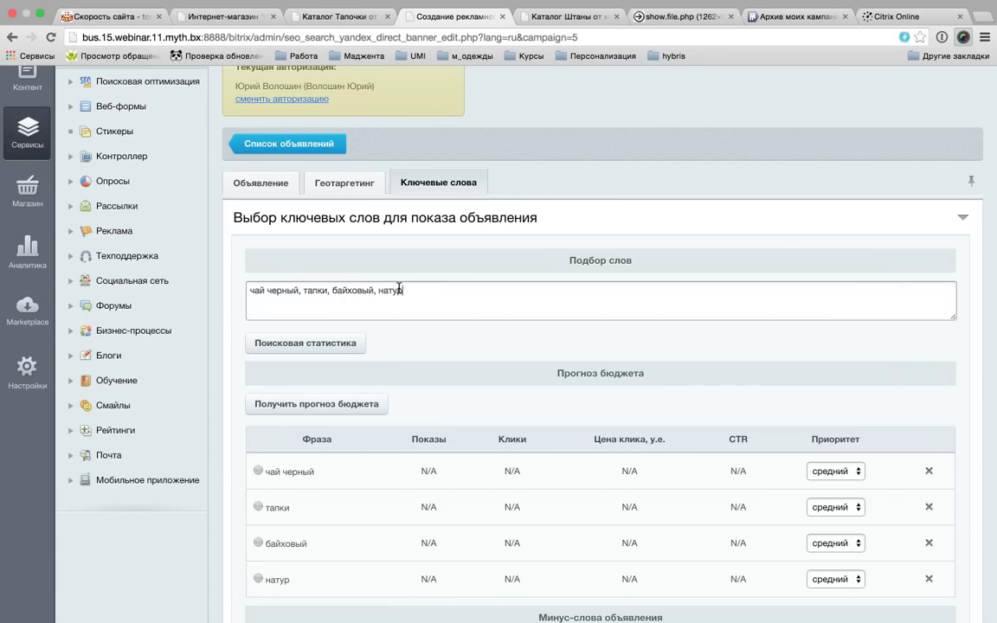
type("альный чай, без красителей")
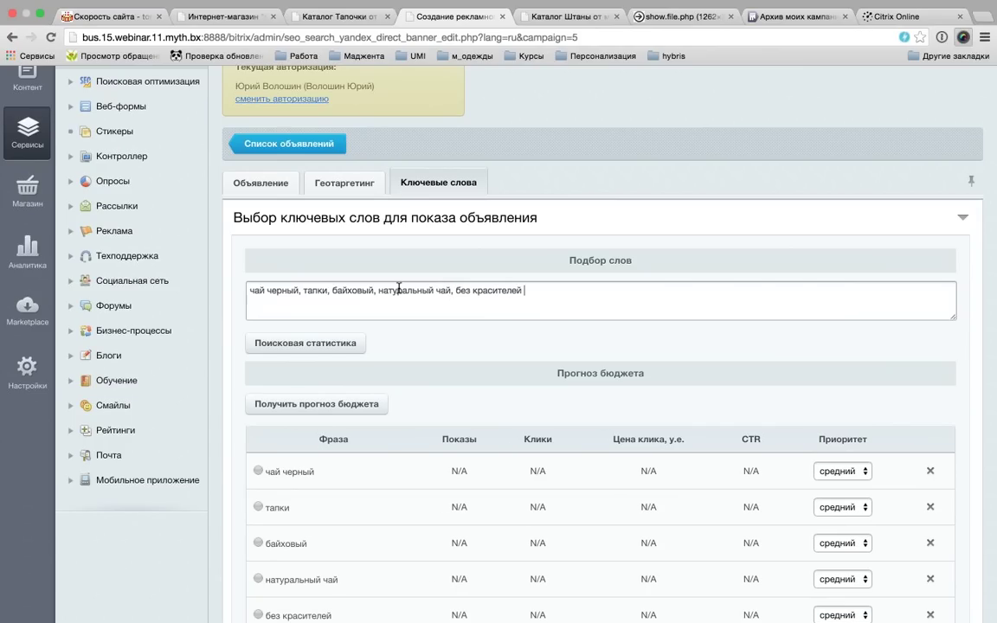
- Request search statistics for the entered keywords and review the related queries and frequency of "чай черный"
left_click(350, 345)
scroll(661, 306, "down", 5)
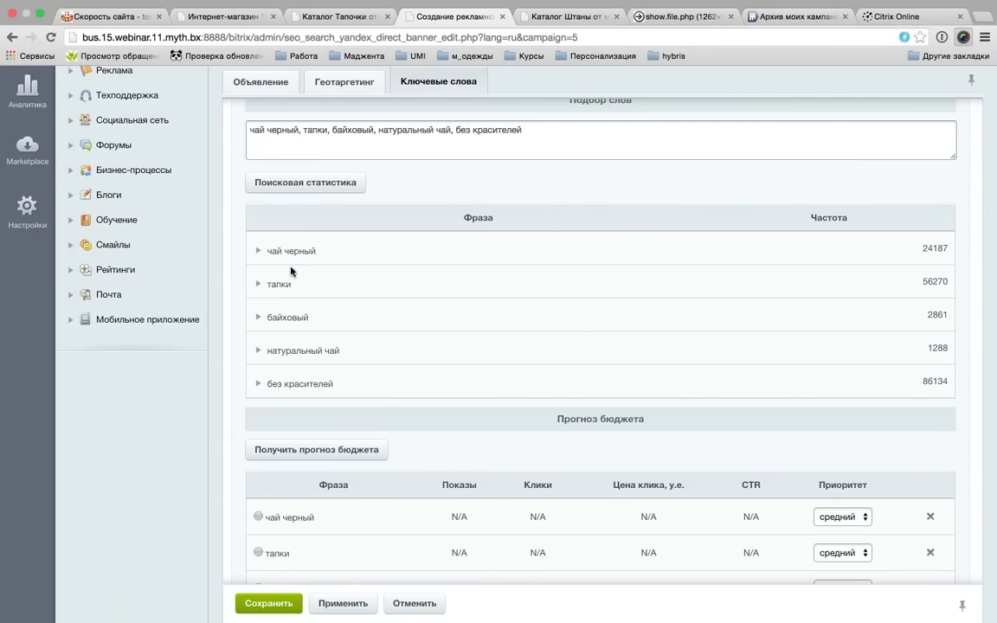
left_click(257, 260)
scroll(436, 325, "down", 2)
scroll(354, 328, "up", 2)
scroll(199, 314, "down", 1)
scroll(290, 259, "up", 1)
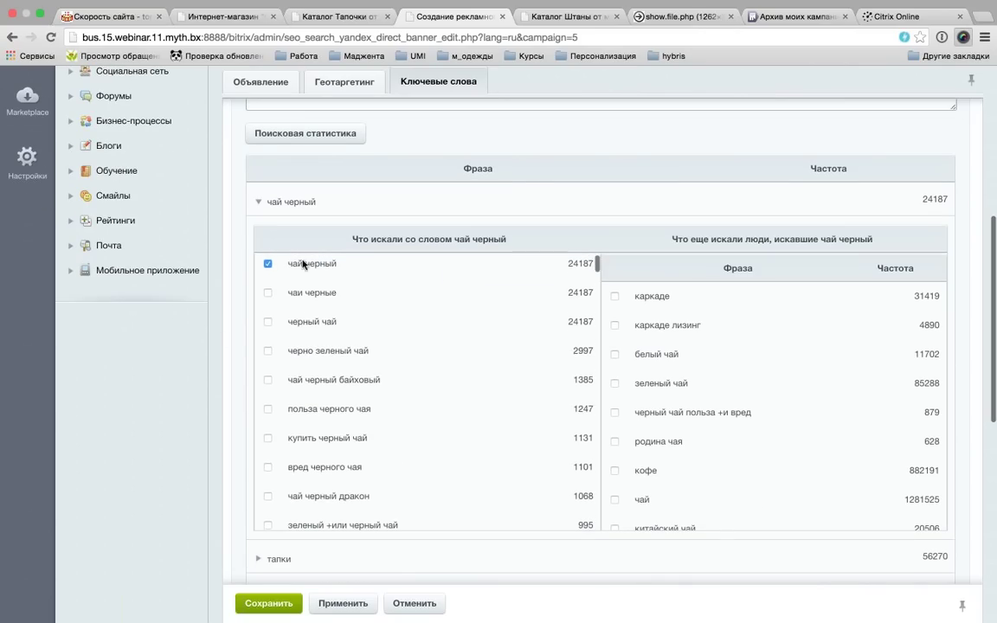
left_click(258, 205)
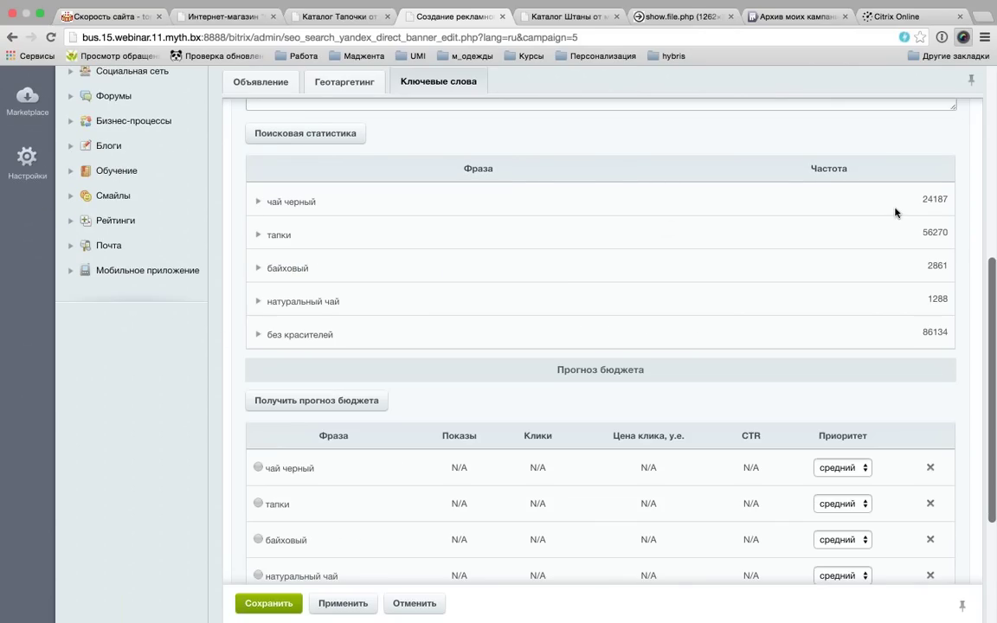
left_click_drag(949, 201, 927, 201)
- Add the related queries "чаи черные", "черный чай", "черно зеленый чай" and "чай черный байховый" to the keywords
left_click(258, 202)
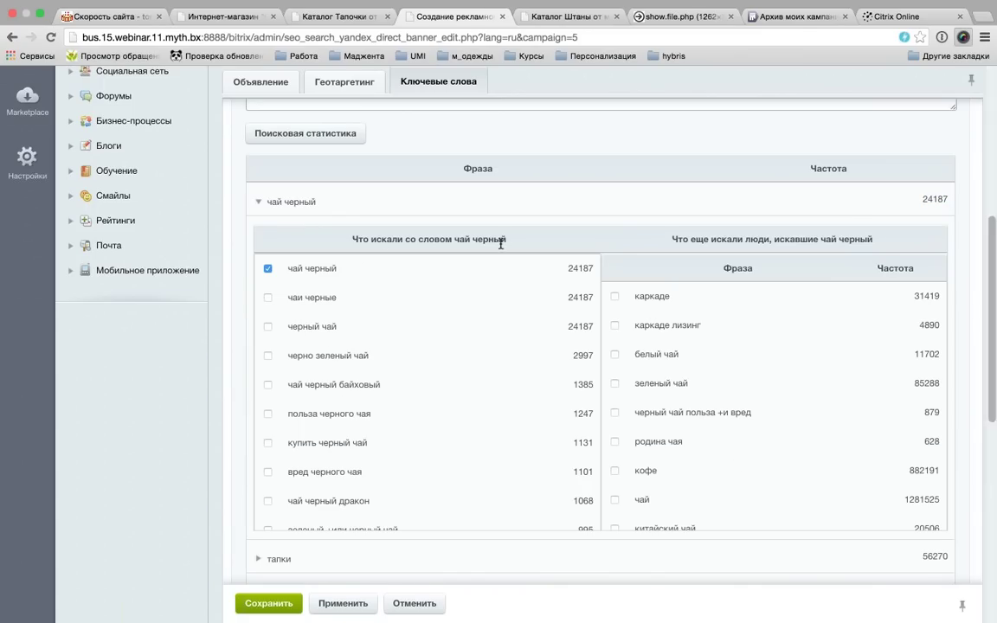
left_click(267, 297)
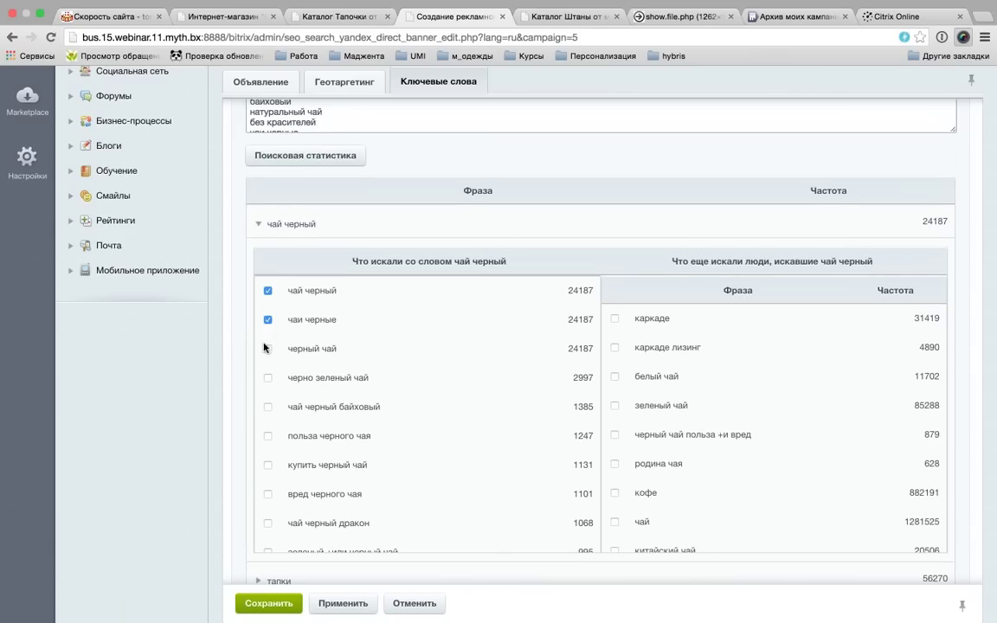
left_click(267, 349)
left_click(267, 400)
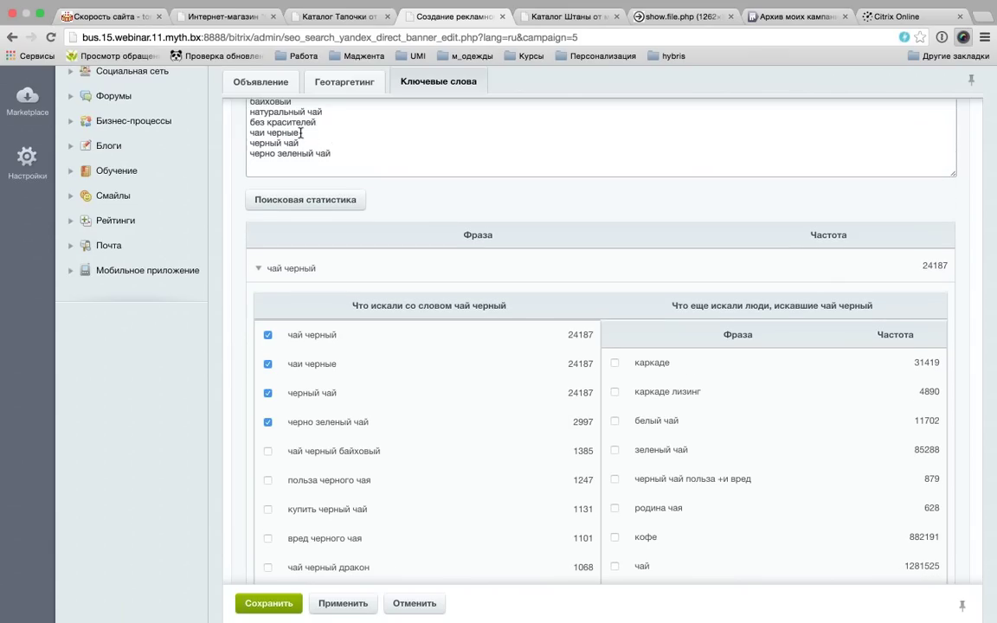
scroll(365, 149, "up", 2)
left_click(268, 513)
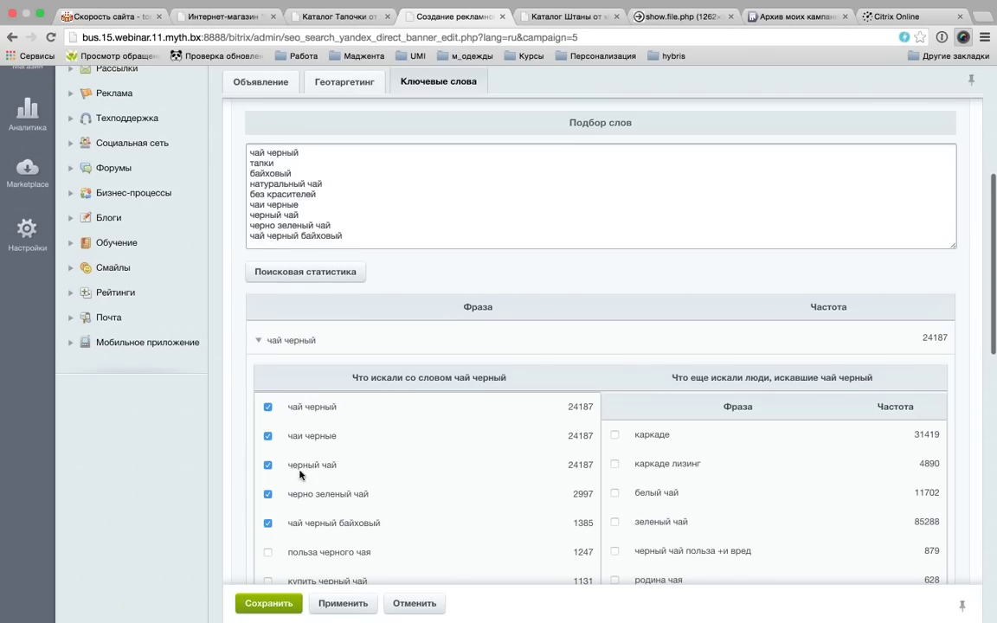
- Add "каркаде" and "каркаде лизинг" from the other queries of people who searched for "чай черный"
scroll(379, 339, "down", 1)
scroll(545, 402, "down", 3)
scroll(692, 334, "down", 5)
scroll(676, 295, "up", 1)
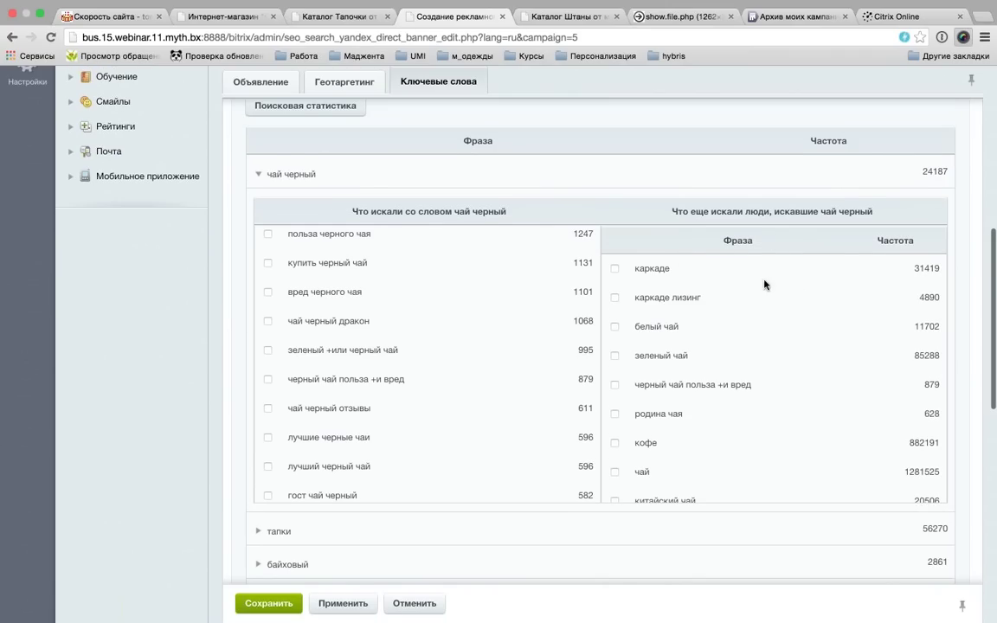
left_click(614, 268)
left_click(615, 320)
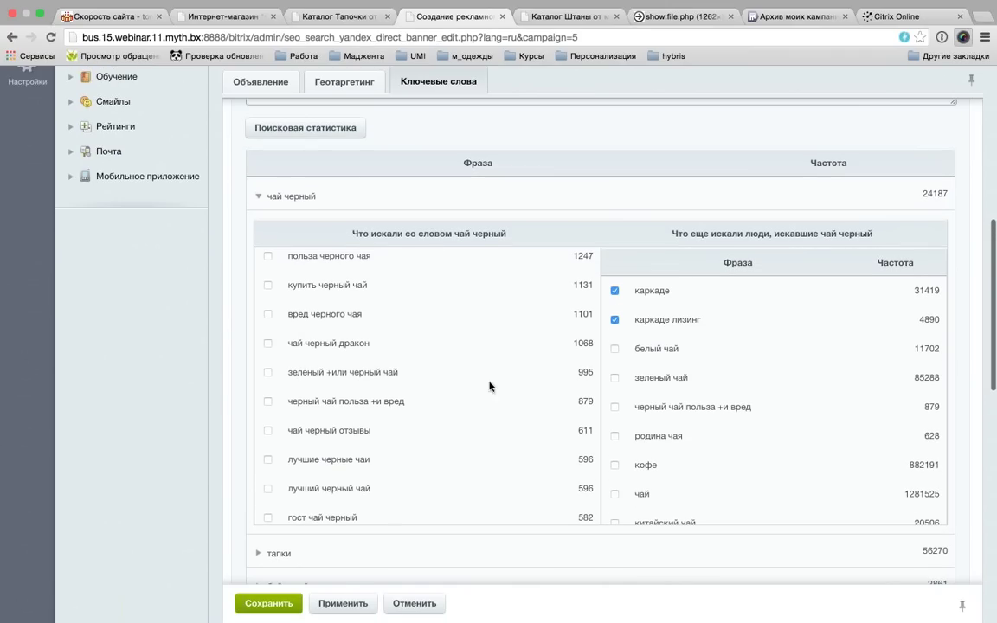
- Examine the related queries for "байховый", then collapse the details of both "байховый" and "чай черный"
scroll(234, 312, "down", 8)
left_click(258, 240)
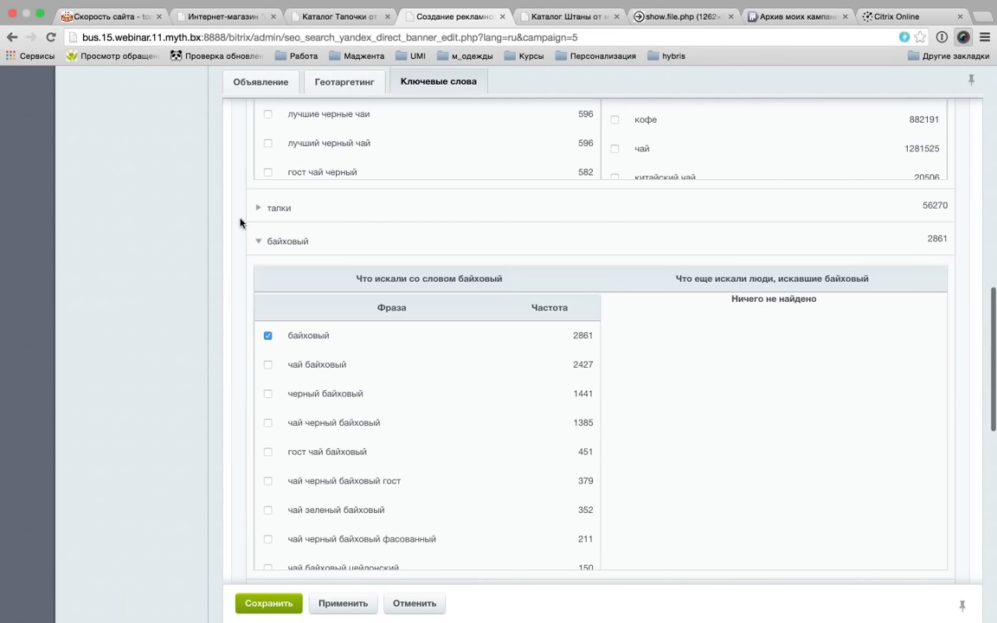
scroll(249, 468, "down", 9)
scroll(251, 390, "up", 8)
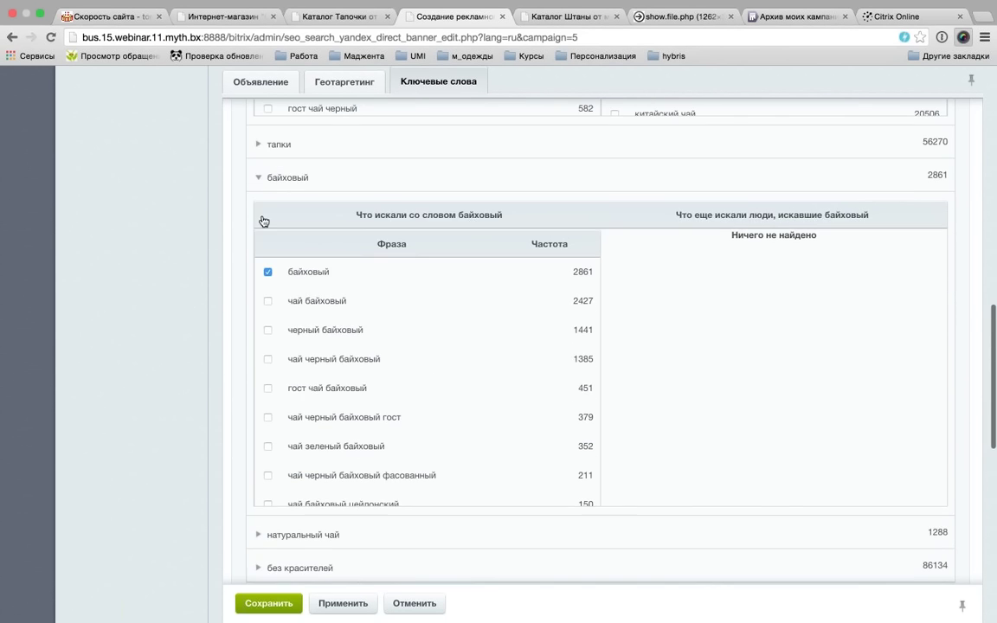
scroll(262, 229, "up", 1)
left_click(261, 240)
scroll(225, 215, "up", 7)
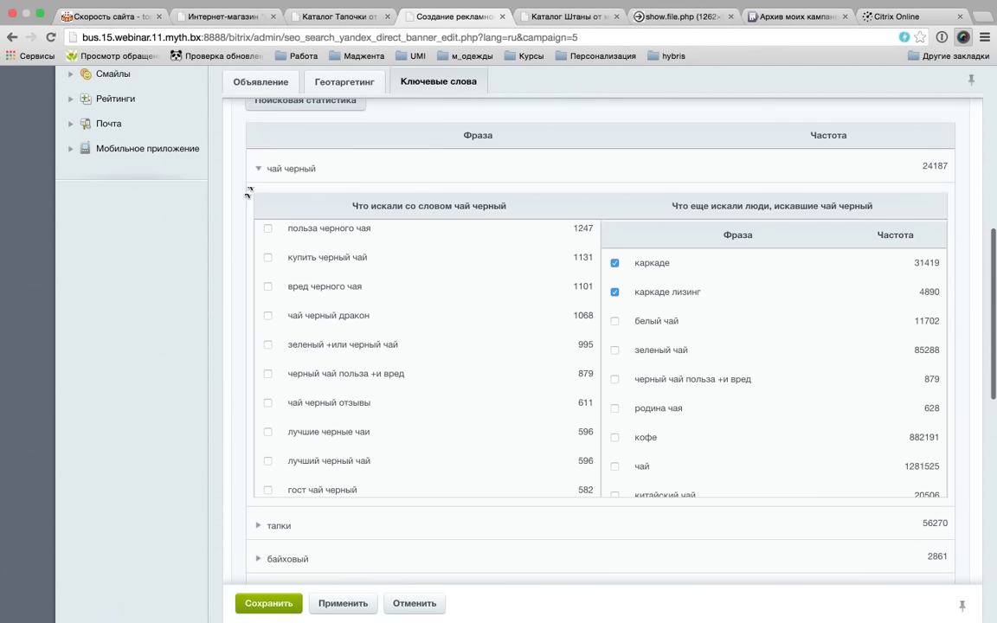
left_click(259, 164)
- Generate the budget forecast for all selected keywords and review it alongside the search statistics
scroll(215, 250, "down", 4)
scroll(230, 254, "up", 1)
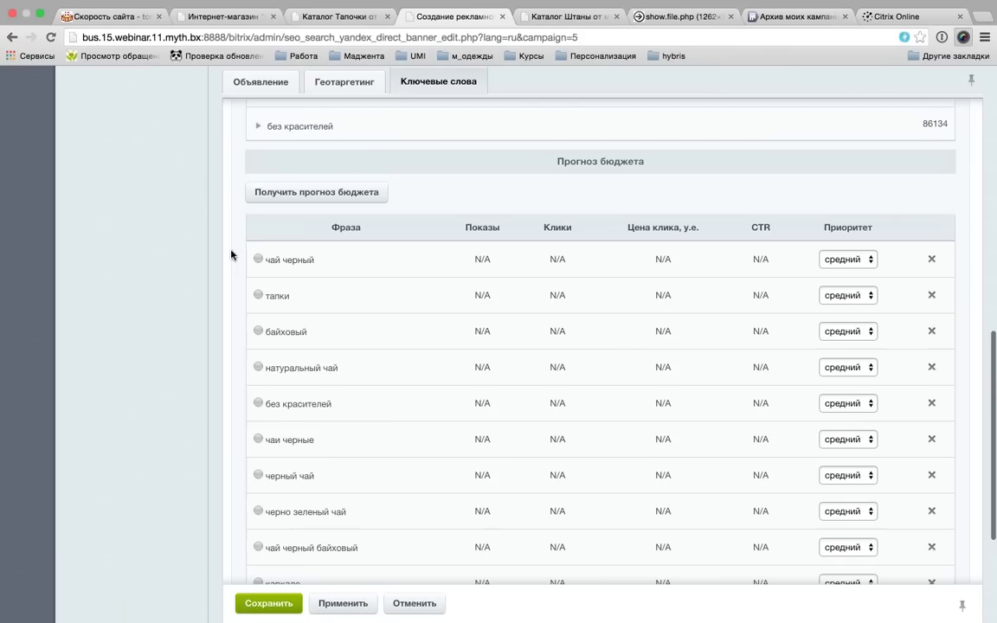
left_click(285, 191)
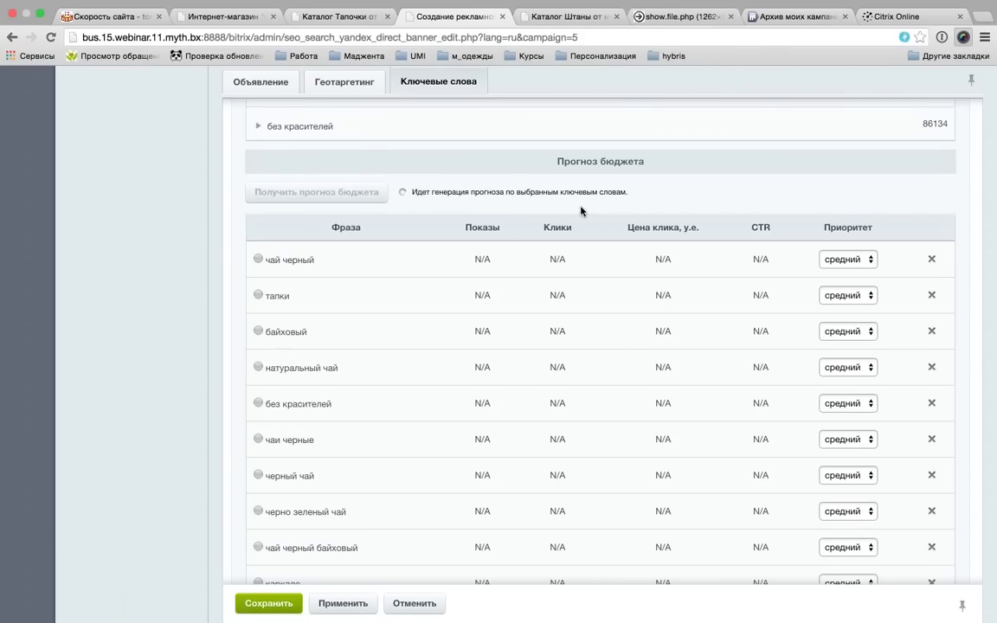
scroll(485, 227, "up", 3)
scroll(491, 235, "up", 1)
scroll(491, 234, "down", 1)
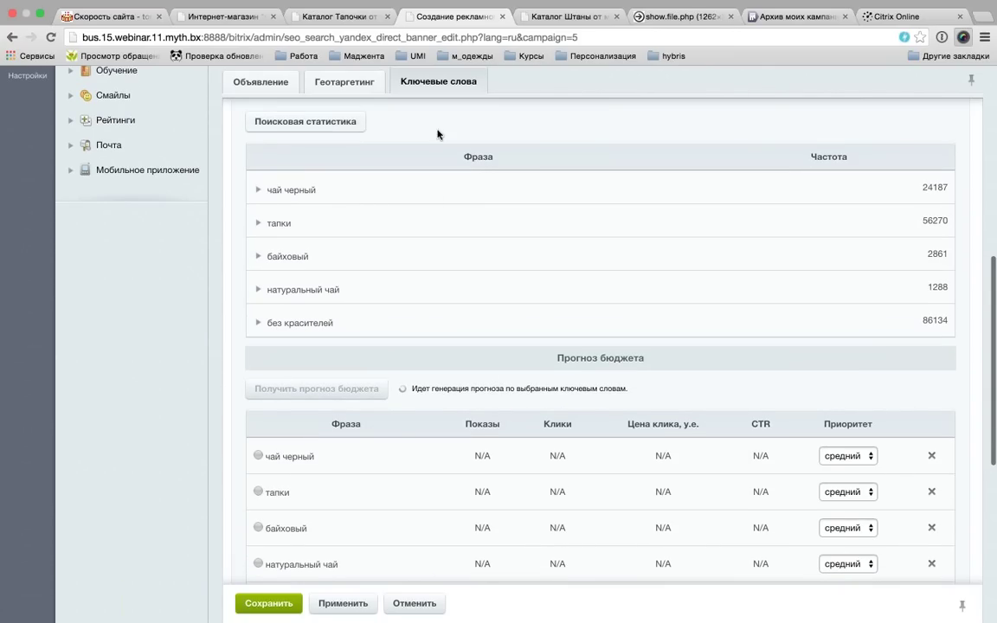
scroll(612, 384, "down", 3)
scroll(612, 383, "up", 2)
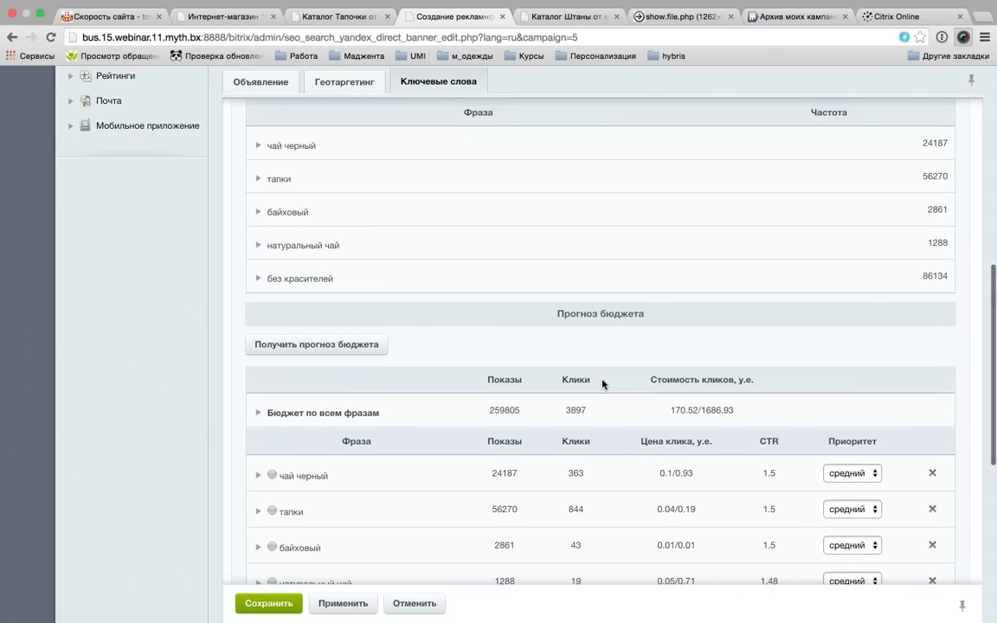
scroll(536, 388, "up", 1)
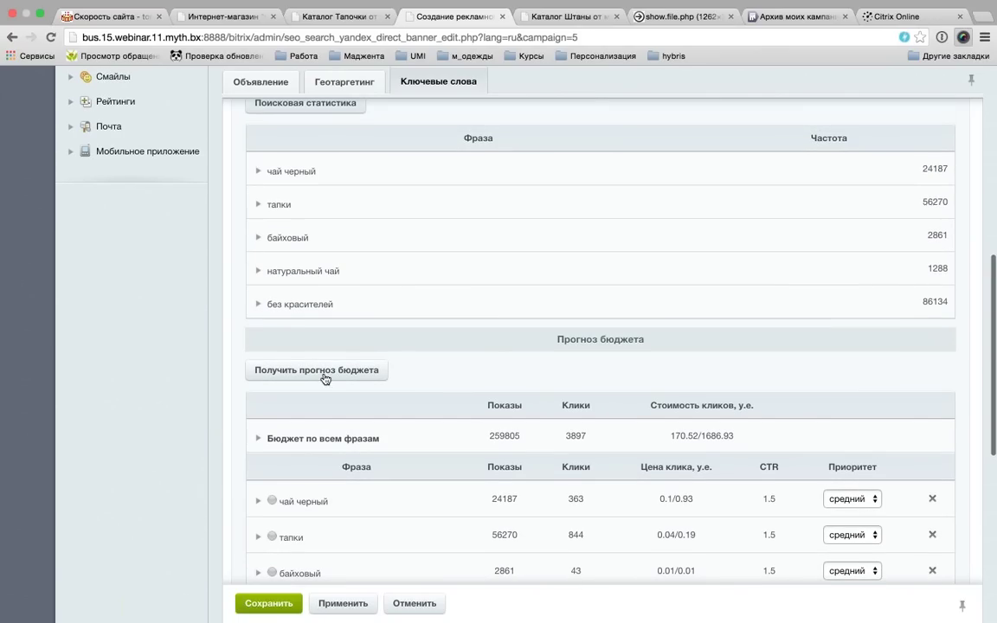
- Examine the budget forecast, expanding the breakdowns for the total across all phrases and for "чай черный"
scroll(294, 316, "down", 4)
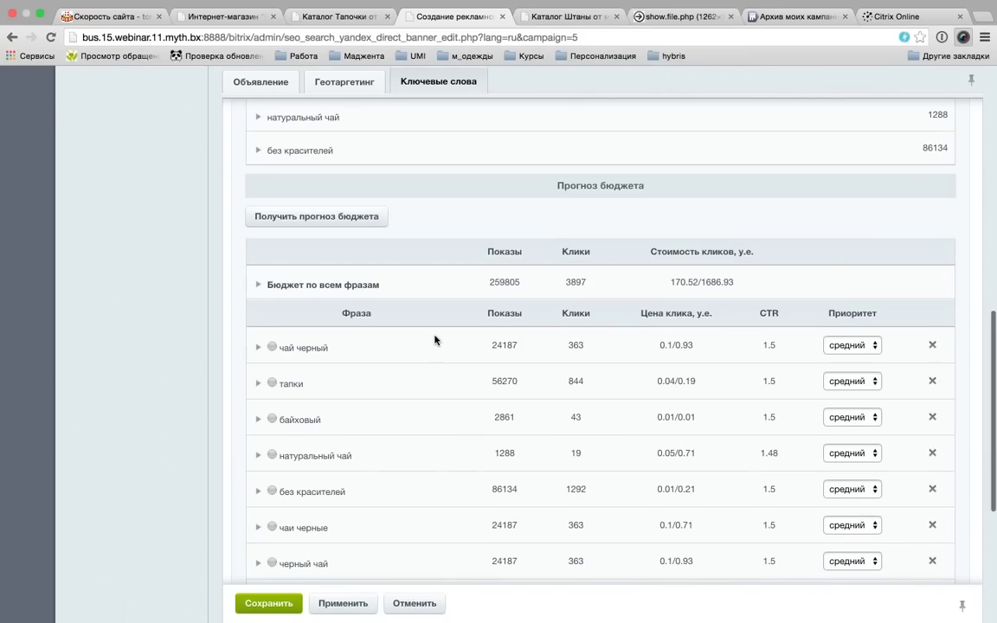
scroll(494, 338, "down", 2)
scroll(485, 277, "up", 3)
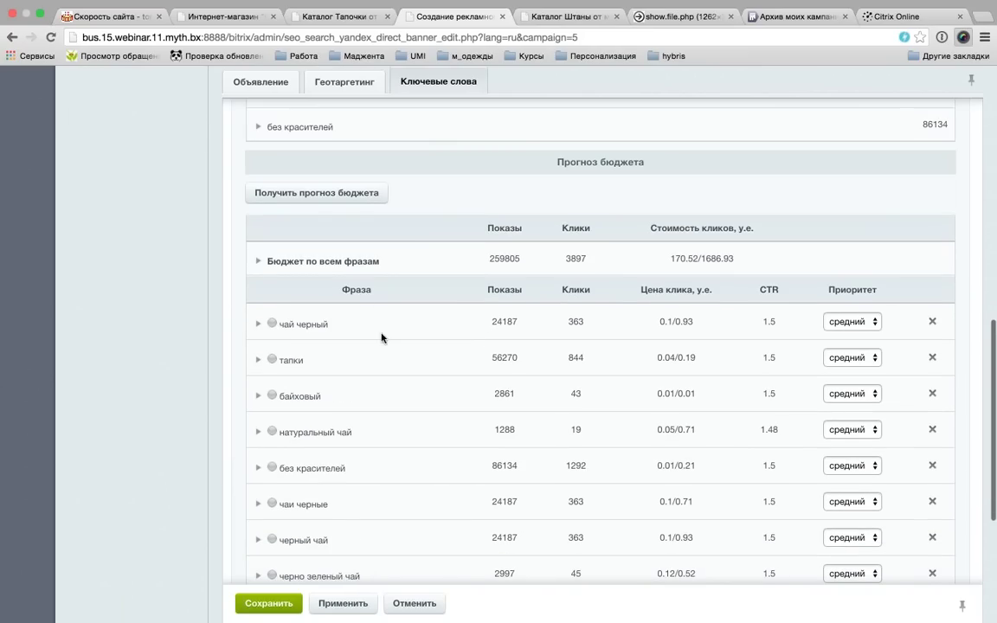
scroll(320, 277, "down", 3)
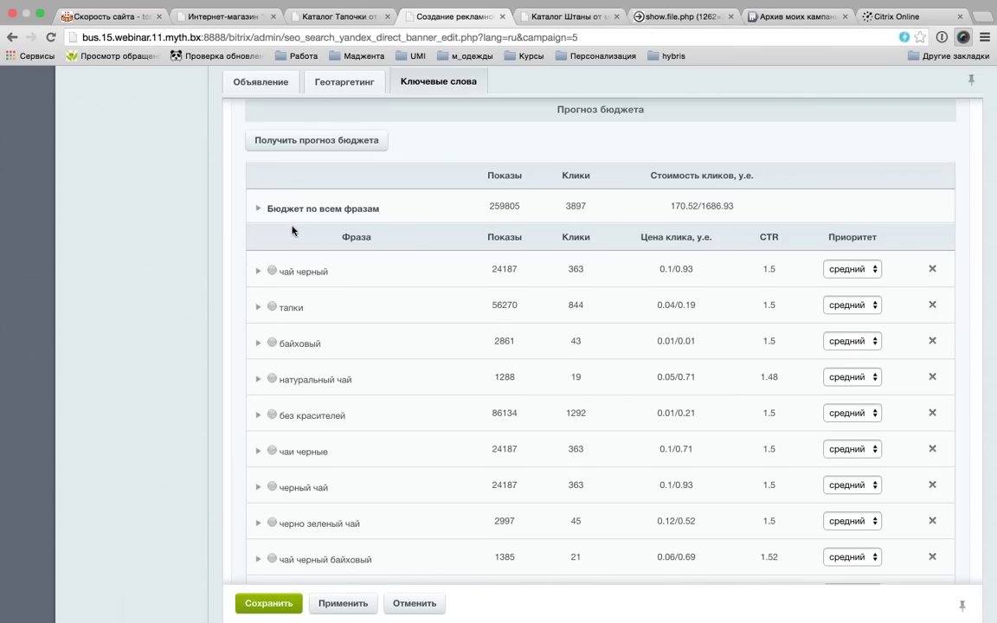
left_click(258, 209)
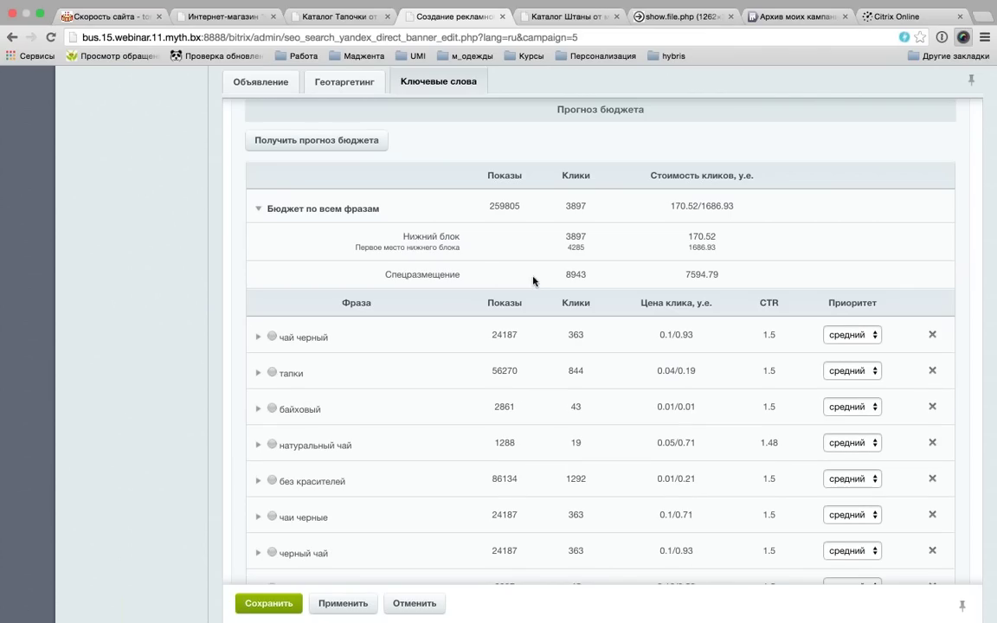
scroll(556, 279, "down", 1)
scroll(556, 279, "down", 2)
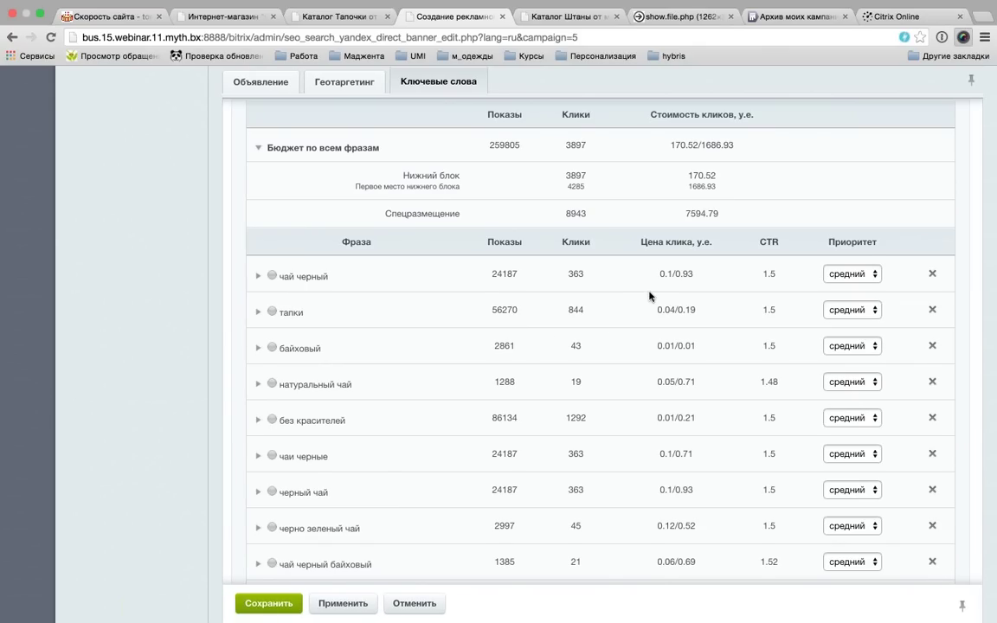
scroll(660, 293, "down", 3)
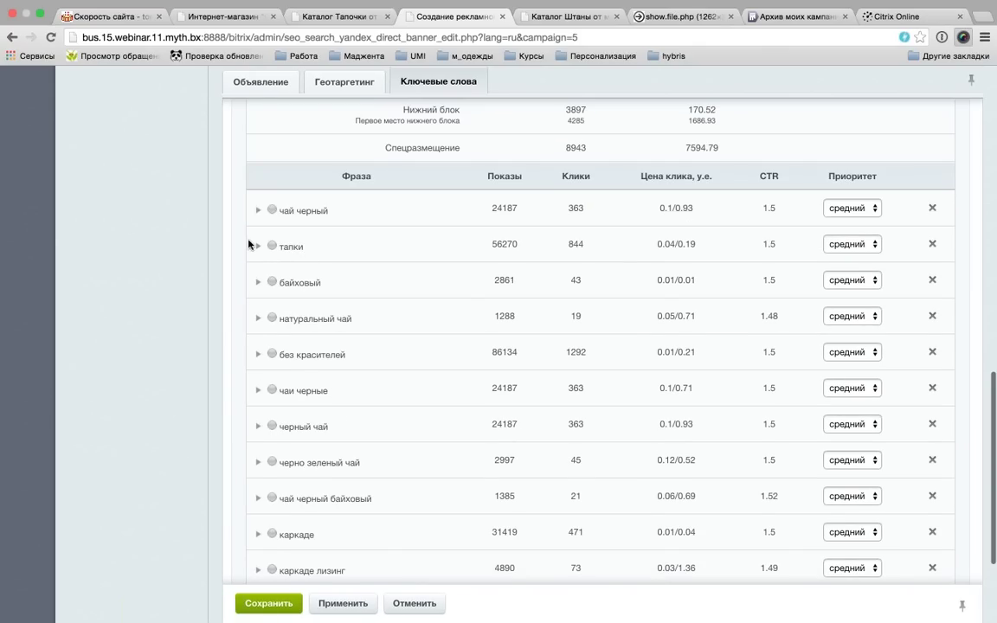
left_click(259, 211)
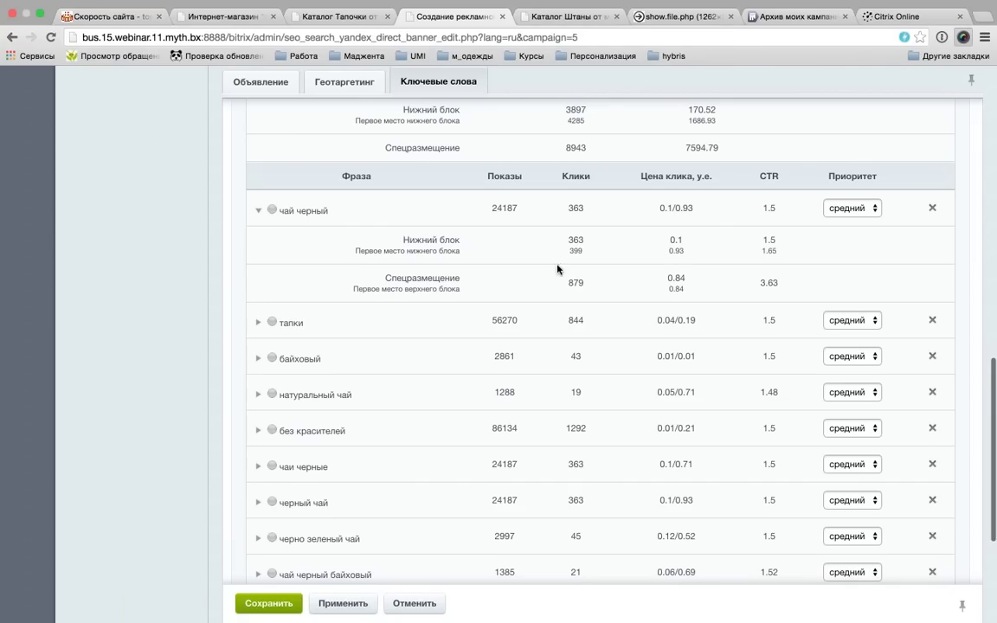
- Go through the priority options низкий, средний and высокий for the phrase "чай черный"
left_click(850, 208)
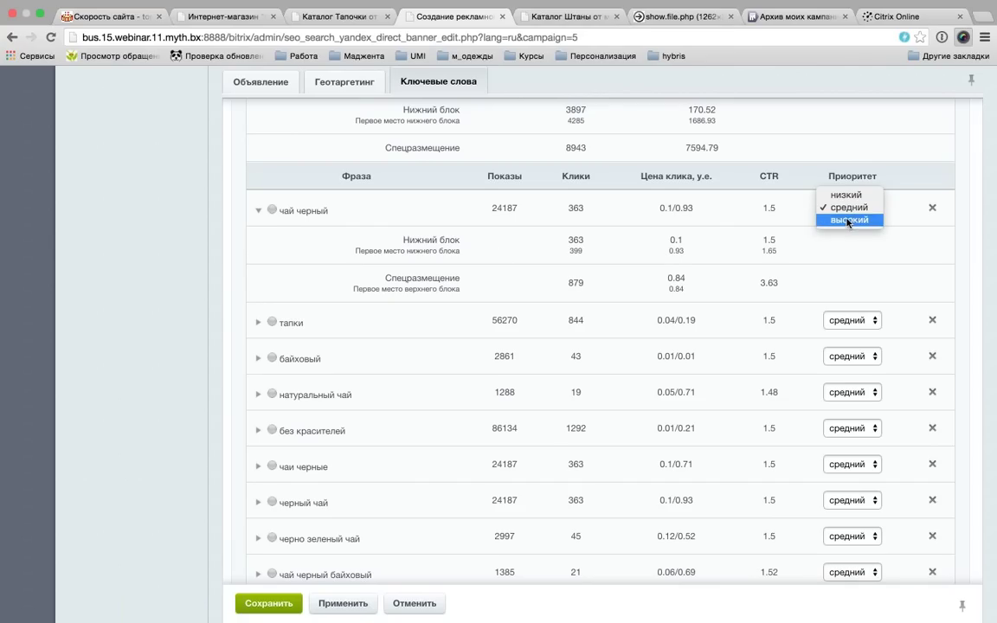
left_click(850, 221)
left_click(849, 207)
left_click(846, 201)
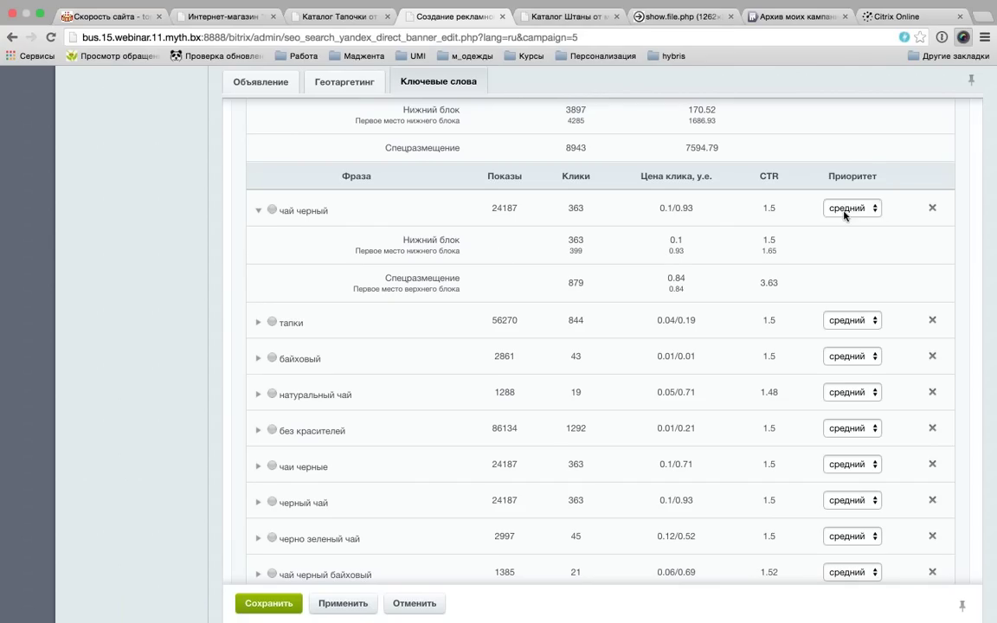
left_click(848, 208)
left_click(850, 194)
left_click(851, 214)
left_click(848, 219)
- Enter "белый" as a negative keyword for the ad and save the ad
scroll(514, 433, "down", 5)
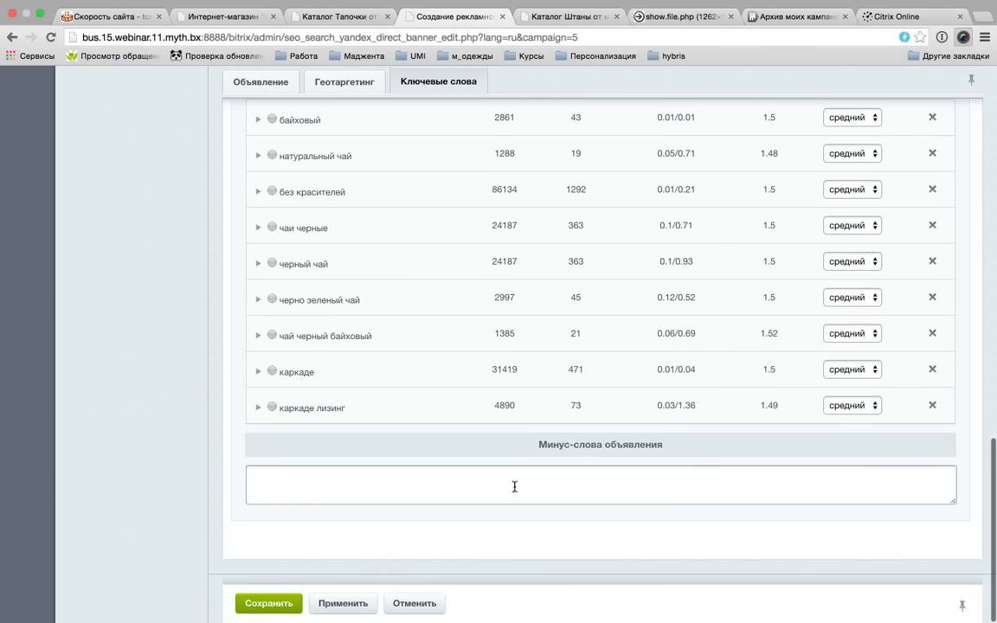
left_click(463, 483)
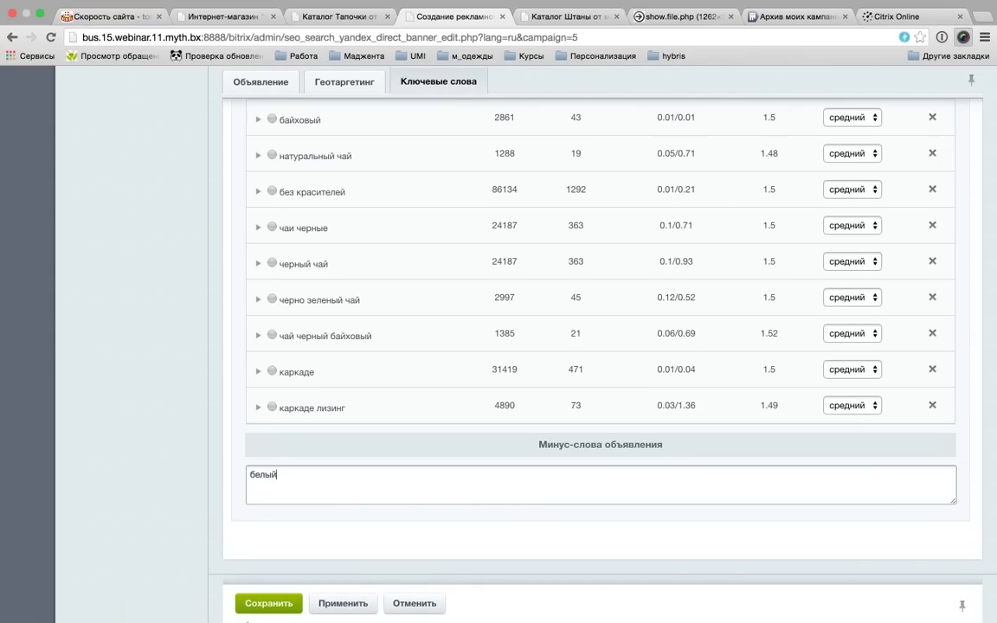
left_click(262, 603)
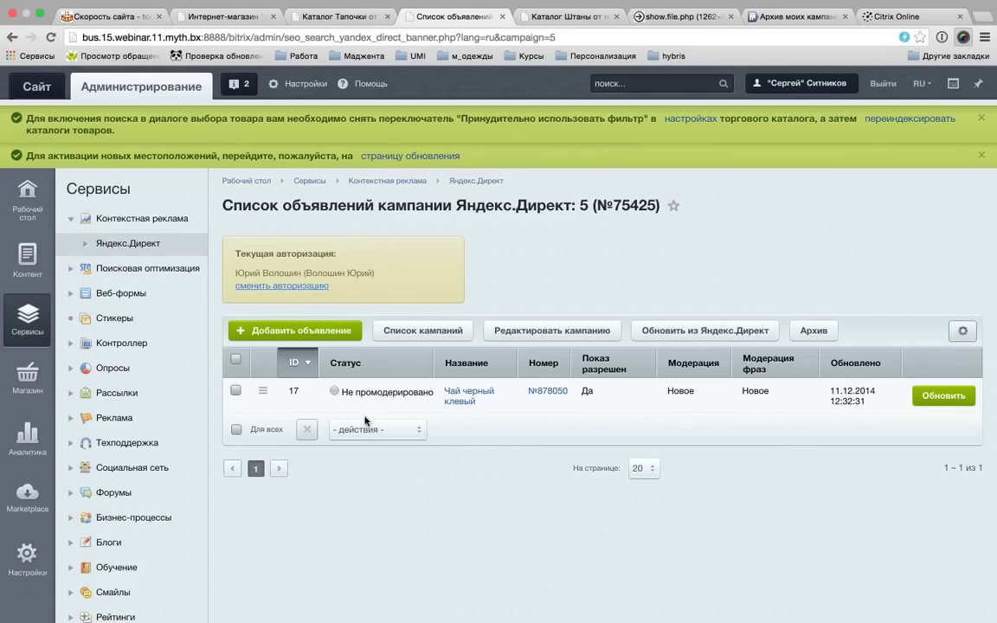
- Open the ad "Чай черный клевый" for editing and link the product "Домашние Тапочки Любимый Спорт" from the Одежда catalog to it
left_click(264, 393)
left_click(286, 419)
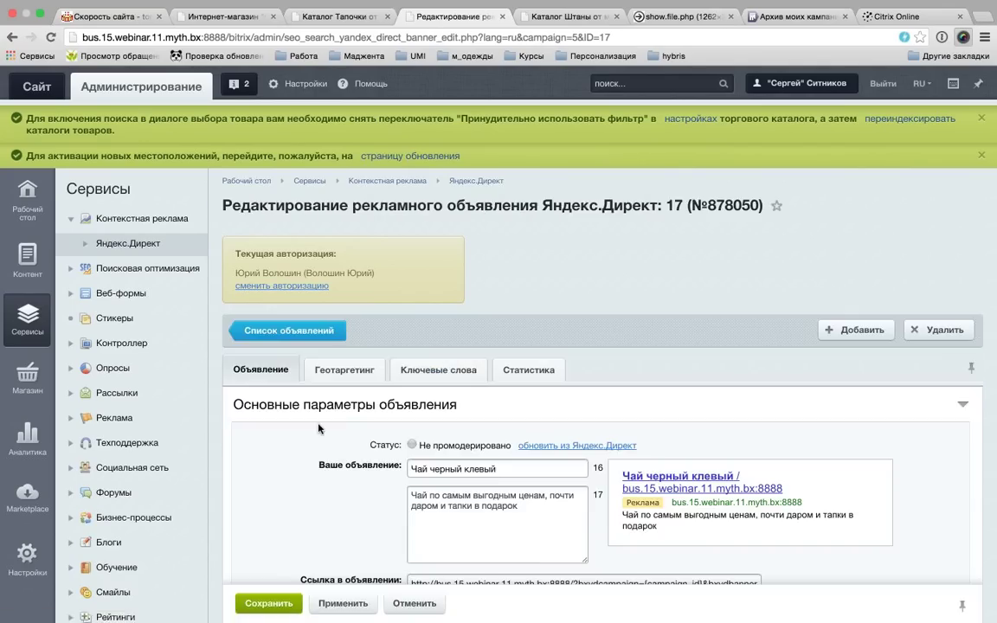
scroll(316, 415, "down", 3)
left_click_drag(316, 461, 401, 462)
left_click(429, 480)
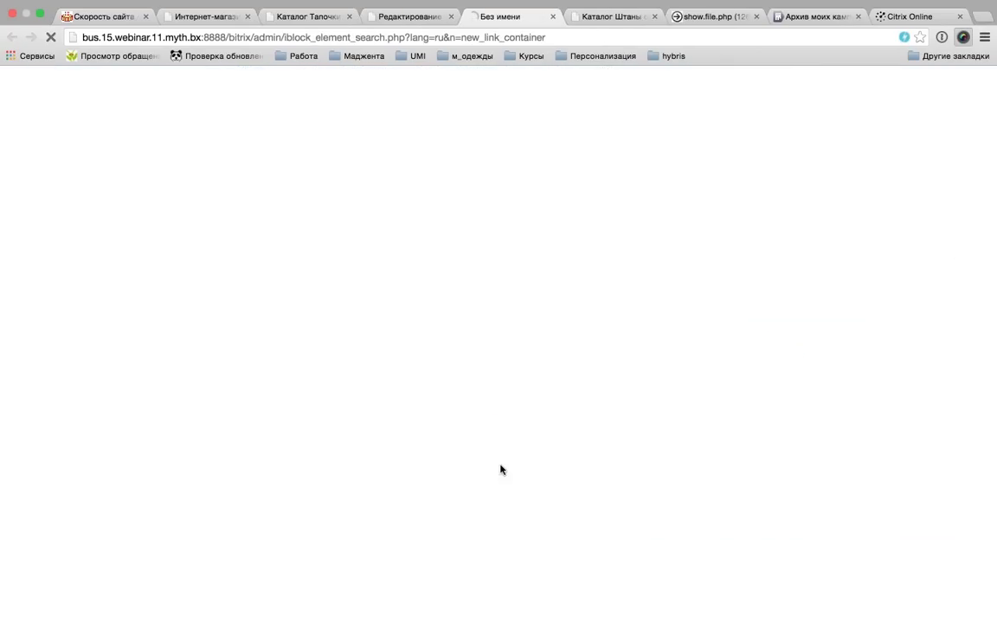
left_click(205, 106)
left_click(198, 118)
left_click(350, 118)
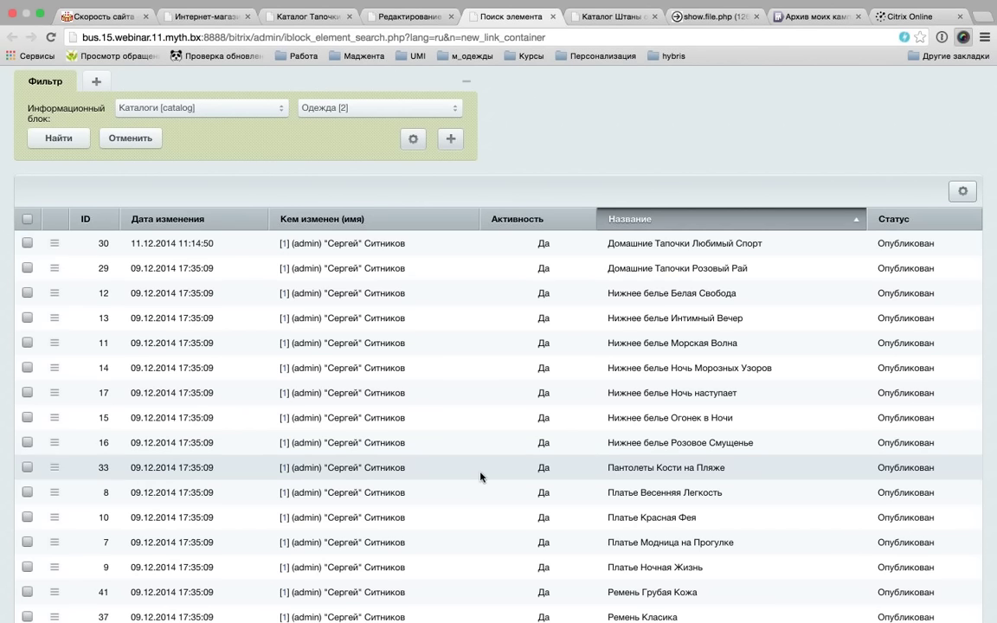
double_click(676, 273)
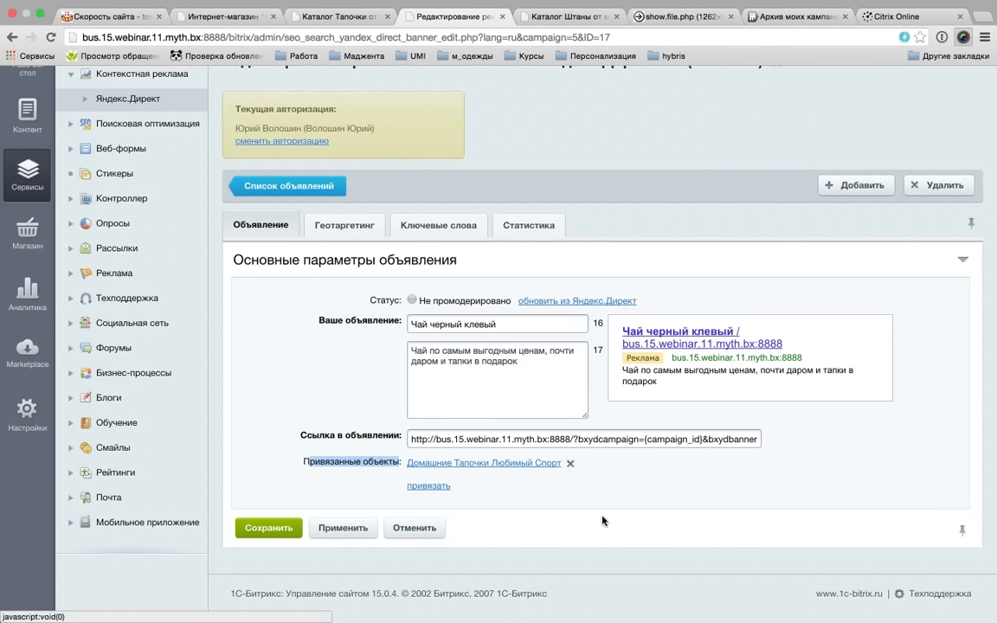
- Apply the linked product to the ad, then save the ad and return to the campaign's ad list
left_click(343, 528)
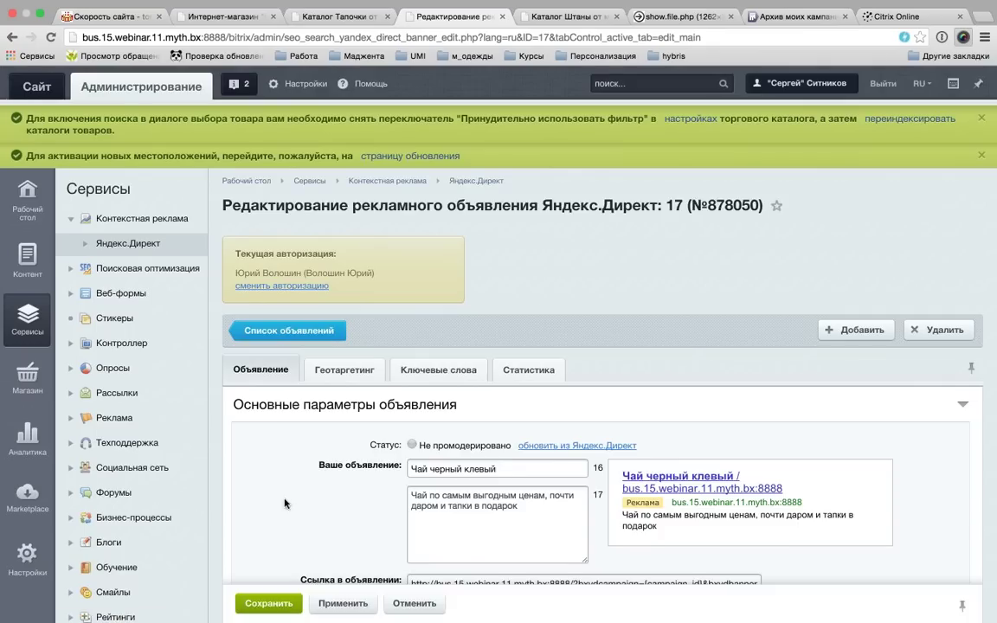
scroll(284, 503, "down", 3)
left_click(268, 531)
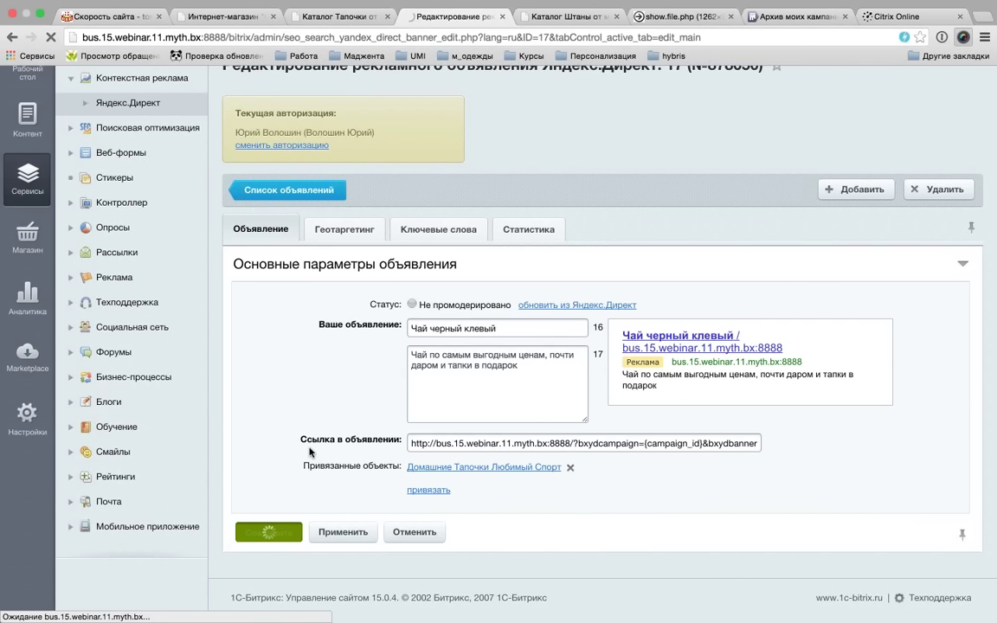
- Switch to the ad statistics mockup seo_direct_stat_03.png and examine the running ad's payback, advertising report and sales dynamics
left_click(568, 31)
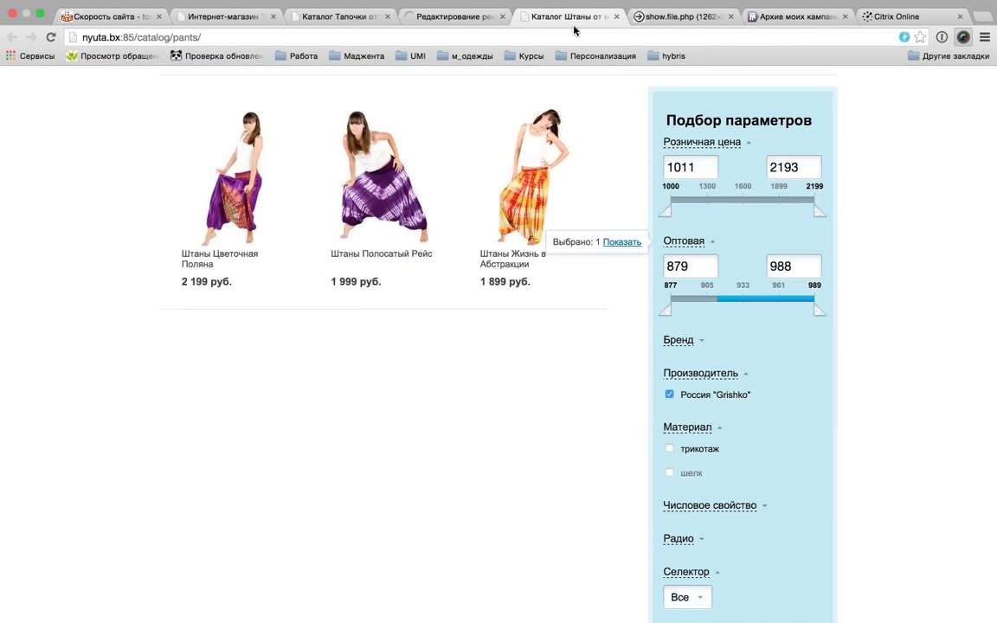
key("ctrl+Tab")
left_click(485, 242)
scroll(542, 266, "up", 2)
scroll(543, 266, "down", 3)
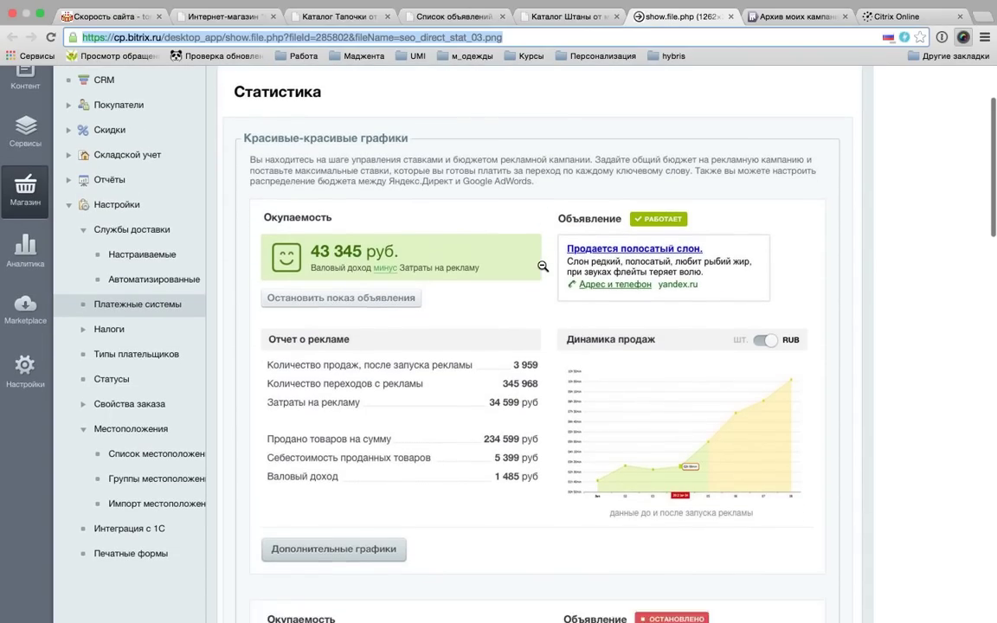
scroll(543, 265, "up", 1)
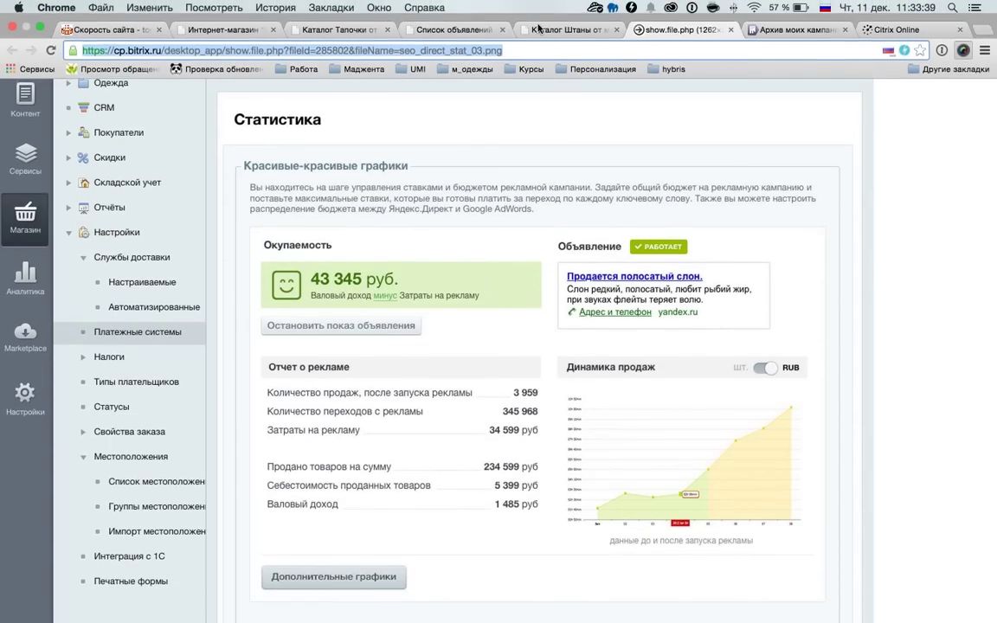
left_click(450, 32)
left_click(671, 38)
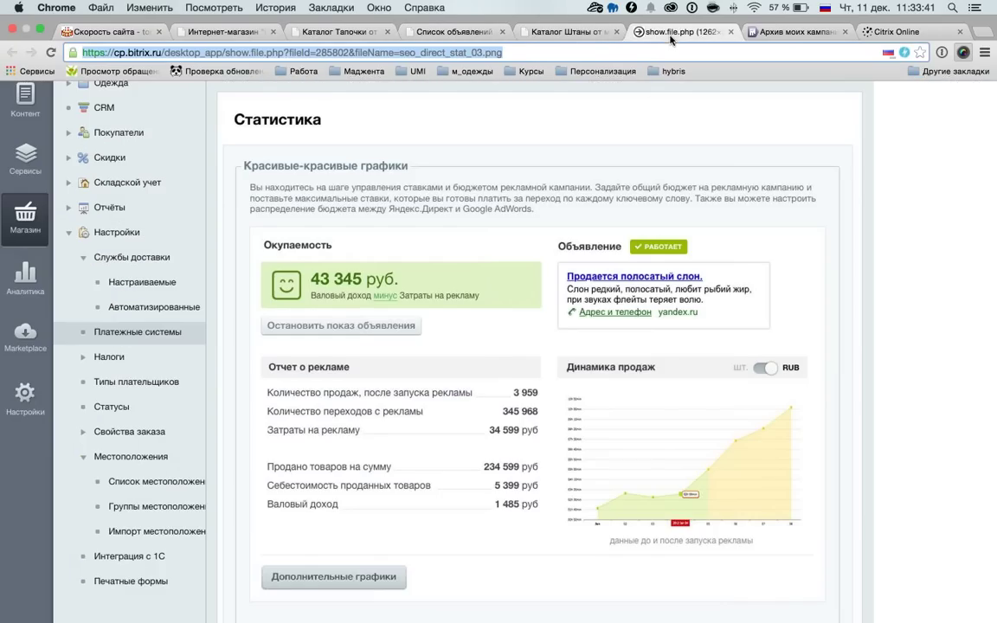
scroll(692, 275, "down", 3)
scroll(693, 275, "up", 2)
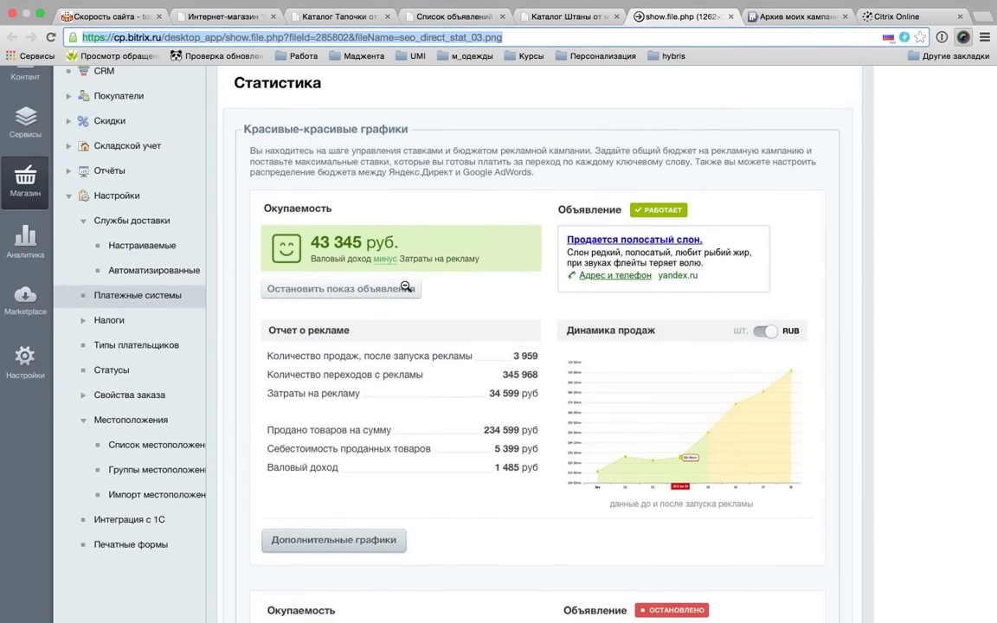
scroll(406, 287, "down", 5)
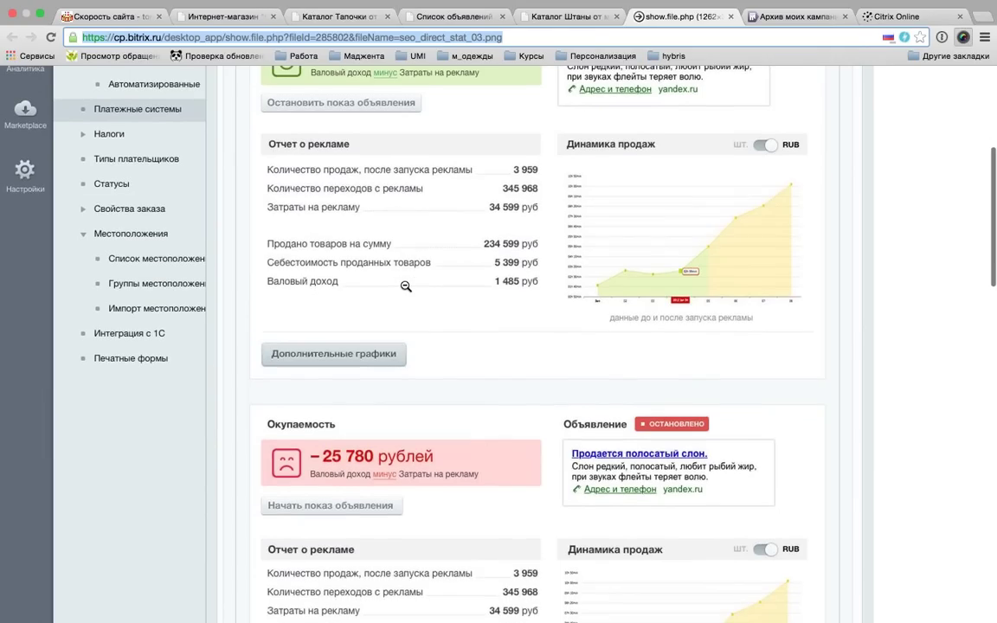
scroll(406, 287, "up", 2)
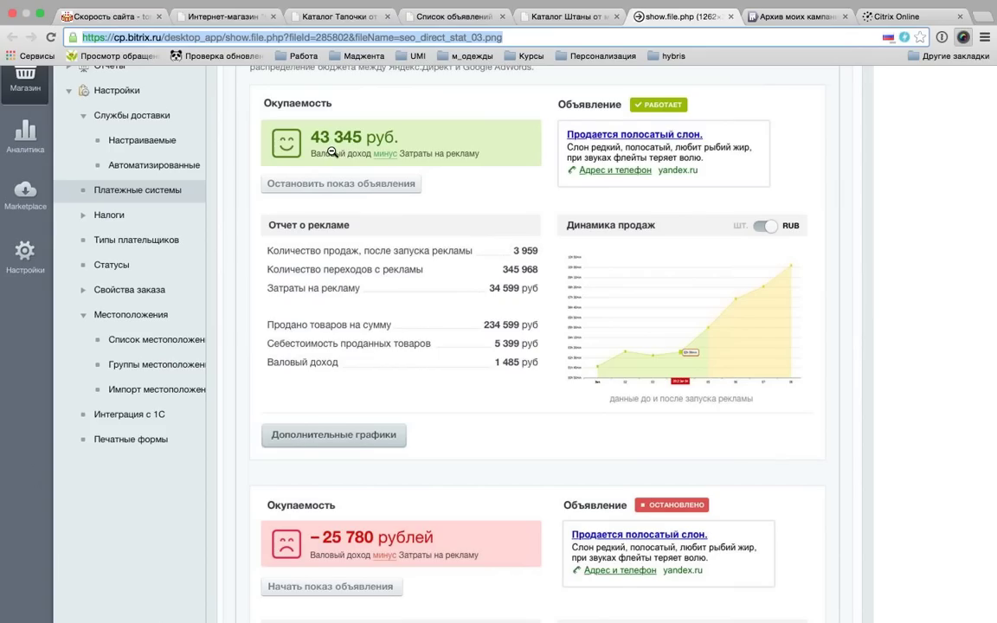
scroll(332, 152, "up", 1)
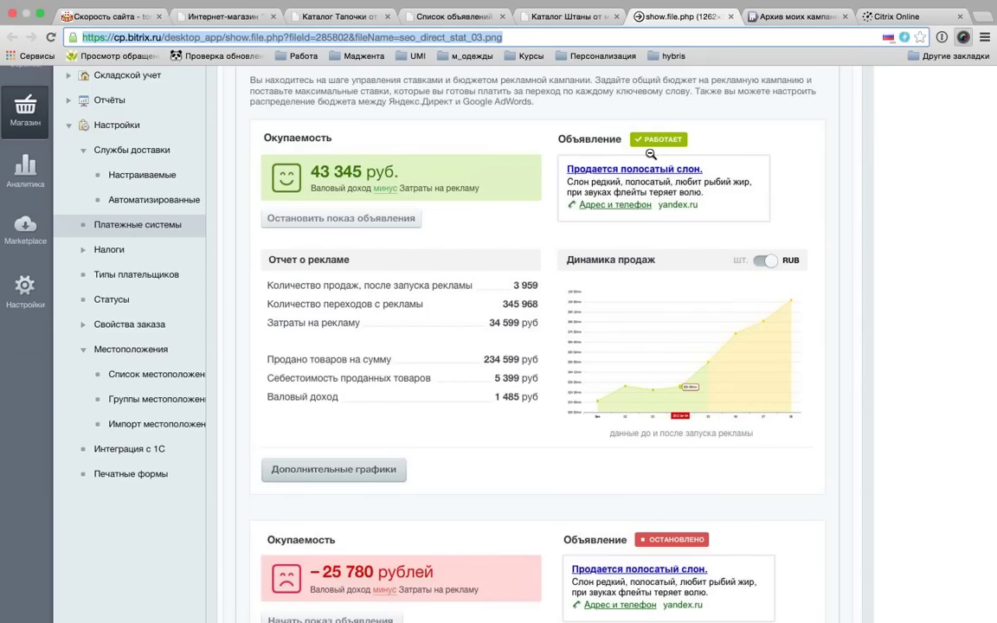
- Examine the stopped ad's payback, report and charts in the mockup, then return to the campaign's ad list
scroll(656, 155, "down", 5)
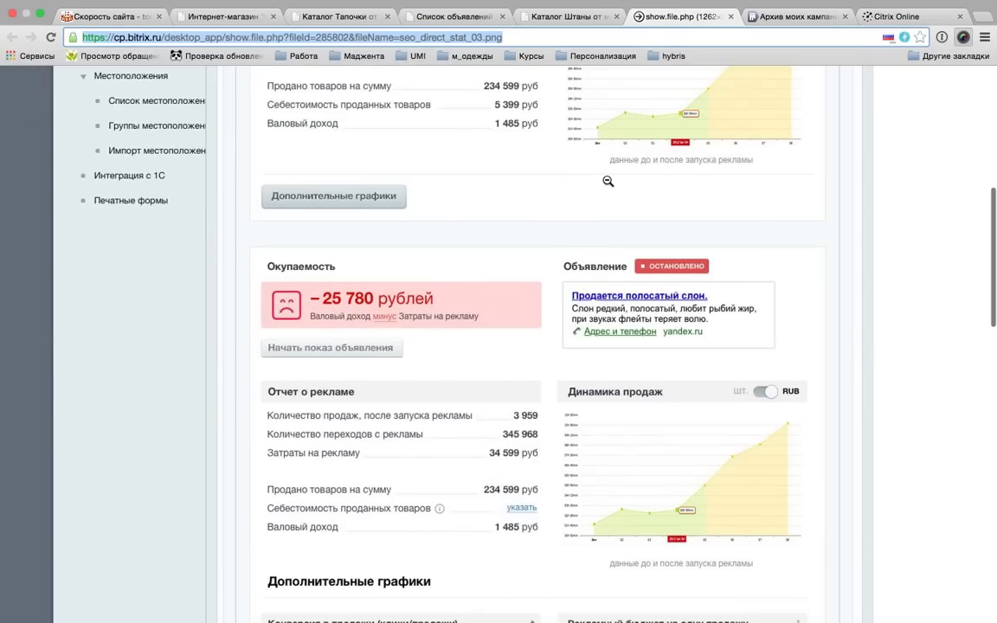
scroll(563, 189, "up", 5)
scroll(393, 394, "down", 5)
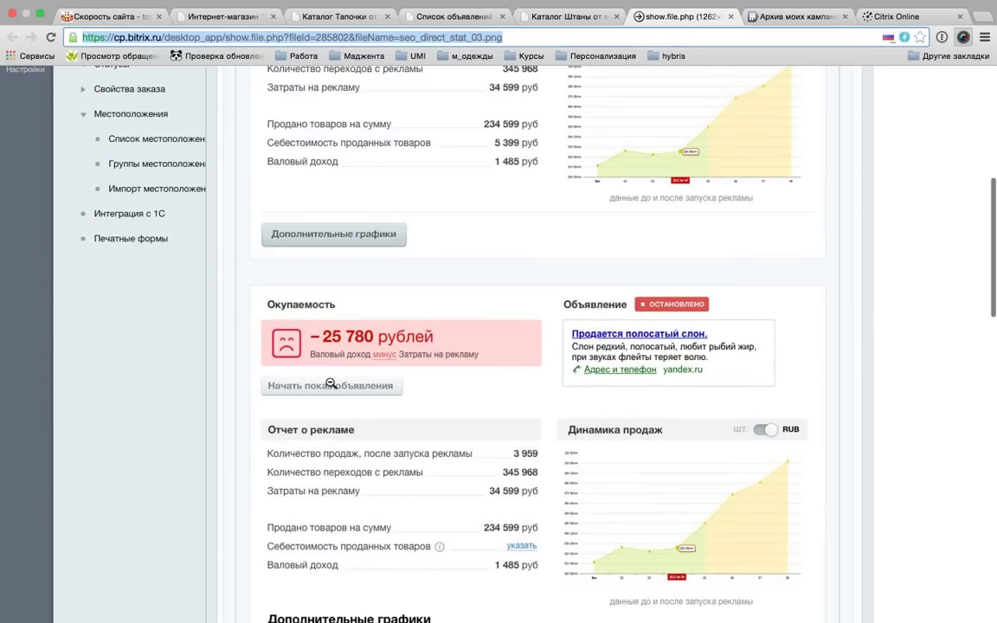
scroll(463, 319, "down", 2)
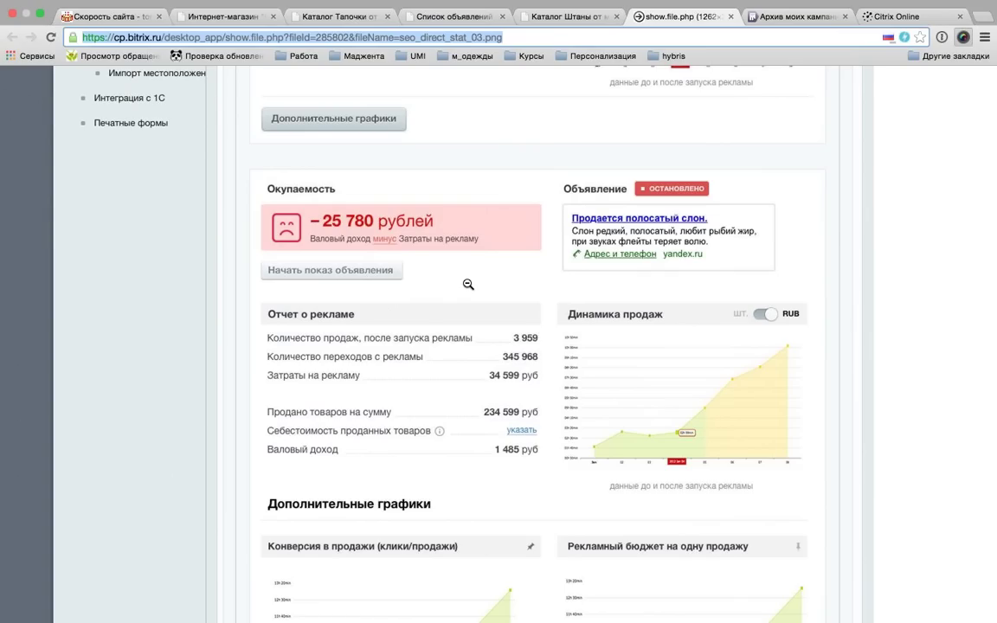
scroll(468, 284, "up", 1)
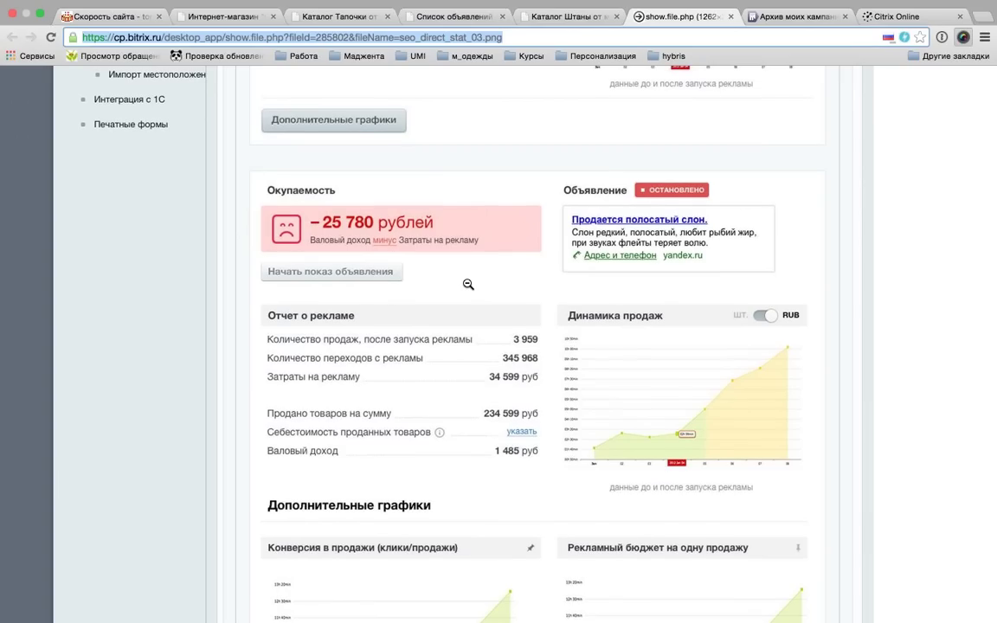
scroll(469, 284, "up", 1)
scroll(468, 284, "up", 2)
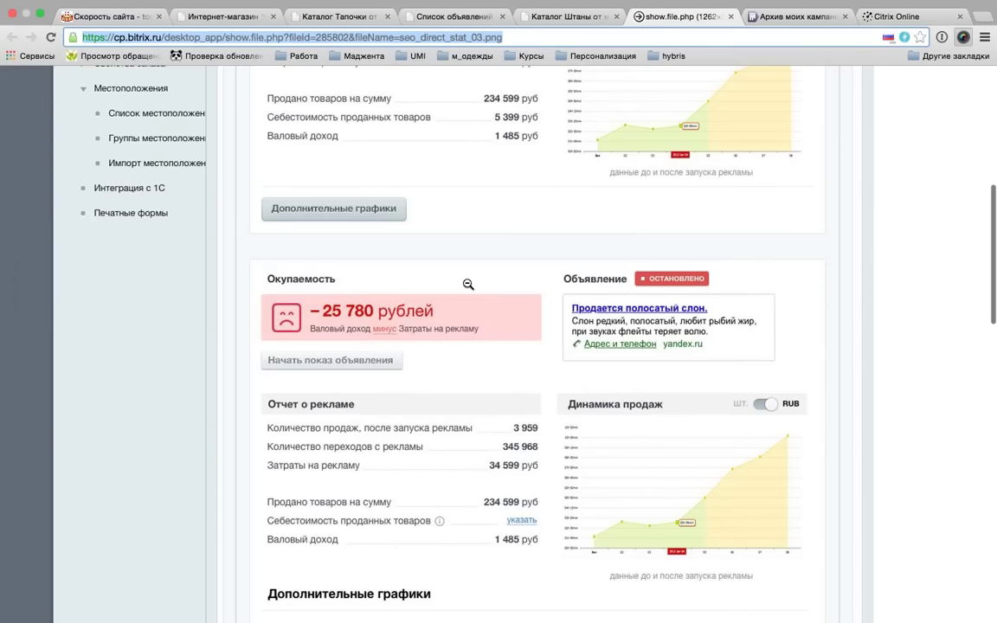
scroll(468, 284, "up", 1)
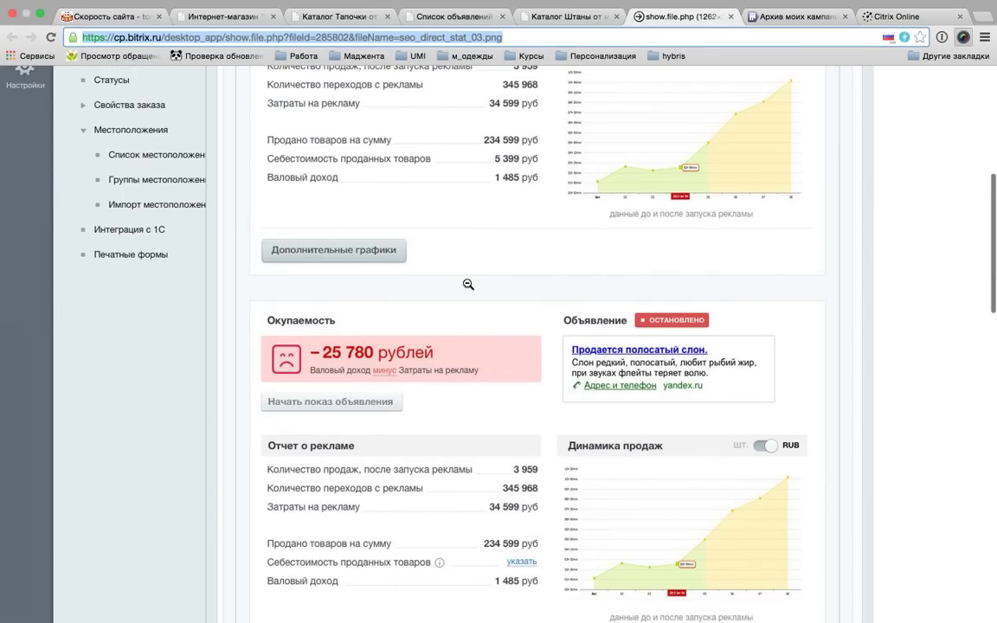
scroll(468, 284, "up", 3)
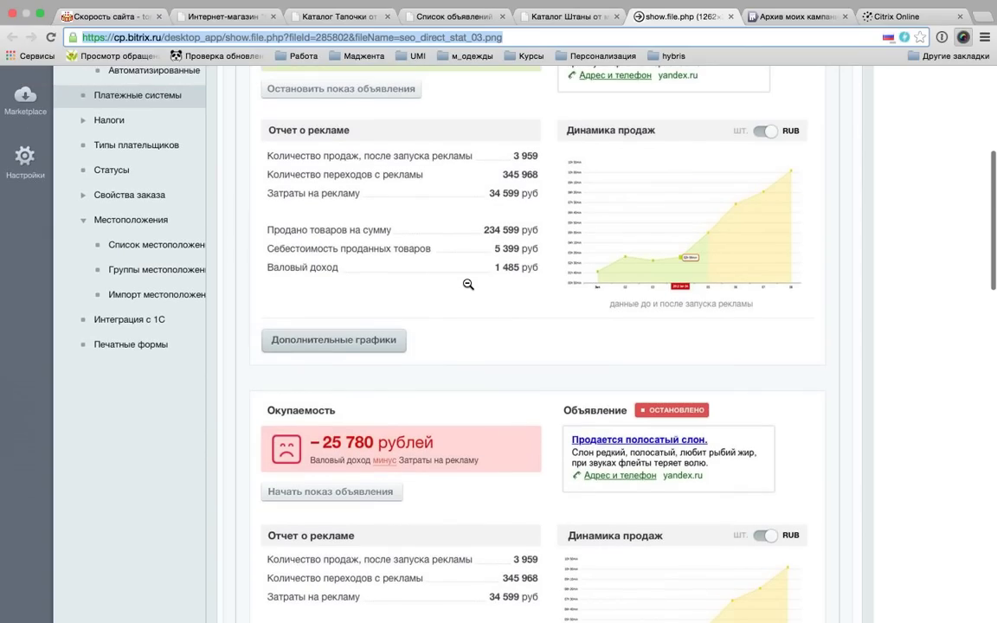
scroll(468, 284, "up", 8)
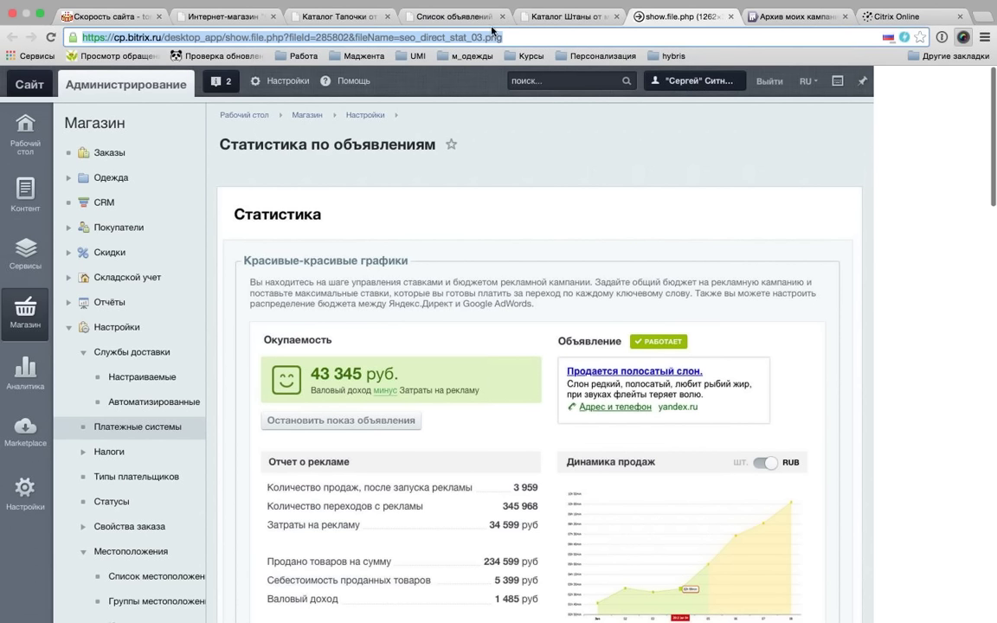
left_click(418, 17)
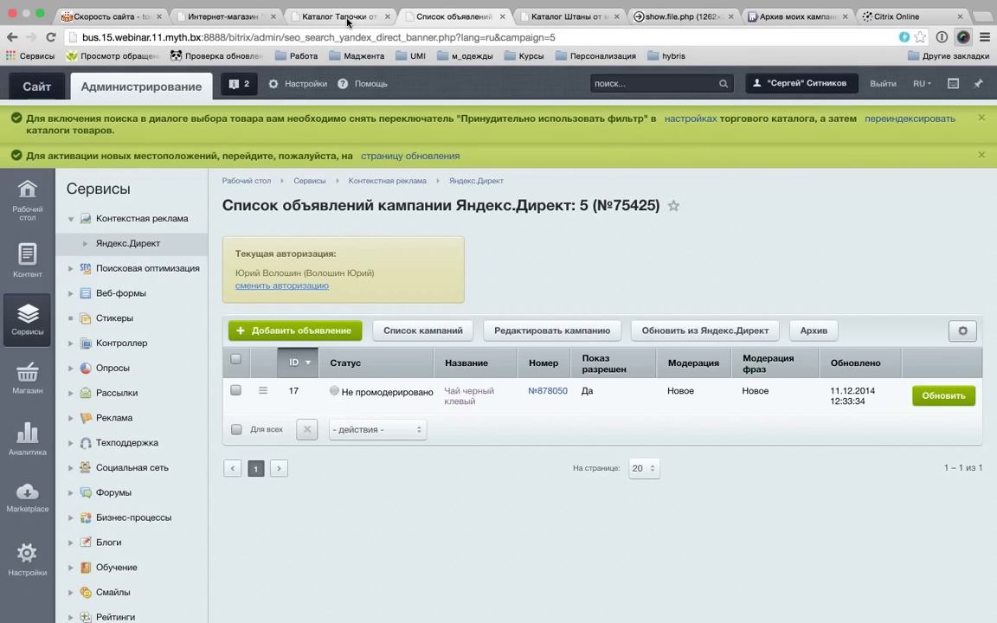
- Update the ad "Чай черный клевый" from Яндекс.Директ in the campaign's ad list
left_click(373, 18)
left_click(421, 17)
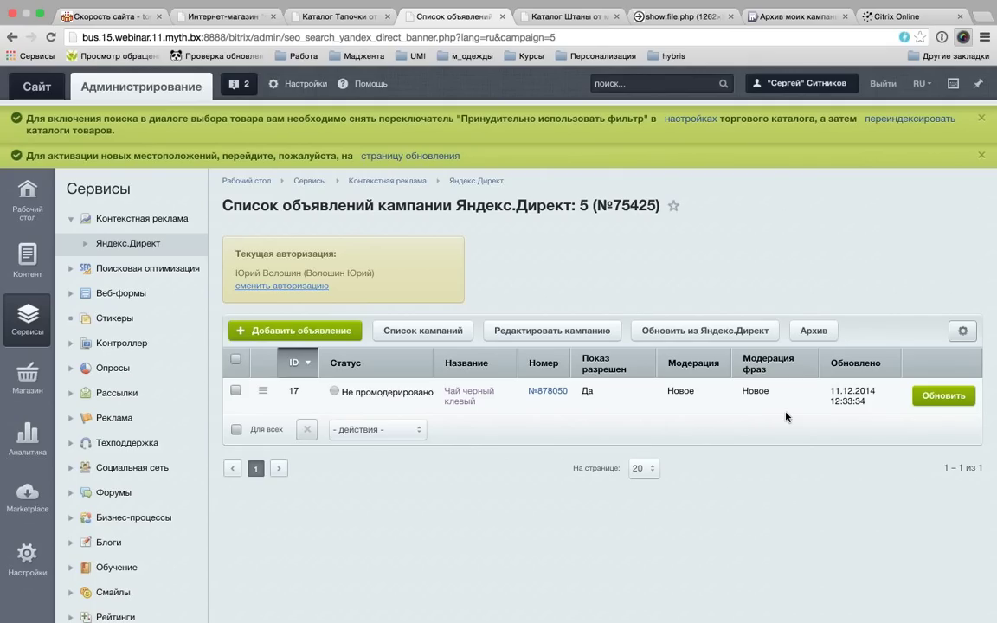
left_click(943, 402)
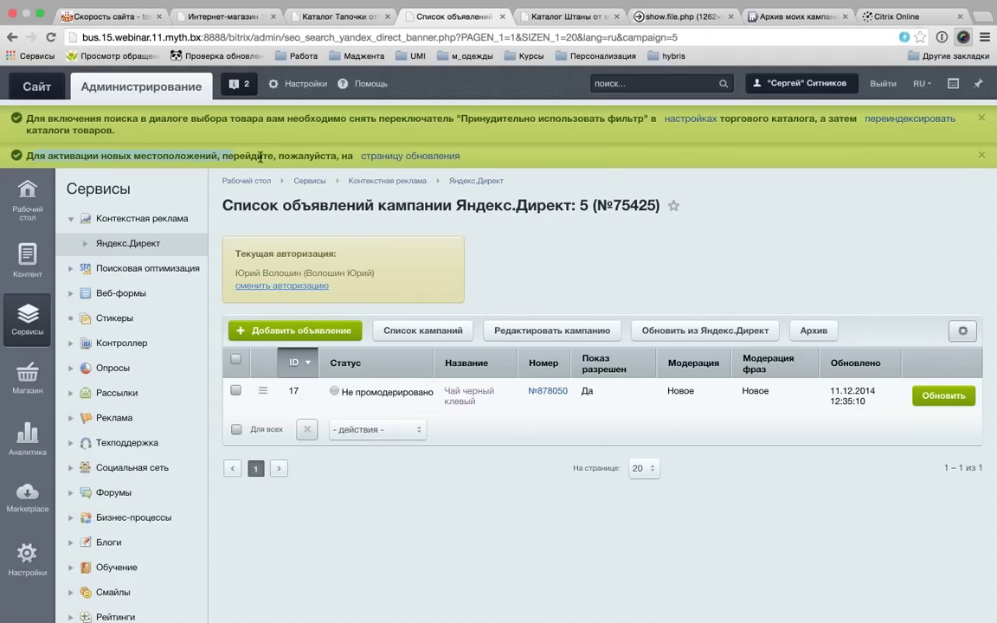
- Open the update page for the new locations and run the migration to Местоположения 2.0
left_click(426, 156)
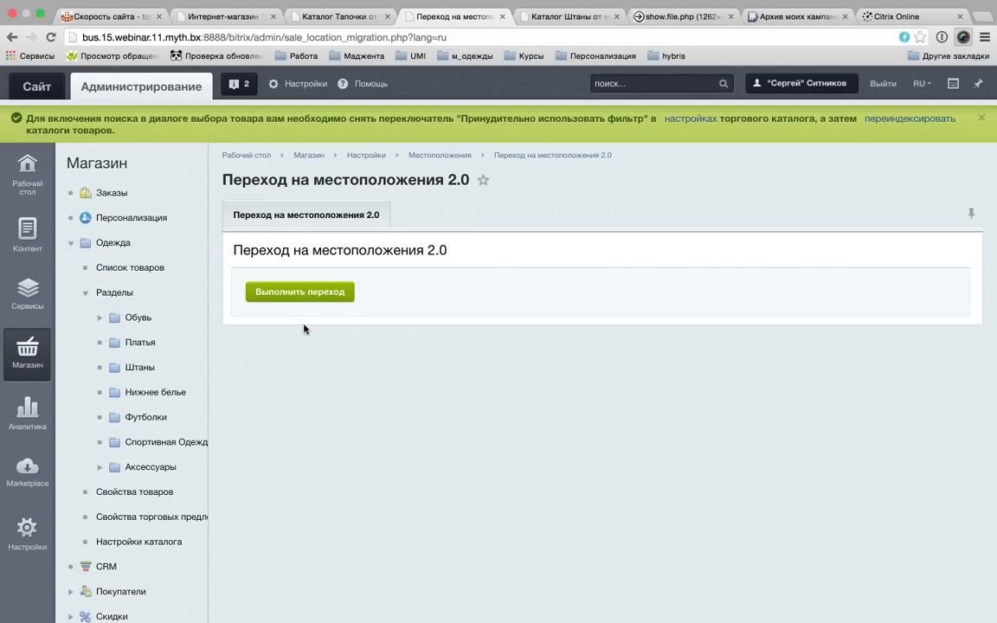
left_click(328, 290)
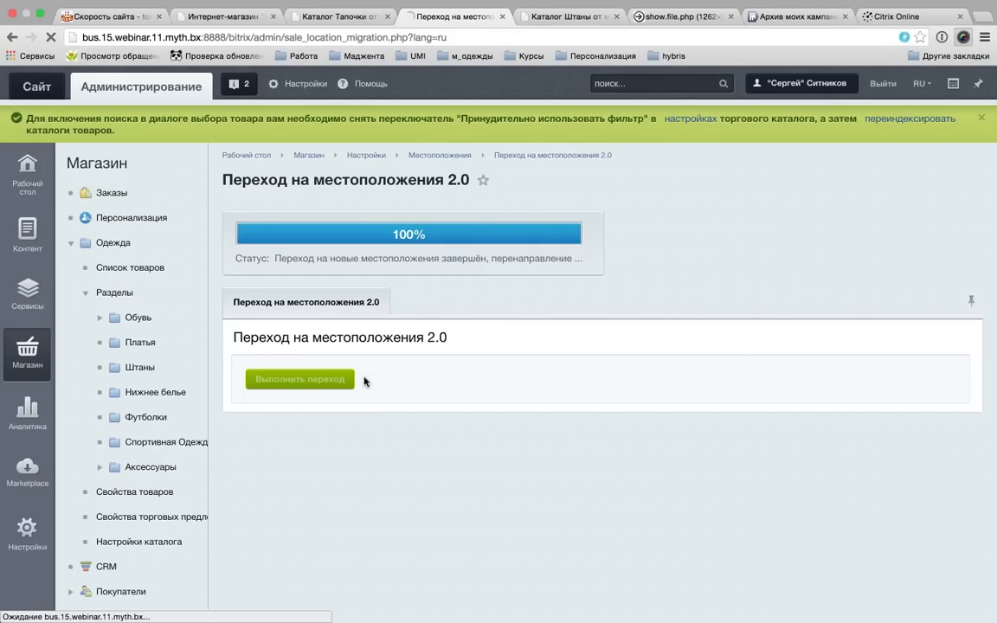
scroll(182, 312, "down", 1)
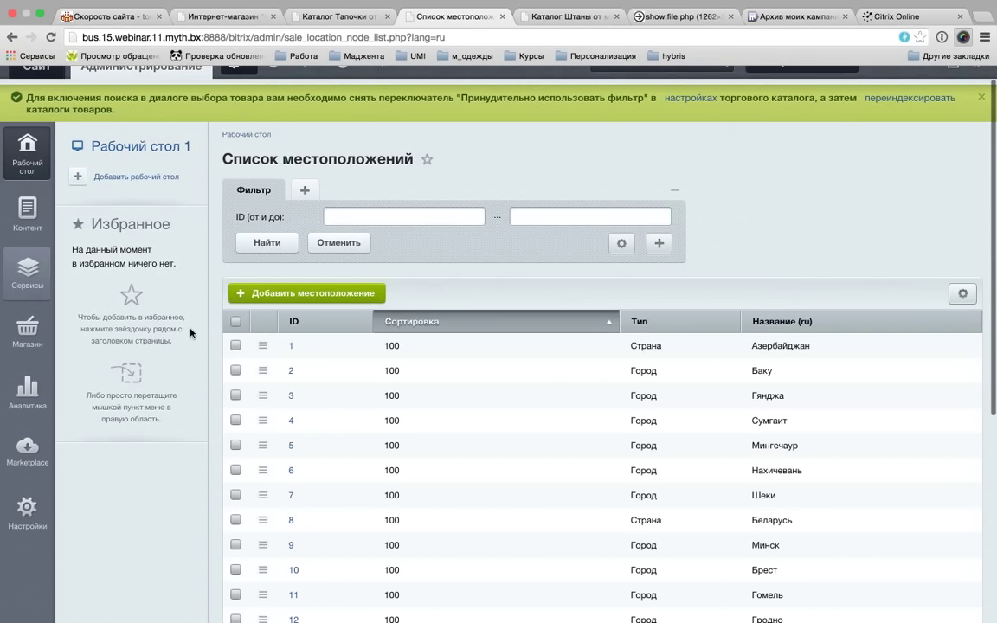
scroll(130, 363, "down", 1)
- Expand Местоположения in the shop settings, view the location list, and open the Импорт местоположений page
left_click(27, 255)
scroll(85, 338, "down", 4)
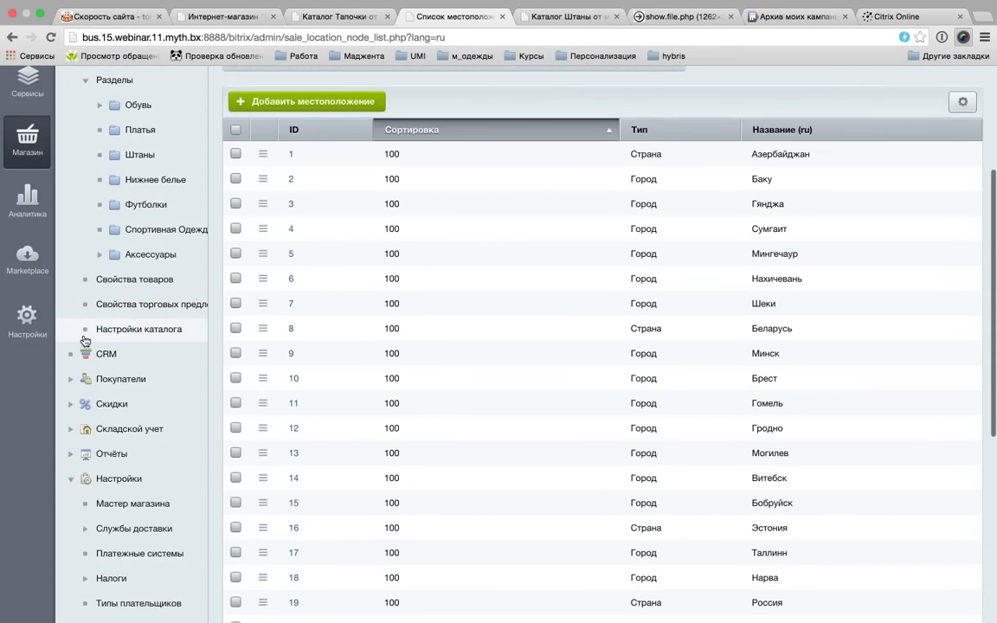
scroll(85, 339, "down", 3)
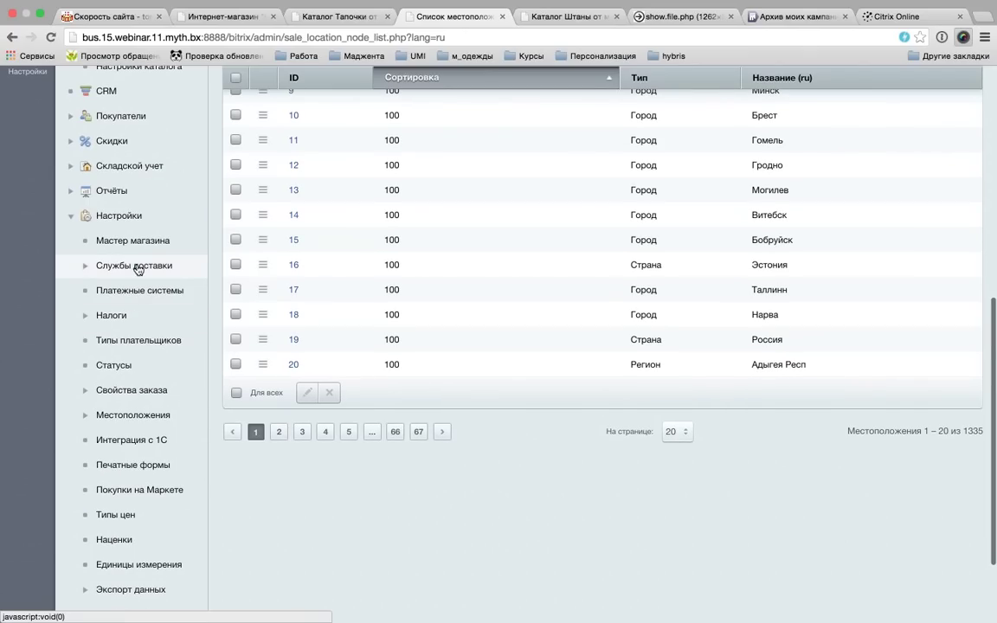
left_click(189, 416)
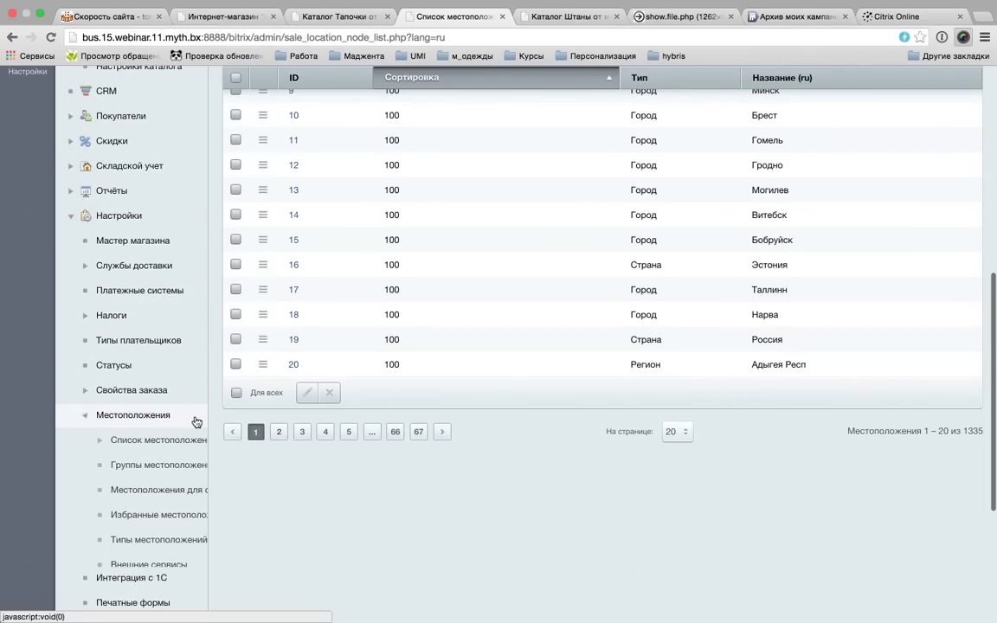
left_click(174, 441)
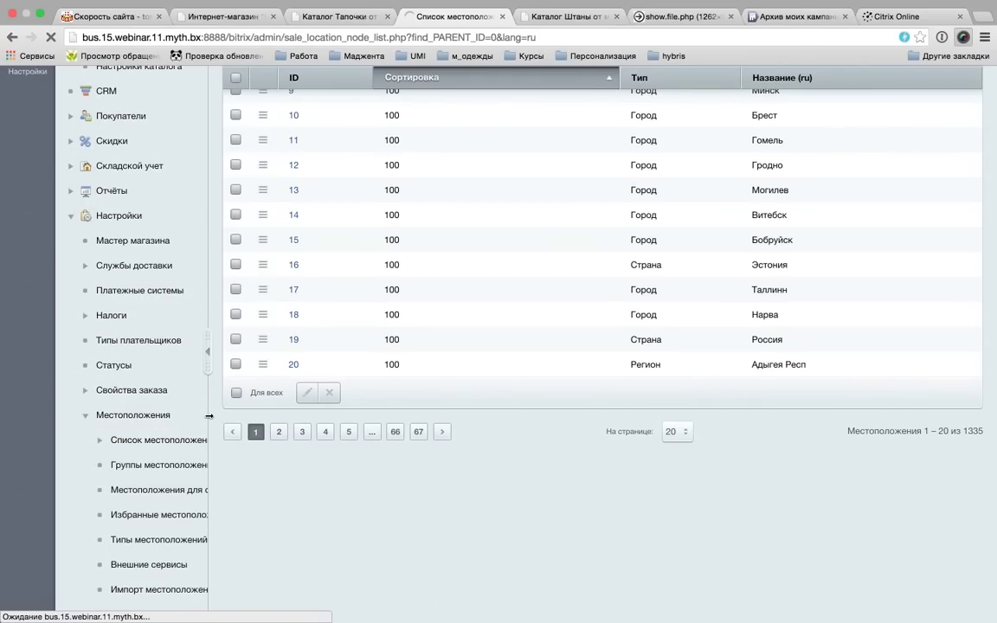
scroll(345, 423, "down", 6)
scroll(345, 424, "down", 10)
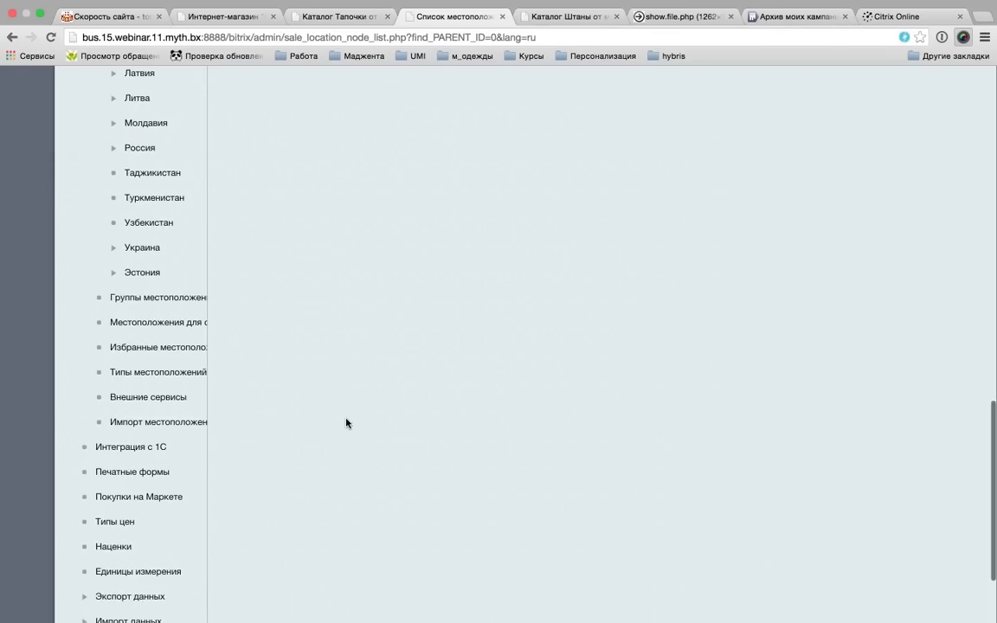
left_click(163, 435)
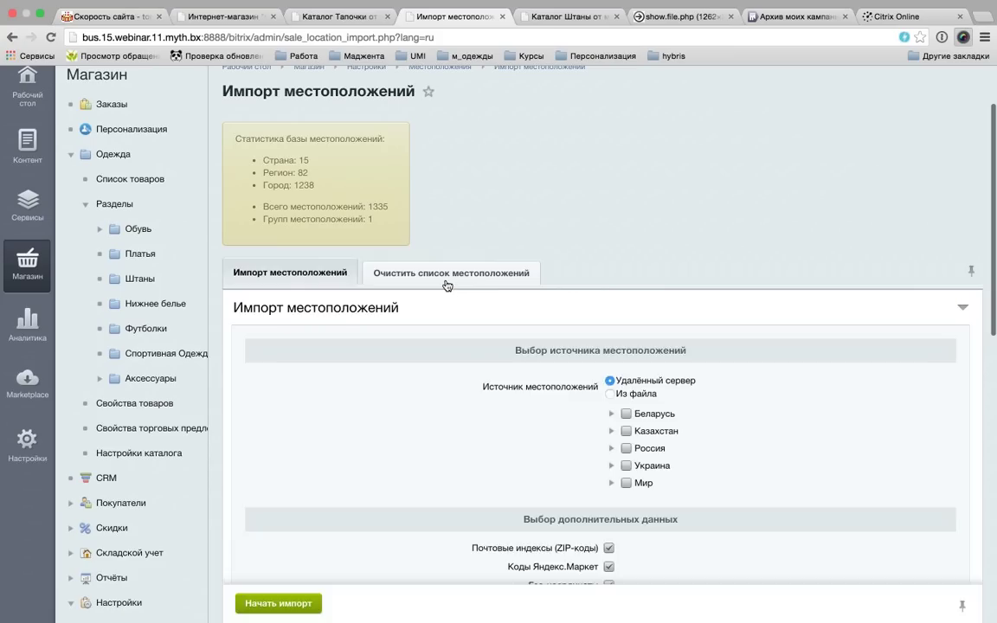
- Clear the location list by deleting all locations and confirm the deletion
left_click(447, 286)
left_click(390, 349)
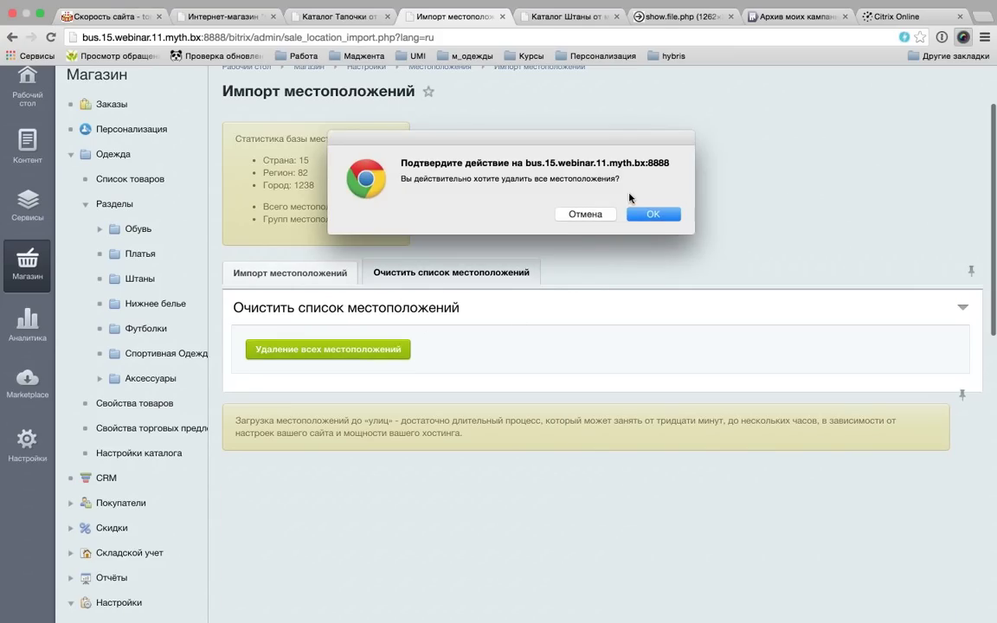
left_click(654, 217)
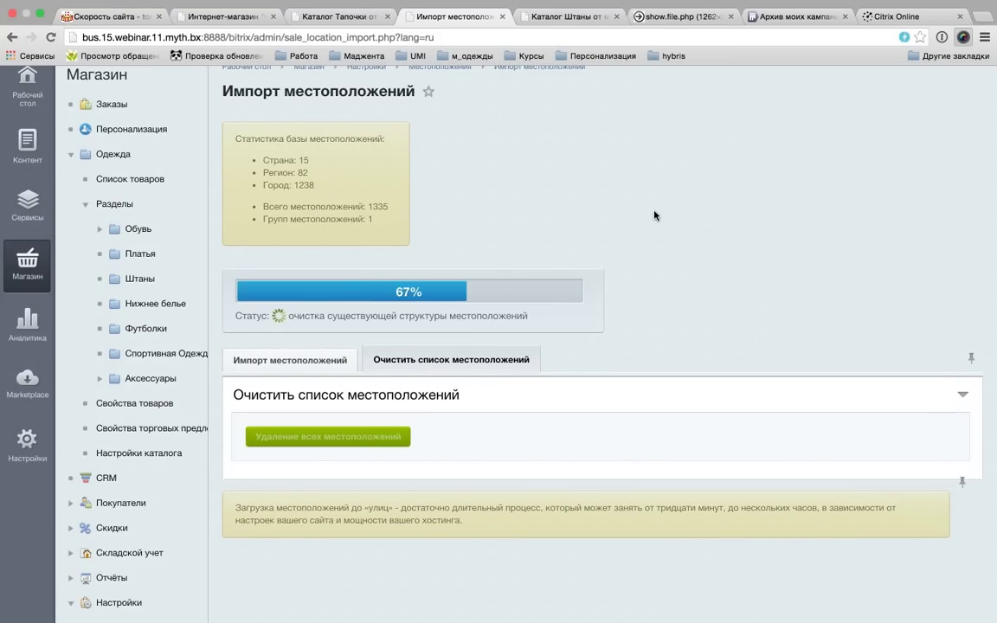
- Return to the import form, expand Россия among the remote server's locations, and review the available location loading levels
left_click(290, 360)
scroll(692, 297, "down", 3)
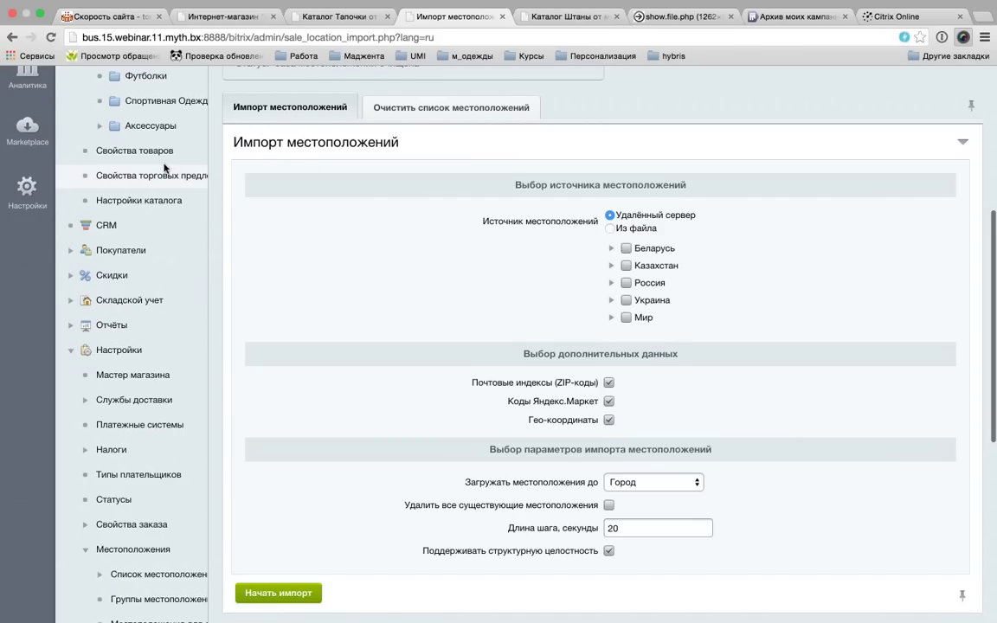
scroll(164, 160, "up", 1)
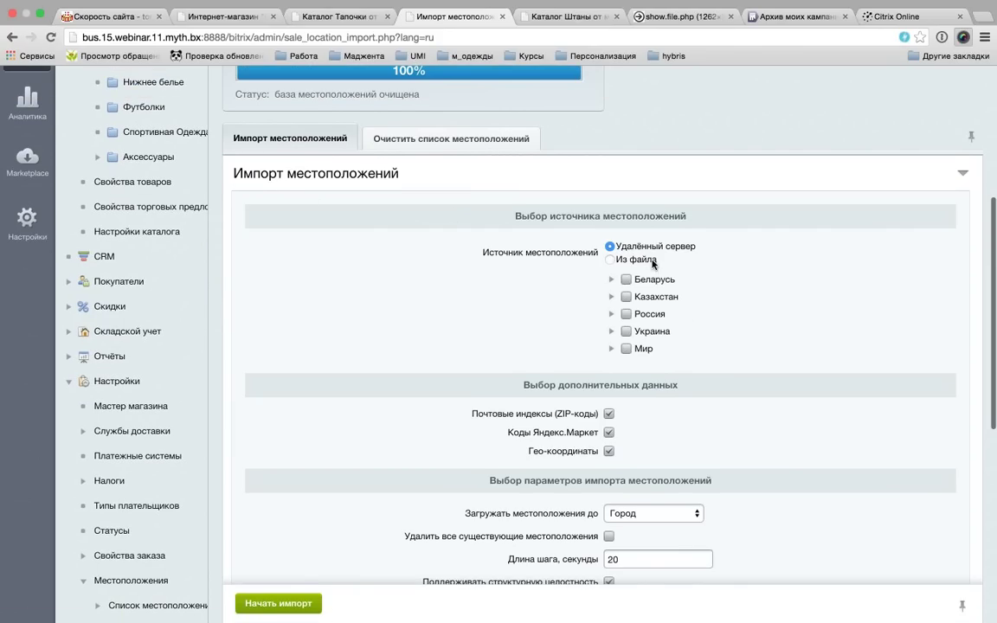
scroll(669, 254, "down", 1)
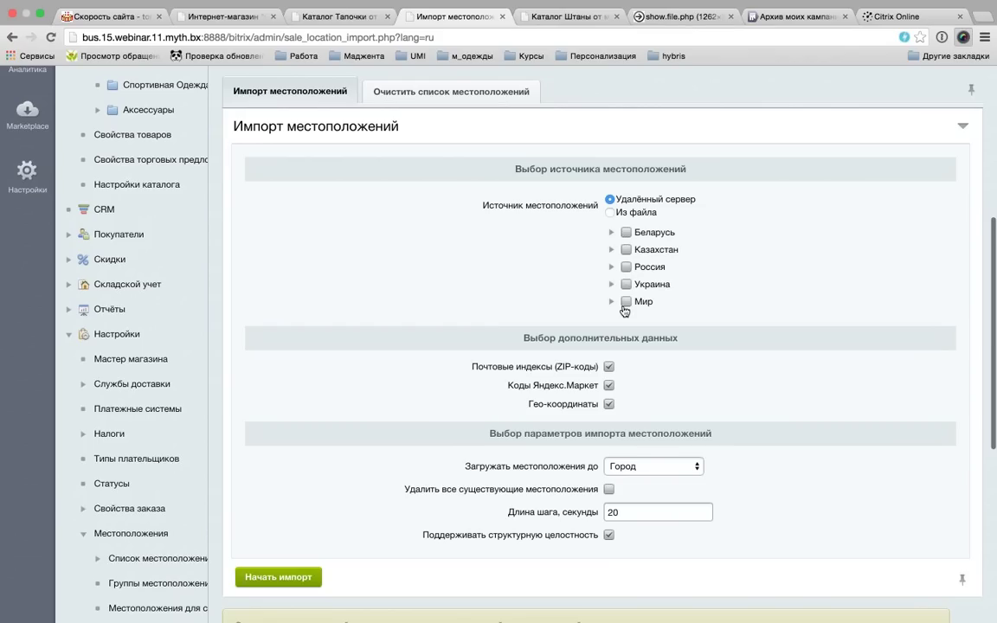
left_click(611, 266)
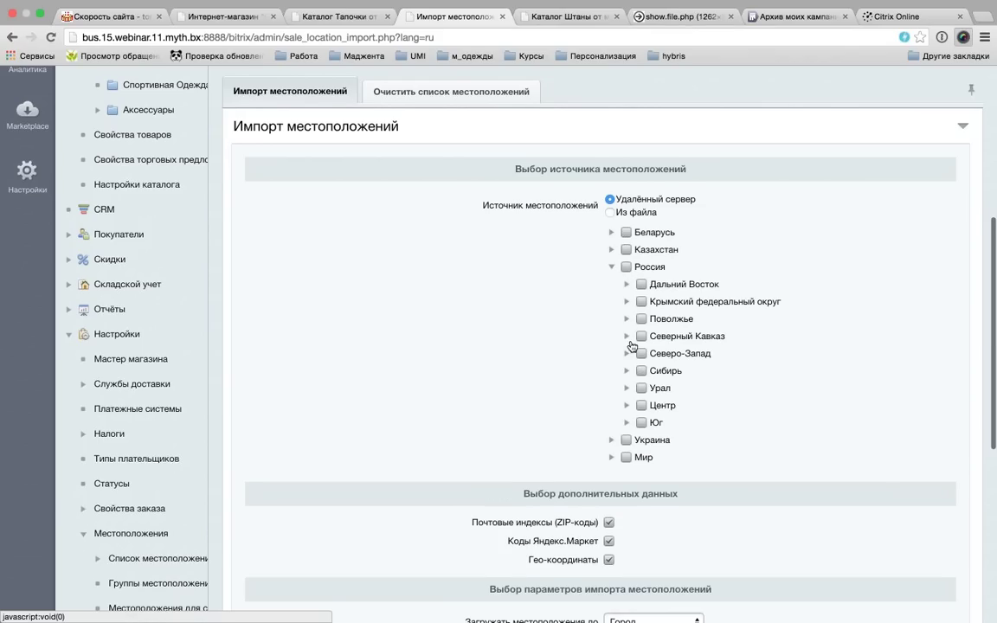
scroll(633, 337, "down", 1)
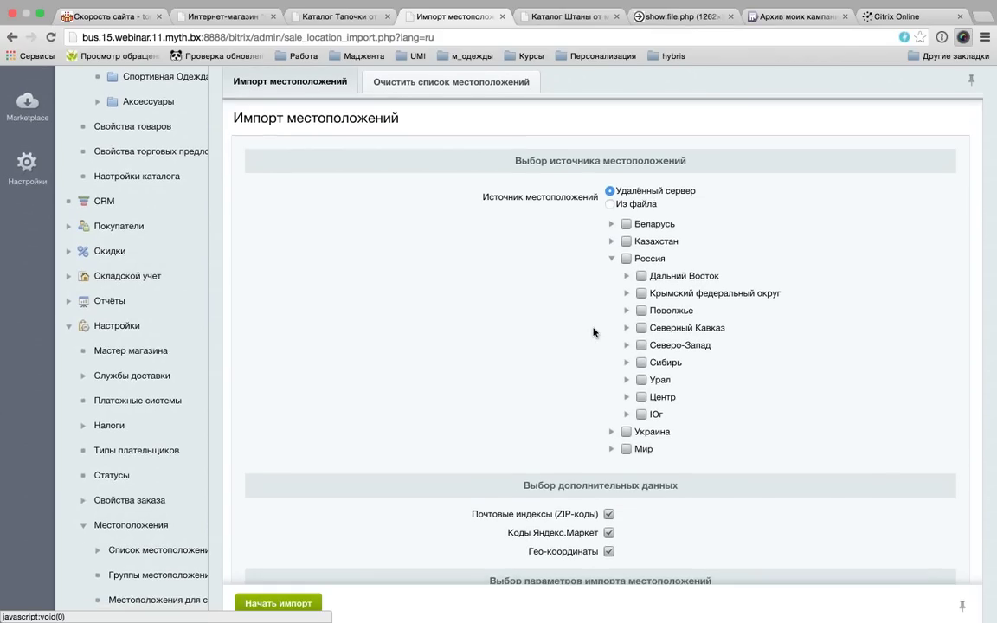
scroll(594, 330, "down", 5)
left_click(684, 438)
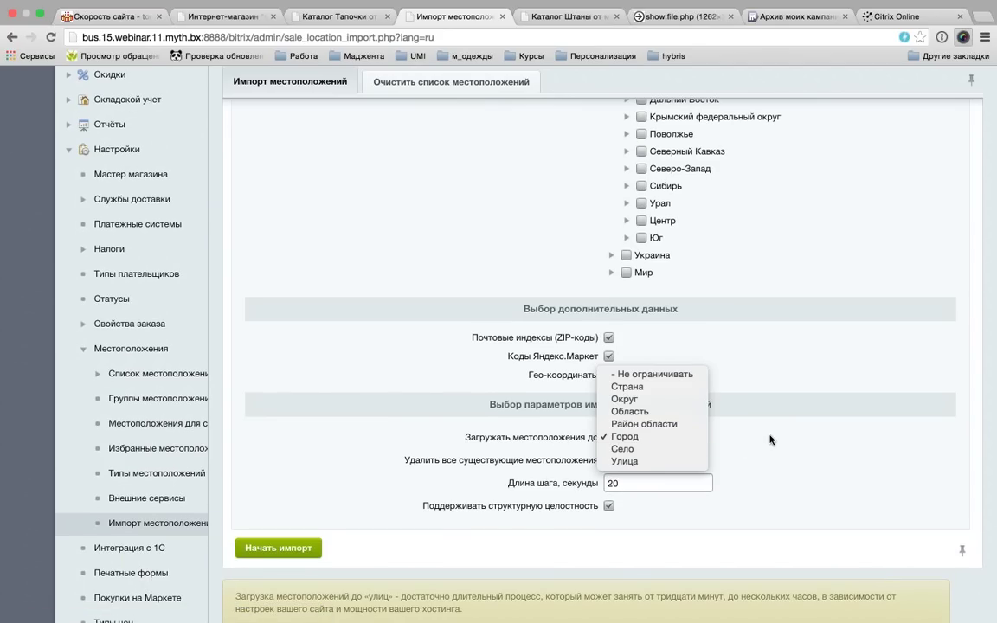
left_click(735, 447)
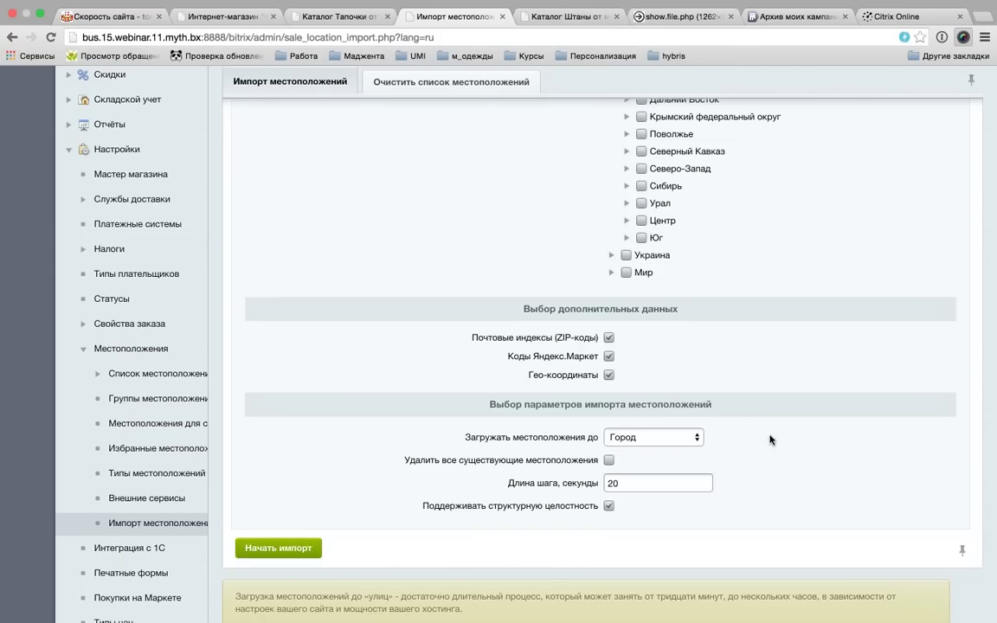
- Expand Северо-Запад under Россия and select Калининградская область for the import
scroll(780, 310, "up", 1)
scroll(781, 310, "up", 1)
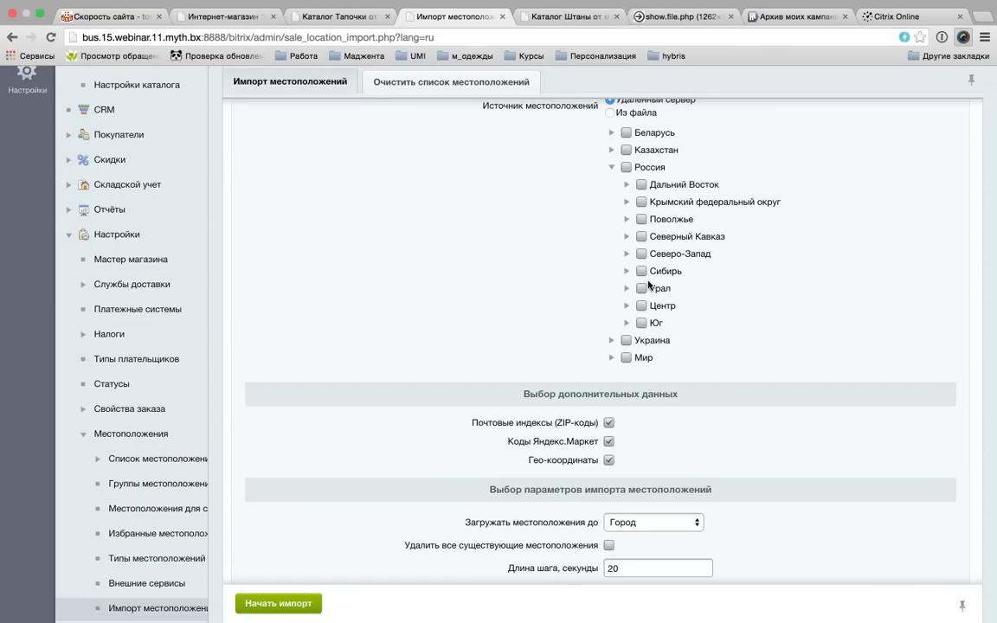
left_click(628, 255)
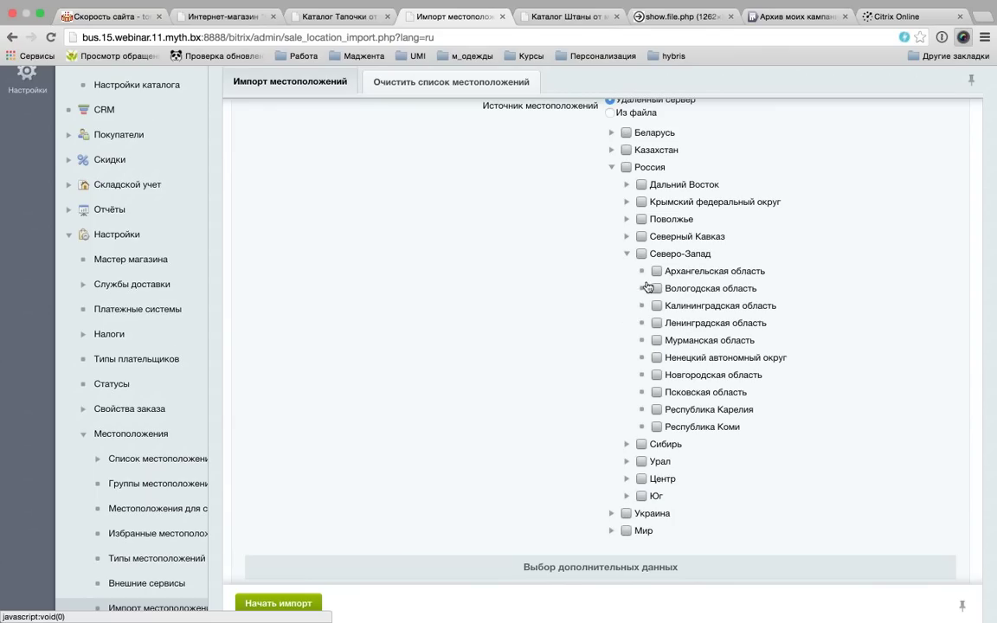
scroll(808, 361, "down", 5)
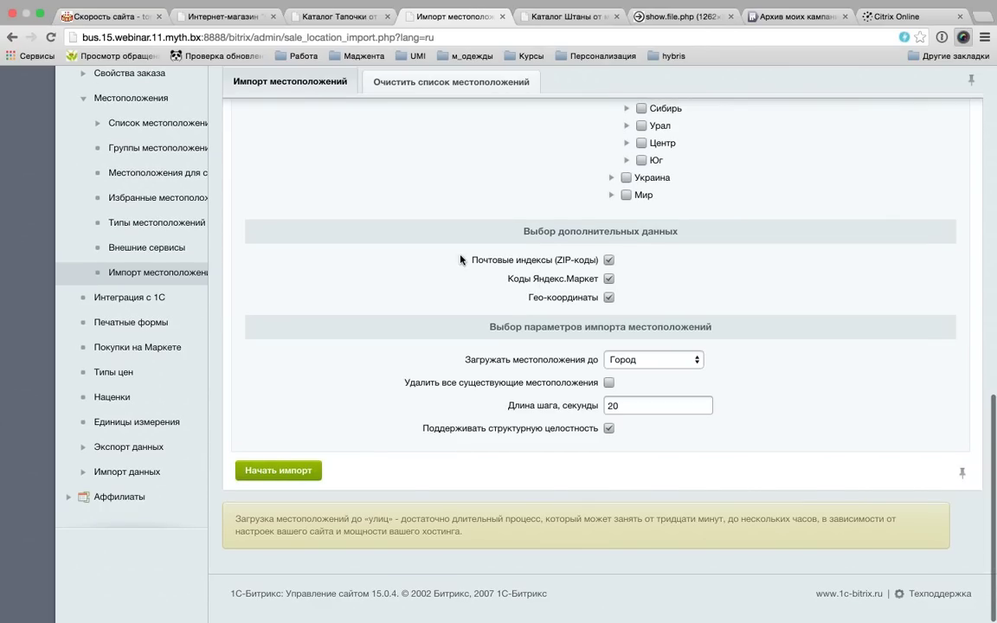
- Exclude Коды Яндекс.Маркет and Гео-координаты from the additional import data, keeping Почтовые индексы (ZIP-коды) enabled
left_click_drag(470, 259, 592, 265)
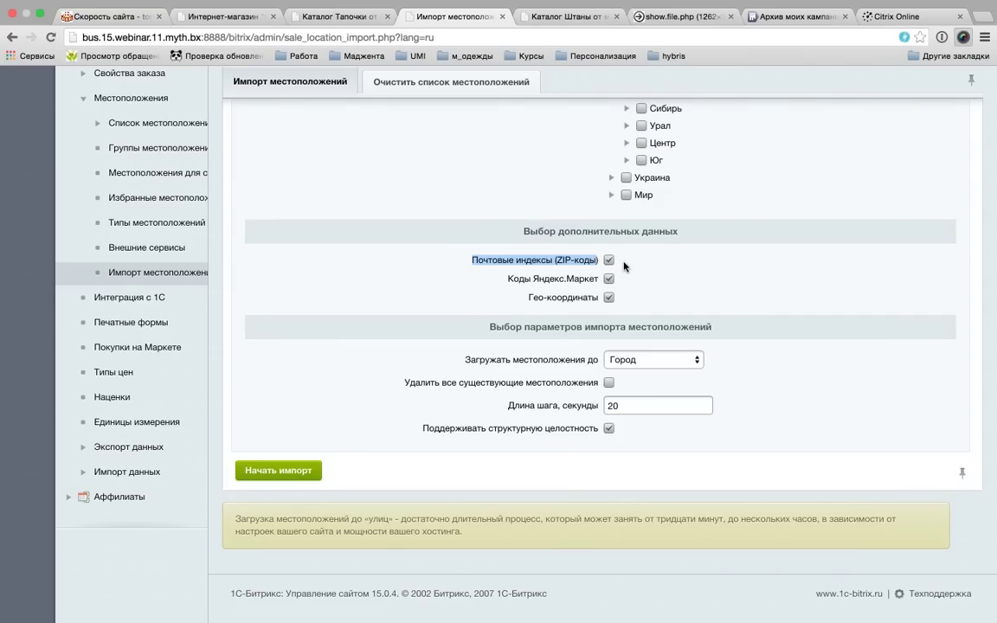
scroll(618, 285, "down", 1)
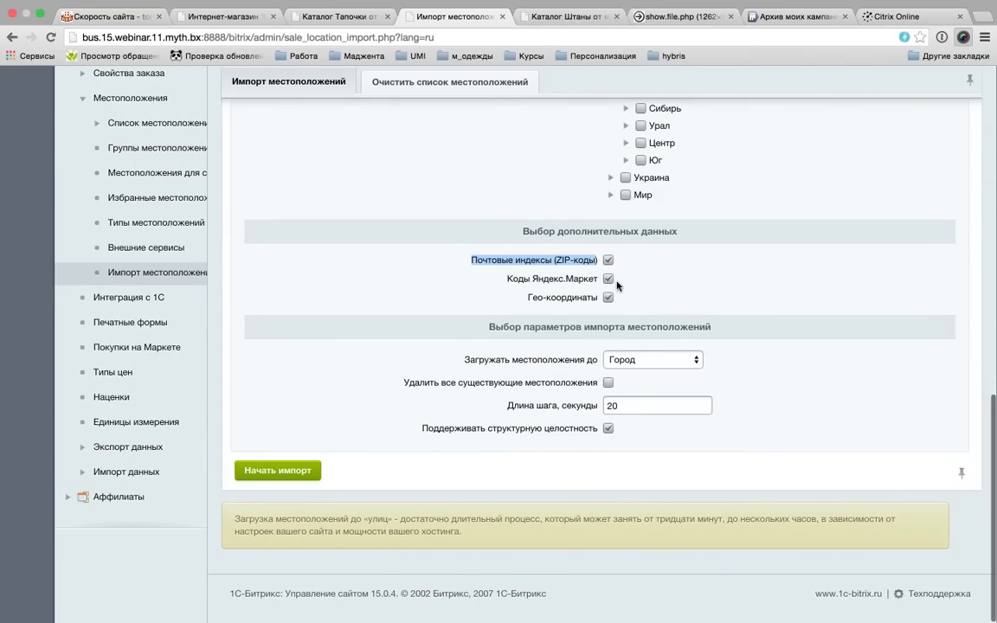
left_click_drag(505, 279, 597, 284)
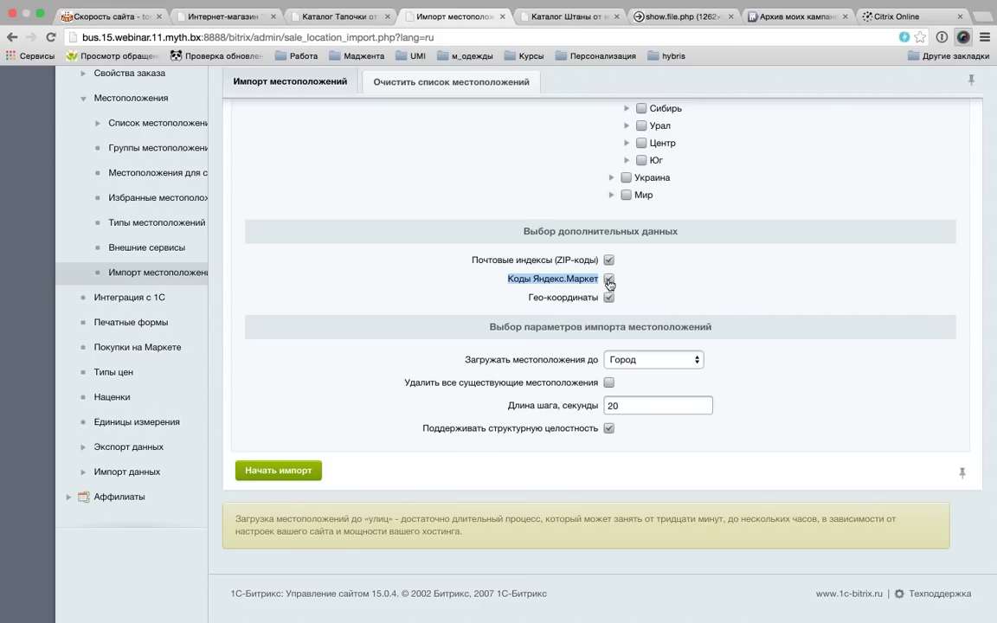
left_click(610, 282)
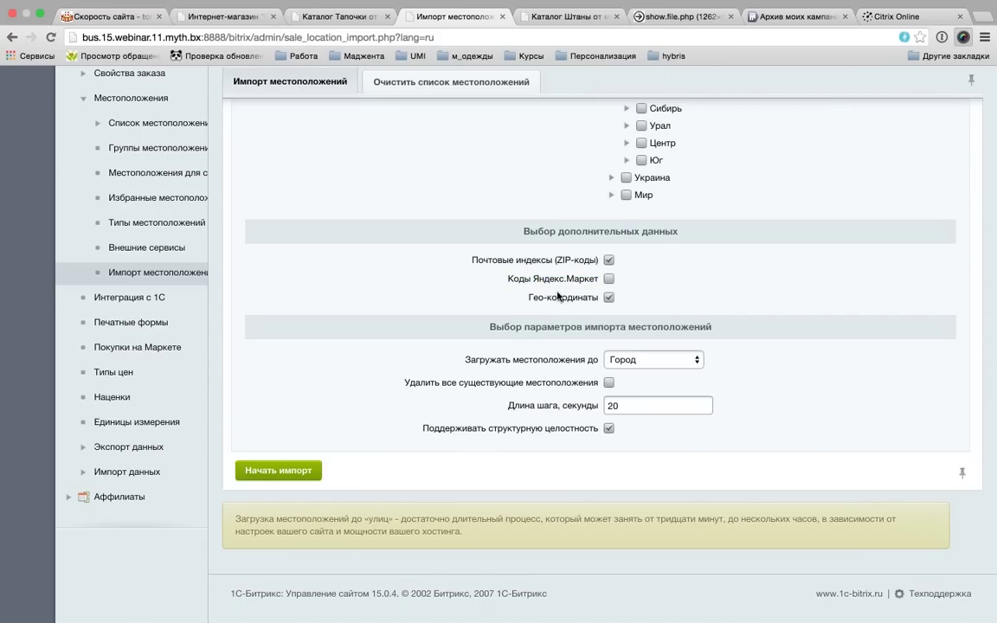
left_click_drag(534, 297, 527, 297)
left_click(610, 299)
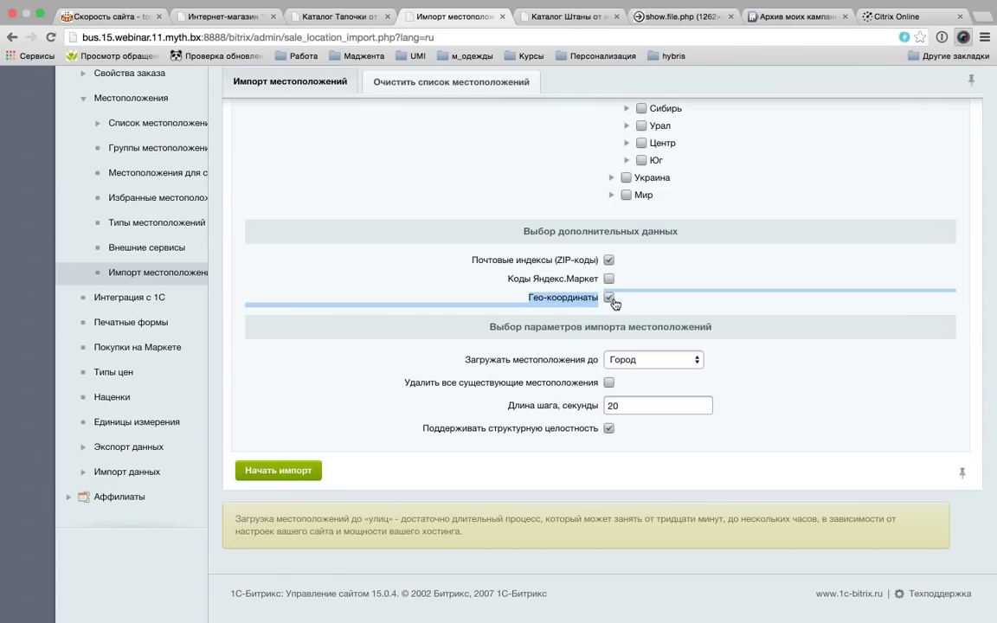
- Set the level down to which locations are loaded to Улица
left_click(633, 362)
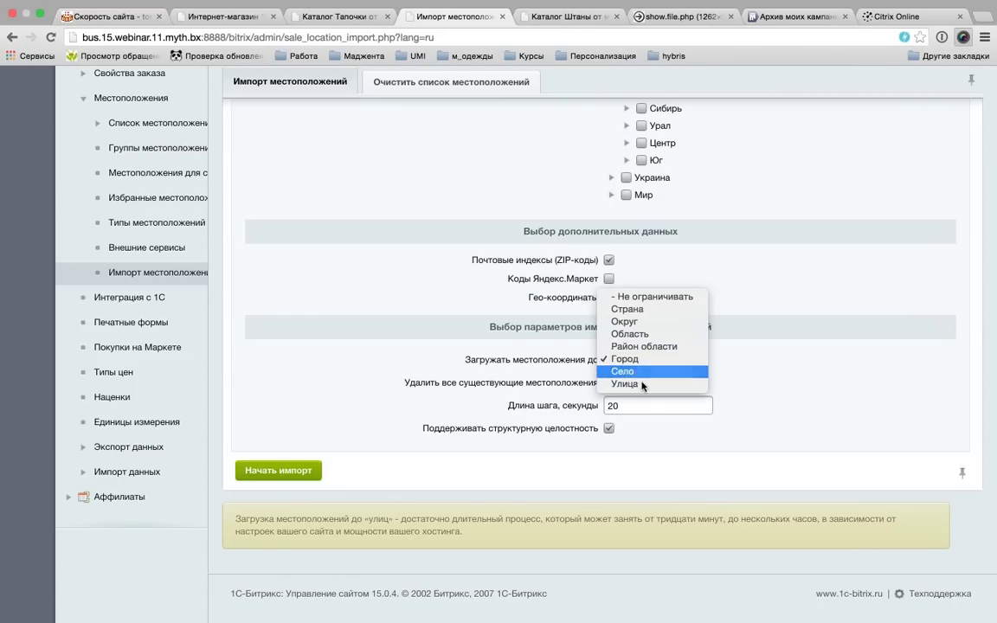
left_click(644, 386)
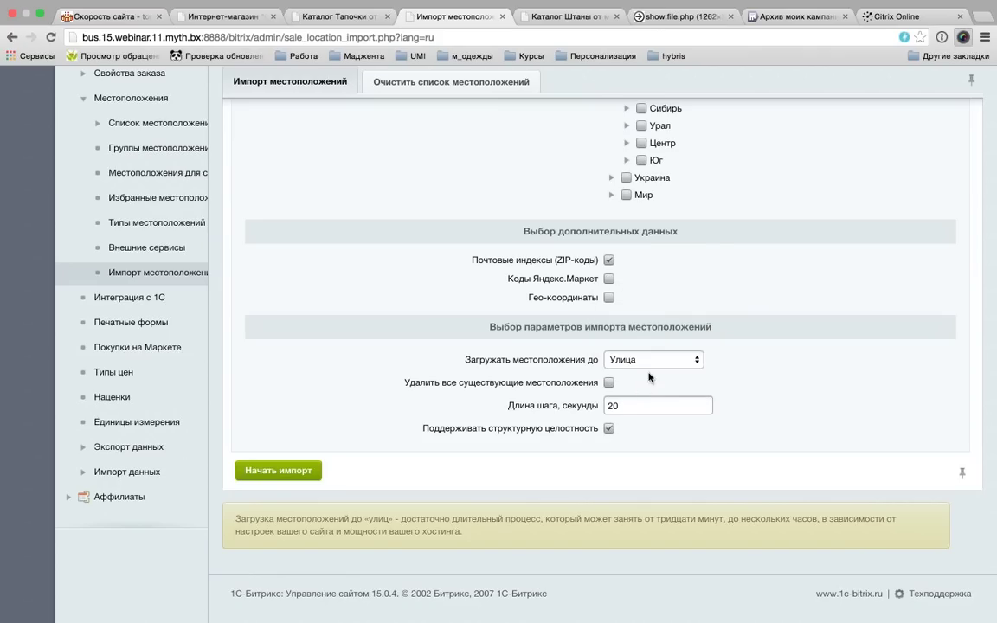
left_click(662, 364)
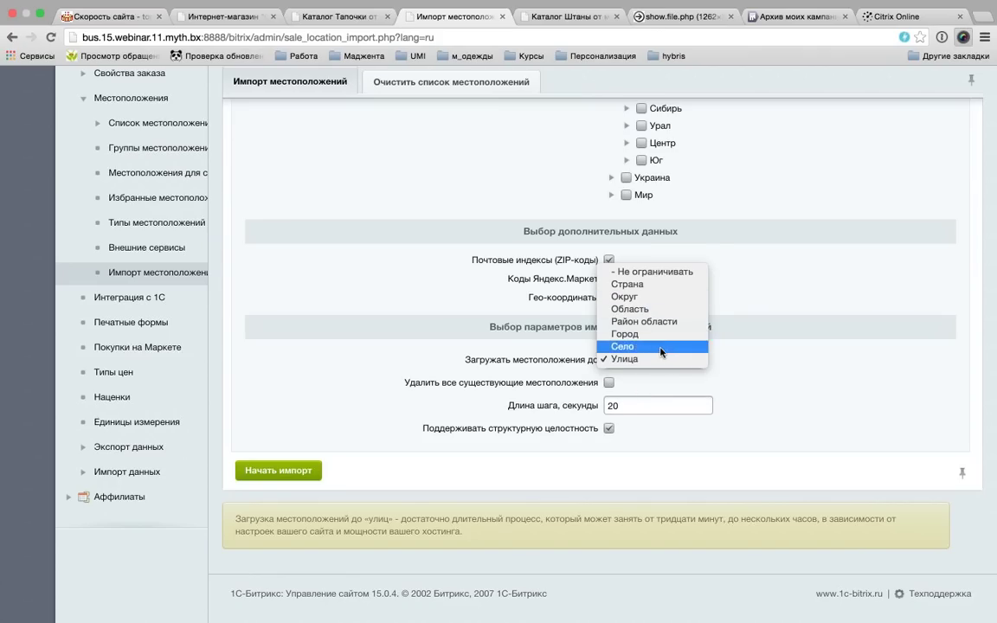
left_click(756, 386)
- Check the selected region and import parameters, start the location import, and view the location database statistics
scroll(861, 400, "up", 5)
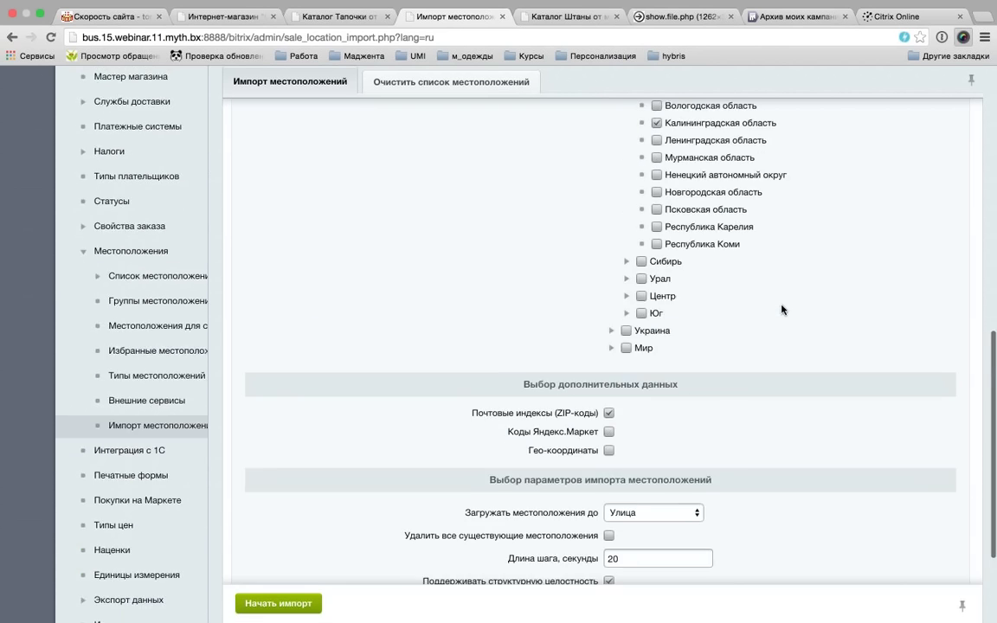
scroll(862, 400, "down", 5)
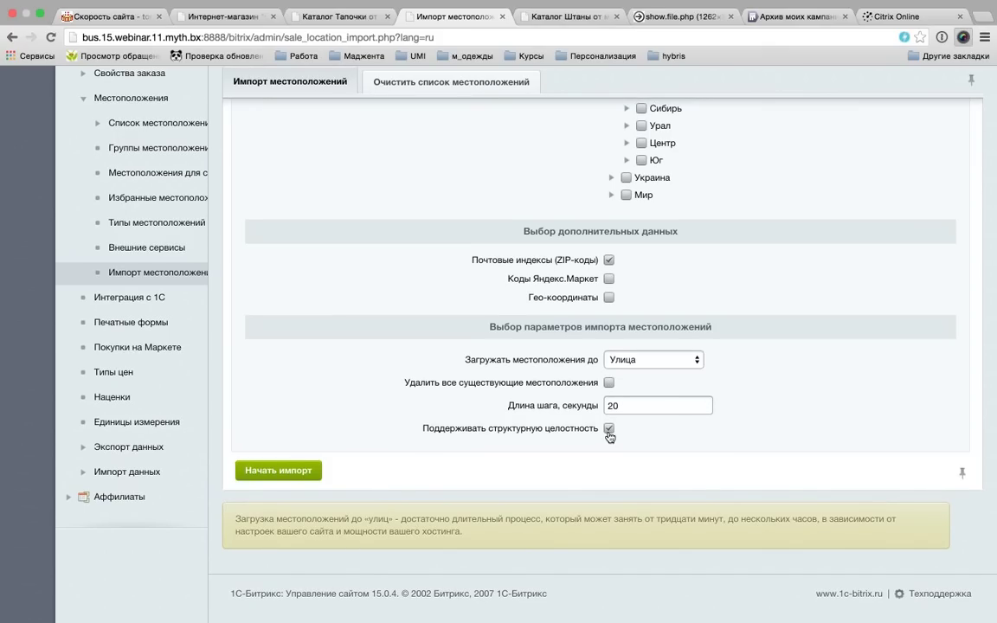
left_click(314, 471)
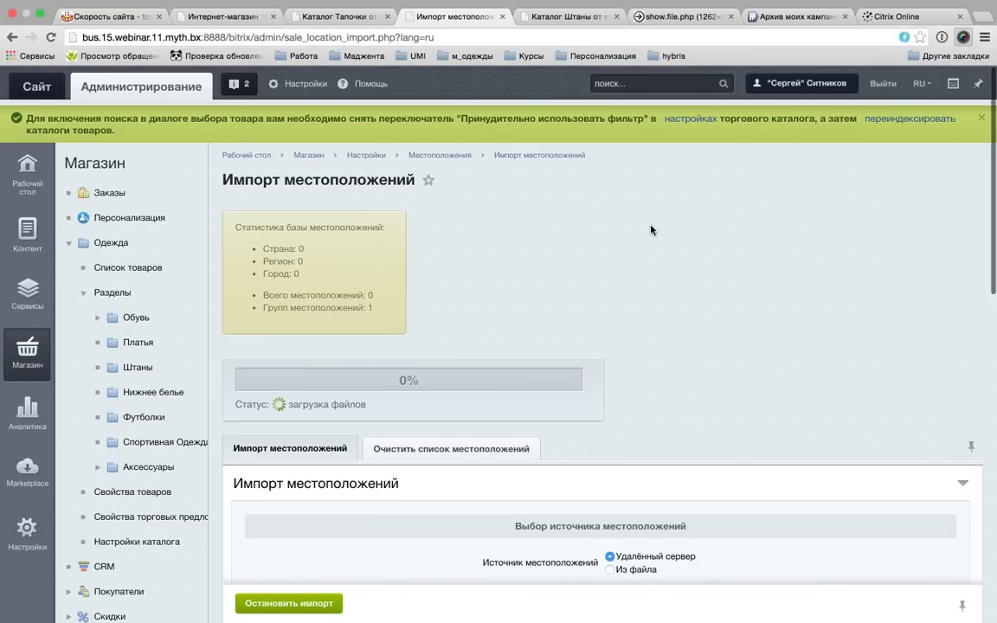
scroll(651, 229, "down", 2)
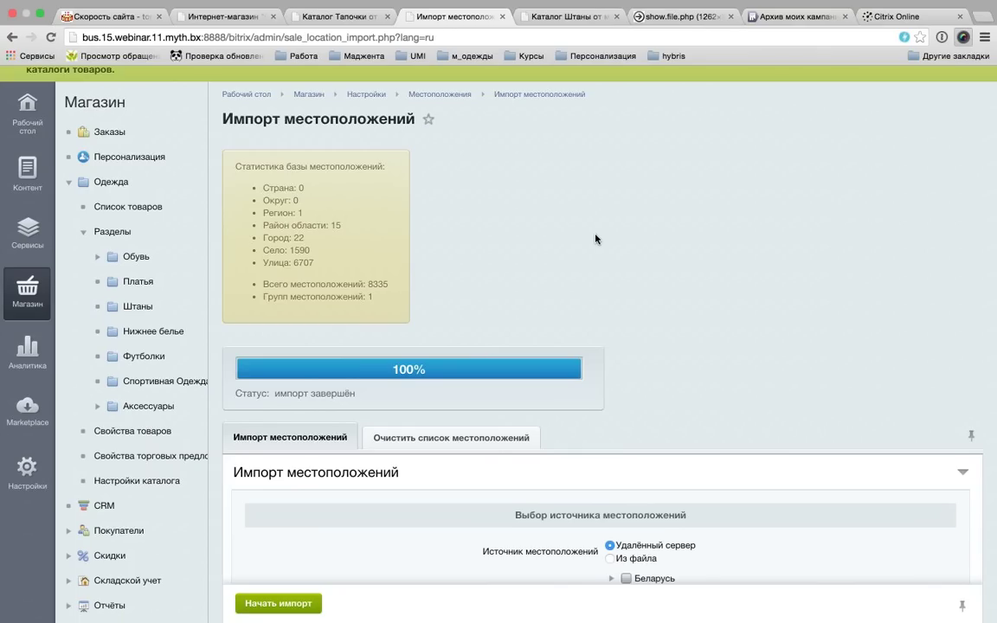
- Review the location database statistics and the status of the location import
scroll(599, 236, "down", 1)
scroll(601, 235, "down", 3)
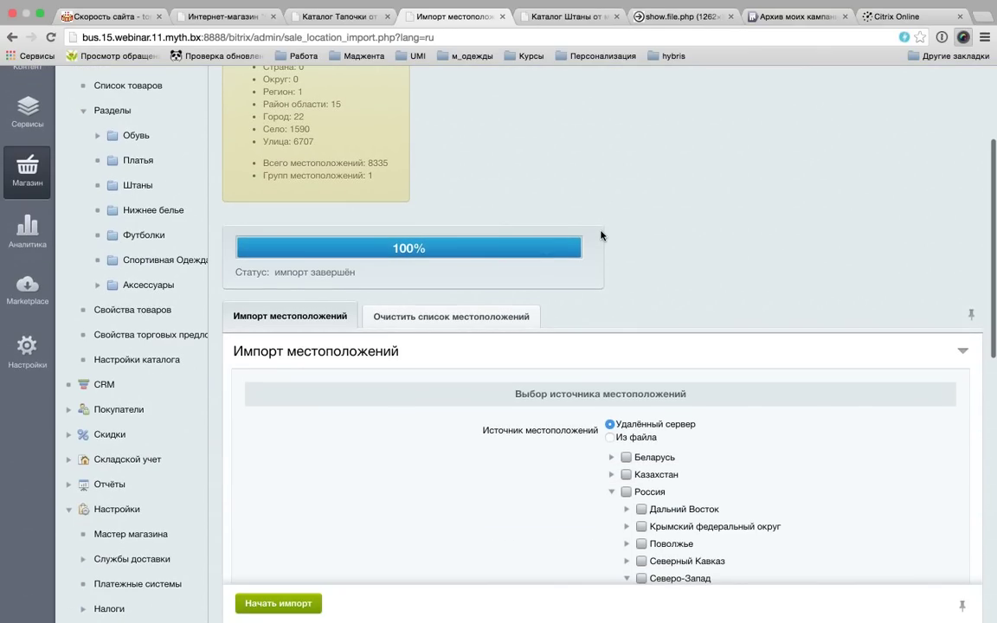
scroll(600, 233, "up", 2)
scroll(415, 206, "up", 2)
scroll(415, 206, "up", 1)
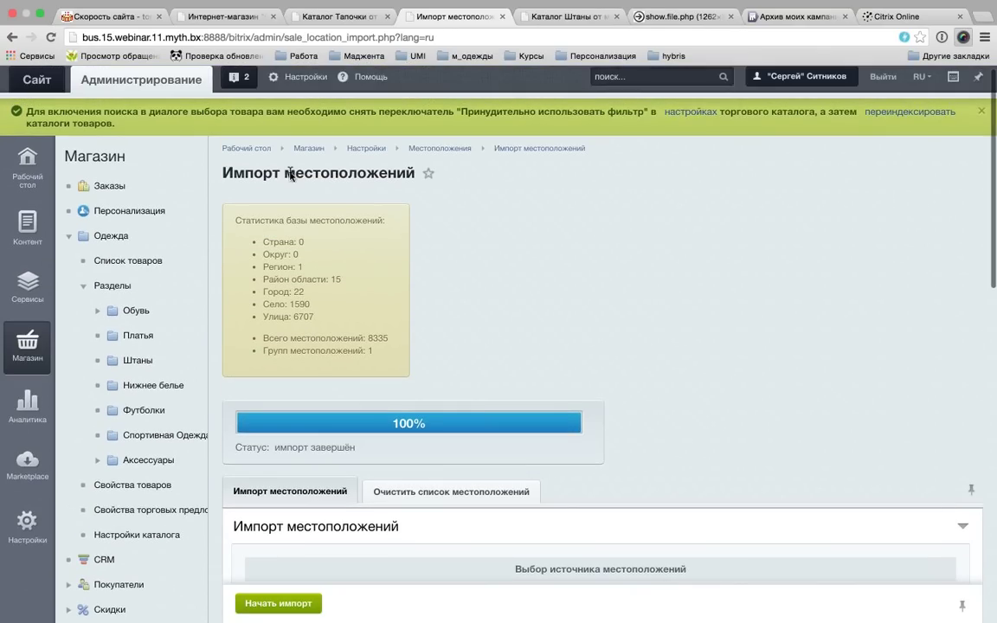
scroll(291, 175, "up", 1)
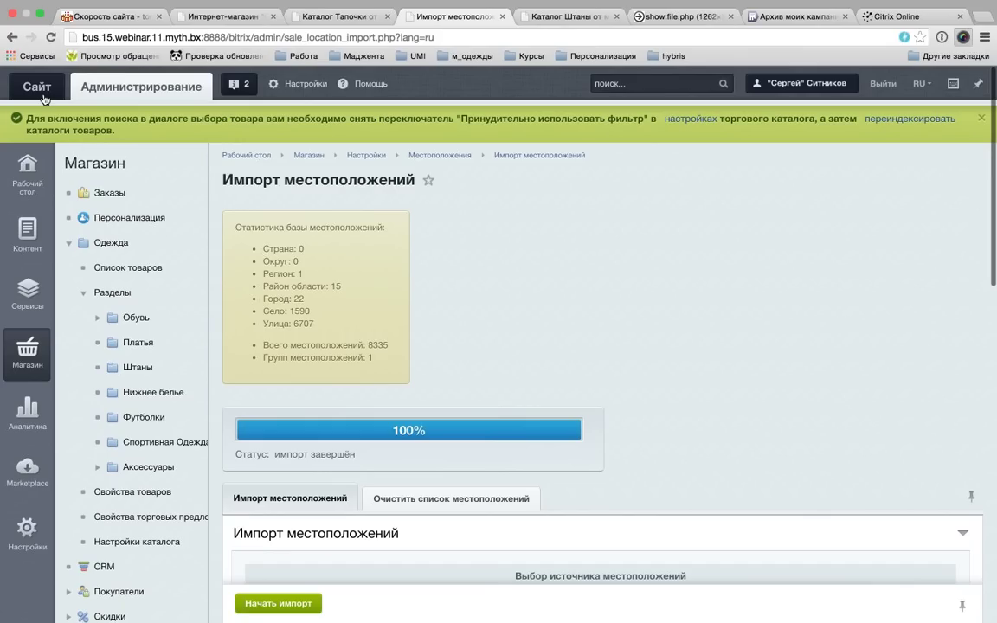
- Go to the public slippers catalogue, add Домашние Тапочки Любимый Спорт to the cart, and open the cart
left_click(158, 102)
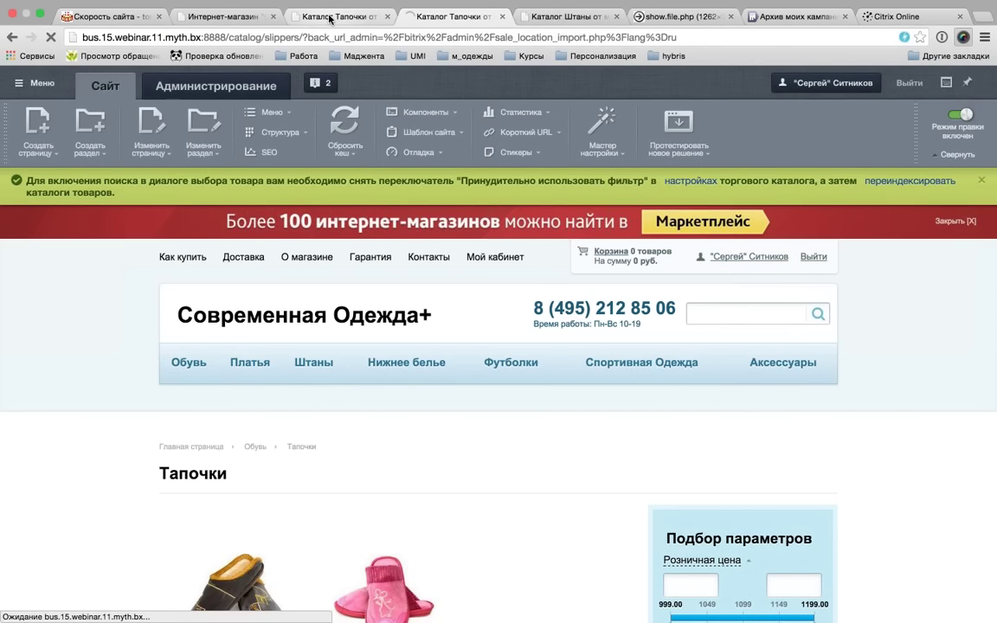
left_click(330, 19)
scroll(206, 421, "down", 3)
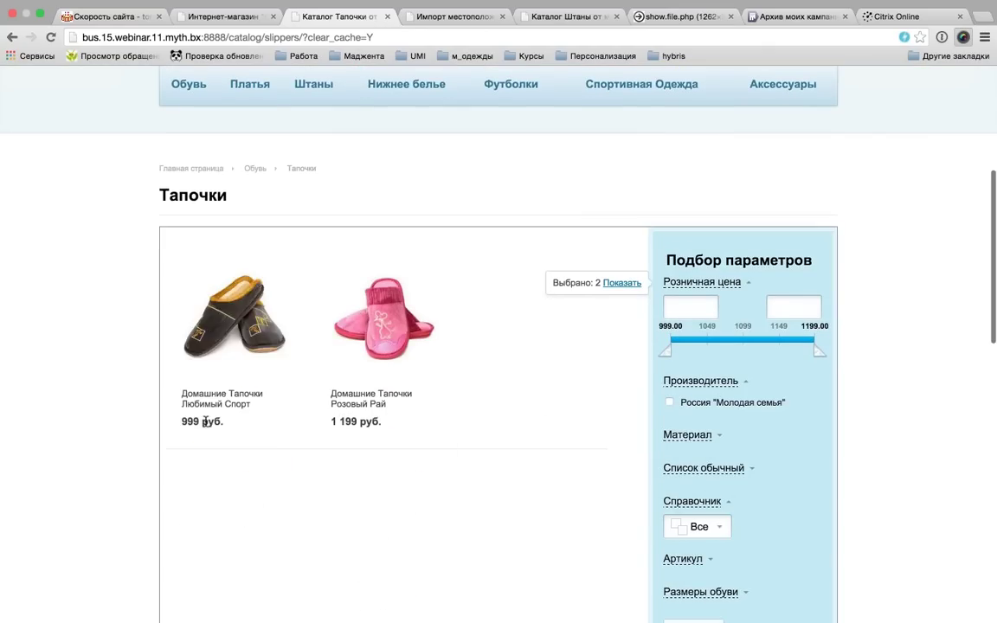
left_click(264, 421)
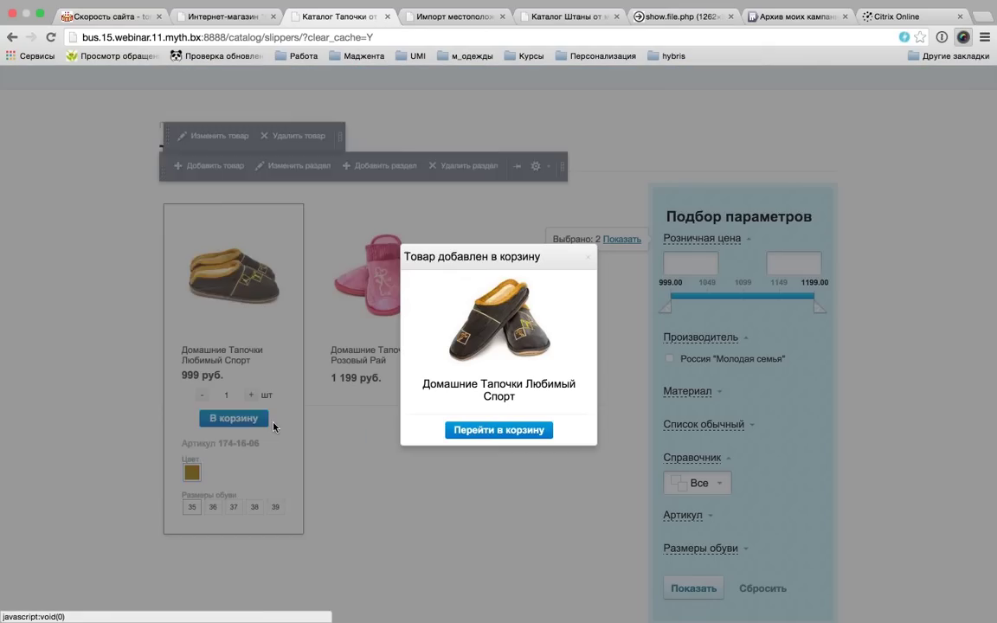
left_click(504, 442)
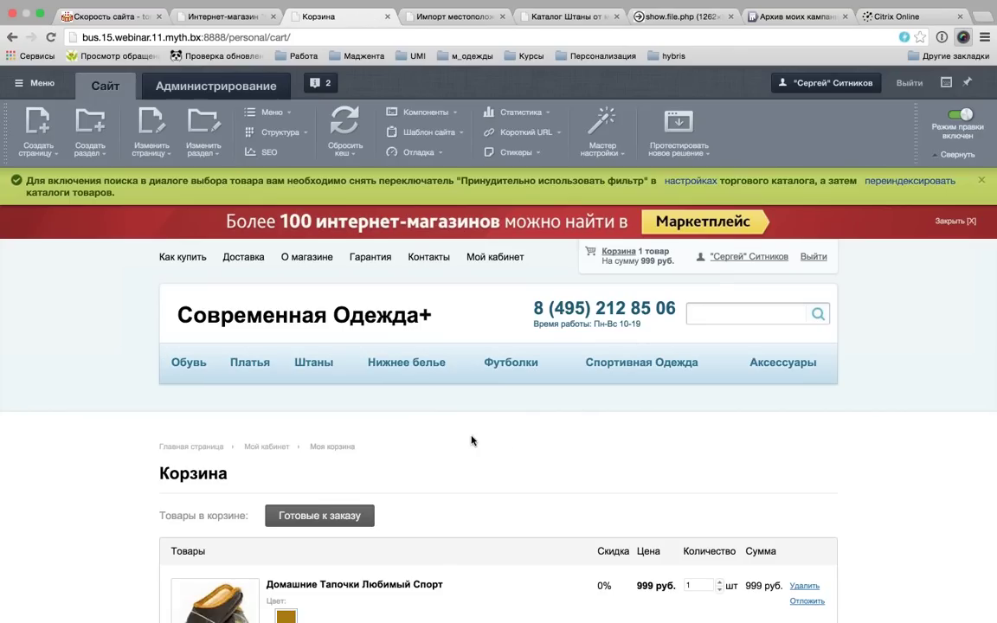
- Proceed to checkout with edit mode off, keep the existing buyer profile, and expand Информация о покупателе
scroll(472, 439, "down", 3)
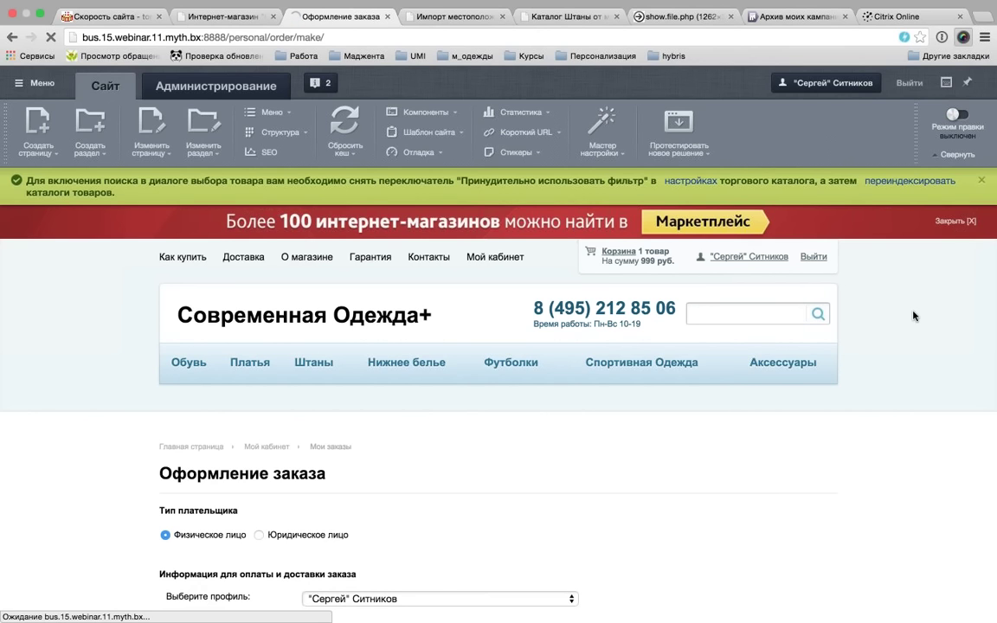
scroll(887, 350, "down", 2)
scroll(886, 350, "down", 3)
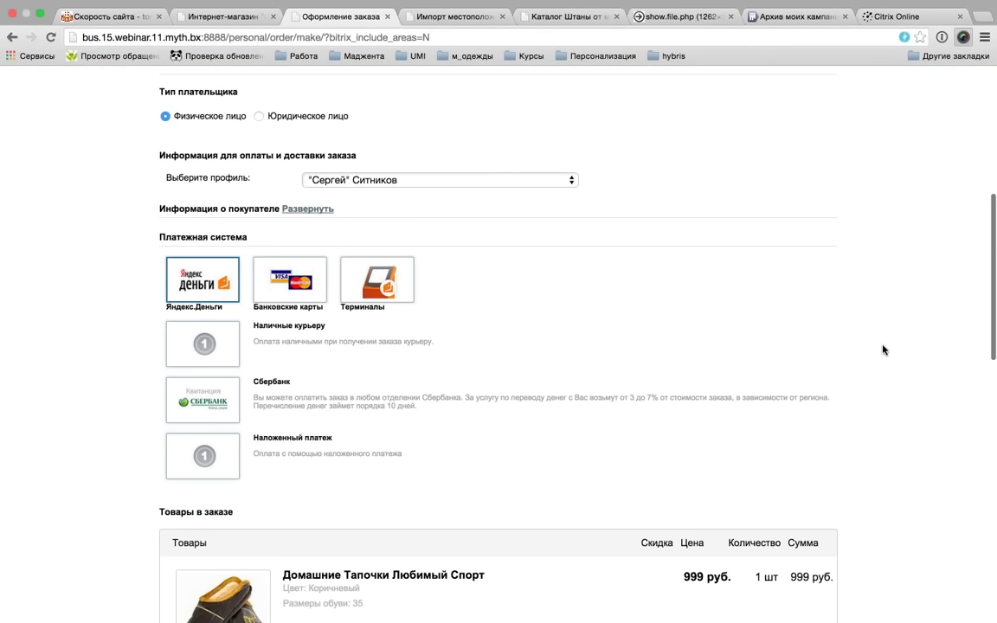
left_click(414, 179)
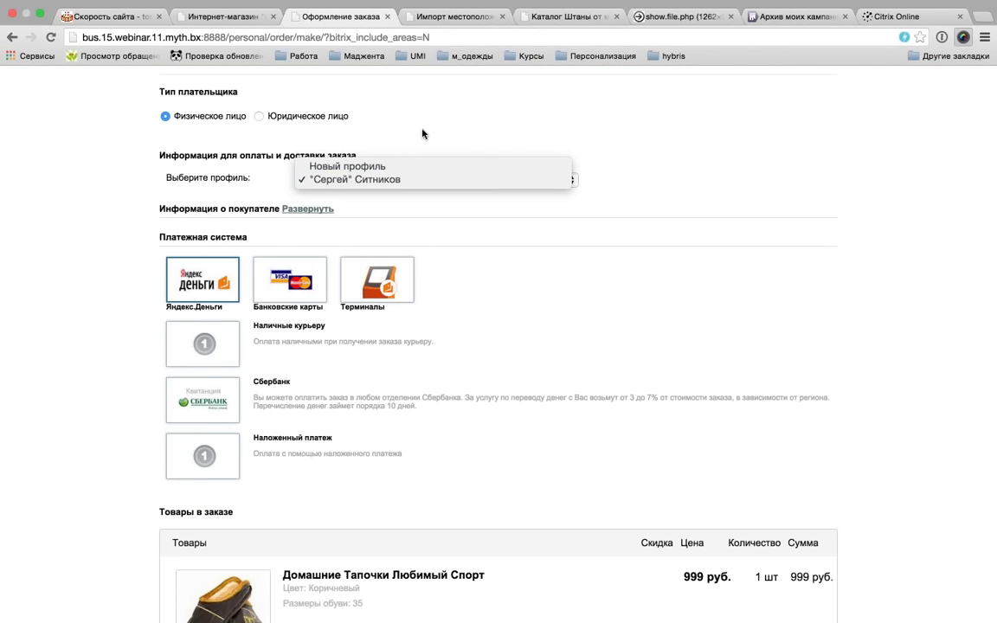
left_click(403, 179)
left_click(307, 209)
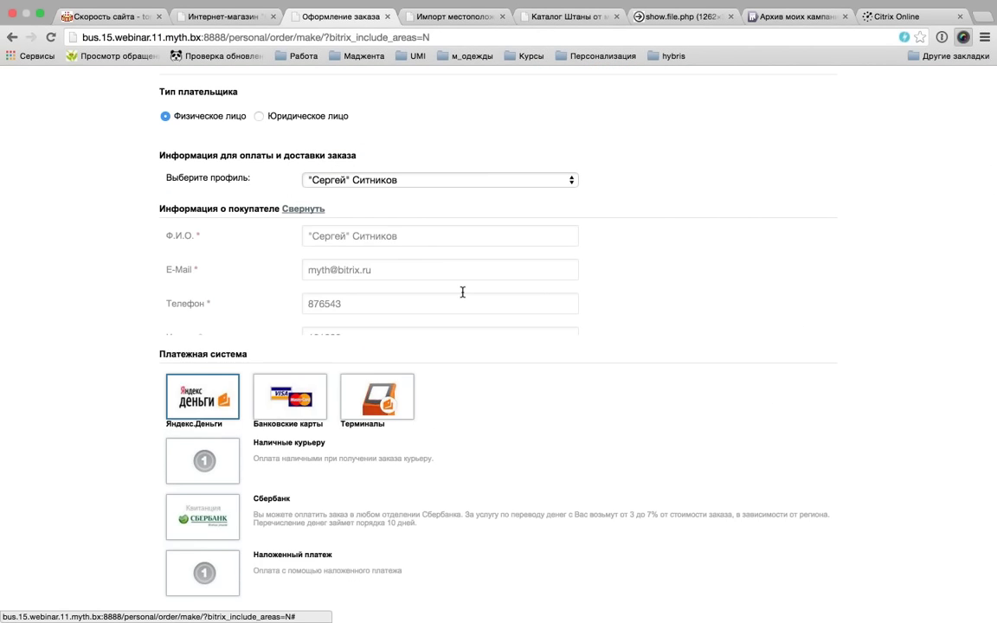
scroll(553, 292, "up", 10)
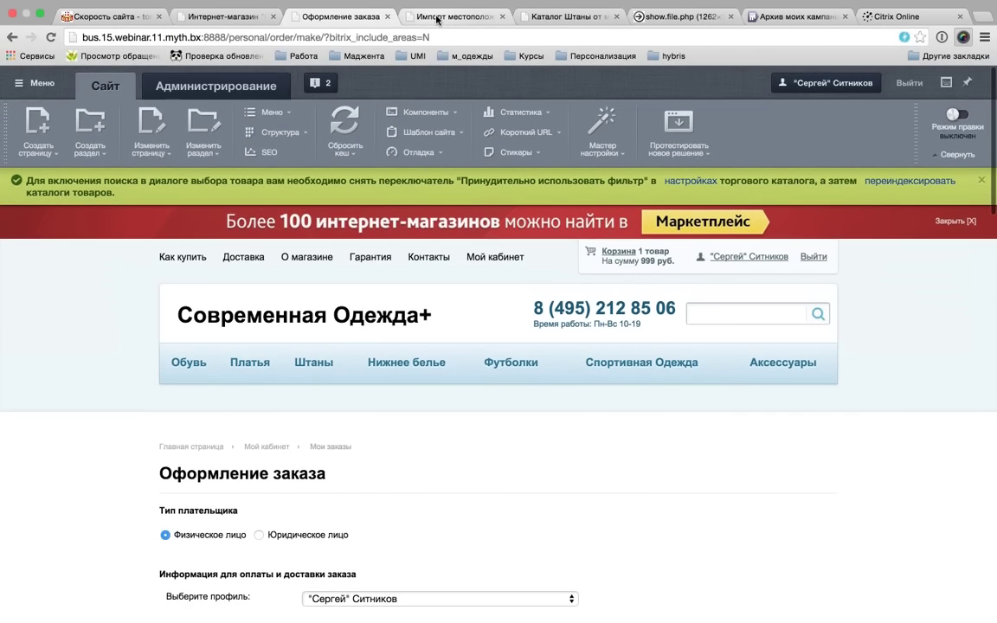
- In the shop administration, open the location list of the default site Интернет-магазин (s1) under Местоположения для сайтов for editing
left_click(446, 16)
scroll(271, 269, "down", 1)
scroll(320, 296, "down", 2)
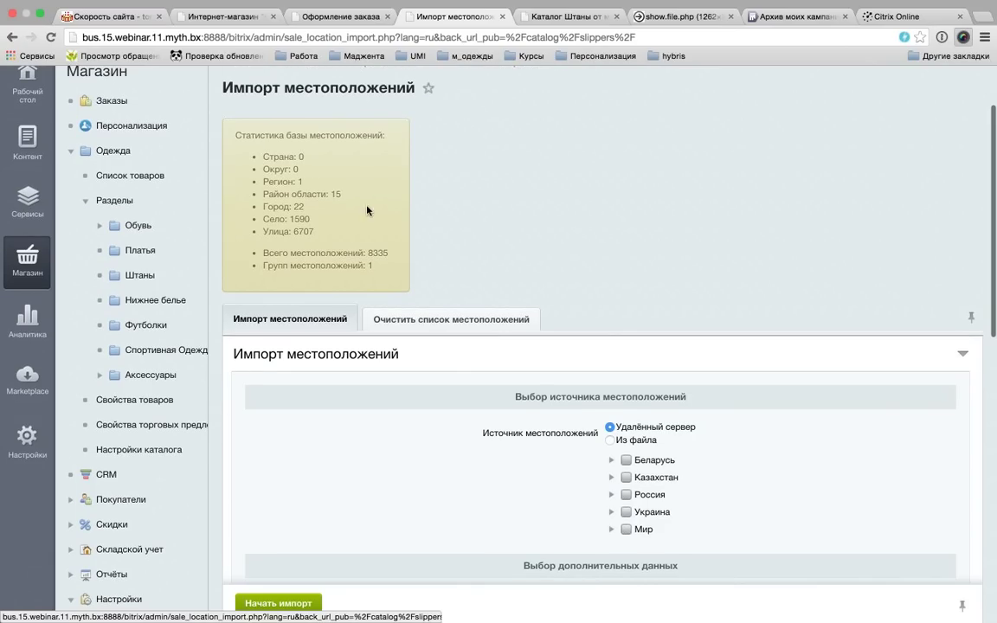
scroll(390, 242, "down", 1)
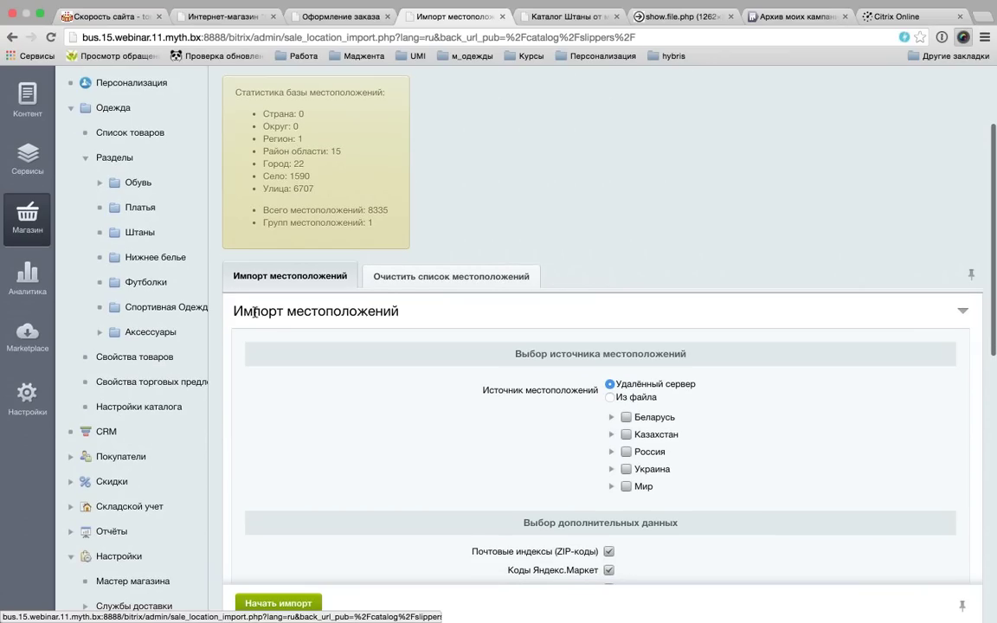
scroll(195, 329, "down", 6)
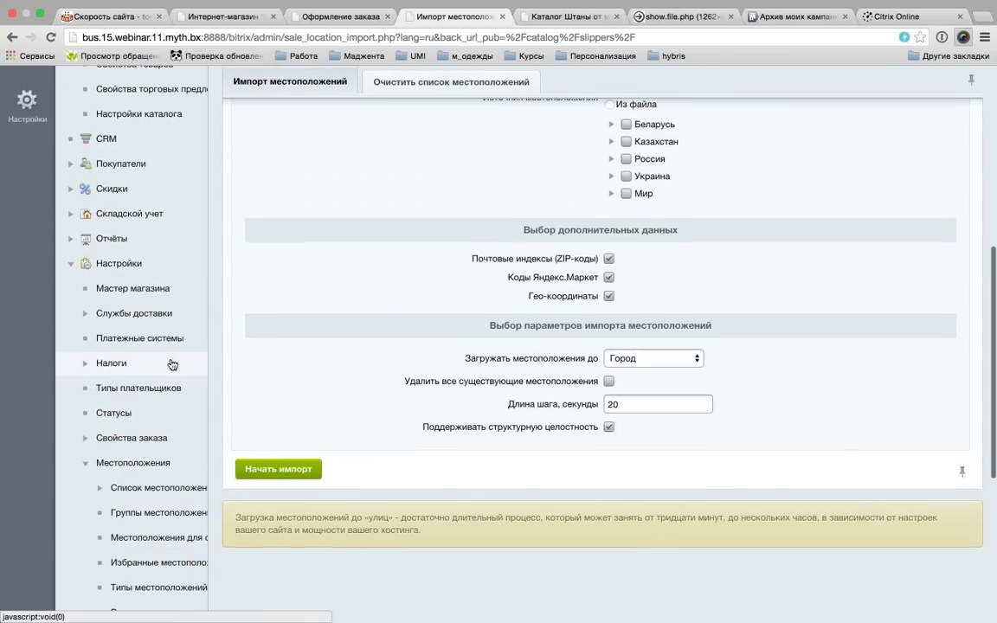
left_click(149, 401)
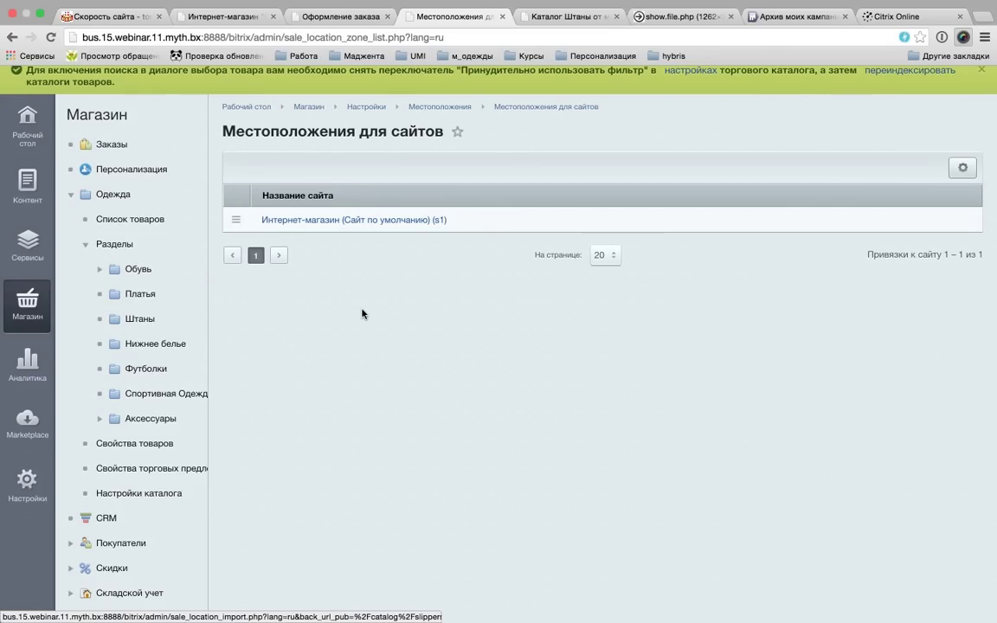
left_click(241, 226)
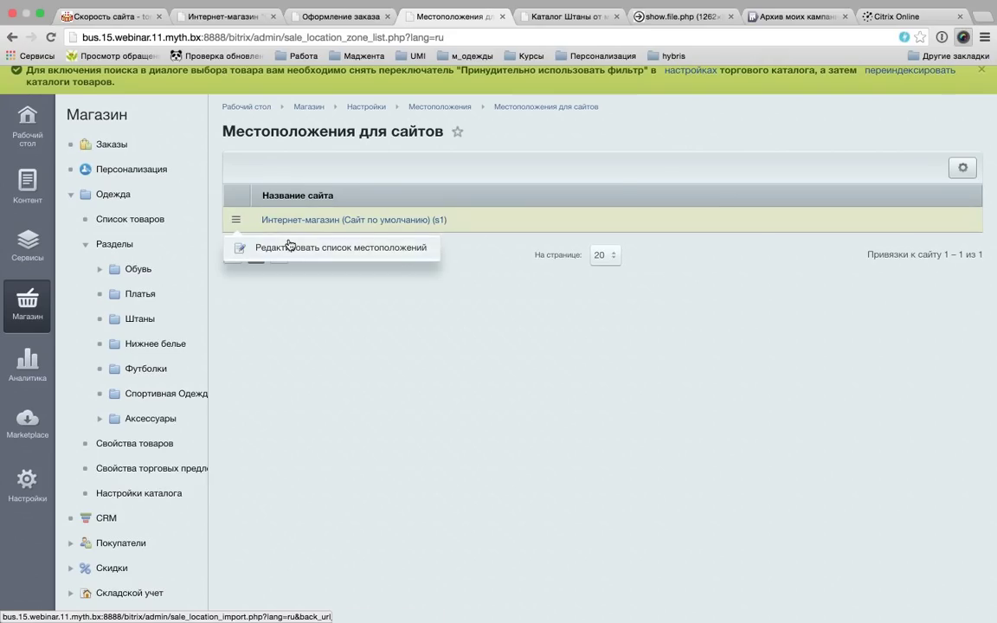
left_click(289, 244)
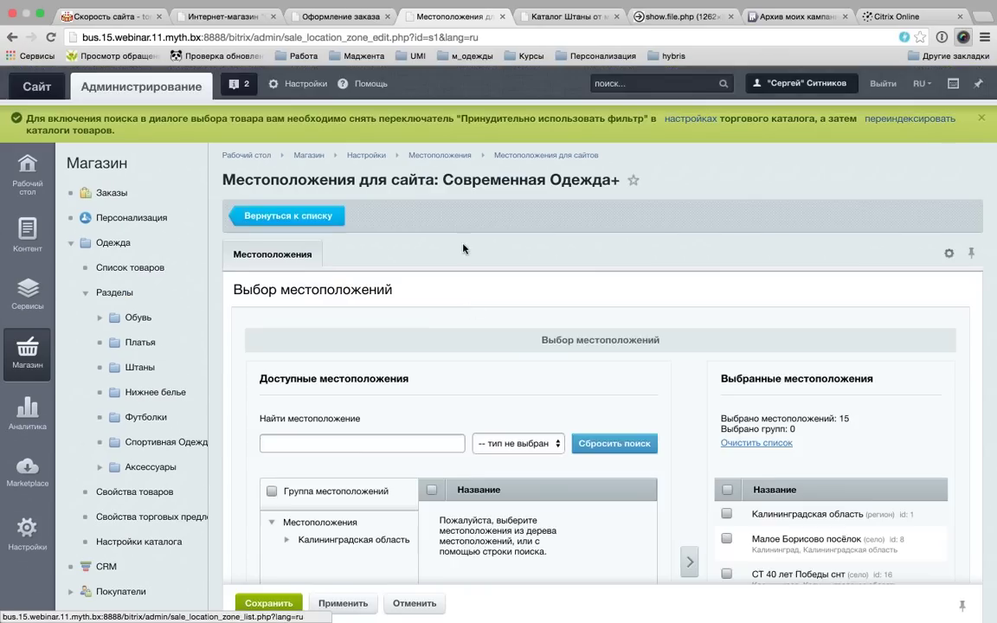
- Replace all selected locations of the site with Калининградская область and save the list
scroll(472, 342, "down", 3)
scroll(472, 342, "down", 1)
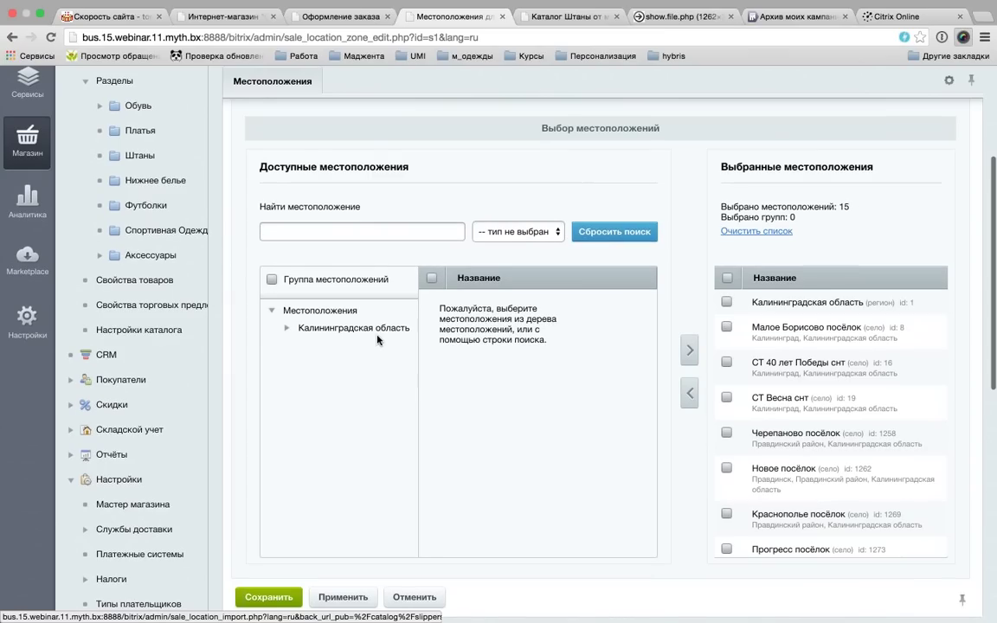
left_click(363, 329)
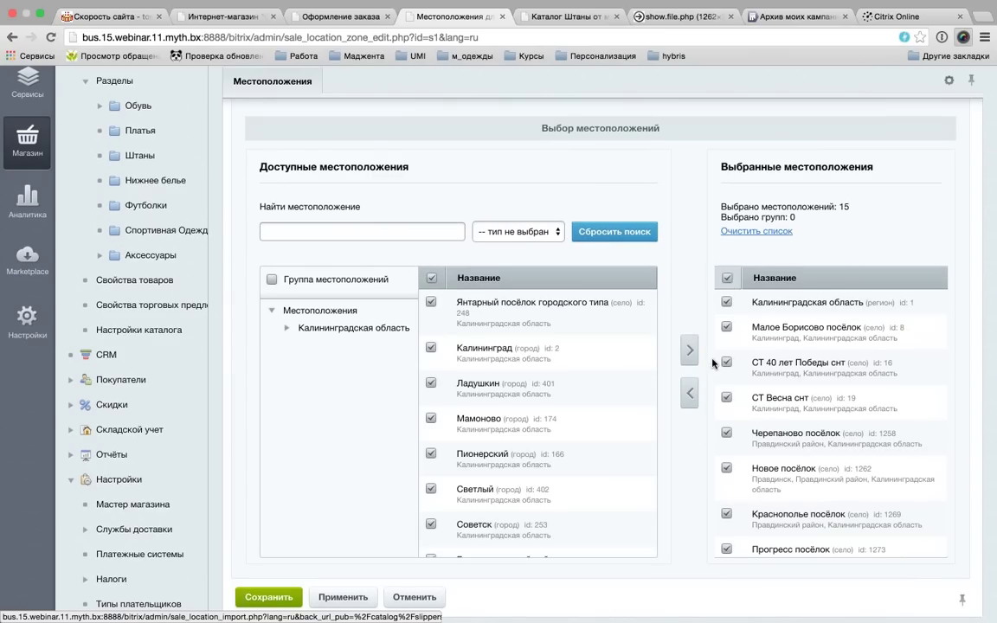
left_click(690, 393)
left_click(431, 278)
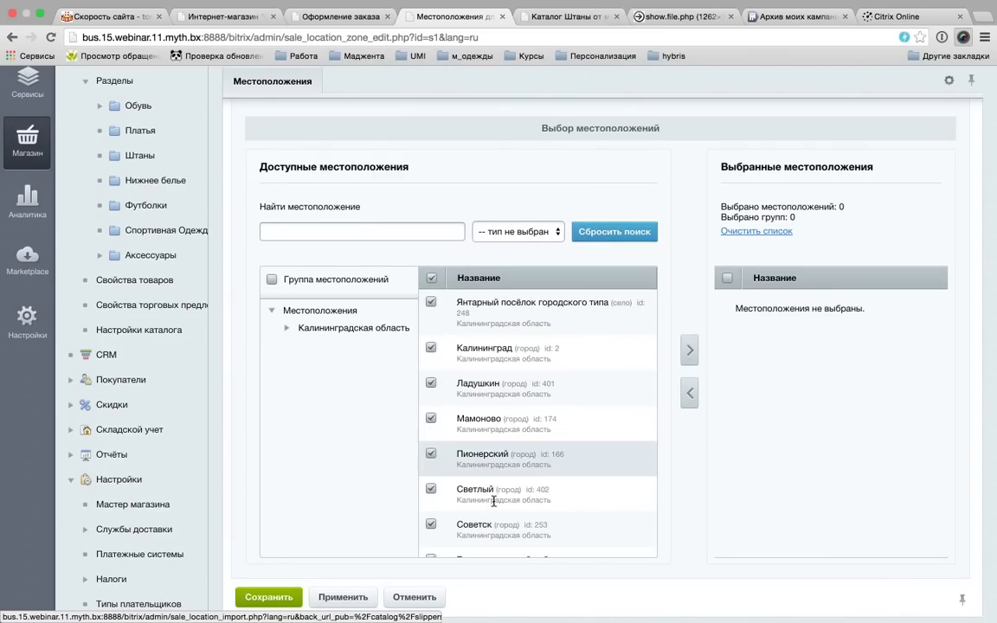
left_click(690, 349)
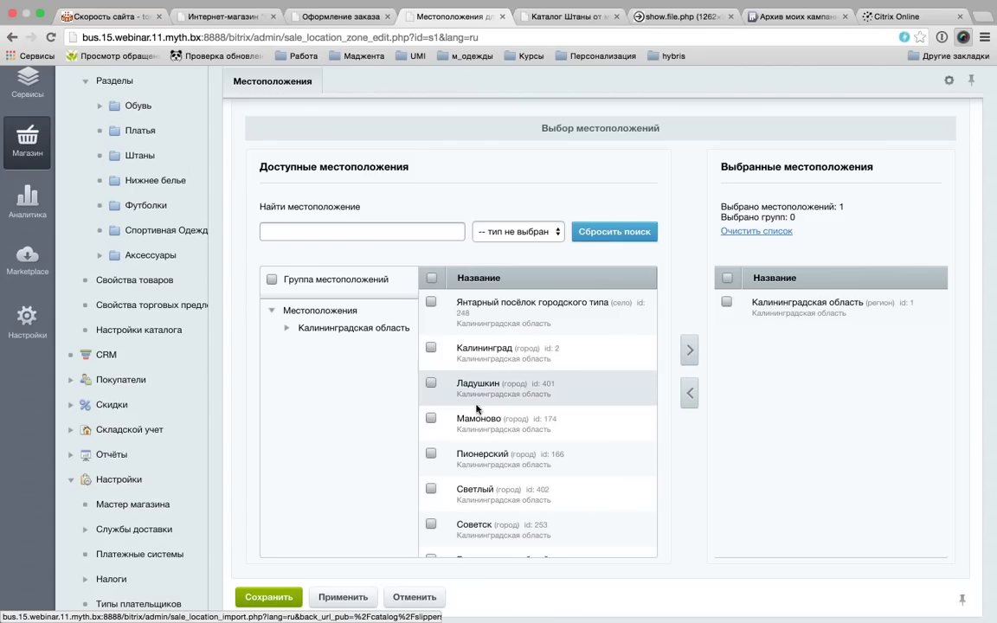
left_click(268, 597)
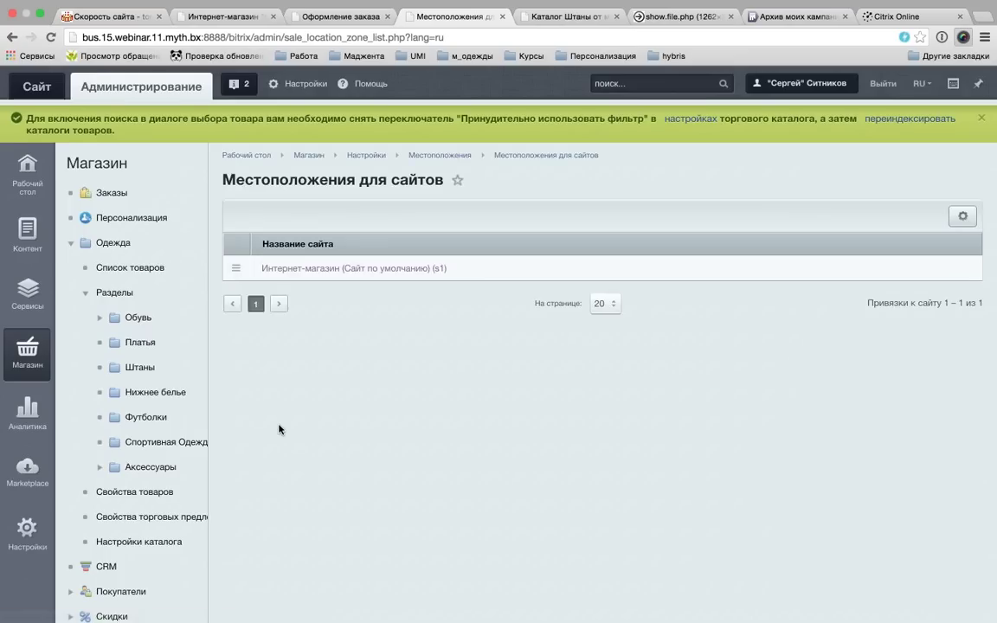
- Open Избранные местоположения of the default site Интернет-магазин (s1) for editing
scroll(272, 429, "down", 5)
scroll(270, 429, "down", 2)
left_click(194, 362)
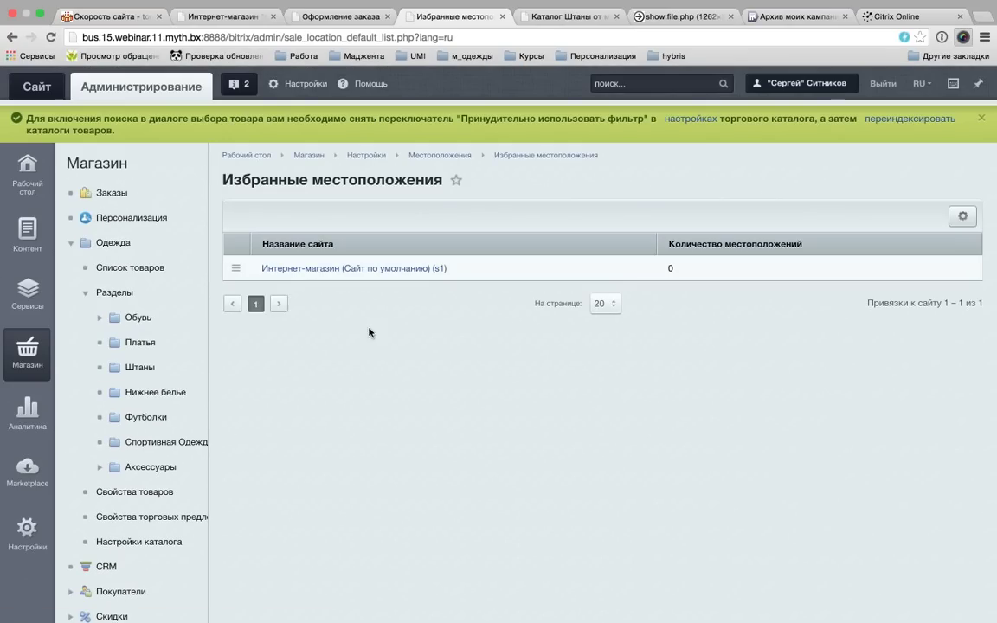
left_click(236, 268)
left_click(271, 299)
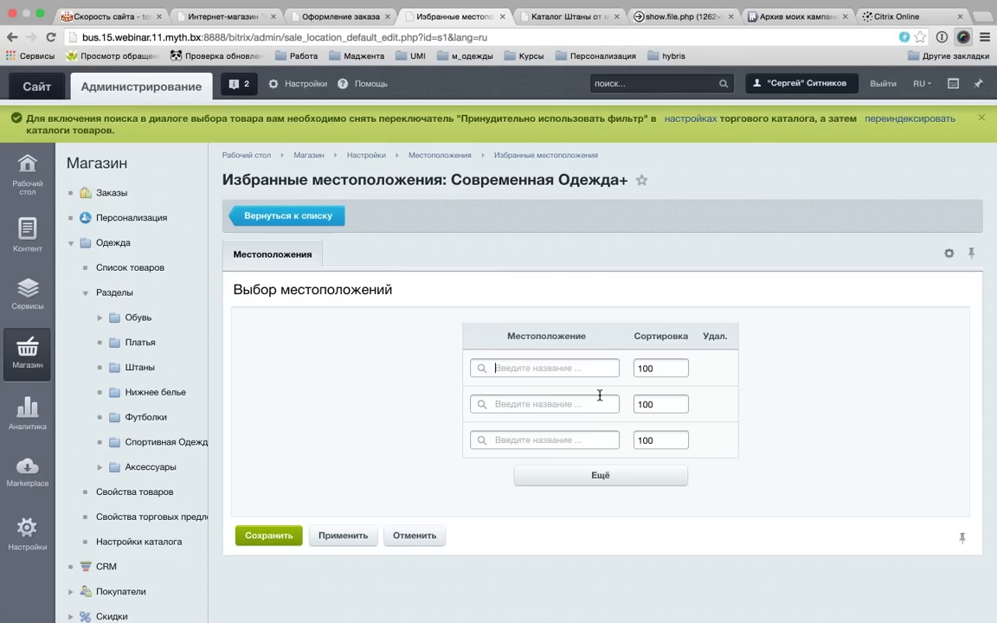
- Set Мамоново as the first favourite location and Янтарный посёлок городского типа as the second
type("Ма")
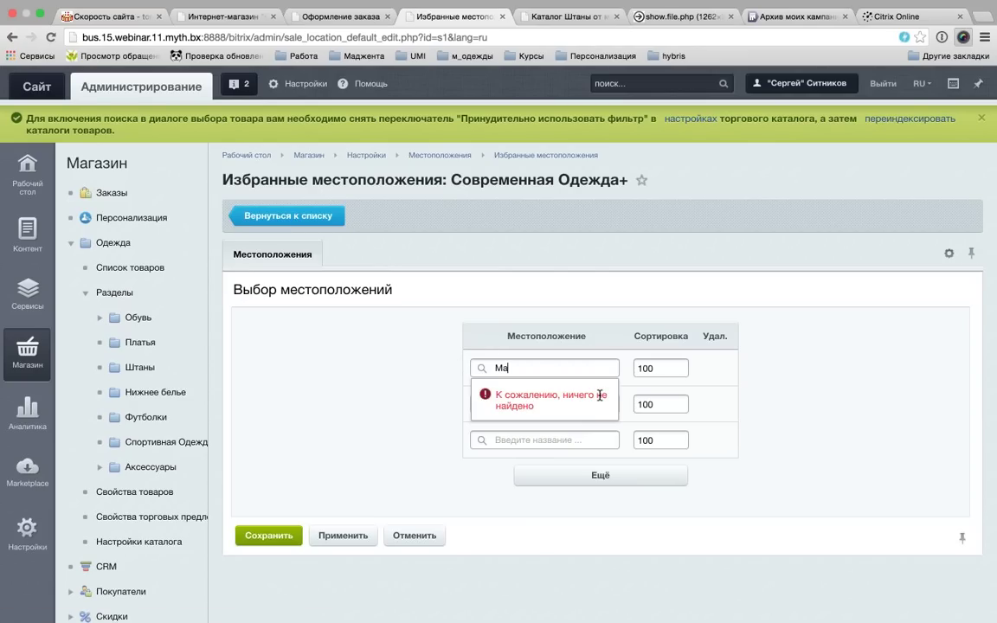
type("моново")
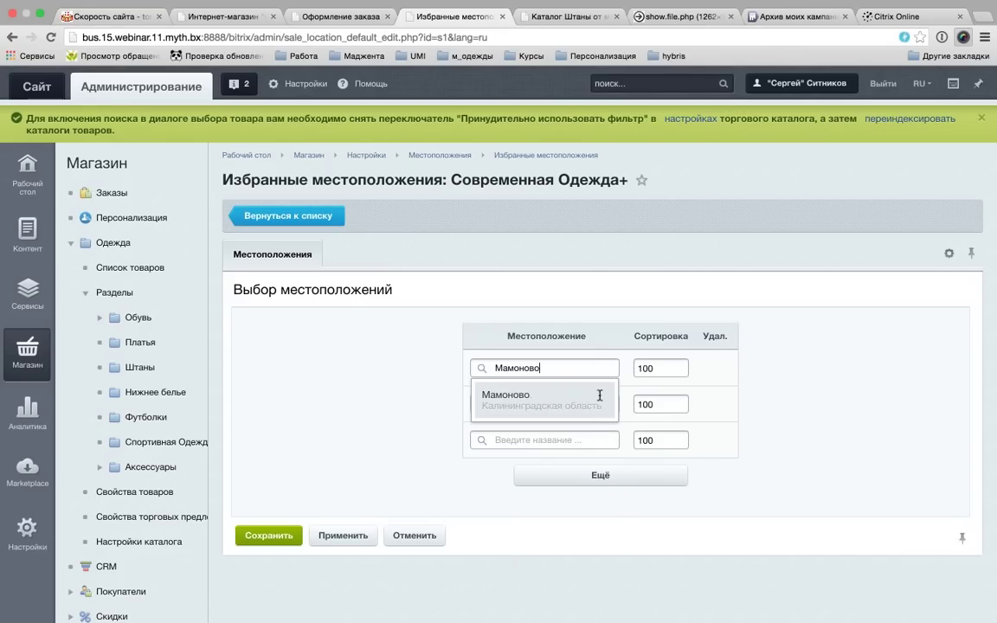
left_click(589, 408)
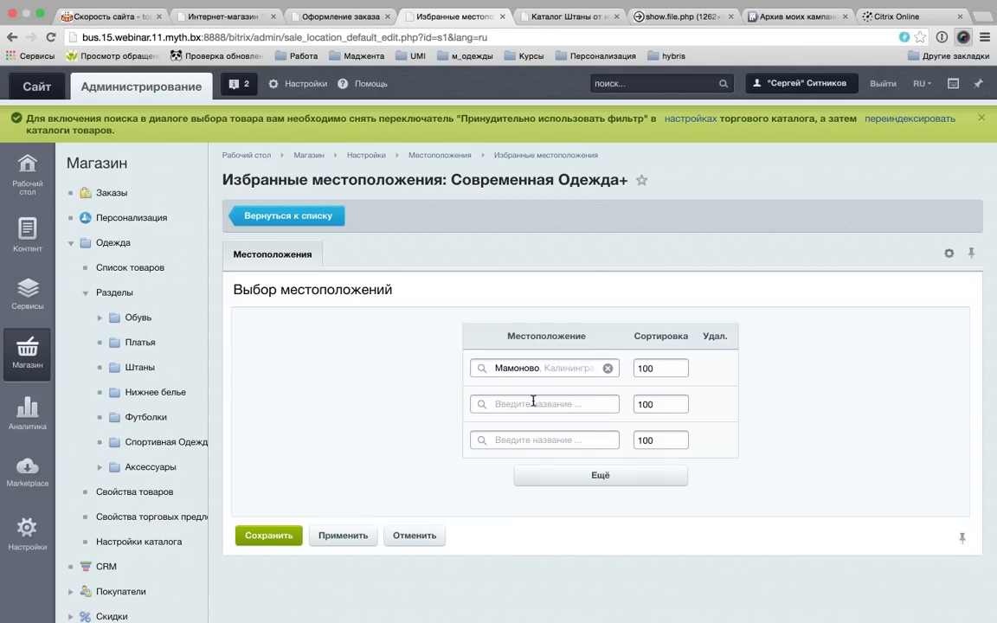
left_click(533, 403)
type("Янтарный")
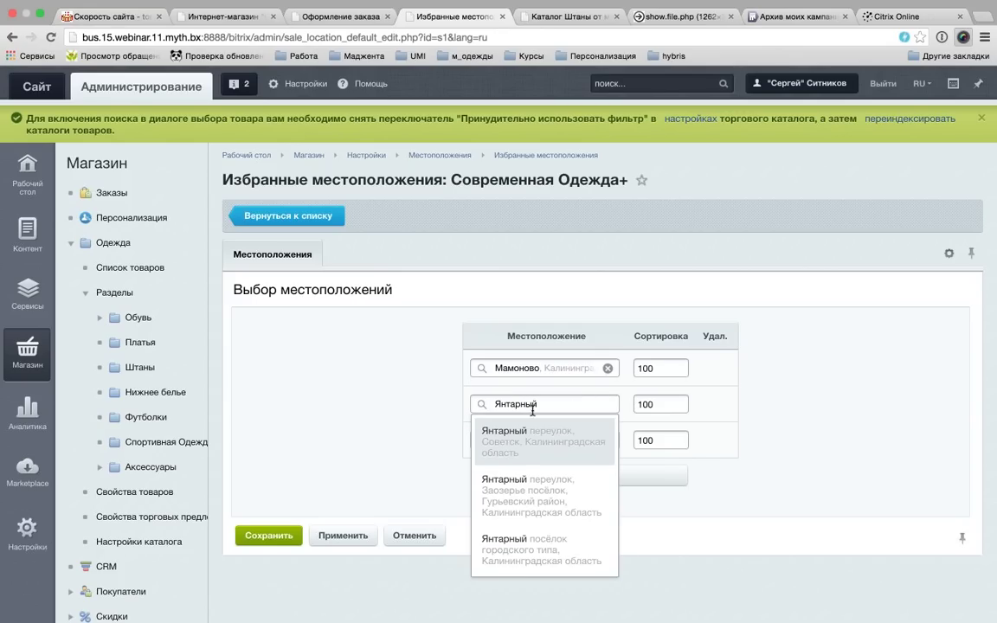
left_click(545, 540)
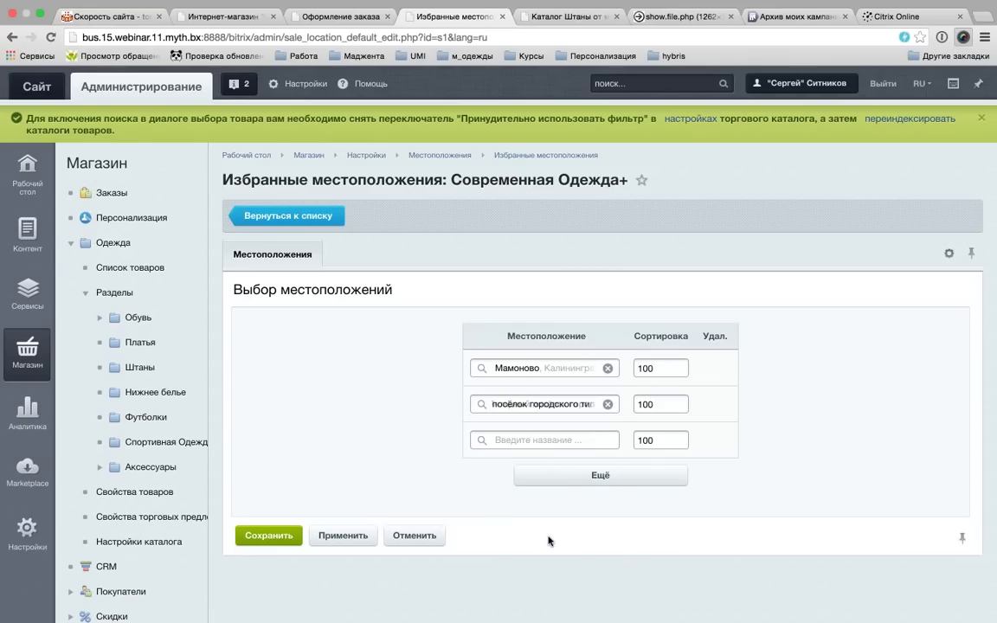
- Search for Светлогорск in the third favourite location row and choose Светлогорский район
left_click(551, 441)
type("Светлог")
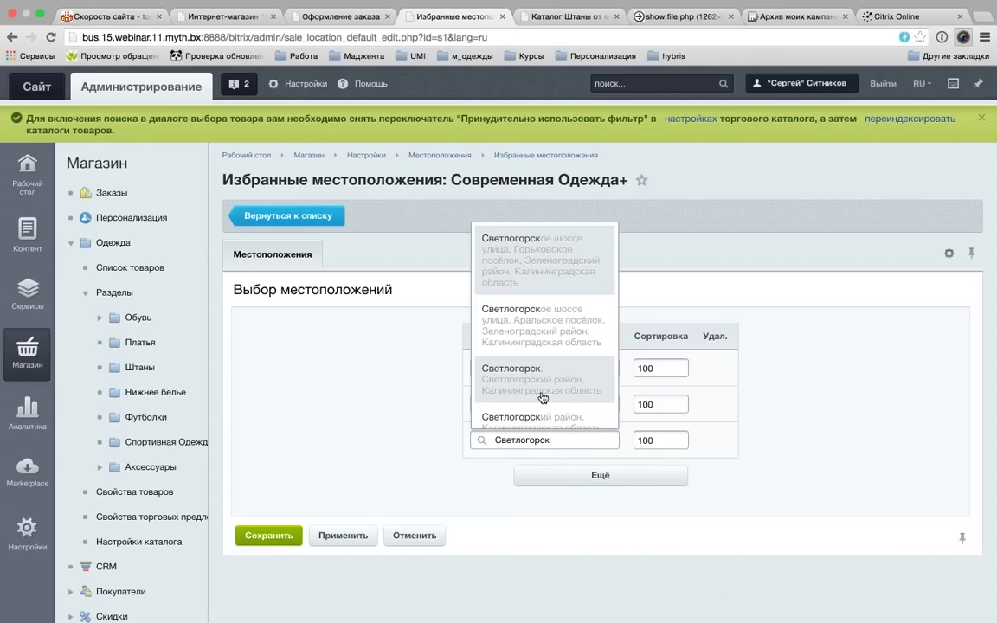
type("орск")
scroll(542, 397, "down", 1)
left_click(535, 356)
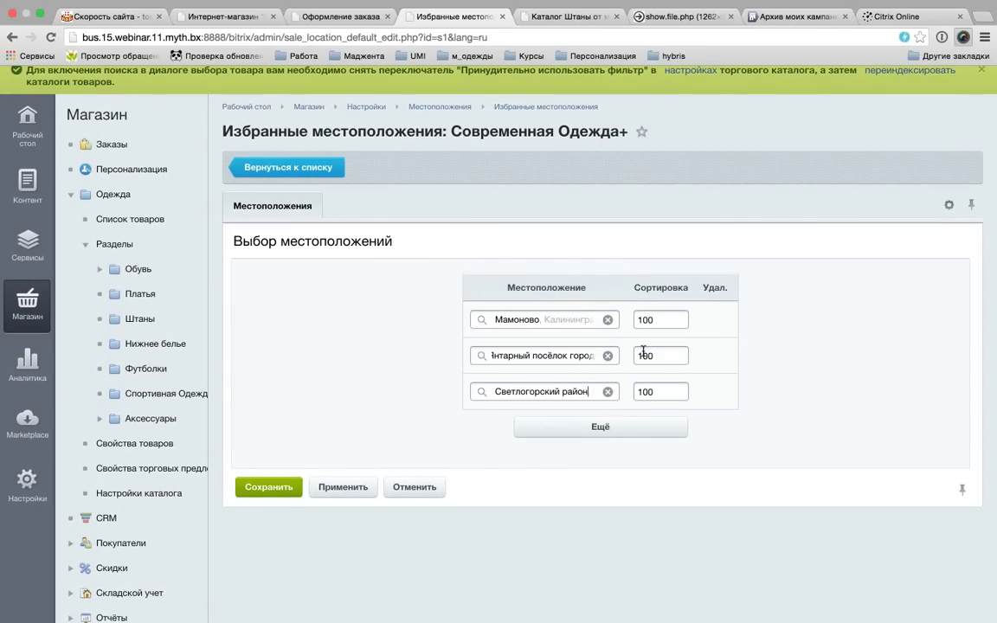
- Set the sorting of the second favourite location to 200 and the third to 300, and save
double_click(634, 353)
type("200")
double_click(642, 393)
type("300")
left_click(262, 488)
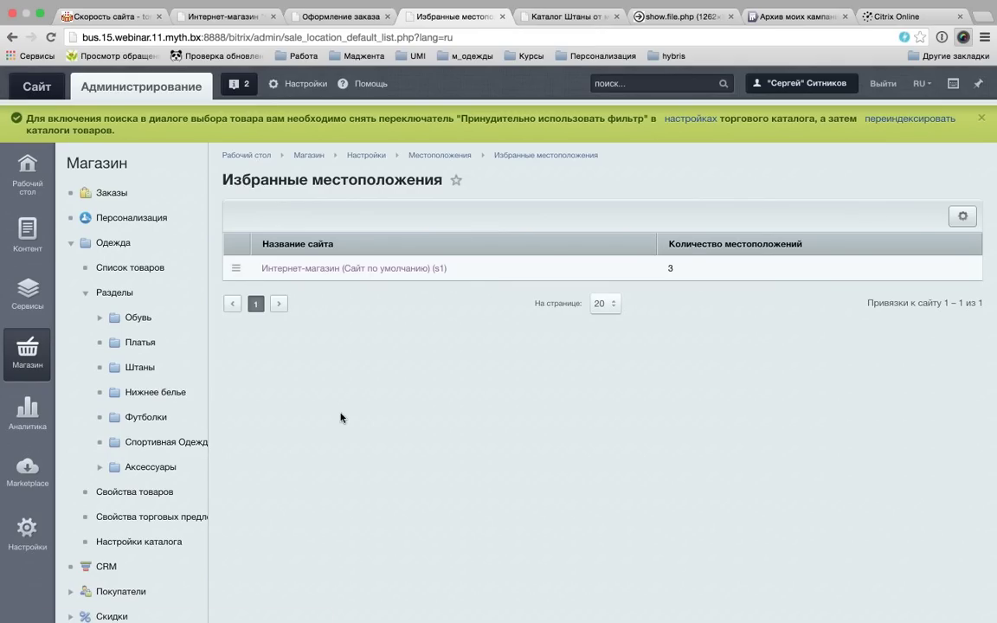
- Return to the checkout page of the public site and reload it
scroll(323, 417, "down", 5)
scroll(323, 416, "down", 3)
scroll(323, 417, "up", 8)
left_click(336, 16)
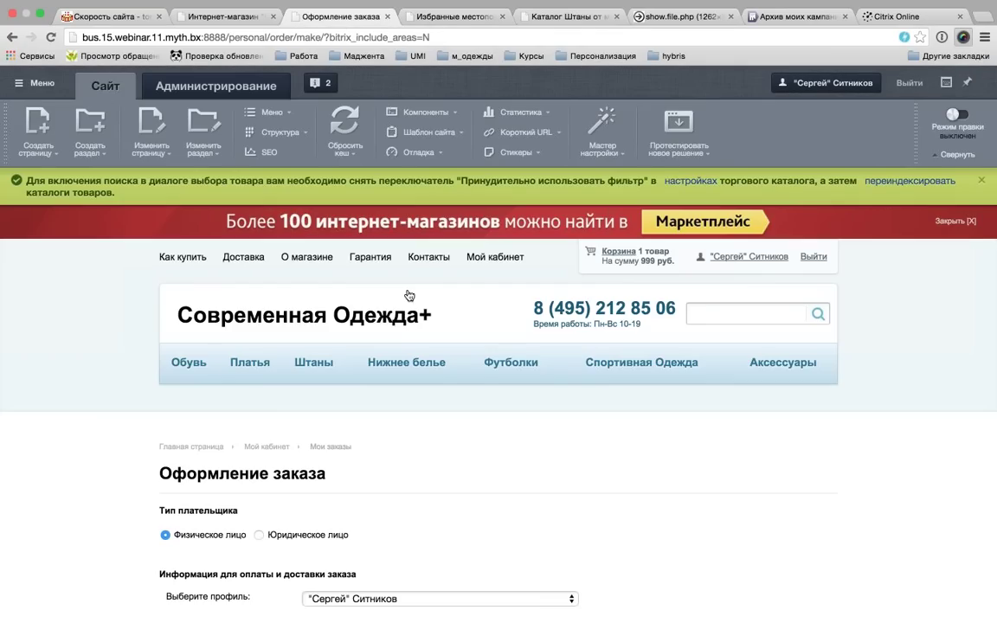
key("super+r")
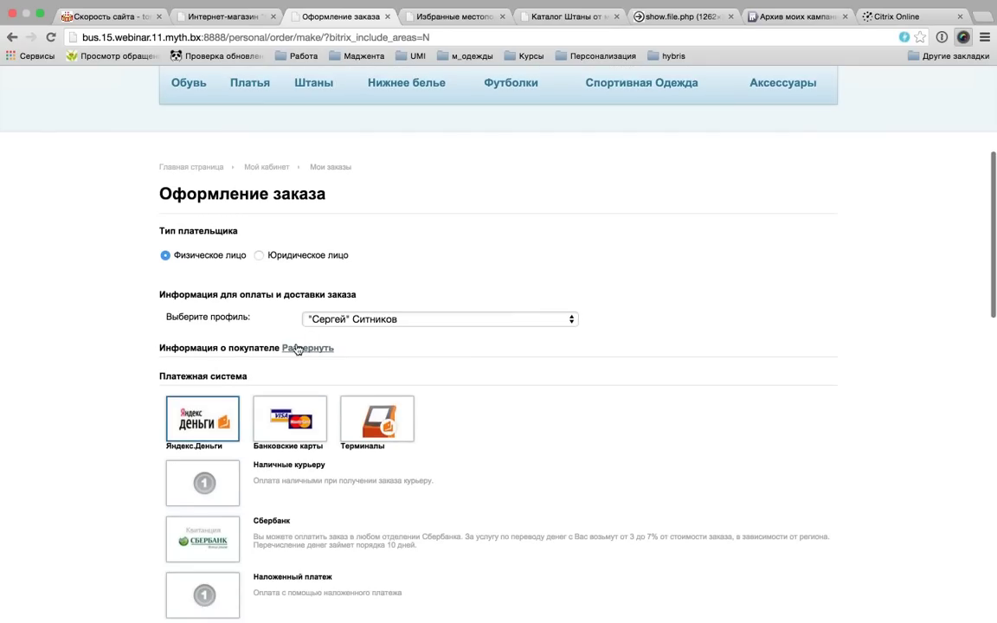
- Expand the buyer information and switch the order location between the favourites Янтарный посёлок городского типа and Мамоново, finishing on Мамоново
scroll(687, 395, "down", 5)
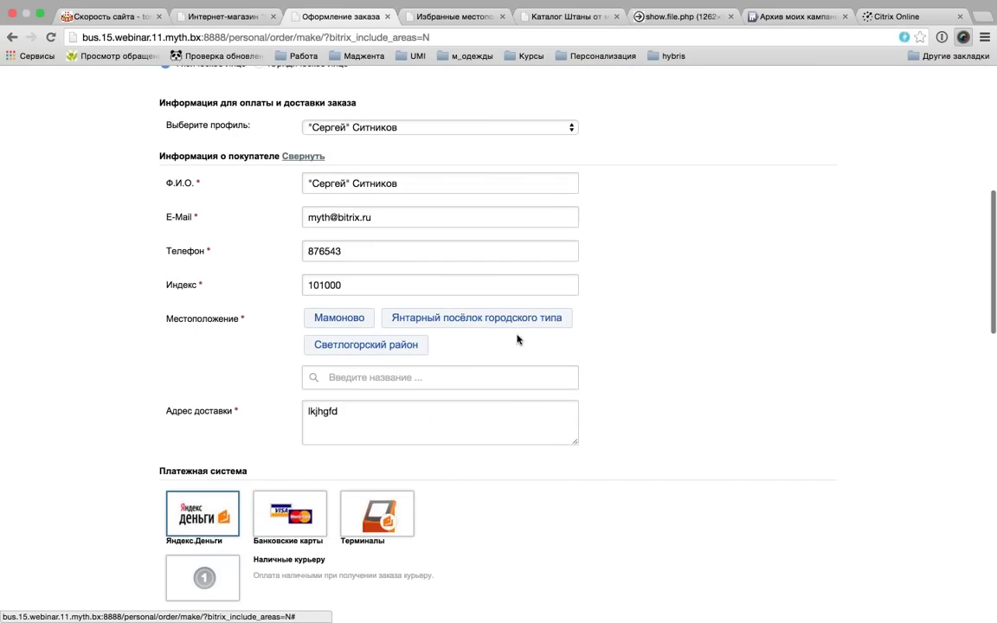
left_click(435, 326)
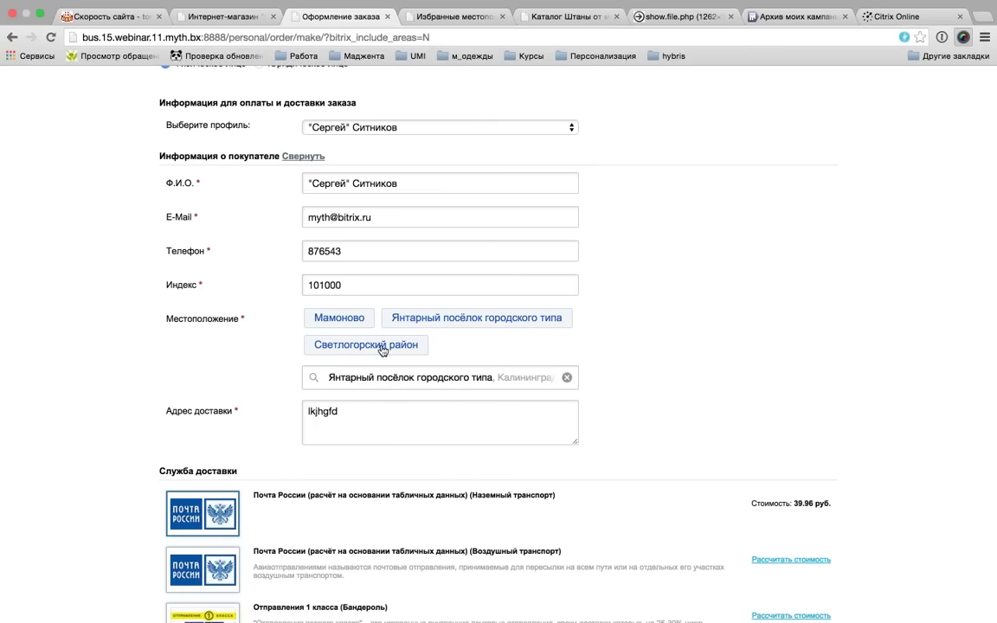
left_click(348, 318)
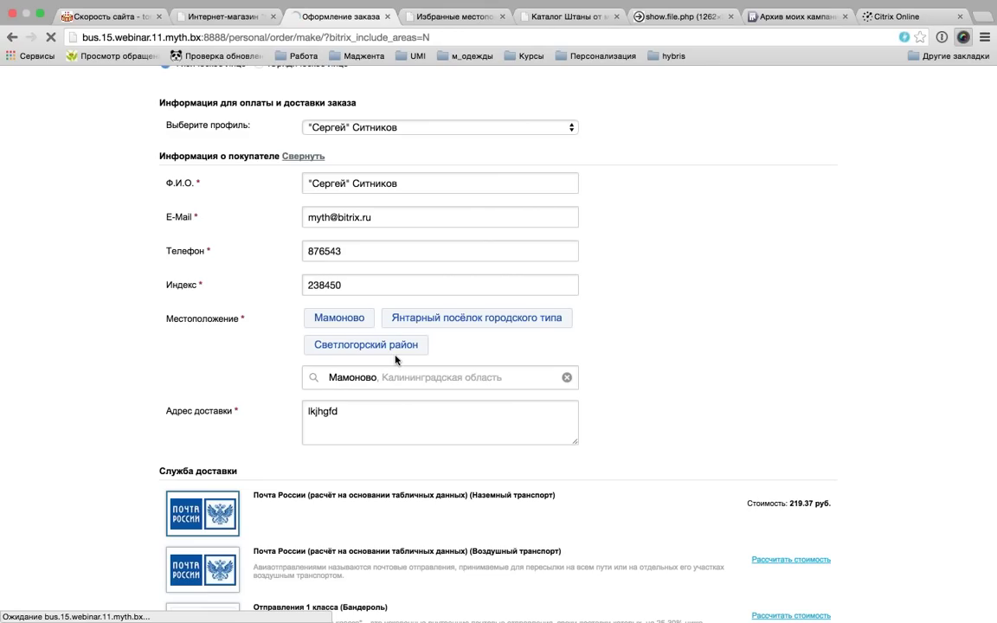
double_click(322, 285)
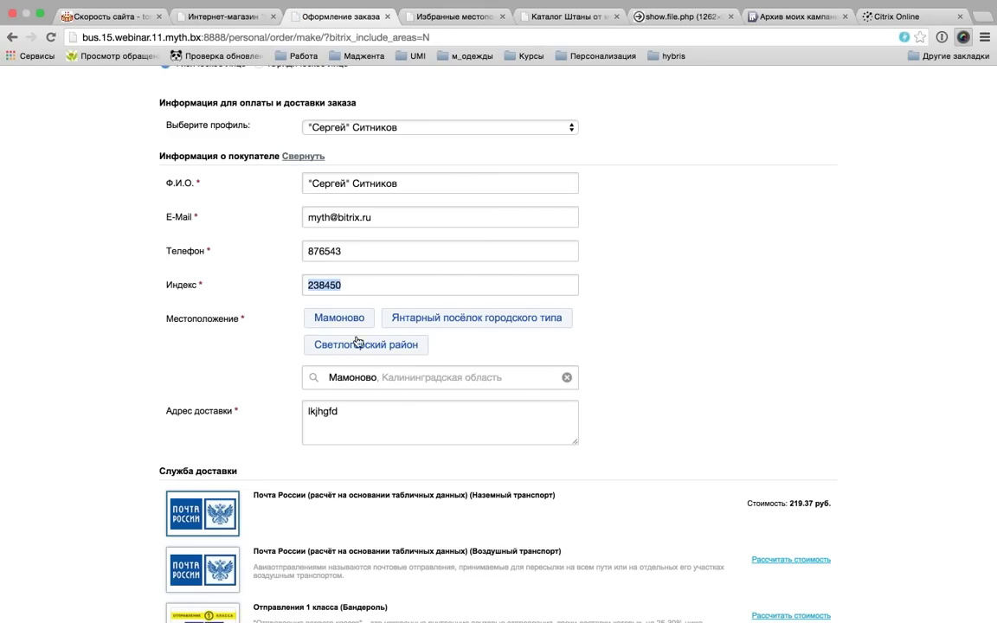
left_click(461, 329)
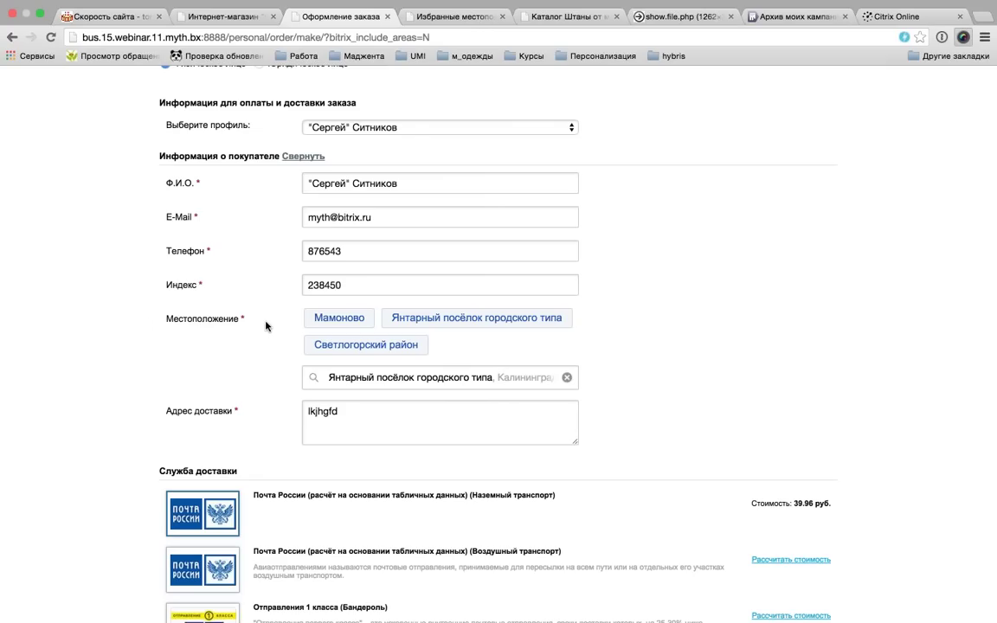
left_click(340, 323)
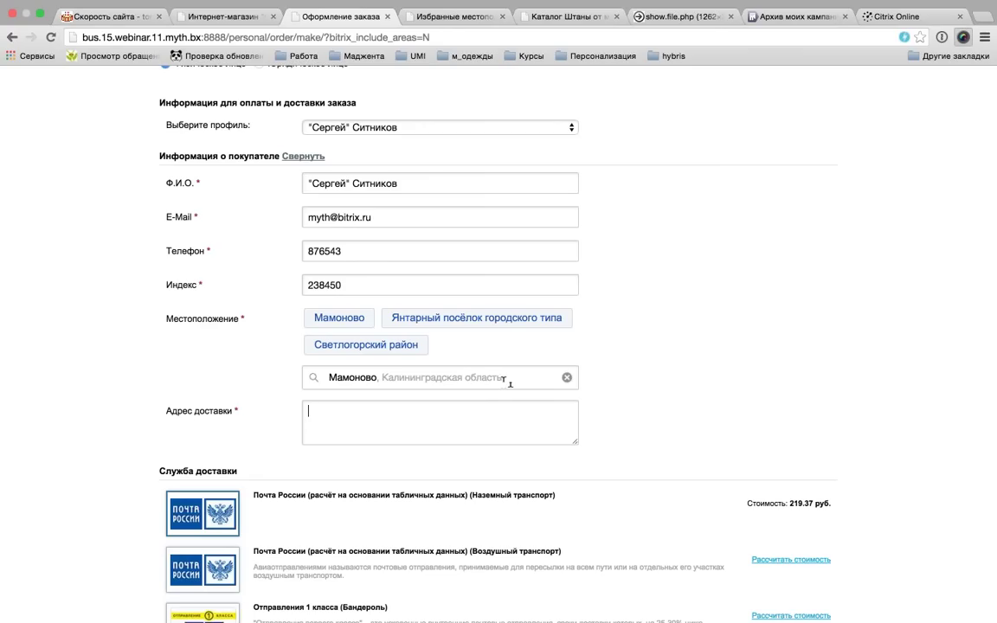
- Clear the chosen location, search for "московский" and select Московский проспект in Калининград instead
left_click_drag(377, 378, 330, 378)
key("BackSpace")
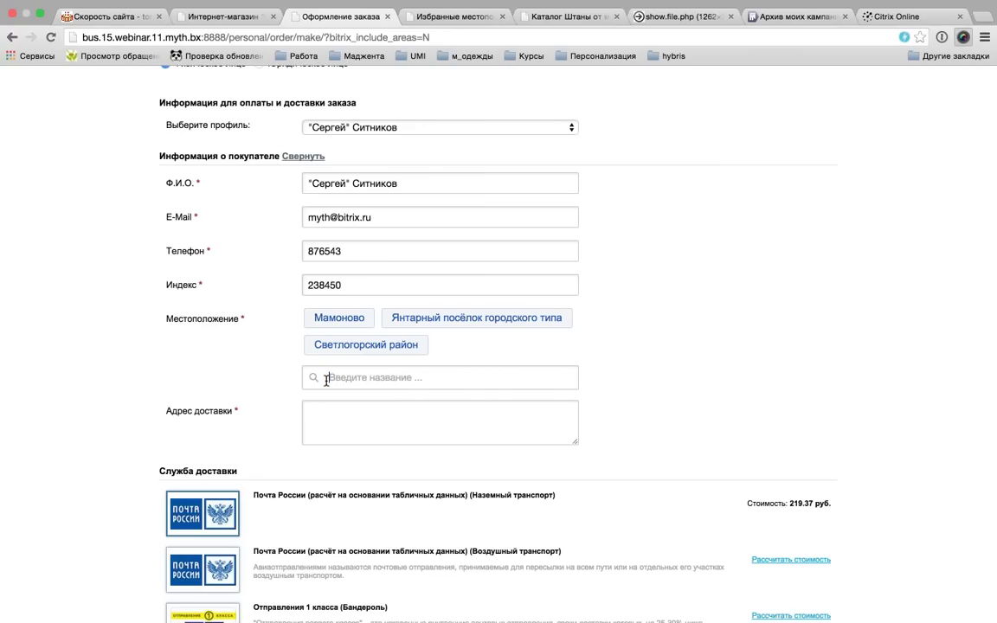
type("москов")
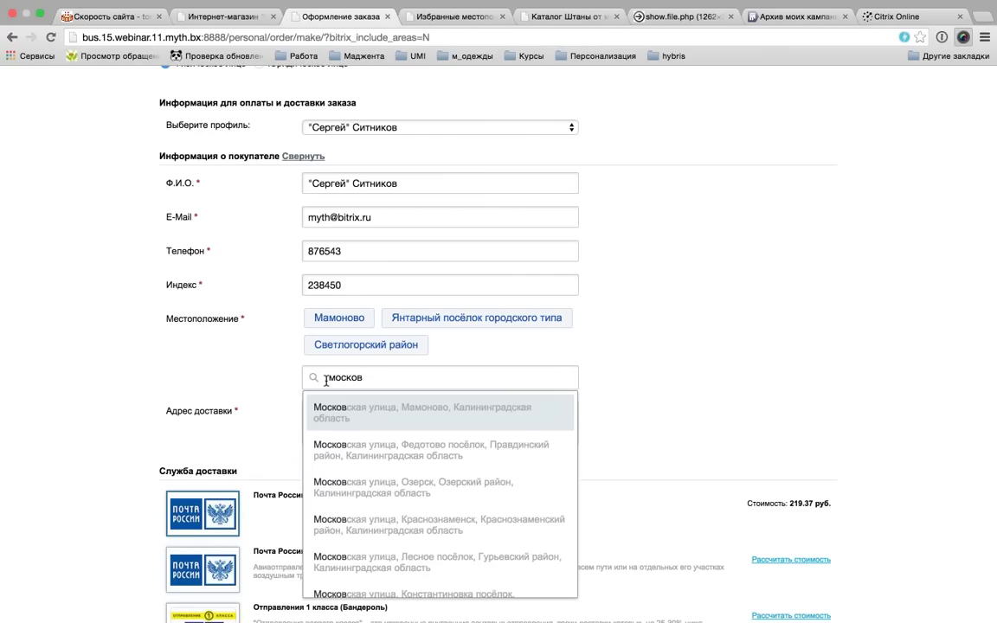
type("ский")
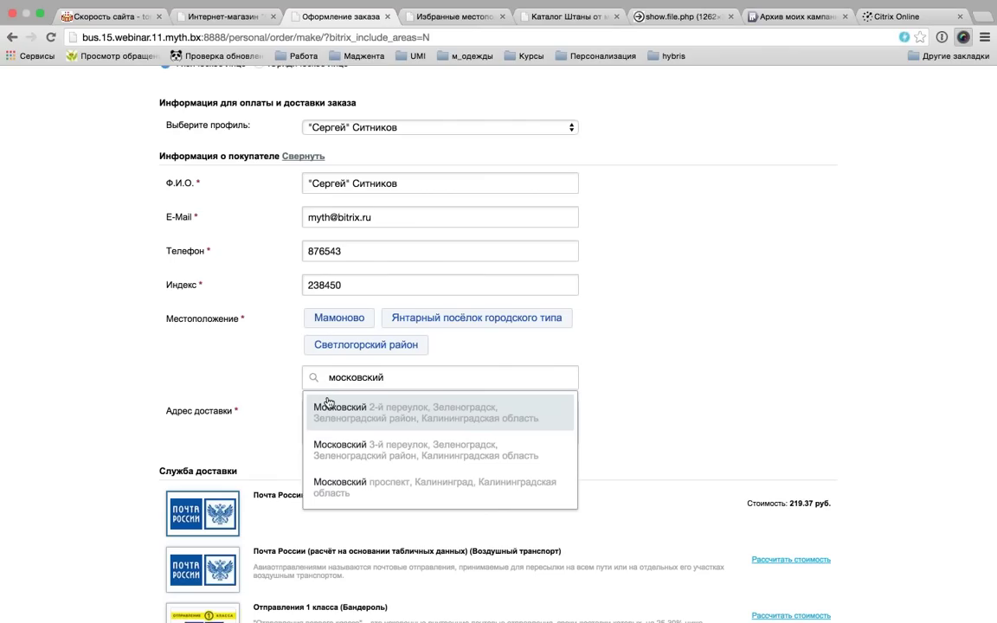
left_click(377, 483)
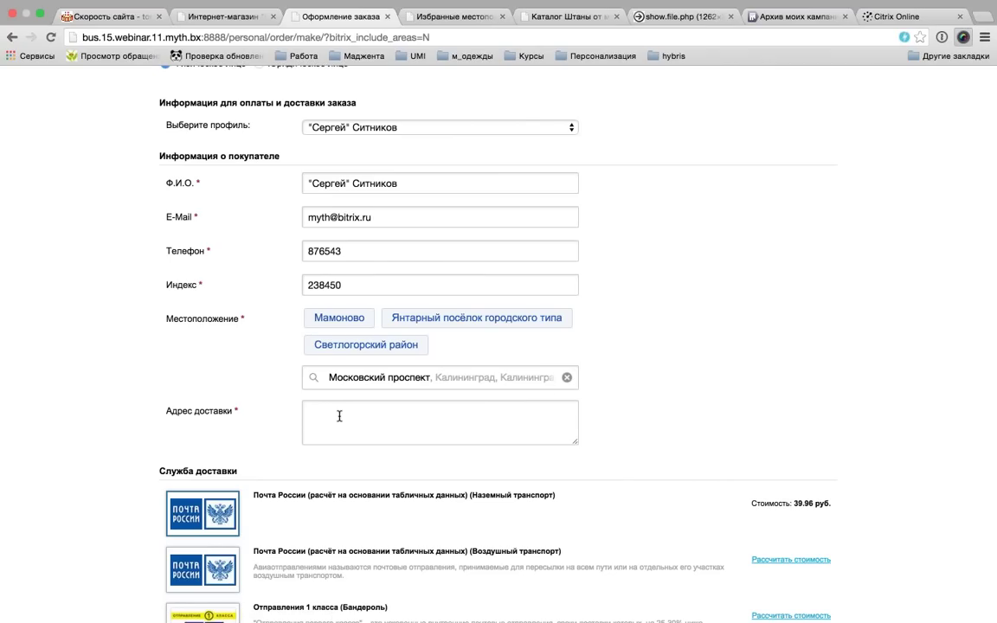
- Enter the house and flat number as the delivery address and place the order
left_click(401, 416)
type("д")
scroll(667, 345, "down", 6)
scroll(667, 344, "down", 10)
scroll(767, 134, "up", 2)
left_click(790, 169)
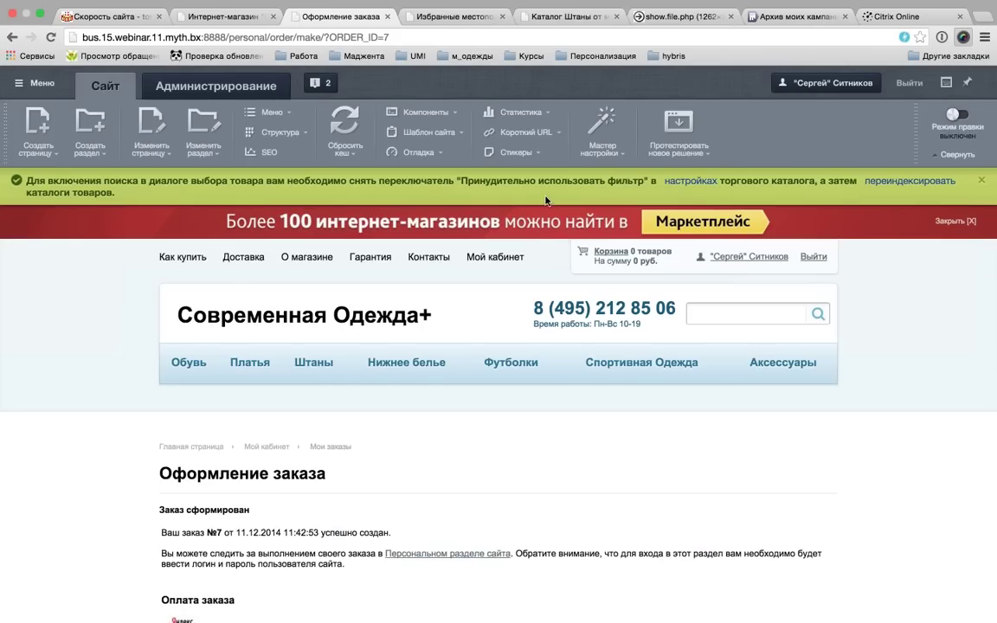
- Go to the shop's order list in the administration area and open the newest order for editing
left_click(451, 16)
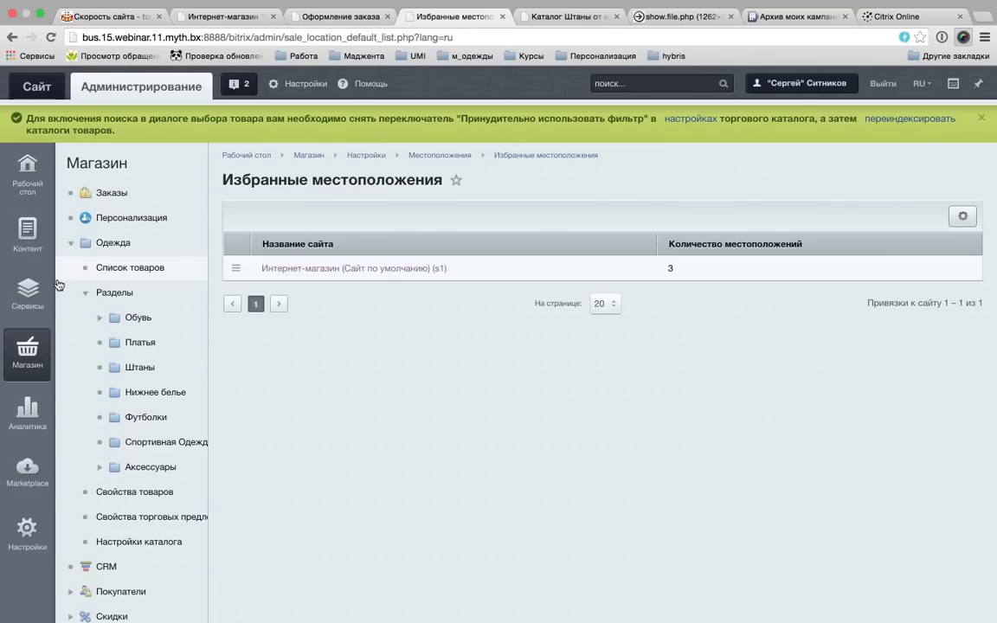
left_click(143, 192)
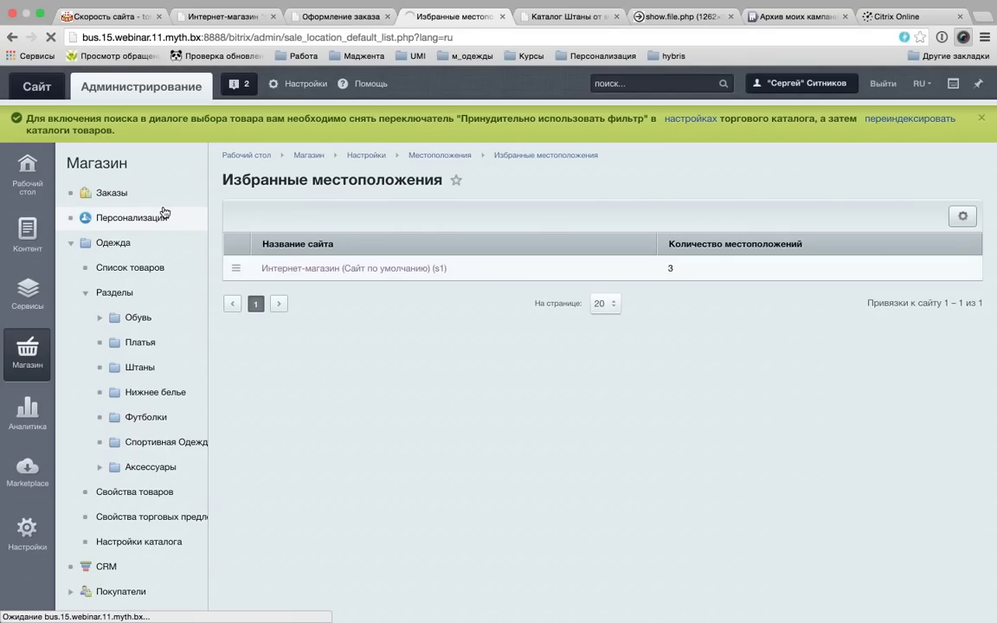
scroll(264, 347, "down", 5)
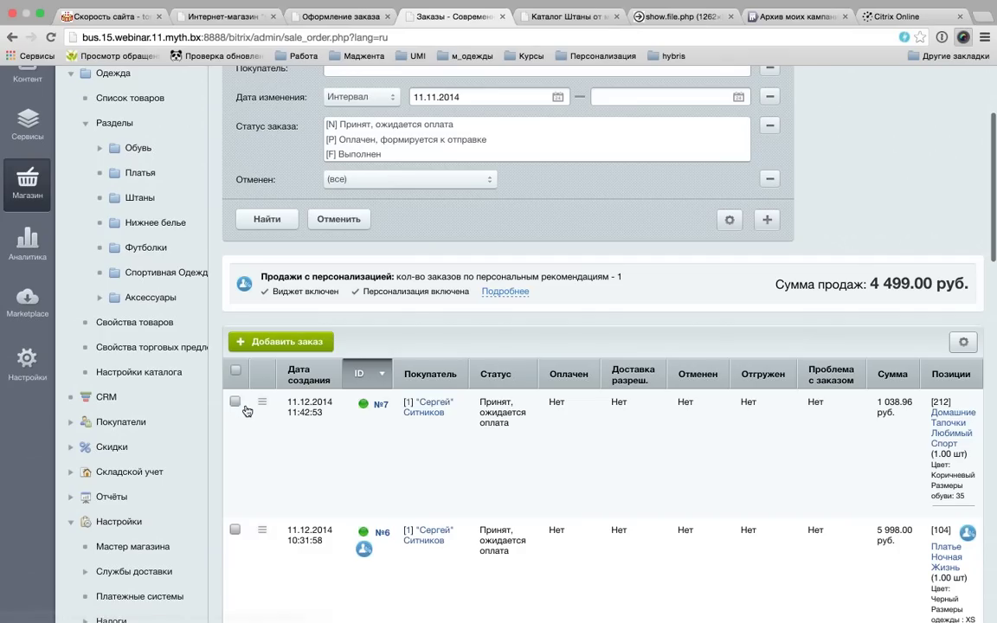
left_click(258, 404)
left_click(307, 422)
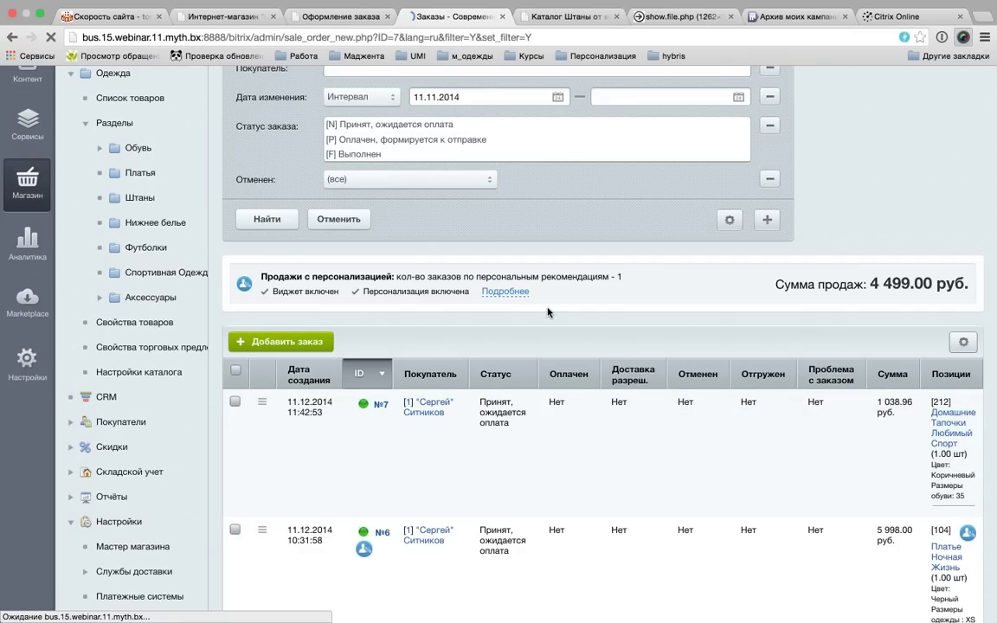
- Review the order's buyer, location, delivery address, delivery service and payment sections
scroll(547, 315, "down", 2)
scroll(541, 370, "down", 10)
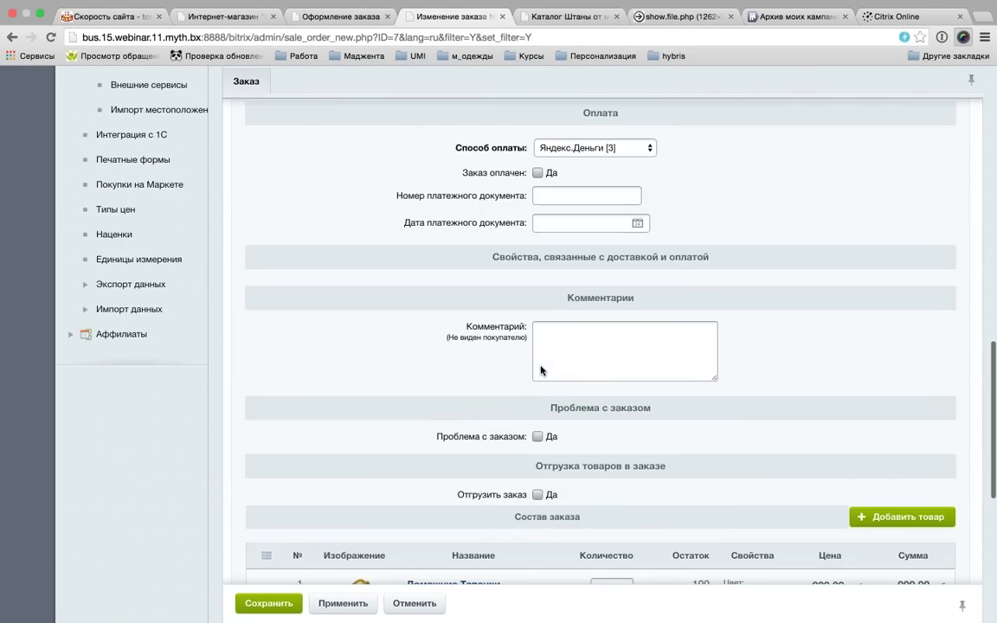
scroll(547, 364, "up", 20)
scroll(546, 364, "down", 10)
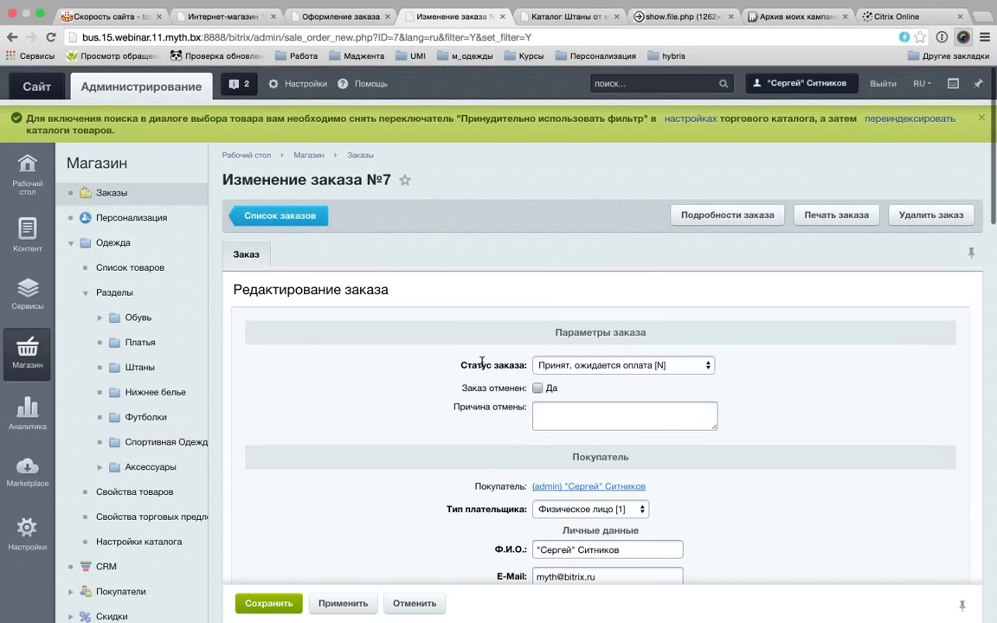
scroll(483, 366, "up", 4)
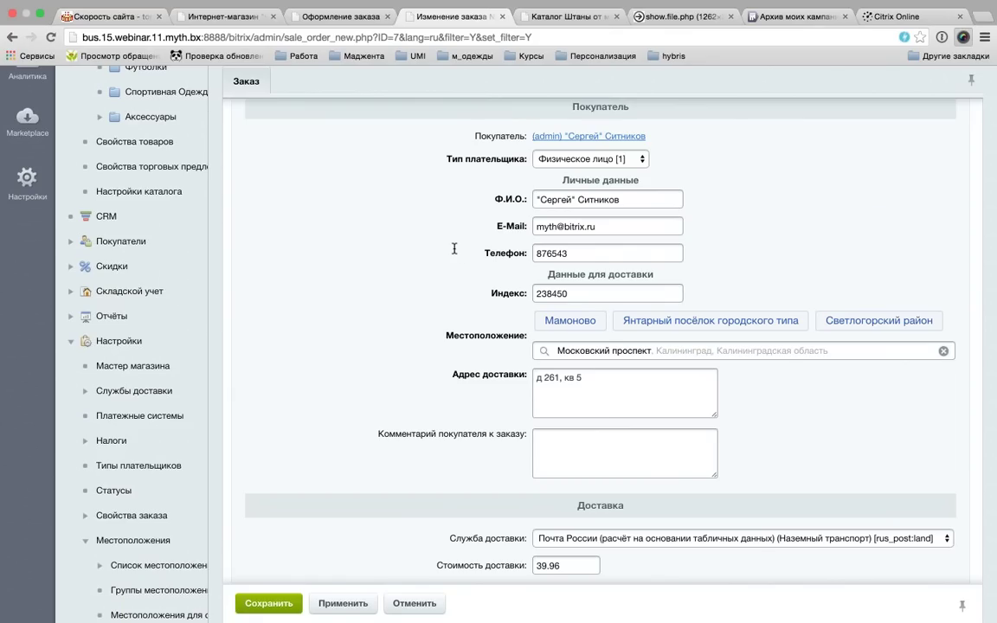
scroll(454, 250, "up", 5)
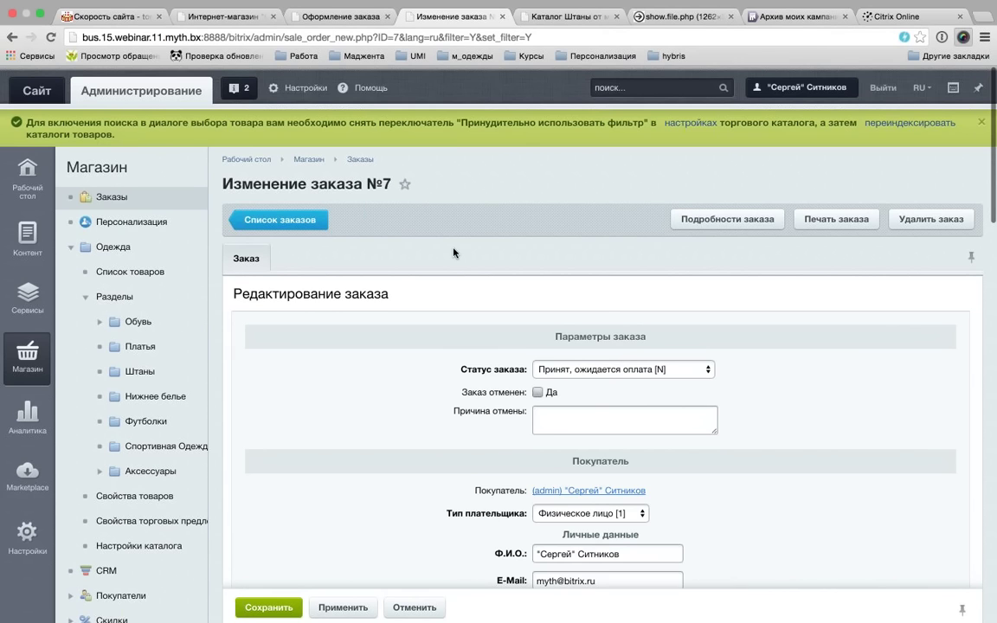
scroll(455, 251, "down", 10)
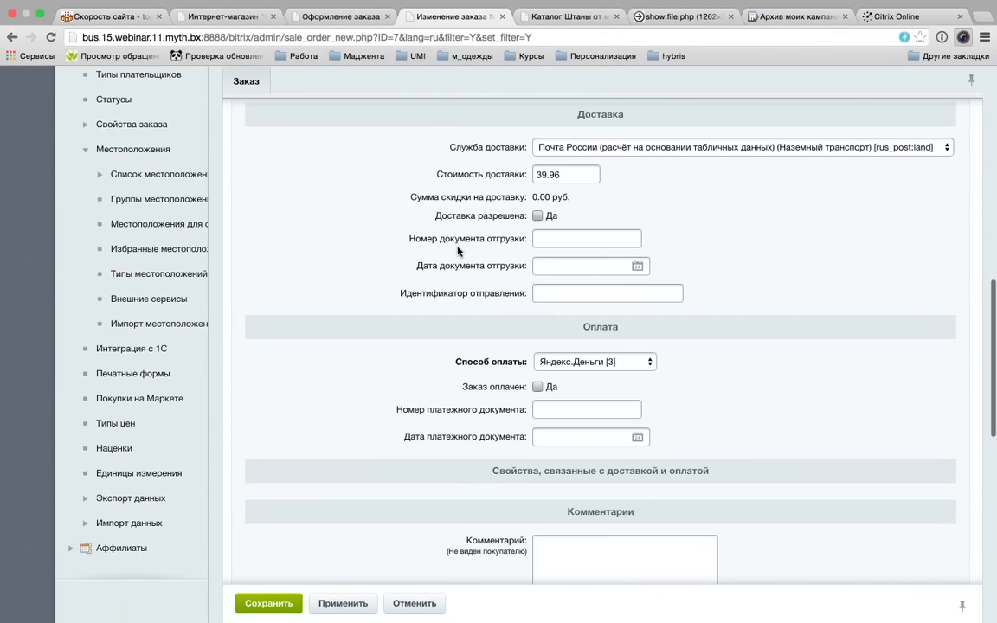
scroll(438, 225, "up", 10)
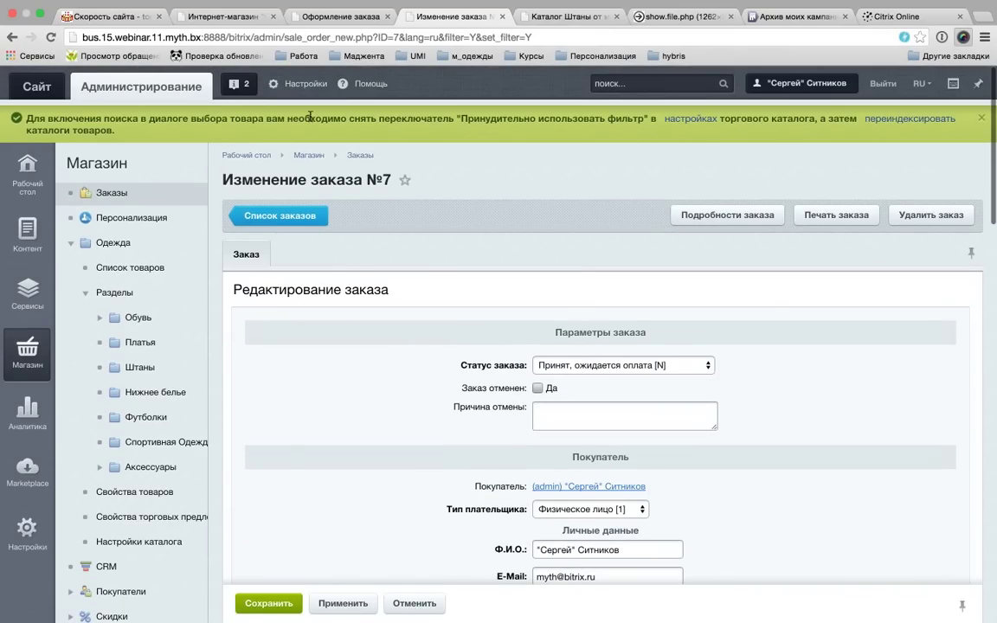
- Open the Торговый каталог module settings in a separate tab, save them with forced text-search filtering off, and close the tab
right_click(679, 123)
left_click(717, 128)
left_click(511, 19)
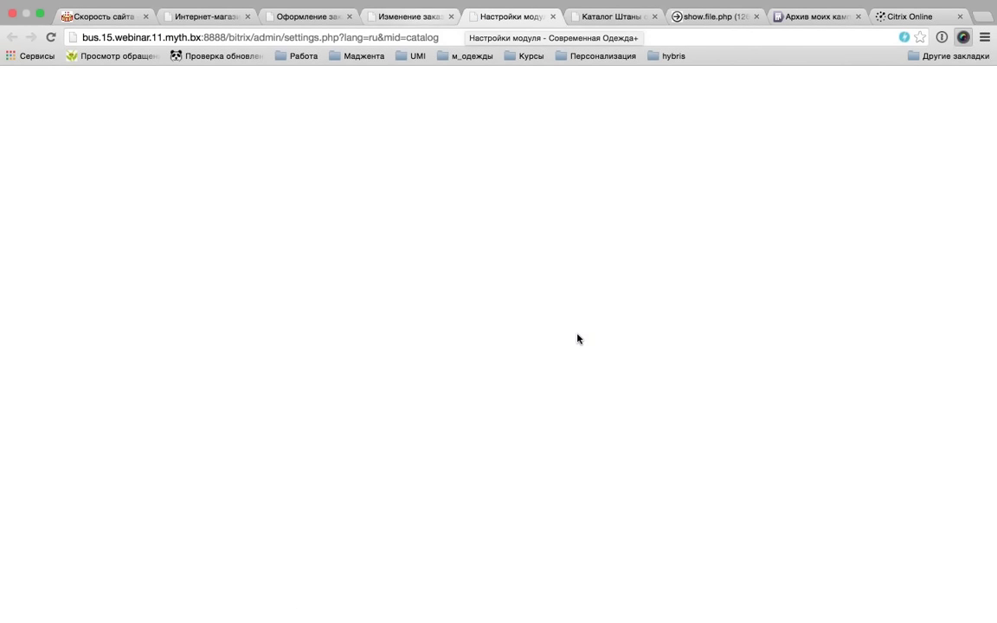
scroll(555, 349, "down", 15)
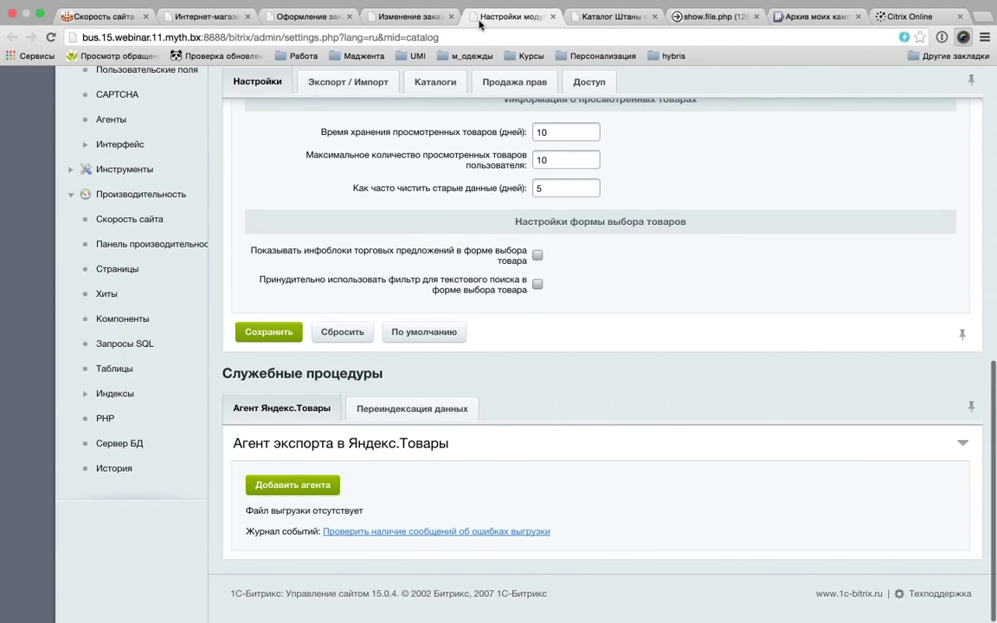
left_click(413, 17)
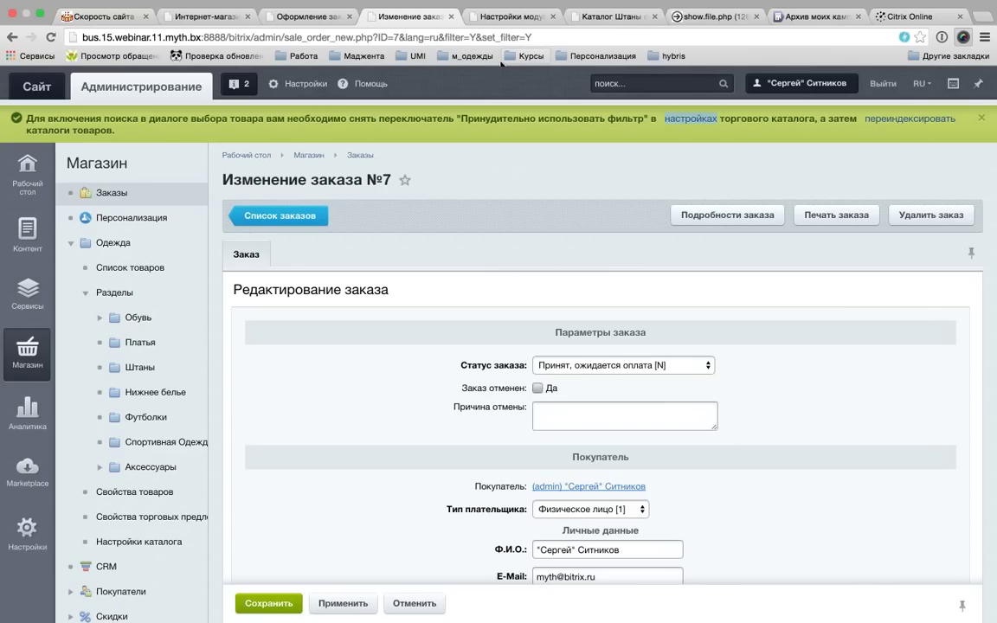
left_click(514, 17)
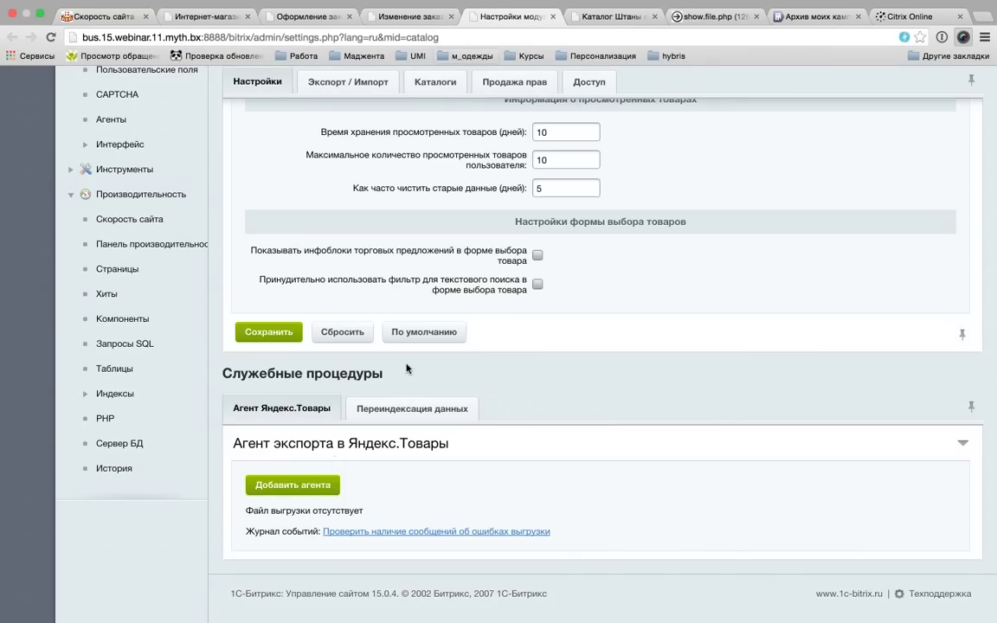
left_click(264, 333)
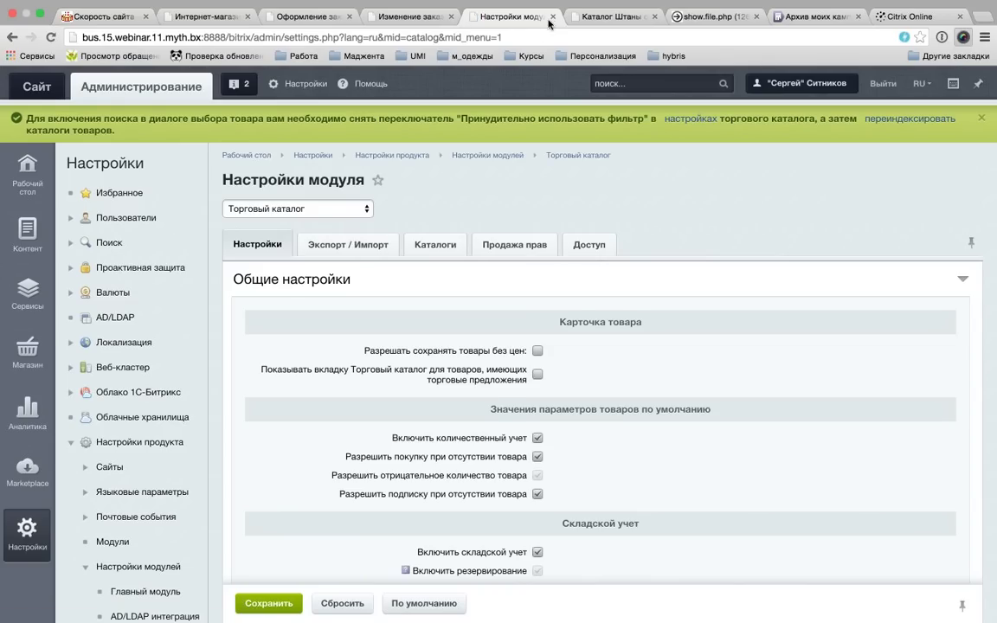
left_click(551, 17)
- Reindex the [iblock] Информационные блоки module for the [s1] Интернет-магазин site in a separate tab and close that tab
right_click(888, 126)
left_click(866, 129)
left_click(501, 19)
left_click(584, 343)
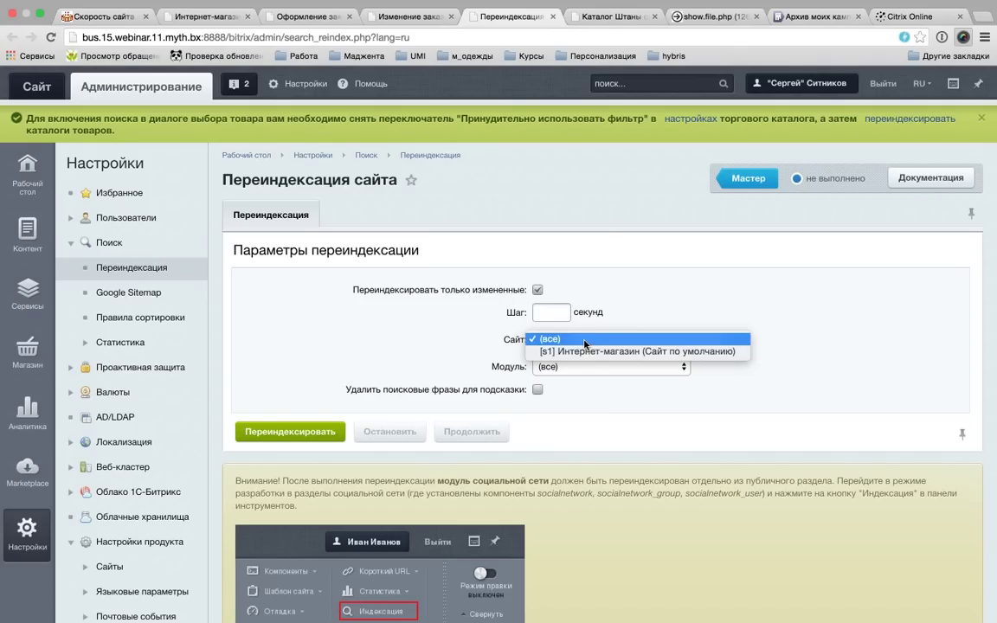
left_click(584, 352)
left_click(578, 367)
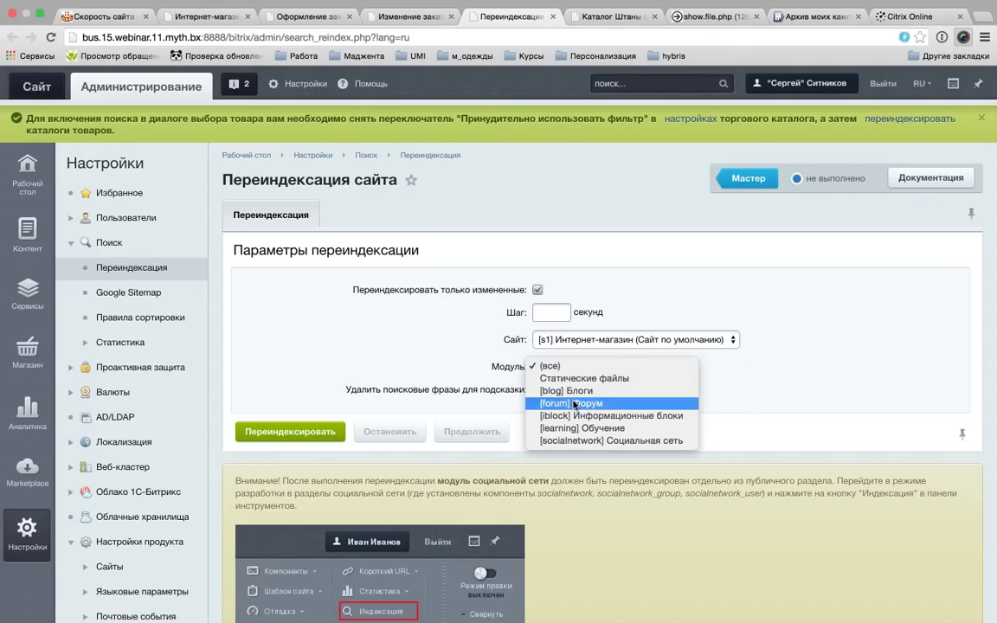
left_click(597, 416)
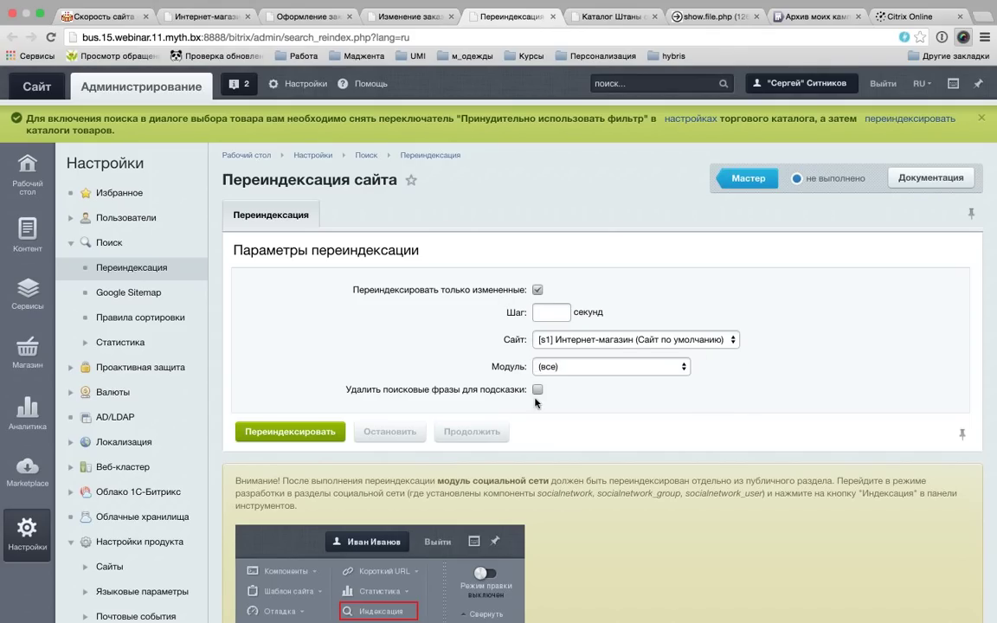
left_click(290, 431)
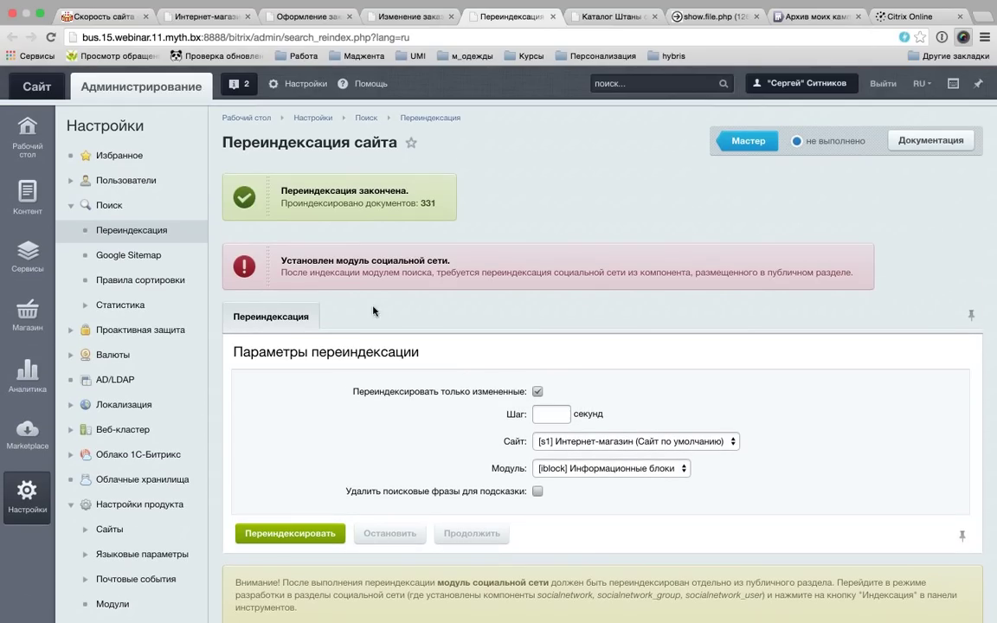
left_click_drag(315, 272, 564, 272)
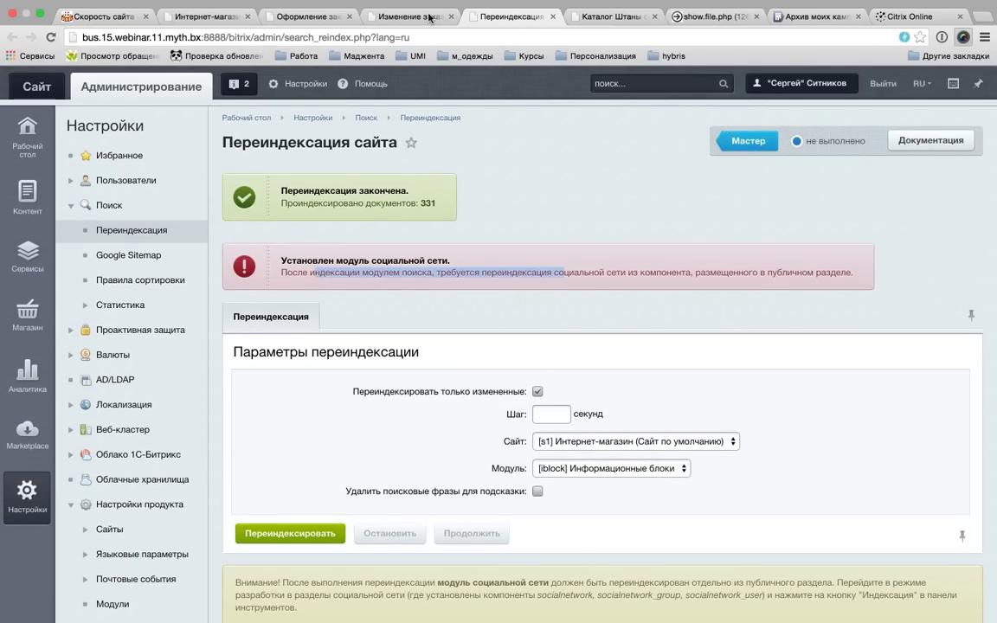
left_click(553, 17)
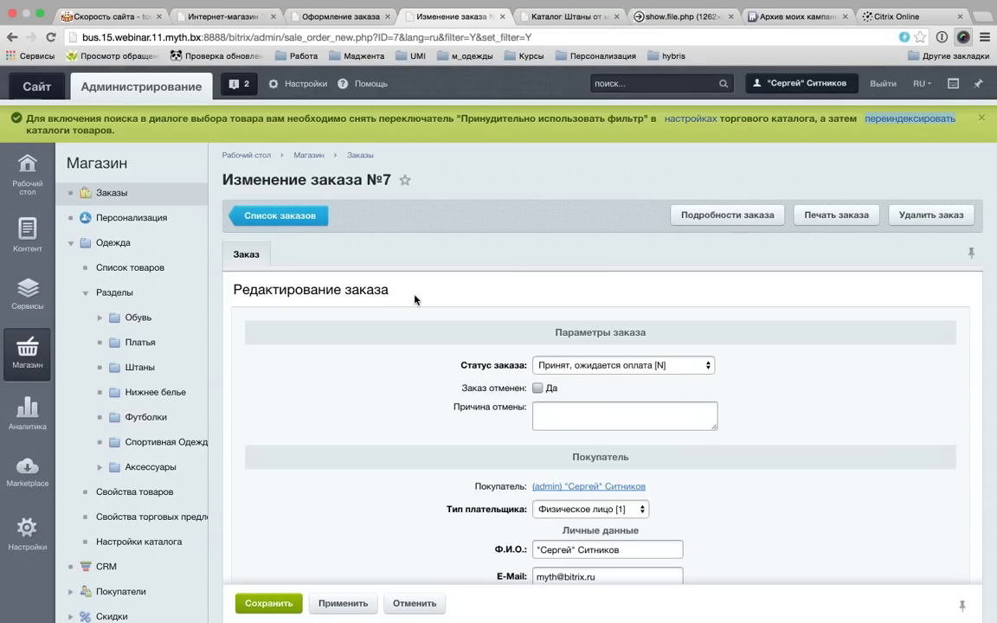
- Reload the order editing page, open the product selection dialog for adding an item to the order, and maximize it
scroll(412, 296, "down", 1)
key("super+r")
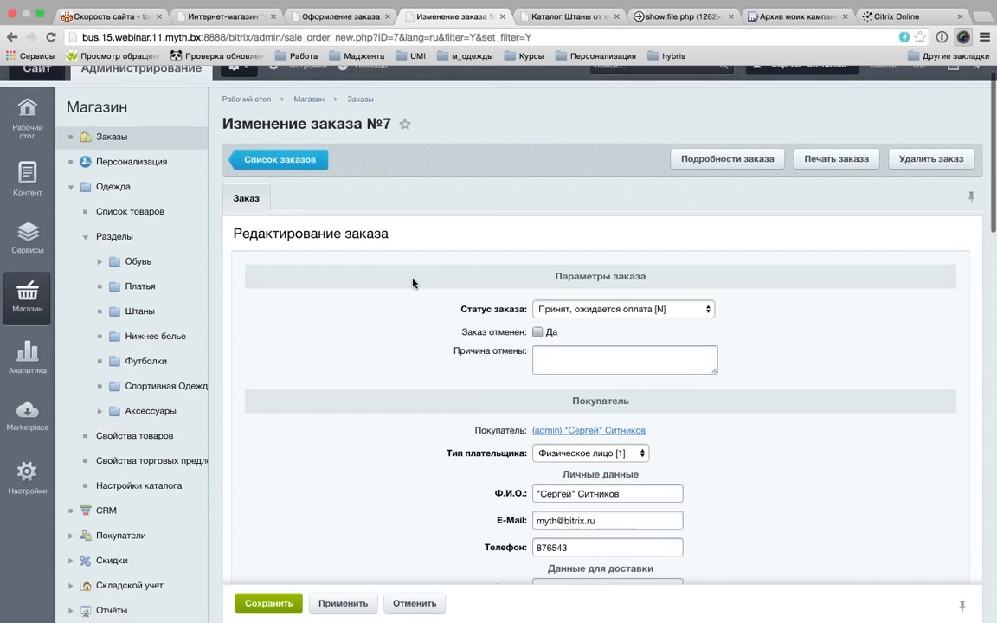
scroll(907, 286, "down", 12)
left_click(904, 267)
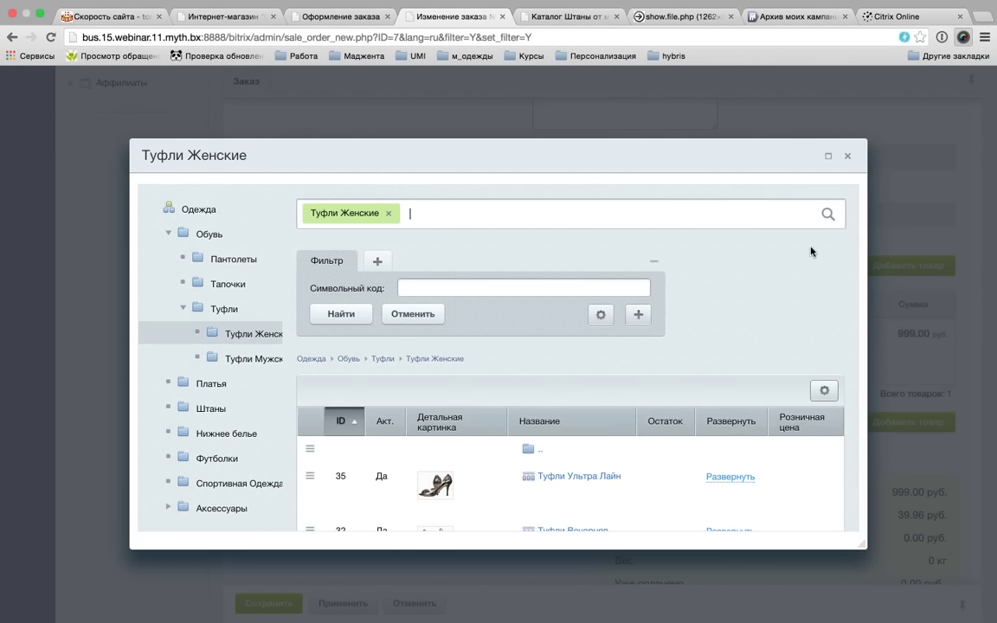
left_click(828, 155)
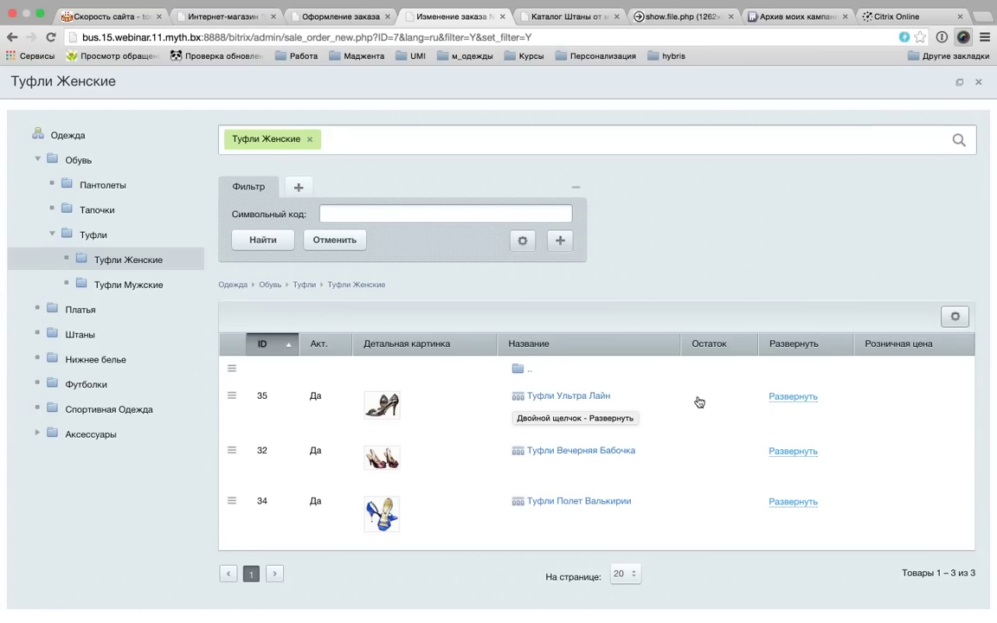
- Expand the offers of Туфли Ультра Лайн in the Туфли Женские section and look through its colour and size variants
double_click(633, 401)
scroll(632, 395, "down", 5)
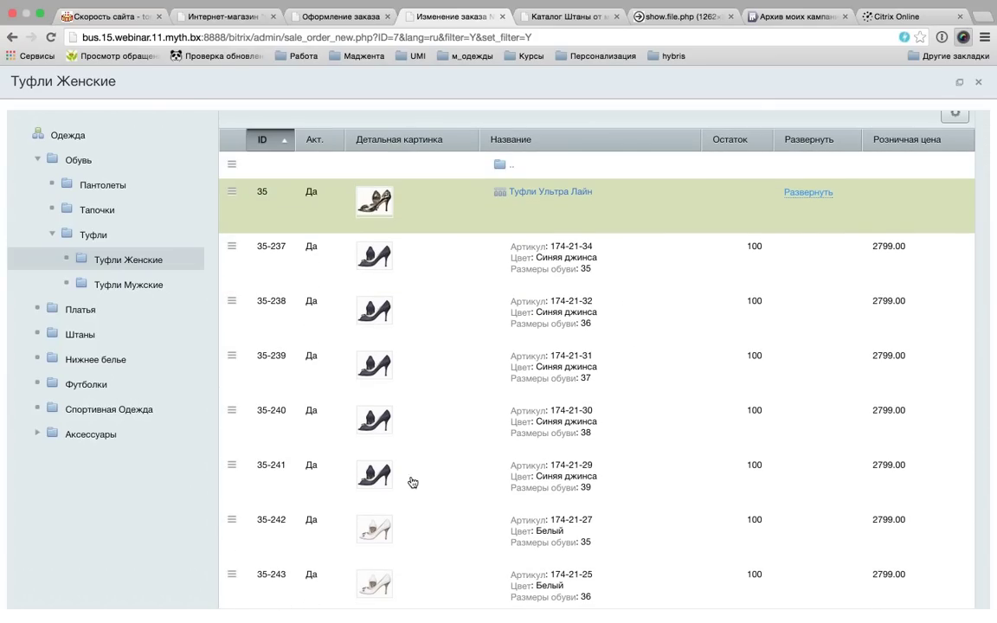
scroll(432, 421, "down", 3)
scroll(394, 398, "down", 11)
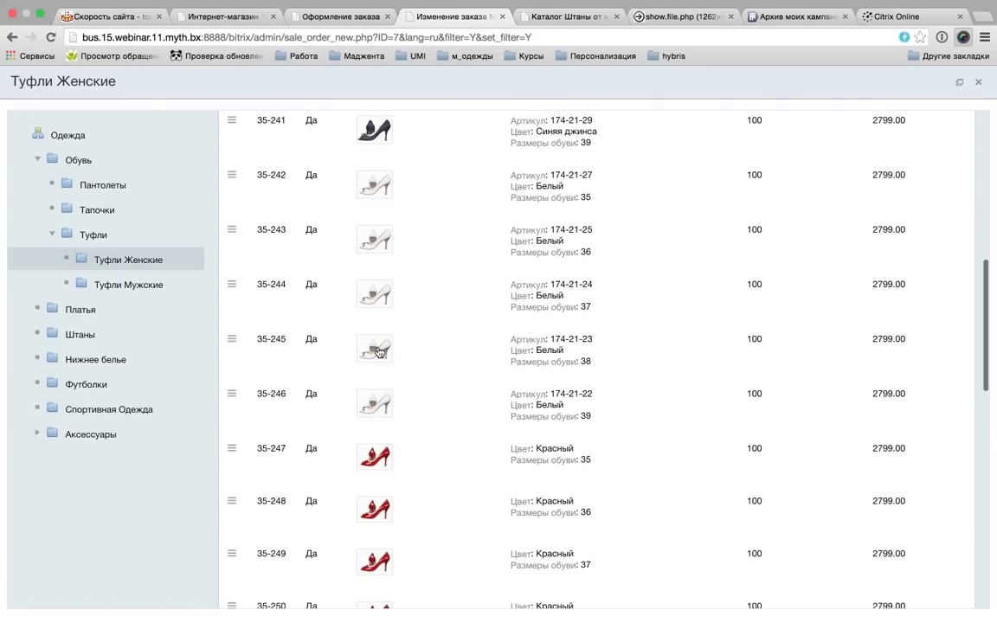
scroll(381, 352, "up", 6)
scroll(381, 355, "up", 10)
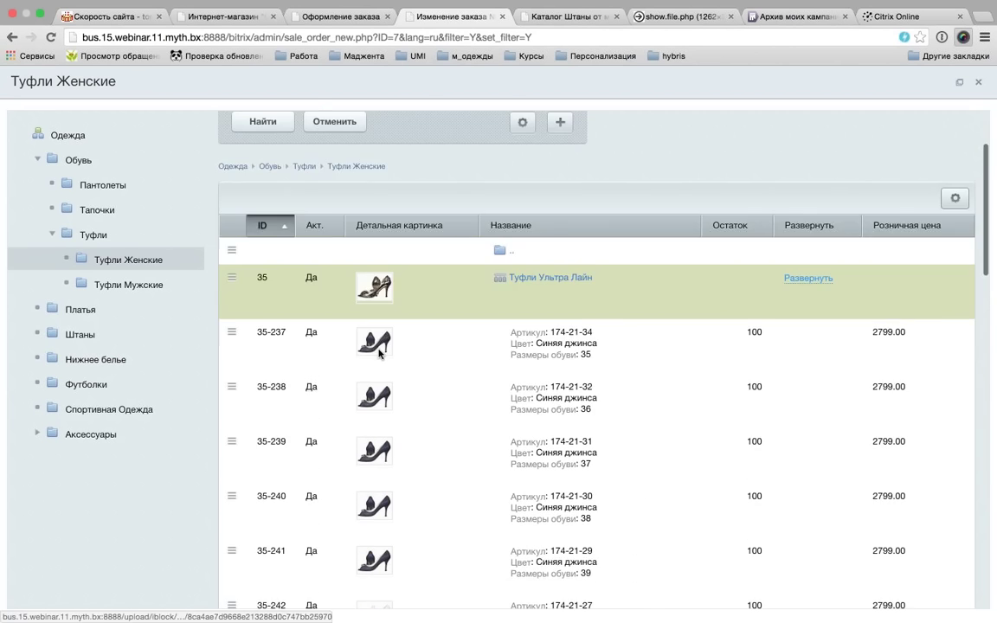
- Open the product list's column settings, look through the available columns, and close them without changes
left_click(943, 316)
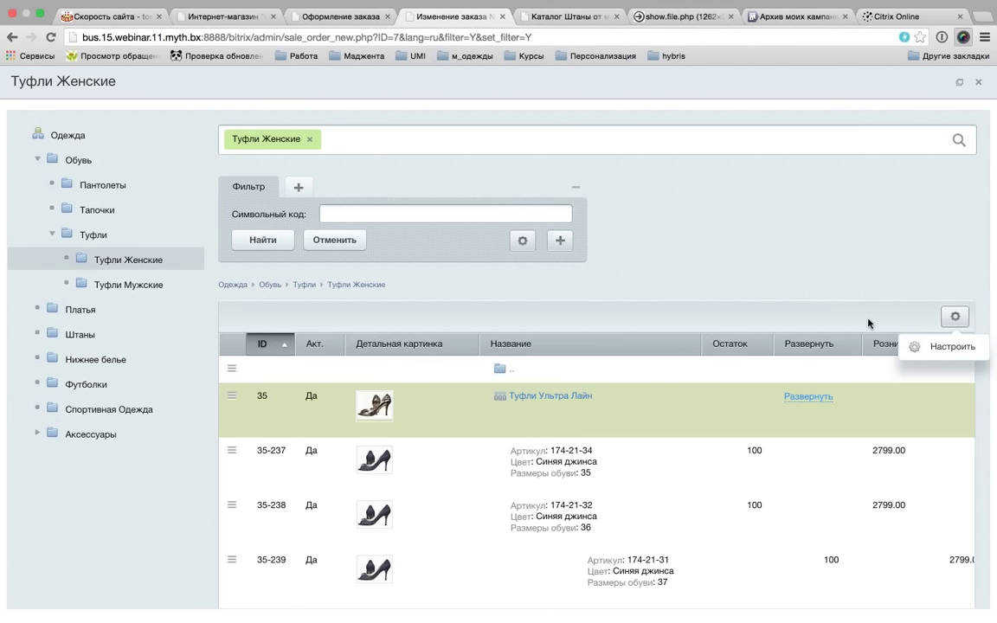
left_click(943, 346)
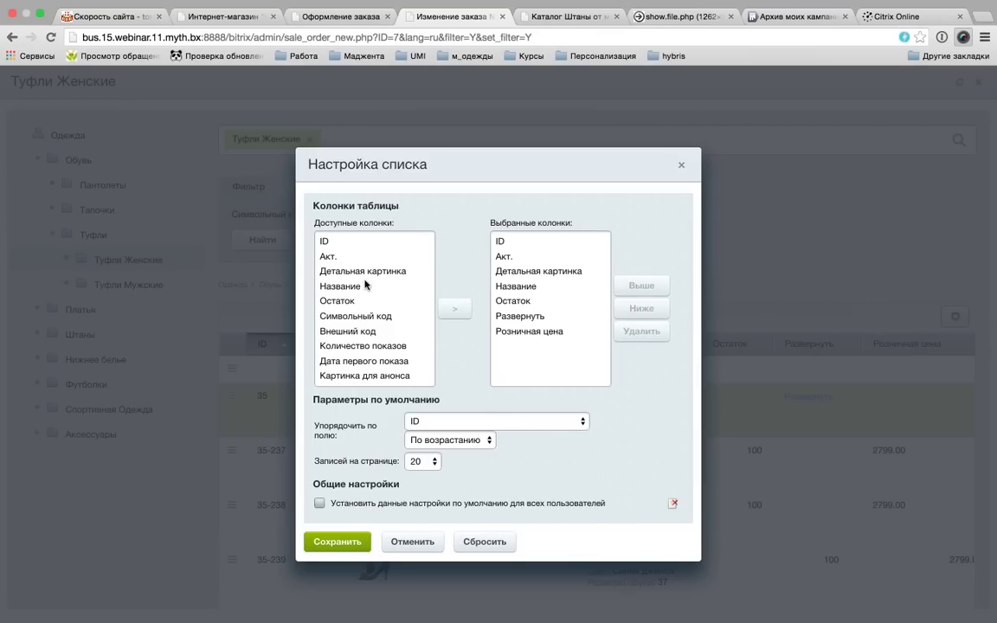
scroll(366, 353, "down", 5)
scroll(350, 329, "up", 5)
left_click(680, 166)
scroll(671, 241, "down", 4)
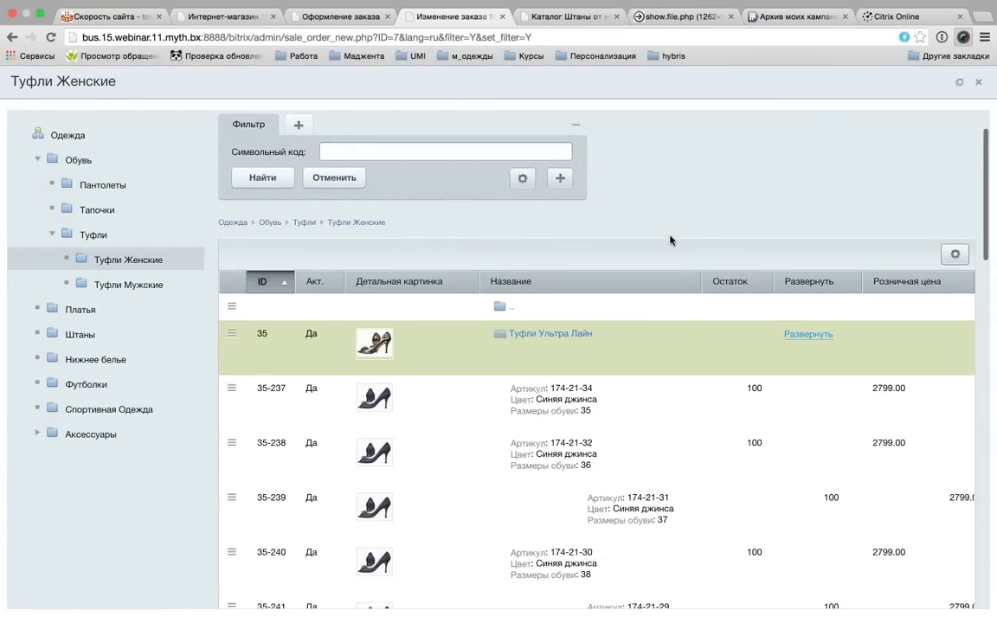
left_click(564, 365)
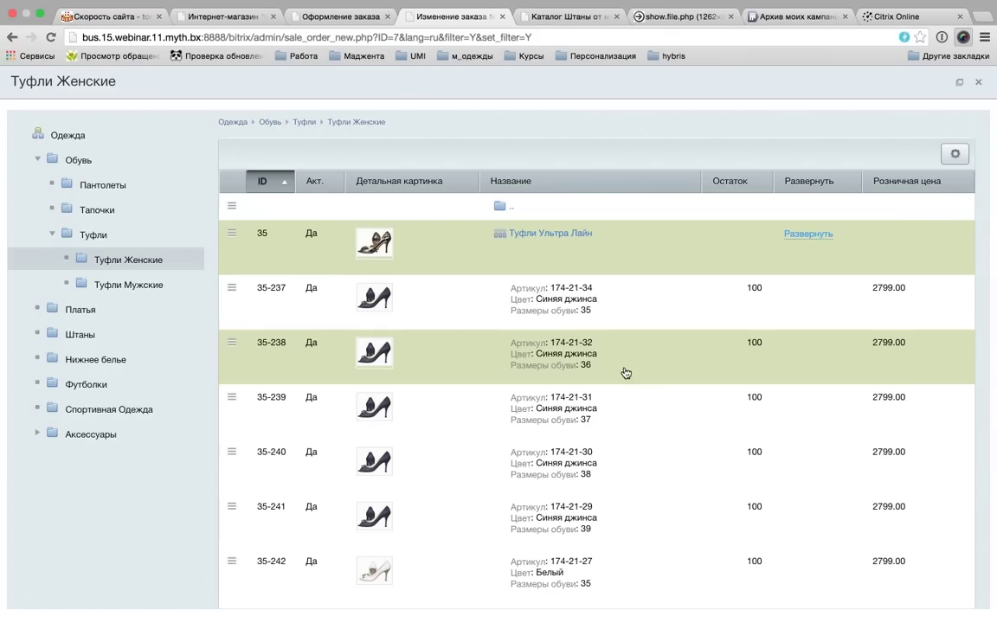
left_click(575, 319)
left_click(562, 397)
left_click(563, 398)
left_click(561, 334)
left_click(561, 313)
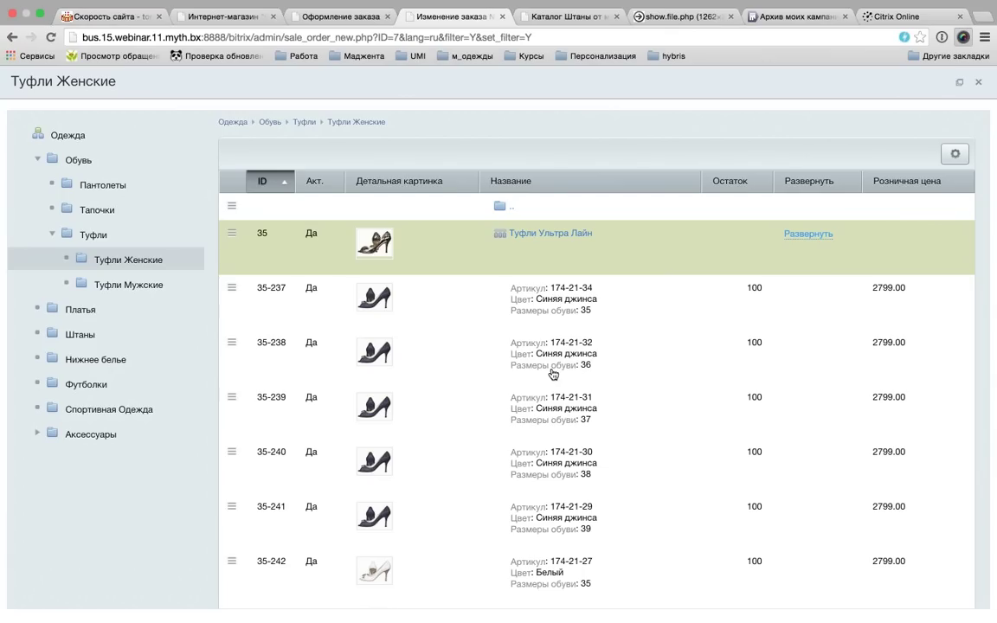
- Add Туфли Ультра Лайн in Синяя джинса size 36 and in Белый size 35 to the order, then return to the order's contents
left_click(545, 361)
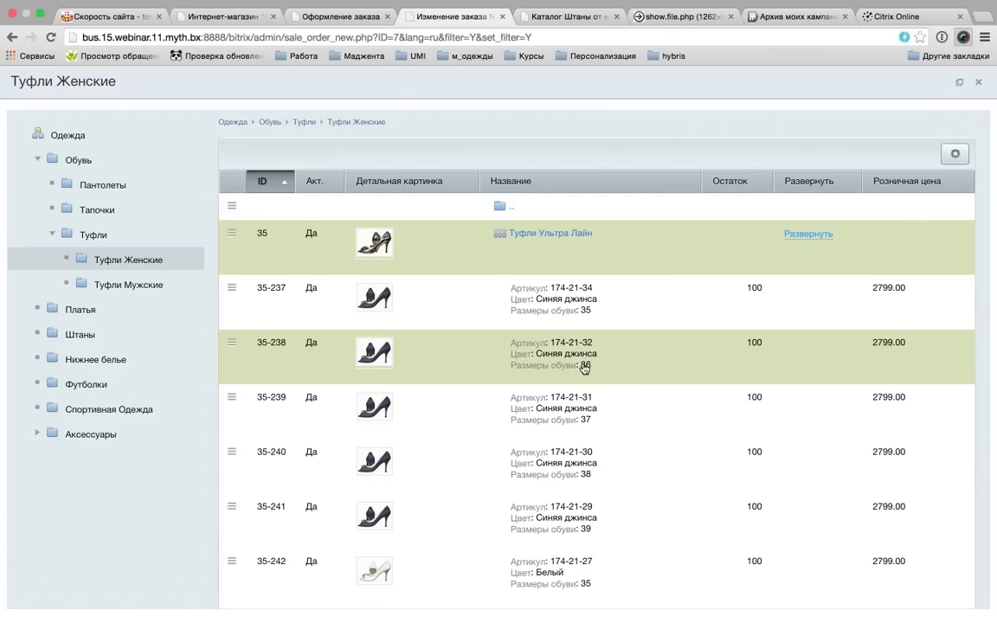
scroll(592, 369, "down", 2)
left_click(564, 492)
scroll(692, 411, "down", 1)
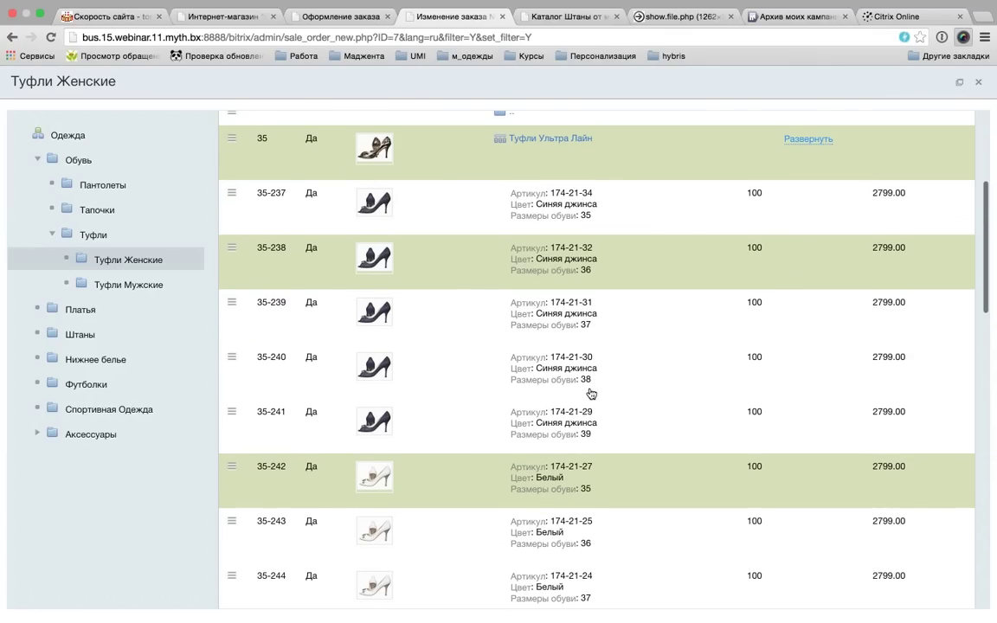
left_click(631, 264)
left_click(604, 467)
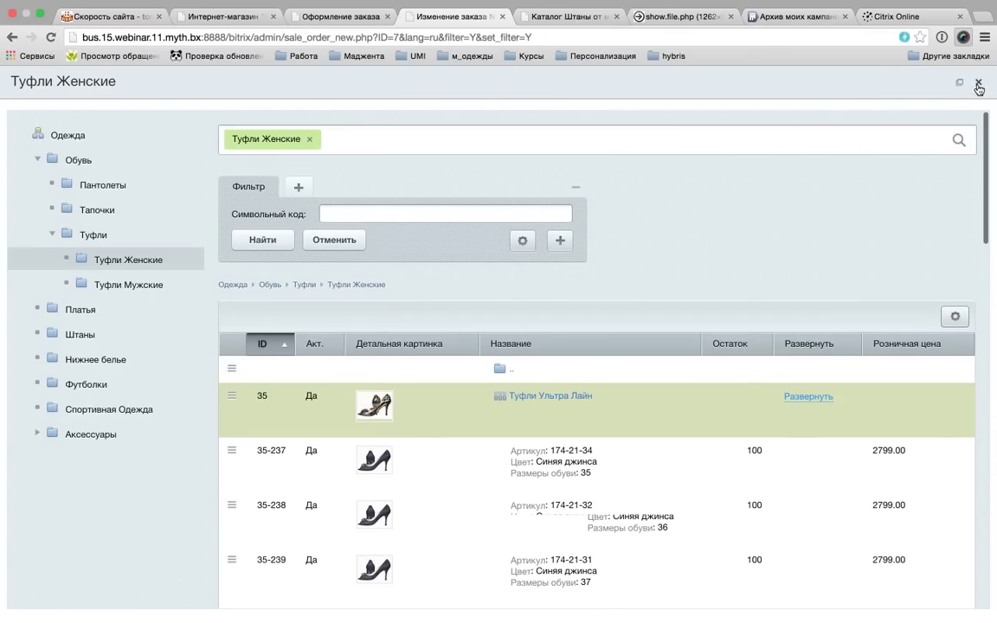
left_click(982, 83)
scroll(581, 383, "down", 15)
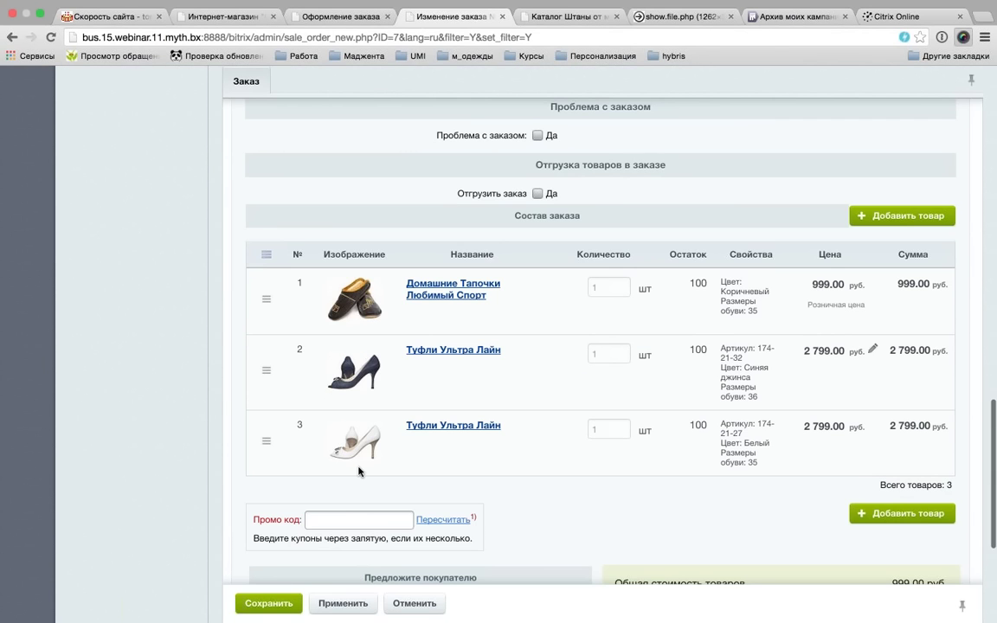
- Reopen the product selection dialog maximized, browse the Туфли, Платья and Нижнее белье sections, and return to the Одежда root
left_click(861, 215)
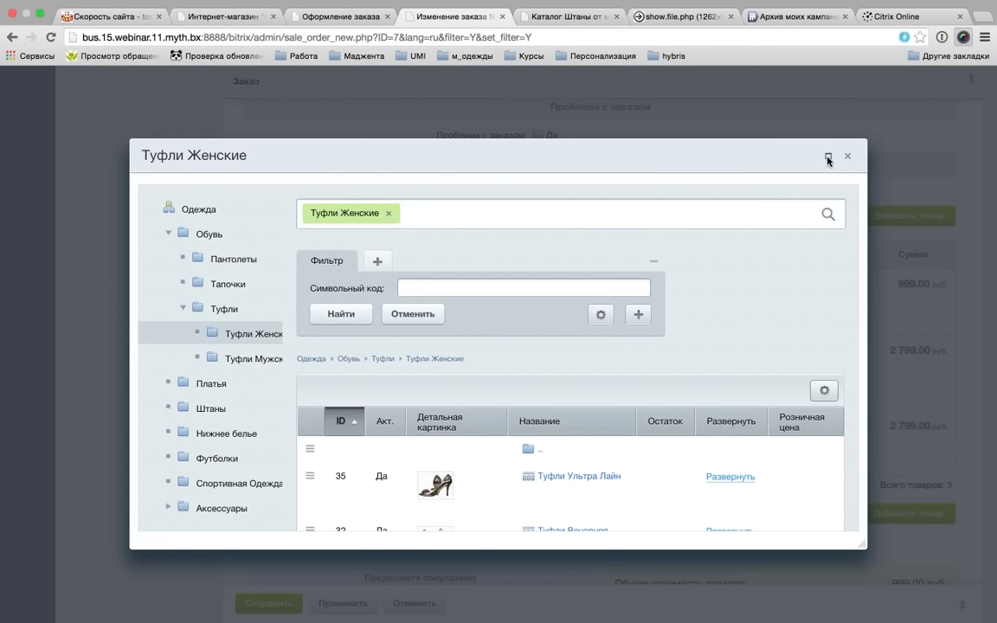
left_click(829, 158)
left_click(308, 142)
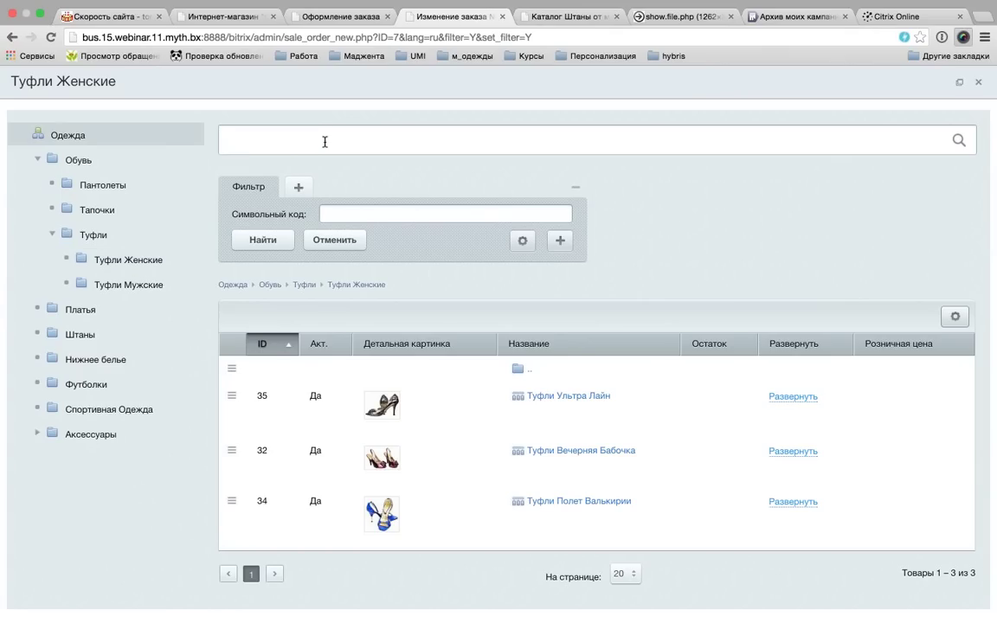
left_click(91, 236)
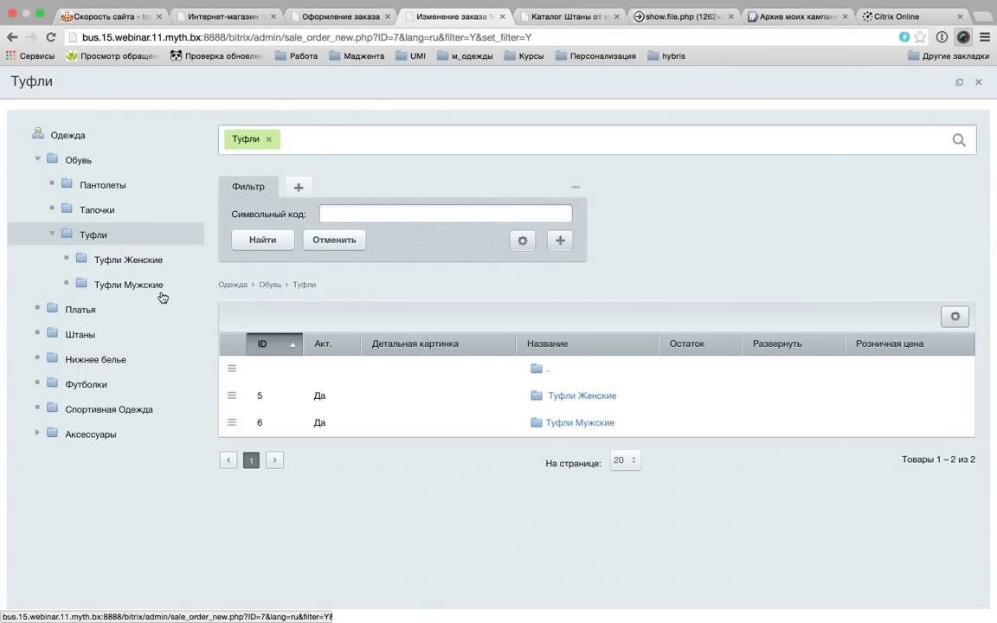
left_click(85, 313)
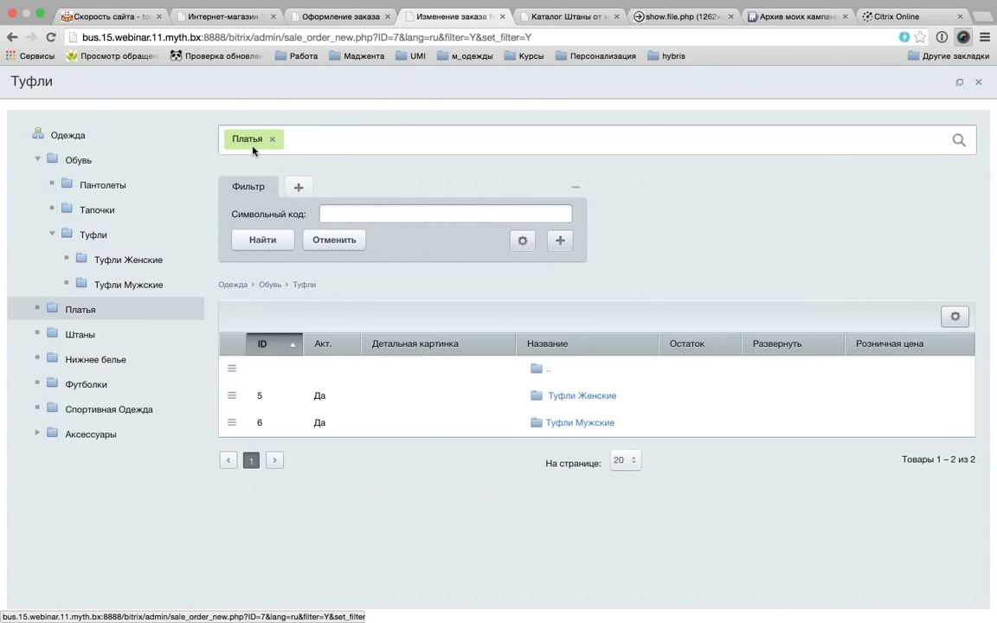
left_click(87, 359)
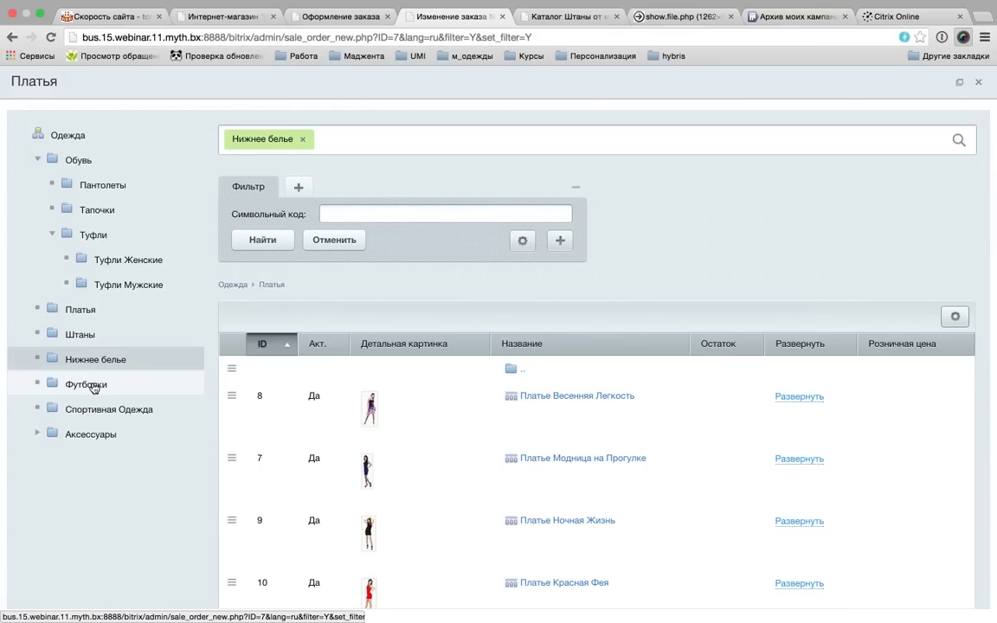
left_click(66, 137)
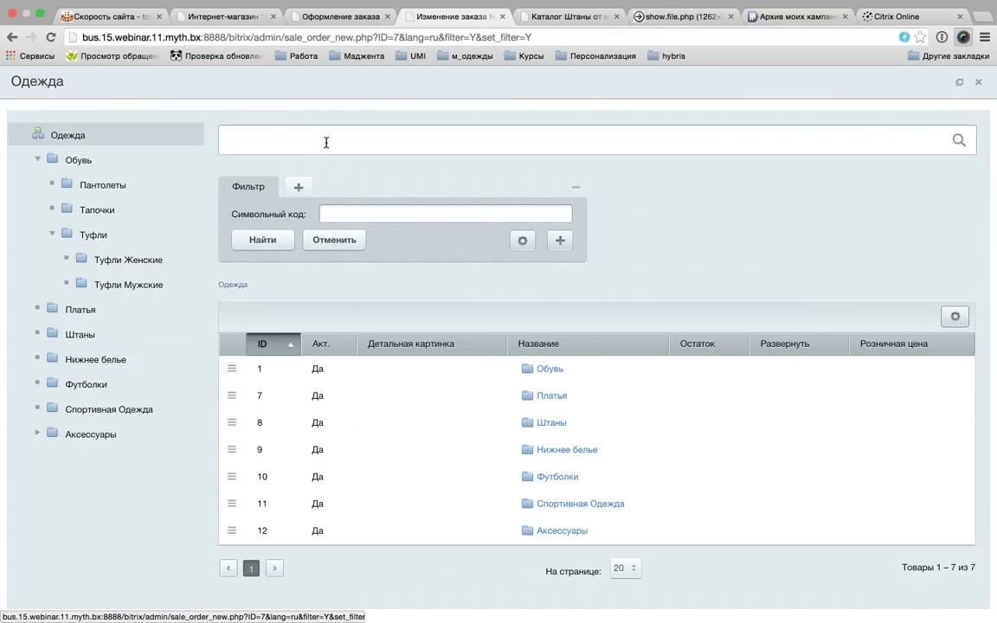
- Search the whole Одежда catalogue for "тапочки" in the product selection dialog
left_click(361, 149)
type("тапочки")
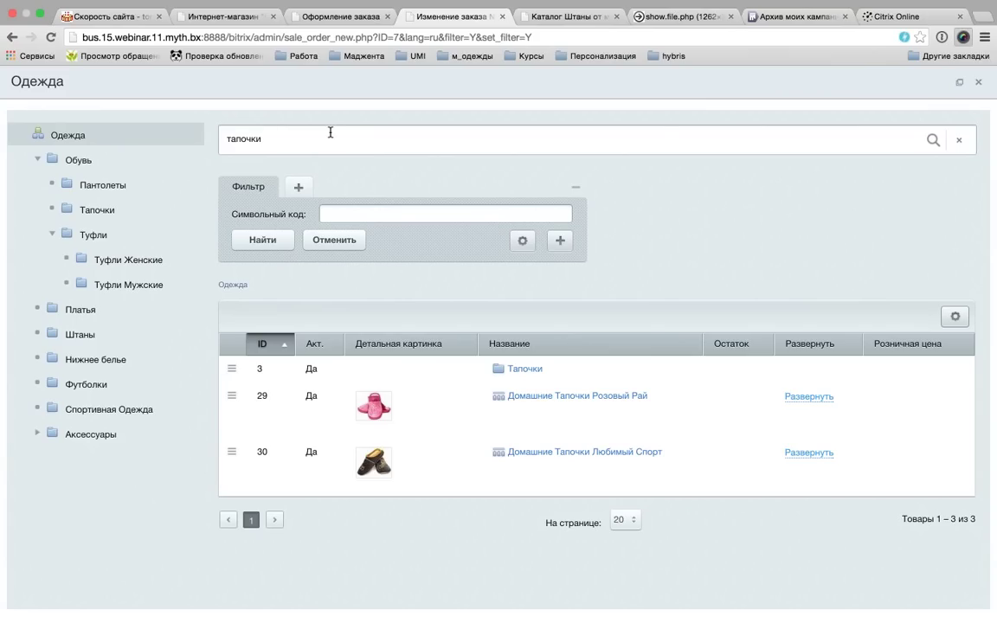
left_click_drag(309, 132, 206, 138)
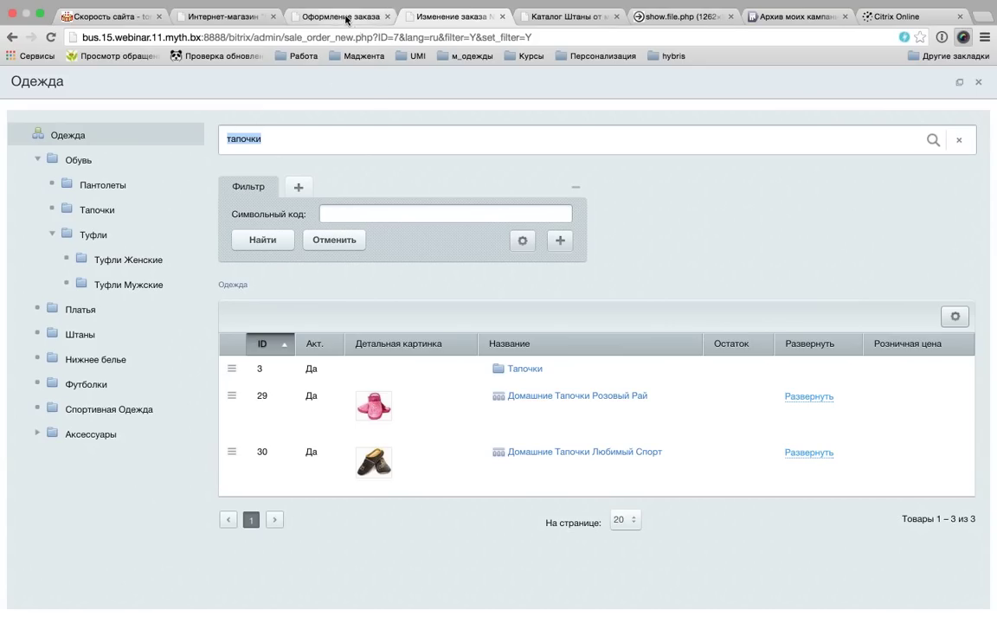
- In the checkout browser tab, go to the Тапочки section of the administration's Одежда catalogue and open Домашние Тапочки Любимый Спорт for editing
left_click(317, 19)
left_click(183, 87)
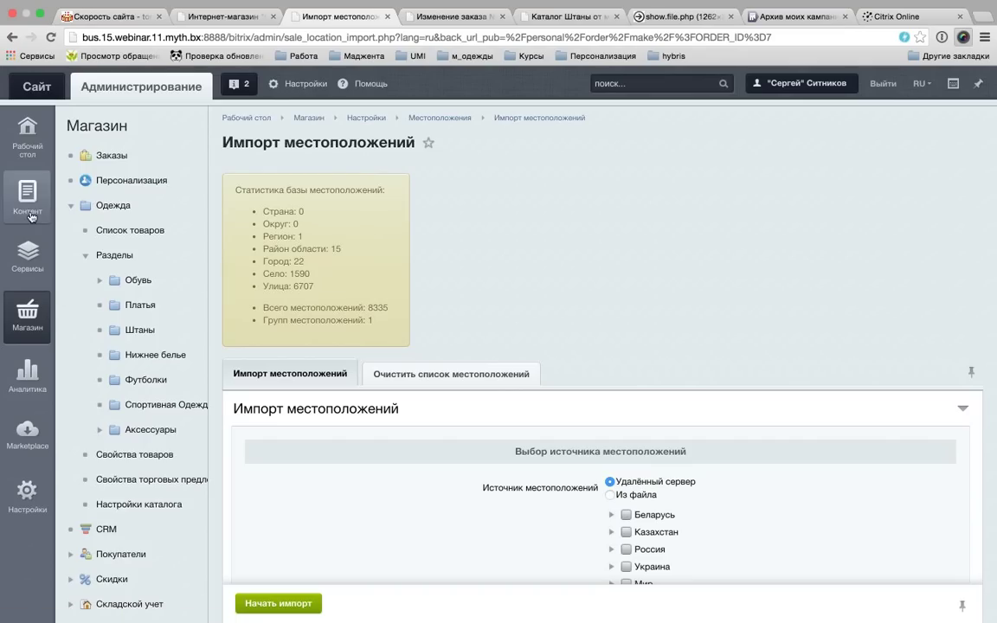
left_click(28, 207)
left_click(126, 258)
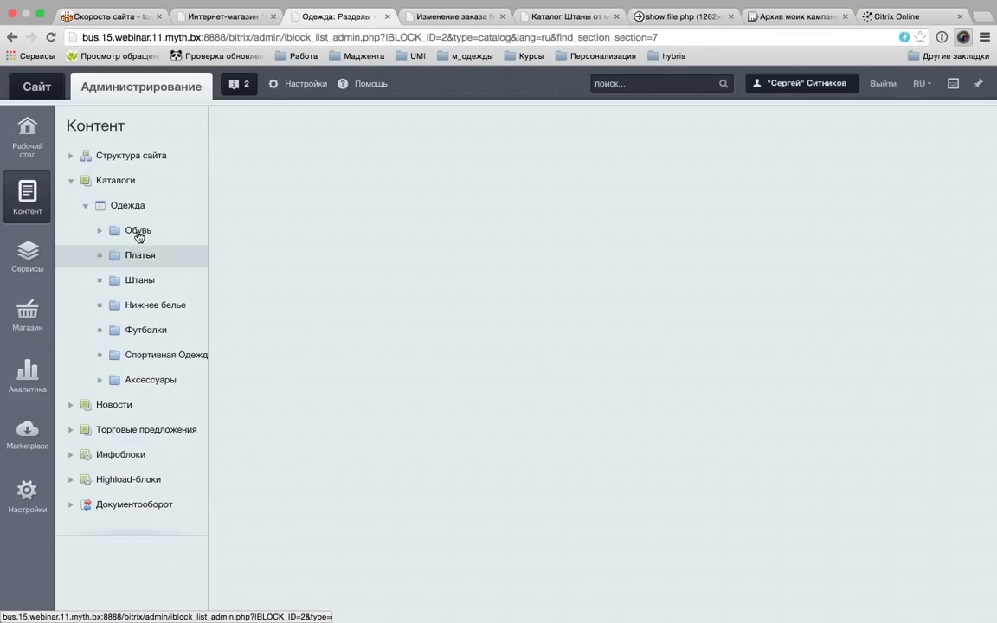
left_click(150, 248)
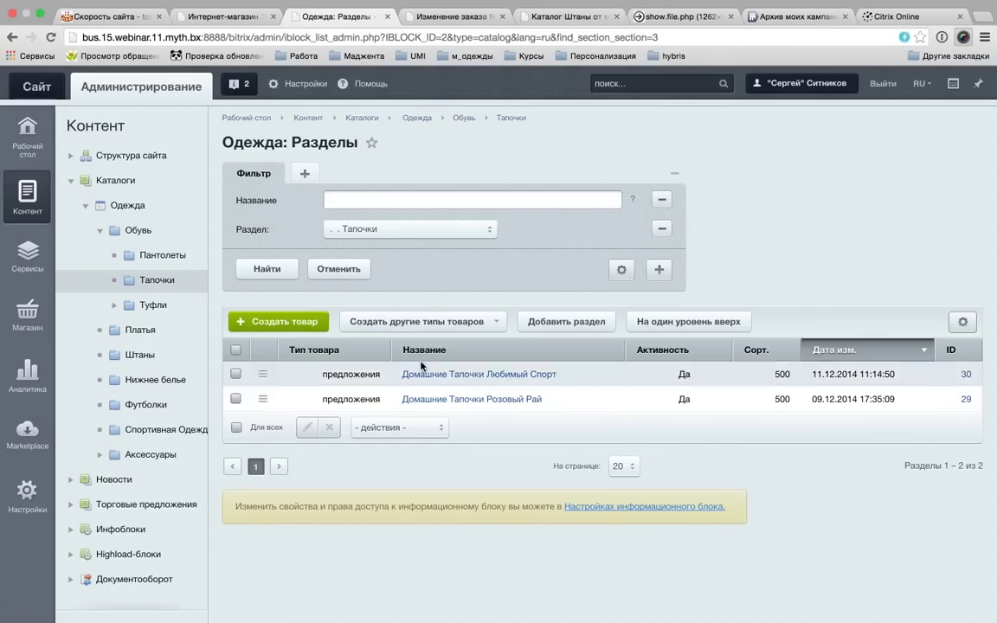
left_click(258, 379)
left_click(303, 366)
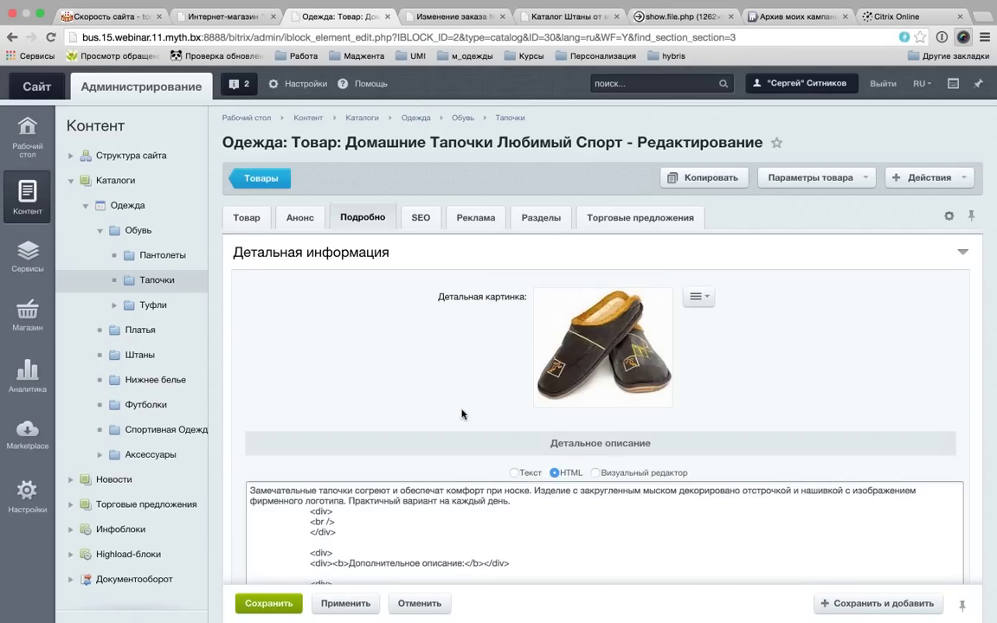
- Set the announcement description of Домашние Тапочки Любимый Спорт to "чай черный" and apply the change
scroll(426, 415, "down", 2)
left_click(308, 147)
left_click(425, 340)
type("чай черный")
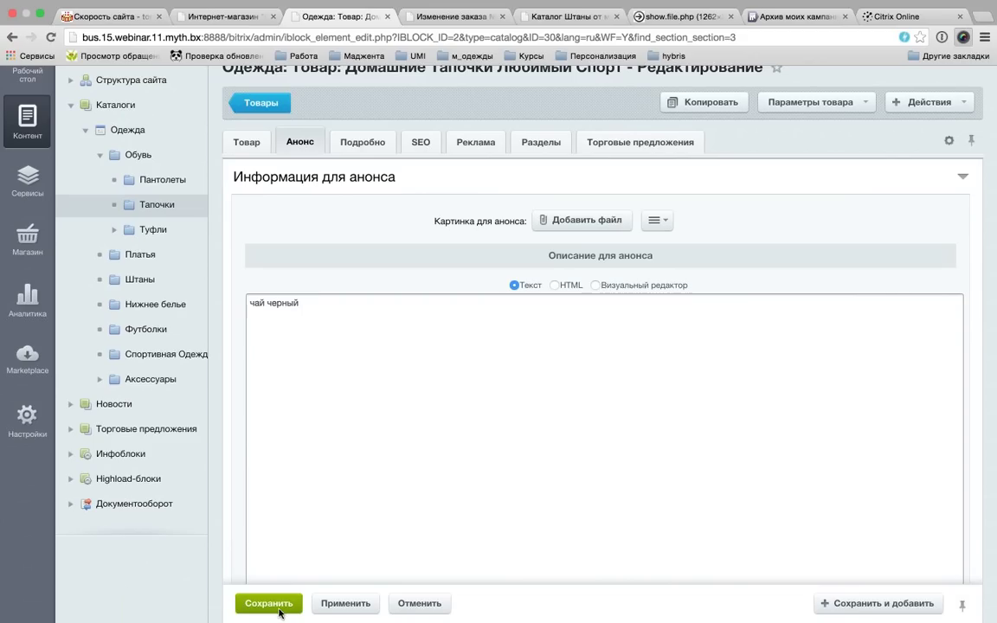
left_click(339, 602)
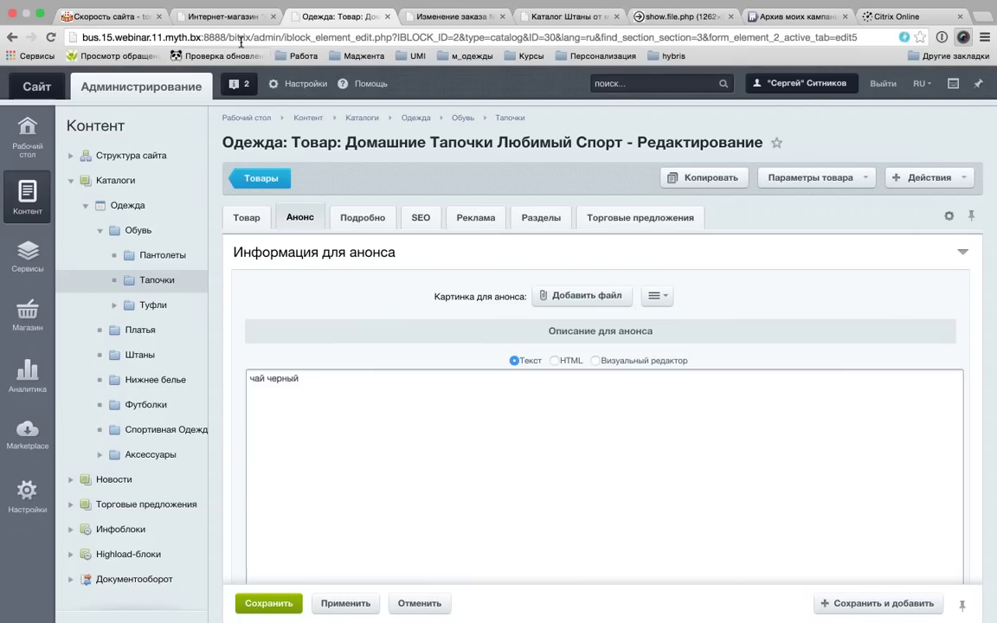
- Return to the order's product selection dialog, search the catalogue for "чай", and clear the search
left_click(466, 24)
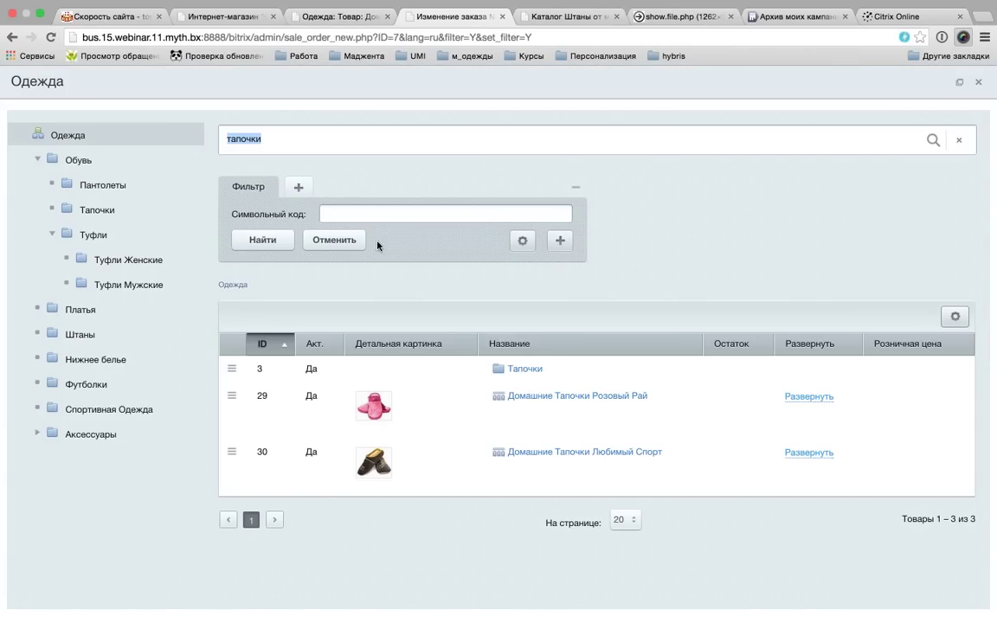
type("чай")
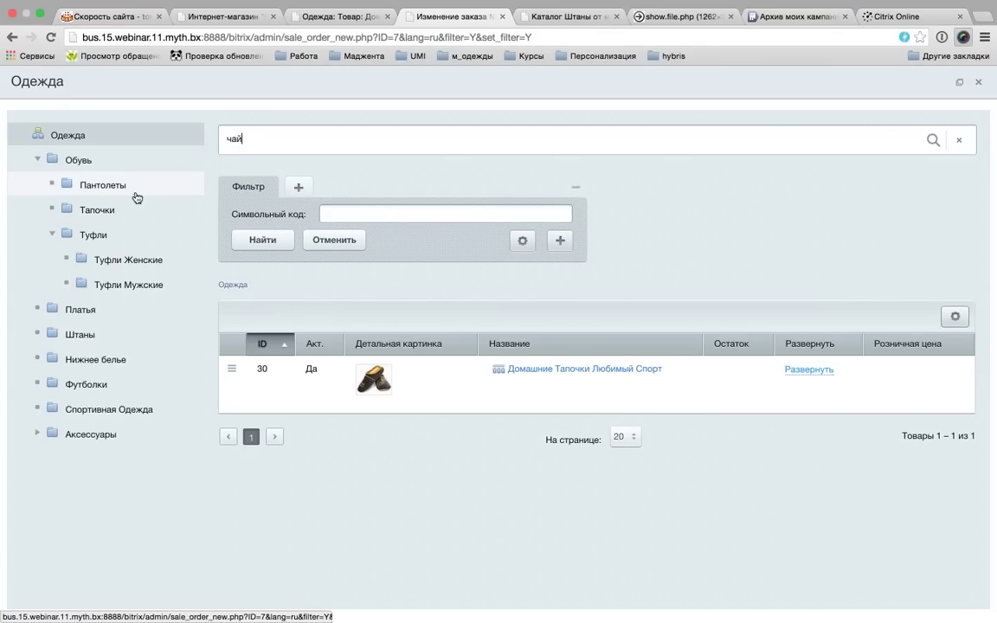
left_click(960, 141)
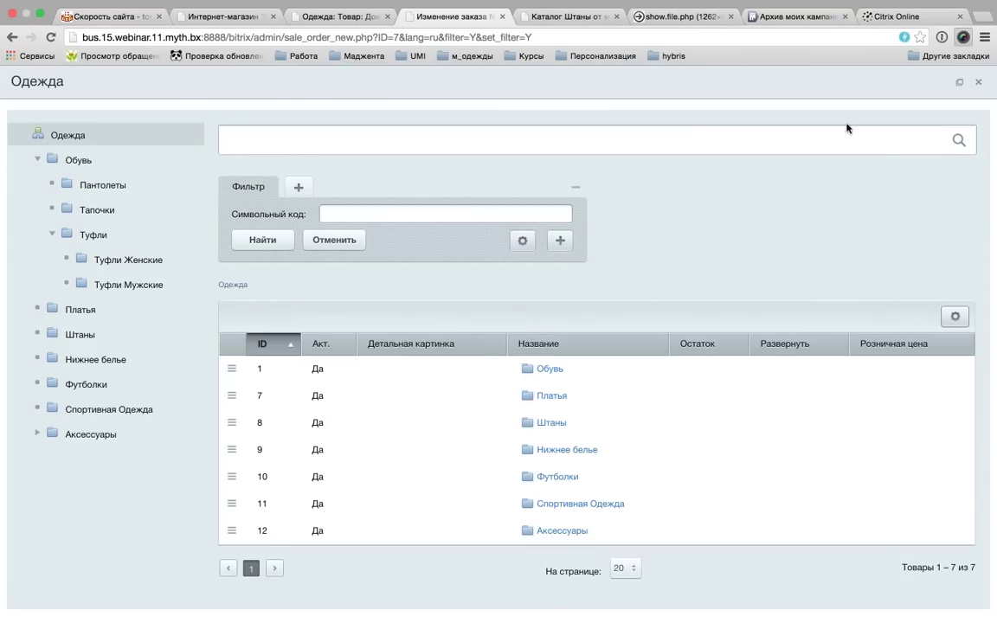
- Close the product selection dialog and review the items in the order's contents
left_click(978, 82)
scroll(597, 260, "down", 10)
scroll(616, 311, "down", 10)
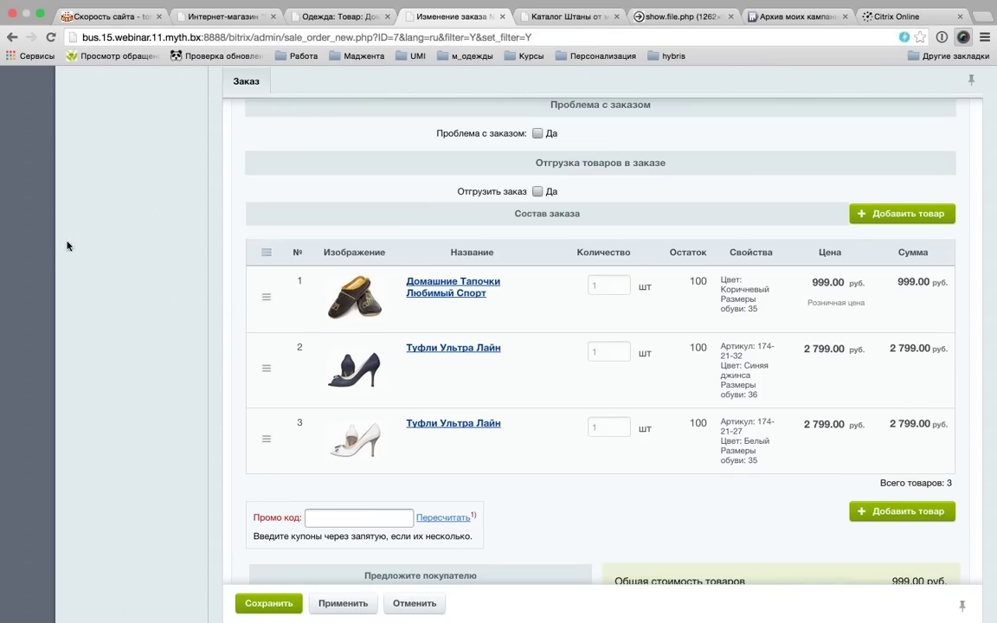
- Exit full-screen mode, switch to the product editing tab, and open the public store's home page from there
mouse_move(156, 7)
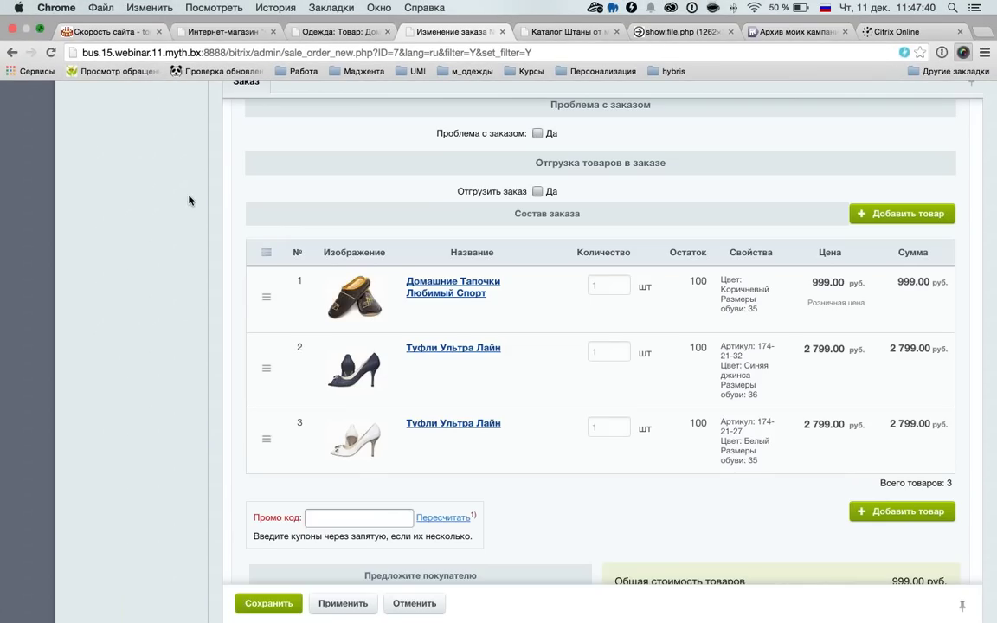
key("ctrl+super+f")
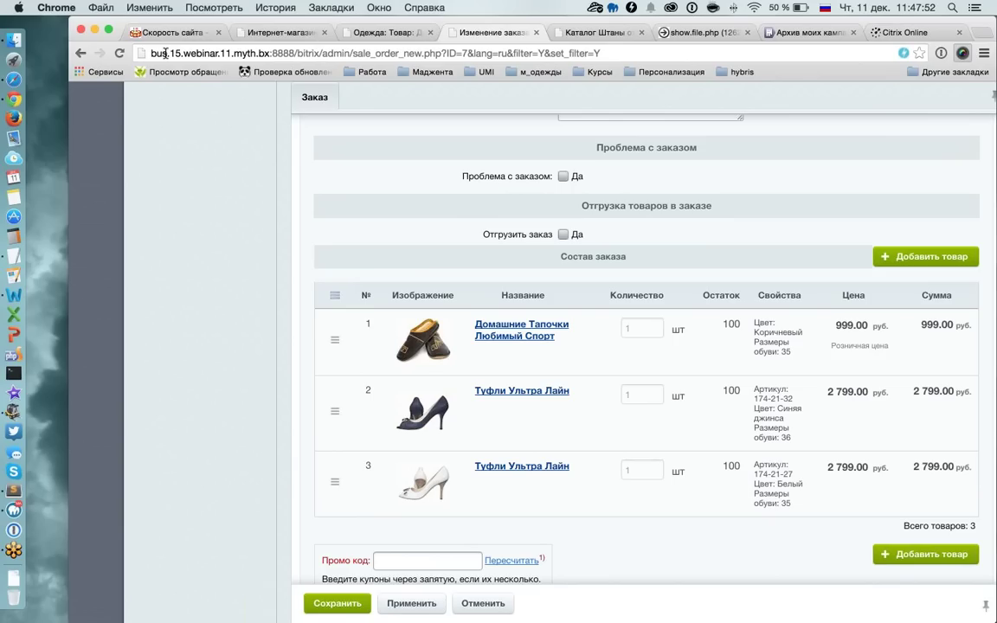
left_click(396, 33)
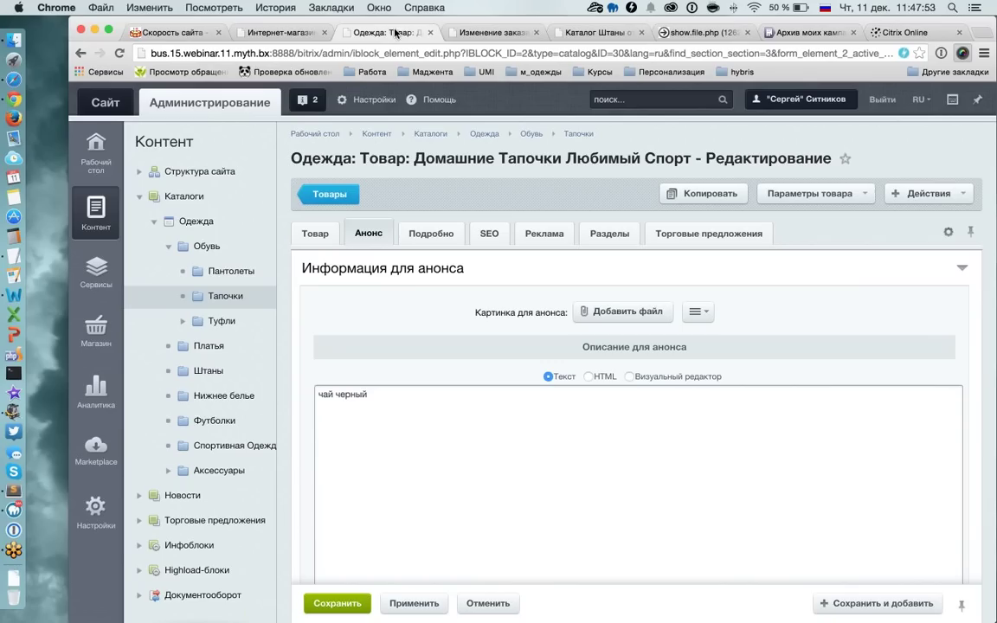
left_click(108, 108)
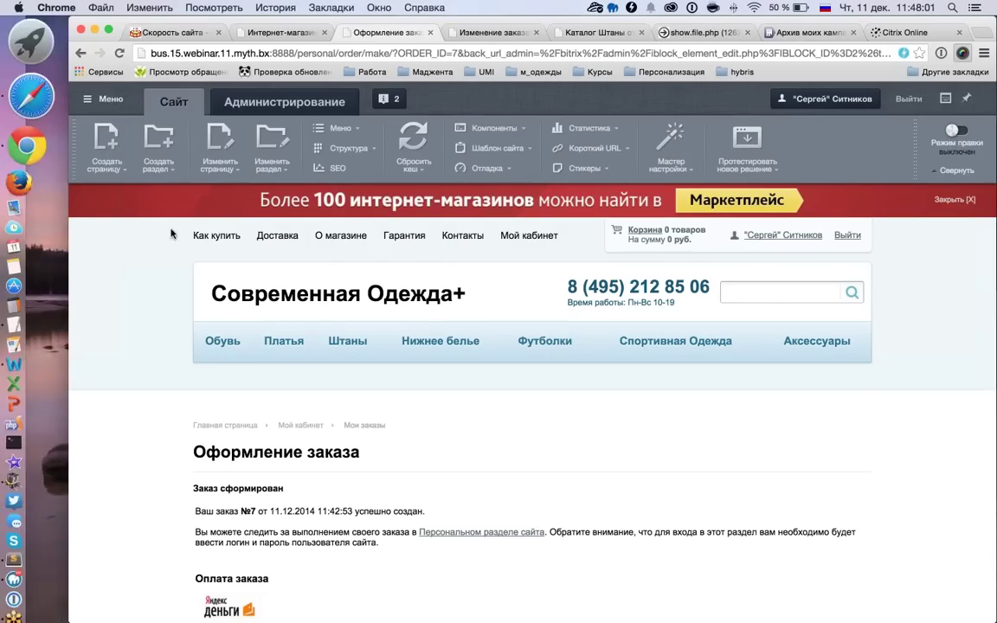
left_click(255, 279)
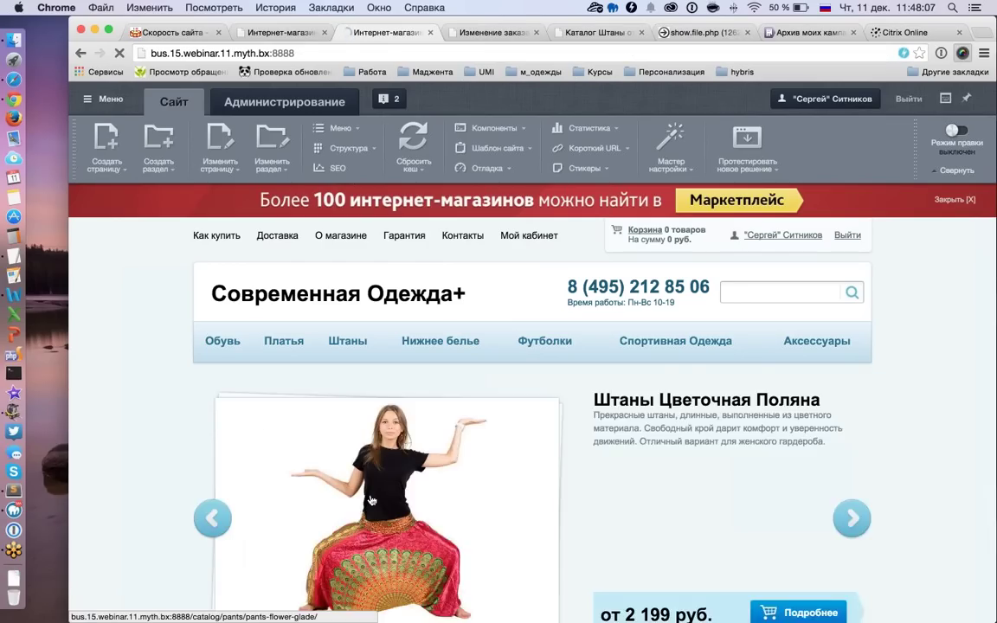
- Look over the storefront's home page down to the Персональные рекомендации block
scroll(262, 427, "down", 20)
scroll(294, 482, "up", 1)
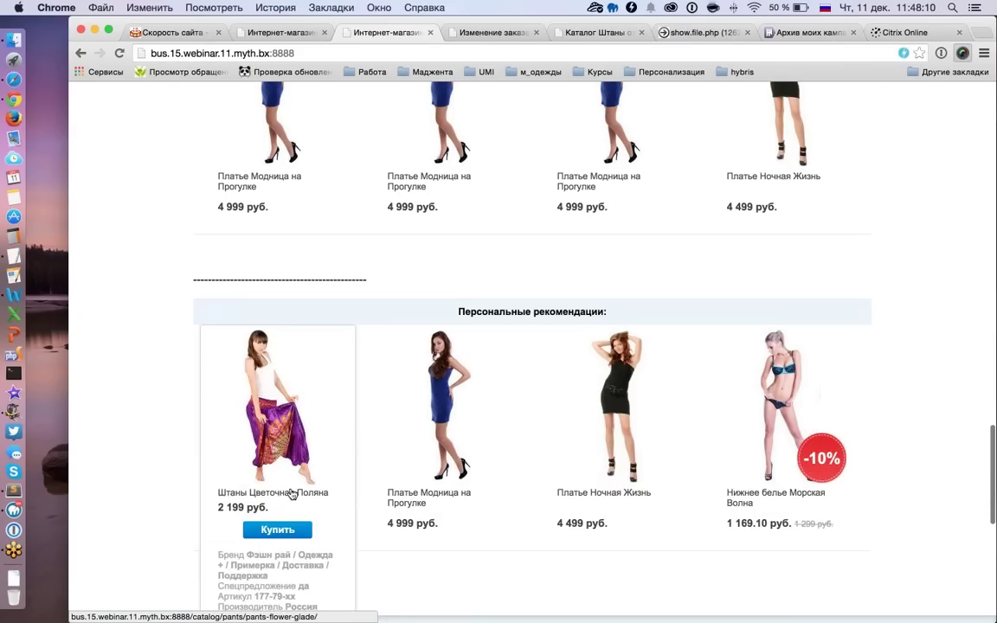
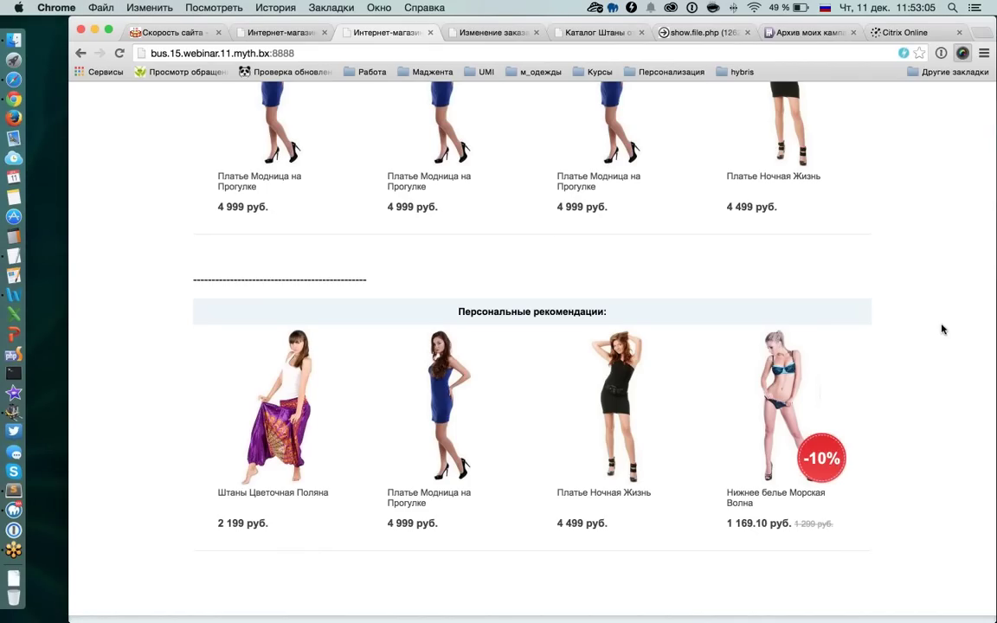
- Switch to the seo_direct_stat_03.png mockup and view its Статистика по объявлениям down to the stopped advertisement's block
left_click(702, 35)
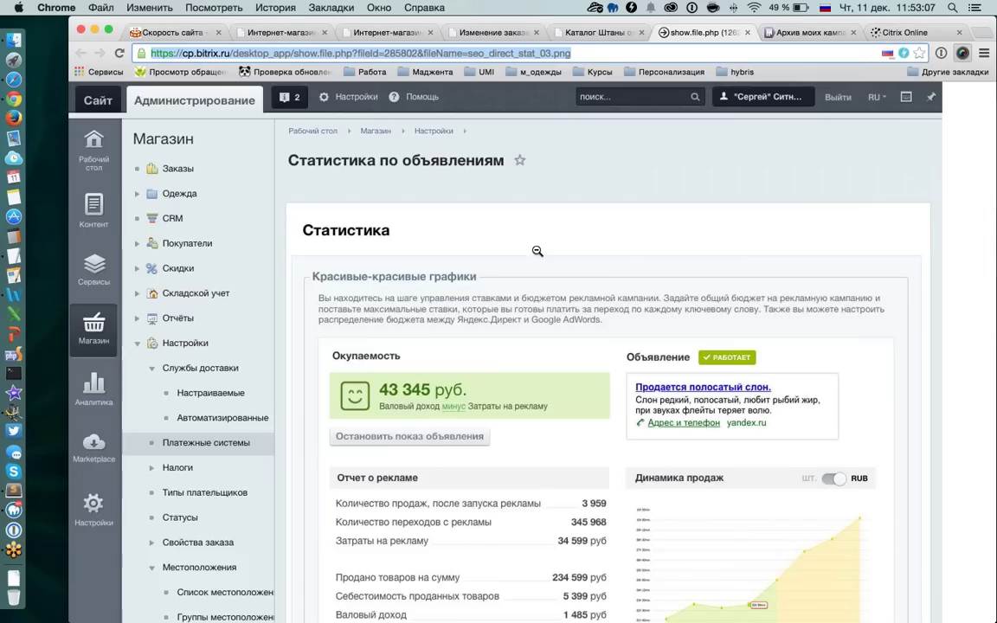
scroll(534, 249, "down", 10)
scroll(480, 268, "down", 2)
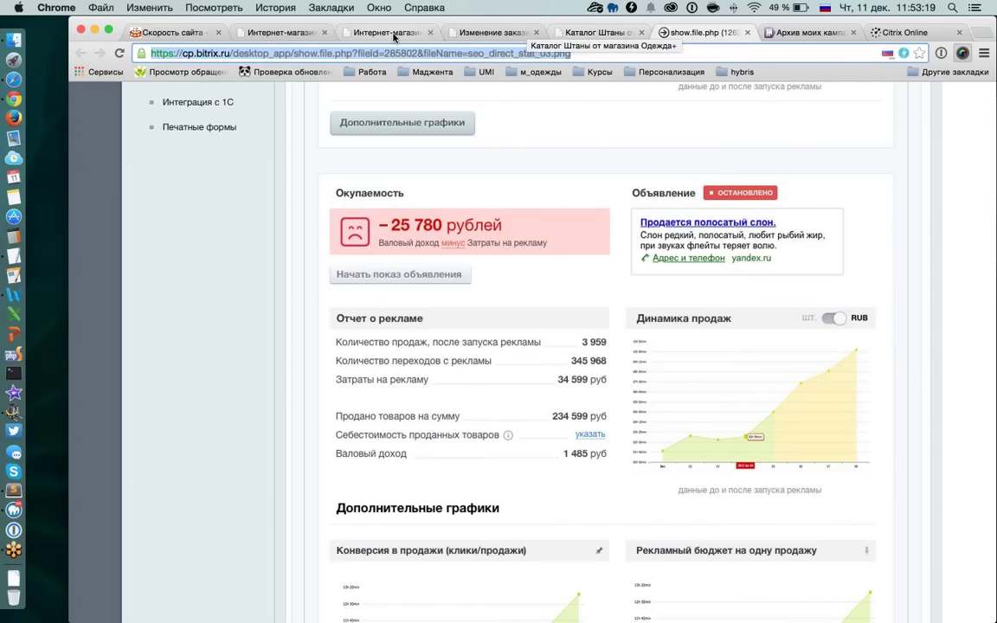
left_click(394, 34)
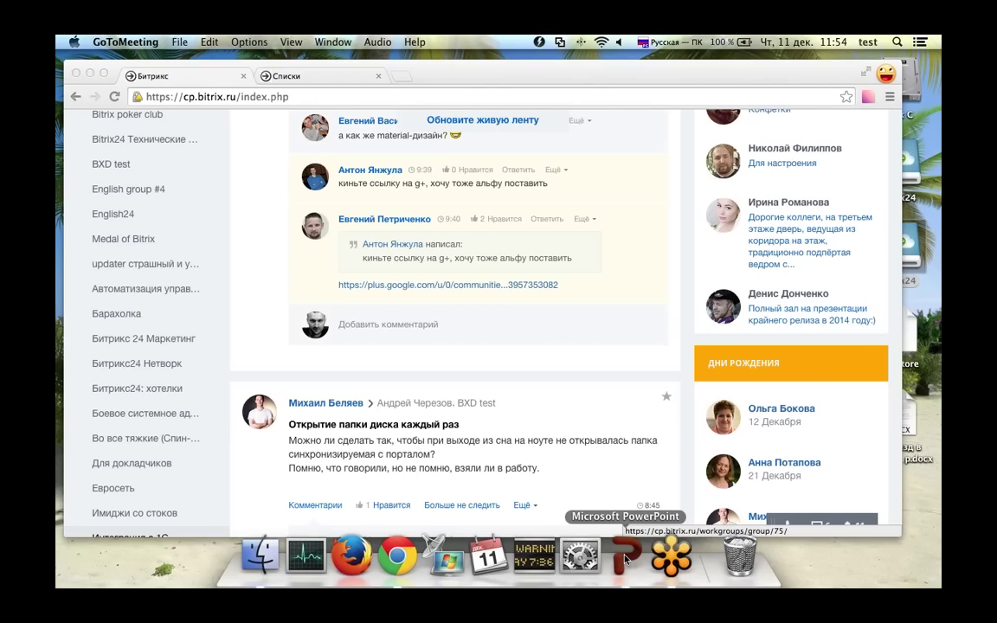
- Switch to PowerPoint, present the "Вебинар был полезен?" and "Есть идеи?" slides, and end the slide show
left_click(625, 560)
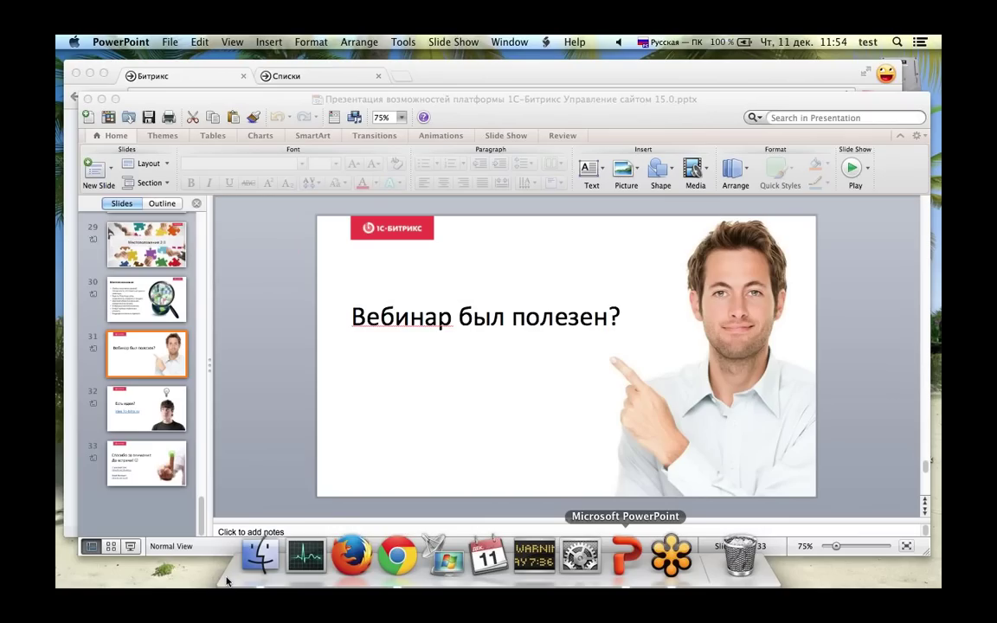
left_click(130, 547)
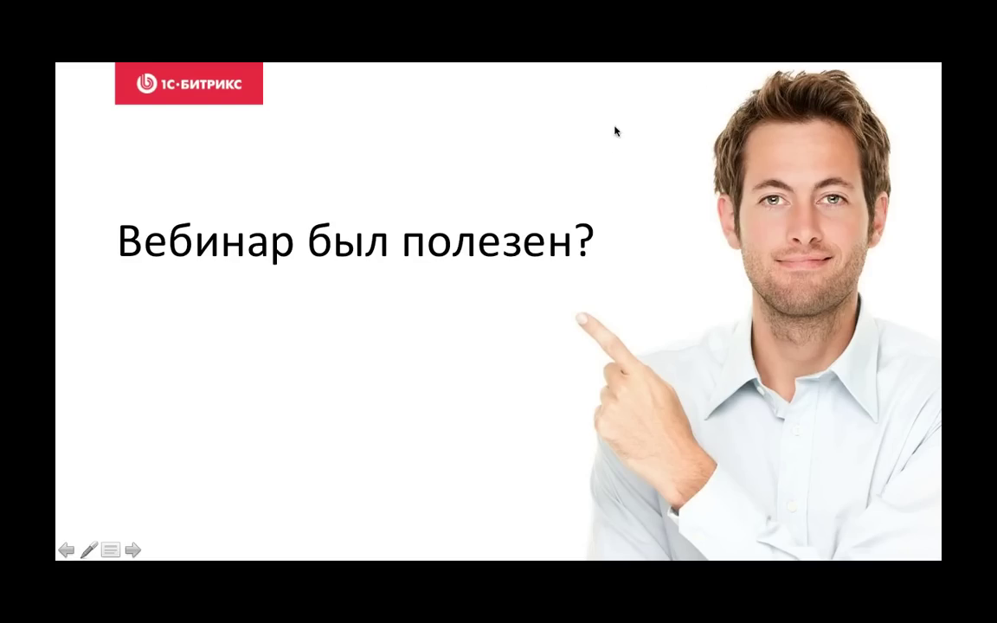
left_click(610, 441)
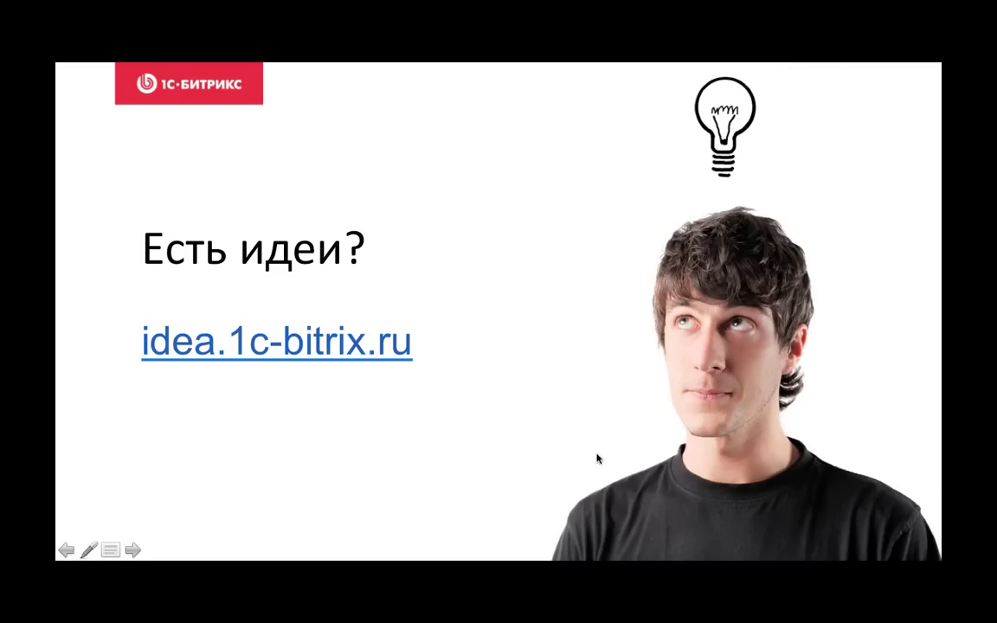
key("Left")
key("Escape")
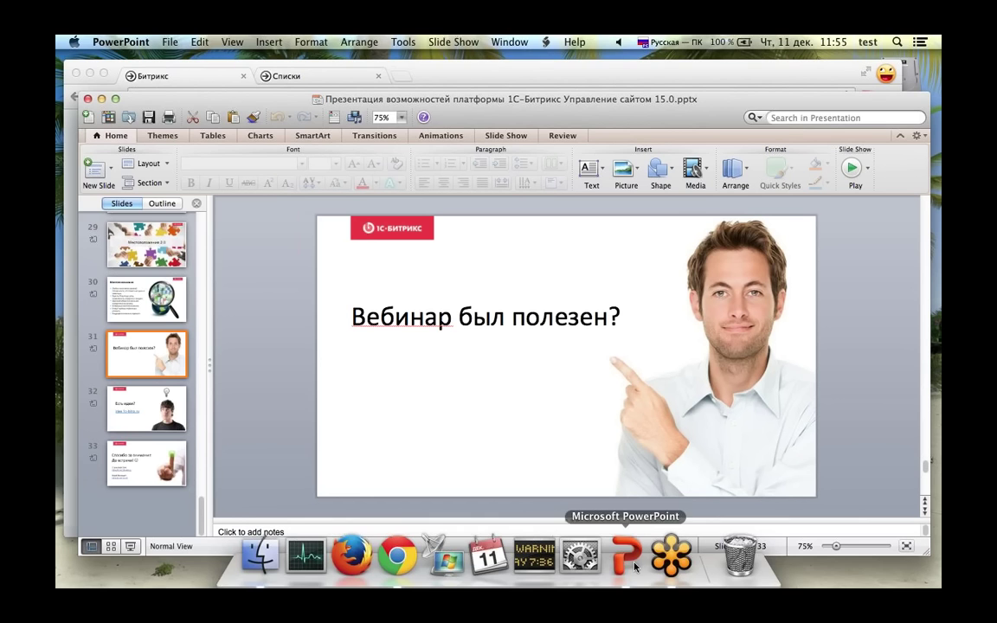
- Minimise the browser and presentation windows to leave the desktop clear
left_click(672, 556)
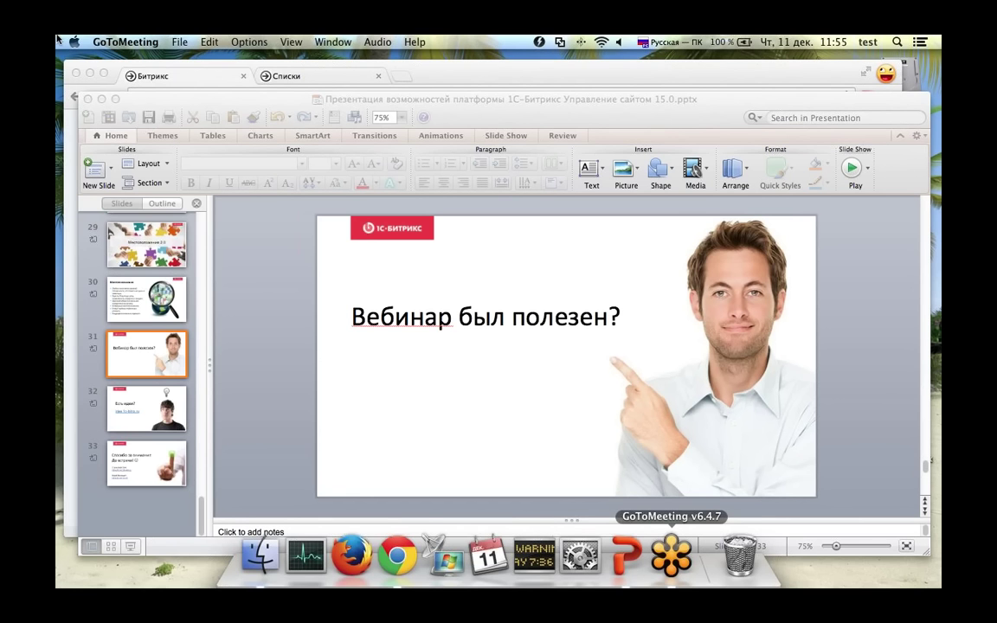
left_click(95, 76)
left_click(80, 65)
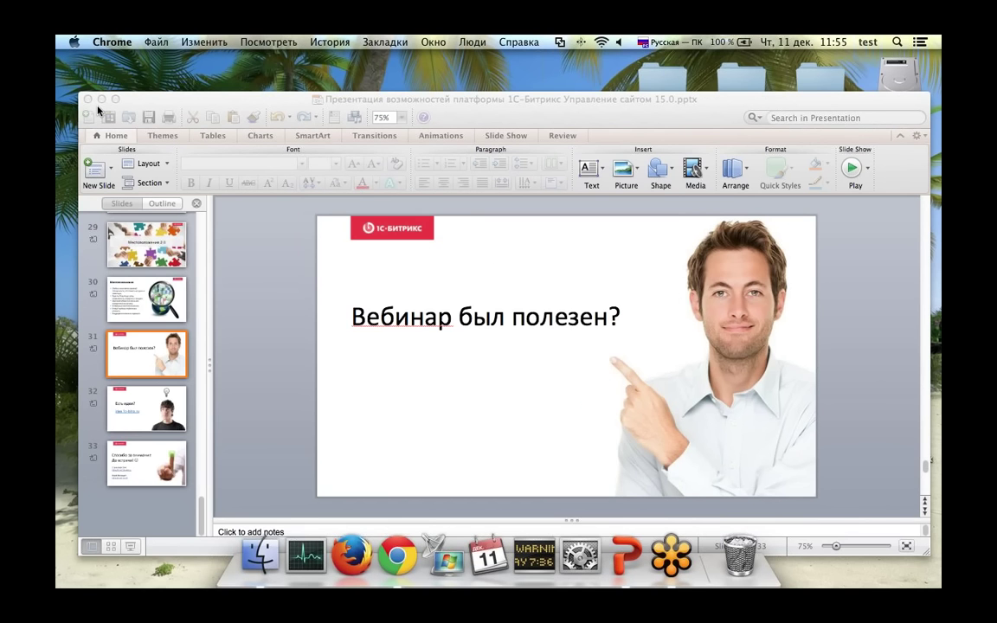
left_click(102, 99)
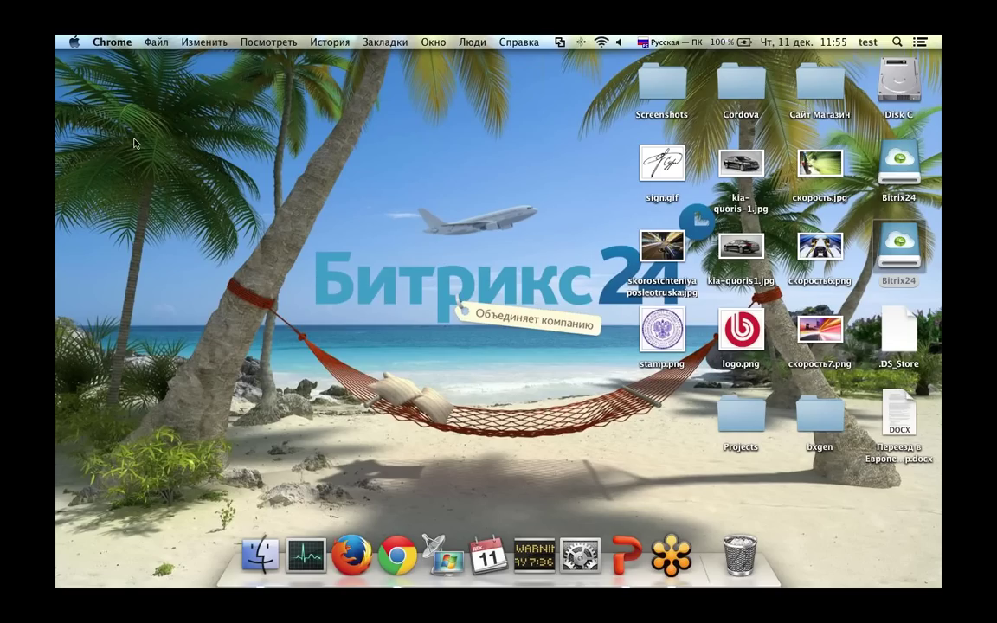
left_click(637, 552)
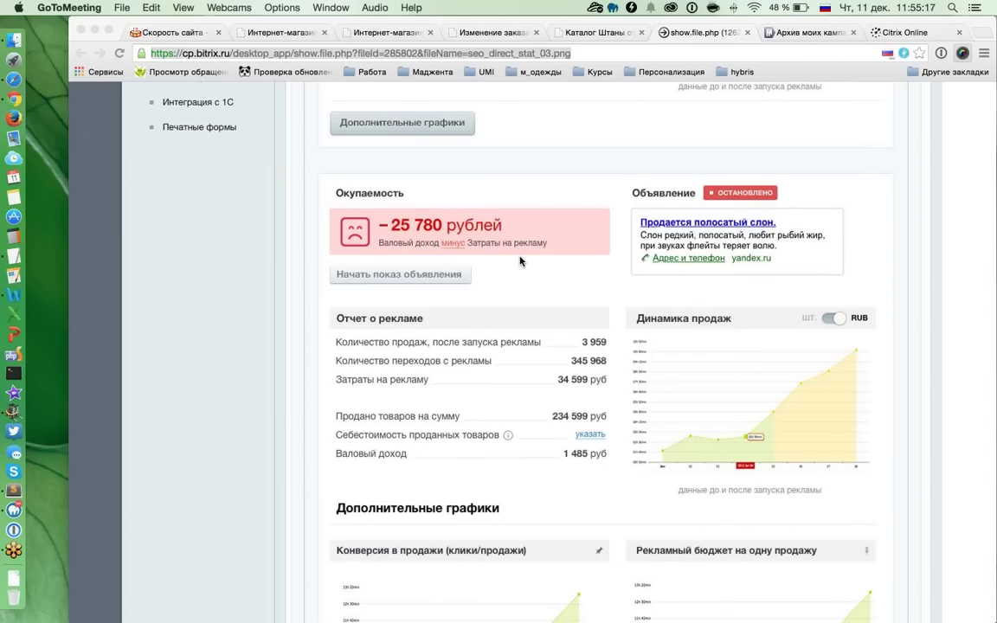
- Compare the Окупаемость, Отчет о рекламе and Динамика продаж blocks of the running and stopped advertisements, including the additional graphs
scroll(589, 208, "down", 1)
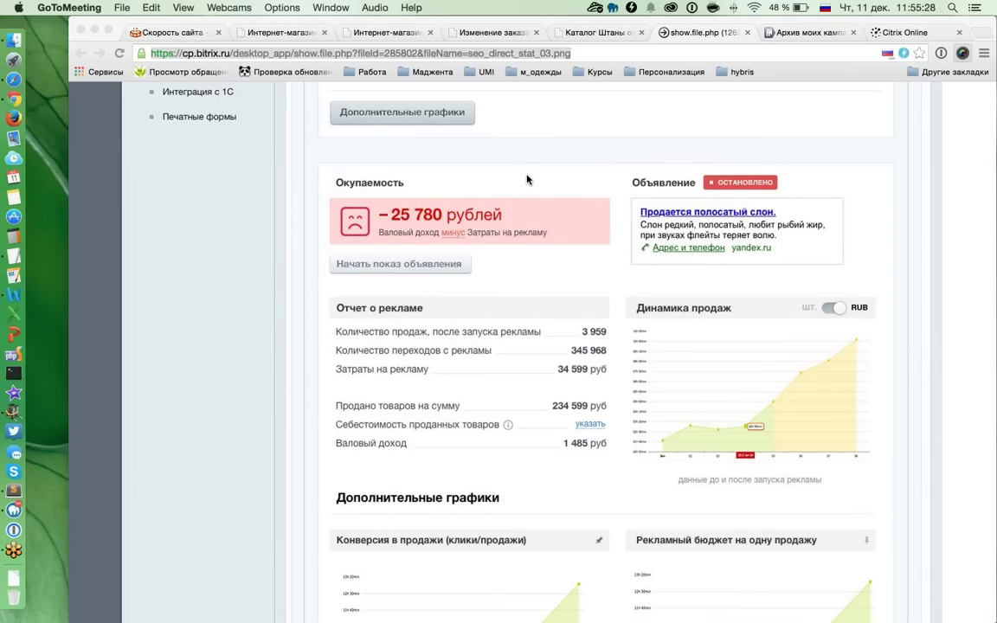
scroll(528, 179, "up", 20)
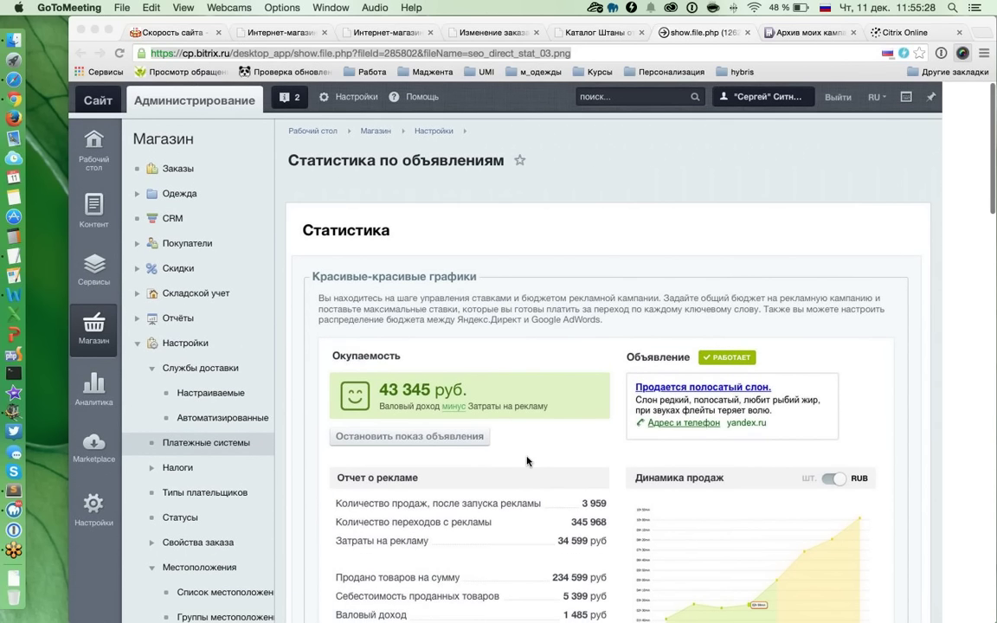
scroll(589, 362, "down", 15)
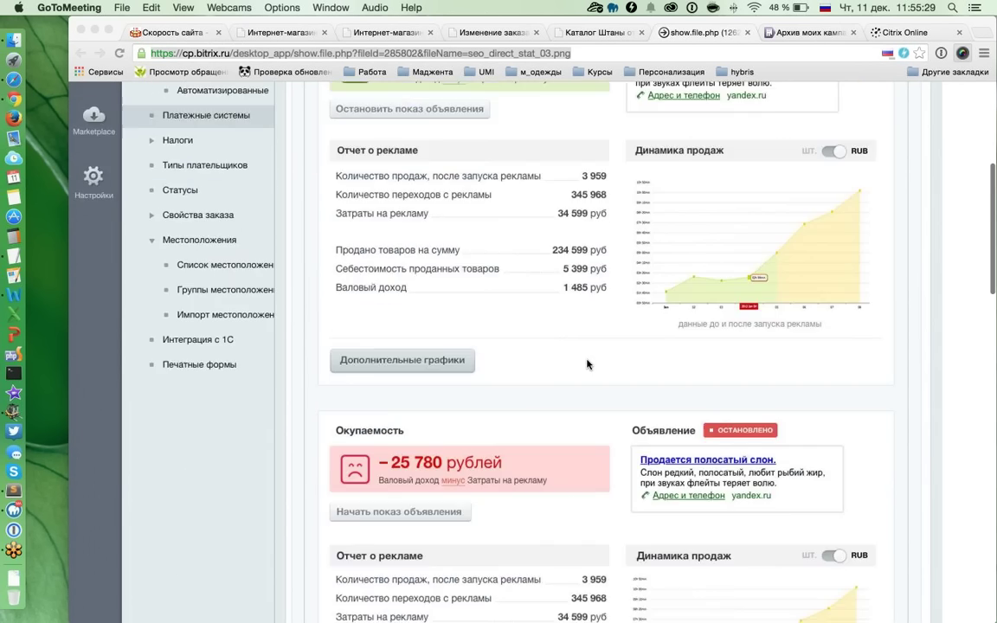
scroll(588, 364, "up", 2)
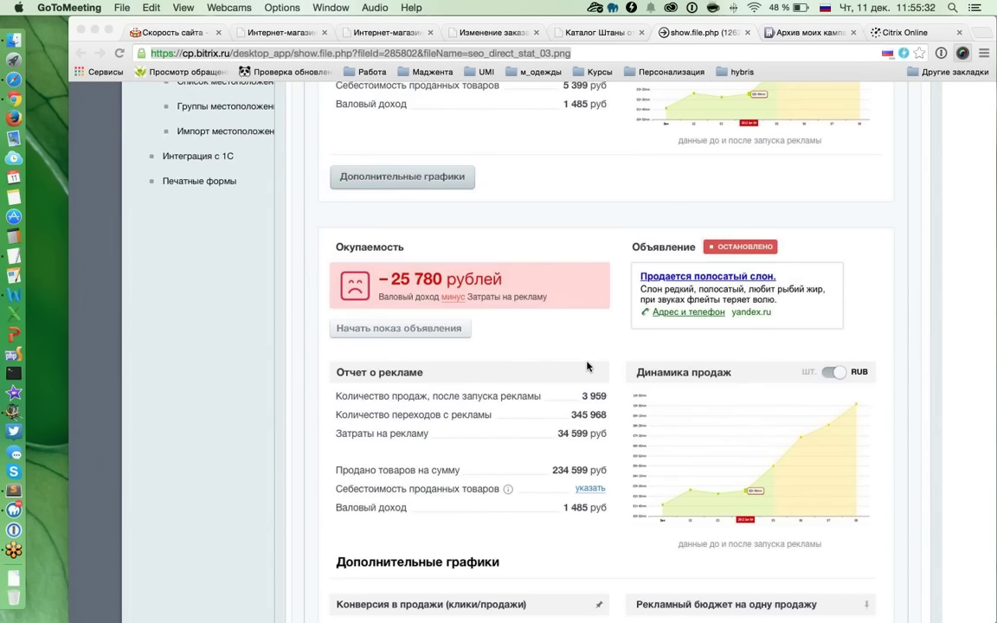
scroll(587, 366, "up", 10)
scroll(586, 366, "down", 10)
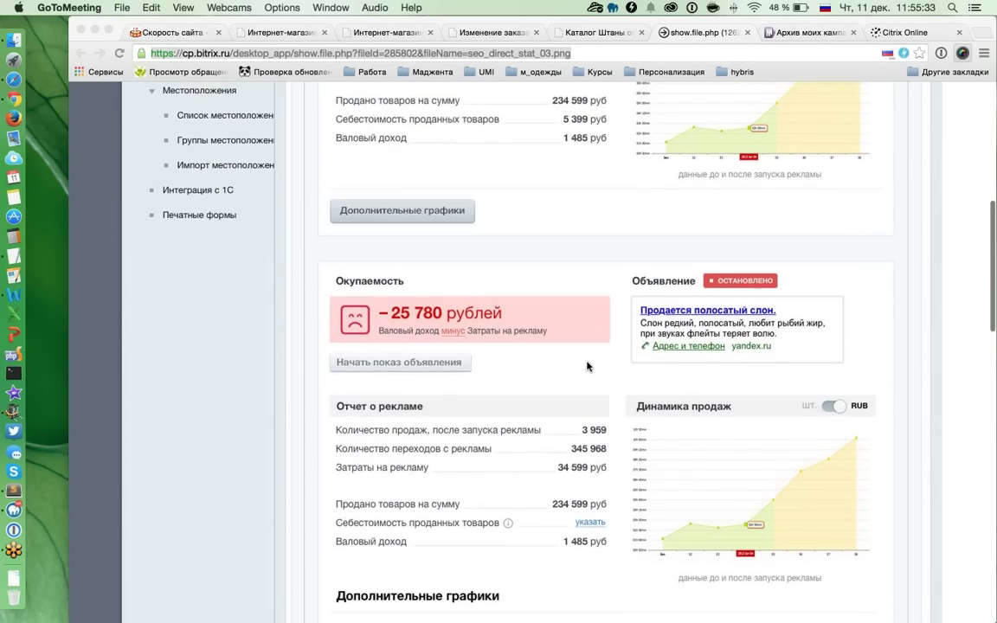
scroll(588, 364, "up", 8)
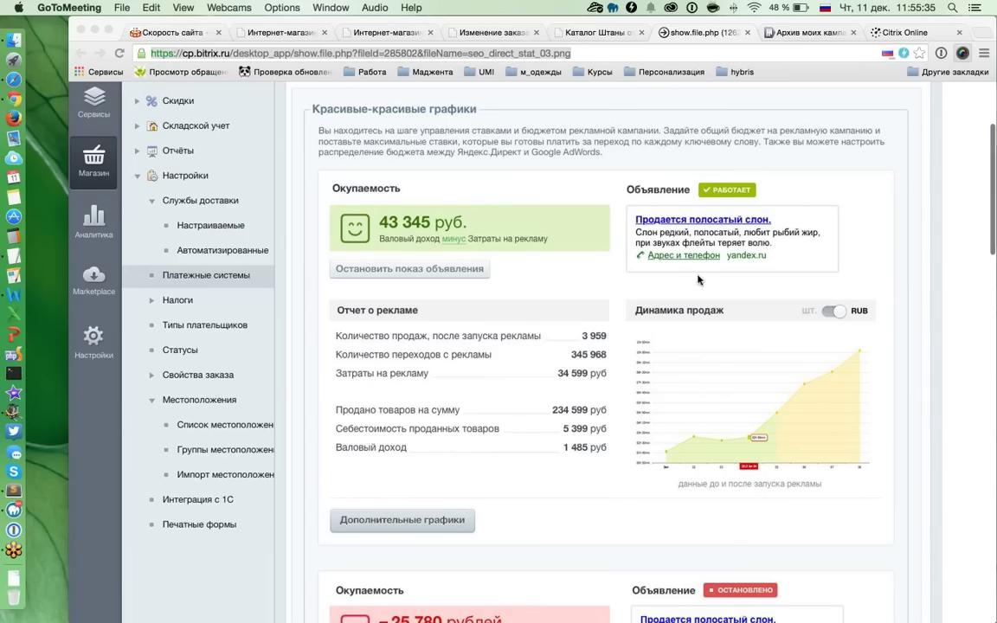
scroll(605, 353, "down", 1)
scroll(604, 353, "down", 7)
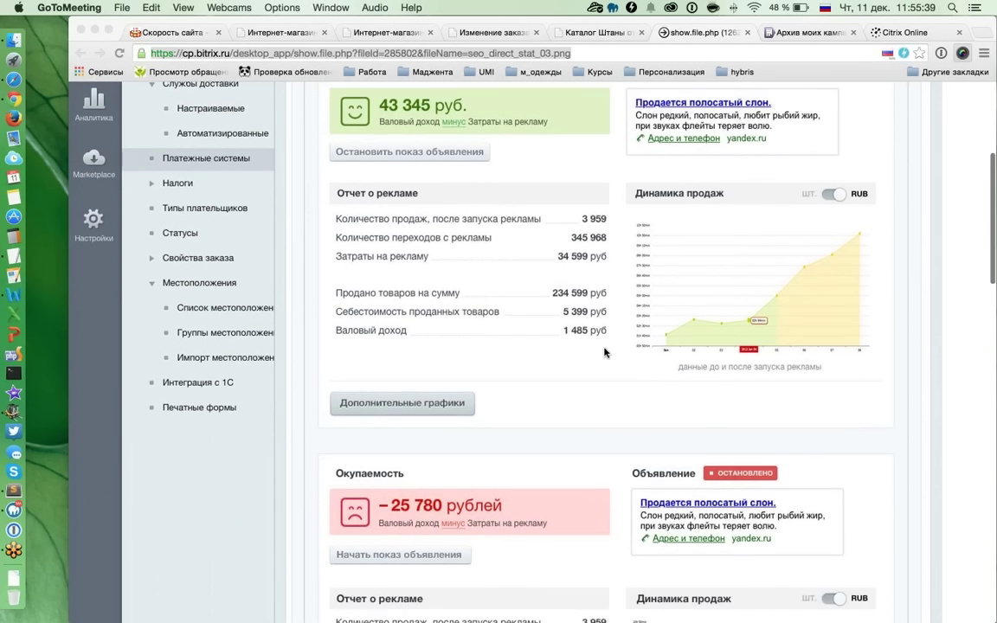
scroll(604, 353, "up", 3)
scroll(604, 352, "down", 10)
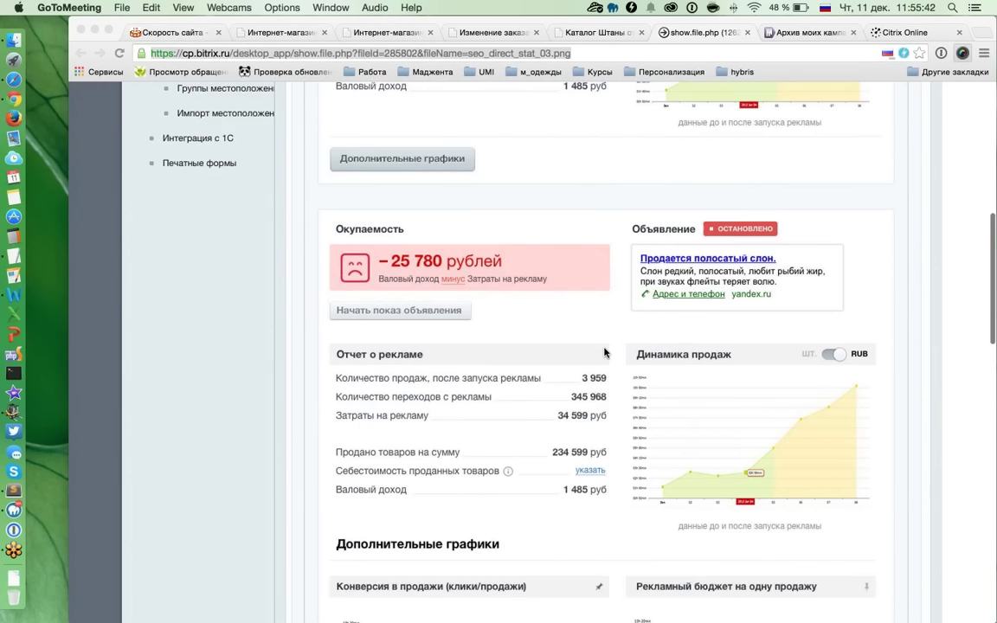
scroll(604, 352, "down", 1)
scroll(604, 352, "down", 4)
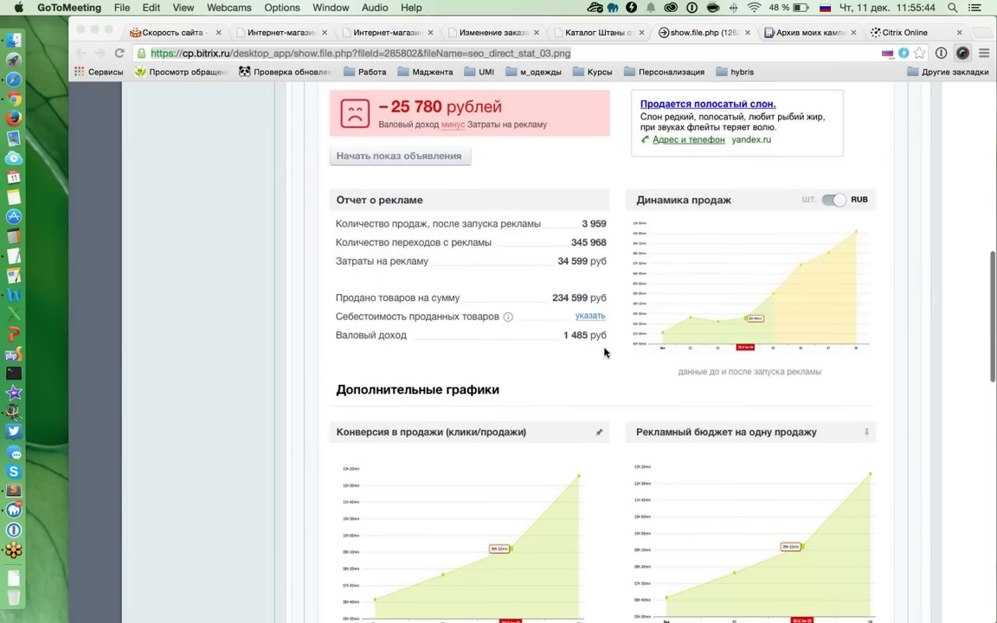
scroll(602, 346, "up", 2)
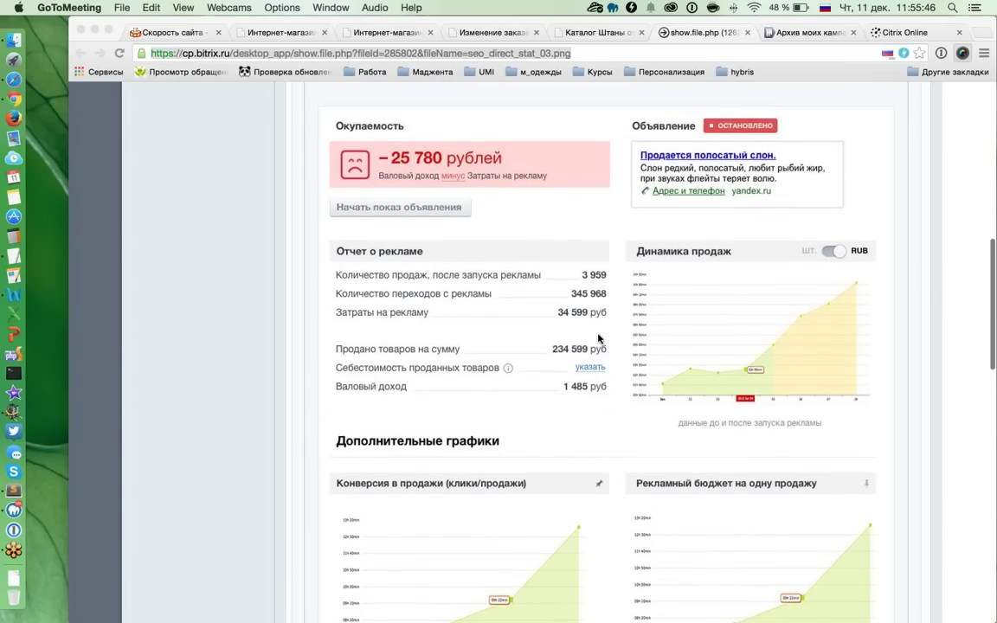
scroll(599, 338, "up", 8)
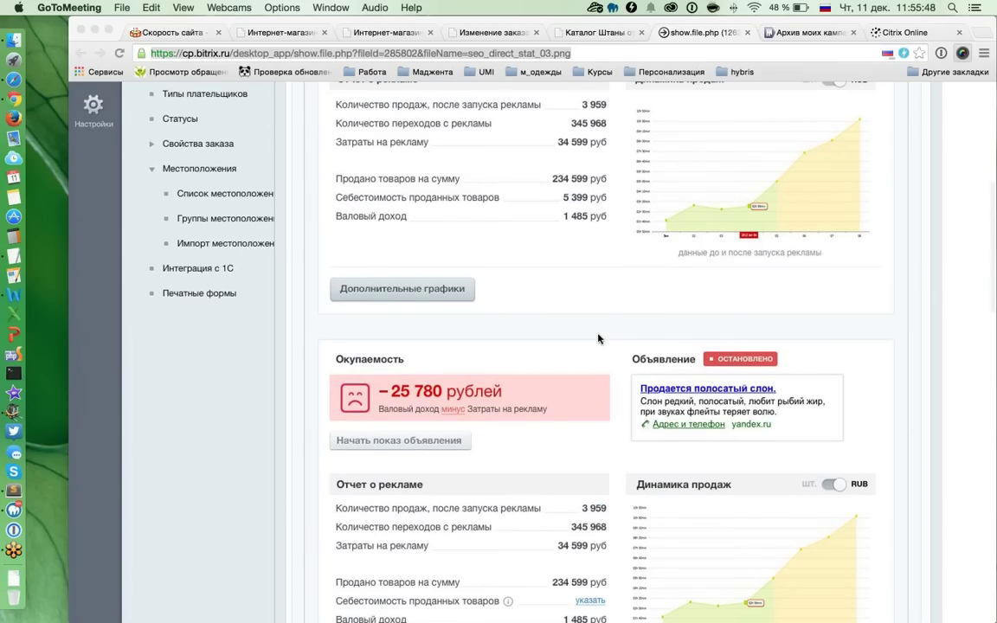
scroll(598, 338, "up", 8)
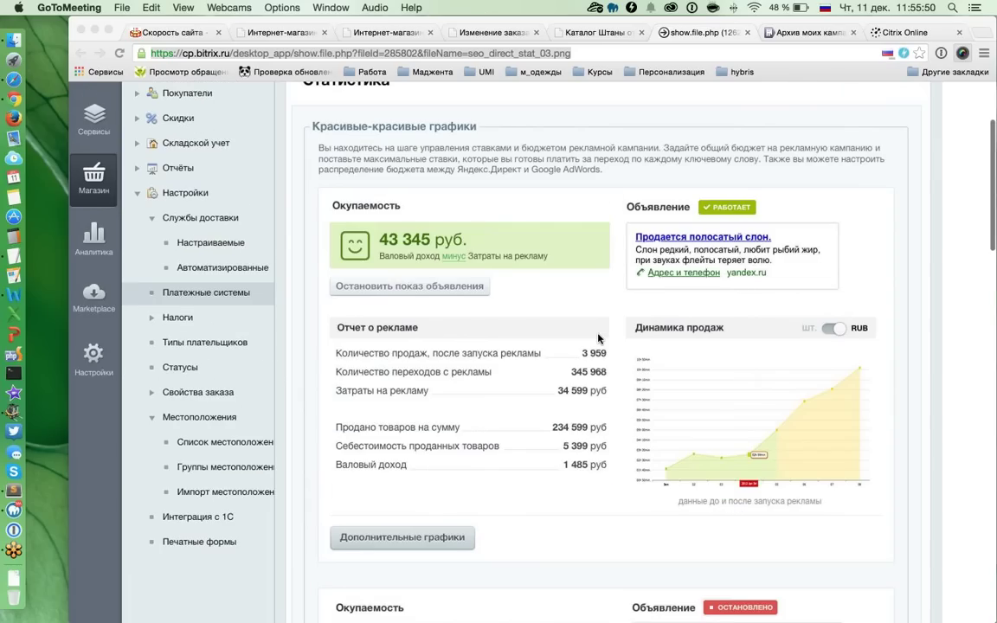
scroll(599, 339, "up", 1)
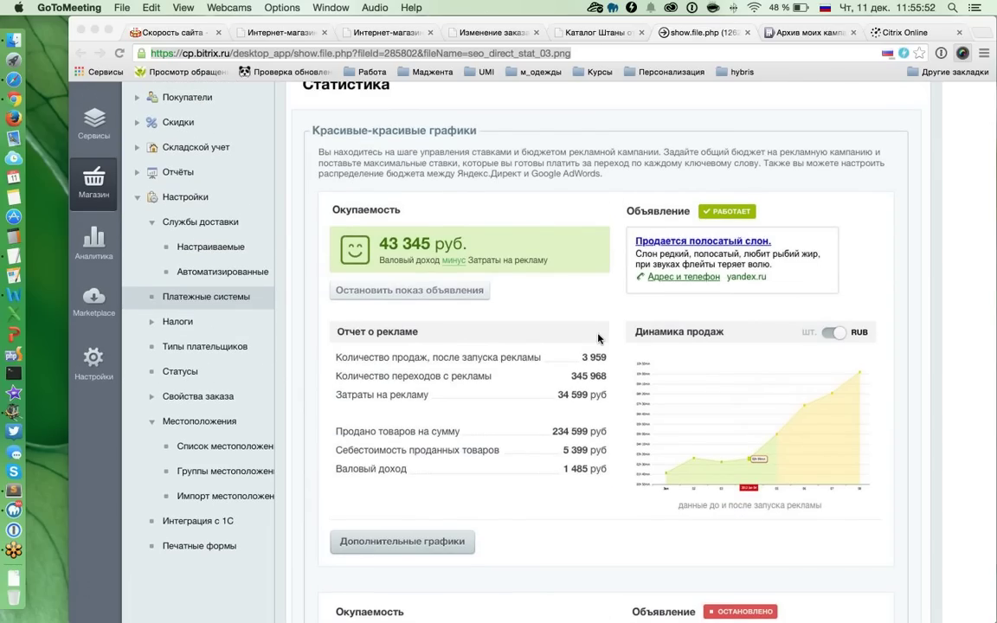